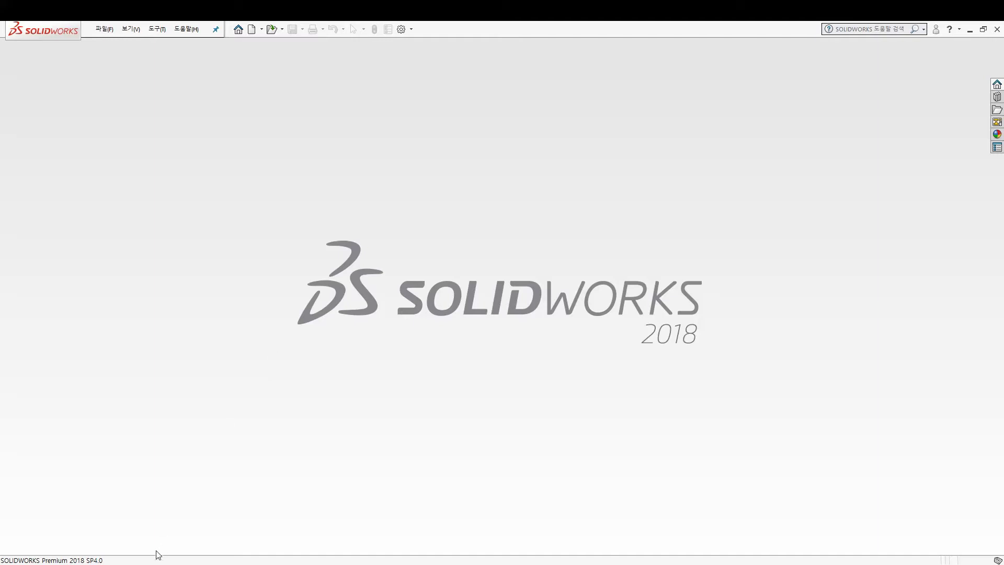
Step: Glance at the ISO 7380-1 standard PDF, then create a new SOLIDWORKS part
{"action": "left_click", "coordinate": [84, 522]}
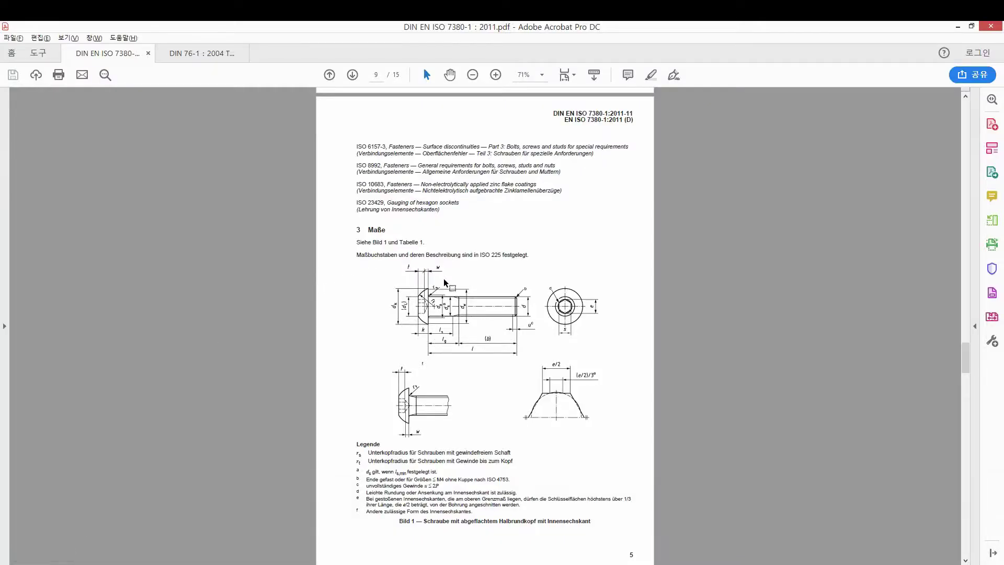
{"action": "scroll", "coordinate": [443, 278], "scroll_direction": "down", "scroll_amount": 1}
{"action": "key", "text": "alt+Tab"}
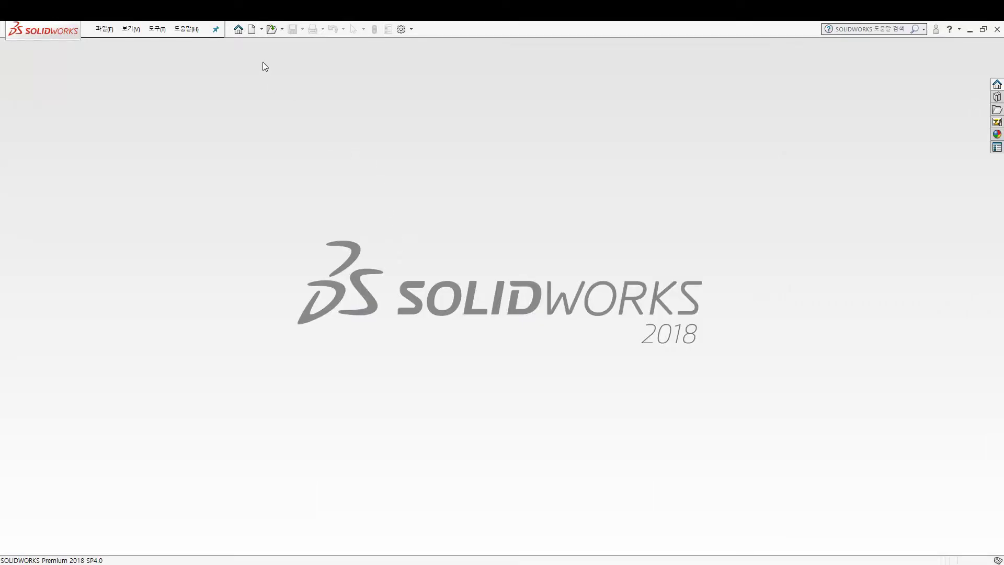
{"action": "left_click", "coordinate": [252, 30]}
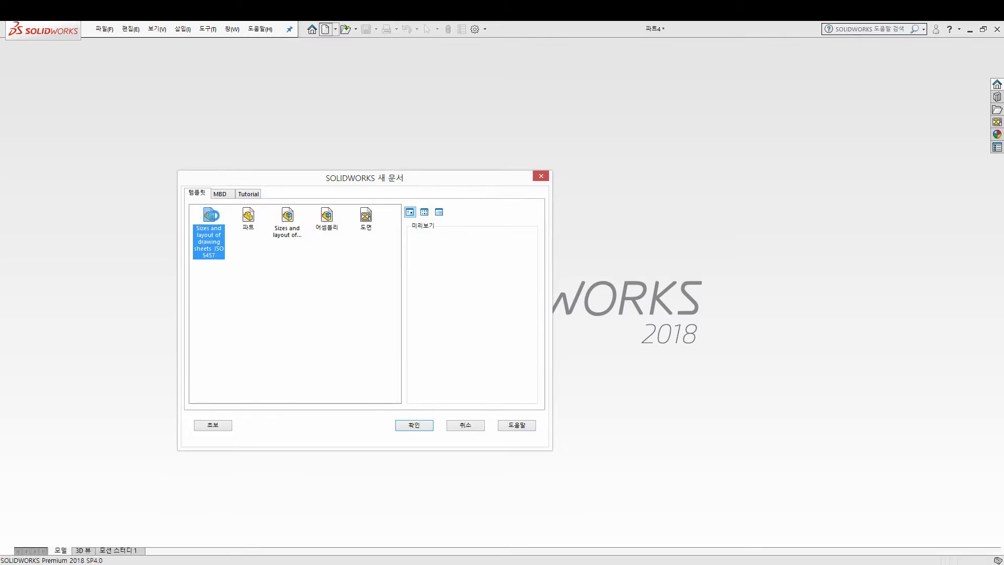
{"action": "key", "text": "Escape"}
Step: Start a new sketch on the Right plane, viewing the planes isometrically
{"action": "left_click", "coordinate": [31, 197]}
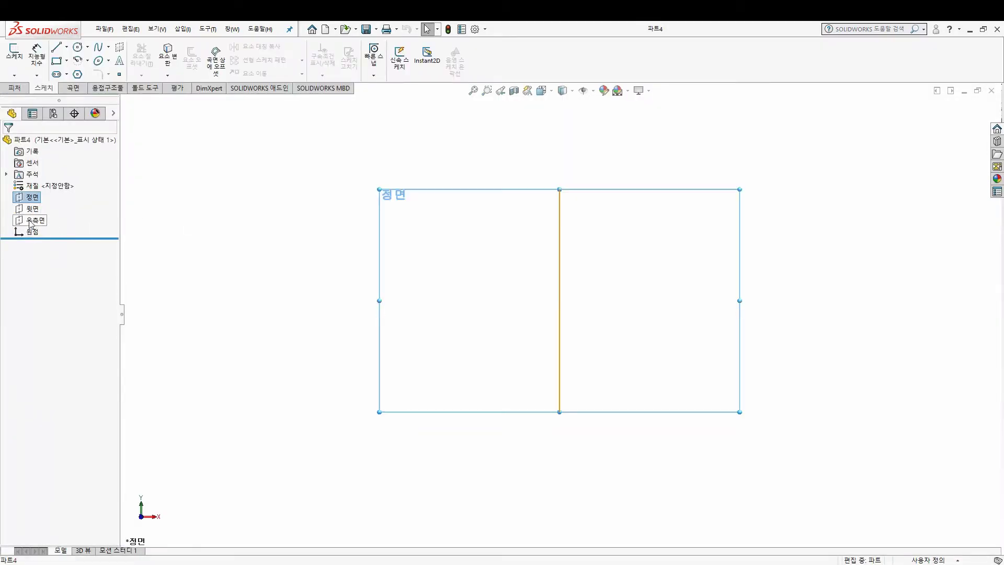
{"action": "left_click", "coordinate": [32, 220], "text": "shift"}
{"action": "key", "text": "ctrl+7"}
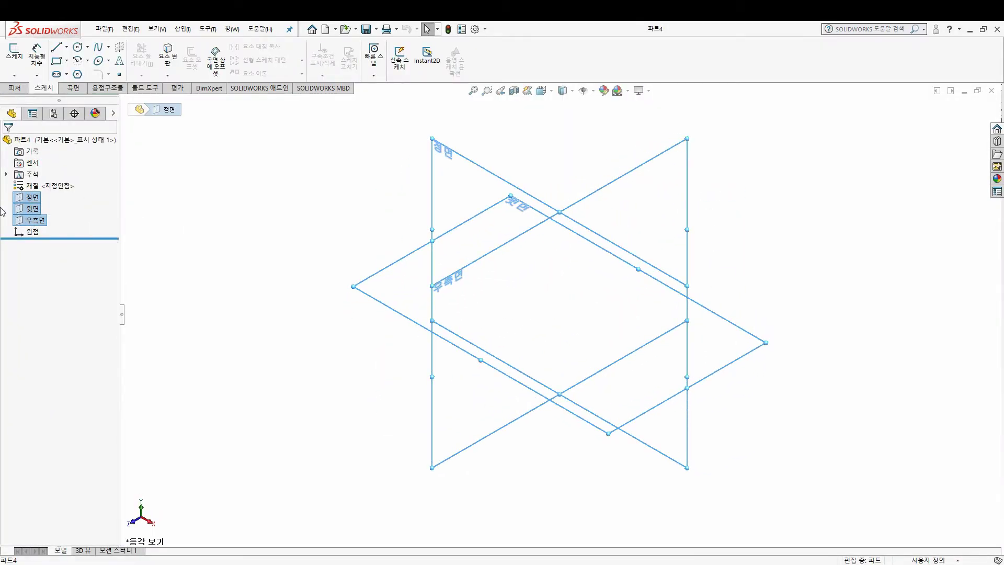
{"action": "left_click", "coordinate": [32, 220]}
{"action": "left_click", "coordinate": [14, 52]}
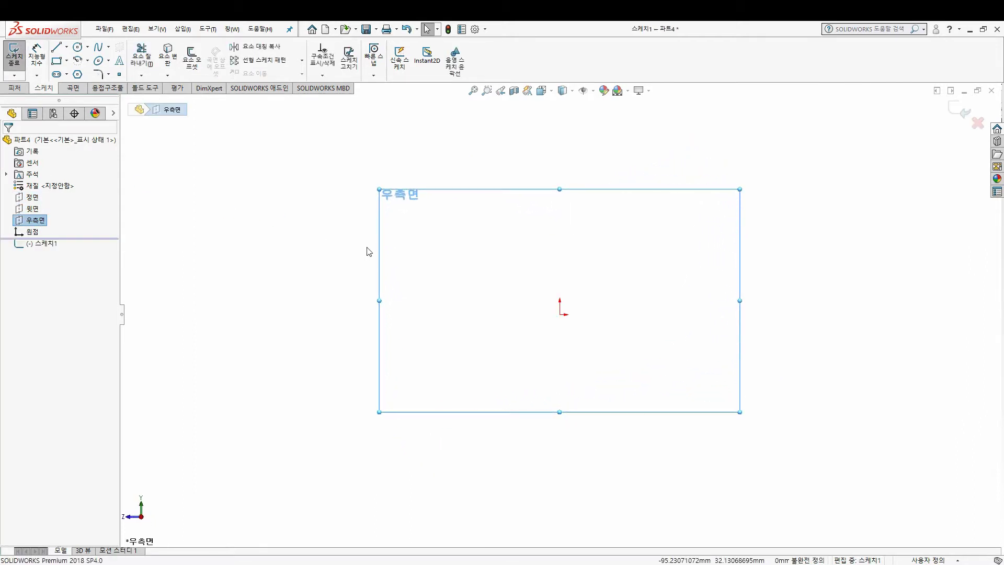
Step: Draw a horizontal centreline through the origin, then switch to the standard PDF
{"action": "left_click", "coordinate": [56, 47]}
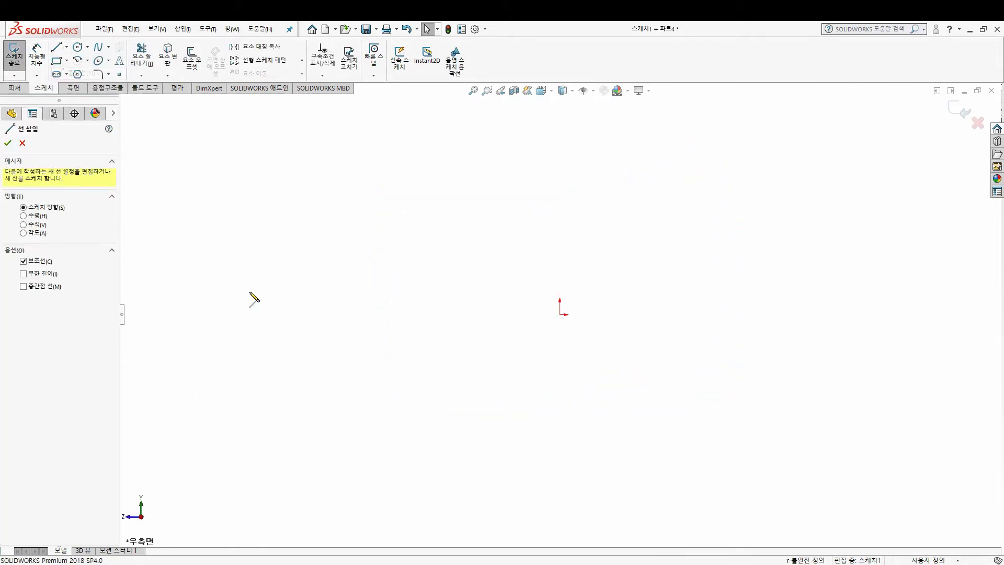
{"action": "left_click", "coordinate": [193, 315]}
{"action": "left_click", "coordinate": [626, 315]}
{"action": "key", "text": "Escape"}
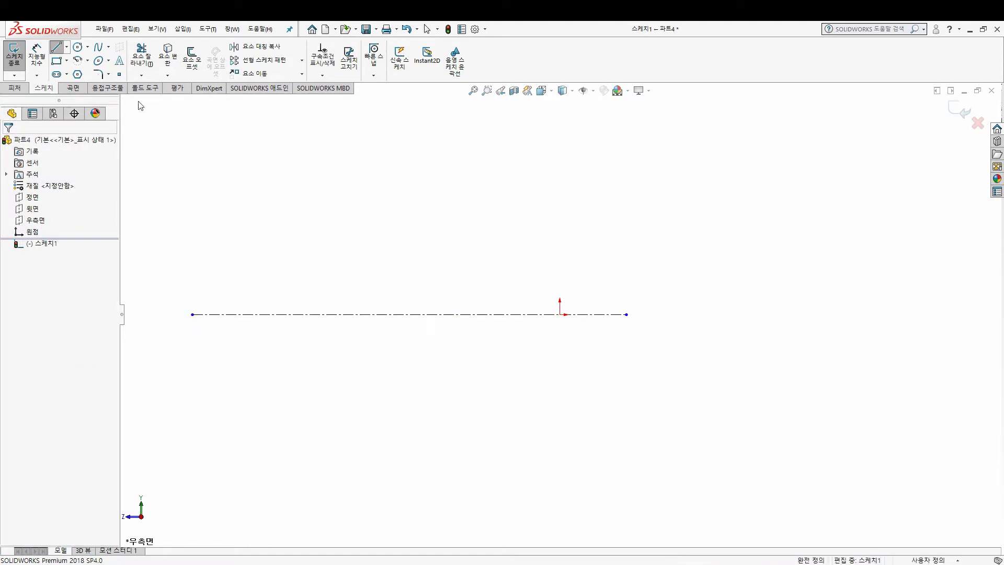
{"action": "key", "text": "alt+Tab"}
Step: Zoom the PDF's screw figure to 150%, then return to SOLIDWORKS with the Line tool active
{"action": "scroll", "coordinate": [472, 309], "scroll_direction": "up", "scroll_amount": 1, "text": "ctrl"}
{"action": "scroll", "coordinate": [472, 309], "scroll_direction": "up", "scroll_amount": 1, "text": "ctrl"}
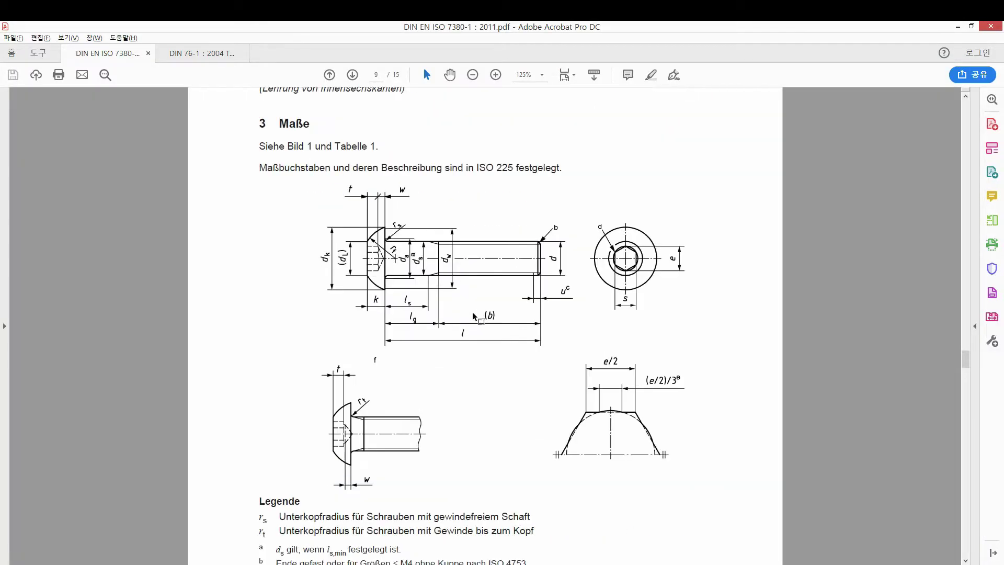
{"action": "scroll", "coordinate": [472, 309], "scroll_direction": "up", "scroll_amount": 1, "text": "ctrl"}
{"action": "scroll", "coordinate": [472, 313], "scroll_direction": "down", "scroll_amount": 1}
{"action": "scroll", "coordinate": [471, 313], "scroll_direction": "down", "scroll_amount": 1}
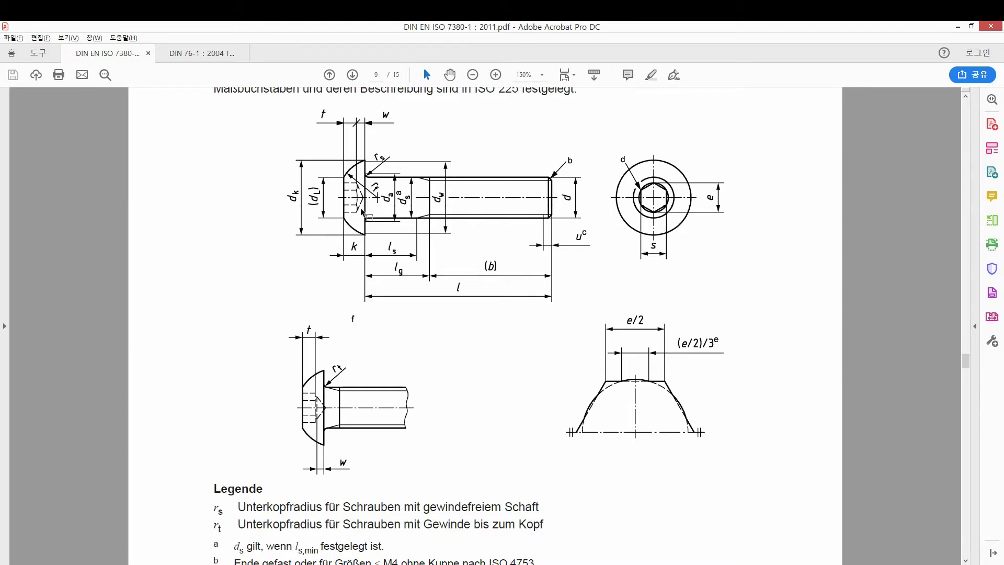
{"action": "key", "text": "alt+Tab"}
{"action": "left_click", "coordinate": [55, 48]}
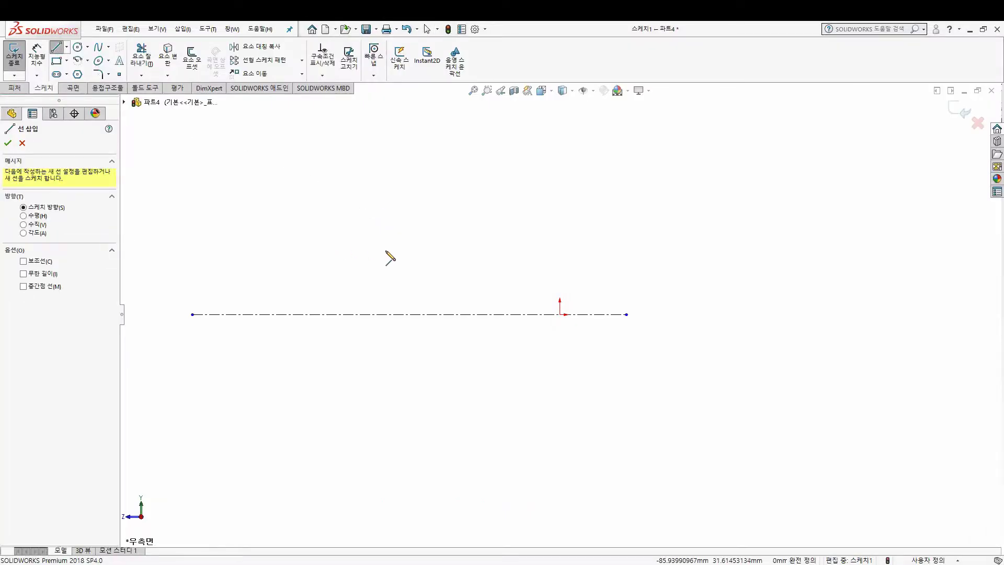
Step: Sketch the stepped screw outline above the centreline, ending with a line down to it
{"action": "left_click", "coordinate": [560, 278]}
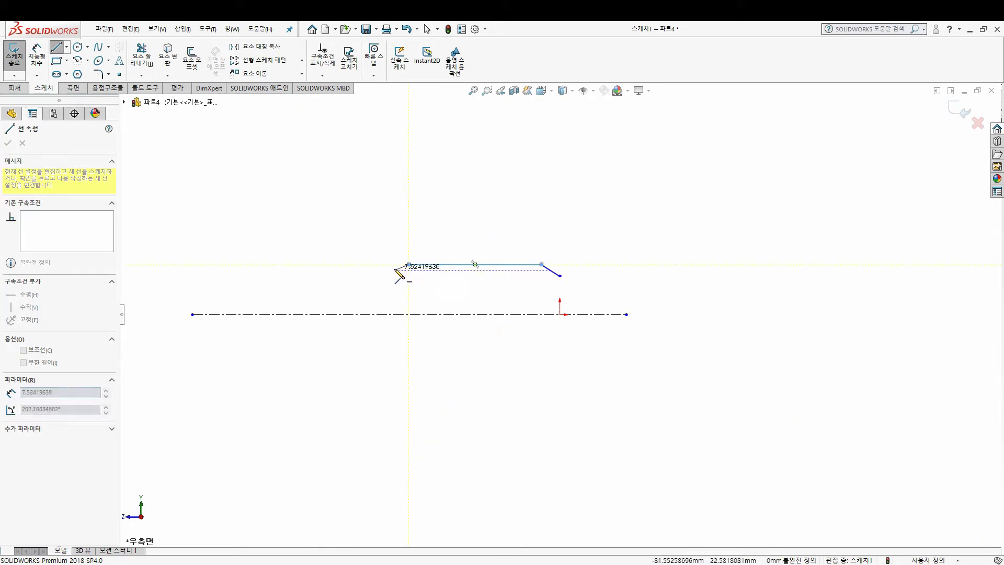
{"action": "left_click", "coordinate": [376, 270]}
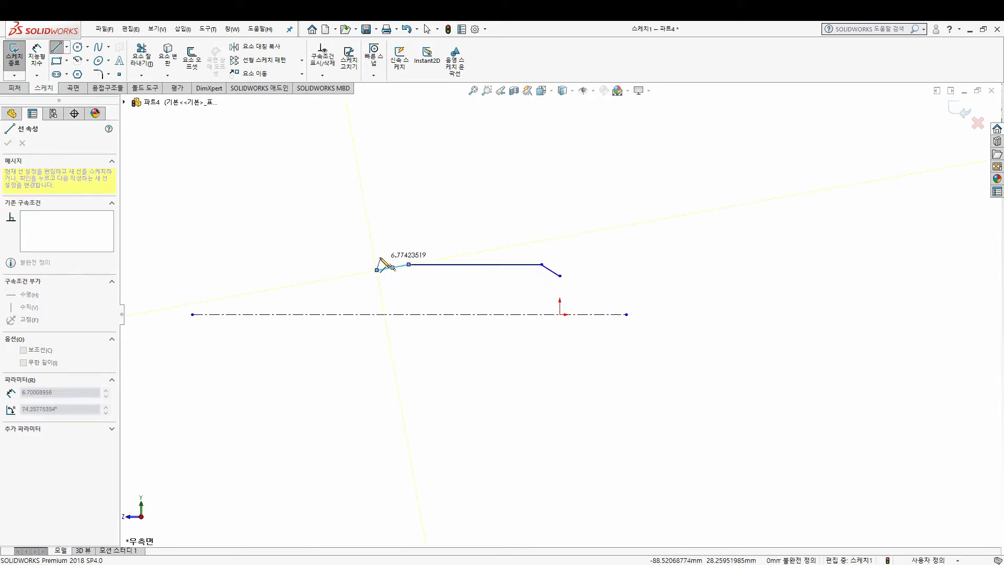
{"action": "scroll", "coordinate": [366, 251], "scroll_direction": "down", "scroll_amount": 2}
{"action": "scroll", "coordinate": [387, 262], "scroll_direction": "down", "scroll_amount": 2}
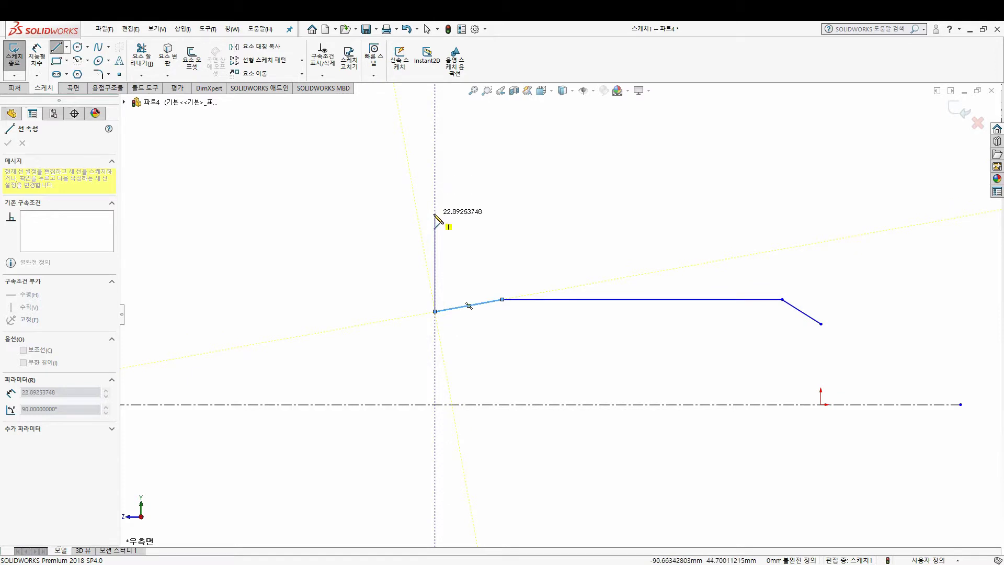
{"action": "left_click", "coordinate": [435, 213]}
{"action": "left_click", "coordinate": [351, 213]}
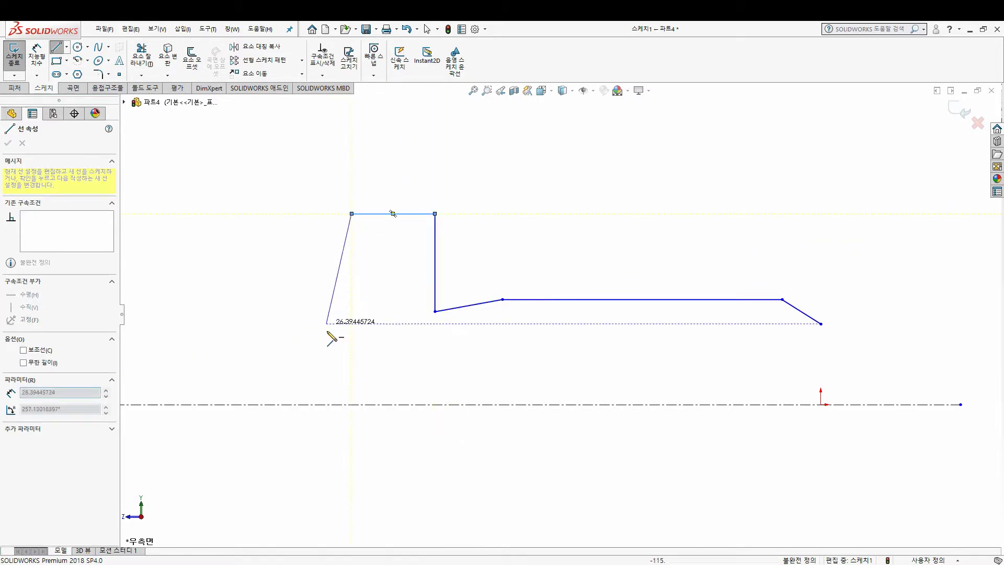
{"action": "left_click", "coordinate": [350, 404]}
{"action": "key", "text": "Escape"}
{"action": "scroll", "coordinate": [697, 367], "scroll_direction": "up", "scroll_amount": 2}
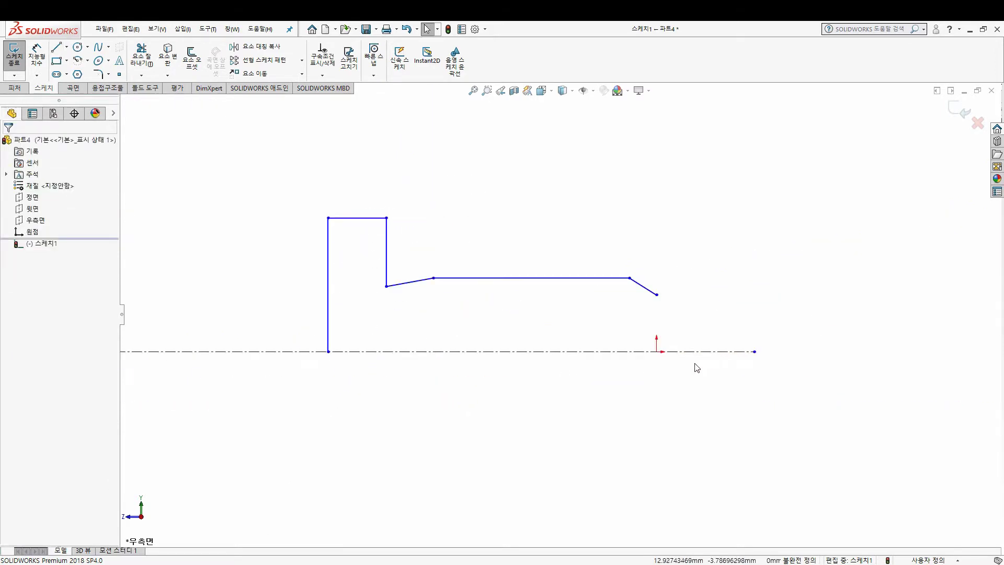
{"action": "middle_click_drag", "start_coordinate": [255, 230], "coordinate": [370, 231], "text": "ctrl"}
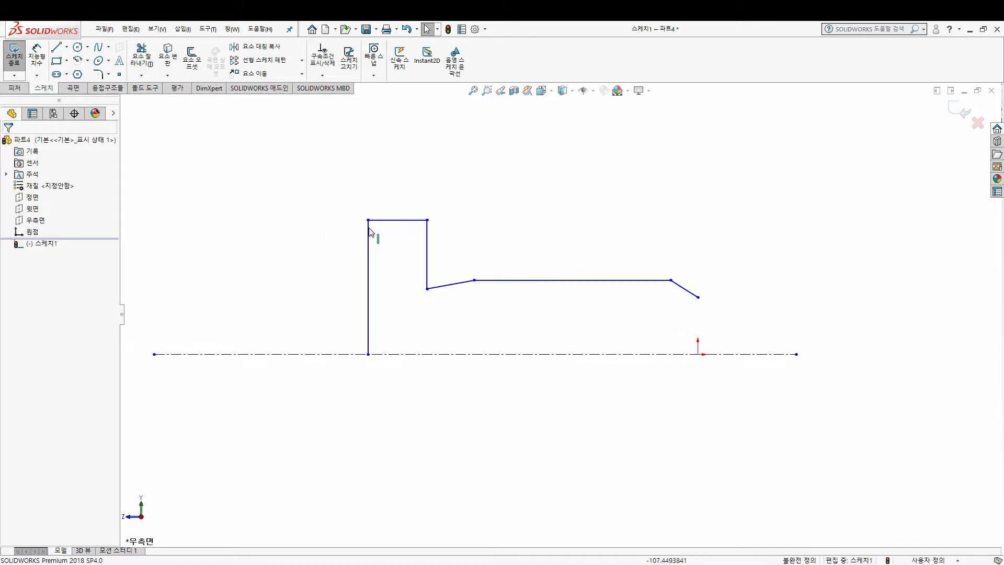
Step: Add a circle centred on the centreline through the outline's end, trimmed down to an arc
{"action": "left_click", "coordinate": [81, 51]}
{"action": "scroll", "coordinate": [732, 361], "scroll_direction": "down", "scroll_amount": 2}
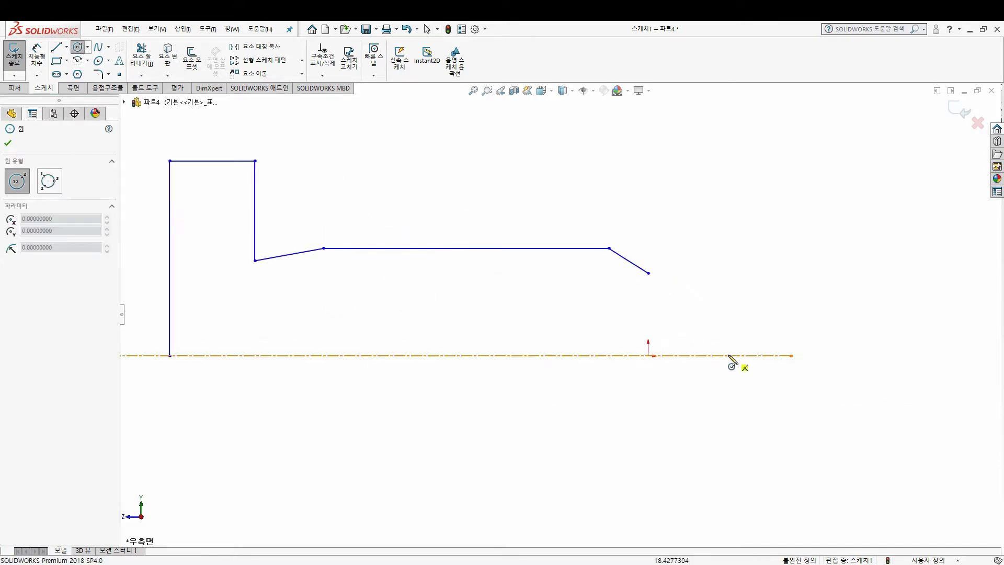
{"action": "left_click", "coordinate": [679, 356]}
{"action": "left_click", "coordinate": [648, 273]}
{"action": "key", "text": "Escape"}
{"action": "left_click", "coordinate": [142, 55]}
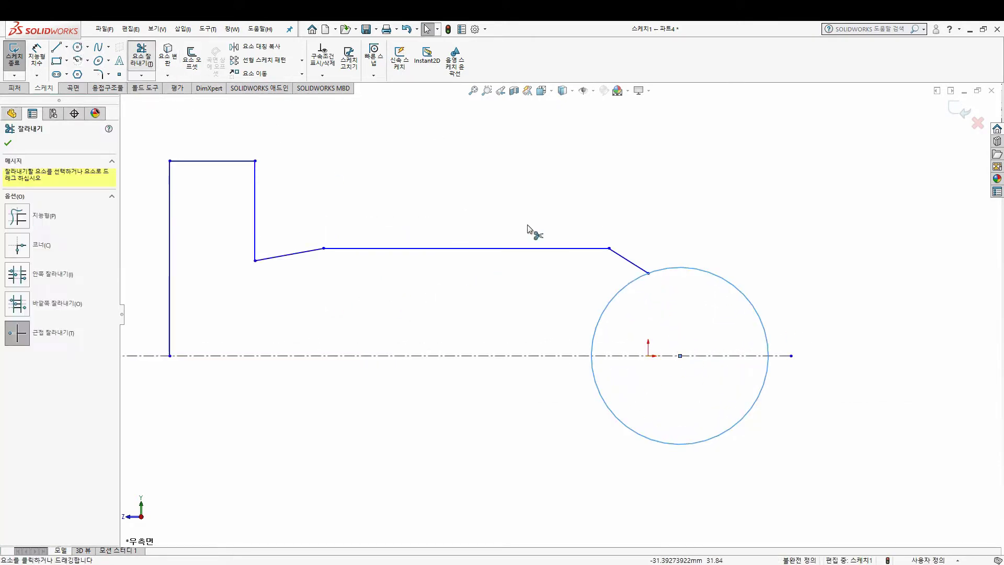
{"action": "left_click", "coordinate": [673, 276]}
{"action": "left_click", "coordinate": [618, 402]}
{"action": "key", "text": "Escape"}
{"action": "scroll", "coordinate": [601, 392], "scroll_direction": "up", "scroll_amount": 4}
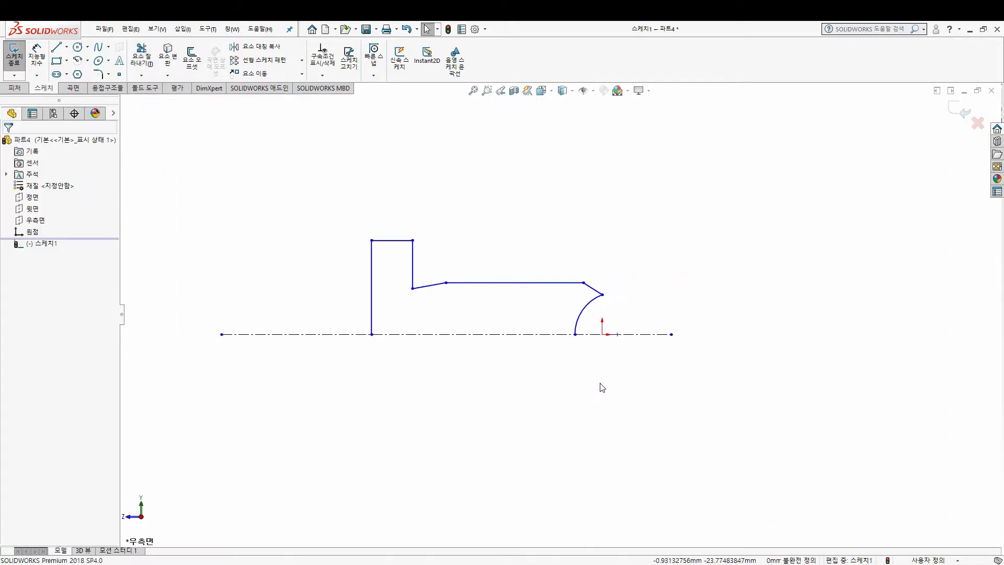
{"action": "scroll", "coordinate": [524, 343], "scroll_direction": "down", "scroll_amount": 1}
{"action": "scroll", "coordinate": [478, 277], "scroll_direction": "down", "scroll_amount": 2}
Step: Look up the M3 head diameter d_k (5,70 max, 5,40 min) in Table 1 on page 10
{"action": "key", "text": "alt+Tab"}
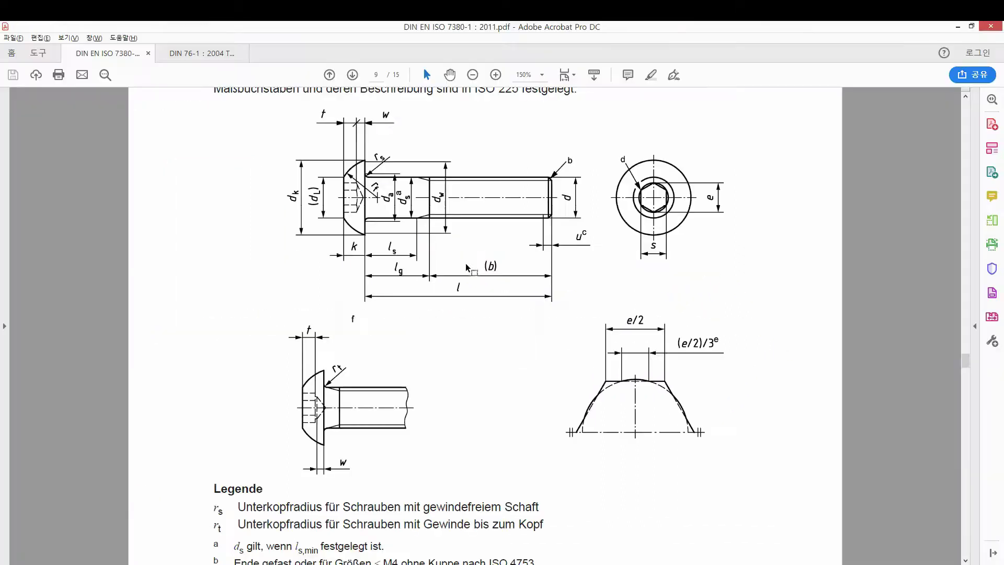
{"action": "scroll", "coordinate": [295, 262], "scroll_direction": "down", "scroll_amount": 5}
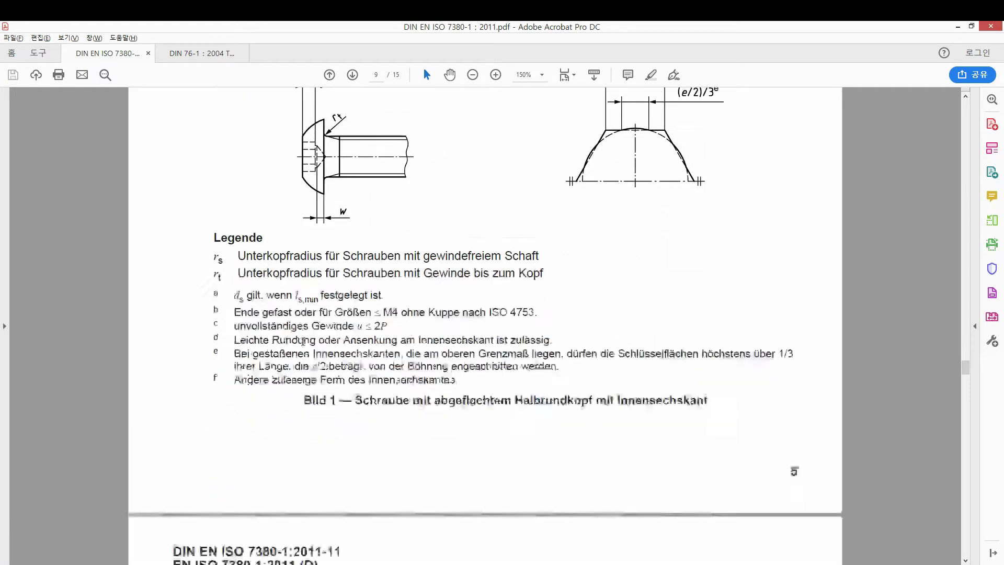
{"action": "scroll", "coordinate": [305, 346], "scroll_direction": "down", "scroll_amount": 5}
{"action": "left_click_drag", "start_coordinate": [295, 366], "coordinate": [307, 371]}
{"action": "scroll", "coordinate": [220, 413], "scroll_direction": "down", "scroll_amount": 3}
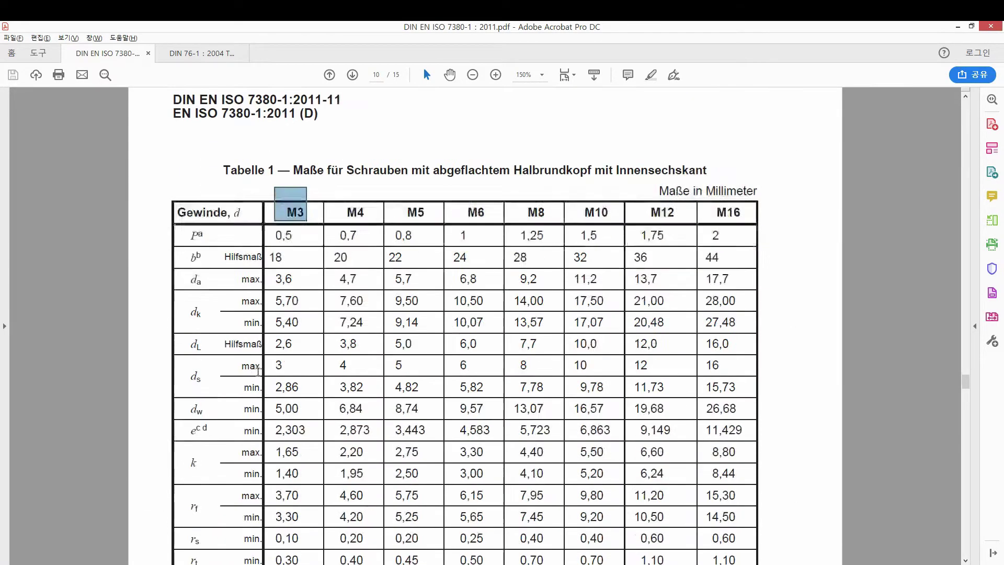
{"action": "scroll", "coordinate": [220, 427], "scroll_direction": "down", "scroll_amount": 1}
{"action": "scroll", "coordinate": [213, 496], "scroll_direction": "down", "scroll_amount": 2}
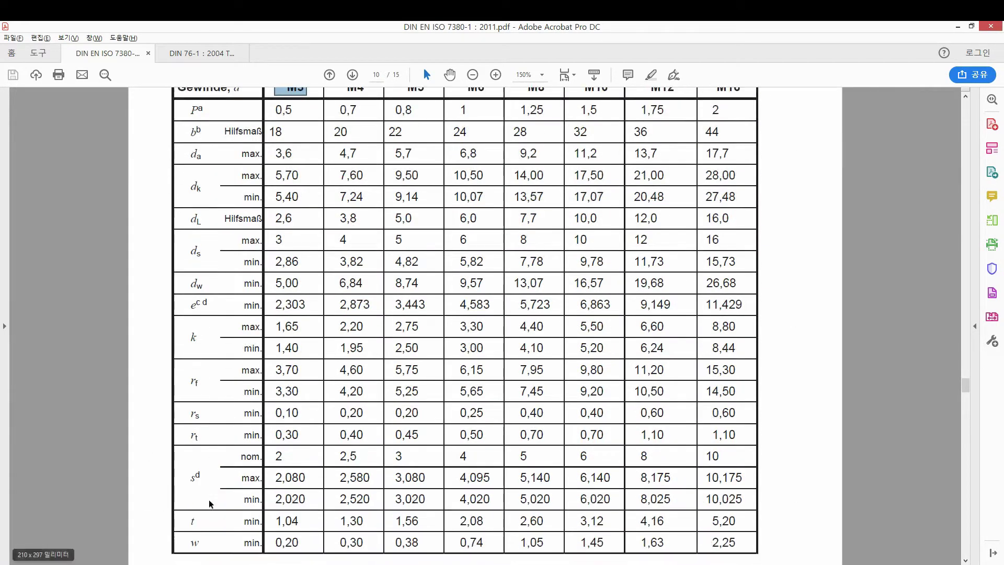
{"action": "scroll", "coordinate": [219, 342], "scroll_direction": "up", "scroll_amount": 3}
{"action": "left_click_drag", "start_coordinate": [151, 290], "coordinate": [319, 332]}
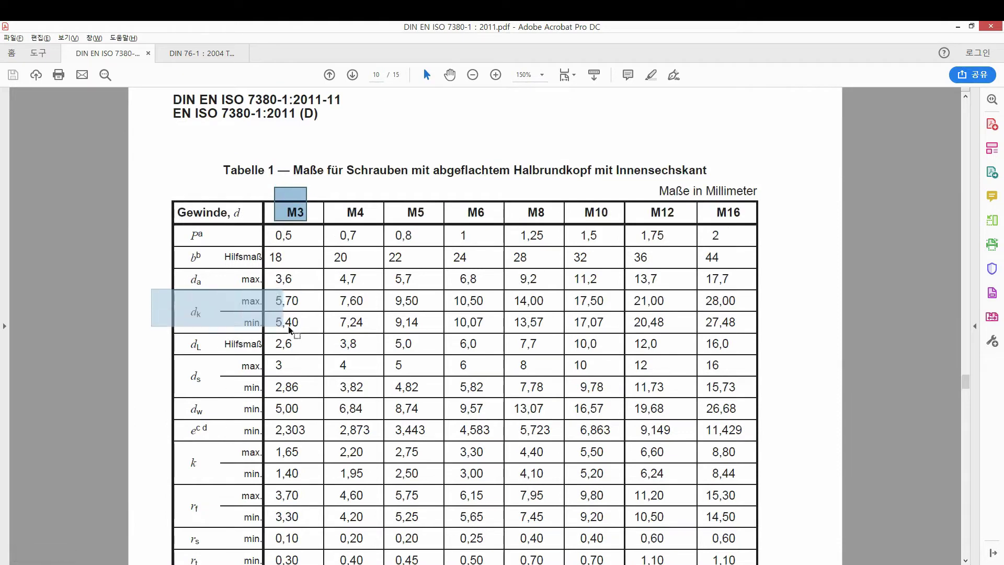
{"action": "left_click", "coordinate": [205, 301]}
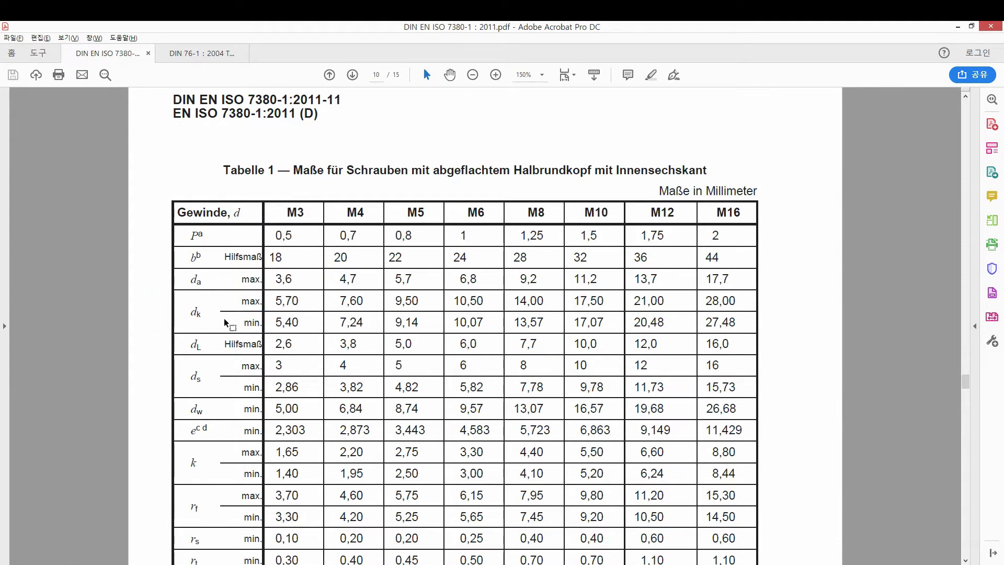
{"action": "key", "text": "alt+Tab"}
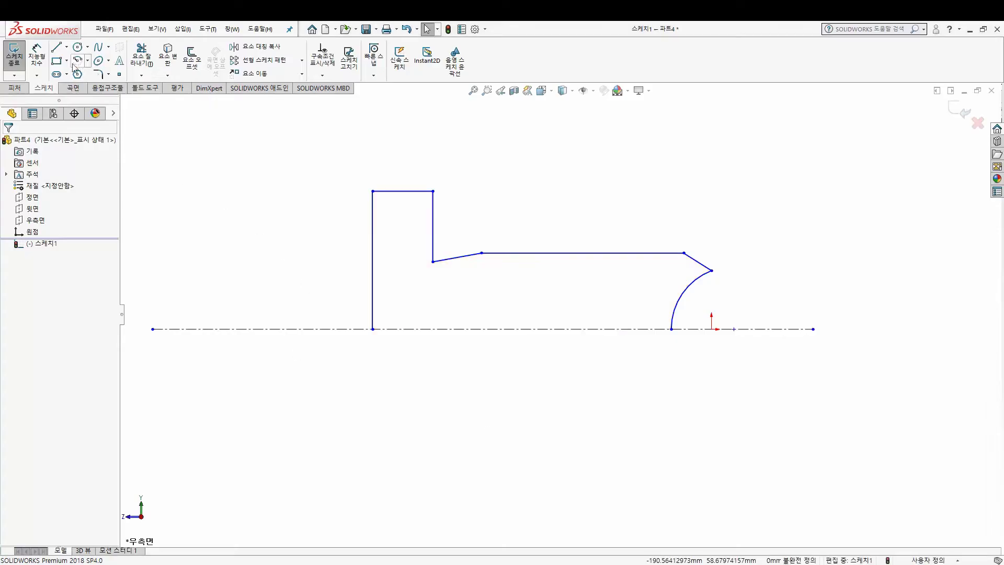
Step: Dimension the head diameter as 5.4 labelled 'dk, min. = <DIM>', placed left of the profile
{"action": "left_click", "coordinate": [371, 218]}
{"action": "left_click", "coordinate": [336, 329]}
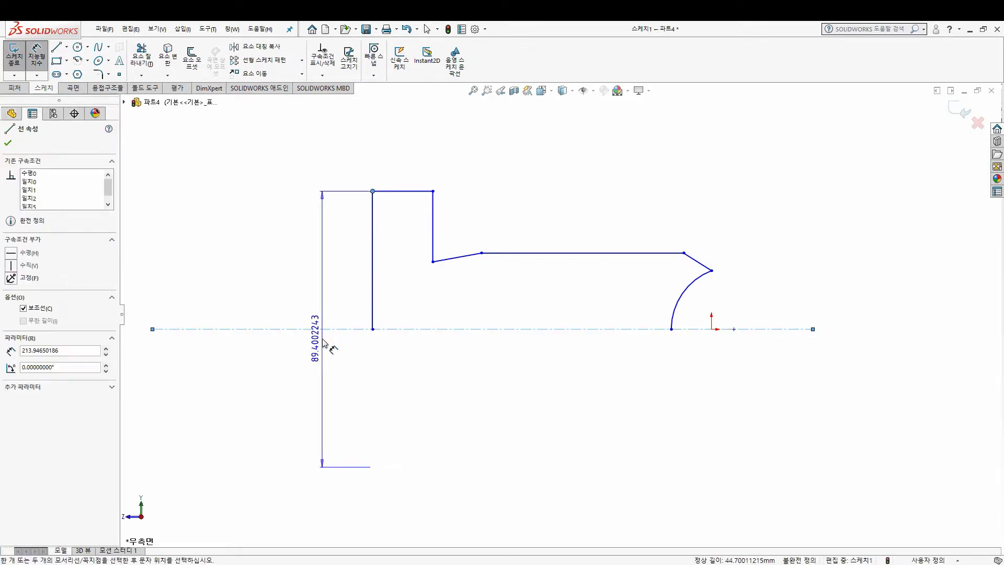
{"action": "type", "text": "5.4"}
{"action": "key", "text": "Return"}
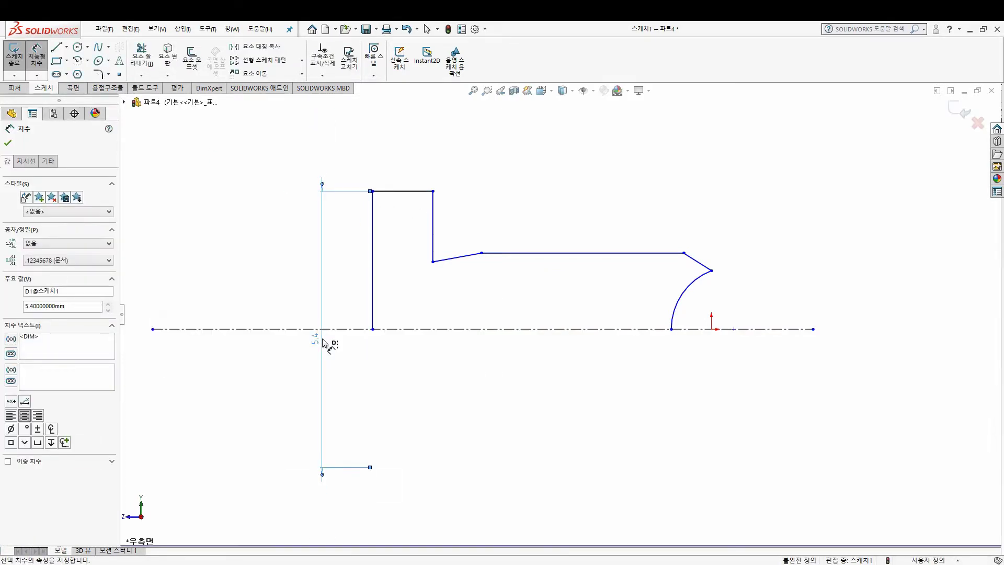
{"action": "key", "text": "Escape"}
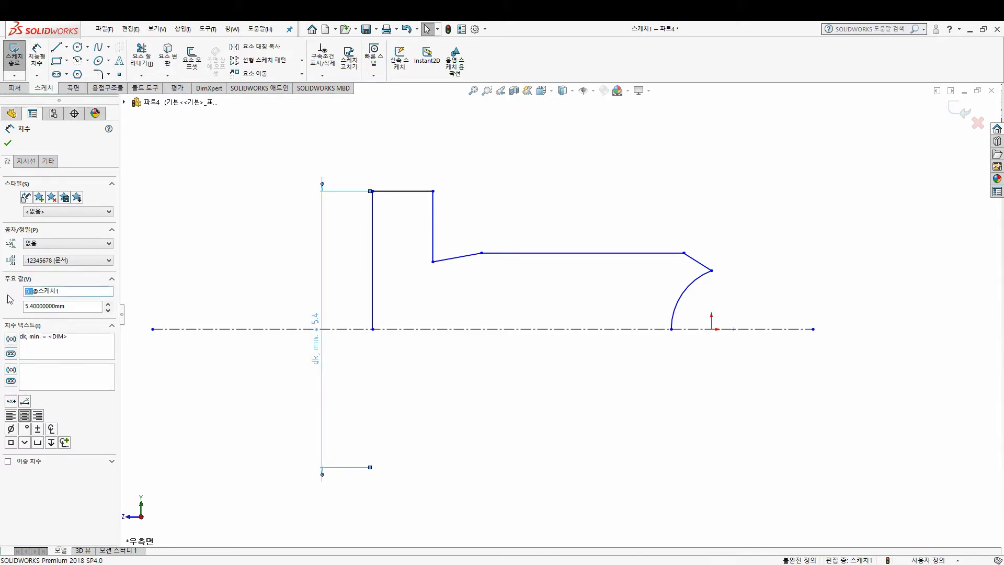
{"action": "type", "text": "dk"}
{"action": "left_click", "coordinate": [7, 143]}
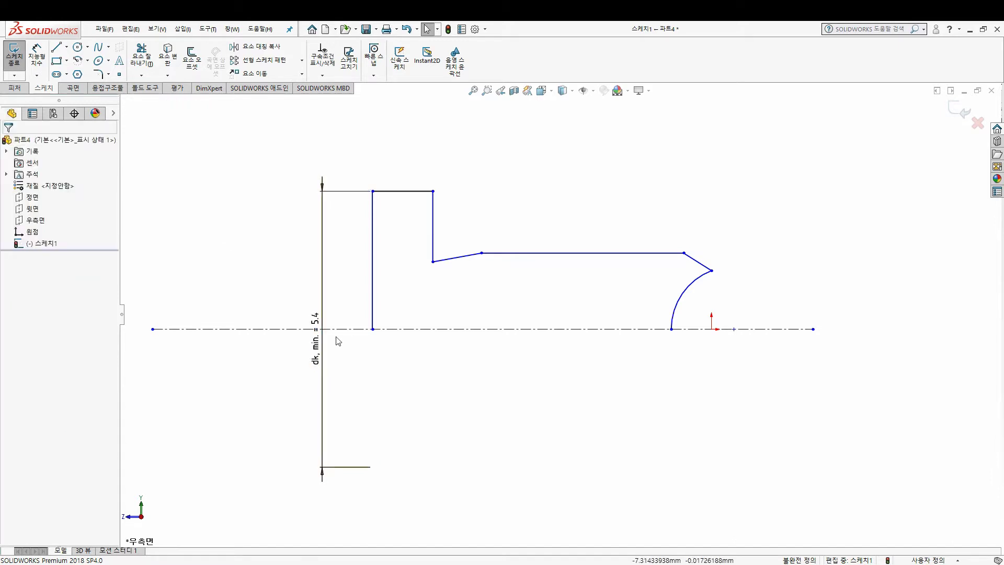
{"action": "mouse_move", "coordinate": [315, 339]}
{"action": "left_mouse_down"}
{"action": "mouse_move", "coordinate": [287, 295]}
{"action": "mouse_move", "coordinate": [303, 373]}
{"action": "left_mouse_up"}
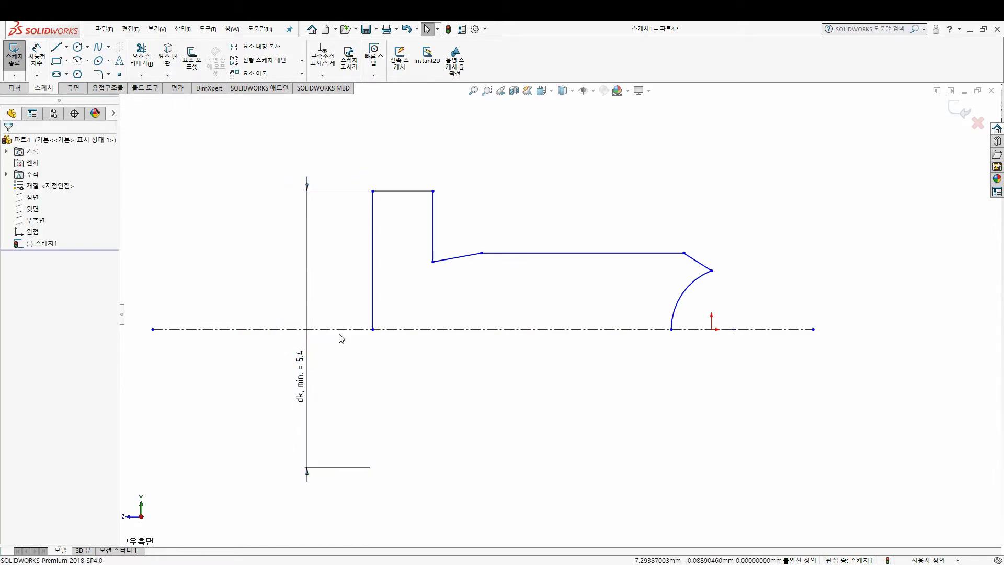
{"action": "key", "text": "alt+Tab"}
Step: Locate rf on the Bild 1 drawing and select its M3 minimum, 3,30, in Tabelle 1
{"action": "scroll", "coordinate": [328, 236], "scroll_direction": "up", "scroll_amount": 10}
{"action": "scroll", "coordinate": [329, 235], "scroll_direction": "up", "scroll_amount": 5}
{"action": "scroll", "coordinate": [330, 235], "scroll_direction": "up", "scroll_amount": 1}
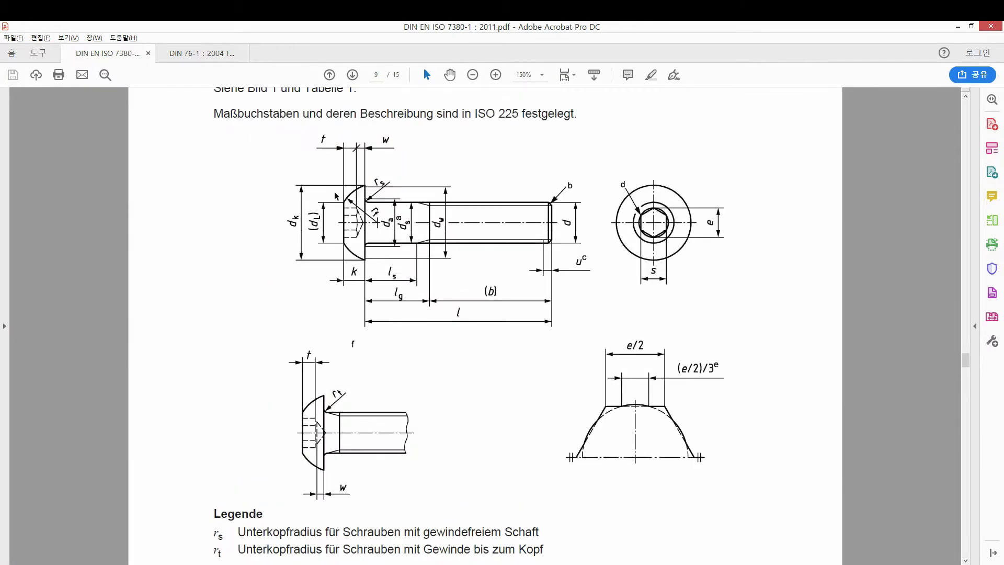
{"action": "scroll", "coordinate": [329, 235], "scroll_direction": "up", "scroll_amount": 1, "text": "ctrl"}
{"action": "scroll", "coordinate": [330, 235], "scroll_direction": "up", "scroll_amount": 1, "text": "ctrl"}
{"action": "double_click", "coordinate": [329, 246]}
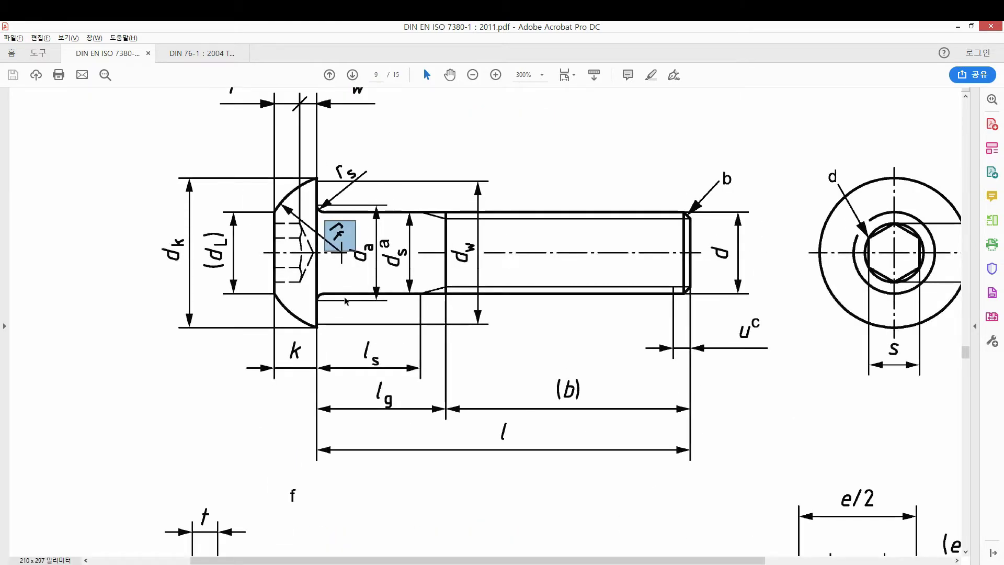
{"action": "scroll", "coordinate": [334, 293], "scroll_direction": "down", "scroll_amount": 5}
{"action": "scroll", "coordinate": [342, 309], "scroll_direction": "down", "scroll_amount": 3}
{"action": "scroll", "coordinate": [331, 299], "scroll_direction": "down", "scroll_amount": 3, "text": "ctrl"}
{"action": "scroll", "coordinate": [331, 299], "scroll_direction": "down", "scroll_amount": 6}
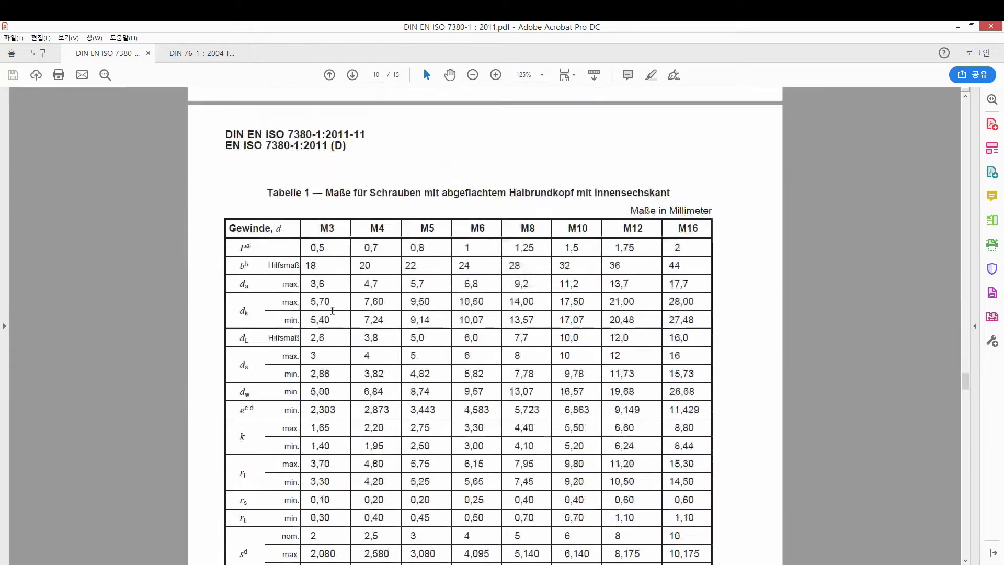
{"action": "scroll", "coordinate": [325, 306], "scroll_direction": "down", "scroll_amount": 1}
{"action": "scroll", "coordinate": [254, 415], "scroll_direction": "up", "scroll_amount": 2, "text": "ctrl"}
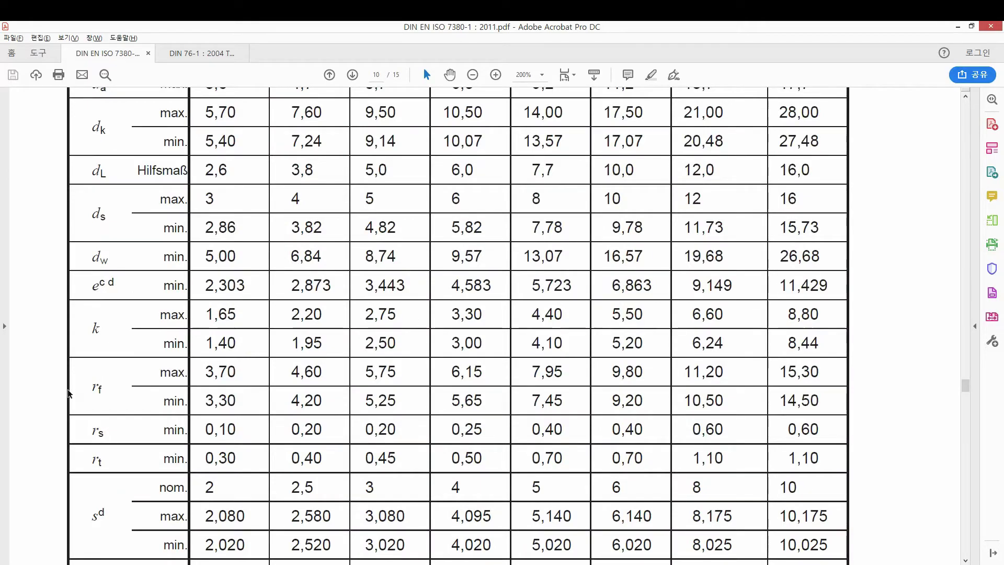
{"action": "mouse_move", "coordinate": [68, 393]}
{"action": "left_mouse_down"}
{"action": "mouse_move", "coordinate": [105, 410]}
{"action": "mouse_move", "coordinate": [267, 418]}
{"action": "left_mouse_up"}
{"action": "key", "text": "alt+Tab"}
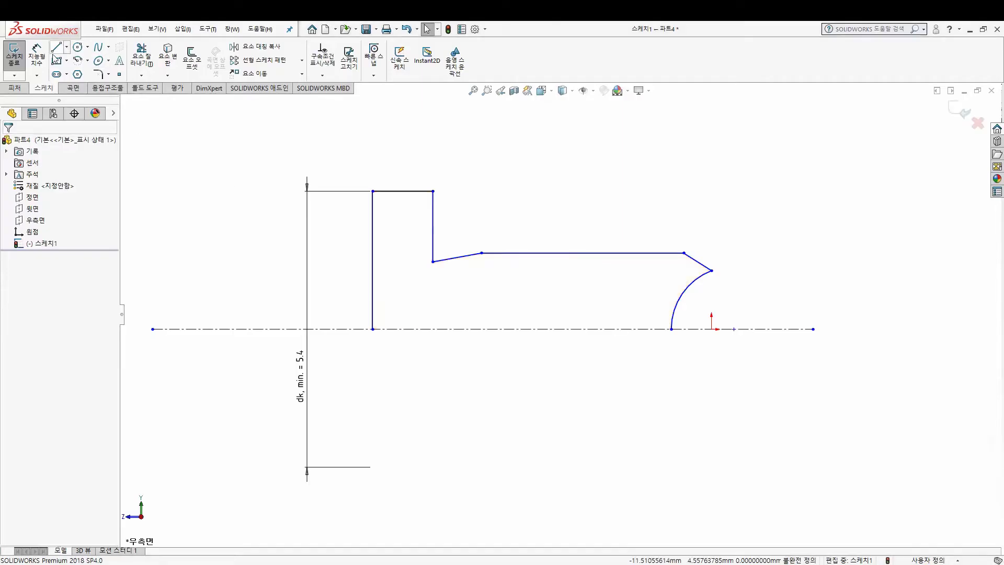
Step: Draw a circle centred on the centreline through the head, trimming and deleting its excess arcs
{"action": "left_click", "coordinate": [79, 48]}
{"action": "scroll", "coordinate": [341, 210], "scroll_direction": "down", "scroll_amount": 3}
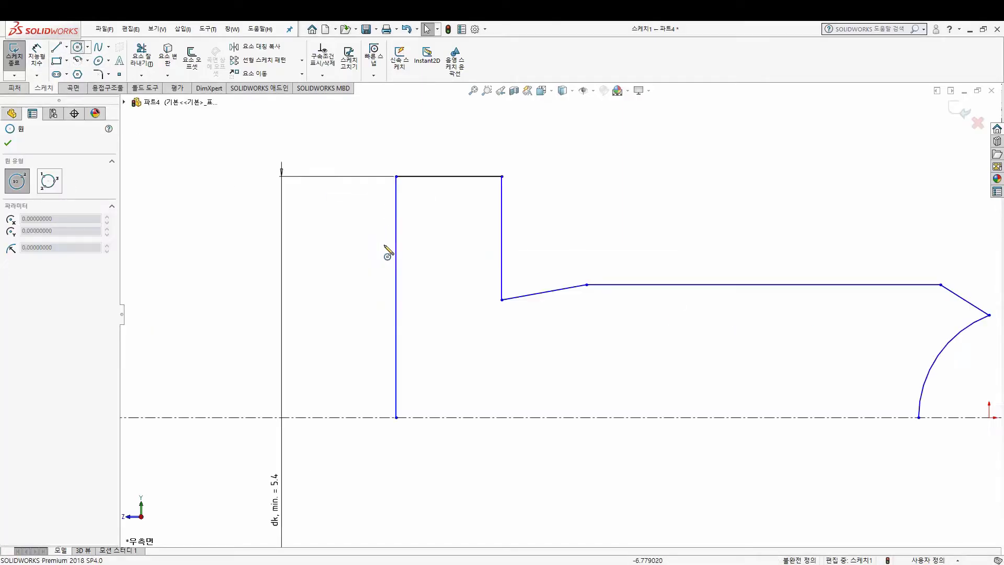
{"action": "left_click", "coordinate": [627, 417]}
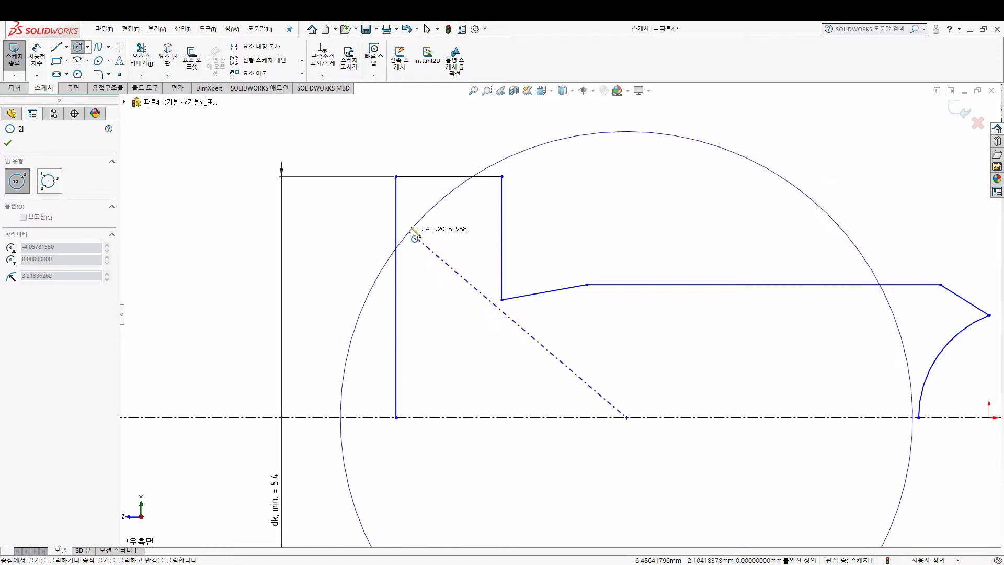
{"action": "left_click", "coordinate": [415, 231]}
{"action": "key", "text": "Escape"}
{"action": "left_click", "coordinate": [141, 55]}
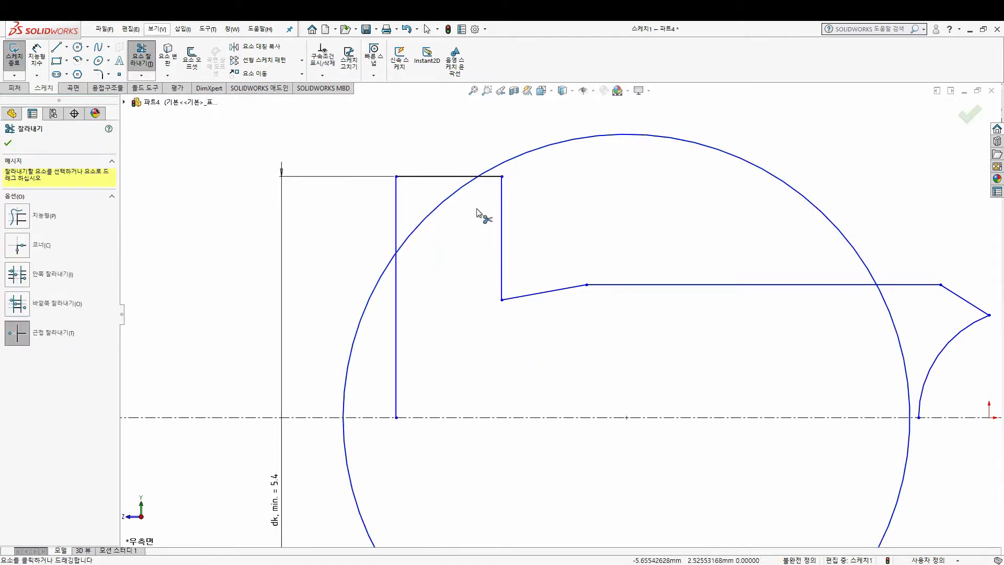
{"action": "left_click", "coordinate": [372, 297]}
{"action": "left_click", "coordinate": [520, 163]}
{"action": "key", "text": "Escape"}
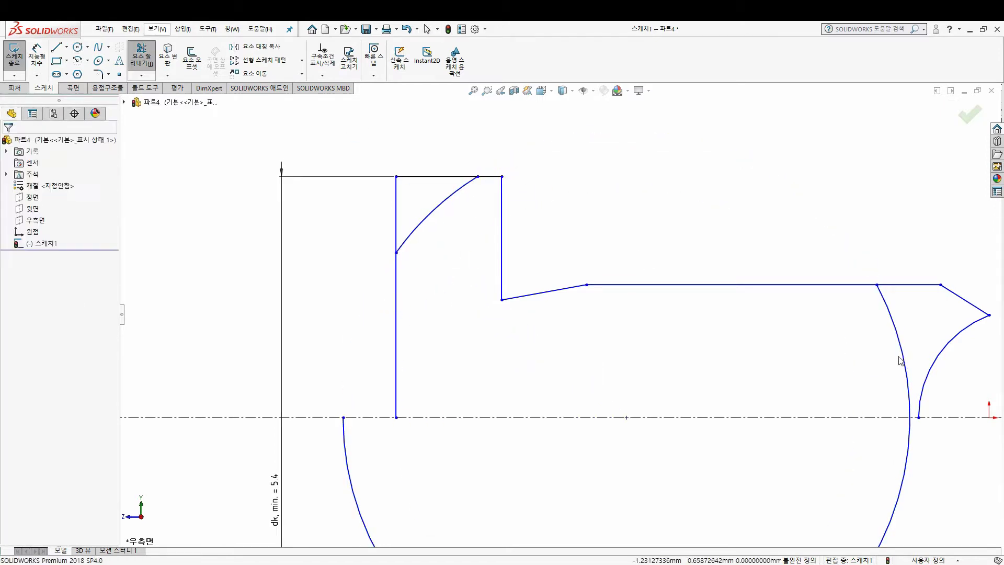
{"action": "left_click", "coordinate": [892, 317]}
{"action": "key", "text": "Delete"}
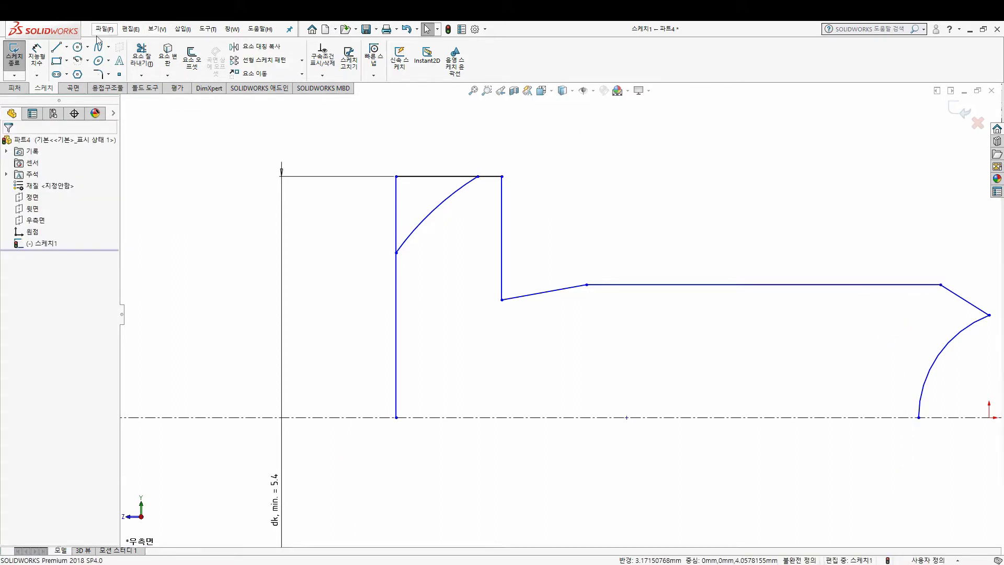
Step: Dimension the head arc's radius as 3.3 with the label 'rf, min.'
{"action": "left_click", "coordinate": [428, 216]}
{"action": "left_click", "coordinate": [460, 260]}
{"action": "type", "text": "3.3"}
{"action": "key", "text": "Return"}
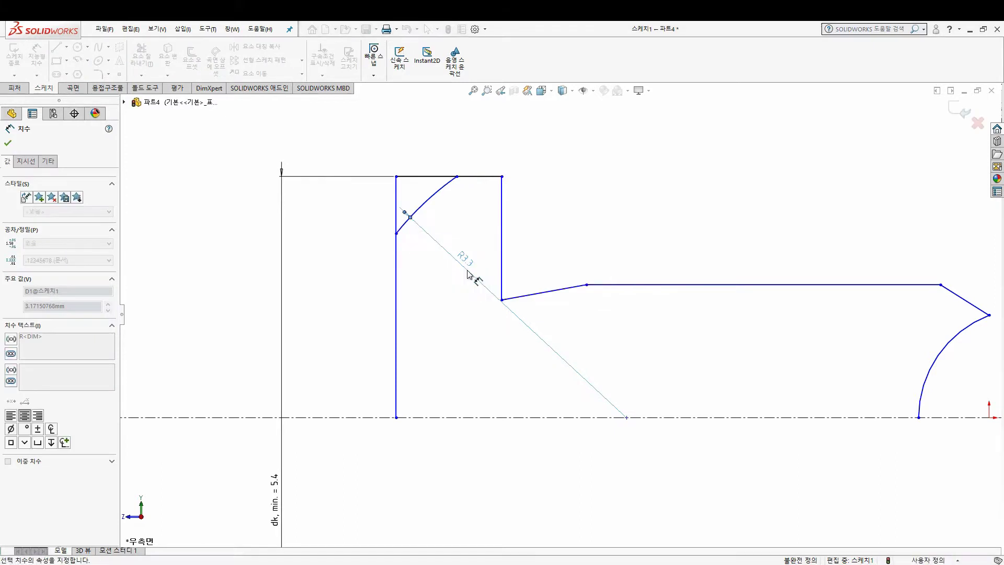
{"action": "key", "text": "Escape"}
{"action": "left_click", "coordinate": [467, 271]}
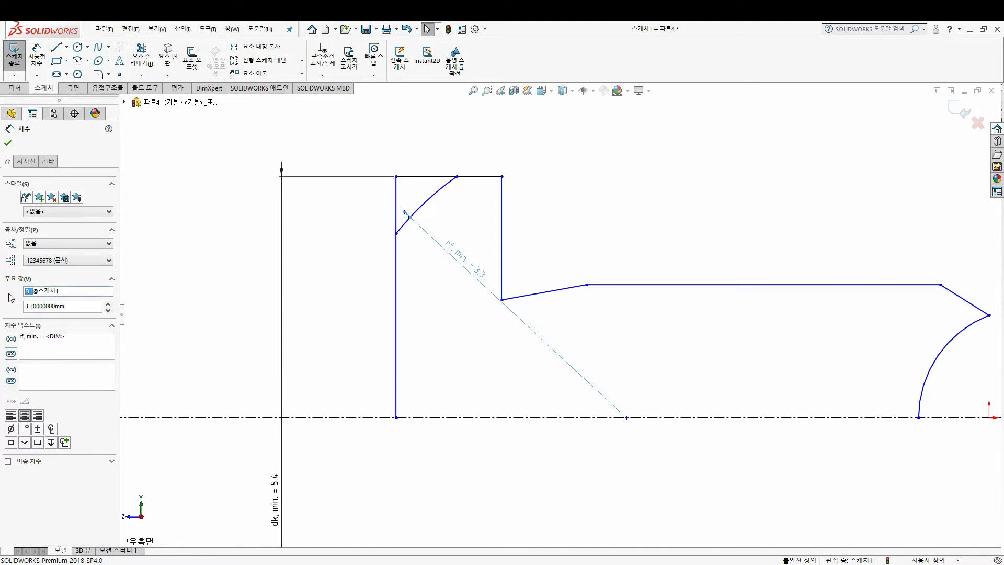
{"action": "left_click", "coordinate": [8, 143]}
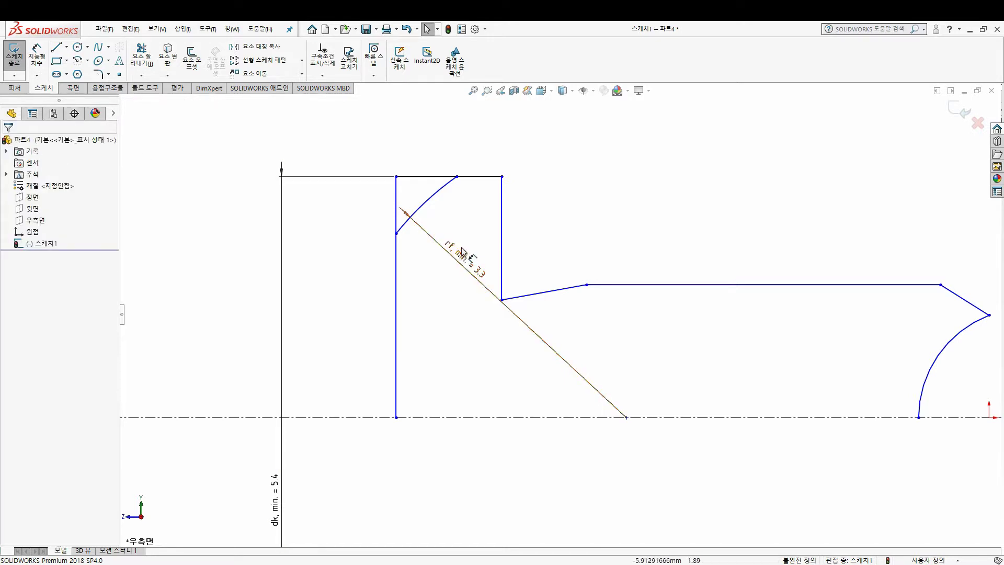
Step: Trim the vertical and top edges back to the arc, removing the square corner
{"action": "scroll", "coordinate": [464, 226], "scroll_direction": "down", "scroll_amount": 2}
{"action": "left_click", "coordinate": [142, 55]}
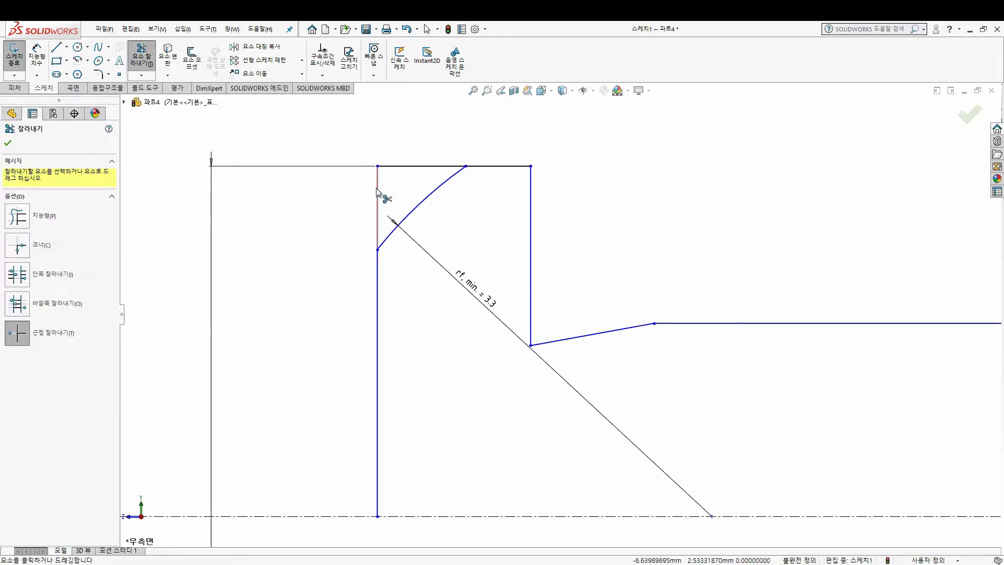
{"action": "left_click", "coordinate": [377, 201]}
{"action": "left_click", "coordinate": [437, 168]}
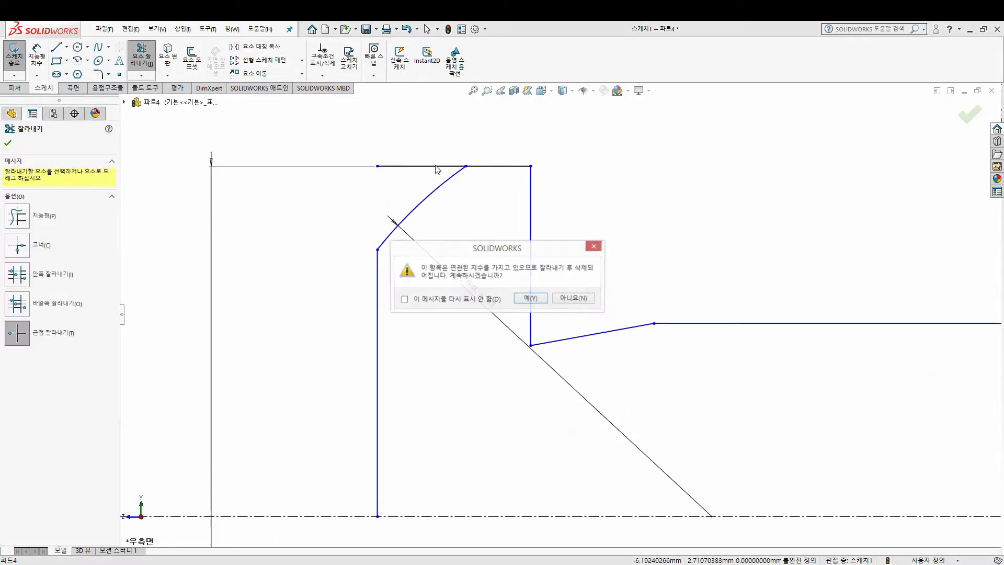
{"action": "left_click", "coordinate": [530, 297]}
{"action": "key", "text": "Escape"}
{"action": "scroll", "coordinate": [470, 313], "scroll_direction": "up", "scroll_amount": 3}
Step: Dimension the head top to the centreline as 5.4, labelled 'dk, min. = <DIM>'
{"action": "left_click", "coordinate": [36, 55]}
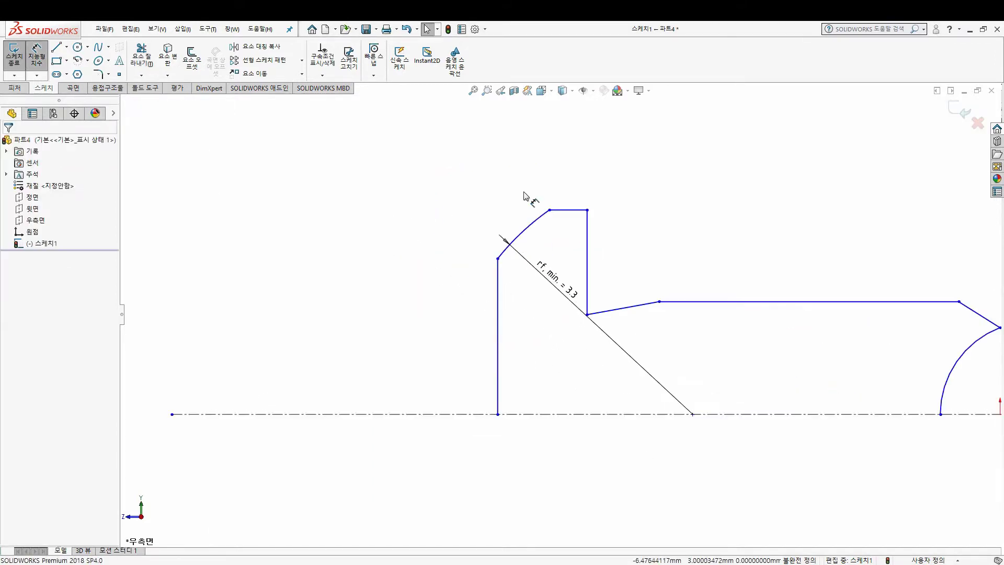
{"action": "left_click", "coordinate": [550, 210]}
{"action": "left_click", "coordinate": [459, 414]}
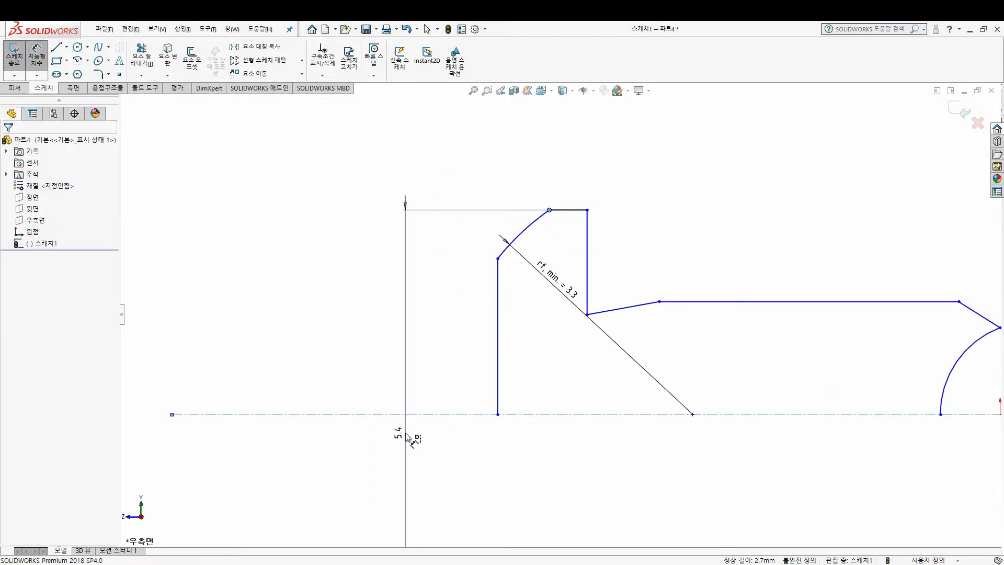
{"action": "left_click", "coordinate": [408, 435]}
{"action": "left_click", "coordinate": [246, 432]}
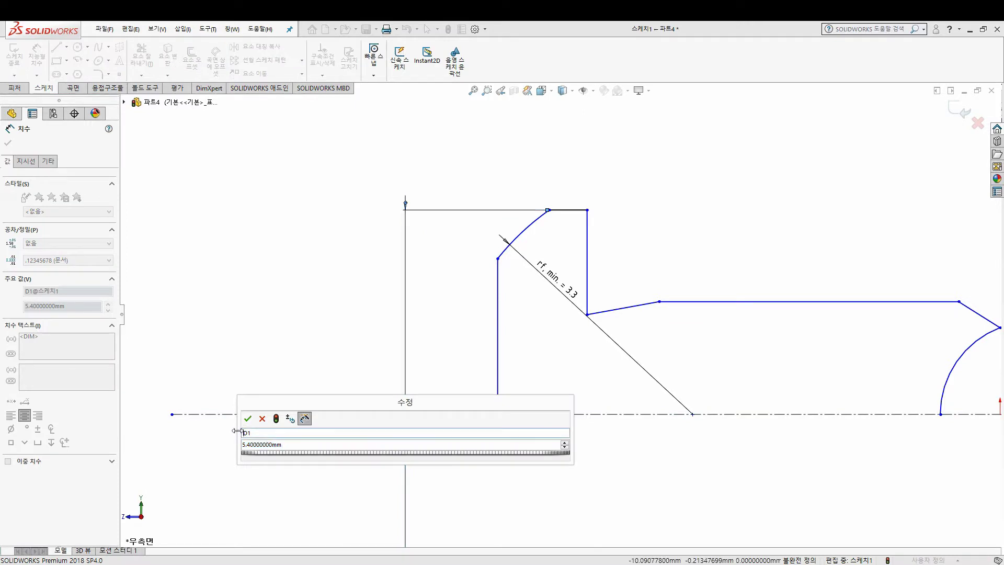
{"action": "left_click", "coordinate": [248, 419]}
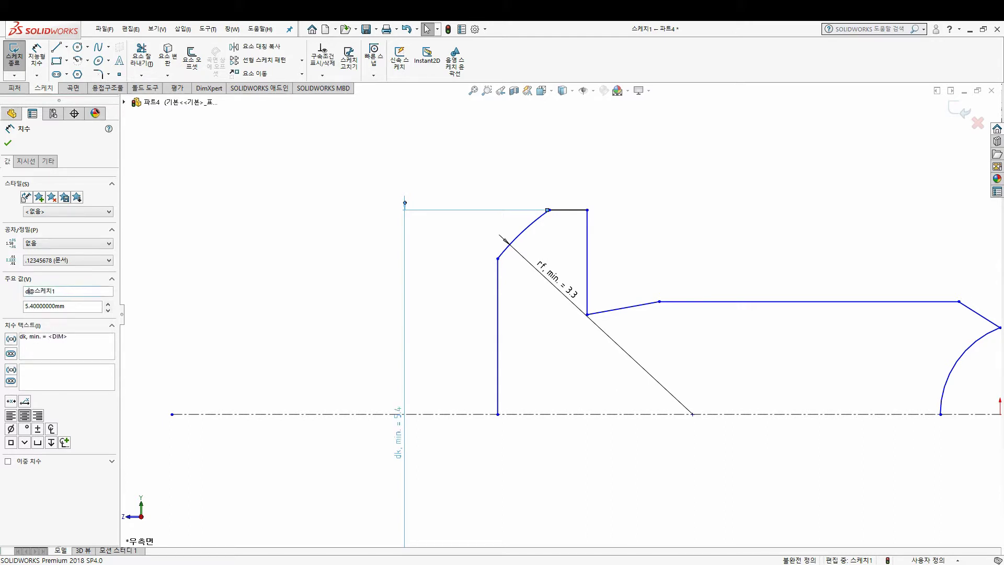
{"action": "left_click", "coordinate": [8, 143]}
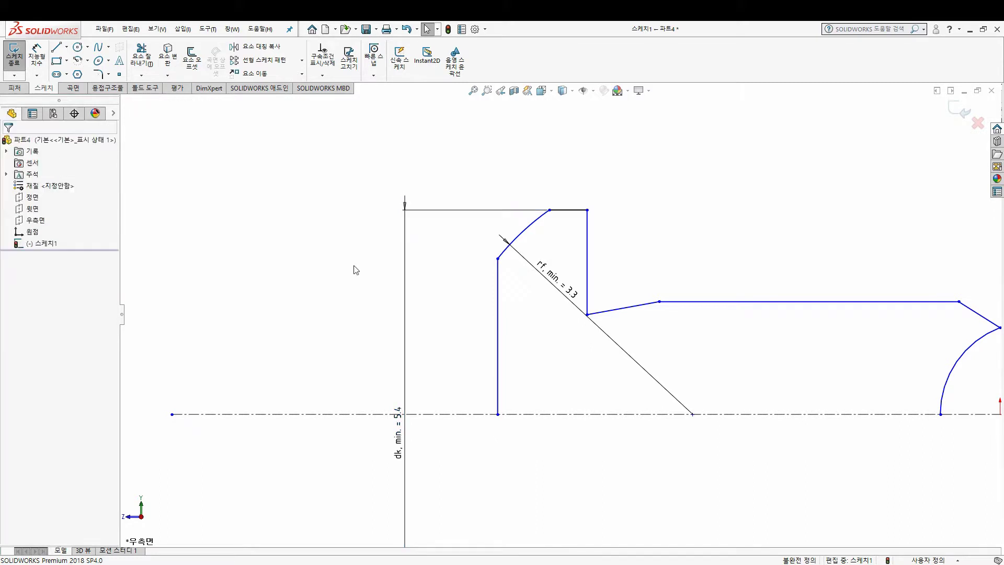
Step: Drag the arc's bottom end slightly down along the left edge
{"action": "scroll", "coordinate": [354, 270], "scroll_direction": "up", "scroll_amount": 3}
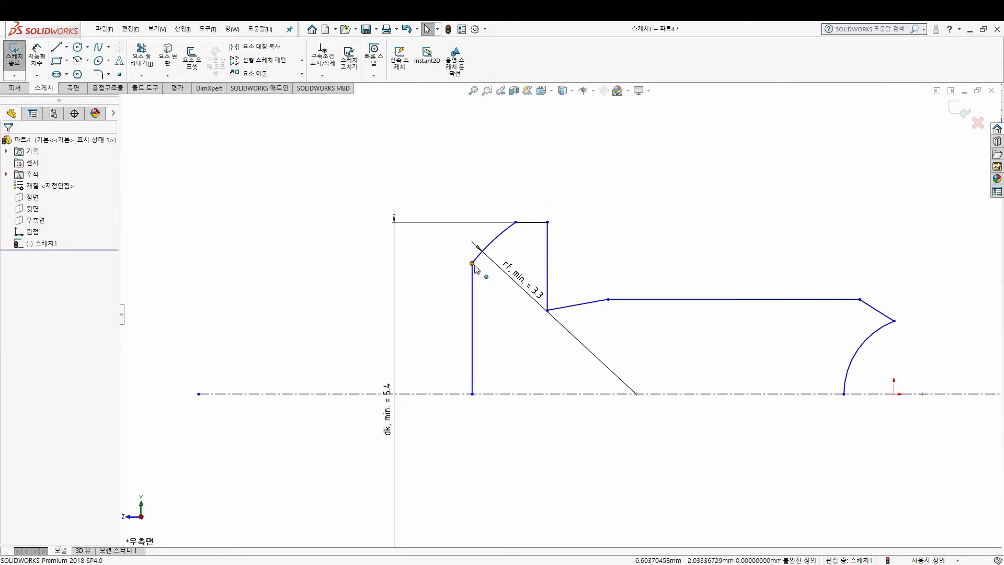
{"action": "left_click_drag", "start_coordinate": [473, 264], "coordinate": [486, 296]}
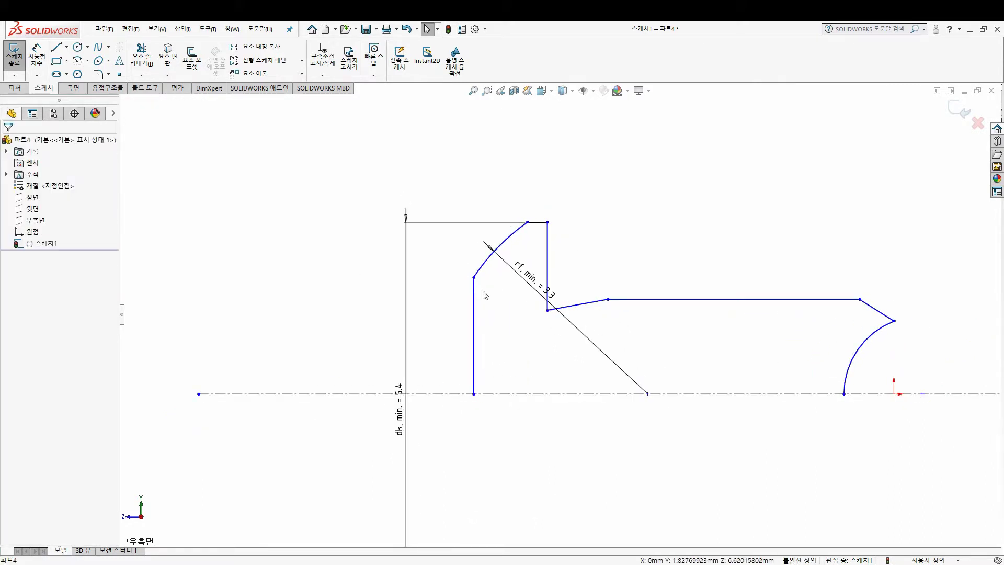
{"action": "key", "text": "alt+Tab"}
Step: Locate dL on the Bild 1 drawing and capture its M3 value, 2,6, in Tabelle 1
{"action": "scroll", "coordinate": [266, 340], "scroll_direction": "up", "scroll_amount": 2}
{"action": "scroll", "coordinate": [266, 339], "scroll_direction": "up", "scroll_amount": 4}
{"action": "scroll", "coordinate": [267, 340], "scroll_direction": "up", "scroll_amount": 5}
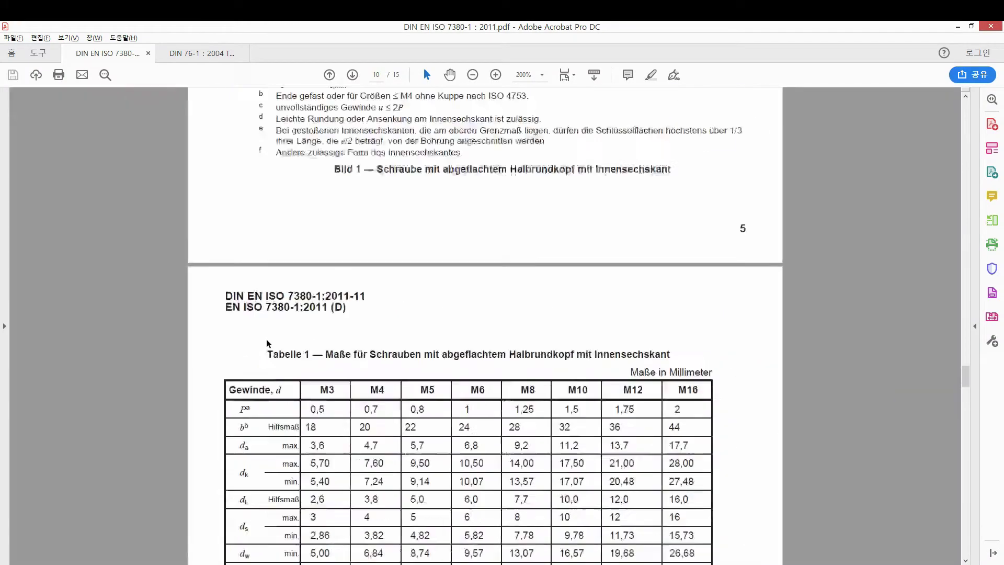
{"action": "scroll", "coordinate": [267, 341], "scroll_direction": "up", "scroll_amount": 3}
{"action": "scroll", "coordinate": [267, 341], "scroll_direction": "up", "scroll_amount": 5}
{"action": "scroll", "coordinate": [150, 244], "scroll_direction": "up", "scroll_amount": 2, "text": "ctrl"}
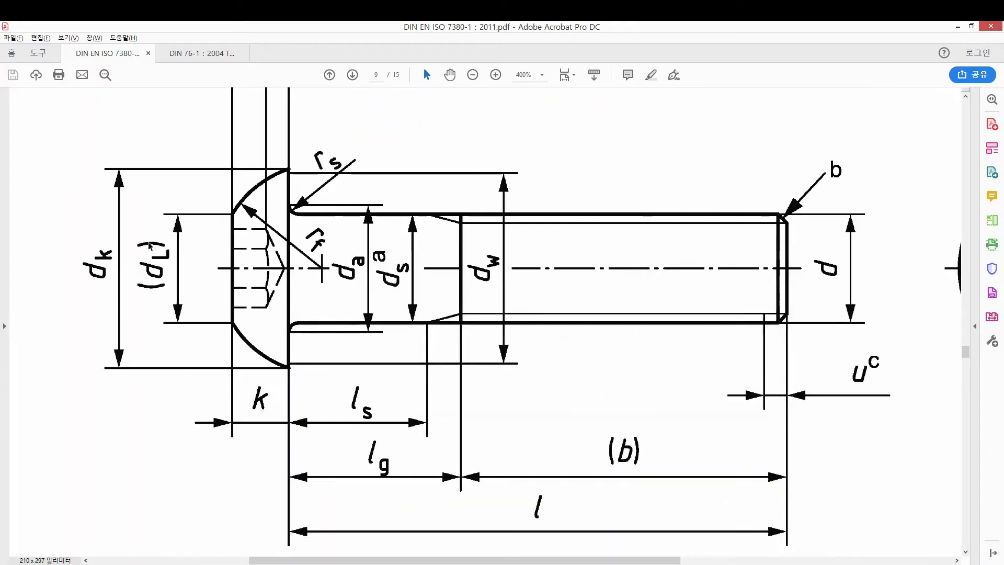
{"action": "left_click", "coordinate": [150, 245]}
{"action": "scroll", "coordinate": [261, 322], "scroll_direction": "down", "scroll_amount": 3}
{"action": "scroll", "coordinate": [282, 335], "scroll_direction": "down", "scroll_amount": 5, "text": "ctrl"}
{"action": "scroll", "coordinate": [335, 397], "scroll_direction": "up", "scroll_amount": 2, "text": "ctrl"}
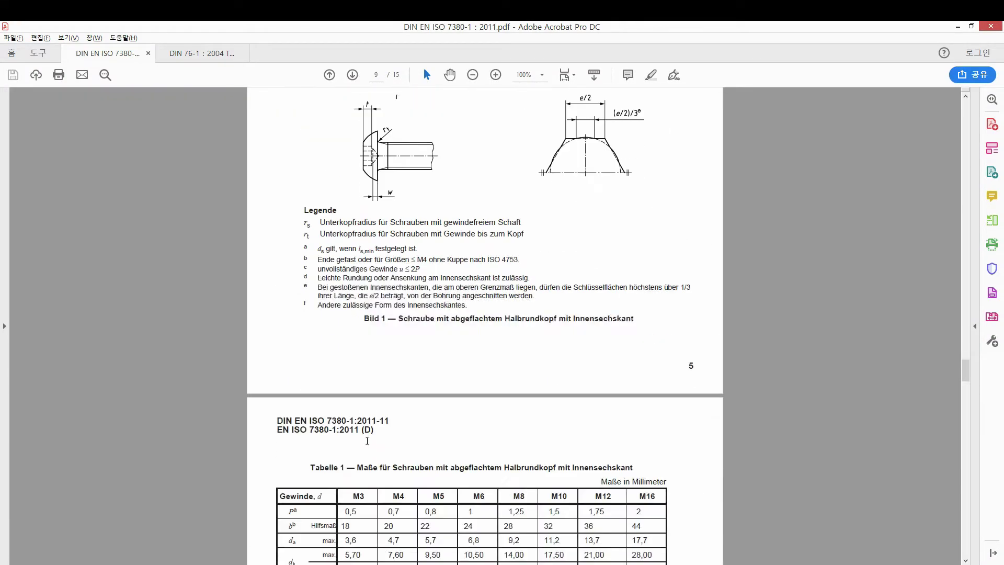
{"action": "scroll", "coordinate": [367, 441], "scroll_direction": "down", "scroll_amount": 4}
{"action": "scroll", "coordinate": [368, 440], "scroll_direction": "up", "scroll_amount": 3, "text": "ctrl"}
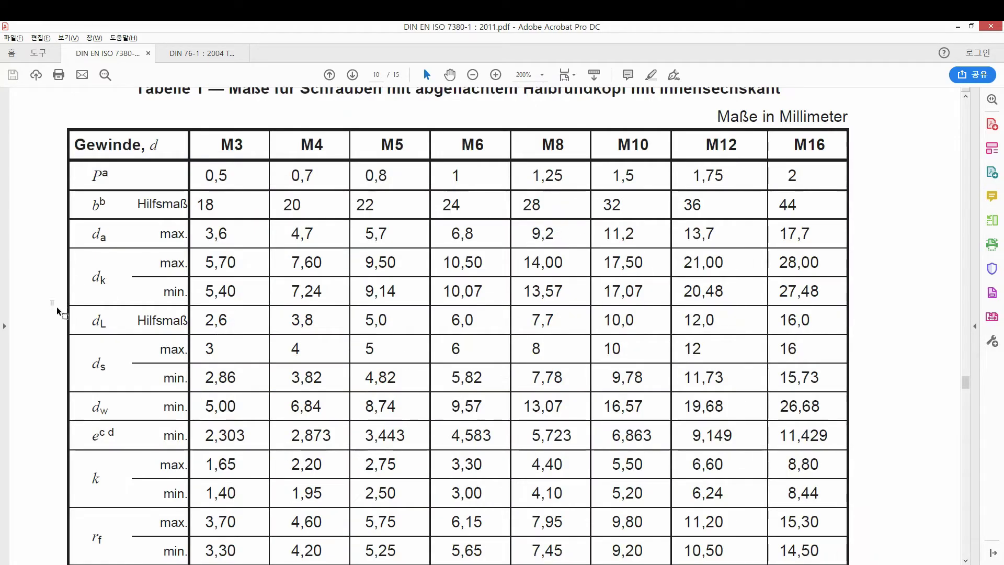
{"action": "left_click_drag", "start_coordinate": [58, 311], "coordinate": [270, 337]}
{"action": "key", "text": "alt+Tab"}
Step: Dimension the head's short vertical step as a 2.6 mm diameter
{"action": "left_click", "coordinate": [32, 52]}
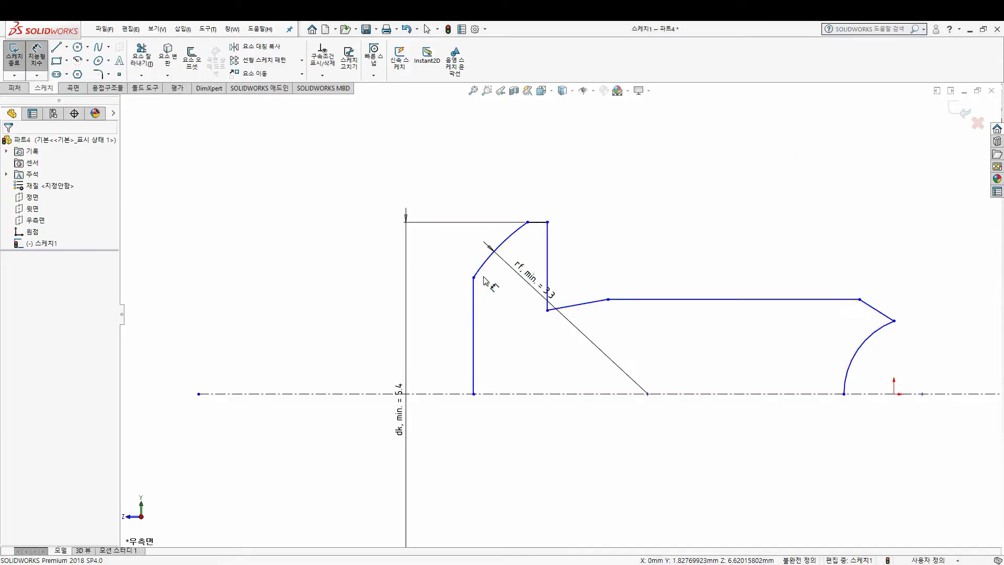
{"action": "left_click", "coordinate": [473, 361]}
{"action": "left_click", "coordinate": [441, 416]}
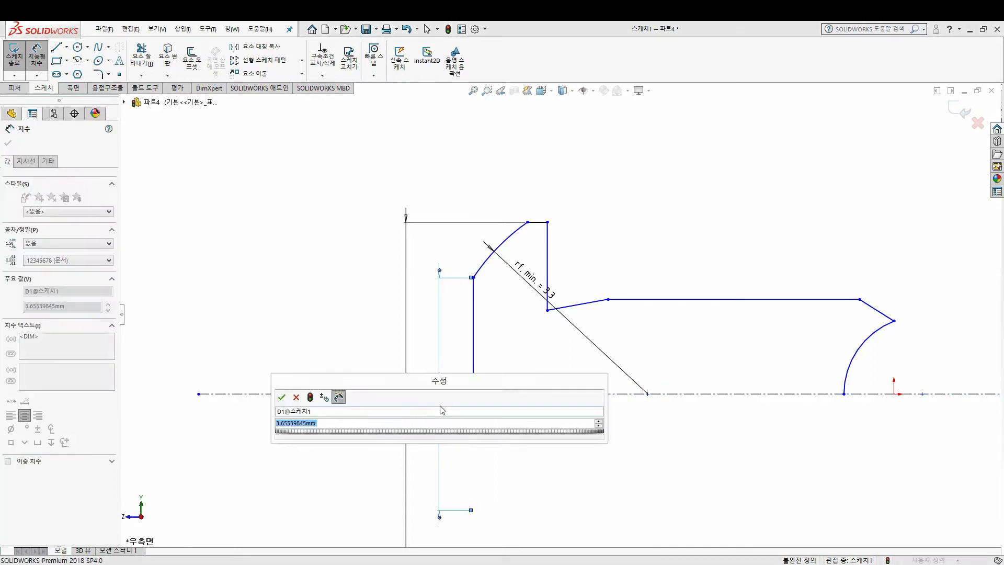
{"action": "type", "text": "2.6"}
{"action": "key", "text": "Return"}
{"action": "key", "text": "Escape"}
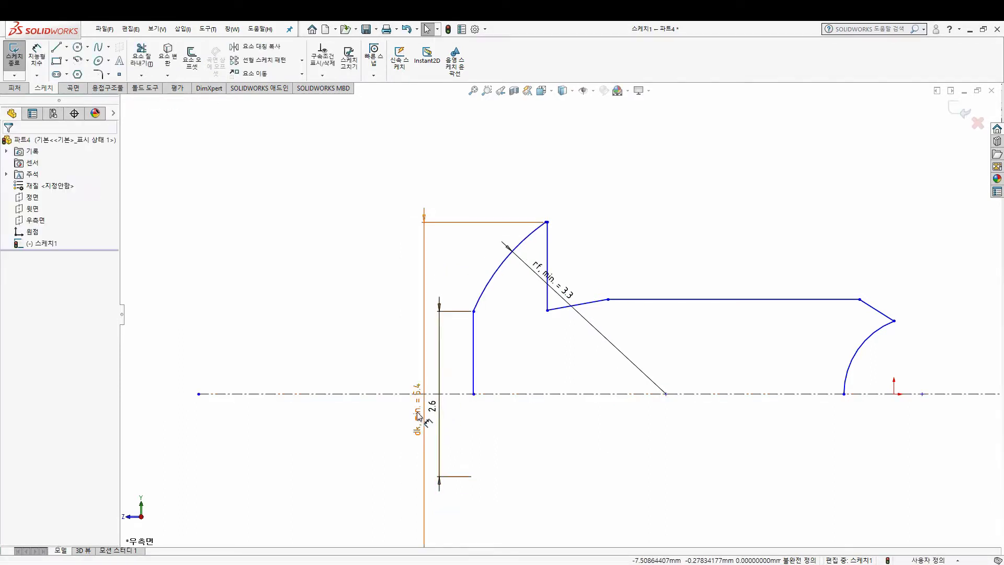
Step: Move the dk, min = 5.4 and 2.6 dimensions left and label the 2.6 one 'dL = <DIM>'
{"action": "left_click_drag", "start_coordinate": [419, 413], "coordinate": [334, 405]}
{"action": "left_click_drag", "start_coordinate": [437, 422], "coordinate": [399, 422]}
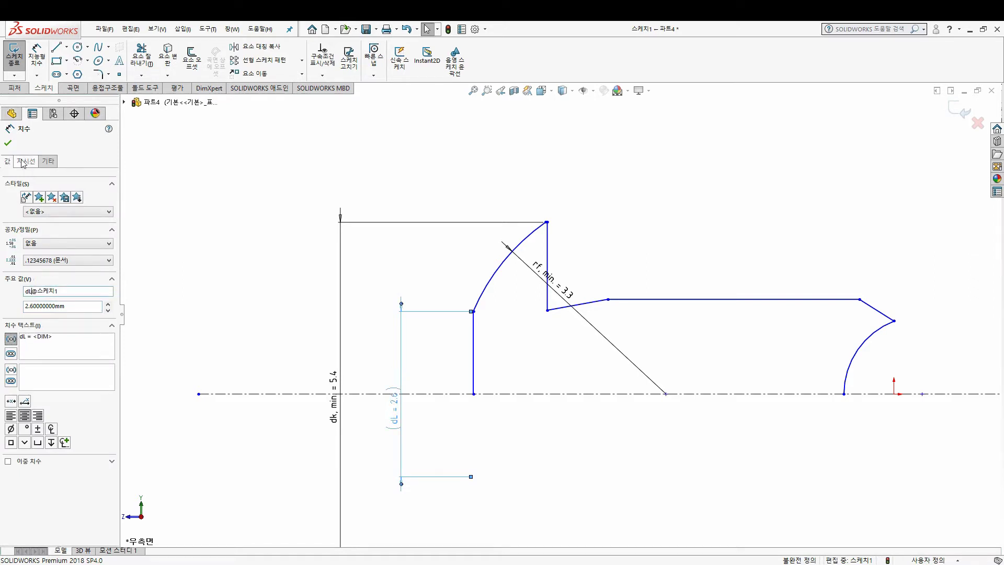
{"action": "left_click", "coordinate": [9, 144]}
Step: Inspect the top endpoint of the head arc in the sketch
{"action": "scroll", "coordinate": [625, 329], "scroll_direction": "down", "scroll_amount": 2}
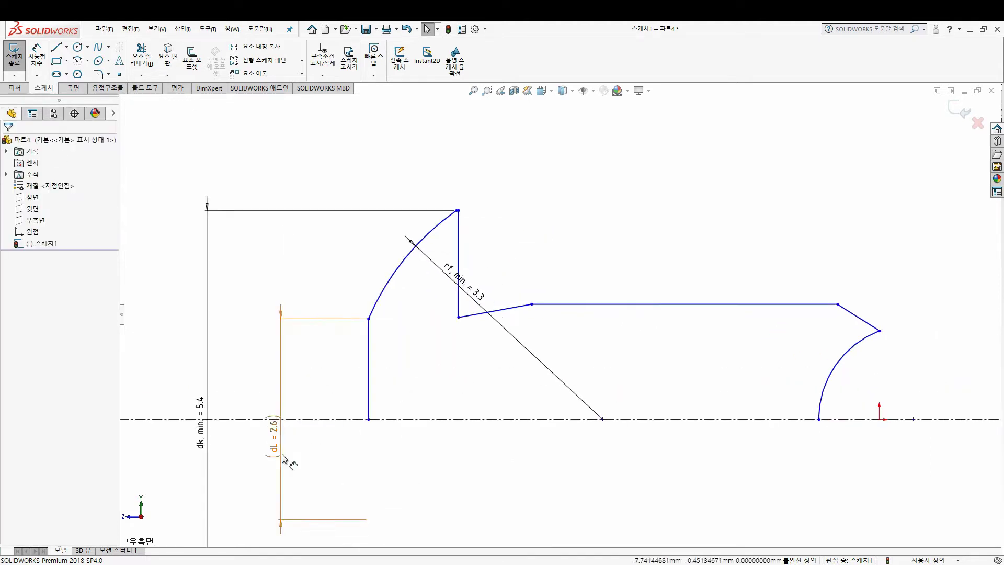
{"action": "scroll", "coordinate": [465, 219], "scroll_direction": "down", "scroll_amount": 1}
{"action": "scroll", "coordinate": [513, 268], "scroll_direction": "down", "scroll_amount": 5}
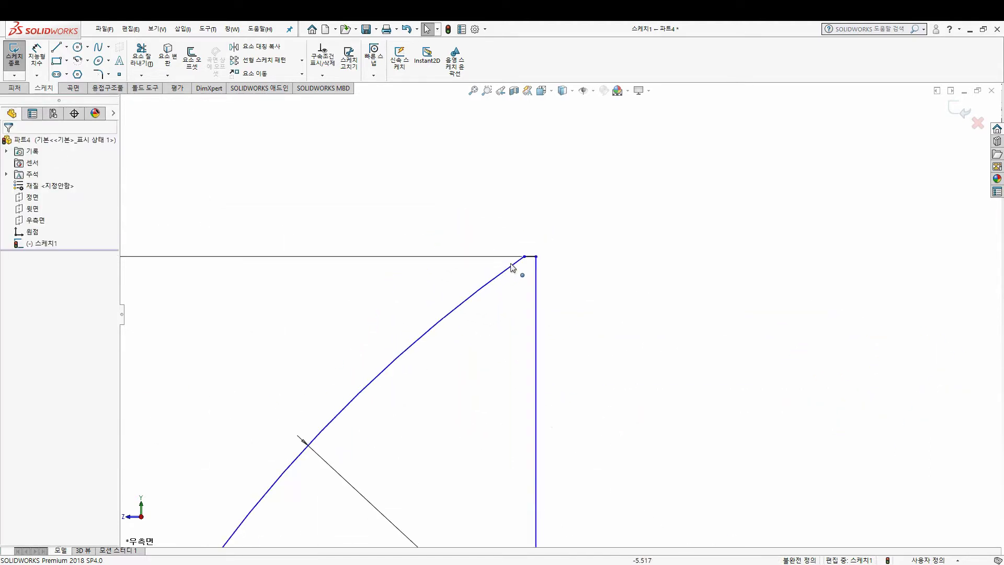
{"action": "left_click", "coordinate": [525, 259]}
{"action": "scroll", "coordinate": [425, 269], "scroll_direction": "up", "scroll_amount": 2}
{"action": "key", "text": "Escape"}
{"action": "scroll", "coordinate": [549, 352], "scroll_direction": "up", "scroll_amount": 2}
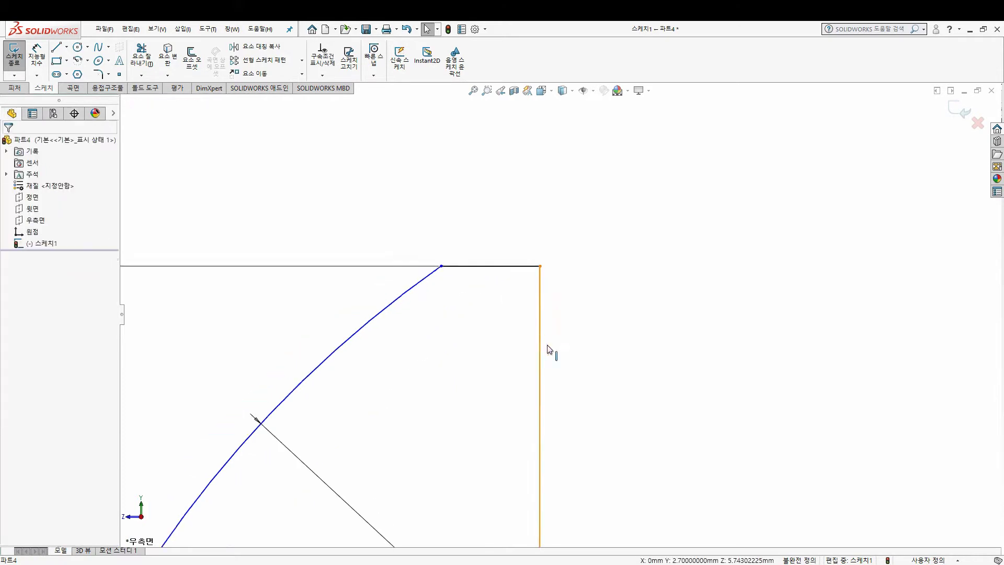
{"action": "scroll", "coordinate": [584, 418], "scroll_direction": "up", "scroll_amount": 3}
{"action": "scroll", "coordinate": [568, 302], "scroll_direction": "down", "scroll_amount": 3}
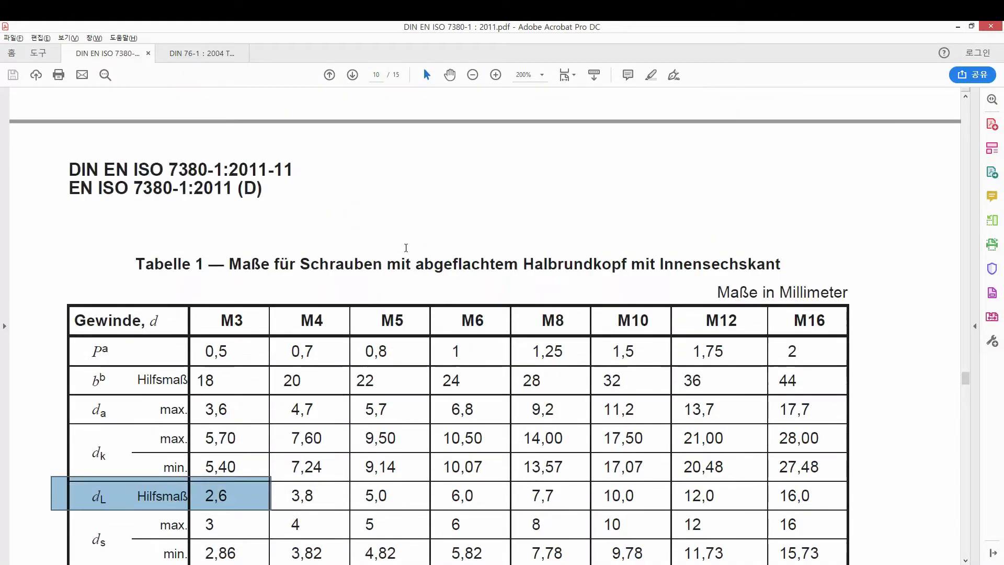
Step: Scroll the standard PDF to Bild 1 and mark the M3 head height k row in Table 1
{"action": "scroll", "coordinate": [406, 247], "scroll_direction": "down", "scroll_amount": 3, "text": "ctrl"}
{"action": "scroll", "coordinate": [364, 219], "scroll_direction": "up", "scroll_amount": 5}
{"action": "scroll", "coordinate": [350, 356], "scroll_direction": "up", "scroll_amount": 3, "text": "ctrl"}
{"action": "scroll", "coordinate": [350, 356], "scroll_direction": "up", "scroll_amount": 2, "text": "ctrl"}
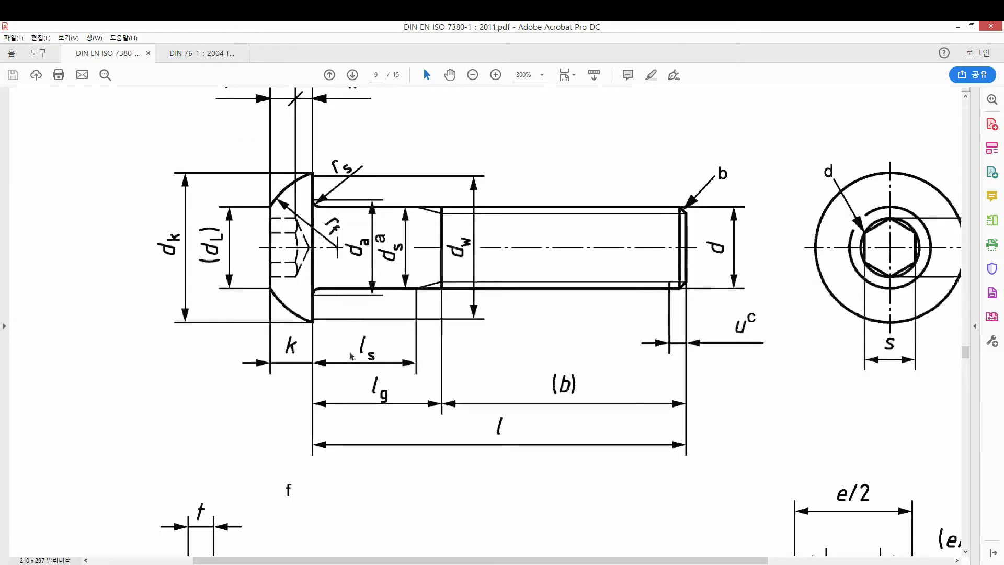
{"action": "mouse_move", "coordinate": [224, 327]}
{"action": "left_mouse_down"}
{"action": "mouse_move", "coordinate": [287, 353]}
{"action": "mouse_move", "coordinate": [321, 387]}
{"action": "left_mouse_up"}
{"action": "scroll", "coordinate": [322, 387], "scroll_direction": "down", "scroll_amount": 3, "text": "ctrl"}
{"action": "scroll", "coordinate": [473, 400], "scroll_direction": "down", "scroll_amount": 5}
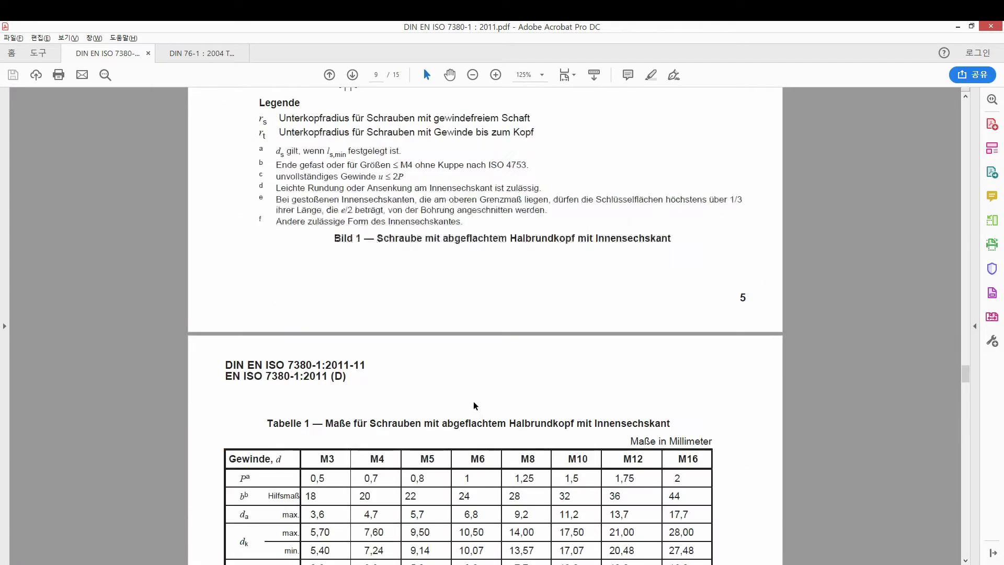
{"action": "scroll", "coordinate": [473, 400], "scroll_direction": "down", "scroll_amount": 5}
{"action": "scroll", "coordinate": [300, 387], "scroll_direction": "up", "scroll_amount": 1, "text": "ctrl"}
{"action": "mouse_move", "coordinate": [159, 313]}
{"action": "left_mouse_down"}
{"action": "mouse_move", "coordinate": [239, 348]}
{"action": "mouse_move", "coordinate": [322, 362]}
{"action": "left_mouse_up"}
Step: Dimension the head height between the two vertical edges as 1.4 mm
{"action": "key", "text": "alt+Tab"}
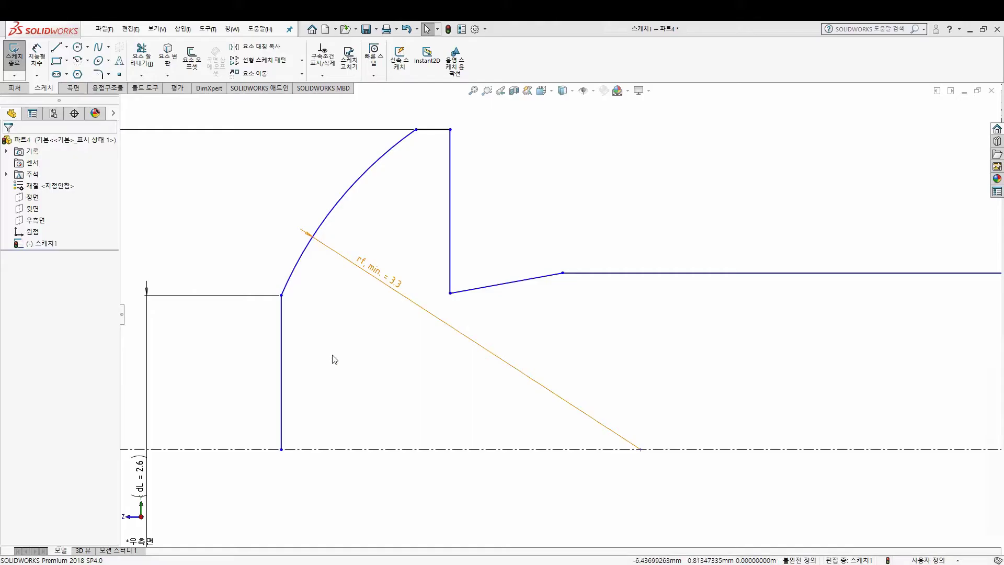
{"action": "left_click", "coordinate": [36, 55]}
{"action": "left_click", "coordinate": [283, 319]}
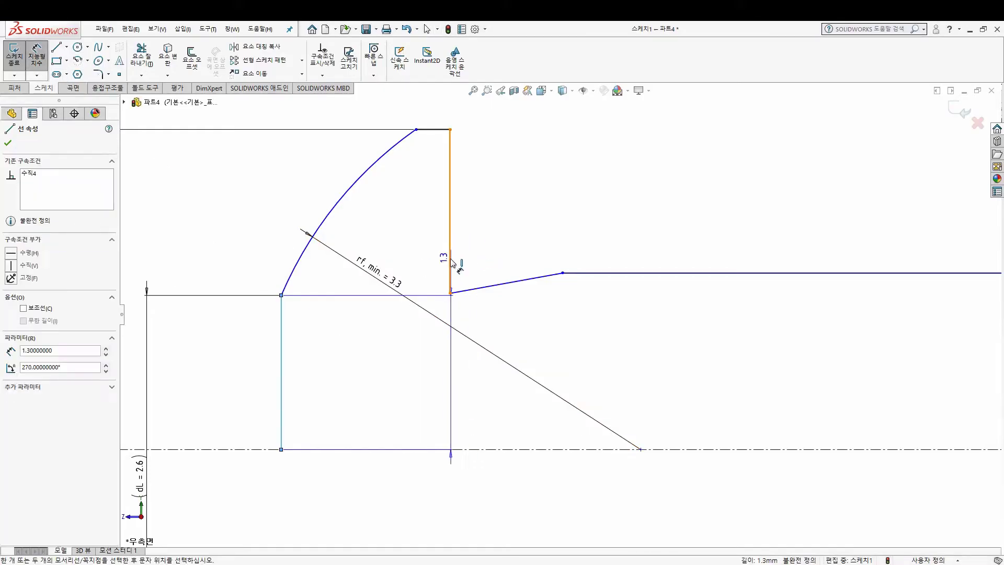
{"action": "left_click", "coordinate": [450, 264]}
{"action": "scroll", "coordinate": [560, 311], "scroll_direction": "up", "scroll_amount": 1}
{"action": "scroll", "coordinate": [413, 392], "scroll_direction": "up", "scroll_amount": 5}
{"action": "scroll", "coordinate": [501, 399], "scroll_direction": "down", "scroll_amount": 6}
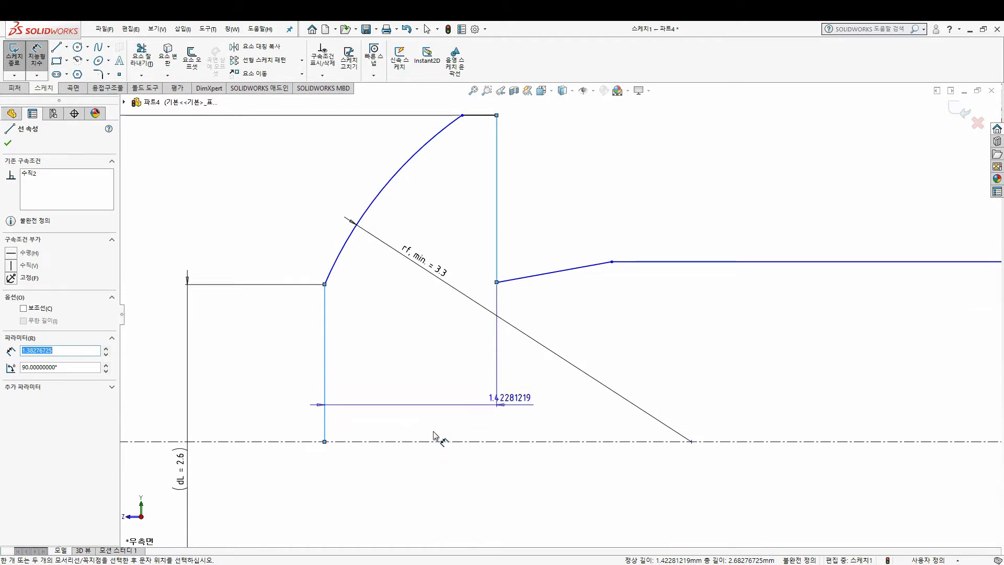
{"action": "scroll", "coordinate": [429, 460], "scroll_direction": "up", "scroll_amount": 2}
{"action": "left_click", "coordinate": [420, 481]}
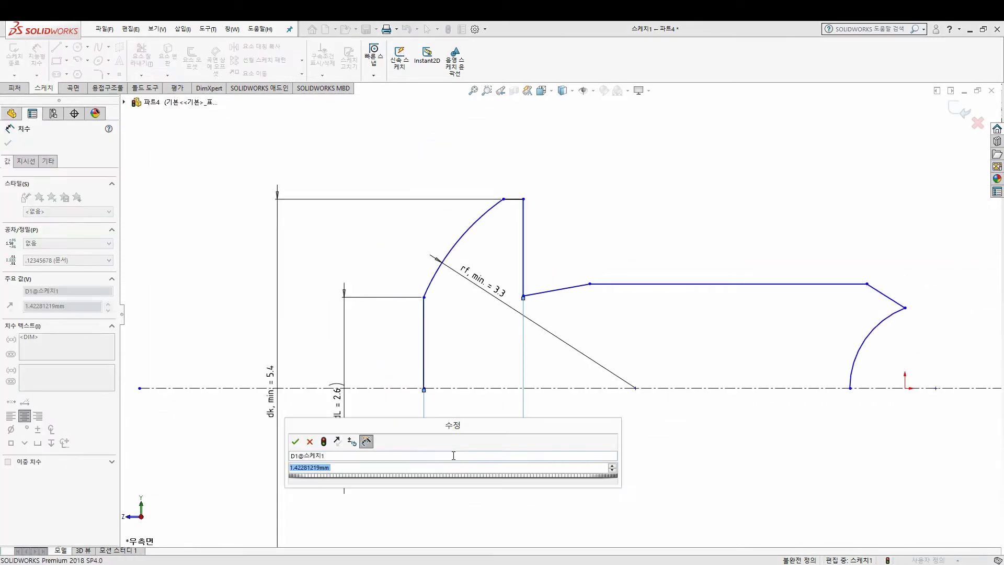
{"action": "type", "text": "1.4"}
{"action": "key", "text": "Return"}
{"action": "key", "text": "Escape"}
Step: Recheck k in the PDF and label the 1.4 dimension 'kmin. = <DIM>'
{"action": "key", "text": "alt+Tab"}
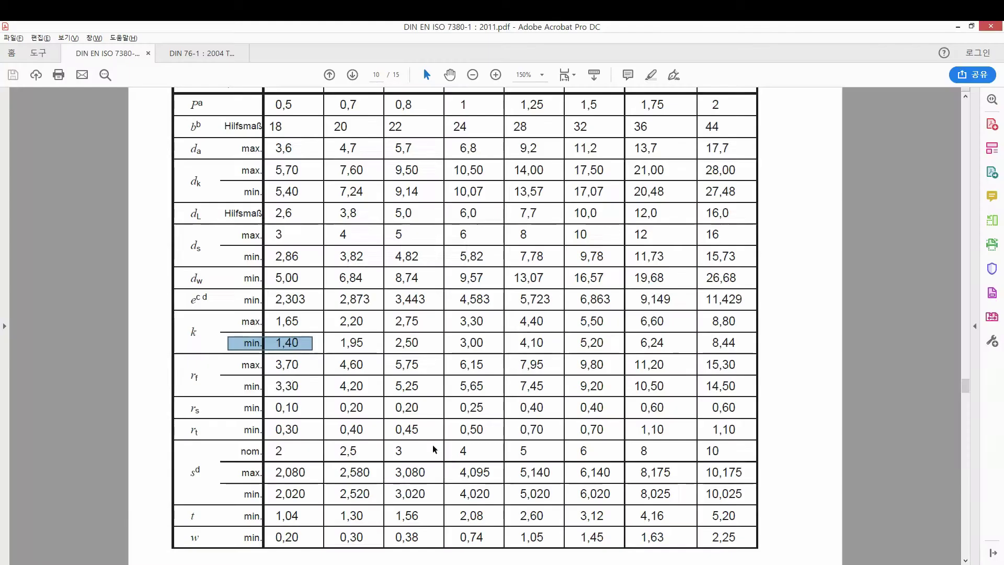
{"action": "key", "text": "alt+Tab"}
{"action": "left_click", "coordinate": [453, 449]}
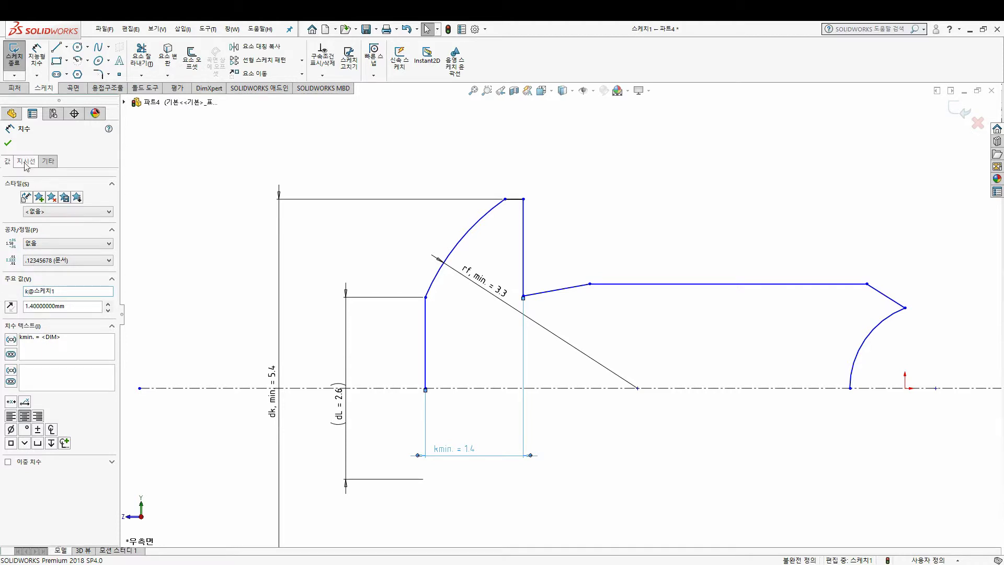
{"action": "left_click", "coordinate": [173, 205]}
{"action": "scroll", "coordinate": [547, 229], "scroll_direction": "down", "scroll_amount": 2}
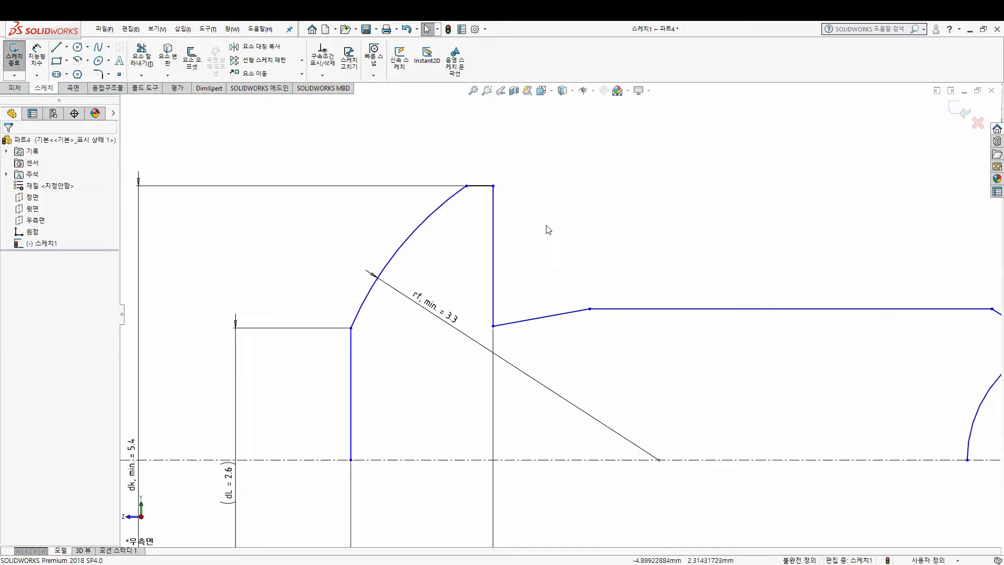
{"action": "left_click_drag", "start_coordinate": [466, 186], "coordinate": [465, 209]}
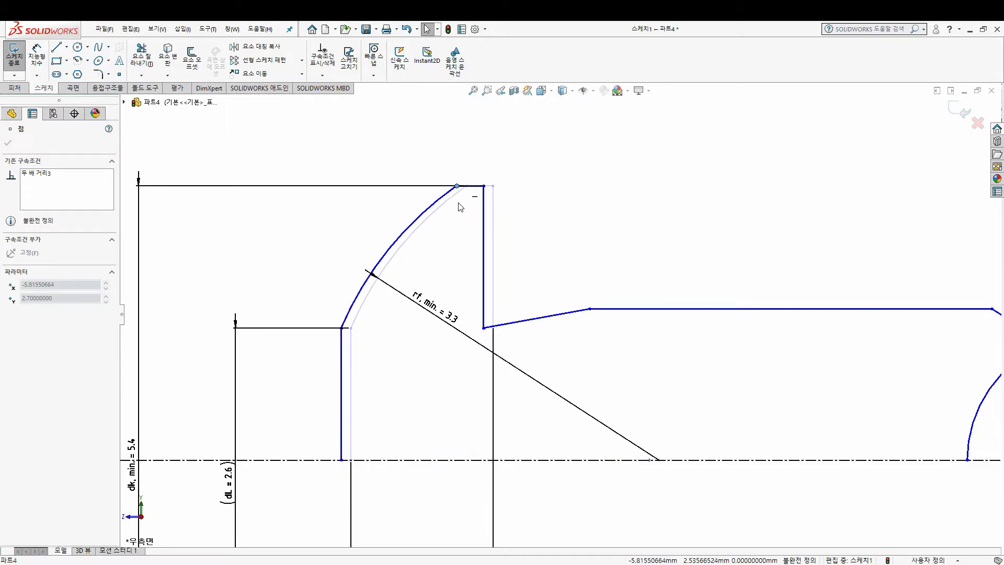
{"action": "key", "text": "alt+Tab"}
{"action": "scroll", "coordinate": [382, 231], "scroll_direction": "up", "scroll_amount": 8}
{"action": "scroll", "coordinate": [375, 231], "scroll_direction": "up", "scroll_amount": 8}
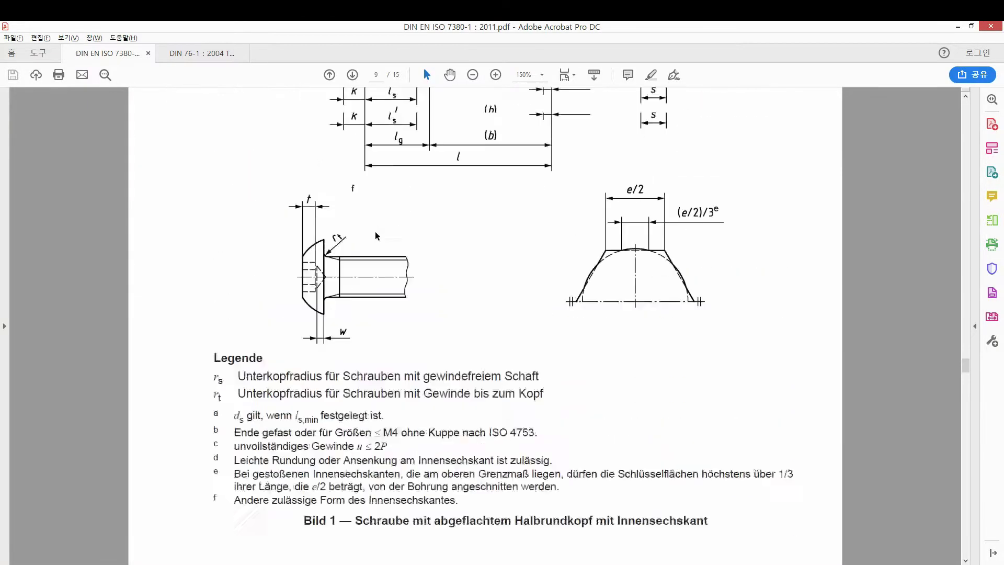
{"action": "scroll", "coordinate": [374, 228], "scroll_direction": "up", "scroll_amount": 4}
{"action": "scroll", "coordinate": [391, 228], "scroll_direction": "up", "scroll_amount": 3, "text": "ctrl"}
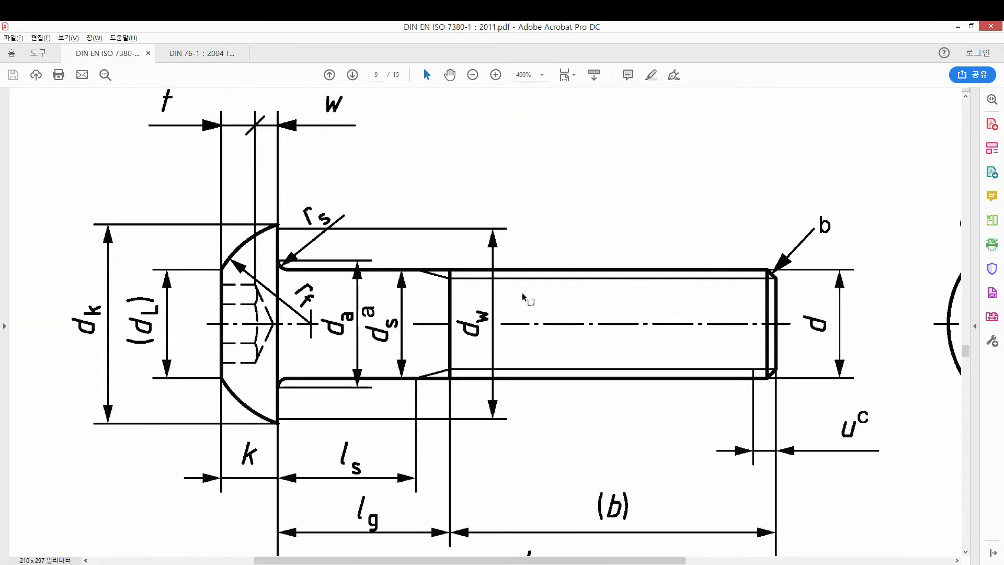
{"action": "left_click_drag", "start_coordinate": [523, 294], "coordinate": [455, 340]}
{"action": "scroll", "coordinate": [445, 308], "scroll_direction": "down", "scroll_amount": 5, "text": "ctrl"}
{"action": "scroll", "coordinate": [470, 404], "scroll_direction": "down", "scroll_amount": 5}
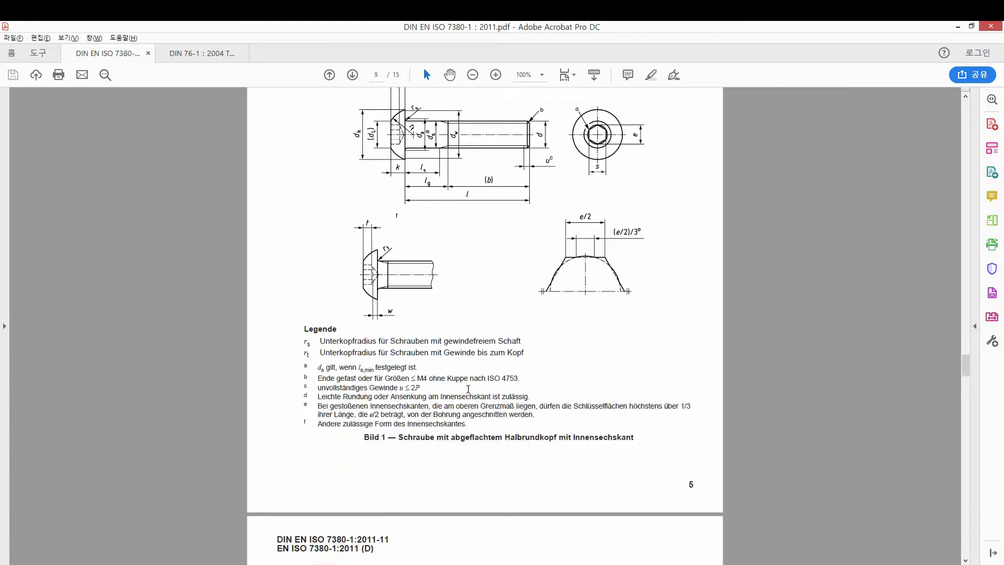
{"action": "scroll", "coordinate": [444, 407], "scroll_direction": "down", "scroll_amount": 10}
{"action": "scroll", "coordinate": [400, 410], "scroll_direction": "down", "scroll_amount": 5}
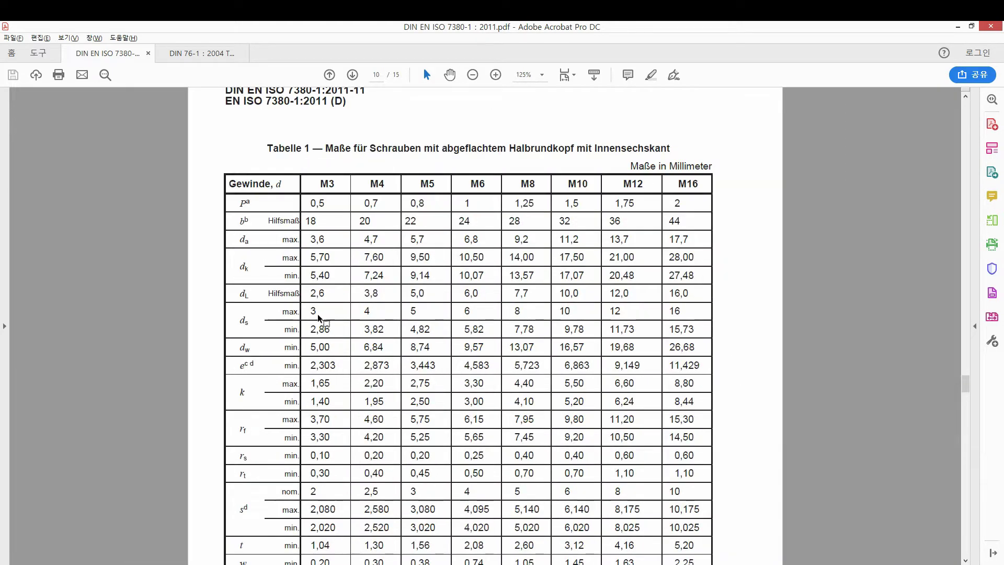
{"action": "scroll", "coordinate": [317, 316], "scroll_direction": "up", "scroll_amount": 1, "text": "ctrl"}
{"action": "scroll", "coordinate": [308, 303], "scroll_direction": "up", "scroll_amount": 1, "text": "ctrl"}
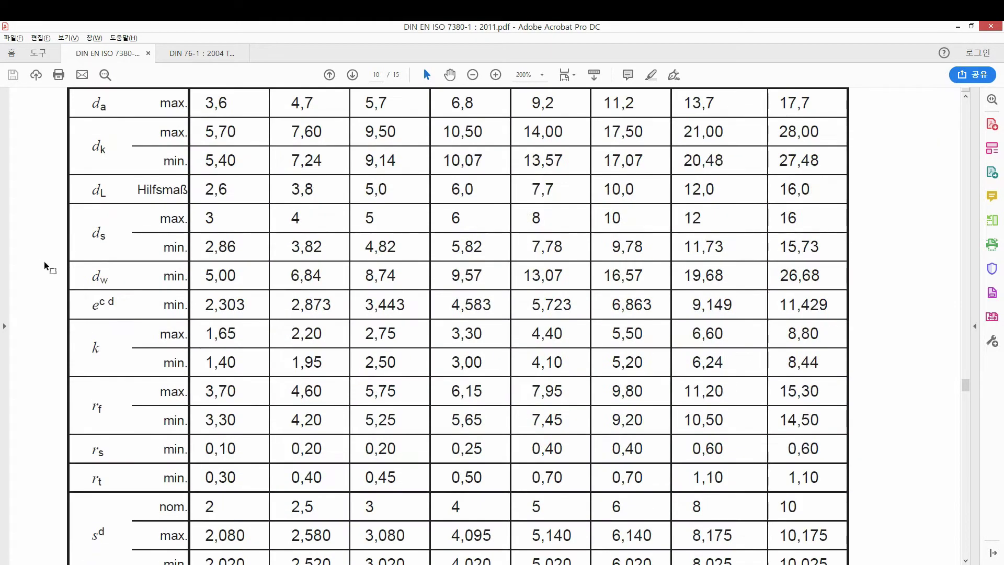
{"action": "left_click_drag", "start_coordinate": [45, 264], "coordinate": [269, 291]}
{"action": "key", "text": "alt+Tab"}
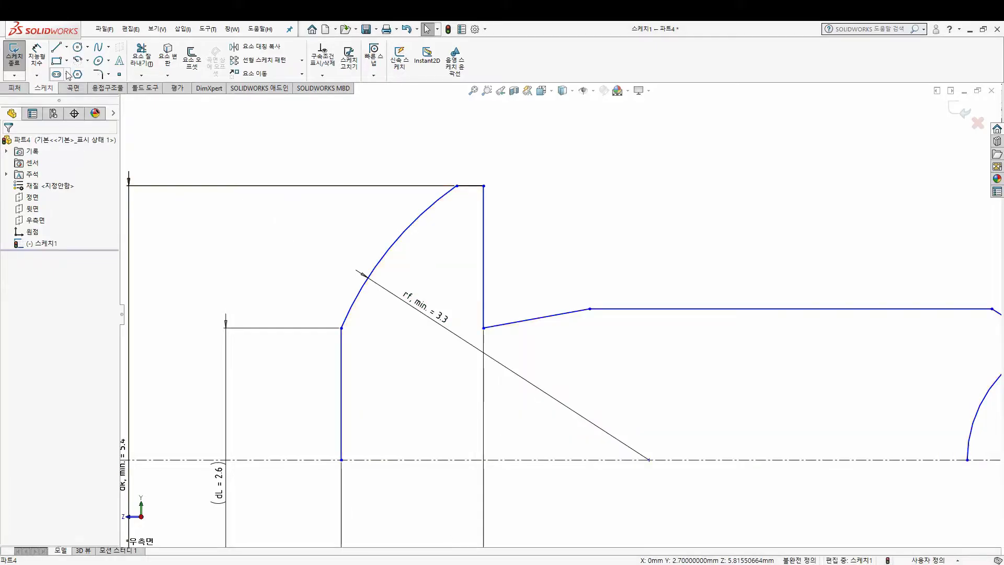
Step: Draw a small circle near the corner where the head arc meets the top line
{"action": "left_click", "coordinate": [77, 46]}
{"action": "scroll", "coordinate": [429, 158], "scroll_direction": "down", "scroll_amount": 3}
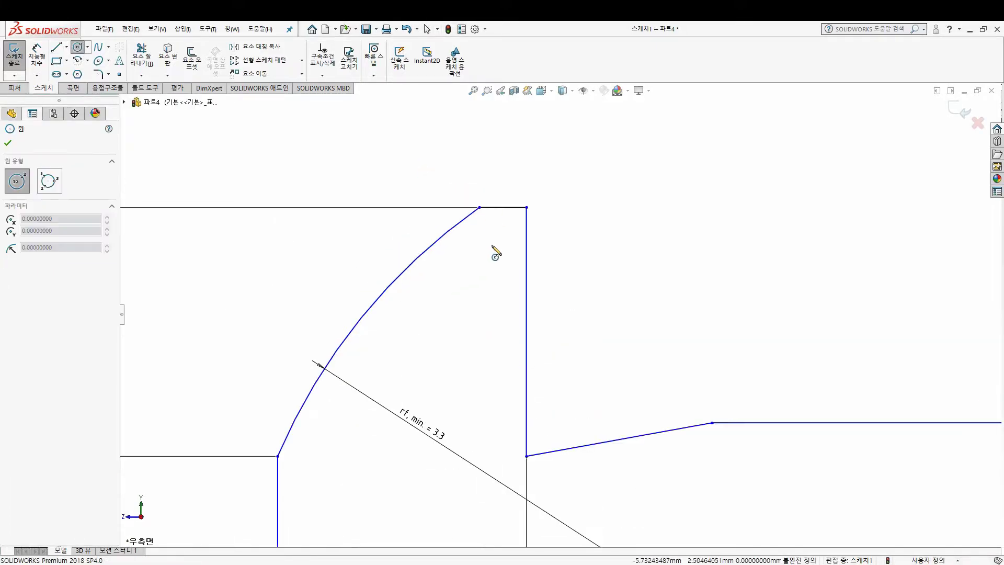
{"action": "left_click", "coordinate": [486, 256]}
{"action": "left_click", "coordinate": [539, 256]}
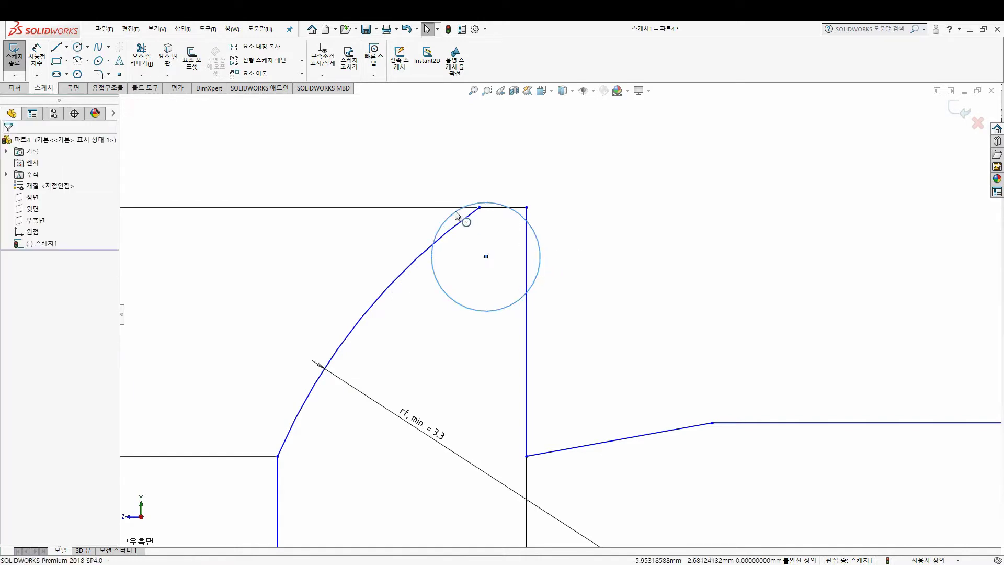
{"action": "key", "text": "Escape"}
Step: Make the circle tangent to both the head arc and the top line
{"action": "left_click", "coordinate": [456, 215]}
{"action": "left_click", "coordinate": [388, 286], "text": "ctrl"}
{"action": "left_click", "coordinate": [17, 327]}
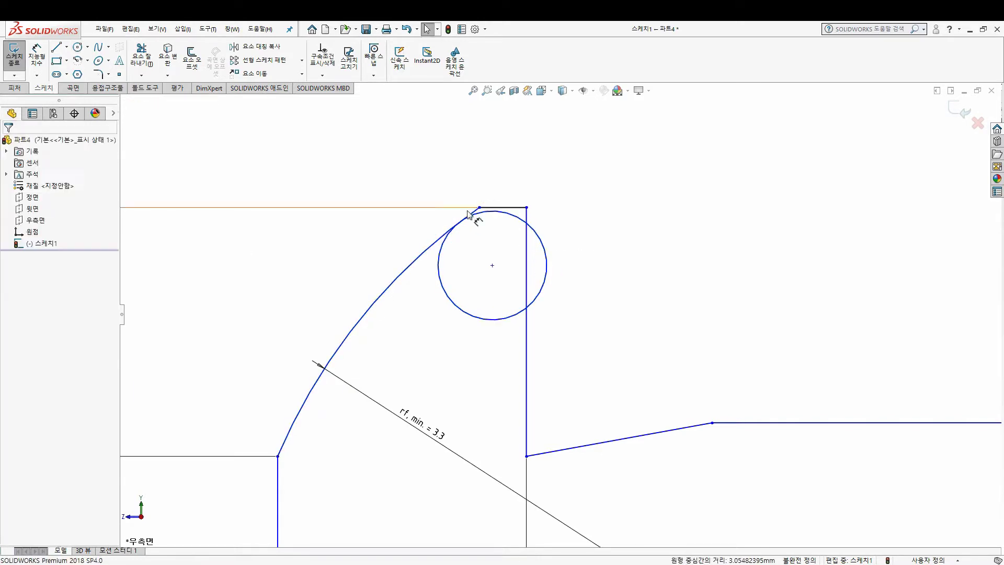
{"action": "left_click", "coordinate": [512, 218]}
{"action": "left_click", "coordinate": [13, 319]}
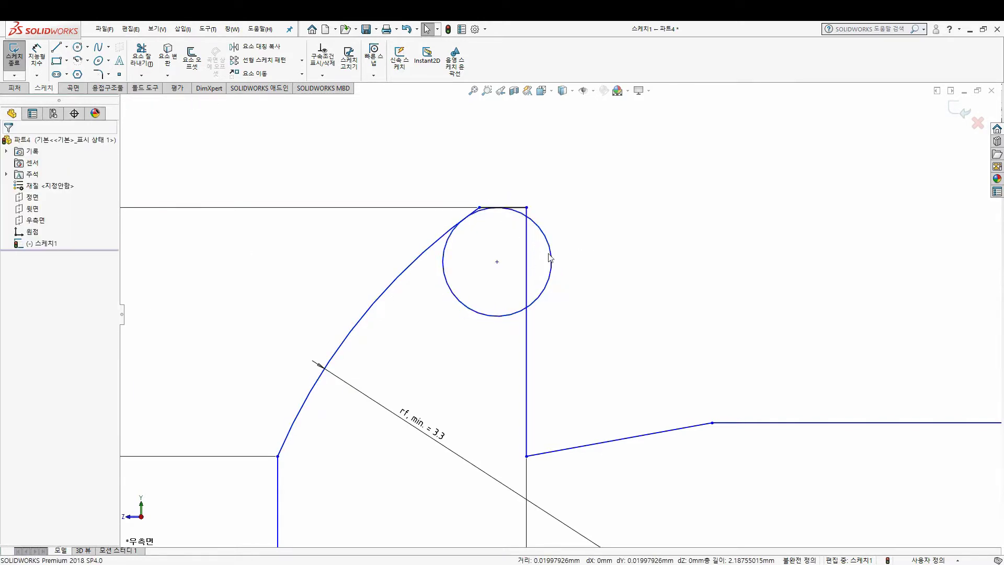
Step: Trim away the circle beyond the vertical edge, leaving the rounded corner
{"action": "left_click", "coordinate": [143, 67]}
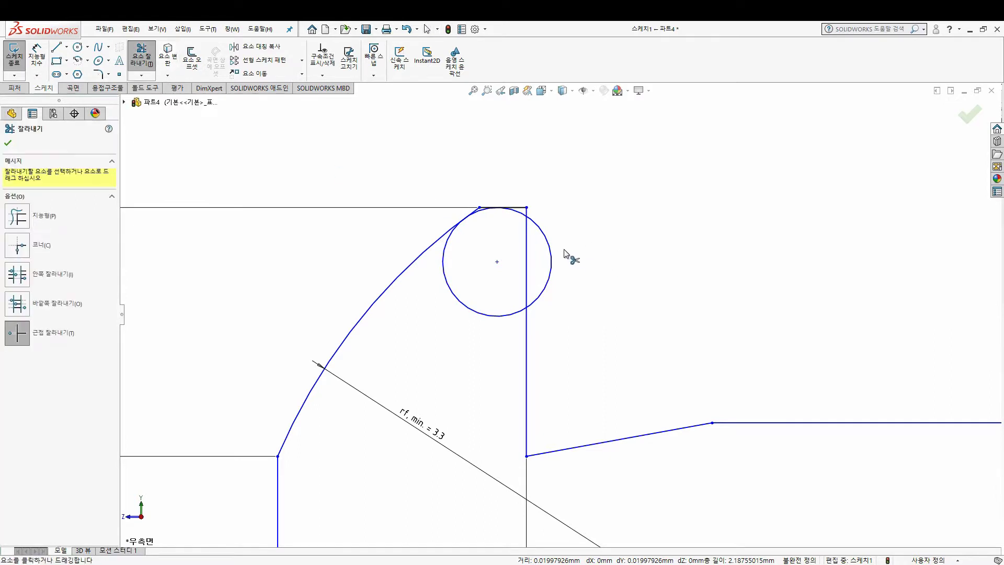
{"action": "left_click", "coordinate": [551, 261]}
{"action": "key", "text": "Escape"}
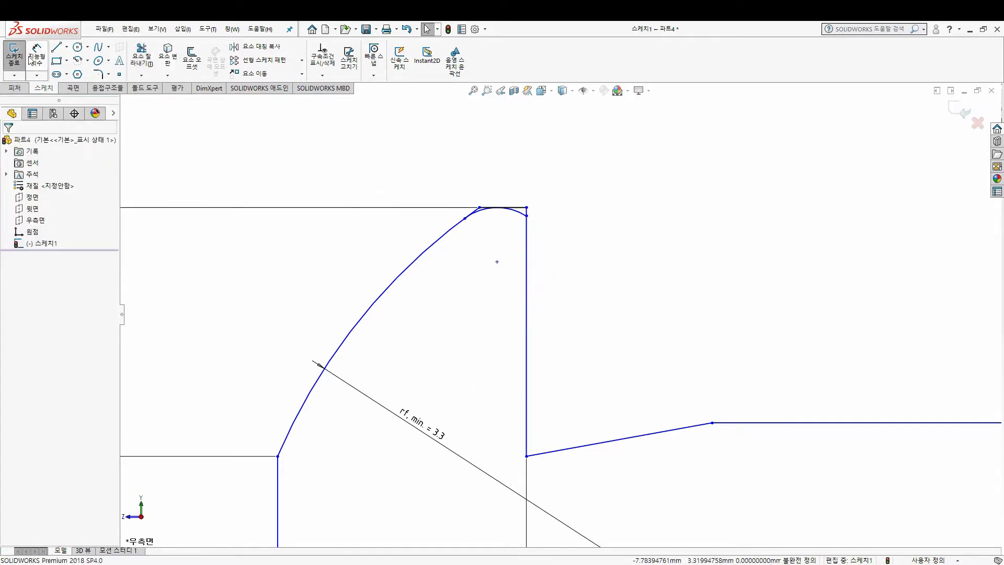
{"action": "left_click", "coordinate": [526, 219]}
Step: Add a 5 mm diameter dimension to the sketch
{"action": "scroll", "coordinate": [628, 429], "scroll_direction": "up", "scroll_amount": 4}
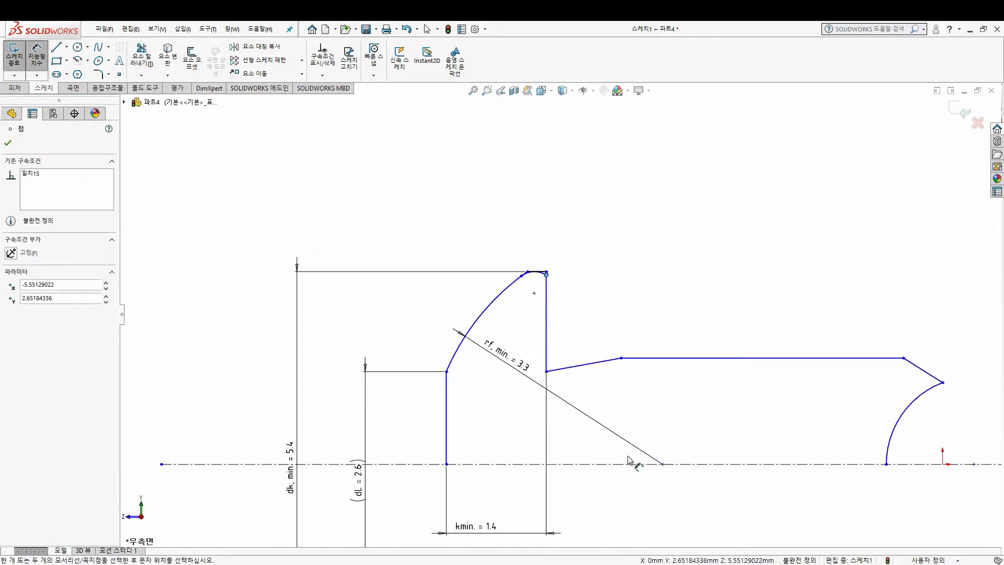
{"action": "scroll", "coordinate": [531, 430], "scroll_direction": "down", "scroll_amount": 3}
{"action": "left_click", "coordinate": [506, 374]}
{"action": "left_click", "coordinate": [562, 397]}
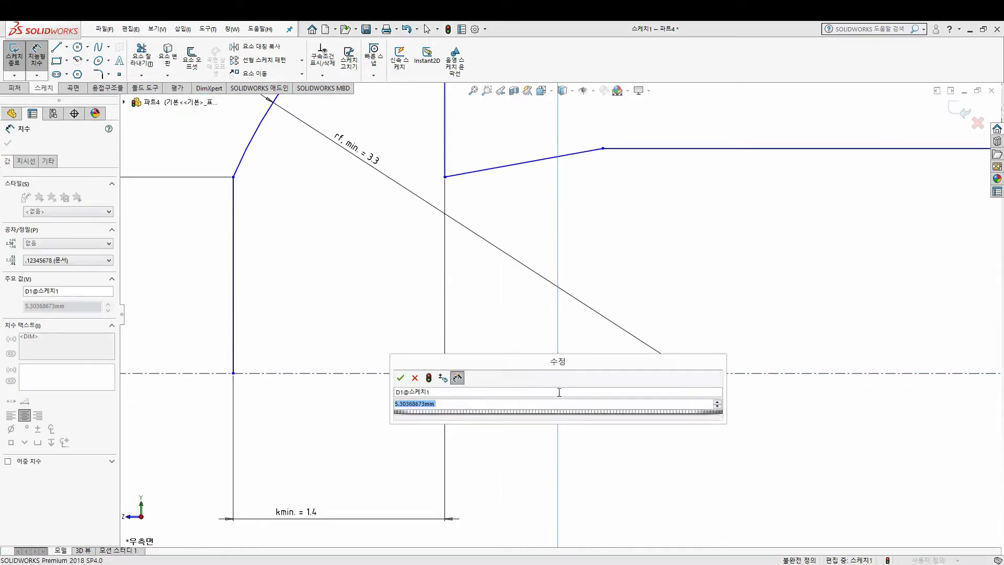
{"action": "key", "text": "Return"}
{"action": "key", "text": "Escape"}
Step: Check the M3 minimum dw value in the standard's table
{"action": "key", "text": "alt+Tab"}
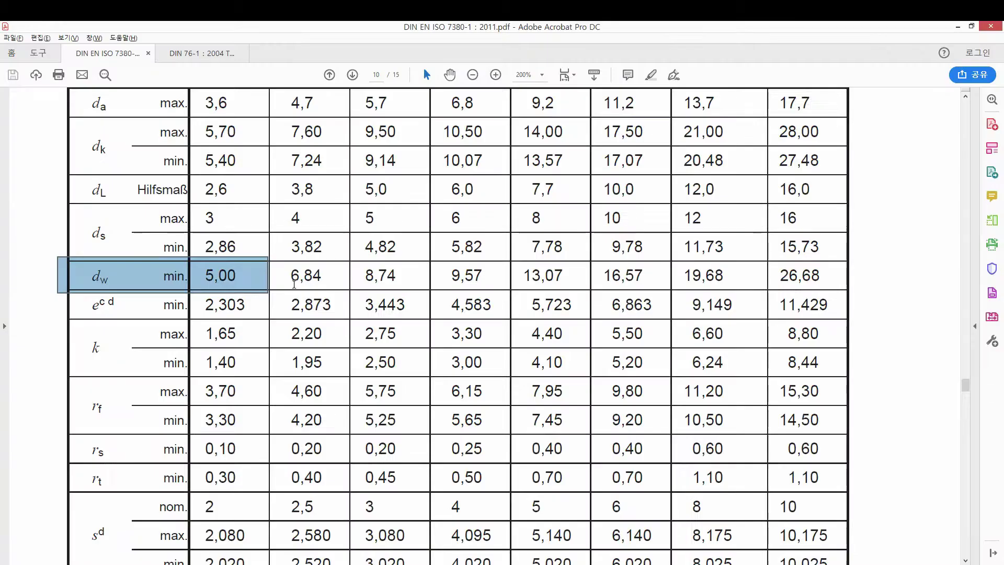
{"action": "key", "text": "alt+Tab"}
{"action": "key", "text": "alt+Tab"}
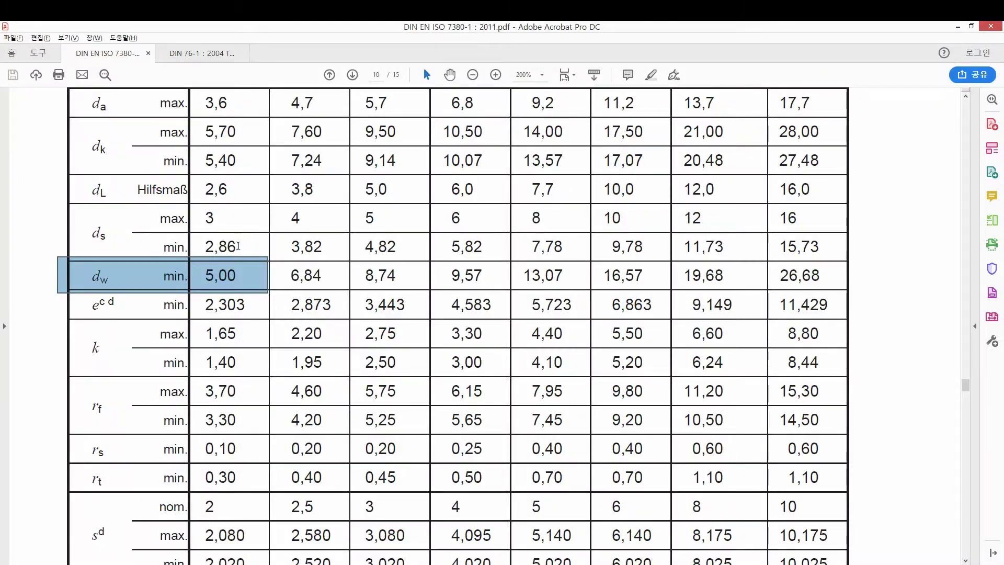
{"action": "scroll", "coordinate": [263, 270], "scroll_direction": "up", "scroll_amount": 6}
{"action": "scroll", "coordinate": [263, 271], "scroll_direction": "up", "scroll_amount": 3}
{"action": "scroll", "coordinate": [263, 271], "scroll_direction": "up", "scroll_amount": 3}
{"action": "key", "text": "alt+Tab"}
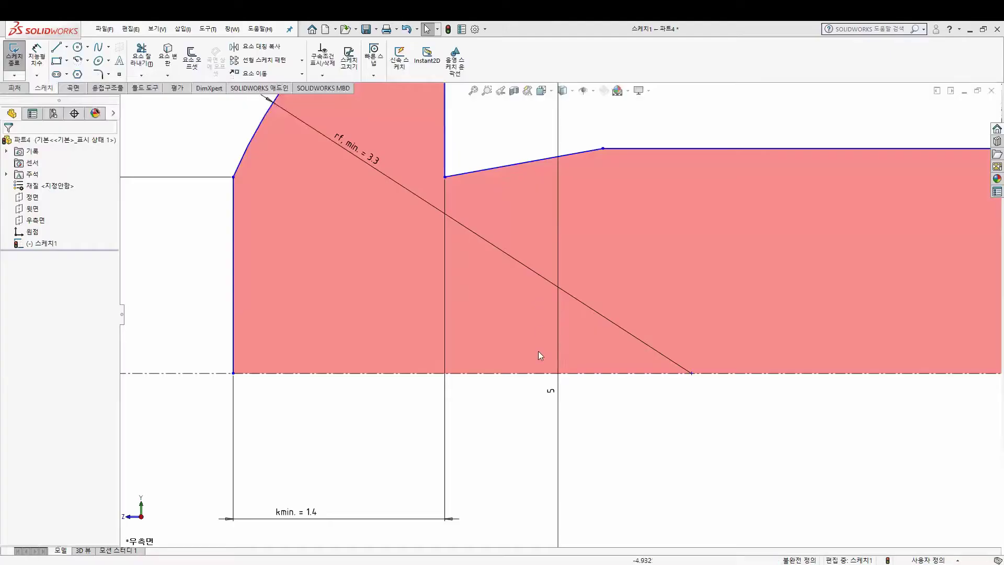
Step: Label the 5 mm dimension 'dw, min = <DIM>'
{"action": "left_click", "coordinate": [552, 390]}
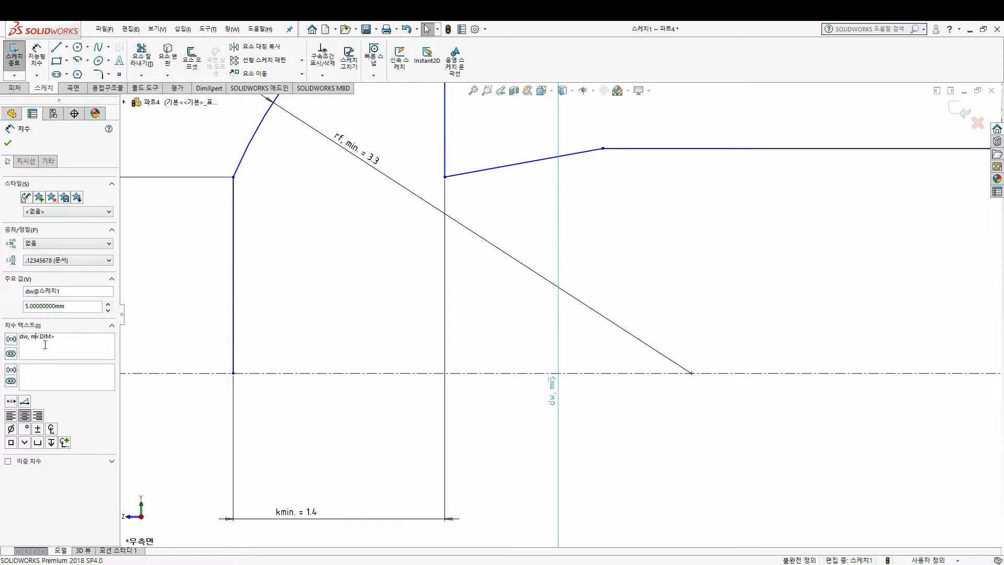
{"action": "left_click", "coordinate": [8, 143]}
{"action": "scroll", "coordinate": [523, 311], "scroll_direction": "up", "scroll_amount": 3}
{"action": "scroll", "coordinate": [522, 311], "scroll_direction": "down", "scroll_amount": 3}
{"action": "scroll", "coordinate": [524, 312], "scroll_direction": "down", "scroll_amount": 3}
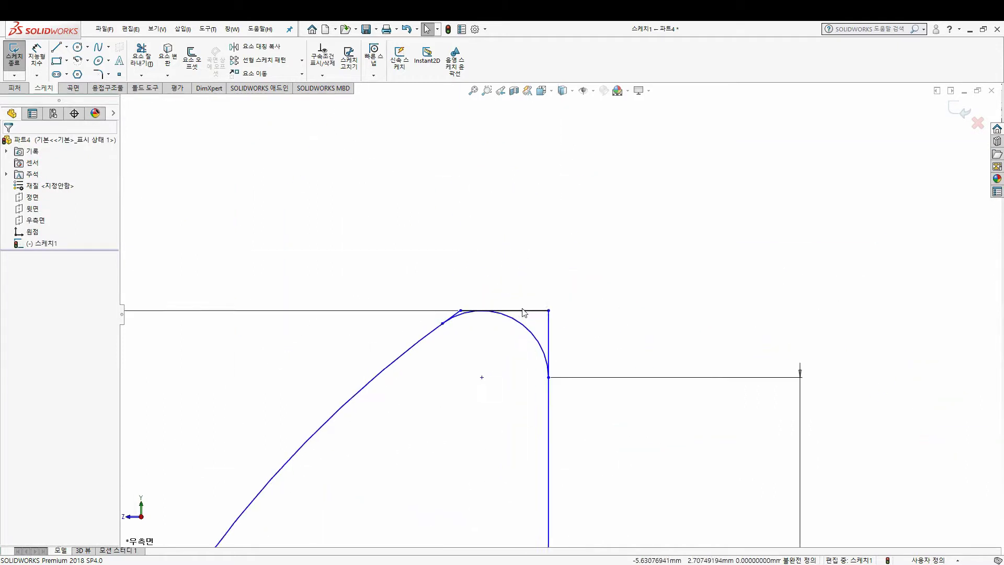
{"action": "scroll", "coordinate": [524, 312], "scroll_direction": "down", "scroll_amount": 3}
{"action": "scroll", "coordinate": [575, 324], "scroll_direction": "up", "scroll_amount": 1}
Step: Trim the line piece extending past the arc top
{"action": "left_click", "coordinate": [141, 57]}
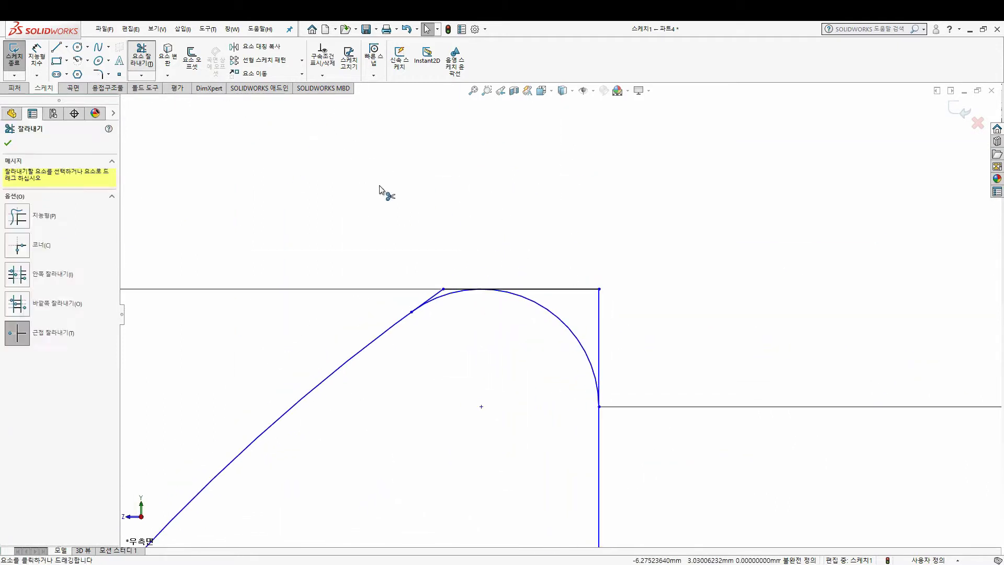
{"action": "left_click", "coordinate": [562, 293]}
{"action": "scroll", "coordinate": [460, 298], "scroll_direction": "down", "scroll_amount": 5}
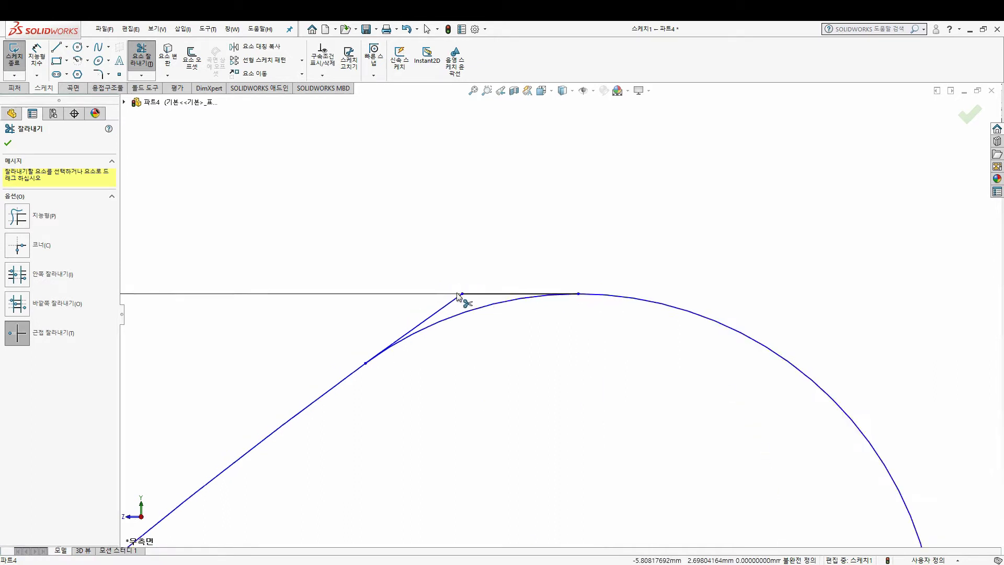
{"action": "scroll", "coordinate": [497, 314], "scroll_direction": "down", "scroll_amount": 3}
{"action": "key", "text": "Escape"}
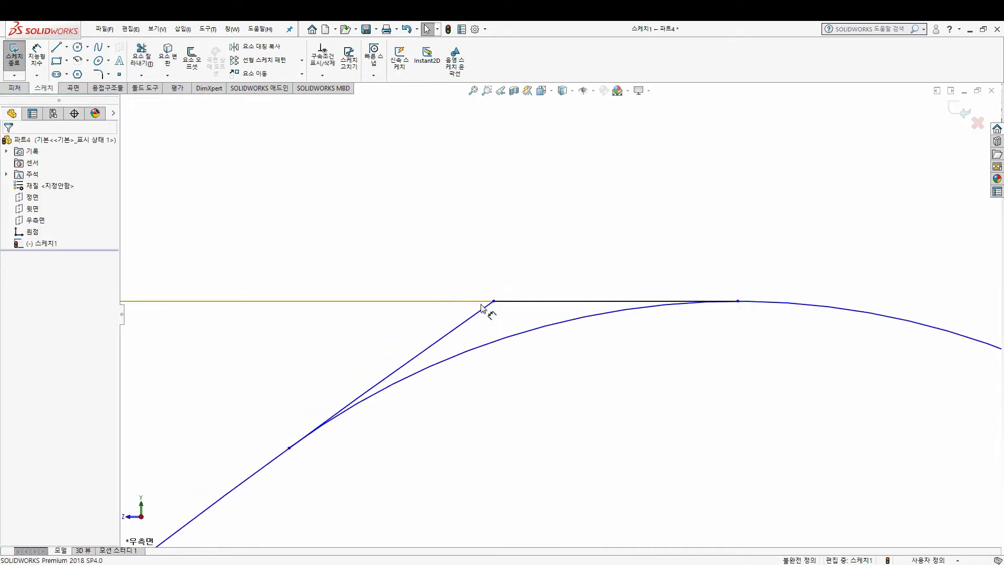
Step: Draw a two-segment helper line across the arc-top corner
{"action": "left_click", "coordinate": [60, 50]}
{"action": "left_click", "coordinate": [395, 330]}
{"action": "left_click", "coordinate": [514, 316]}
{"action": "left_click", "coordinate": [541, 271]}
{"action": "key", "text": "Escape"}
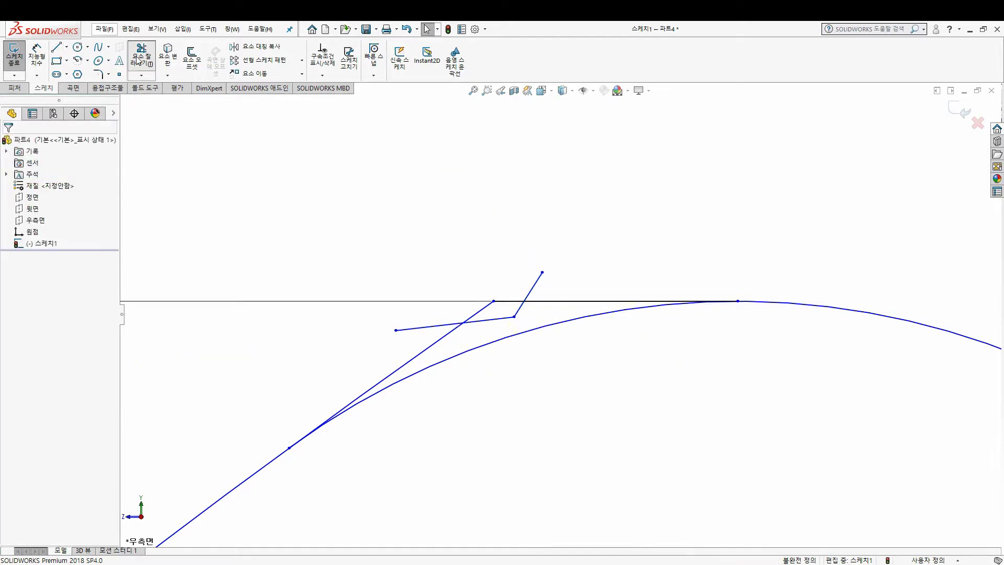
Step: Trim the diagonal line below the helper and delete the helper segments
{"action": "left_click", "coordinate": [140, 57]}
{"action": "left_click", "coordinate": [439, 340]}
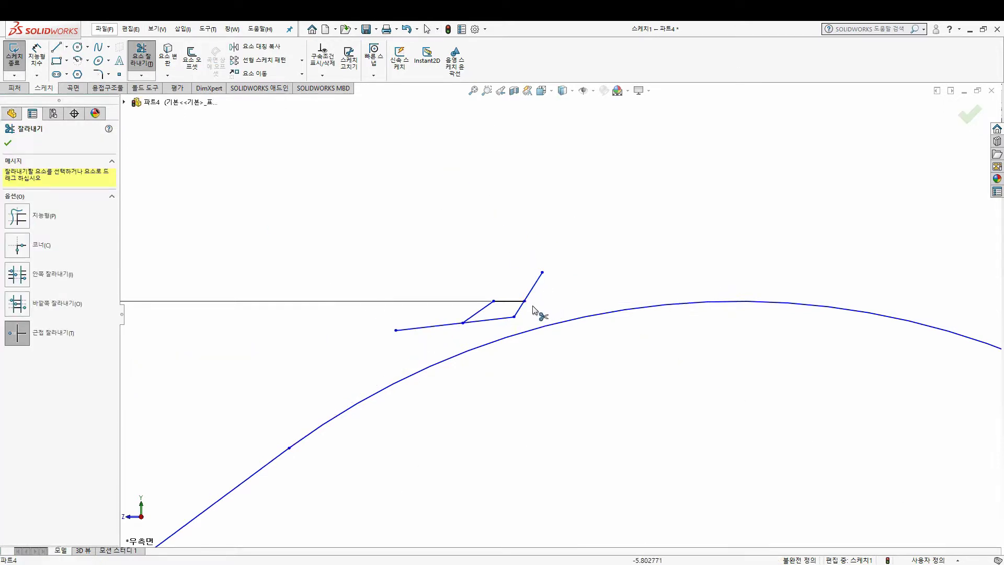
{"action": "key", "text": "Escape"}
{"action": "left_click", "coordinate": [507, 317]}
{"action": "key", "text": "Delete"}
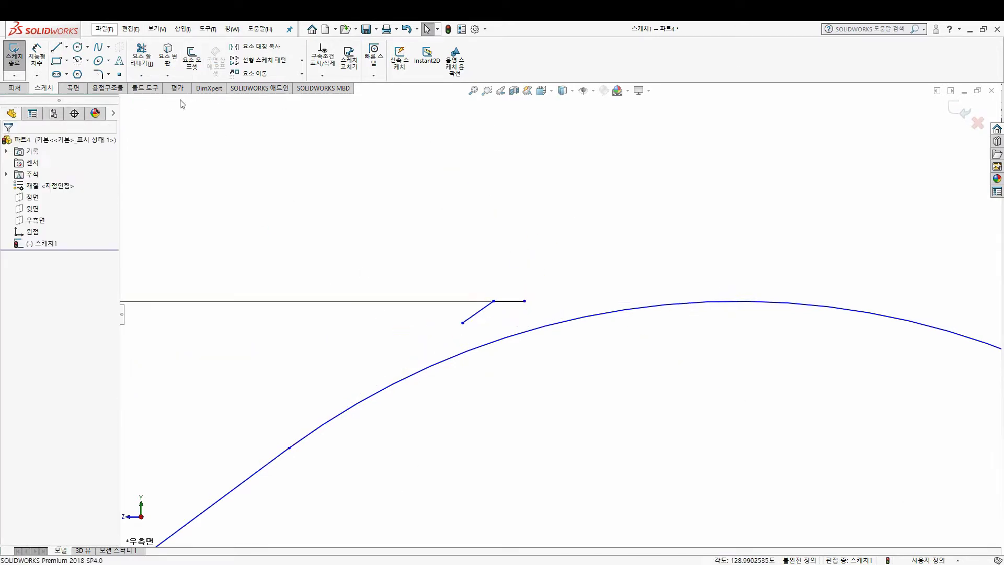
Step: Trim the short leftover diagonal segment and check the top line and arc
{"action": "left_click", "coordinate": [141, 58]}
{"action": "left_click", "coordinate": [481, 316]}
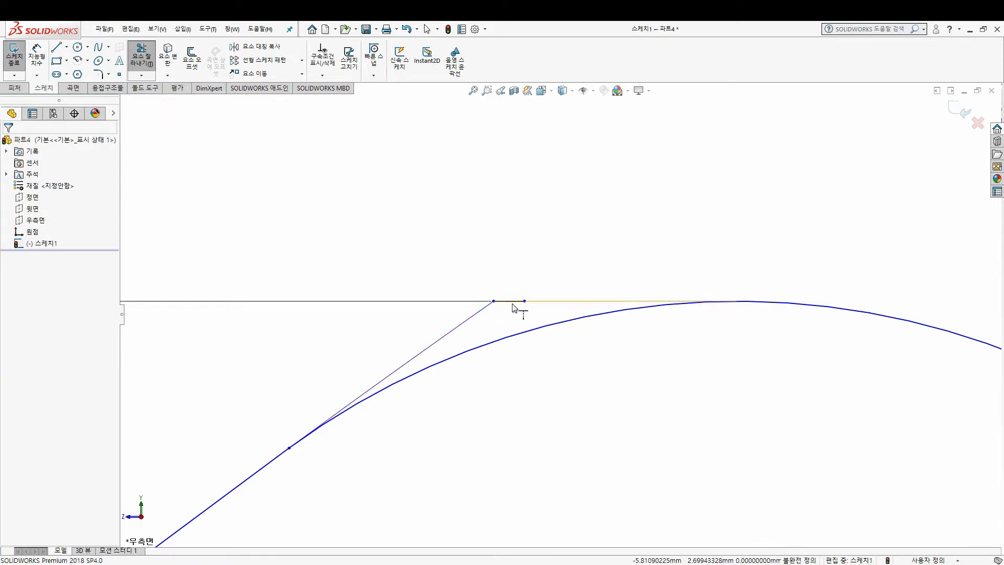
{"action": "key", "text": "Escape"}
{"action": "left_click", "coordinate": [615, 301]}
{"action": "left_click", "coordinate": [680, 303], "text": "ctrl"}
{"action": "key", "text": "Escape"}
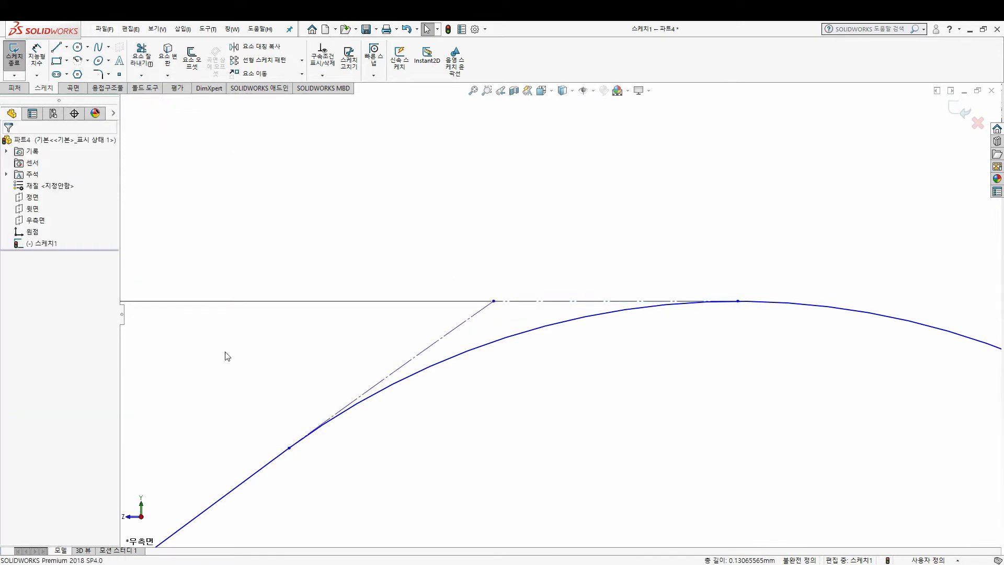
Step: Shift the dw, min = 5 dimension slightly to the right
{"action": "scroll", "coordinate": [673, 446], "scroll_direction": "up", "scroll_amount": 2}
{"action": "scroll", "coordinate": [688, 453], "scroll_direction": "up", "scroll_amount": 3}
{"action": "scroll", "coordinate": [676, 445], "scroll_direction": "up", "scroll_amount": 3}
{"action": "scroll", "coordinate": [627, 419], "scroll_direction": "down", "scroll_amount": 2}
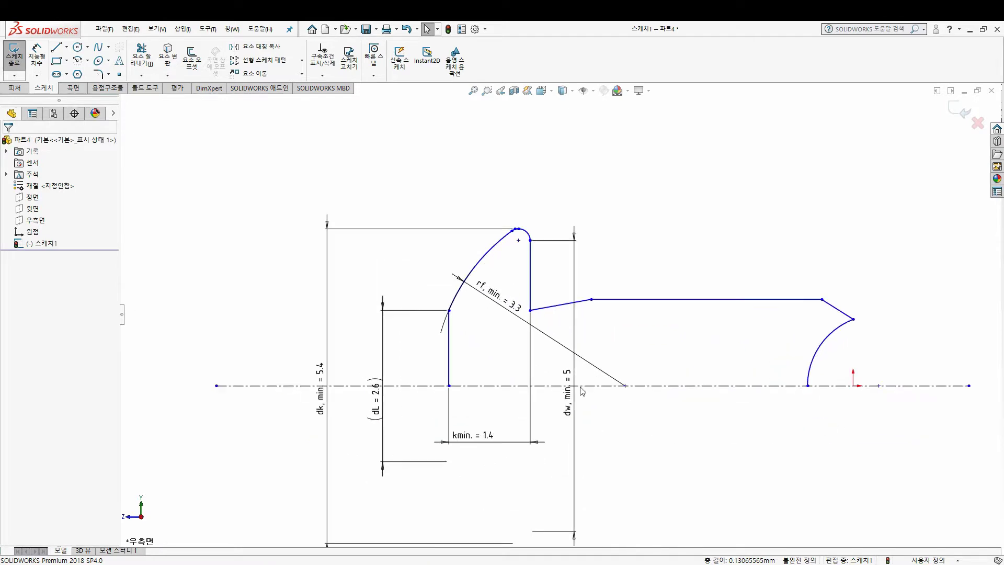
{"action": "left_click_drag", "start_coordinate": [570, 403], "coordinate": [579, 402]}
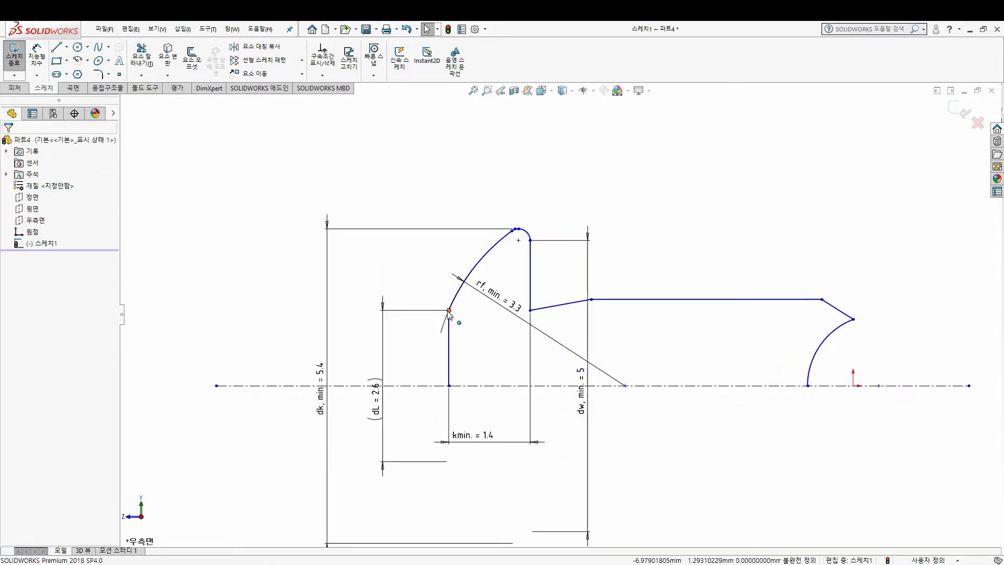
{"action": "left_click", "coordinate": [395, 313]}
{"action": "key", "text": "Escape"}
Step: Pull the thread-end arc endpoint slightly downward
{"action": "scroll", "coordinate": [766, 330], "scroll_direction": "up", "scroll_amount": 2}
{"action": "scroll", "coordinate": [766, 329], "scroll_direction": "down", "scroll_amount": 3}
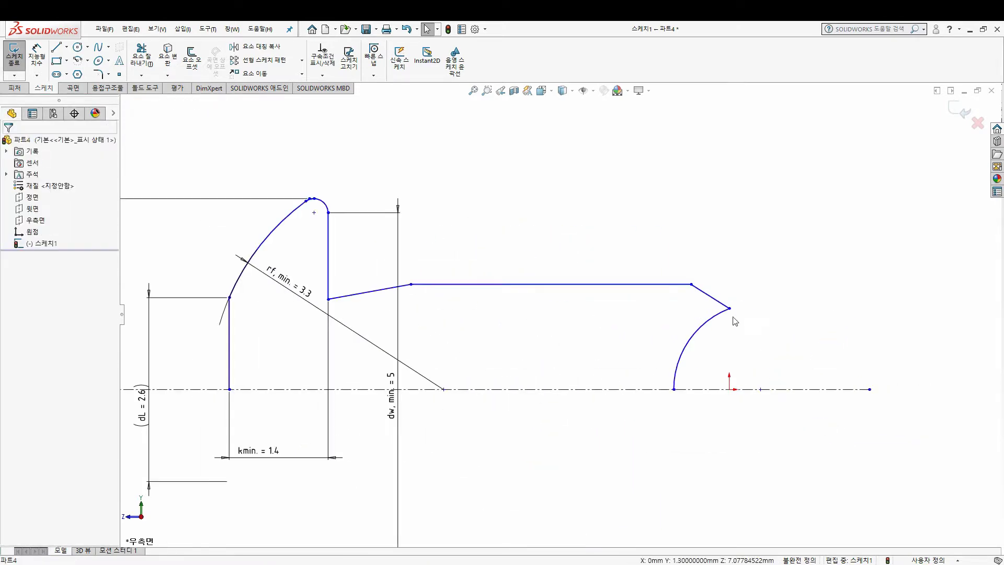
{"action": "left_click_drag", "start_coordinate": [731, 309], "coordinate": [731, 311]}
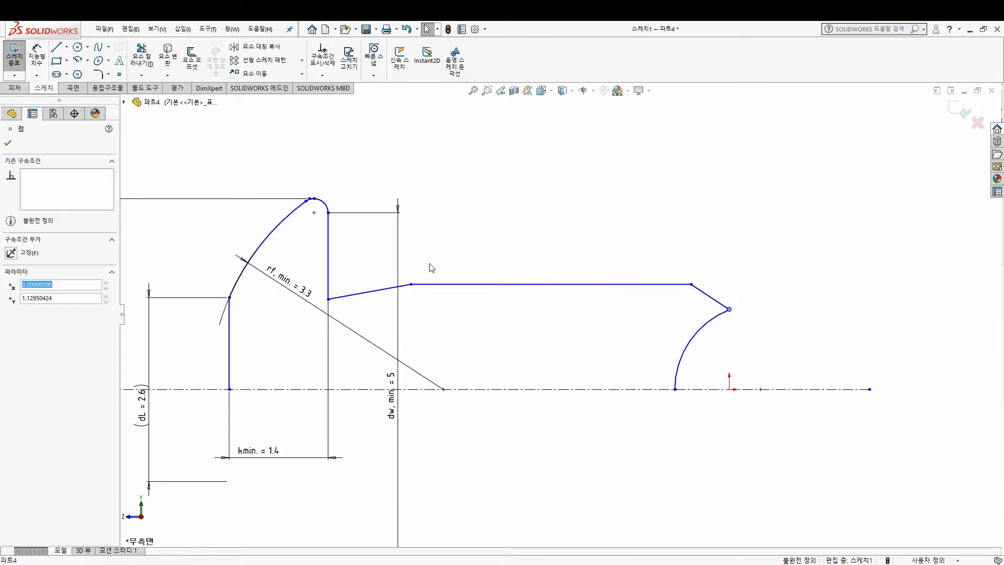
{"action": "key", "text": "Escape"}
{"action": "scroll", "coordinate": [463, 316], "scroll_direction": "down", "scroll_amount": 1}
{"action": "scroll", "coordinate": [535, 315], "scroll_direction": "up", "scroll_amount": 3}
{"action": "scroll", "coordinate": [743, 397], "scroll_direction": "down", "scroll_amount": 2}
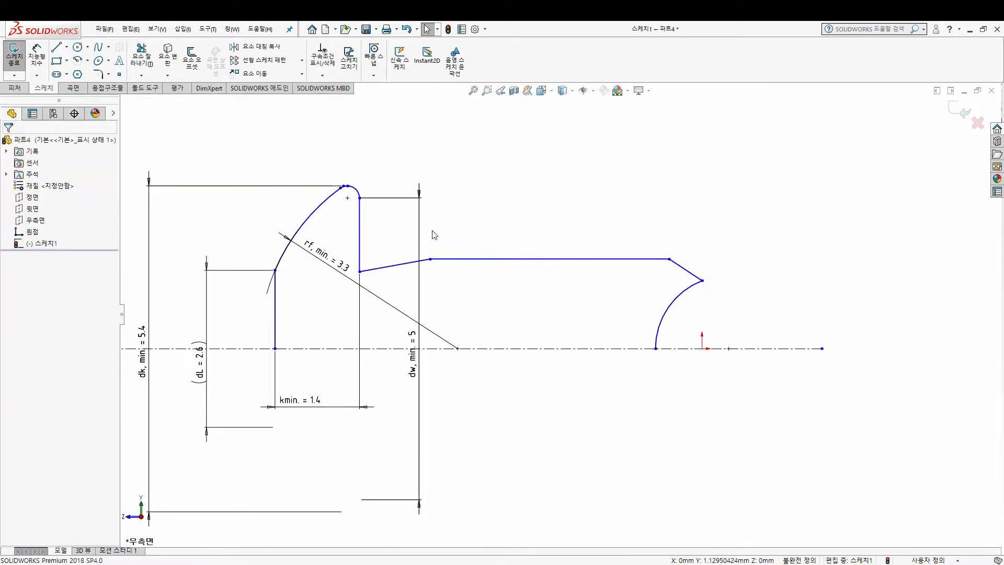
Step: Review the standard's figure in the PDF, then return to the screw sketch
{"action": "key", "text": "alt+Tab"}
{"action": "scroll", "coordinate": [440, 257], "scroll_direction": "up", "scroll_amount": 2}
{"action": "scroll", "coordinate": [283, 359], "scroll_direction": "down", "scroll_amount": 2}
{"action": "scroll", "coordinate": [282, 358], "scroll_direction": "up", "scroll_amount": 4, "text": "ctrl"}
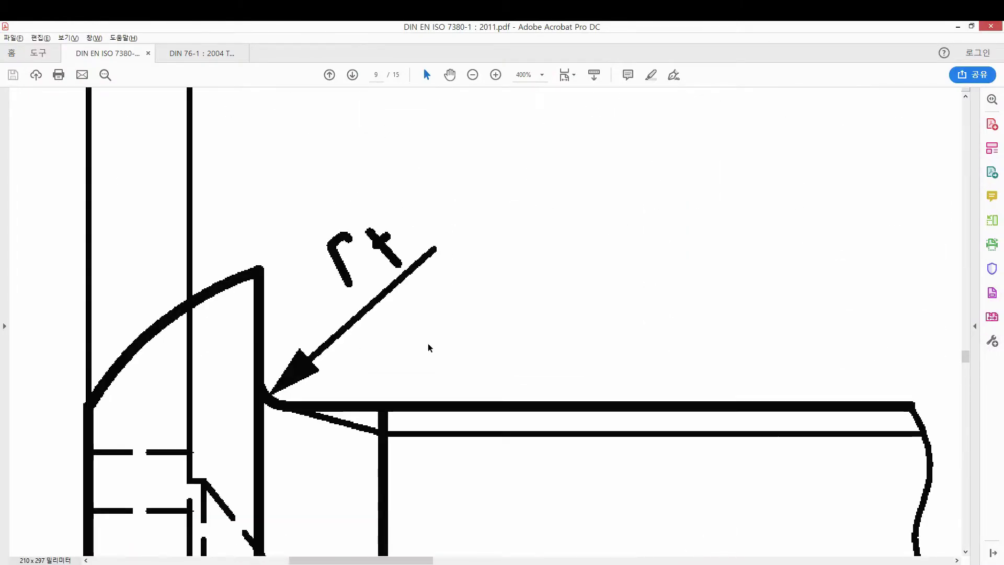
{"action": "left_click_drag", "start_coordinate": [430, 347], "coordinate": [269, 217]}
{"action": "scroll", "coordinate": [340, 292], "scroll_direction": "down", "scroll_amount": 4, "text": "ctrl"}
{"action": "scroll", "coordinate": [391, 324], "scroll_direction": "down", "scroll_amount": 3}
{"action": "left_click", "coordinate": [392, 292]}
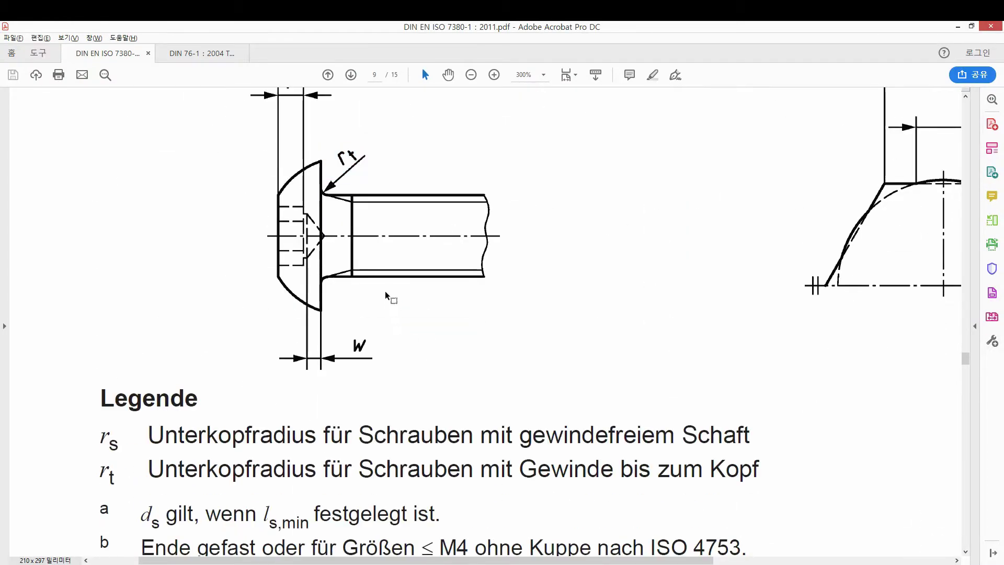
{"action": "scroll", "coordinate": [389, 296], "scroll_direction": "down", "scroll_amount": 2, "text": "ctrl"}
{"action": "scroll", "coordinate": [389, 296], "scroll_direction": "down", "scroll_amount": 2, "text": "ctrl"}
{"action": "scroll", "coordinate": [387, 297], "scroll_direction": "up", "scroll_amount": 2, "text": "ctrl"}
{"action": "scroll", "coordinate": [387, 298], "scroll_direction": "up", "scroll_amount": 2}
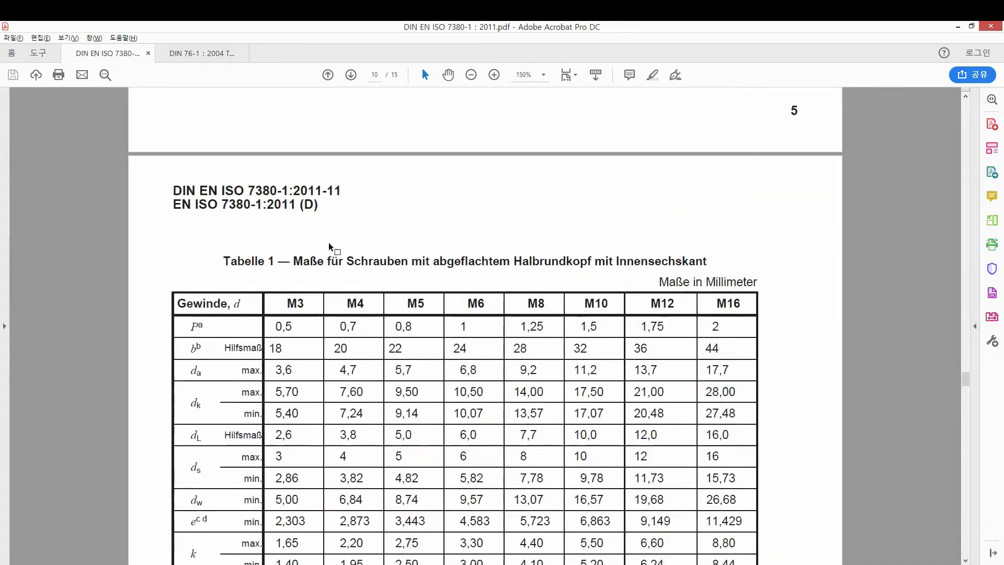
{"action": "key", "text": "alt+Tab"}
{"action": "scroll", "coordinate": [410, 258], "scroll_direction": "down", "scroll_amount": 3}
{"action": "scroll", "coordinate": [451, 229], "scroll_direction": "up", "scroll_amount": 2}
{"action": "scroll", "coordinate": [427, 206], "scroll_direction": "down", "scroll_amount": 3}
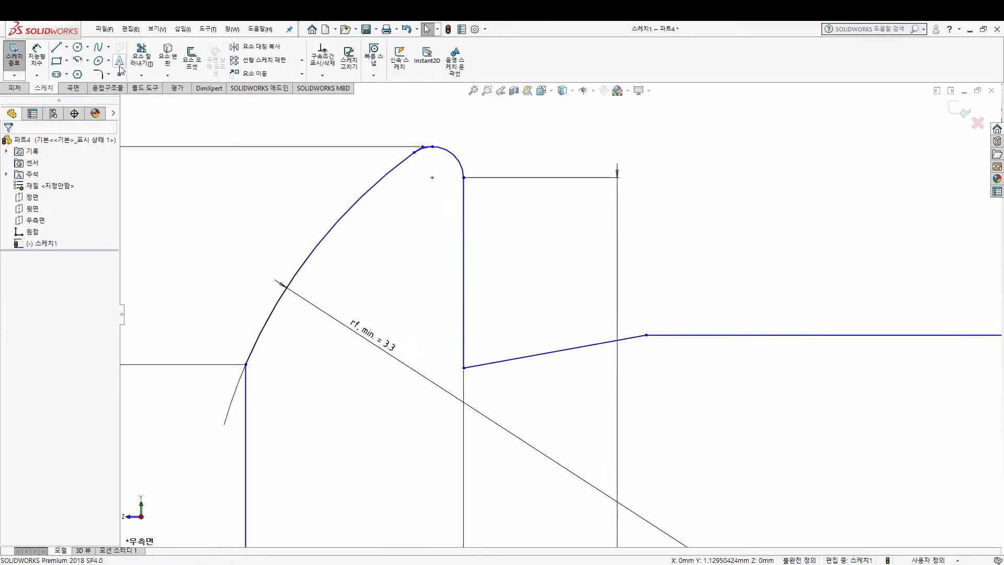
Step: Draw a circle beside the head's underside, touching the vertical line and the sloped shank line
{"action": "left_click", "coordinate": [102, 61]}
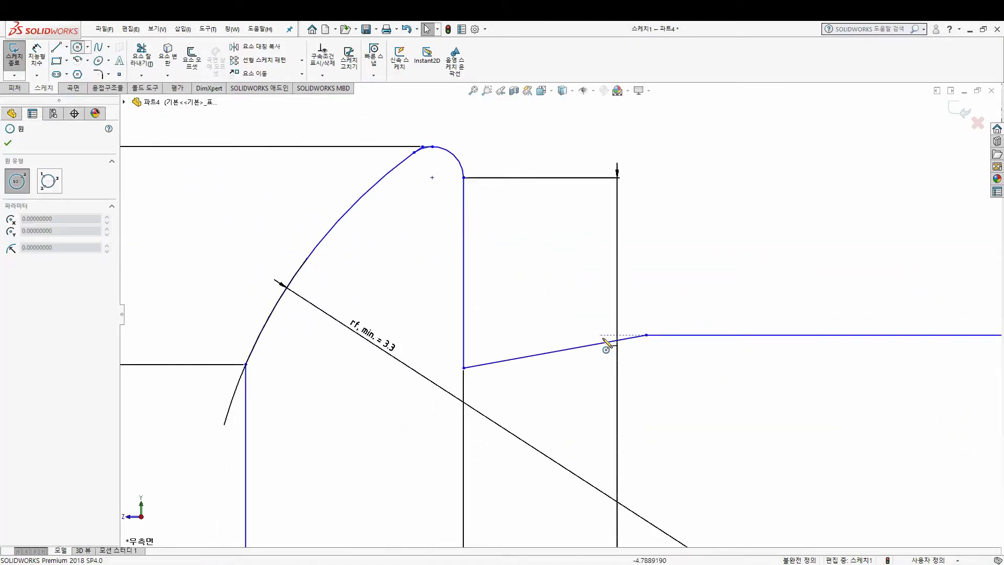
{"action": "left_click", "coordinate": [527, 295]}
{"action": "left_click", "coordinate": [463, 293]}
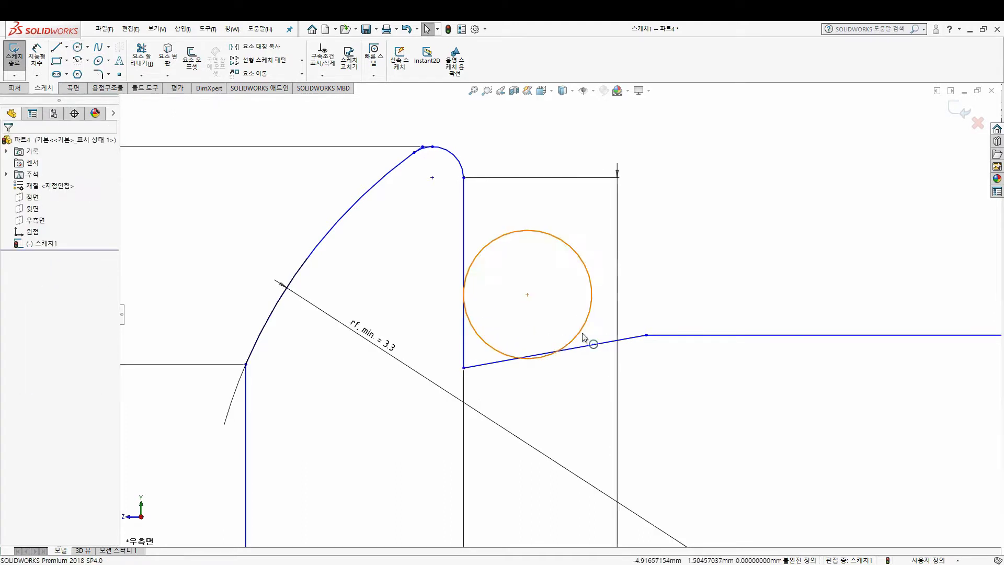
{"action": "left_click", "coordinate": [555, 351]}
{"action": "left_click", "coordinate": [497, 362], "text": "ctrl"}
{"action": "key", "text": "Escape"}
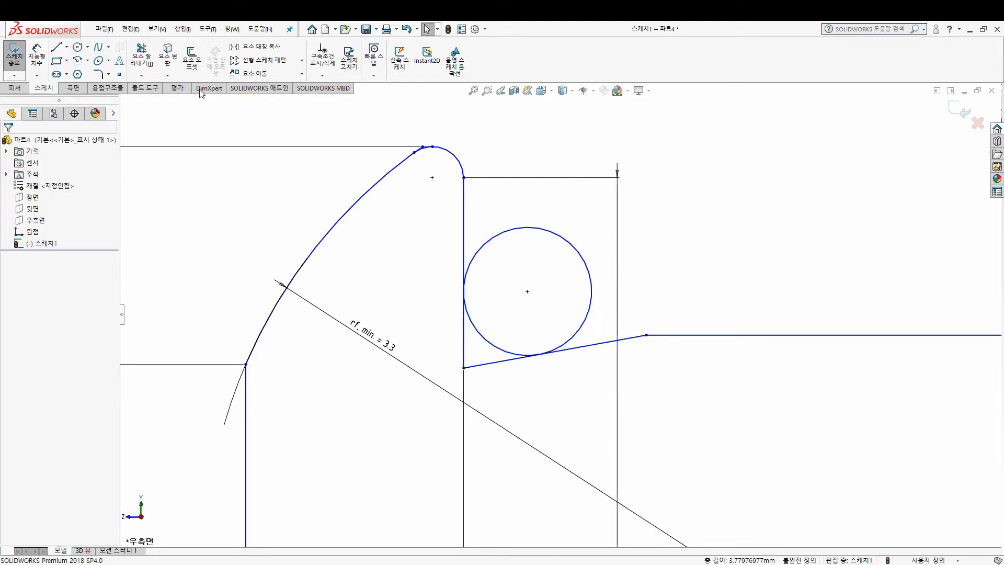
Step: Trim the circle down to the corner rounding arc and snap the line endpoint to the horizontal line
{"action": "left_click", "coordinate": [142, 56]}
{"action": "left_click", "coordinate": [572, 246]}
{"action": "key", "text": "Escape"}
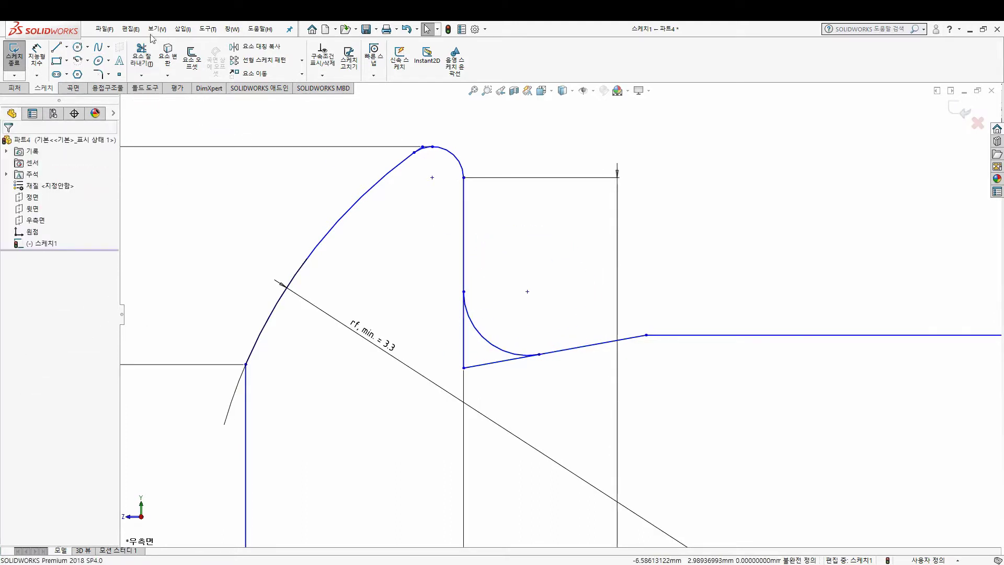
{"action": "left_click", "coordinate": [143, 61]}
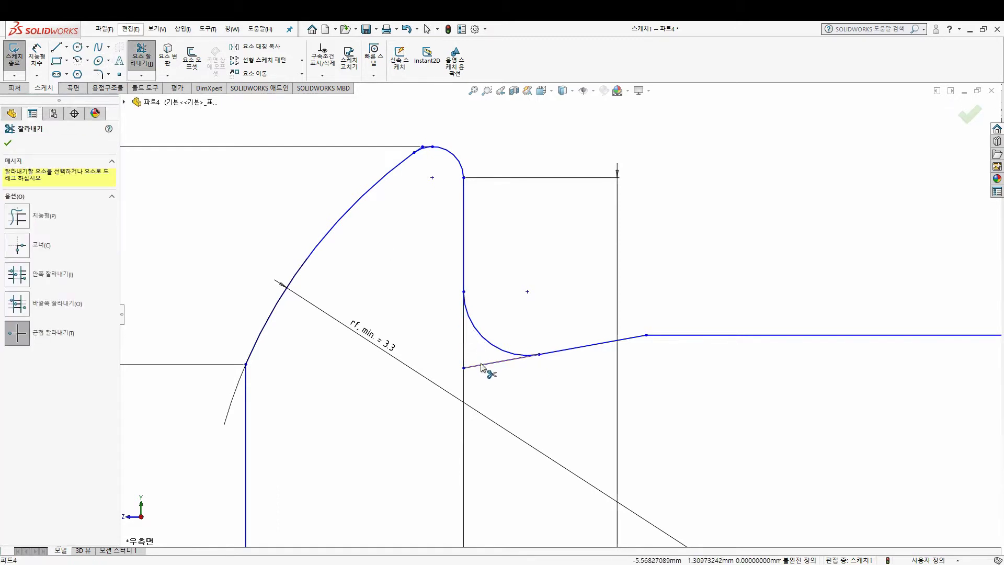
{"action": "key", "text": "Escape"}
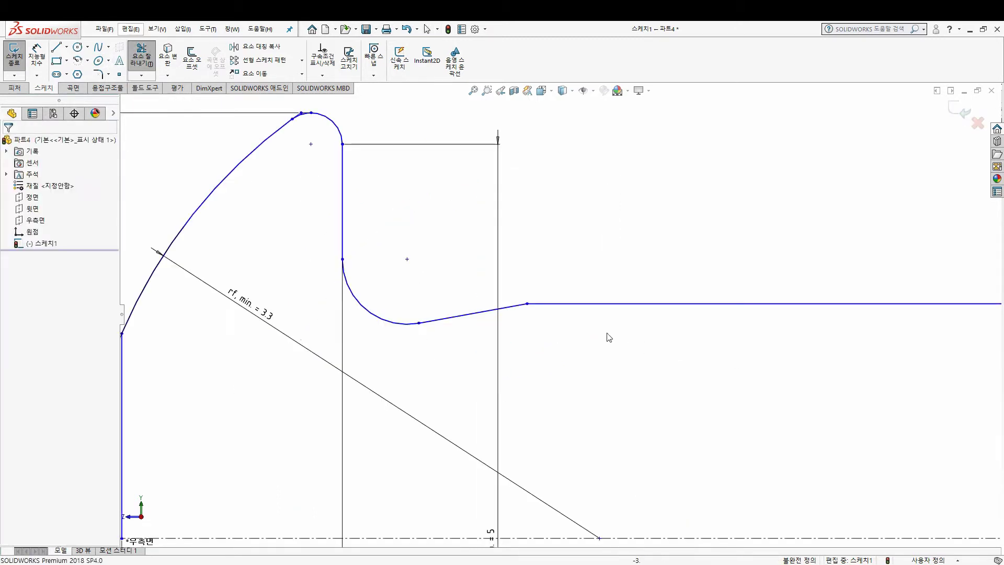
{"action": "left_click_drag", "start_coordinate": [394, 317], "coordinate": [400, 301]}
Step: In the standard's PDF, zoom to the da callout on the screw drawing
{"action": "key", "text": "alt+Tab"}
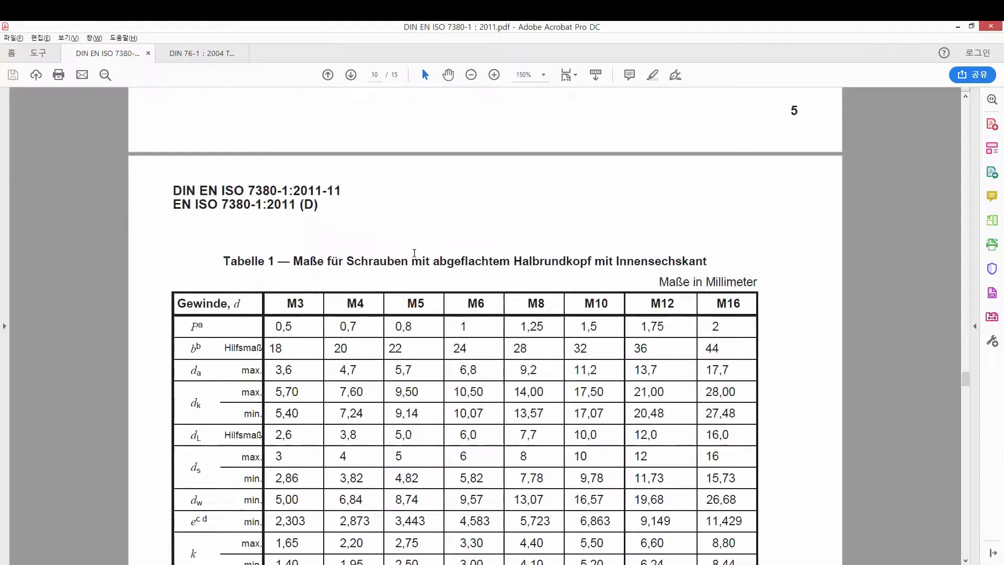
{"action": "scroll", "coordinate": [356, 265], "scroll_direction": "up", "scroll_amount": 5}
{"action": "scroll", "coordinate": [356, 265], "scroll_direction": "up", "scroll_amount": 5}
{"action": "scroll", "coordinate": [356, 265], "scroll_direction": "up", "scroll_amount": 2, "text": "ctrl"}
{"action": "scroll", "coordinate": [356, 265], "scroll_direction": "up", "scroll_amount": 2, "text": "ctrl"}
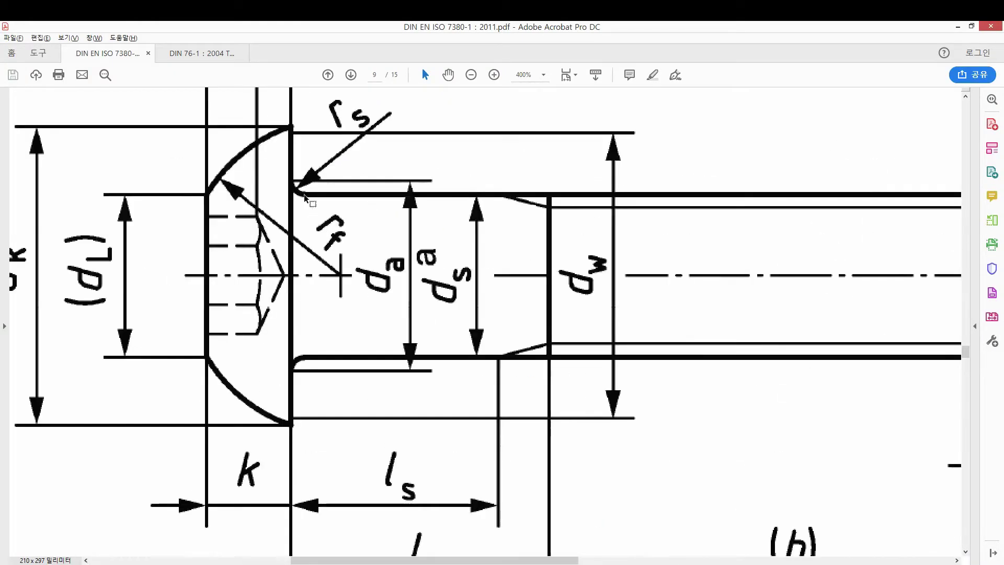
{"action": "scroll", "coordinate": [356, 266], "scroll_direction": "up", "scroll_amount": 1, "text": "ctrl"}
{"action": "left_click_drag", "start_coordinate": [449, 256], "coordinate": [364, 325]}
Step: Mark the M3 da max value 3,6 in Tabelle 1 and return to SolidWorks
{"action": "scroll", "coordinate": [363, 325], "scroll_direction": "down", "scroll_amount": 2, "text": "ctrl"}
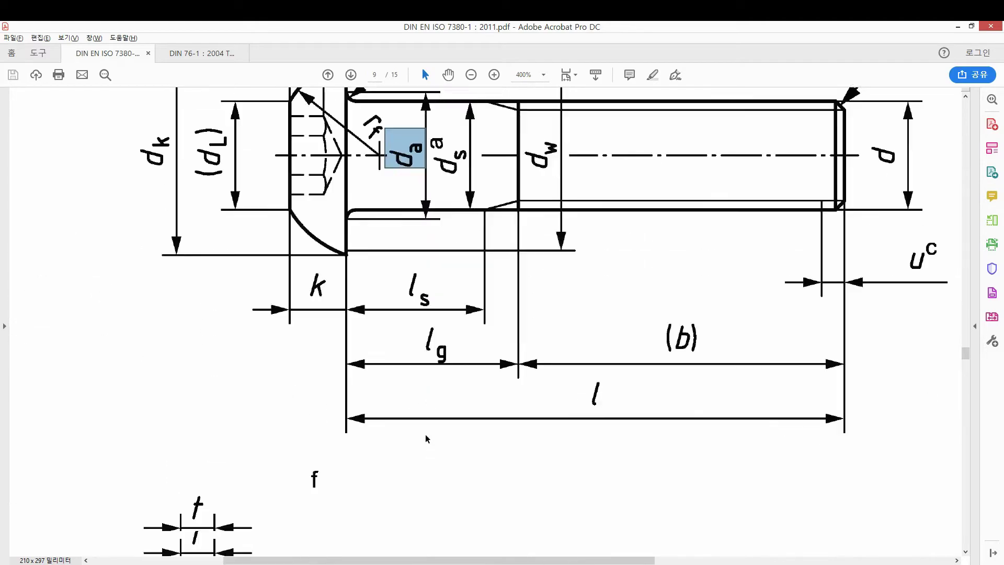
{"action": "scroll", "coordinate": [266, 359], "scroll_direction": "down", "scroll_amount": 5}
{"action": "scroll", "coordinate": [266, 358], "scroll_direction": "down", "scroll_amount": 3}
{"action": "scroll", "coordinate": [265, 358], "scroll_direction": "down", "scroll_amount": 4, "text": "ctrl"}
{"action": "scroll", "coordinate": [276, 239], "scroll_direction": "down", "scroll_amount": 5}
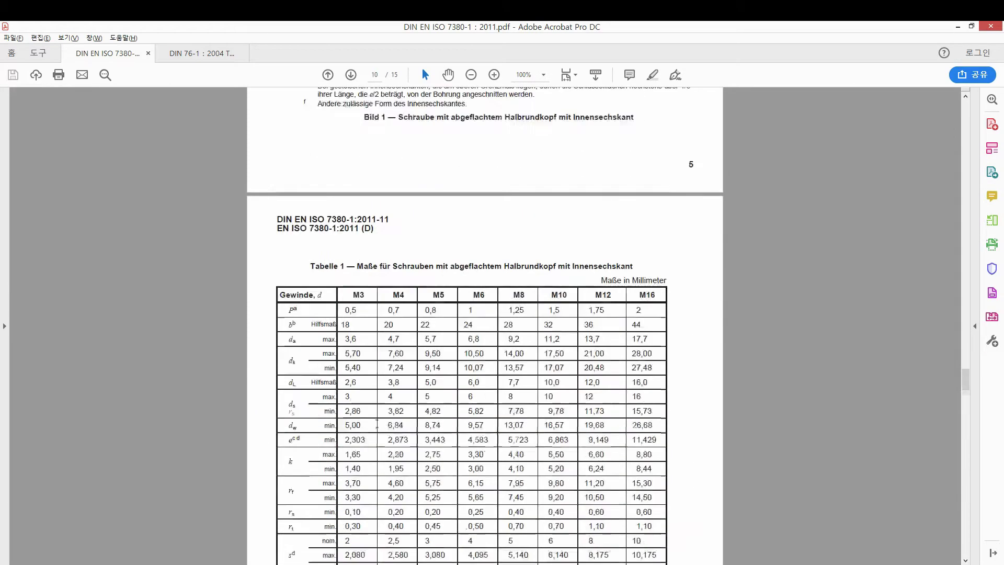
{"action": "scroll", "coordinate": [276, 239], "scroll_direction": "down", "scroll_amount": 5}
{"action": "scroll", "coordinate": [276, 239], "scroll_direction": "down", "scroll_amount": 3}
{"action": "scroll", "coordinate": [276, 239], "scroll_direction": "up", "scroll_amount": 1, "text": "ctrl"}
{"action": "scroll", "coordinate": [209, 230], "scroll_direction": "up", "scroll_amount": 1, "text": "ctrl"}
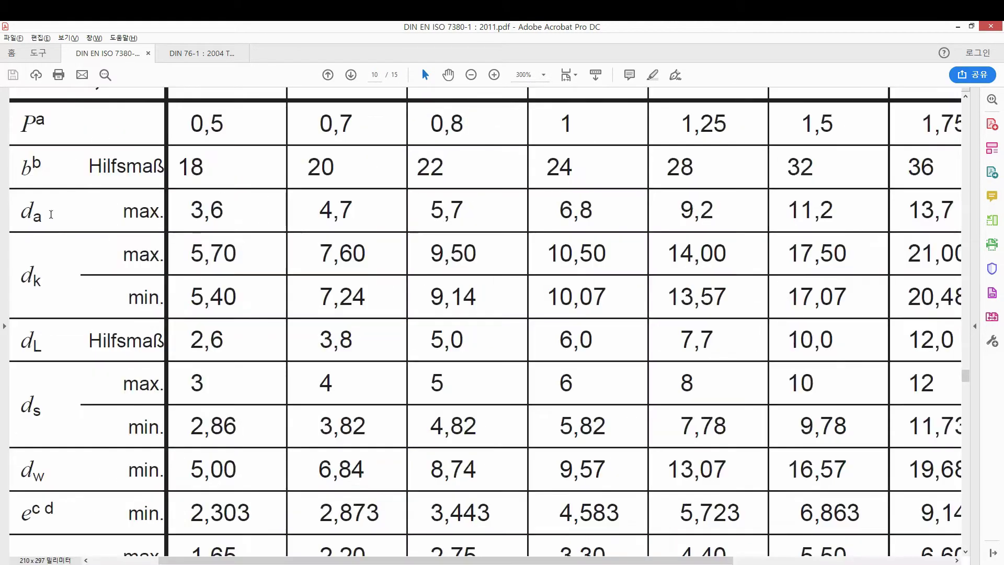
{"action": "scroll", "coordinate": [127, 219], "scroll_direction": "up", "scroll_amount": 1}
{"action": "mouse_move", "coordinate": [236, 219]}
{"action": "left_mouse_down"}
{"action": "mouse_move", "coordinate": [239, 206]}
{"action": "mouse_move", "coordinate": [270, 253]}
{"action": "left_mouse_up"}
{"action": "key", "text": "alt+Tab"}
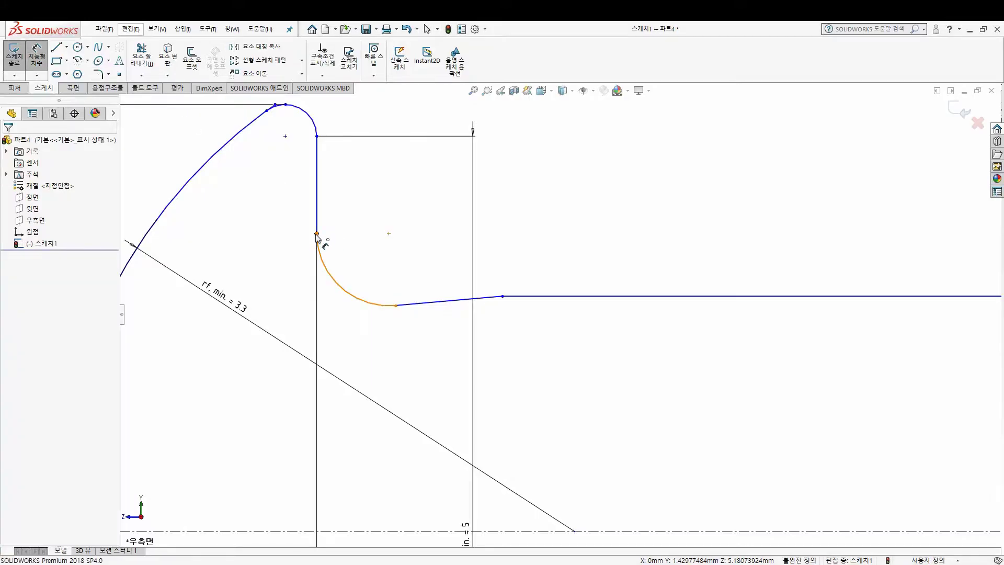
Step: Dimension the fillet's upper end point to the centreline as a 3.6 diameter labelled 'da, max.'
{"action": "left_click", "coordinate": [316, 234]}
{"action": "key", "text": "f"}
{"action": "left_click", "coordinate": [484, 441]}
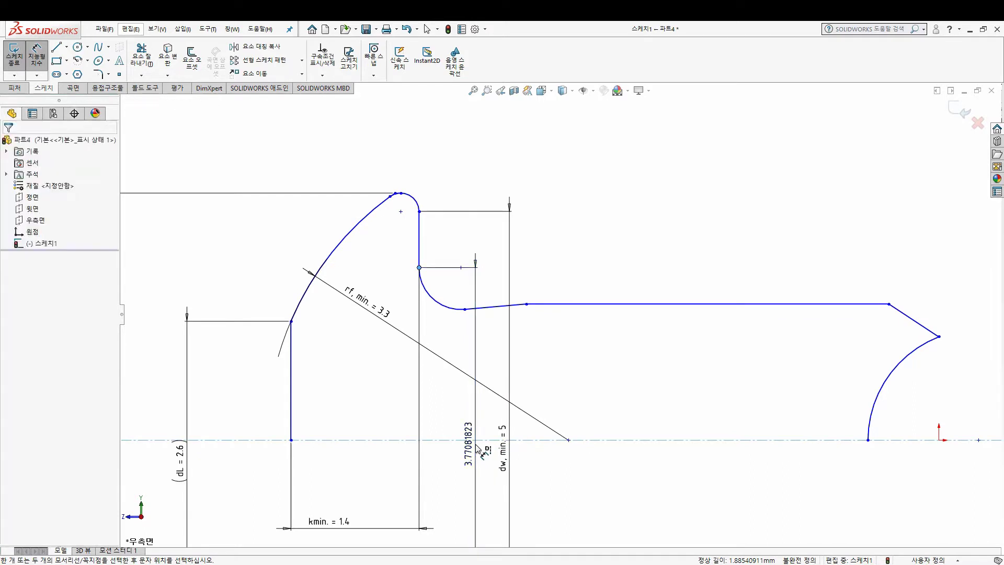
{"action": "type", "text": "3.6"}
{"action": "key", "text": "Return"}
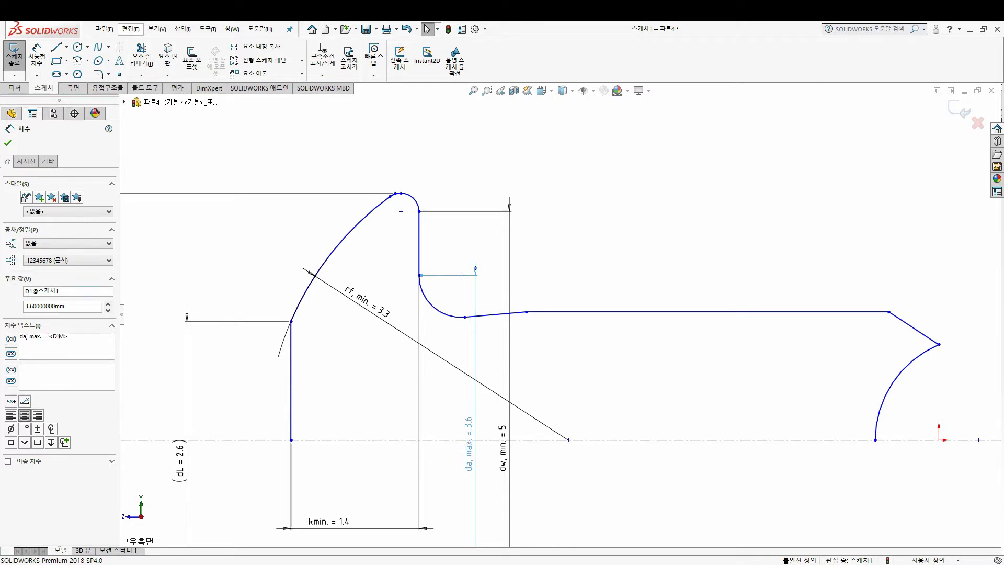
{"action": "left_click", "coordinate": [8, 143]}
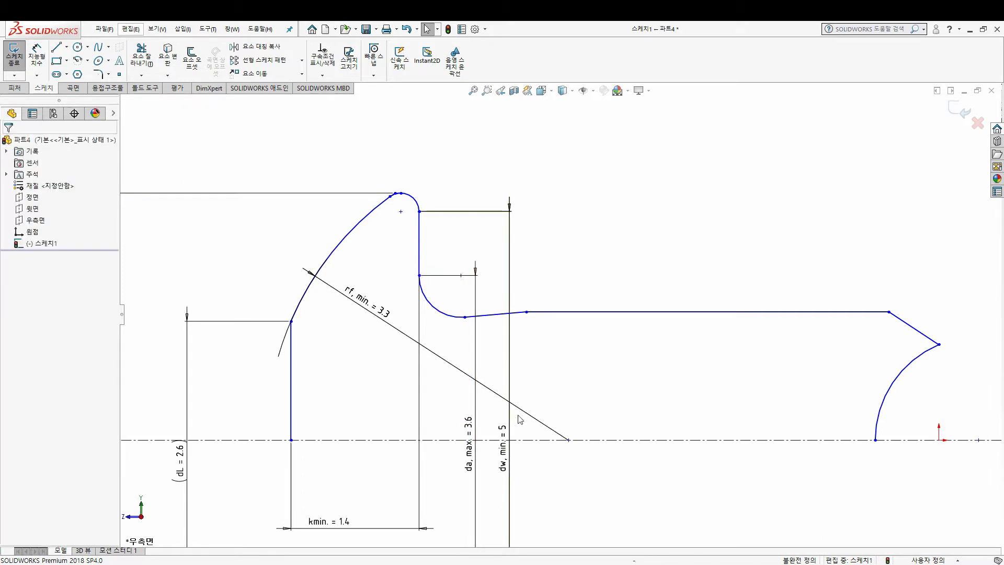
{"action": "scroll", "coordinate": [535, 282], "scroll_direction": "down", "scroll_amount": 2}
Step: Nudge the sloped line's right end up slightly and fit the profile in view
{"action": "left_click_drag", "start_coordinate": [505, 296], "coordinate": [504, 283]}
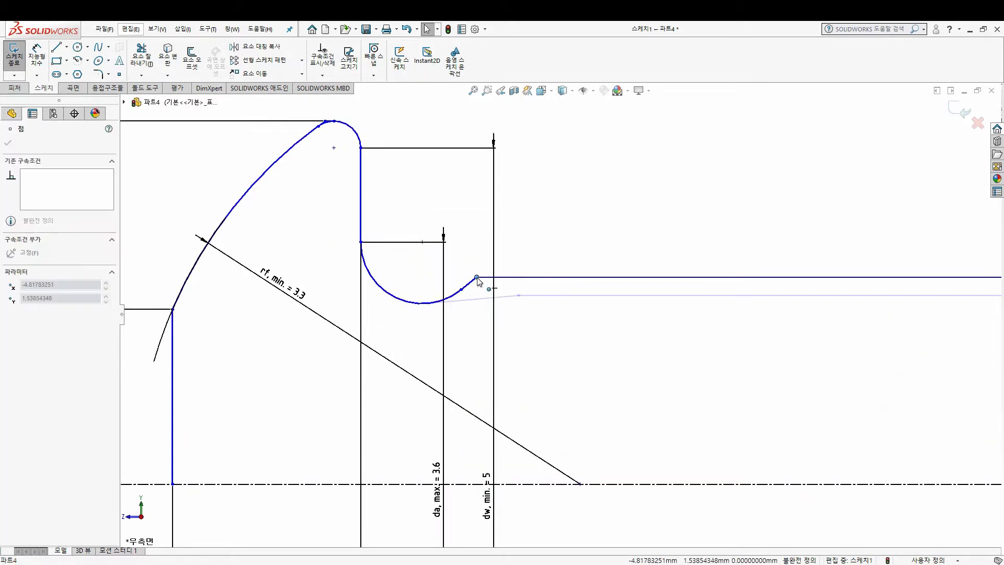
{"action": "scroll", "coordinate": [453, 298], "scroll_direction": "up", "scroll_amount": 2}
{"action": "scroll", "coordinate": [733, 346], "scroll_direction": "down", "scroll_amount": 2}
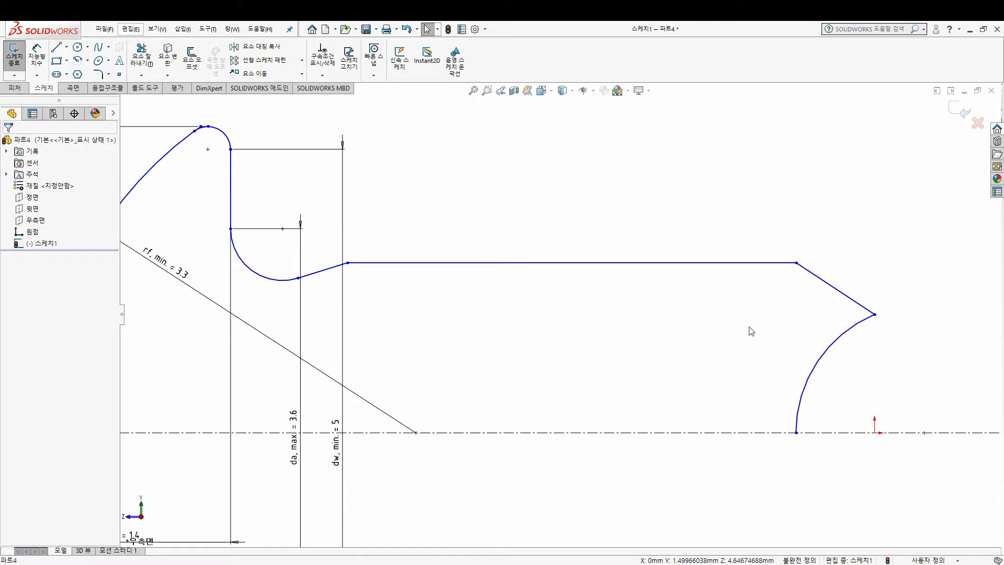
{"action": "scroll", "coordinate": [774, 332], "scroll_direction": "down", "scroll_amount": 1}
{"action": "scroll", "coordinate": [800, 332], "scroll_direction": "down", "scroll_amount": 1}
{"action": "scroll", "coordinate": [411, 279], "scroll_direction": "down", "scroll_amount": 1}
{"action": "key", "text": "z"}
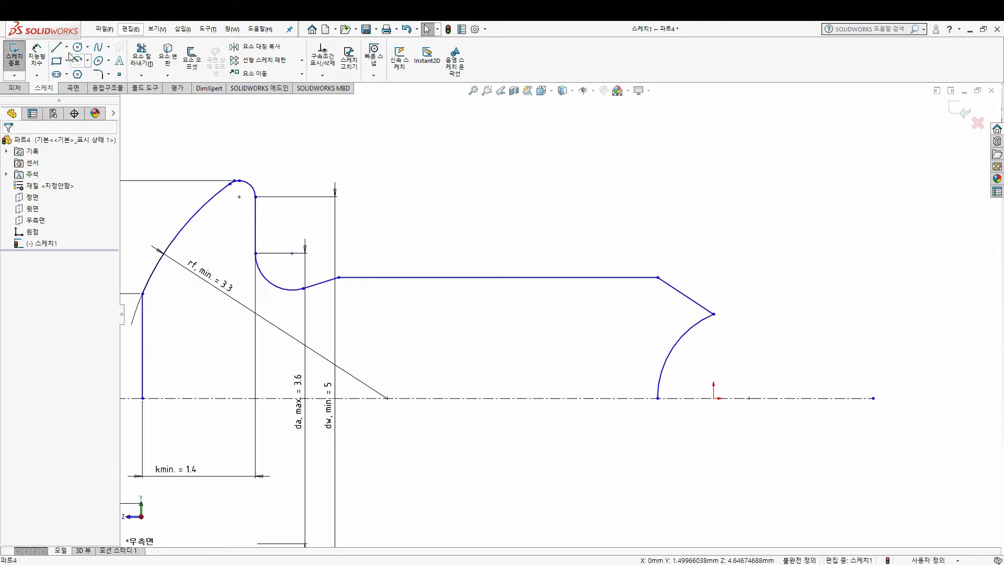
Step: Draw a sloped line from the fillet arc and a horizontal line to the tip, aligning their left ends vertically
{"action": "left_click", "coordinate": [57, 47]}
{"action": "scroll", "coordinate": [250, 302], "scroll_direction": "down", "scroll_amount": 1}
{"action": "left_click_drag", "start_coordinate": [265, 285], "coordinate": [356, 315]}
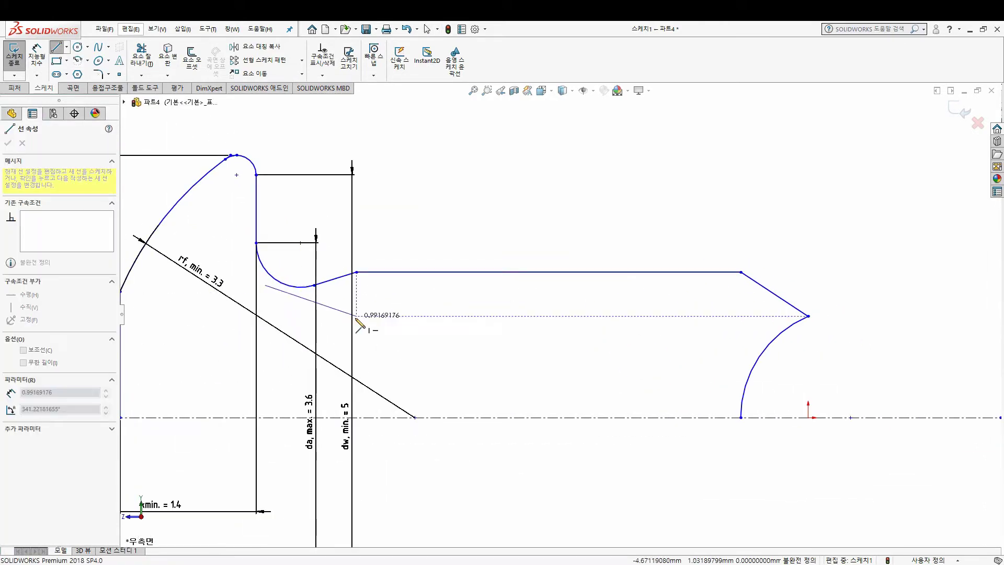
{"action": "left_click", "coordinate": [808, 316]}
{"action": "key", "text": "Escape"}
{"action": "left_click", "coordinate": [728, 316]}
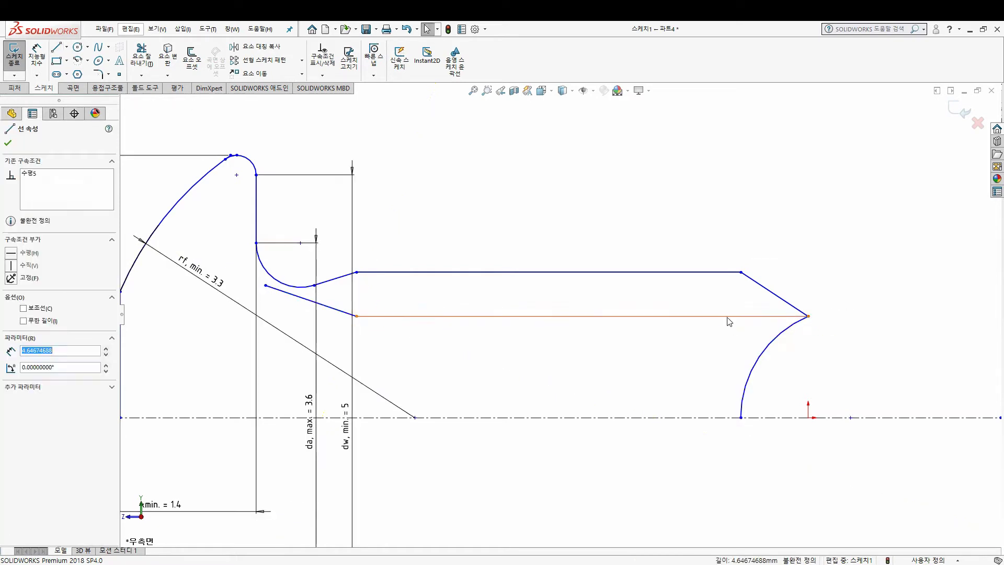
{"action": "left_click", "coordinate": [356, 316]}
{"action": "left_click", "coordinate": [357, 272], "text": "ctrl"}
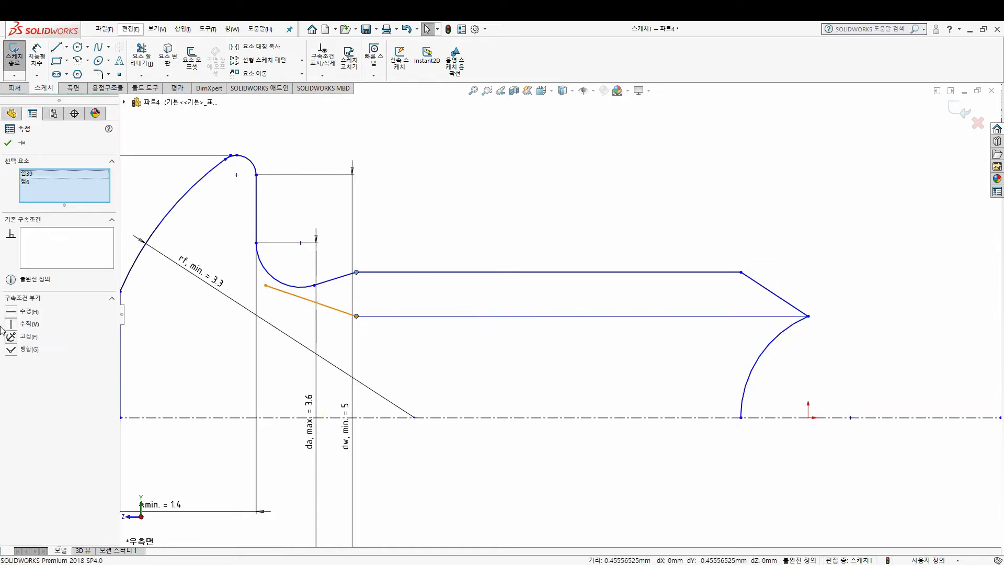
{"action": "left_click", "coordinate": [12, 325]}
Step: Make the sloped line tangent to the fillet arc and trim off the stub left of the arc
{"action": "scroll", "coordinate": [301, 262], "scroll_direction": "down", "scroll_amount": 3}
{"action": "left_click", "coordinate": [253, 310]}
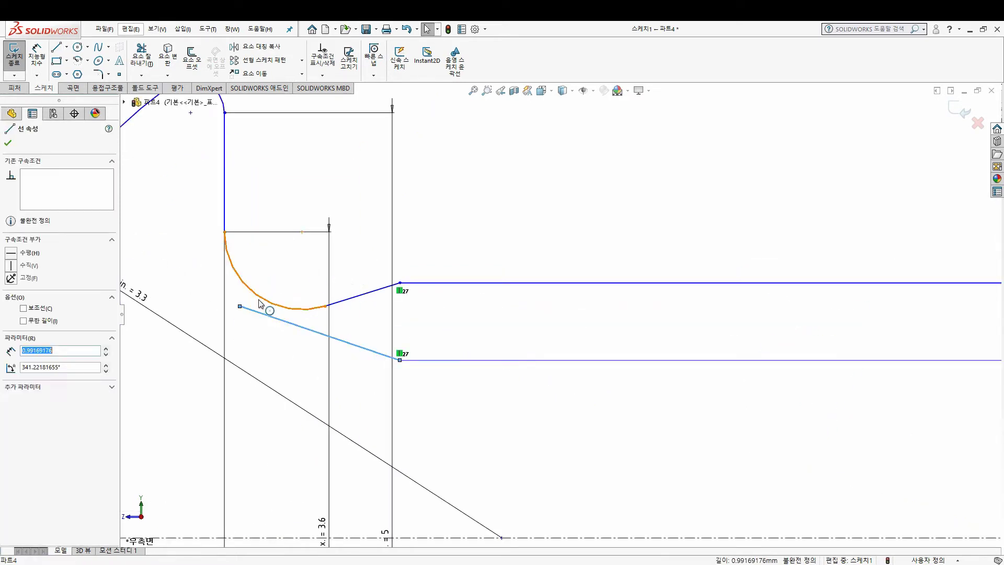
{"action": "left_click", "coordinate": [11, 313]}
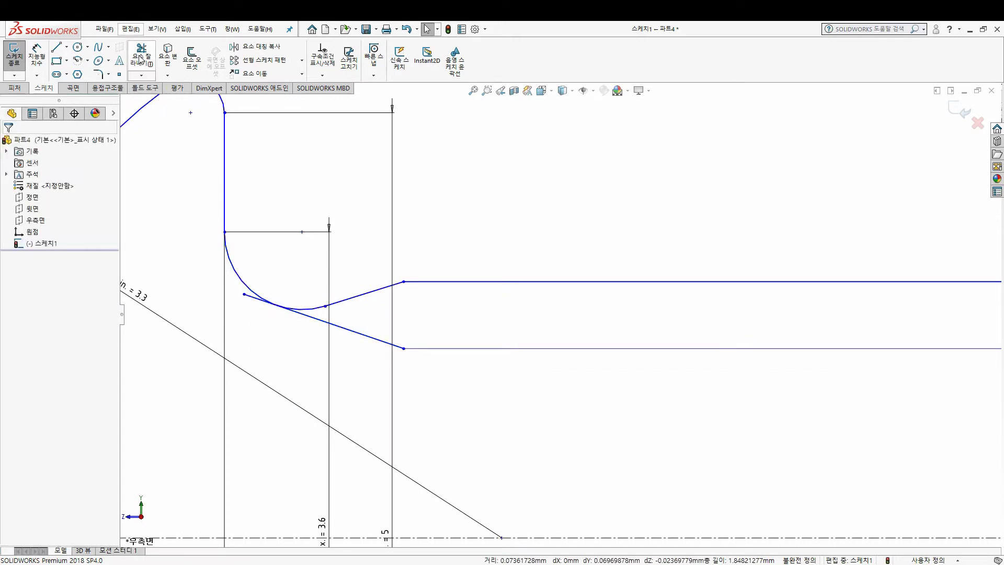
{"action": "left_click", "coordinate": [140, 59]}
{"action": "left_click", "coordinate": [257, 301]}
{"action": "key", "text": "Escape"}
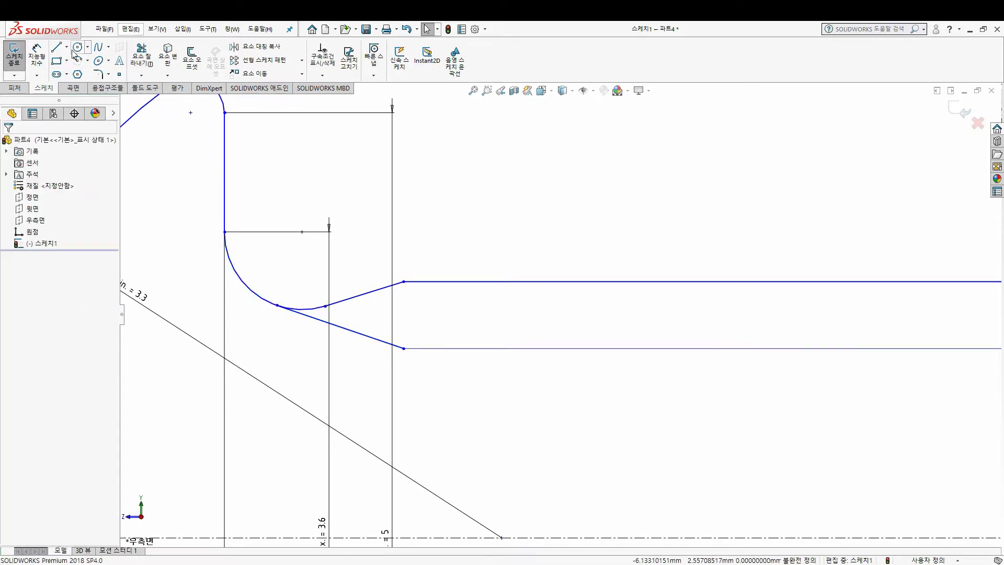
Step: Add a horizontal line across the fillet arc and make it tangent to the arc
{"action": "left_click", "coordinate": [56, 47]}
{"action": "left_click", "coordinate": [238, 312]}
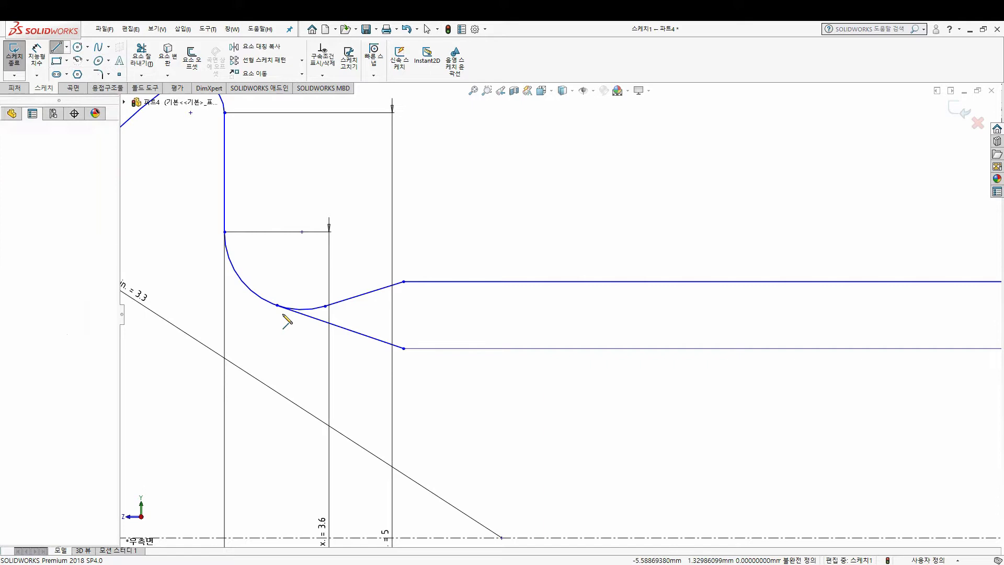
{"action": "left_click", "coordinate": [520, 312]}
{"action": "key", "text": "Escape"}
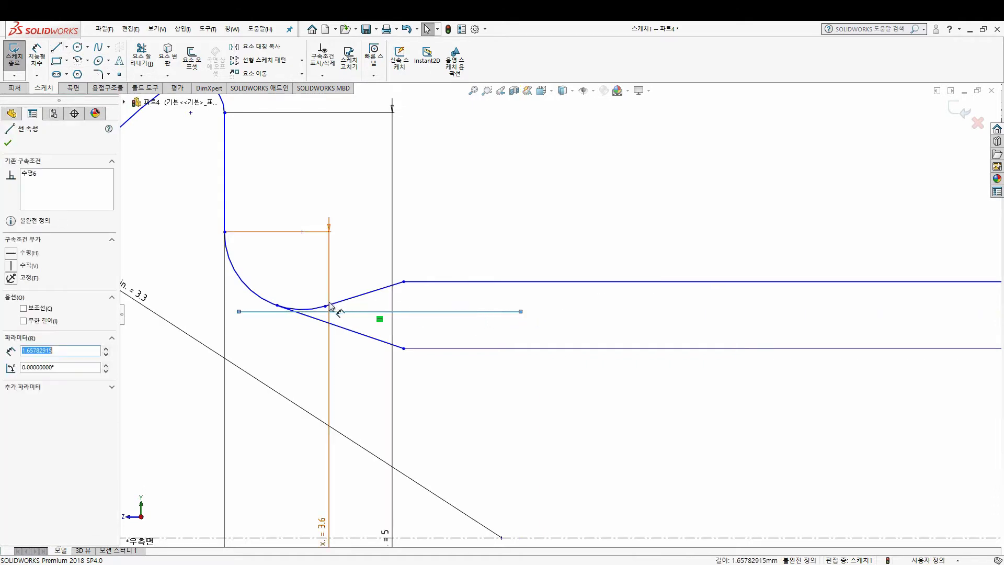
{"action": "left_click", "coordinate": [304, 312], "text": "ctrl"}
{"action": "left_click", "coordinate": [11, 313]}
{"action": "key", "text": "Escape"}
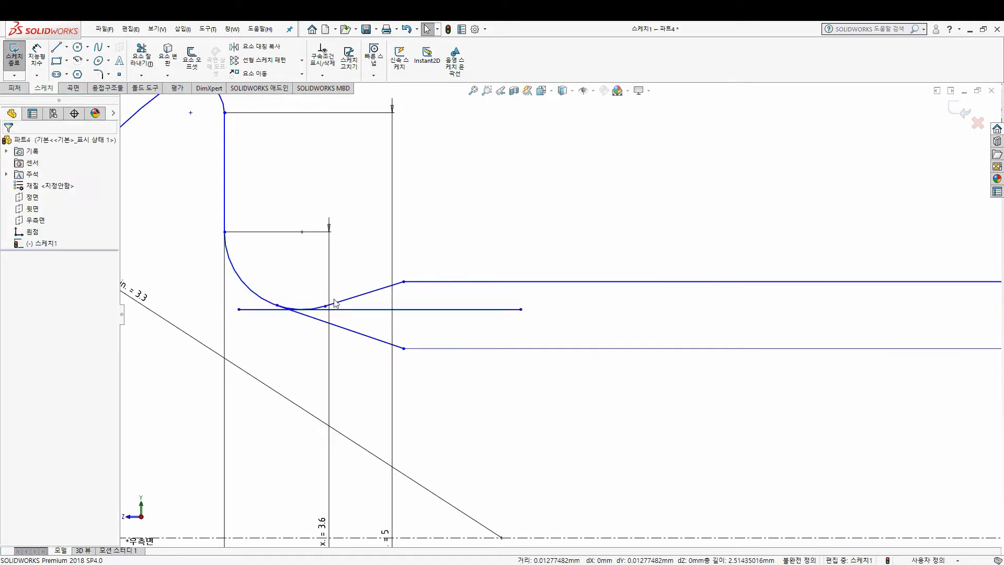
{"action": "left_click", "coordinate": [435, 312]}
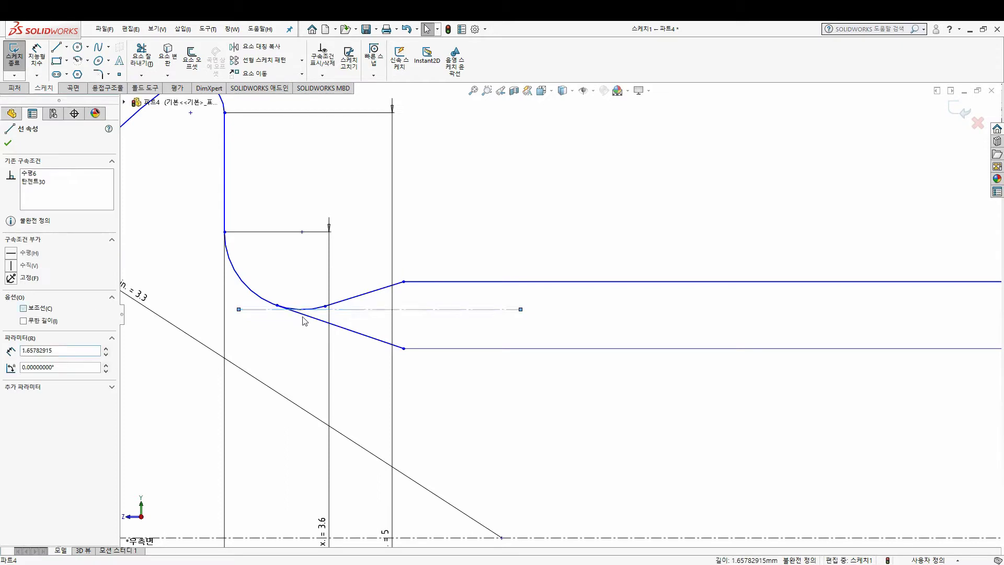
{"action": "key", "text": "Escape"}
Step: Convert the lower sloped and horizontal lines to construction geometry and extend one to the tip chamfer
{"action": "left_click", "coordinate": [392, 344]}
{"action": "left_click", "coordinate": [445, 348], "text": "ctrl"}
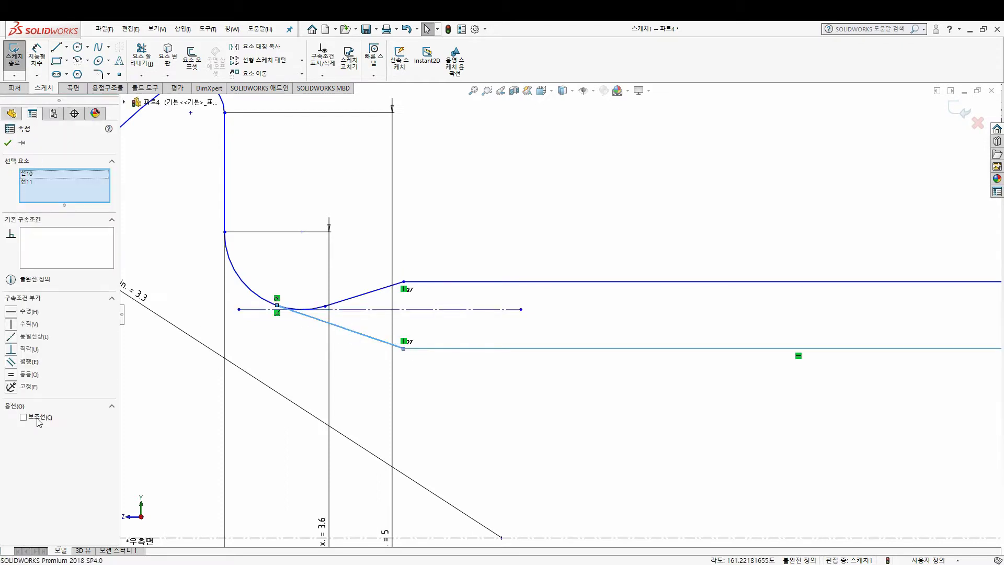
{"action": "left_click", "coordinate": [38, 423]}
{"action": "key", "text": "Escape"}
{"action": "scroll", "coordinate": [814, 351], "scroll_direction": "up", "scroll_amount": 5}
{"action": "scroll", "coordinate": [536, 284], "scroll_direction": "down", "scroll_amount": 2}
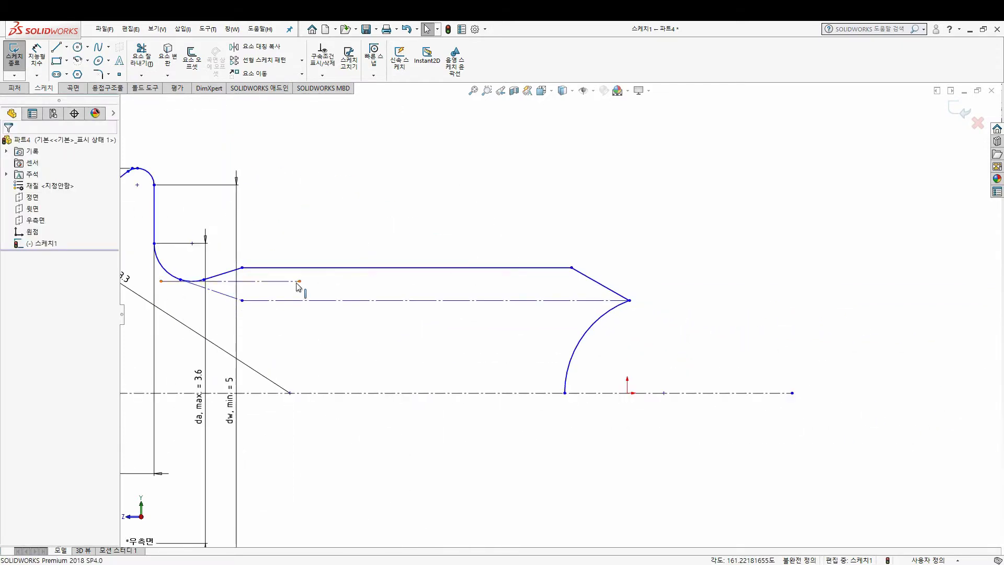
{"action": "left_click_drag", "start_coordinate": [298, 285], "coordinate": [592, 289]}
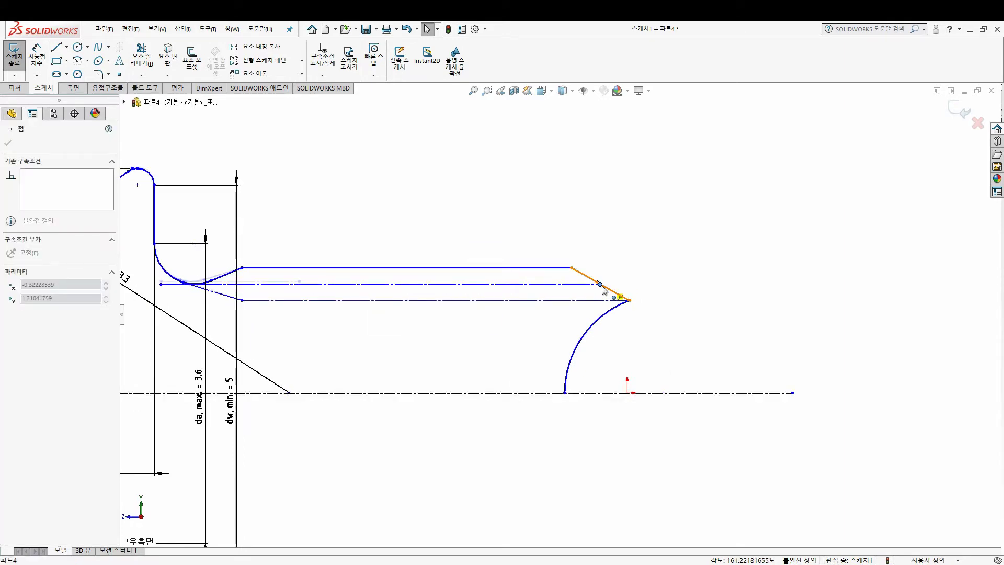
{"action": "key", "text": "Escape"}
Step: Look up and mark the M3 pitch value 0,5 in the standard's Tabelle 1
{"action": "scroll", "coordinate": [604, 290], "scroll_direction": "up", "scroll_amount": 2}
{"action": "scroll", "coordinate": [583, 313], "scroll_direction": "down", "scroll_amount": 3}
{"action": "scroll", "coordinate": [583, 314], "scroll_direction": "down", "scroll_amount": 3}
{"action": "scroll", "coordinate": [583, 313], "scroll_direction": "down", "scroll_amount": 2}
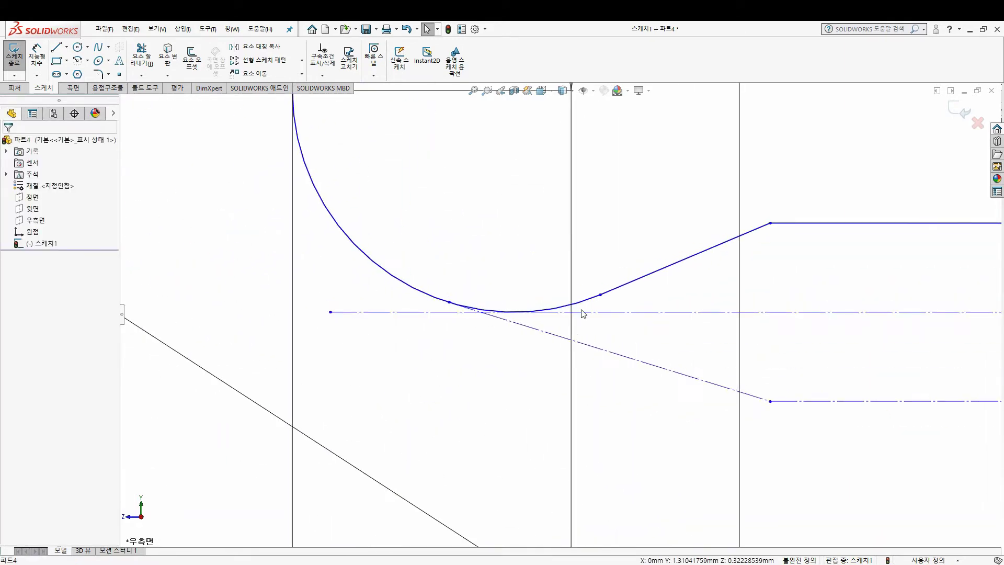
{"action": "scroll", "coordinate": [769, 359], "scroll_direction": "up", "scroll_amount": 3}
{"action": "scroll", "coordinate": [811, 352], "scroll_direction": "up", "scroll_amount": 3}
{"action": "scroll", "coordinate": [784, 328], "scroll_direction": "down", "scroll_amount": 1}
{"action": "scroll", "coordinate": [703, 336], "scroll_direction": "up", "scroll_amount": 1}
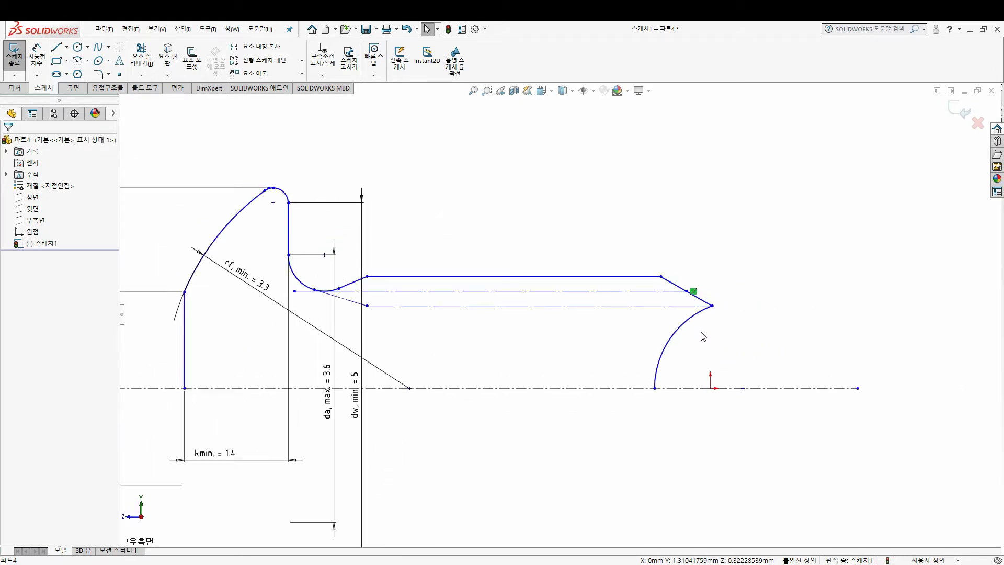
{"action": "scroll", "coordinate": [701, 336], "scroll_direction": "up", "scroll_amount": 1}
{"action": "scroll", "coordinate": [656, 303], "scroll_direction": "down", "scroll_amount": 3}
{"action": "scroll", "coordinate": [331, 302], "scroll_direction": "up", "scroll_amount": 3}
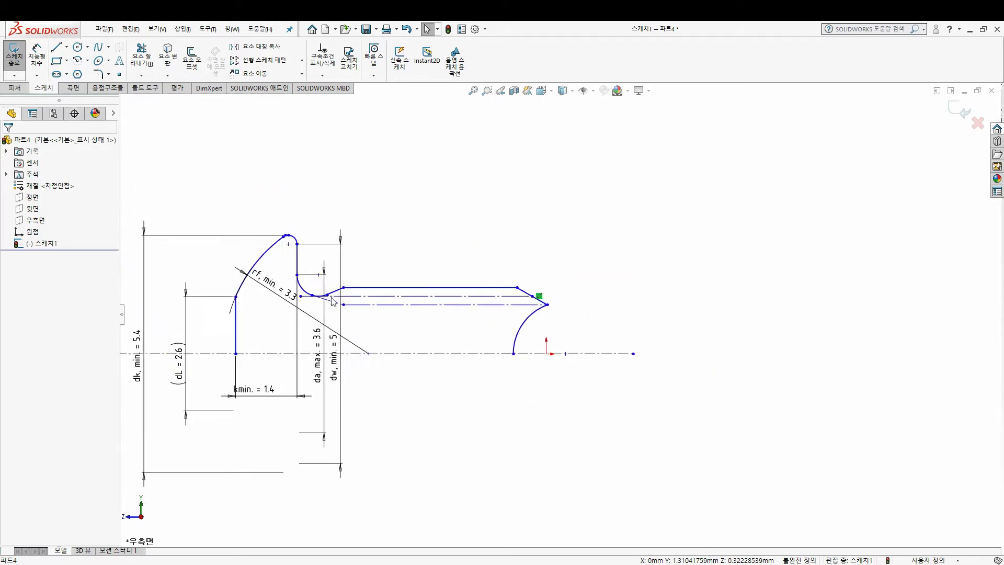
{"action": "key", "text": "alt+Tab"}
{"action": "scroll", "coordinate": [380, 309], "scroll_direction": "up", "scroll_amount": 3}
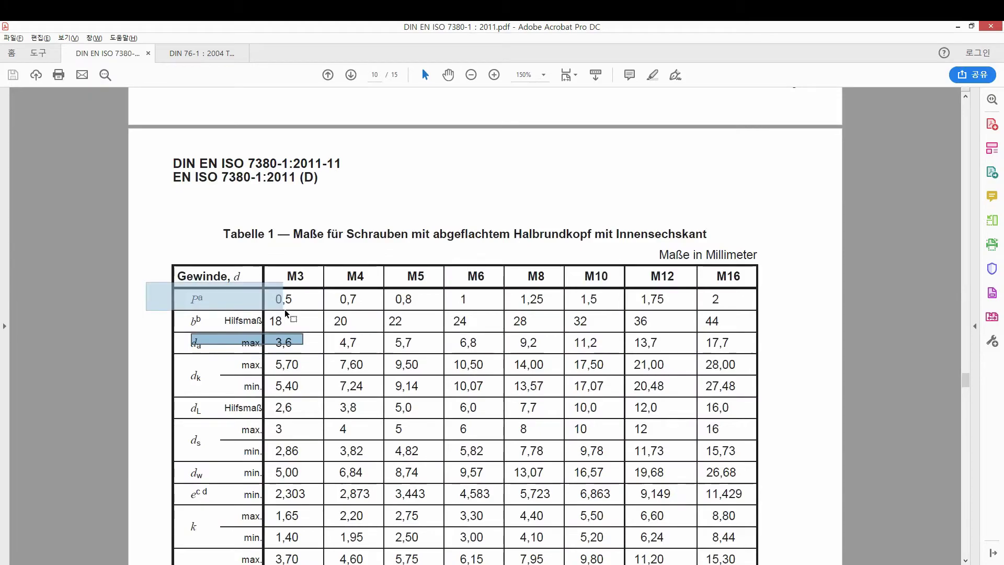
{"action": "left_click_drag", "start_coordinate": [172, 285], "coordinate": [313, 306]}
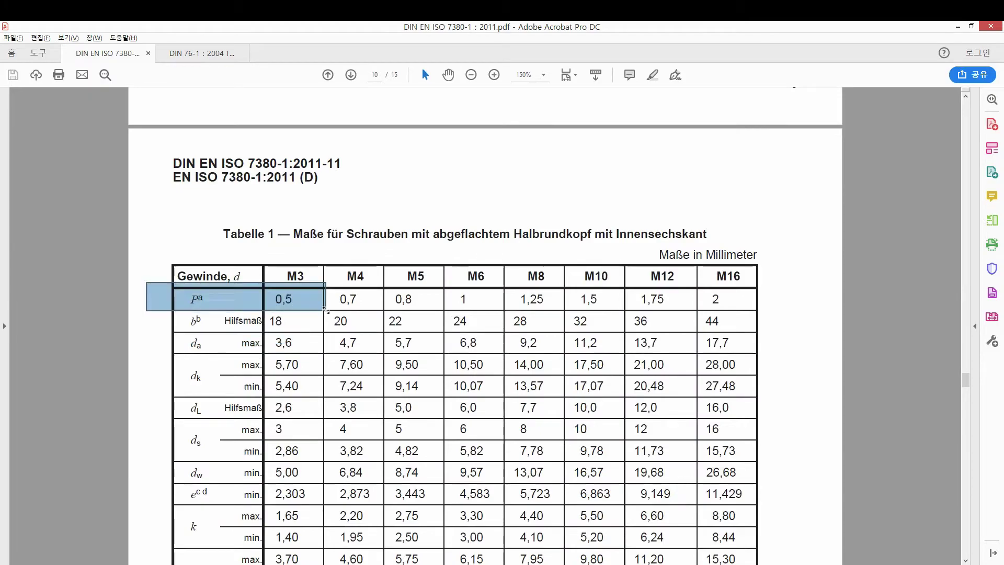
{"action": "key", "text": "alt+Tab"}
Step: Select the M3 header cells in Tabelle 1, then return to the SOLIDWORKS sketch
{"action": "scroll", "coordinate": [575, 323], "scroll_direction": "down", "scroll_amount": 2}
{"action": "scroll", "coordinate": [538, 282], "scroll_direction": "down", "scroll_amount": 2}
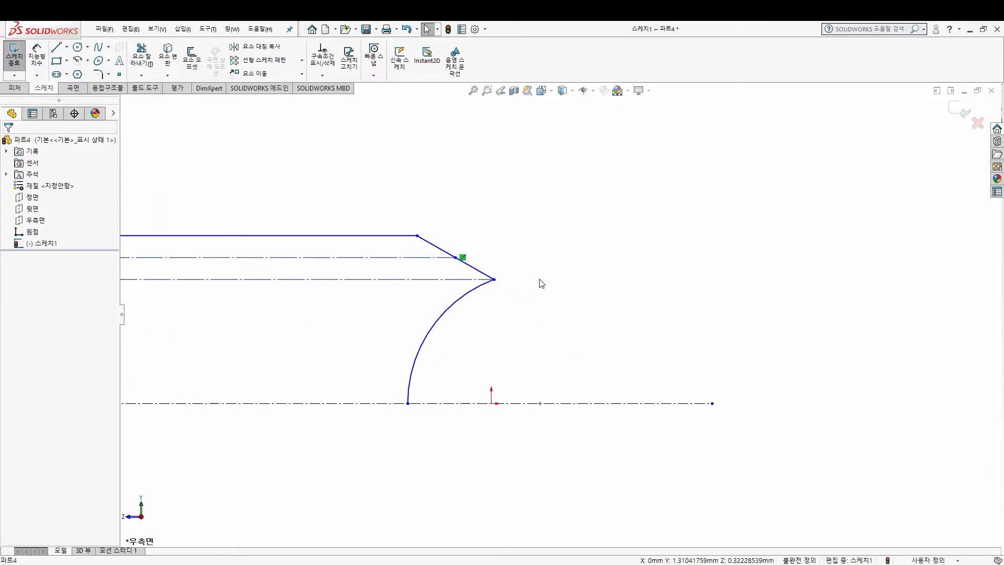
{"action": "key", "text": "alt+Tab"}
{"action": "left_click_drag", "start_coordinate": [185, 271], "coordinate": [324, 283]}
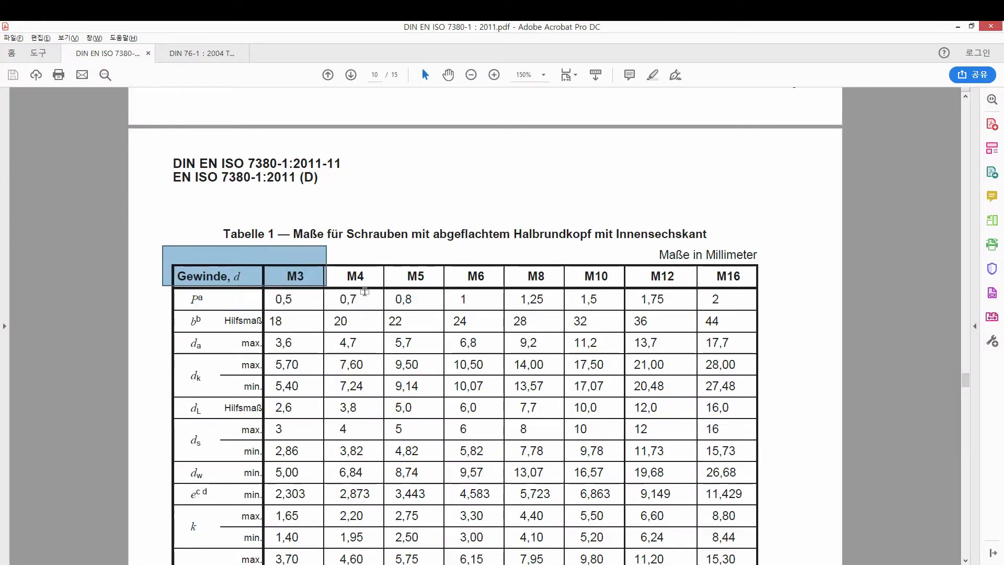
{"action": "key", "text": "alt+Tab"}
Step: Draw a rectangle beside the screw profile and a four-line zigzag spanning it corner to corner
{"action": "left_click", "coordinate": [60, 62]}
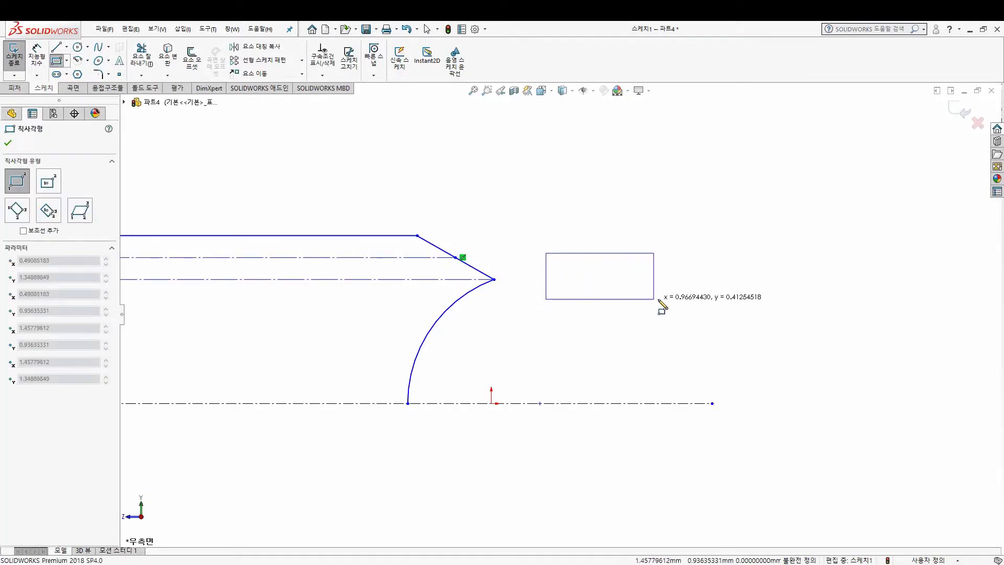
{"action": "left_click_drag", "start_coordinate": [546, 254], "coordinate": [666, 299]}
{"action": "left_click", "coordinate": [56, 47]}
{"action": "left_click", "coordinate": [545, 298]}
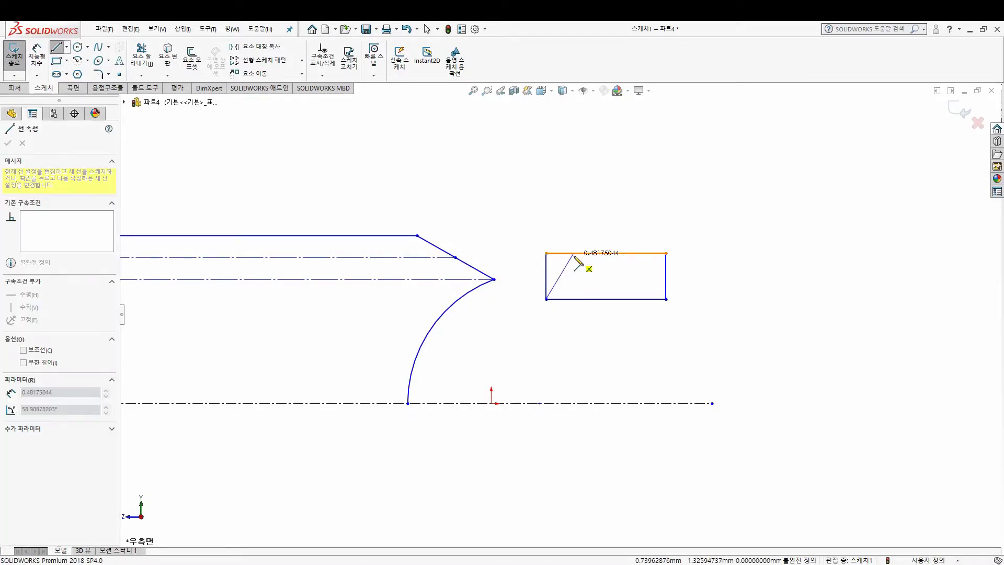
{"action": "left_click", "coordinate": [576, 253]}
{"action": "left_click", "coordinate": [606, 299]}
{"action": "left_click", "coordinate": [635, 253]}
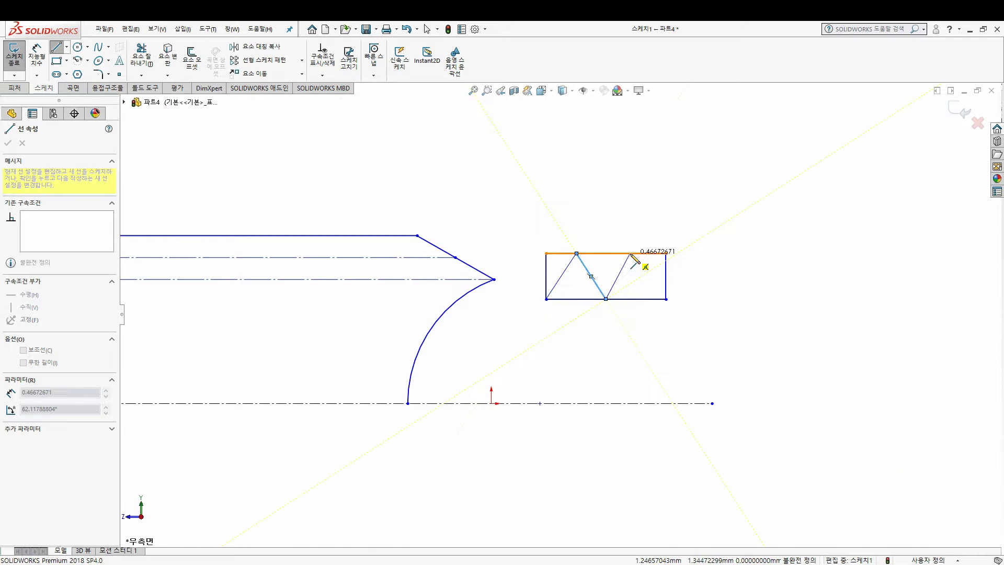
{"action": "left_click", "coordinate": [666, 298]}
{"action": "scroll", "coordinate": [632, 249], "scroll_direction": "down", "scroll_amount": 2}
{"action": "key", "text": "Escape"}
Step: Convert the four zigzag diagonals to construction lines
{"action": "left_click_drag", "start_coordinate": [665, 265], "coordinate": [526, 294]}
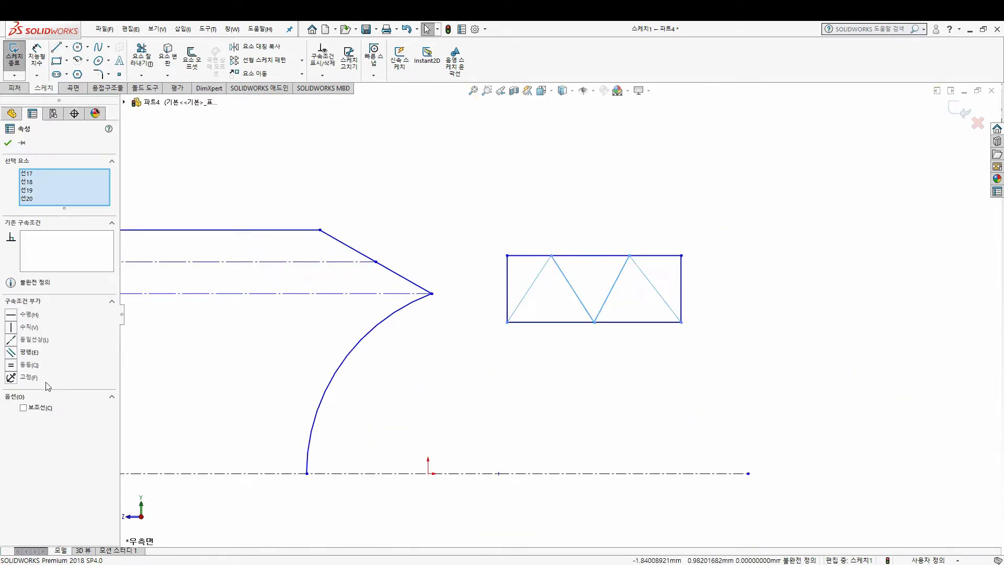
{"action": "left_click", "coordinate": [23, 407]}
{"action": "key", "text": "Escape"}
{"action": "scroll", "coordinate": [637, 290], "scroll_direction": "down", "scroll_amount": 2}
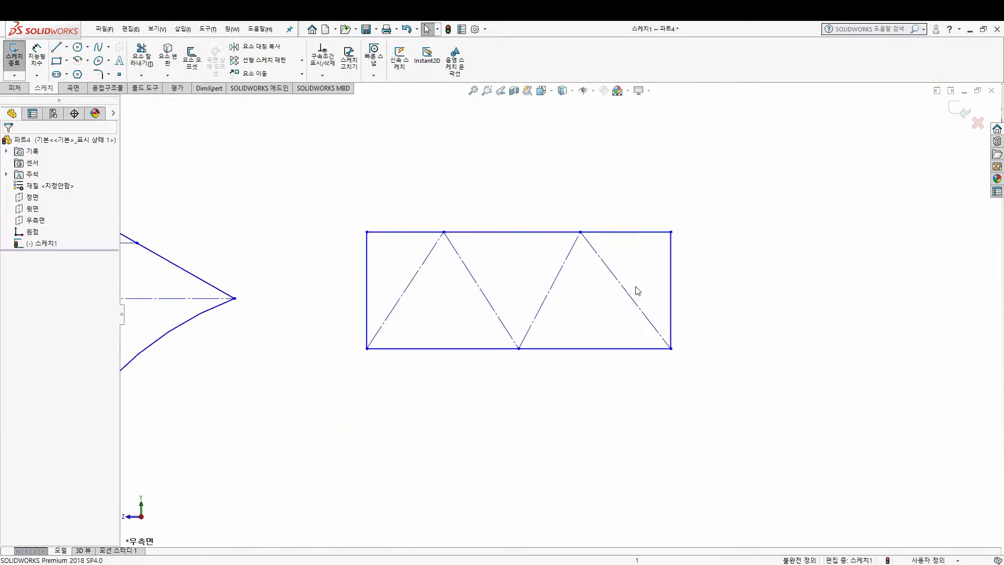
Step: Adjust the zigzag apexes and make all four diagonals equal in length
{"action": "left_click", "coordinate": [448, 233]}
{"action": "left_click_drag", "start_coordinate": [448, 234], "coordinate": [449, 231]}
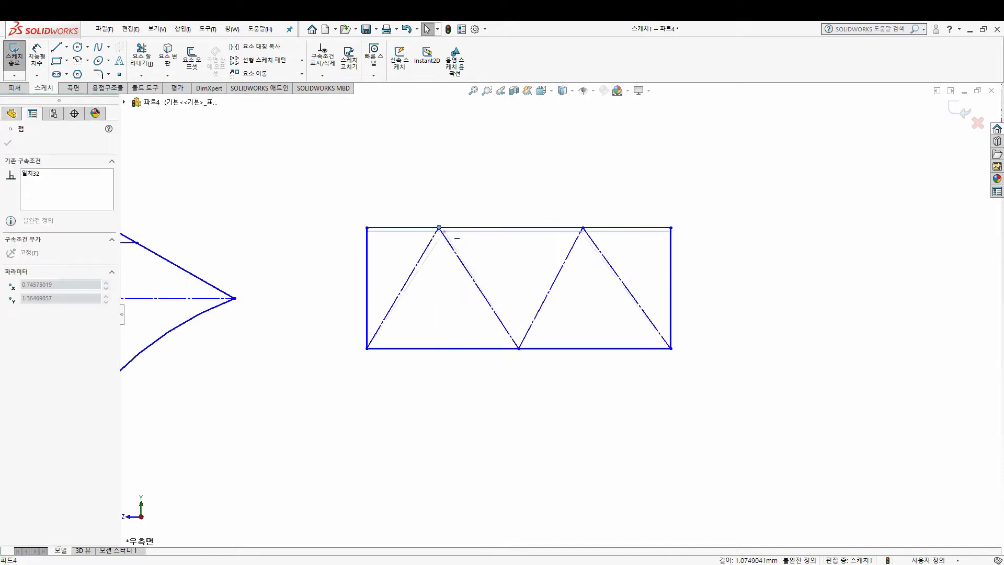
{"action": "mouse_move", "coordinate": [582, 227]}
{"action": "left_mouse_down"}
{"action": "mouse_move", "coordinate": [656, 246]}
{"action": "mouse_move", "coordinate": [576, 229]}
{"action": "left_mouse_up"}
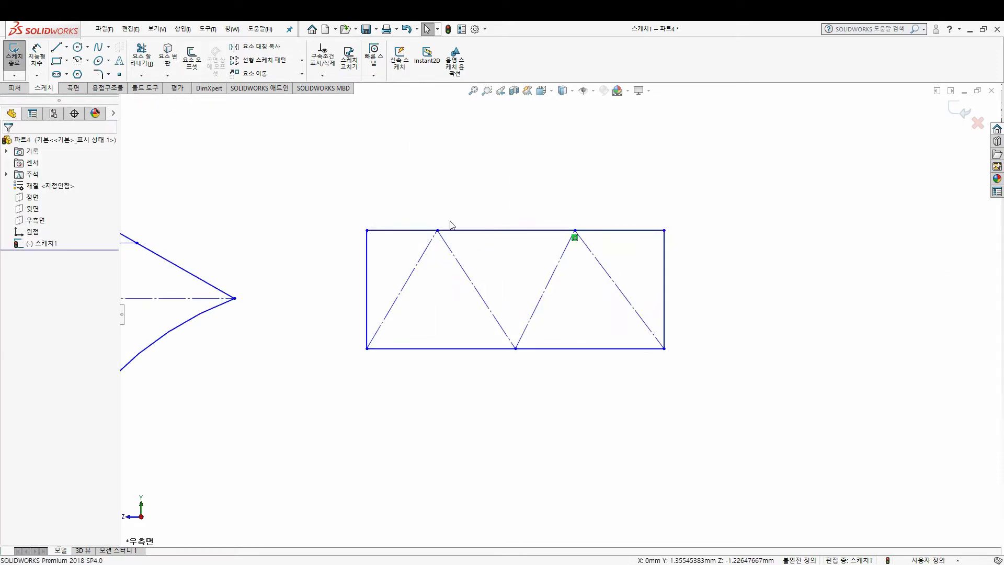
{"action": "left_click_drag", "start_coordinate": [629, 263], "coordinate": [385, 312]}
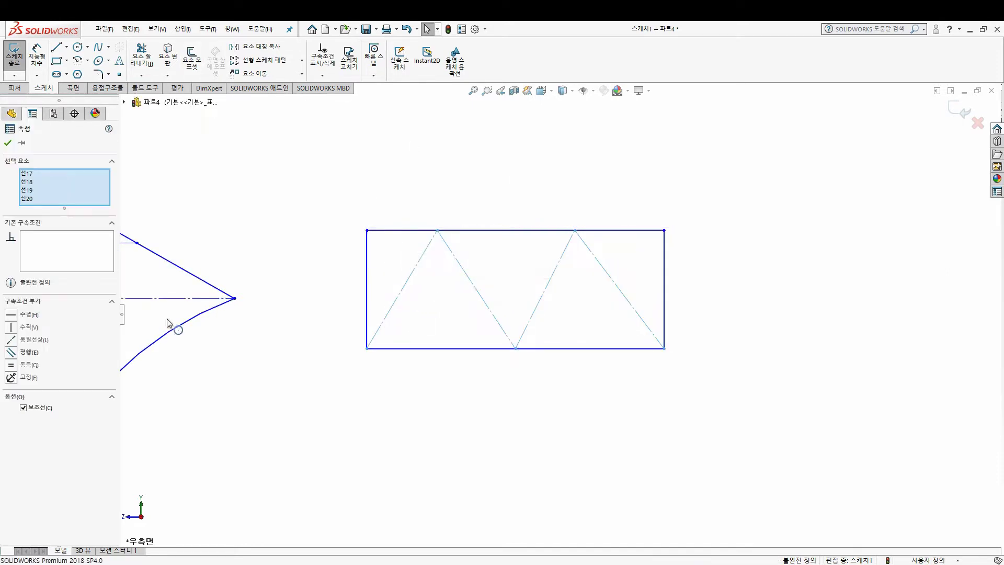
{"action": "left_click", "coordinate": [13, 364]}
{"action": "left_click", "coordinate": [517, 256]}
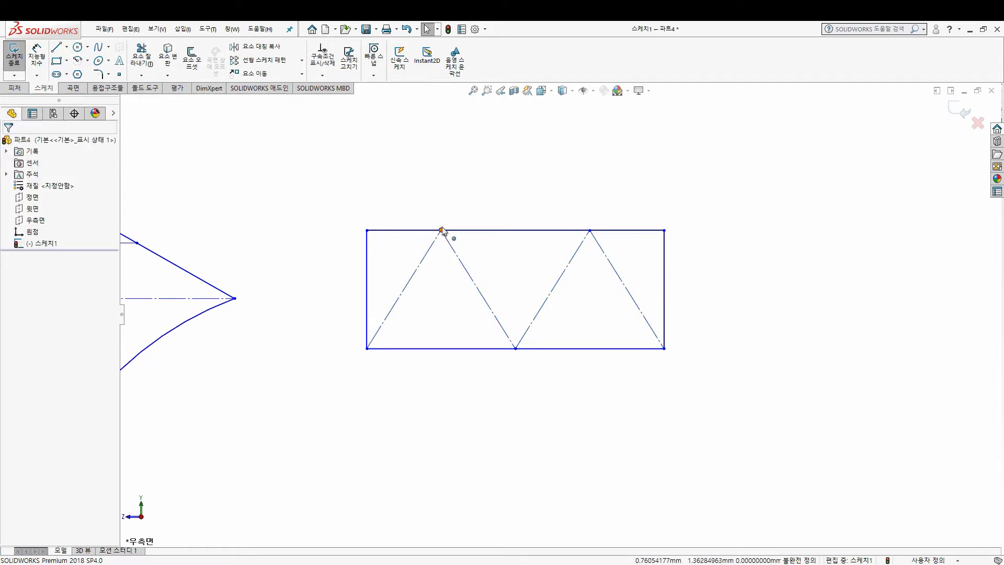
Step: Dimension the angle between the two middle diagonals as 60°
{"action": "left_click", "coordinate": [45, 61]}
{"action": "left_click", "coordinate": [459, 258]}
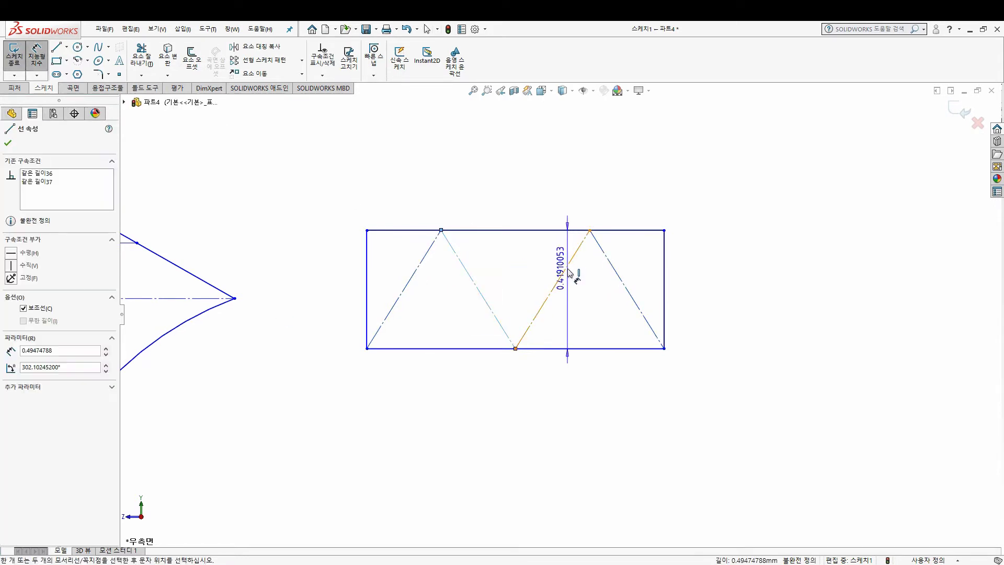
{"action": "left_click", "coordinate": [564, 272]}
{"action": "left_click", "coordinate": [528, 157]}
{"action": "type", "text": "60"}
{"action": "key", "text": "Return"}
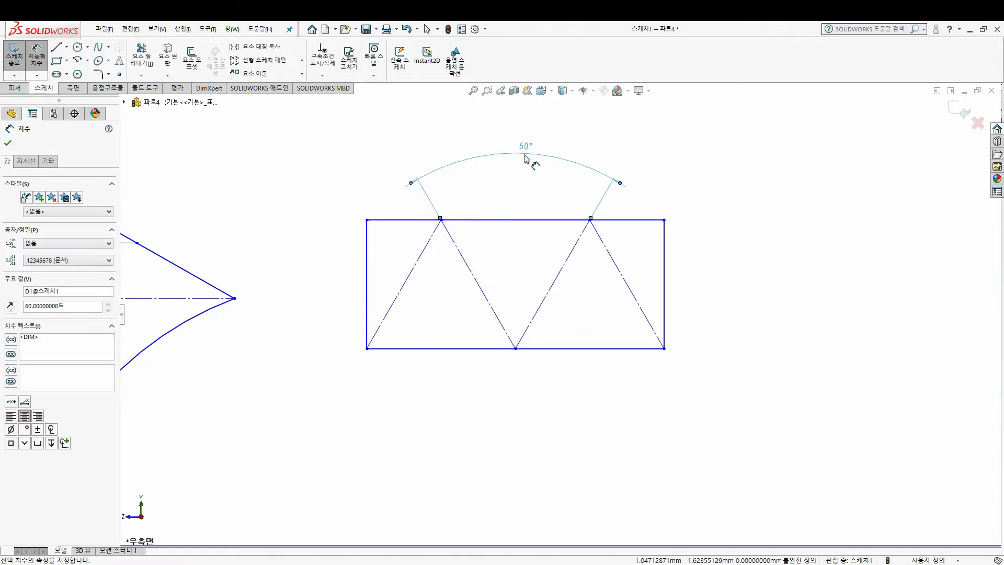
{"action": "key", "text": "Escape"}
Step: Add a vertical centerline through the rectangle's midpoints and lower and upper horizontal centerlines
{"action": "left_click", "coordinate": [56, 47]}
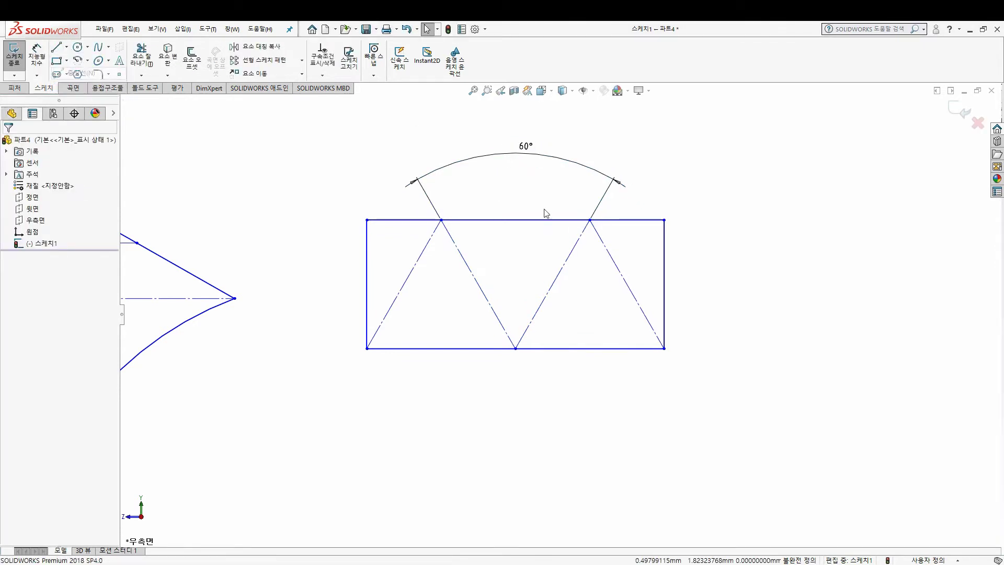
{"action": "left_click", "coordinate": [516, 220]}
{"action": "left_click", "coordinate": [516, 348]}
{"action": "key", "text": "Escape"}
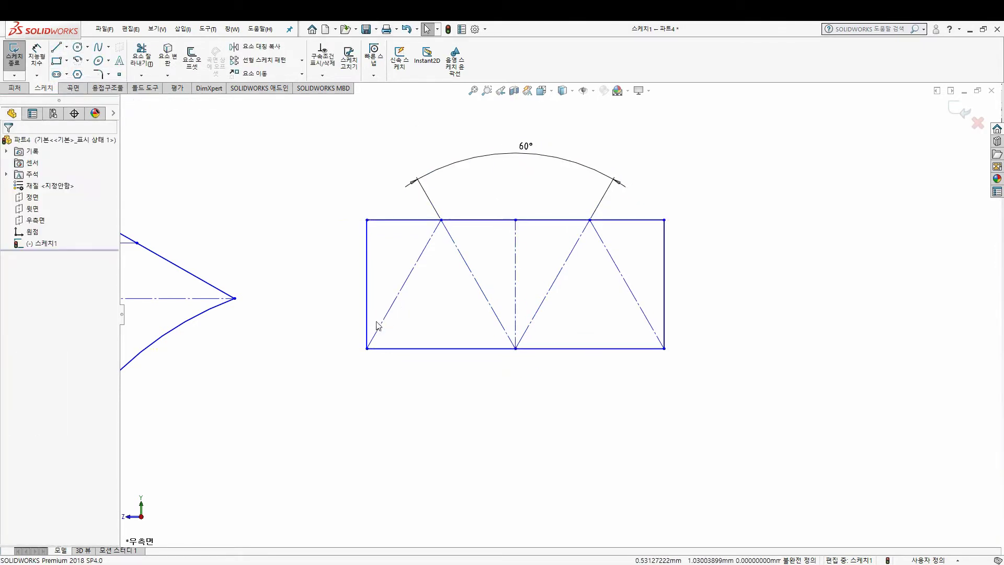
{"action": "key", "text": "Return"}
{"action": "left_click", "coordinate": [367, 329]}
{"action": "left_click", "coordinate": [664, 329]}
{"action": "key", "text": "Escape"}
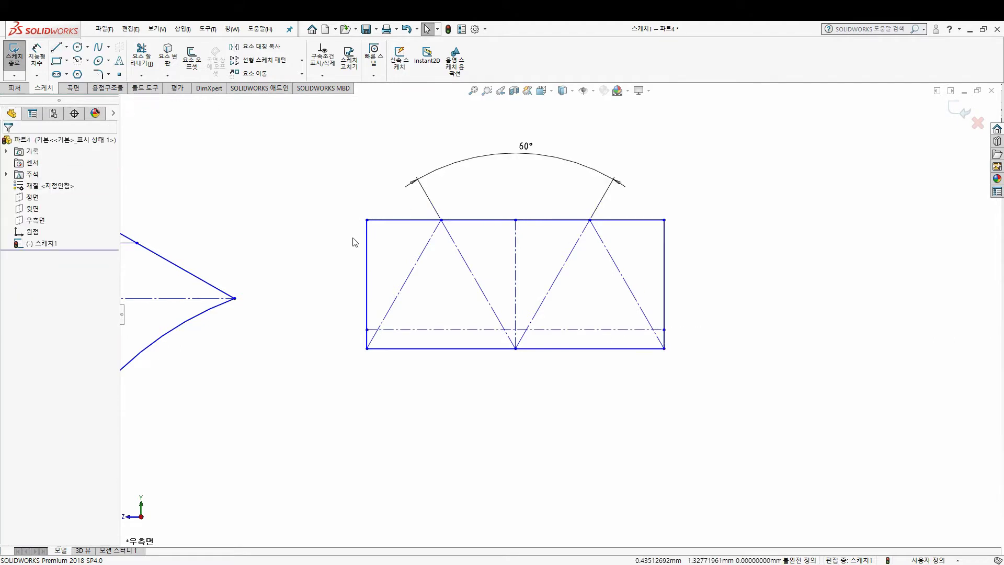
{"action": "key", "text": "Return"}
{"action": "left_click", "coordinate": [367, 232]}
{"action": "left_click", "coordinate": [664, 231]}
{"action": "key", "text": "Escape"}
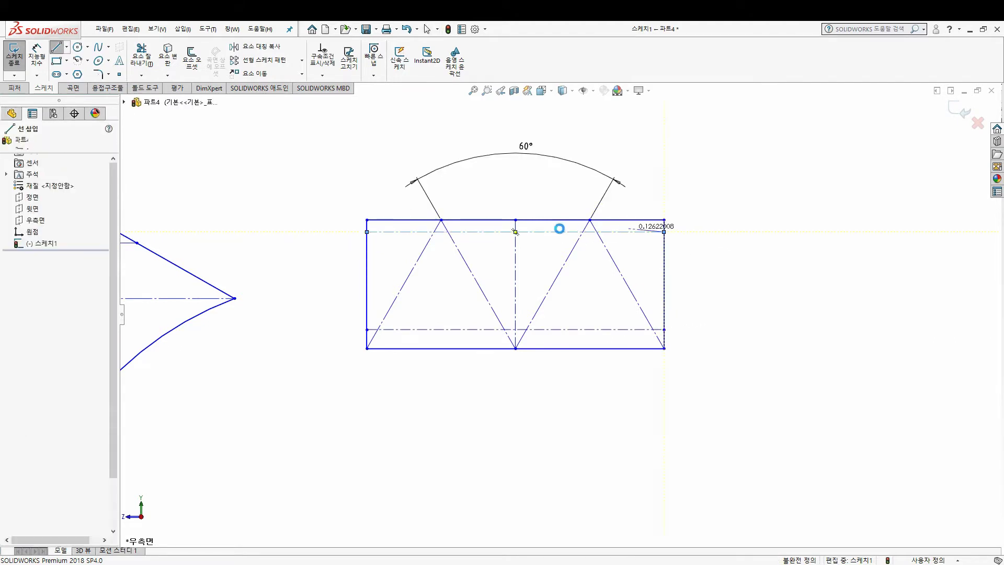
Step: Check the upper centerline and pull the rectangle's top-left corner upward
{"action": "left_click", "coordinate": [557, 231]}
{"action": "scroll", "coordinate": [560, 314], "scroll_direction": "up", "scroll_amount": 3}
{"action": "scroll", "coordinate": [570, 286], "scroll_direction": "down", "scroll_amount": 2}
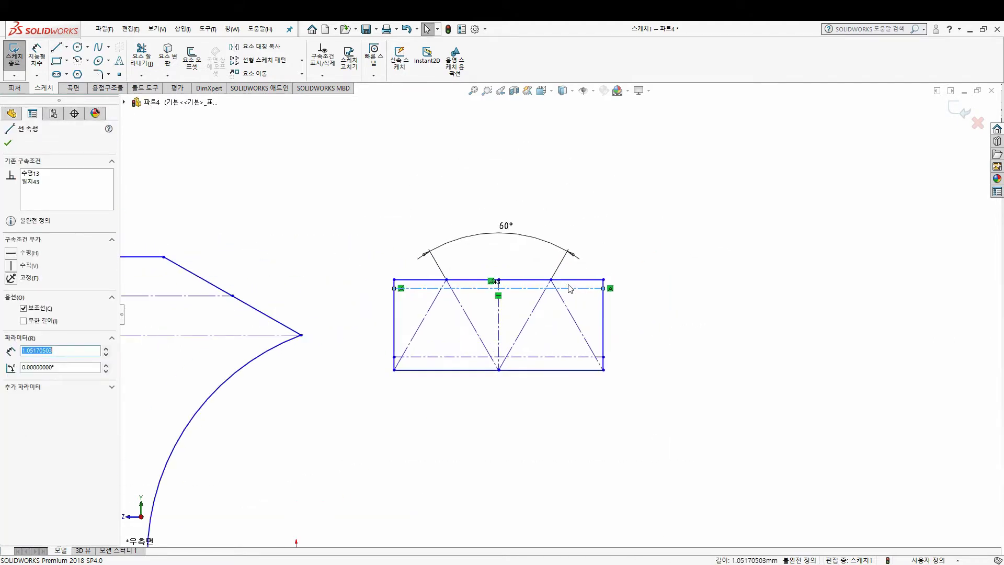
{"action": "key", "text": "Escape"}
{"action": "mouse_move", "coordinate": [394, 281]}
{"action": "left_mouse_down"}
{"action": "mouse_move", "coordinate": [391, 257]}
{"action": "mouse_move", "coordinate": [393, 267]}
{"action": "left_mouse_up"}
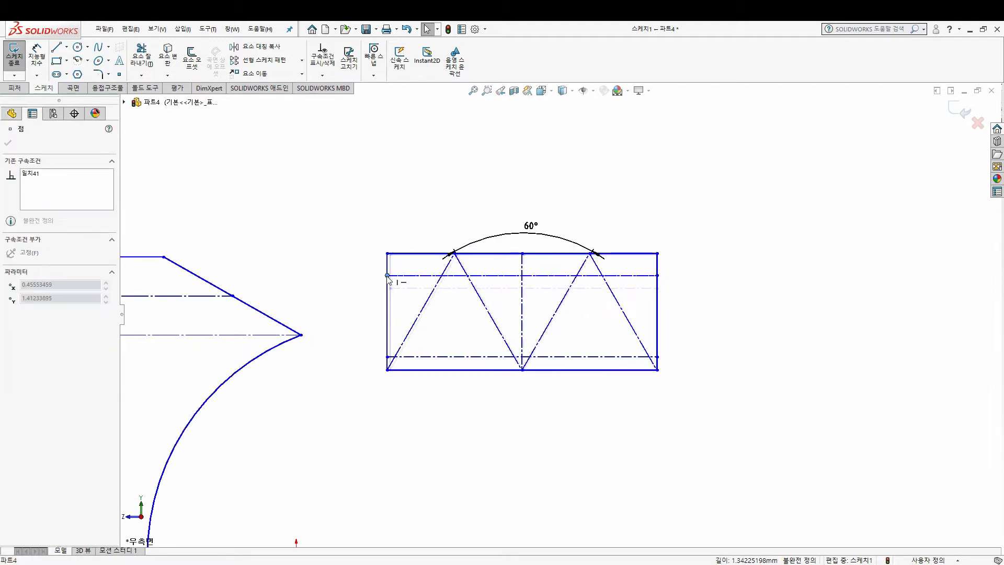
Step: Clear the selection and close the angle dimension's properties
{"action": "left_click", "coordinate": [596, 319]}
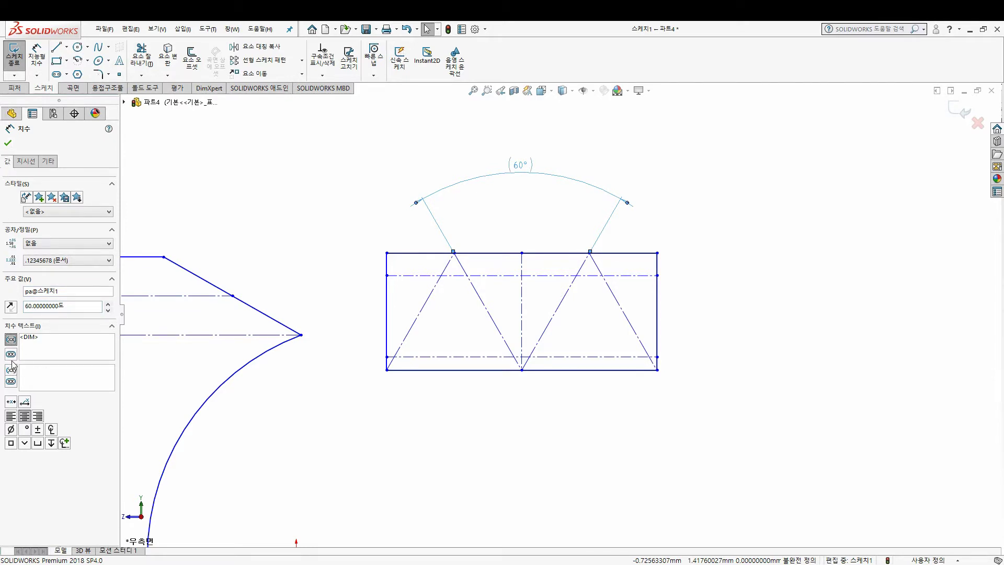
{"action": "left_click", "coordinate": [10, 143]}
{"action": "scroll", "coordinate": [532, 246], "scroll_direction": "down", "scroll_amount": 2}
{"action": "scroll", "coordinate": [559, 314], "scroll_direction": "up", "scroll_amount": 2}
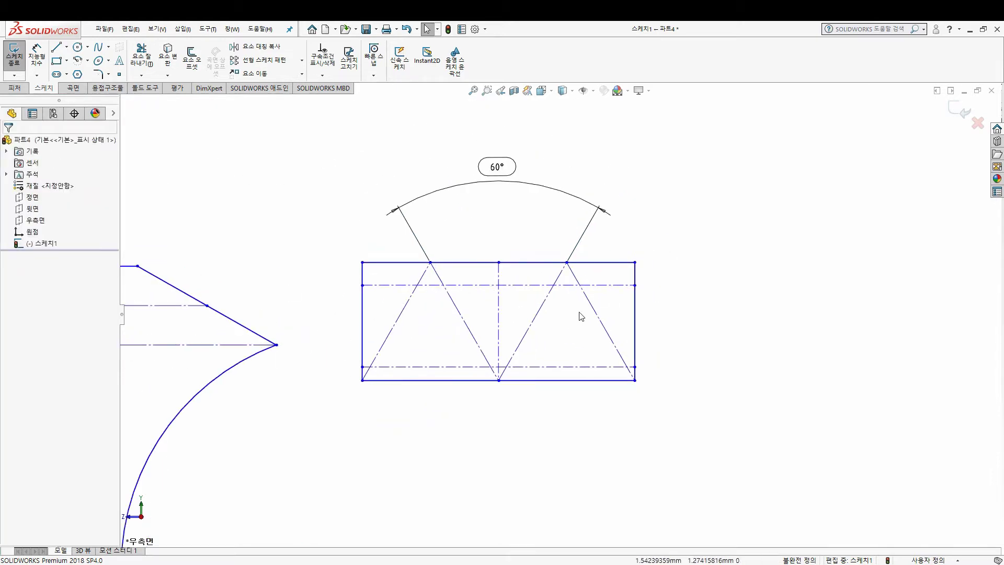
Step: Draw vertical centerlines from both zigzag top apexes down to the bottom edge
{"action": "left_click", "coordinate": [66, 47]}
{"action": "left_click", "coordinate": [82, 75]}
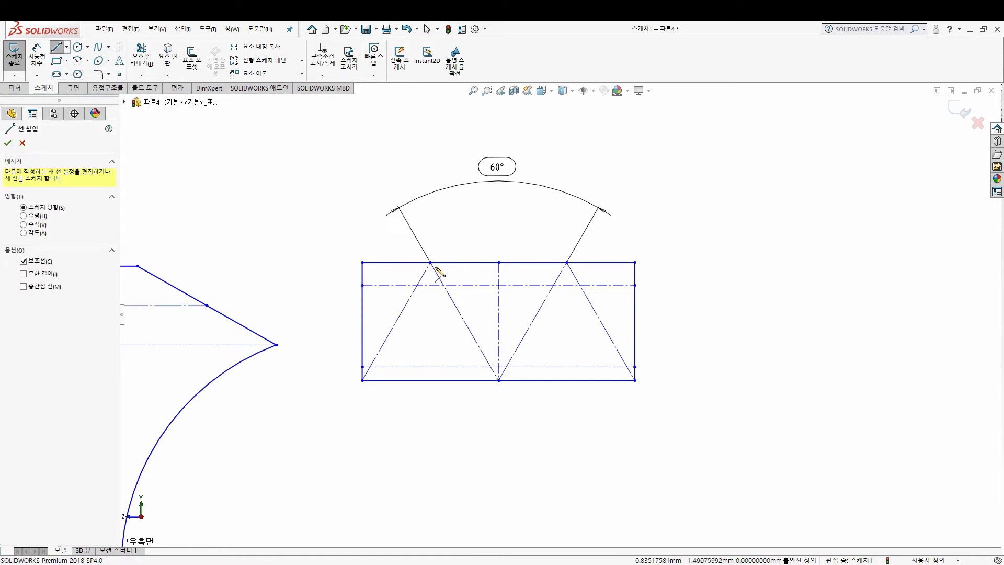
{"action": "left_click", "coordinate": [431, 262]}
{"action": "double_click", "coordinate": [431, 380]}
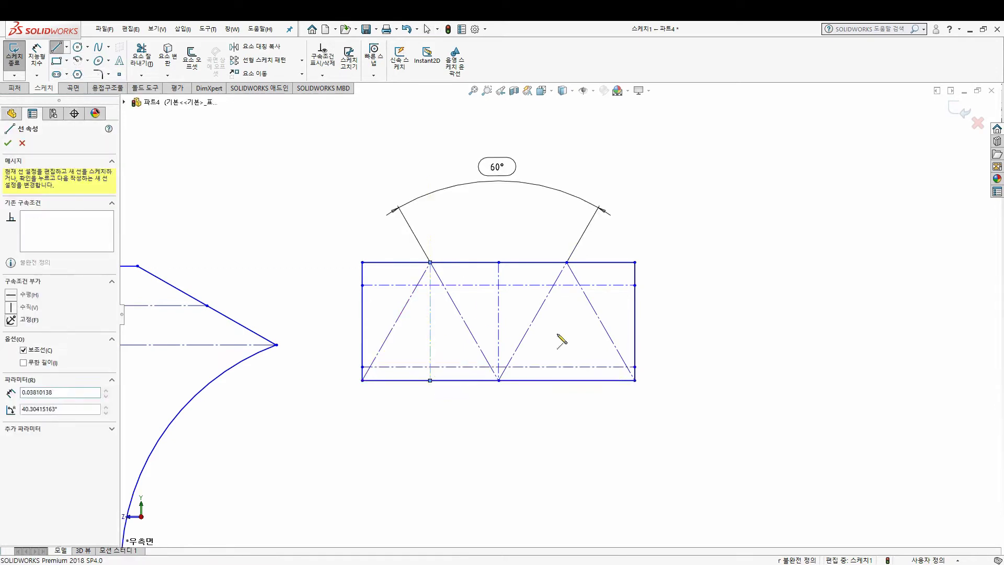
{"action": "left_click", "coordinate": [570, 262]}
{"action": "key", "text": "Escape"}
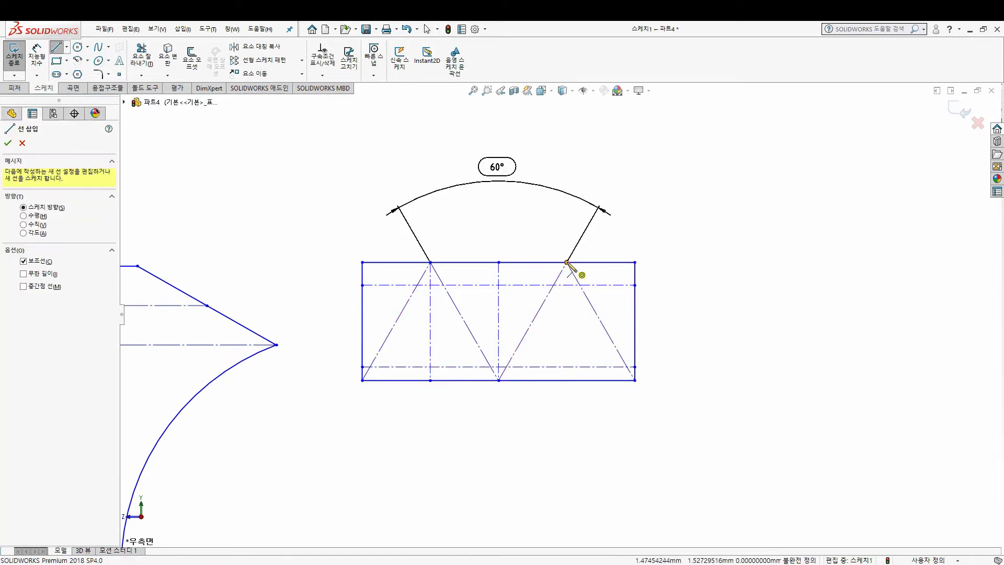
{"action": "left_click", "coordinate": [566, 261]}
{"action": "left_click", "coordinate": [567, 380]}
{"action": "key", "text": "Escape"}
{"action": "scroll", "coordinate": [566, 377], "scroll_direction": "down", "scroll_amount": 2}
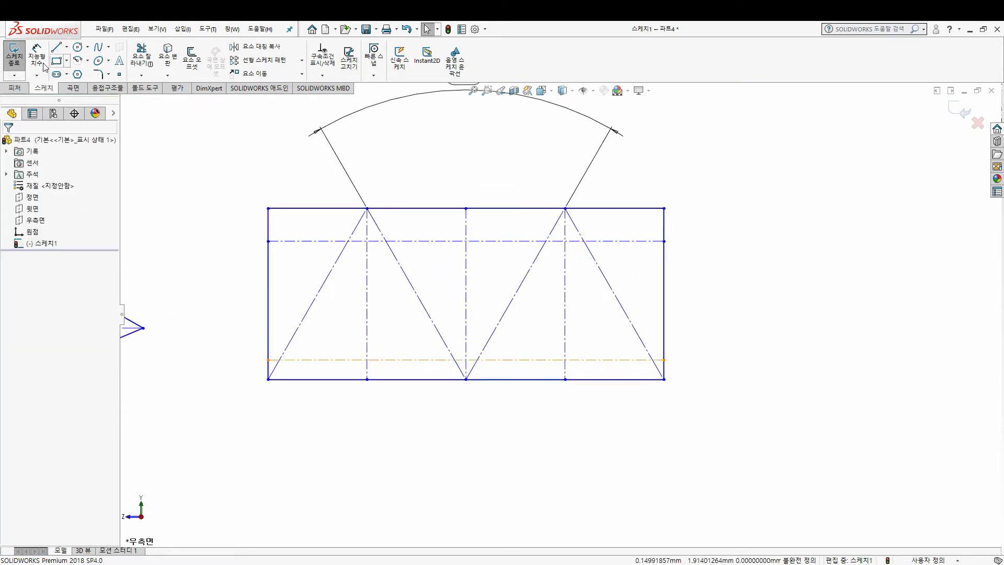
Step: Draw a circle on the middle centerline, tangent to both flanks of the bottom V
{"action": "left_click", "coordinate": [79, 47]}
{"action": "scroll", "coordinate": [493, 336], "scroll_direction": "down", "scroll_amount": 1}
{"action": "scroll", "coordinate": [459, 320], "scroll_direction": "down", "scroll_amount": 1}
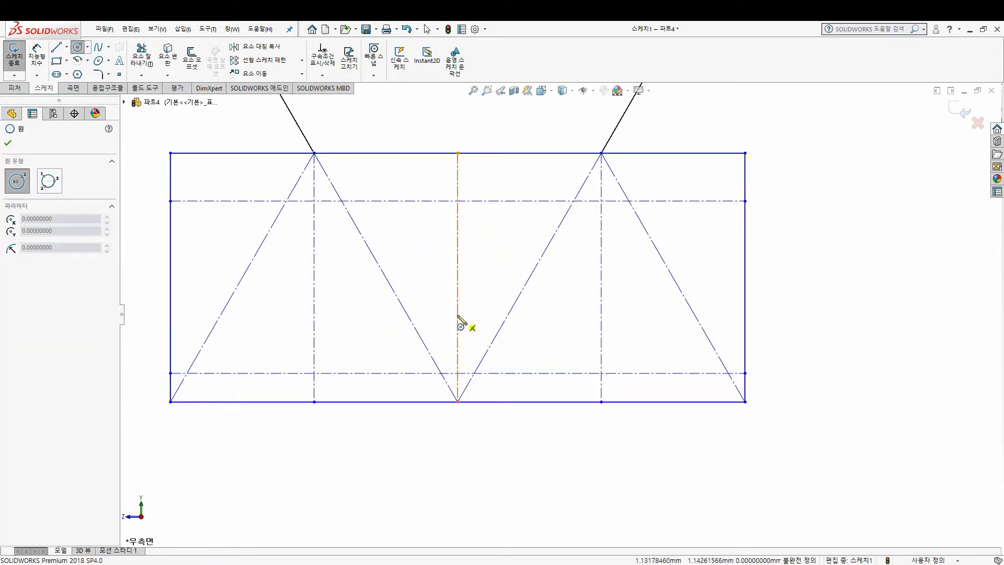
{"action": "left_click", "coordinate": [458, 315]}
{"action": "scroll", "coordinate": [463, 397], "scroll_direction": "down", "scroll_amount": 2}
{"action": "left_click", "coordinate": [441, 365]}
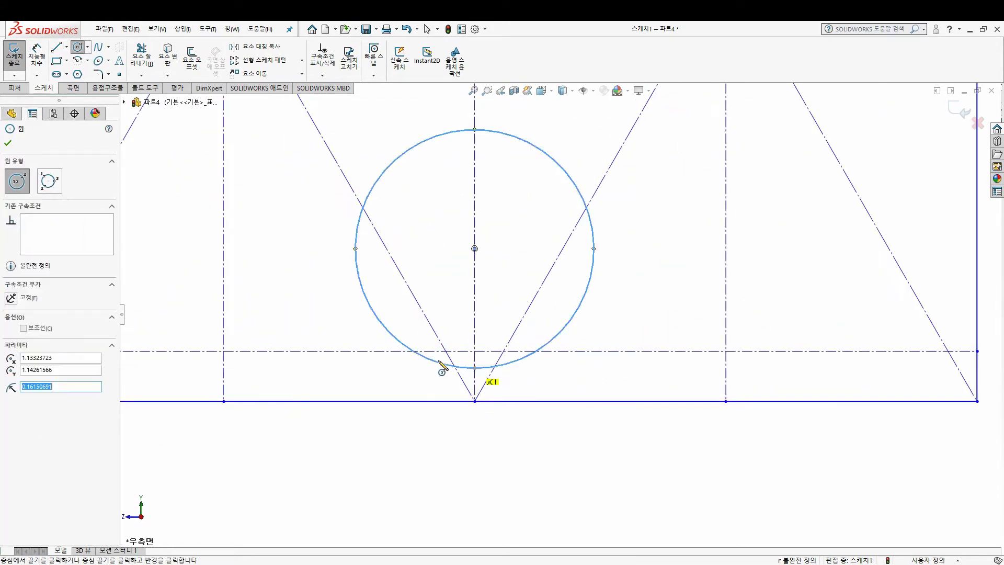
{"action": "left_click", "coordinate": [441, 345], "text": "ctrl"}
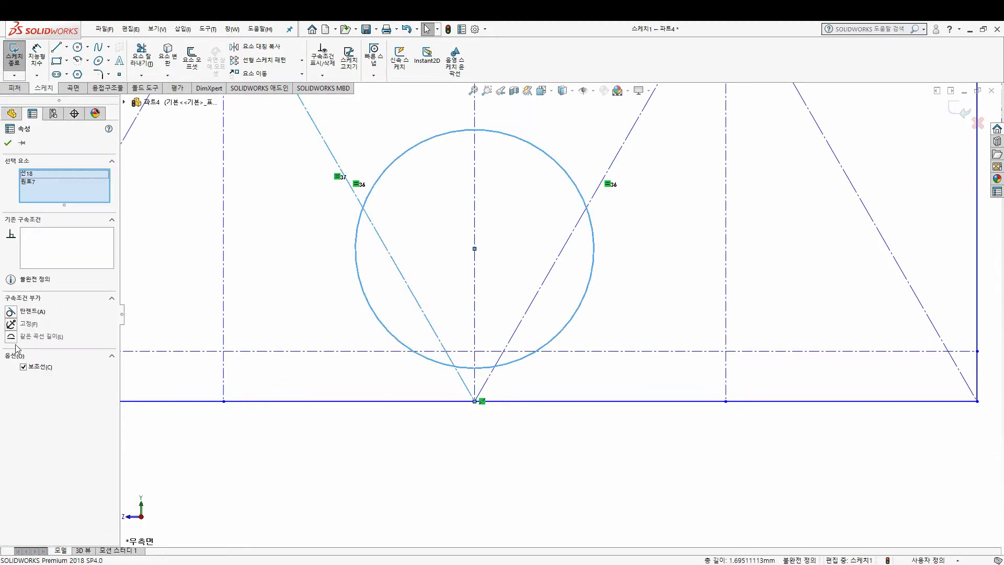
{"action": "left_click", "coordinate": [15, 316]}
{"action": "left_click", "coordinate": [500, 308]}
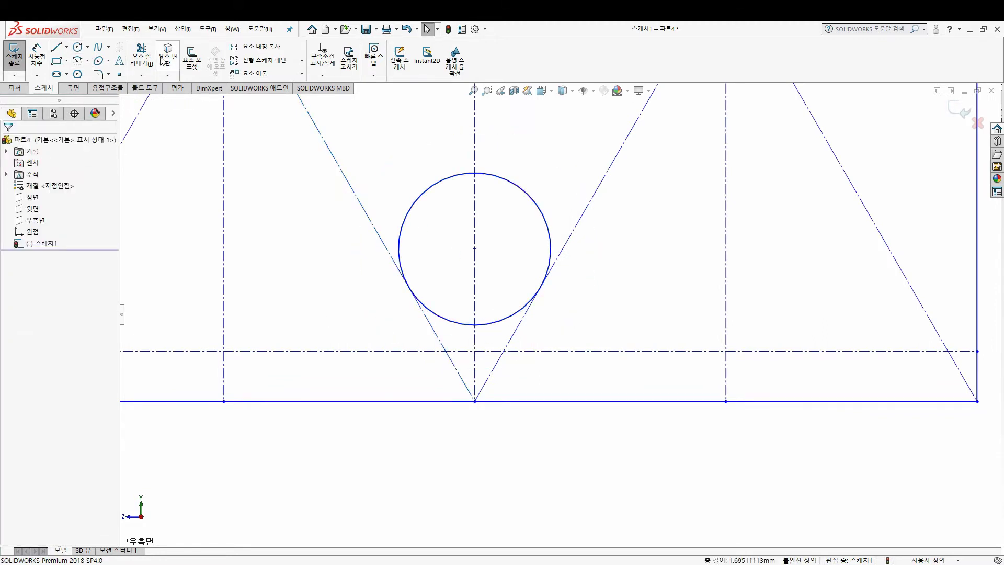
Step: Trim away the circle's upper part, leaving the root arc
{"action": "left_click", "coordinate": [141, 55]}
{"action": "left_click", "coordinate": [454, 175]}
{"action": "key", "text": "Escape"}
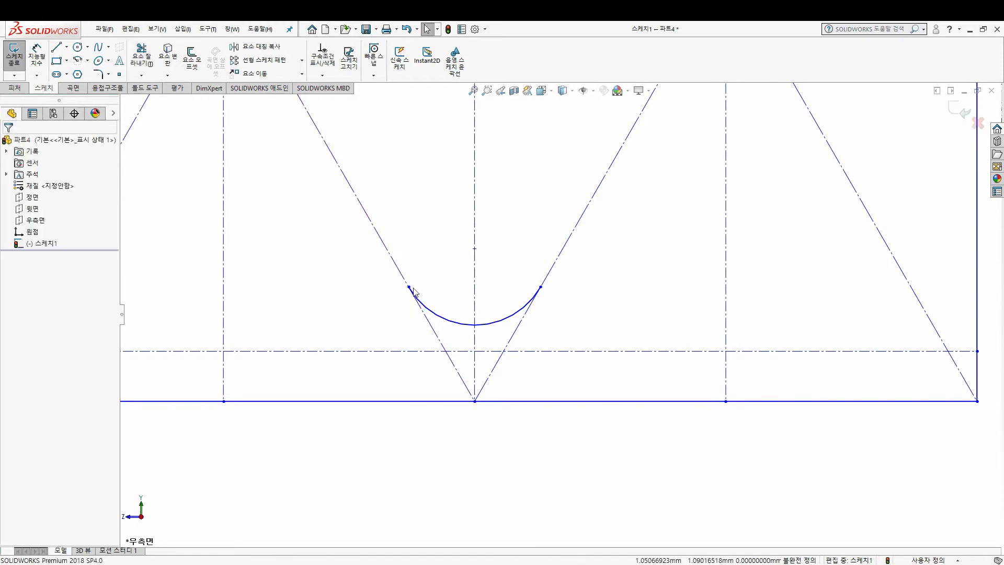
Step: Make the horizontal centerline pass through the root arc's left endpoint
{"action": "left_click", "coordinate": [408, 286]}
{"action": "left_click", "coordinate": [406, 351], "text": "ctrl"}
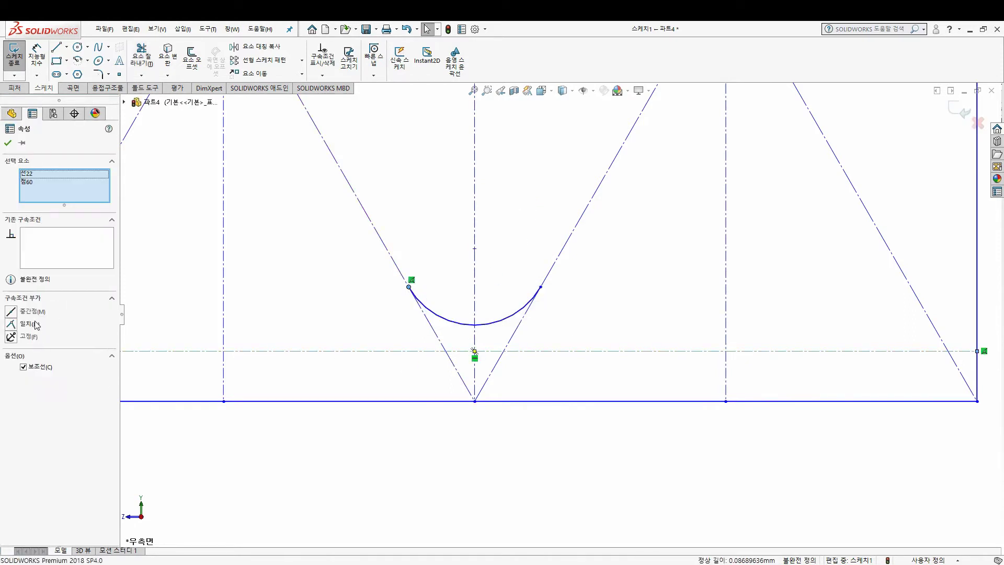
{"action": "left_click", "coordinate": [11, 324]}
{"action": "left_click", "coordinate": [305, 331]}
{"action": "left_click", "coordinate": [449, 321]}
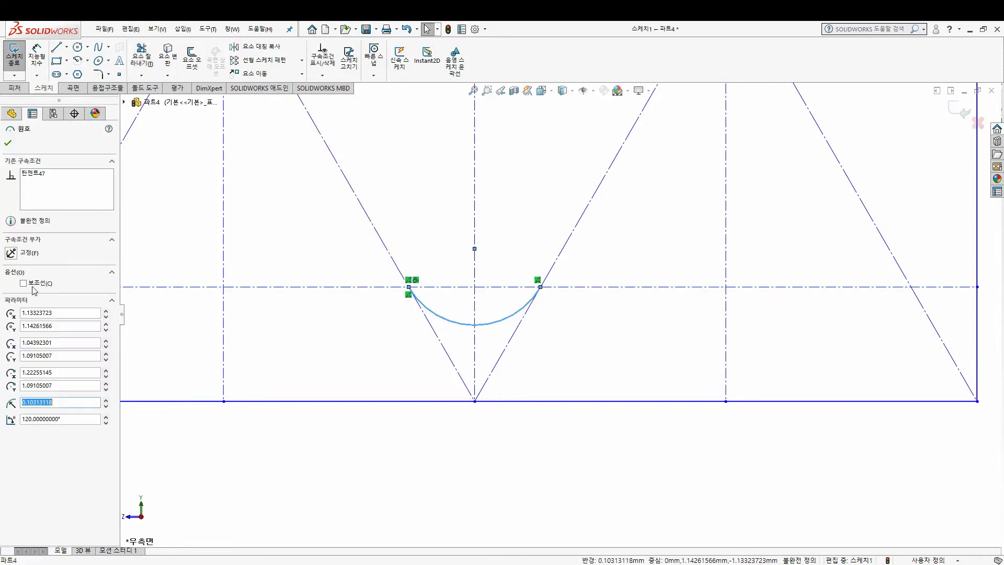
{"action": "key", "text": "Escape"}
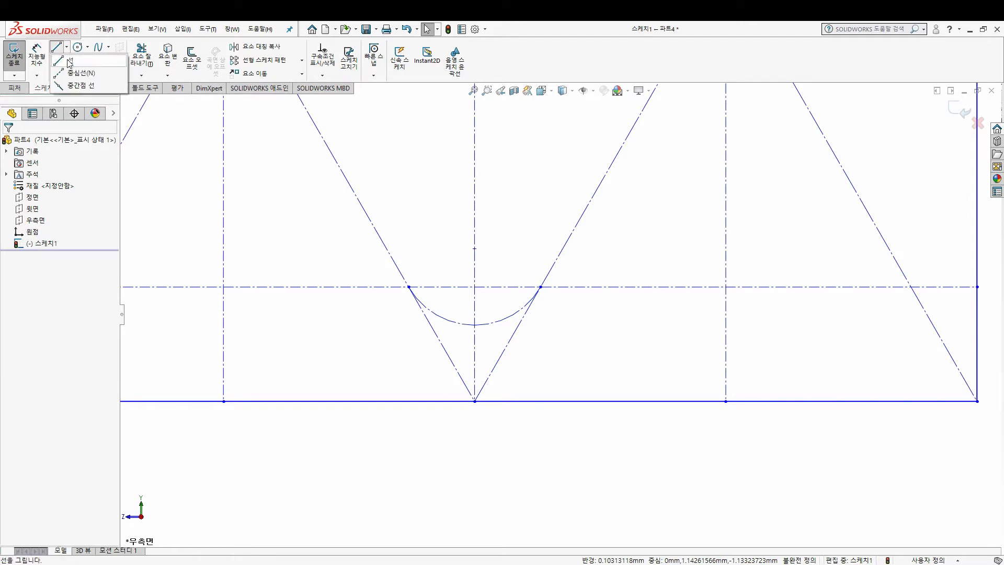
Step: Draw a horizontal construction line from the arc's bottom point
{"action": "left_click", "coordinate": [57, 47]}
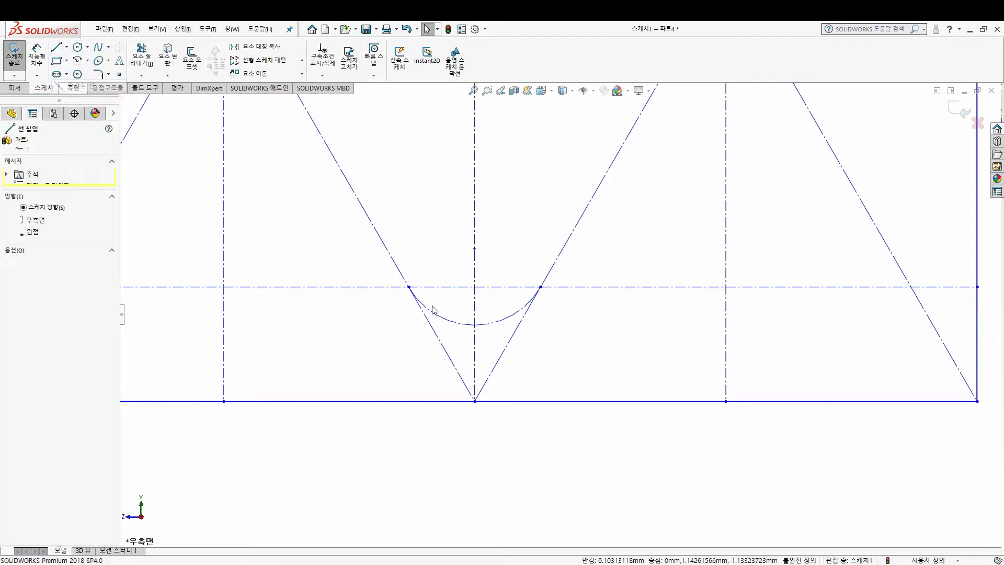
{"action": "left_click", "coordinate": [474, 325]}
{"action": "left_click", "coordinate": [824, 324]}
{"action": "key", "text": "Escape"}
{"action": "left_click", "coordinate": [695, 326]}
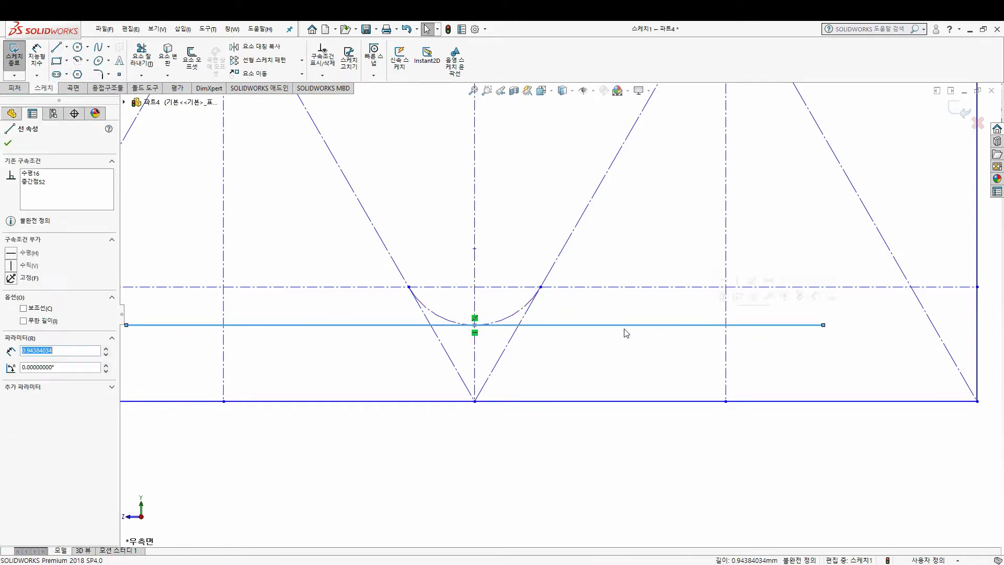
{"action": "key", "text": "Escape"}
{"action": "left_click", "coordinate": [454, 326]}
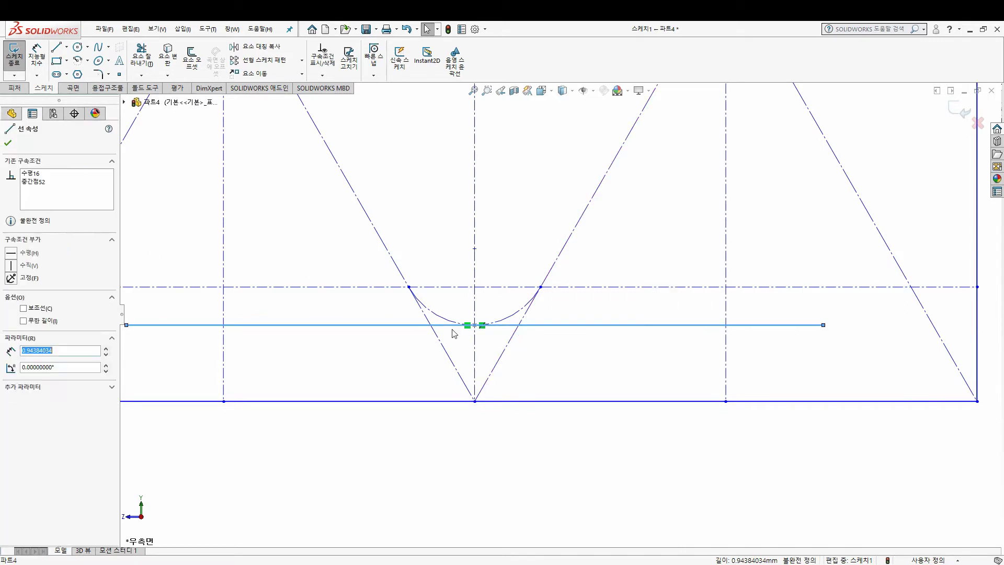
{"action": "left_click", "coordinate": [23, 308]}
Step: Extend the horizontal line to the rectangle's left and right edges
{"action": "key", "text": "Escape"}
{"action": "scroll", "coordinate": [509, 315], "scroll_direction": "up", "scroll_amount": 4}
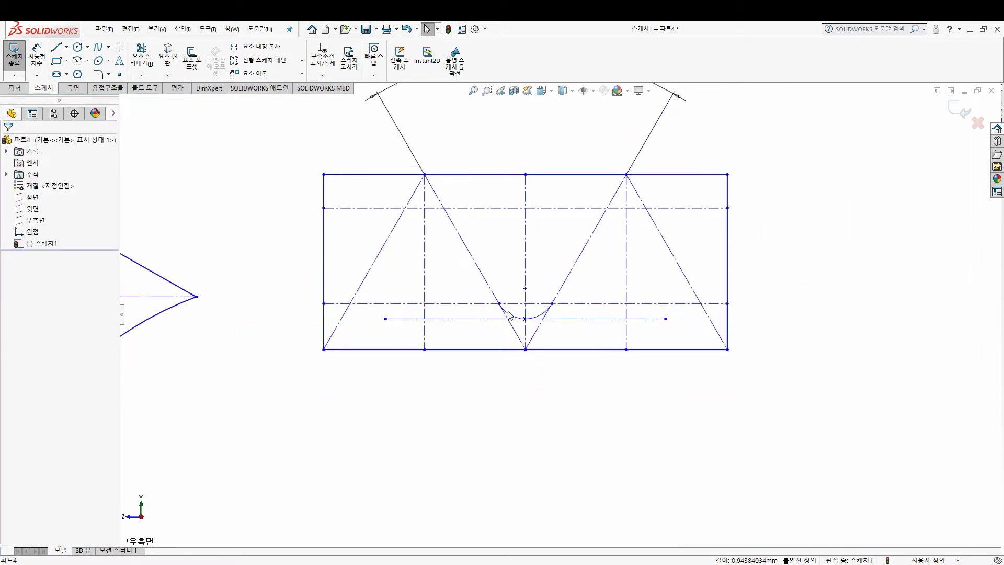
{"action": "left_click", "coordinate": [141, 77]}
{"action": "left_click", "coordinate": [135, 77]}
{"action": "left_click", "coordinate": [157, 99]}
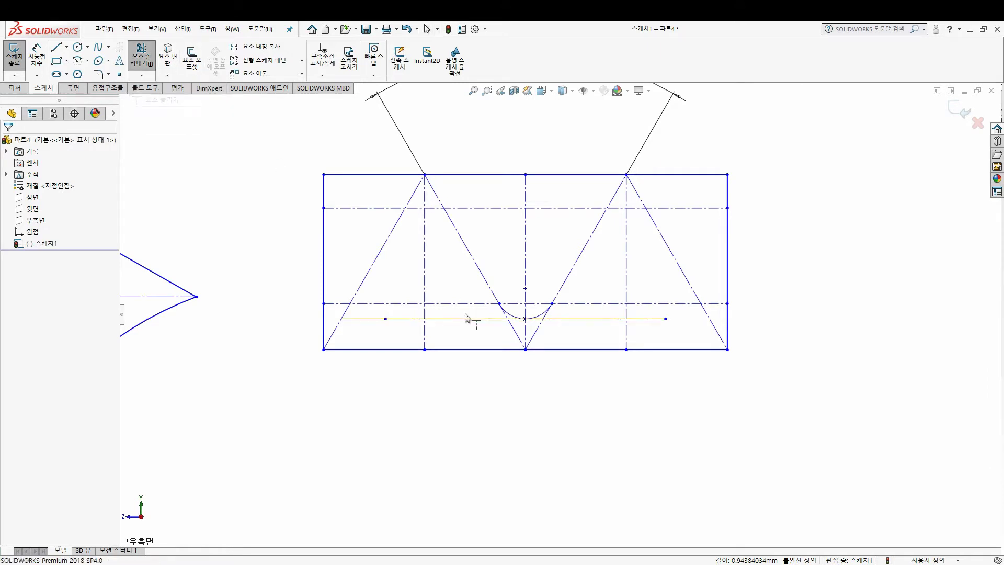
{"action": "left_click", "coordinate": [400, 320]}
{"action": "left_click", "coordinate": [529, 306]}
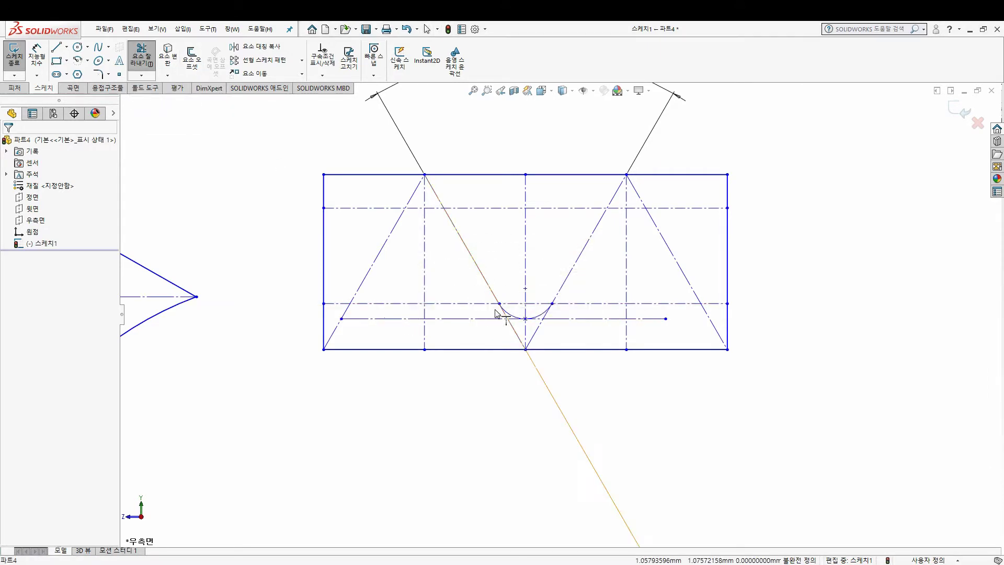
{"action": "left_click", "coordinate": [357, 321]}
{"action": "left_click", "coordinate": [647, 321]}
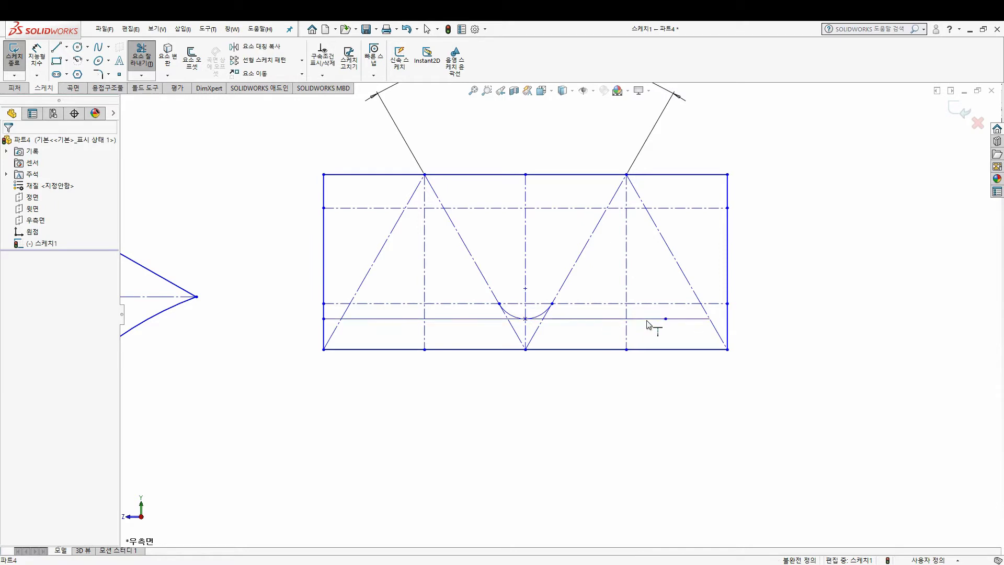
{"action": "left_click", "coordinate": [681, 321]}
{"action": "key", "text": "Escape"}
Step: Make the four rectangle edges construction lines, then pick the left crest for dimensioning
{"action": "left_click", "coordinate": [733, 314]}
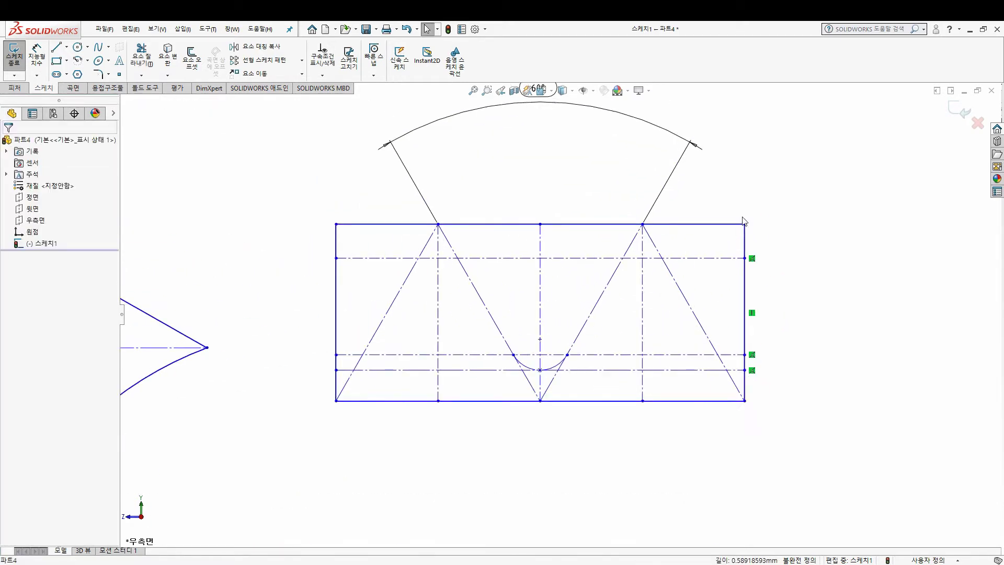
{"action": "left_click", "coordinate": [735, 224]}
{"action": "left_click", "coordinate": [744, 314], "text": "ctrl"}
{"action": "left_click", "coordinate": [622, 401], "text": "ctrl"}
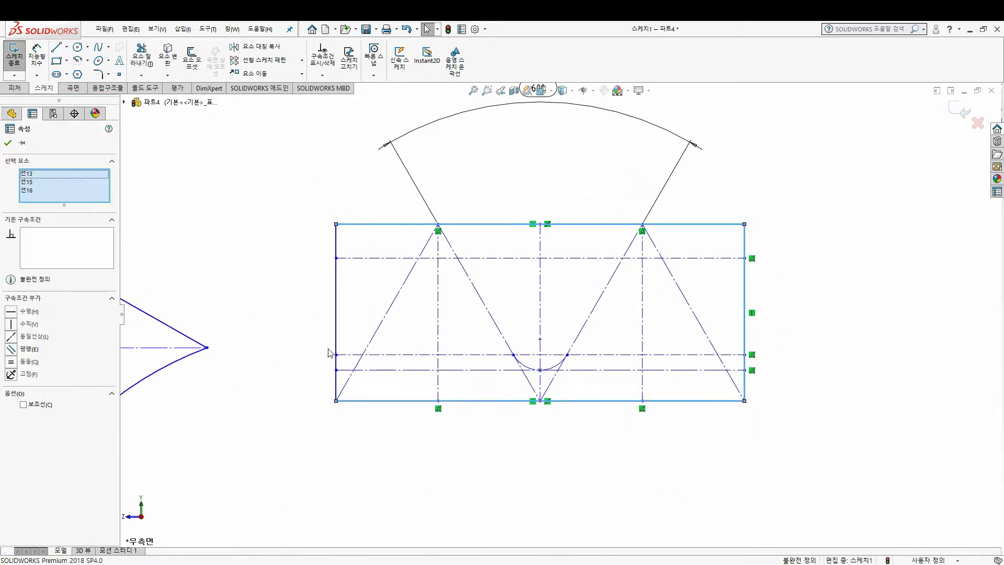
{"action": "left_click", "coordinate": [337, 332], "text": "ctrl"}
{"action": "left_click", "coordinate": [40, 408]}
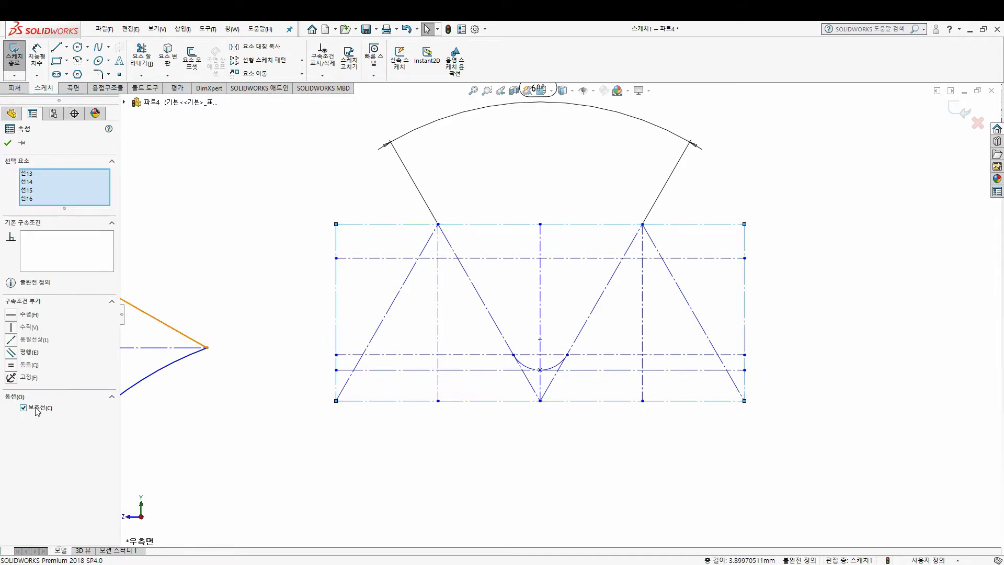
{"action": "key", "text": "Escape"}
{"action": "scroll", "coordinate": [529, 320], "scroll_direction": "up", "scroll_amount": 3}
{"action": "scroll", "coordinate": [586, 294], "scroll_direction": "down", "scroll_amount": 1}
{"action": "left_click", "coordinate": [36, 52]}
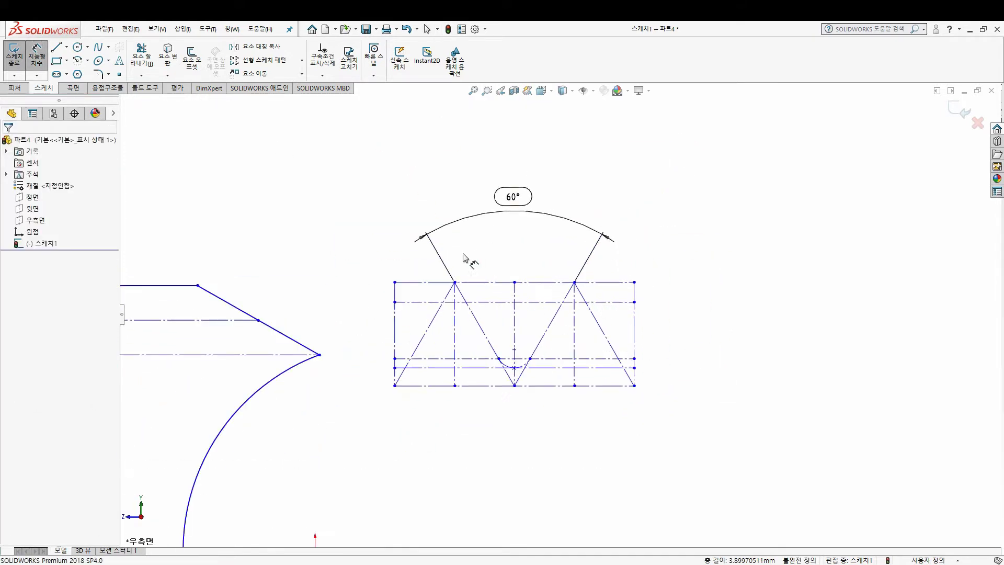
{"action": "left_click", "coordinate": [574, 283]}
Step: Set the crest-to-crest distance to 0.5 and label it as pitch P
{"action": "left_click", "coordinate": [519, 253]}
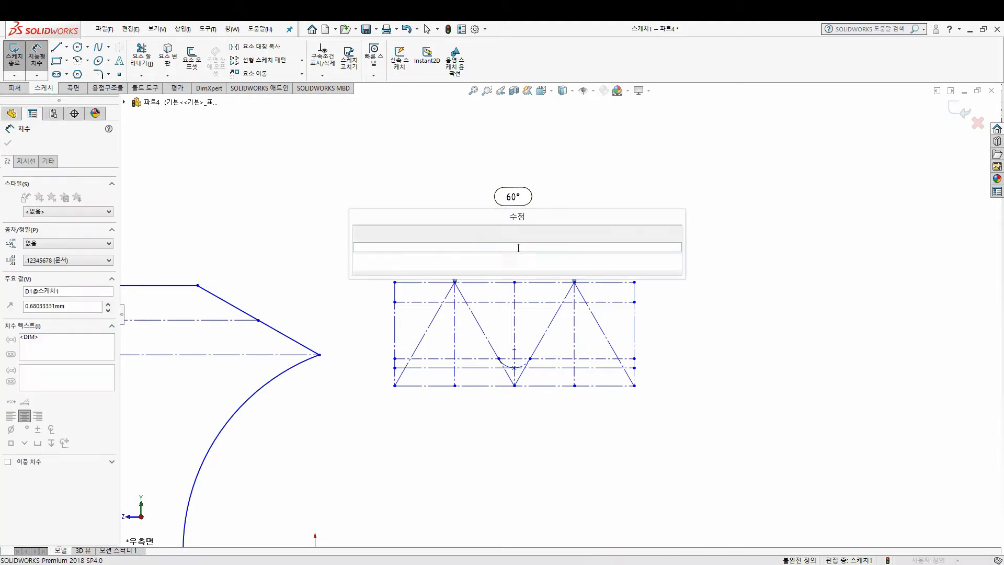
{"action": "type", "text": "0.5"}
{"action": "key", "text": "Return"}
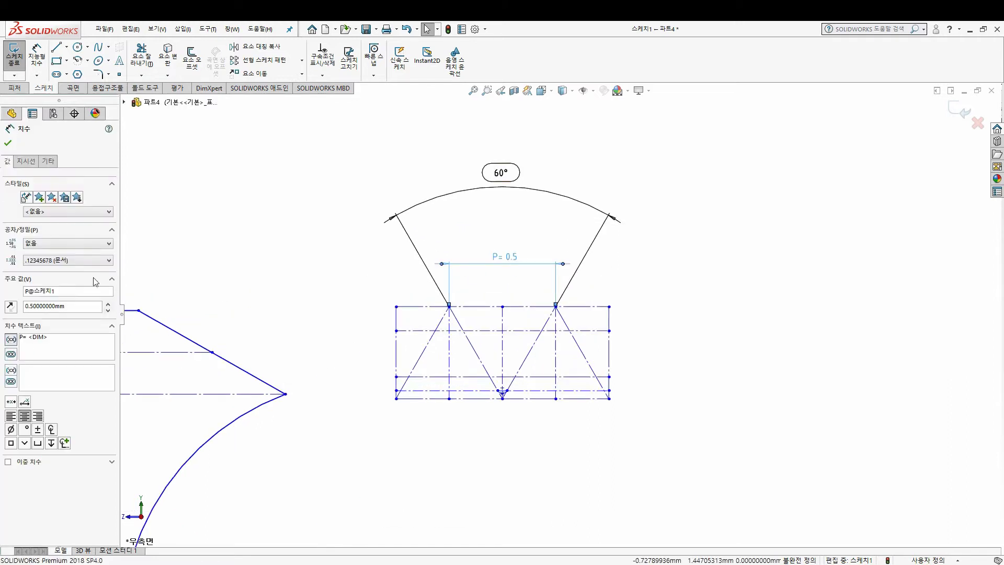
{"action": "left_click", "coordinate": [11, 338]}
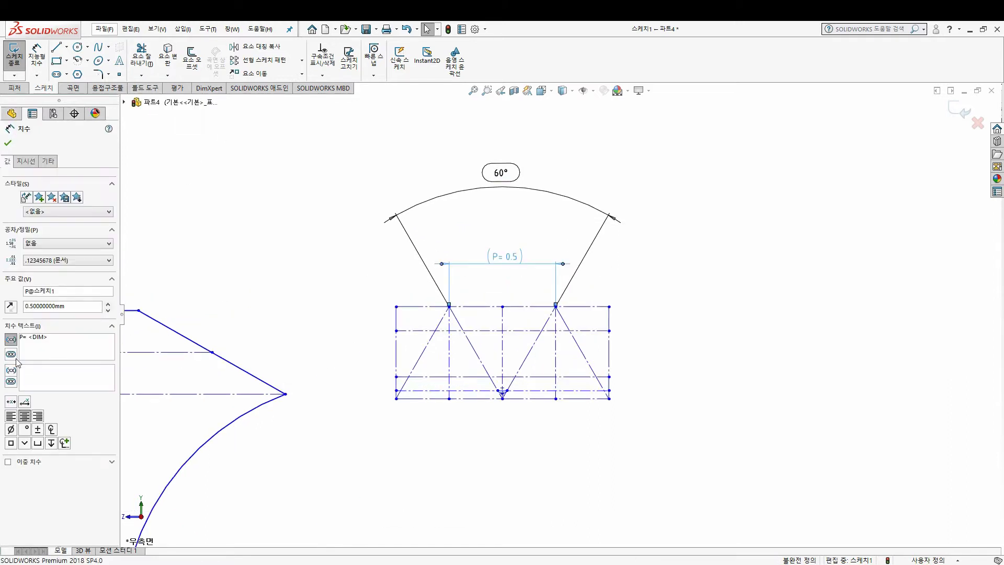
{"action": "left_click", "coordinate": [8, 142]}
{"action": "key", "text": "f"}
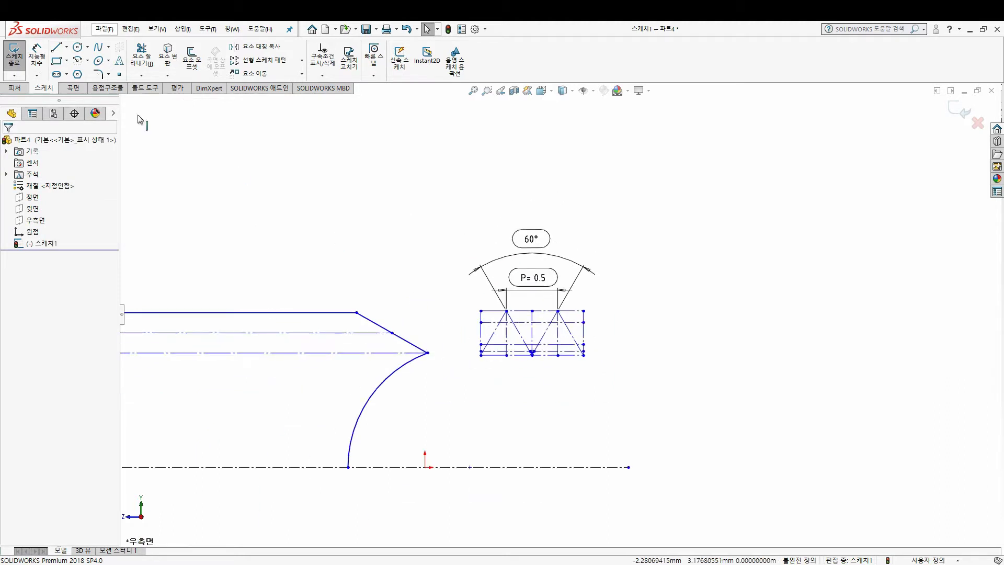
{"action": "left_click", "coordinate": [37, 53]}
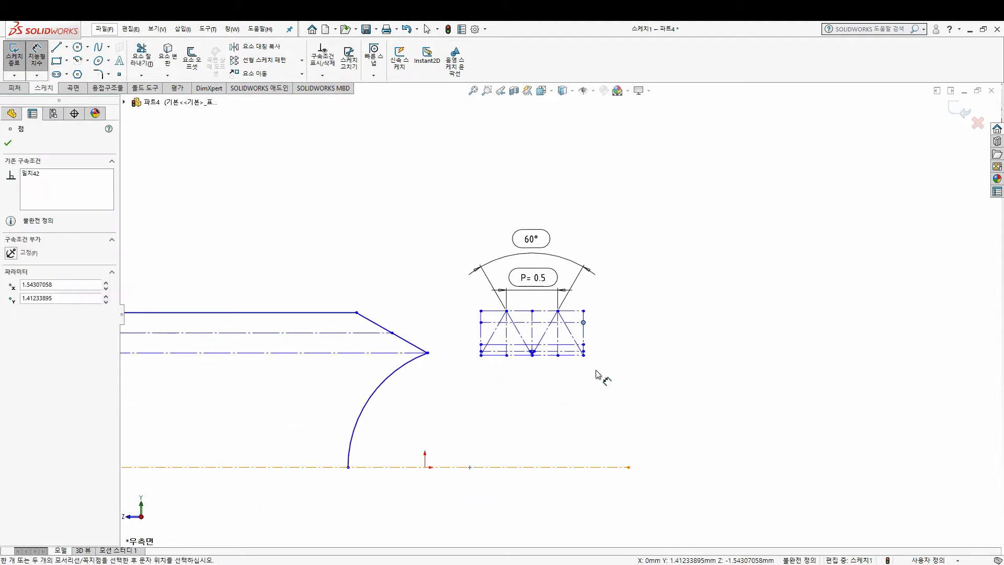
{"action": "key", "text": "Escape"}
Step: Add the 0.4330127 overall height dimension on the rectangle's right edge
{"action": "scroll", "coordinate": [575, 271], "scroll_direction": "down", "scroll_amount": 3}
{"action": "key", "text": "d"}
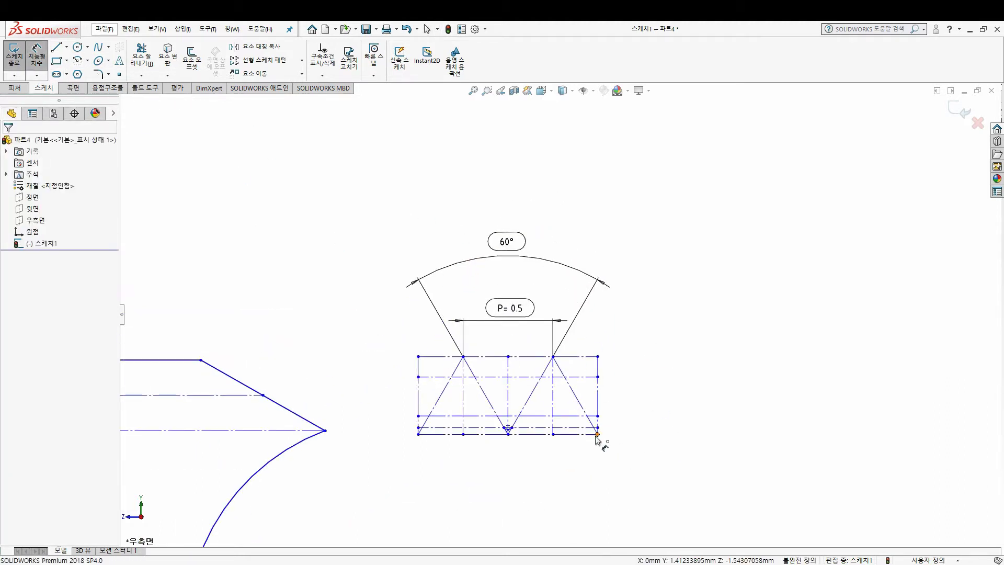
{"action": "left_click", "coordinate": [598, 433]}
{"action": "left_click", "coordinate": [597, 356]}
{"action": "left_click", "coordinate": [645, 397]}
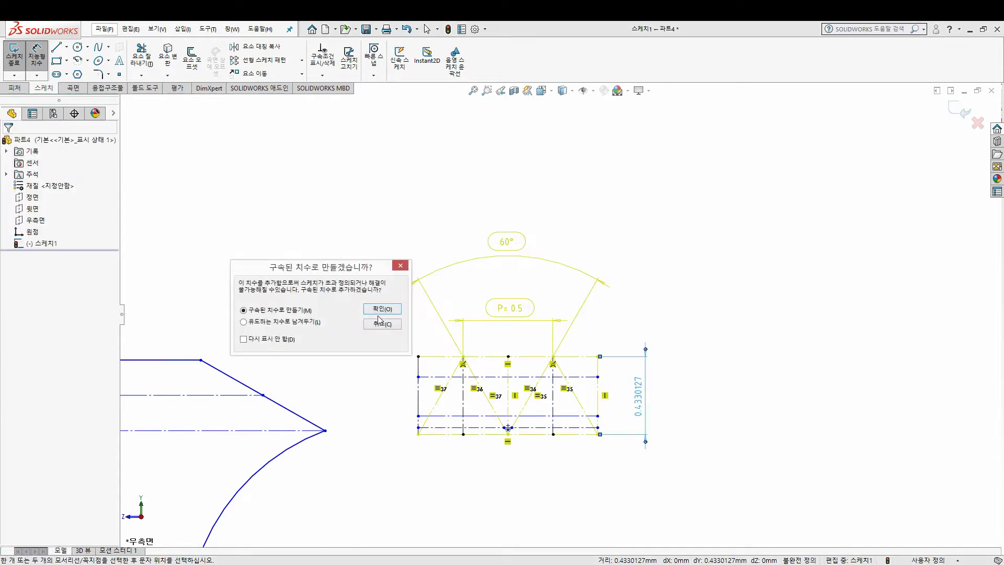
Step: Keep 0.4330127 as a driven height and dimension the lower offset as (1/4) of it (0.10825318)
{"action": "key", "text": "Return"}
{"action": "left_click", "coordinate": [37, 52]}
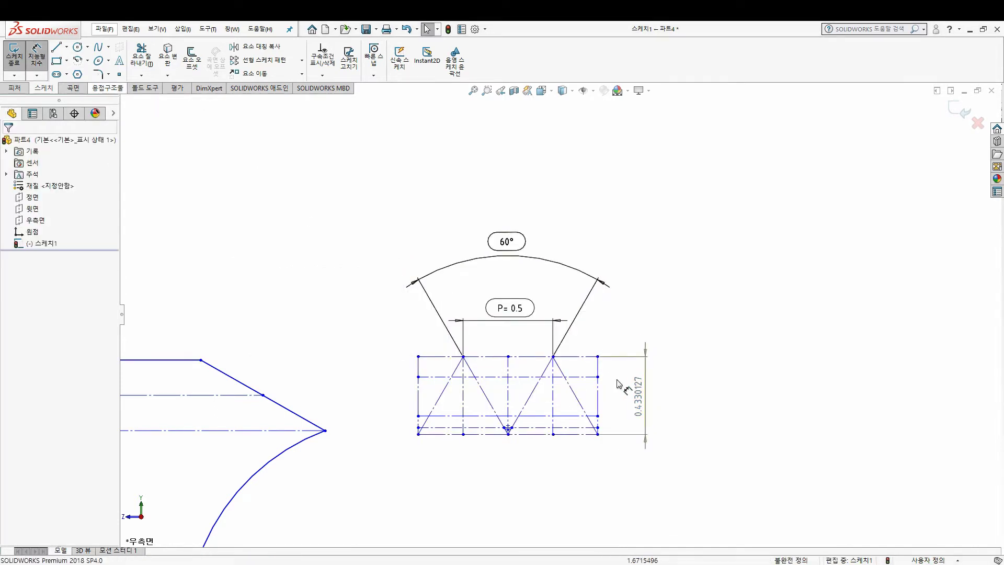
{"action": "left_click", "coordinate": [598, 434]}
{"action": "scroll", "coordinate": [599, 433], "scroll_direction": "down", "scroll_amount": 1}
{"action": "scroll", "coordinate": [591, 426], "scroll_direction": "down", "scroll_amount": 1}
{"action": "scroll", "coordinate": [585, 421], "scroll_direction": "down", "scroll_amount": 1}
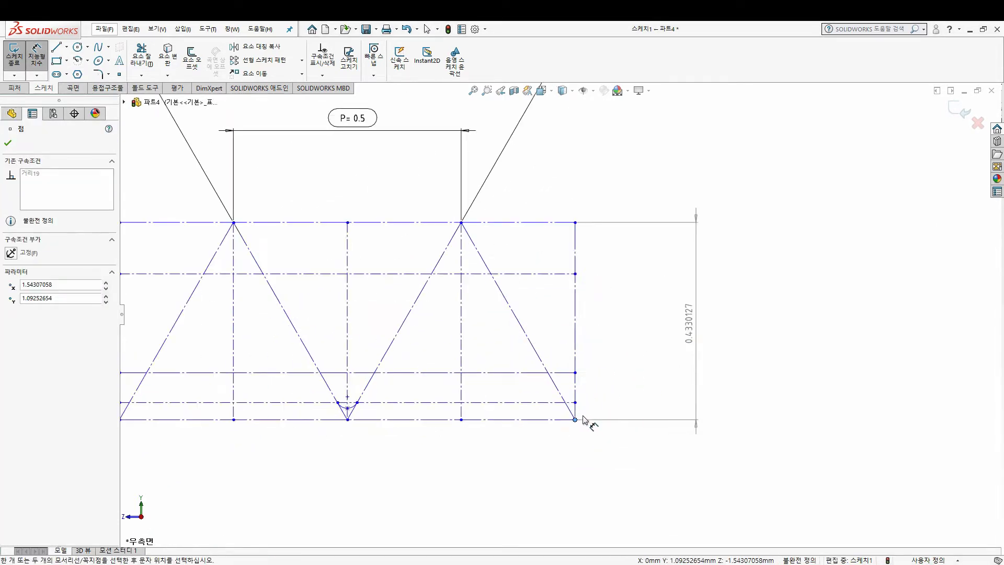
{"action": "left_click", "coordinate": [574, 403]}
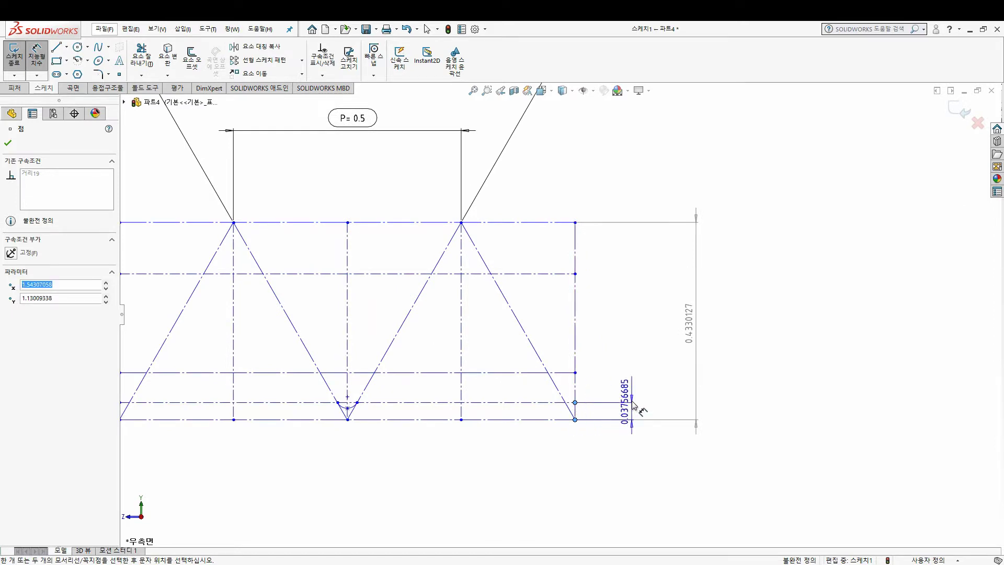
{"action": "left_click", "coordinate": [636, 400]}
{"action": "type", "text": "="}
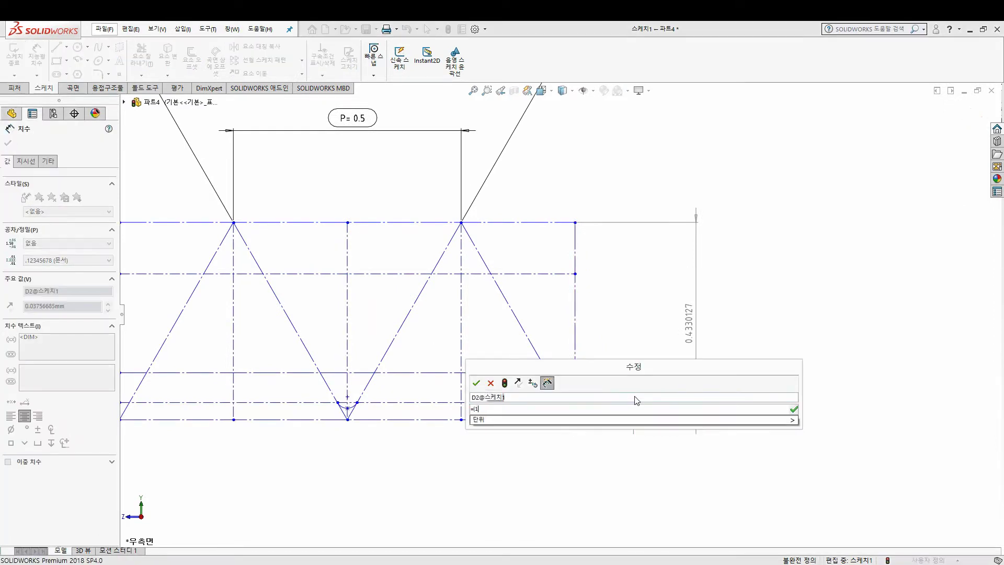
{"action": "type", "text": "(1/4)*"}
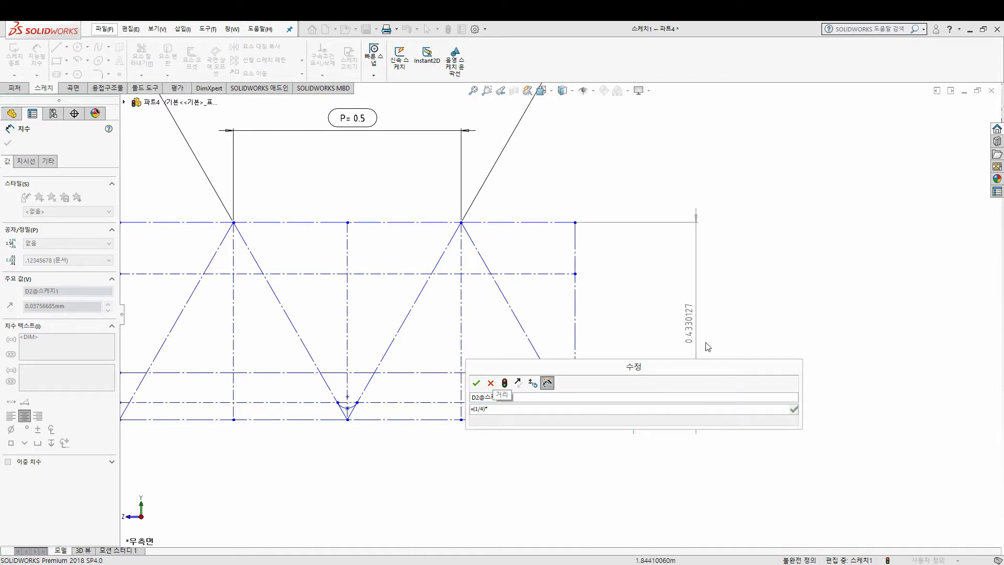
{"action": "left_click", "coordinate": [690, 326]}
{"action": "left_click", "coordinate": [477, 383]}
{"action": "key", "text": "Escape"}
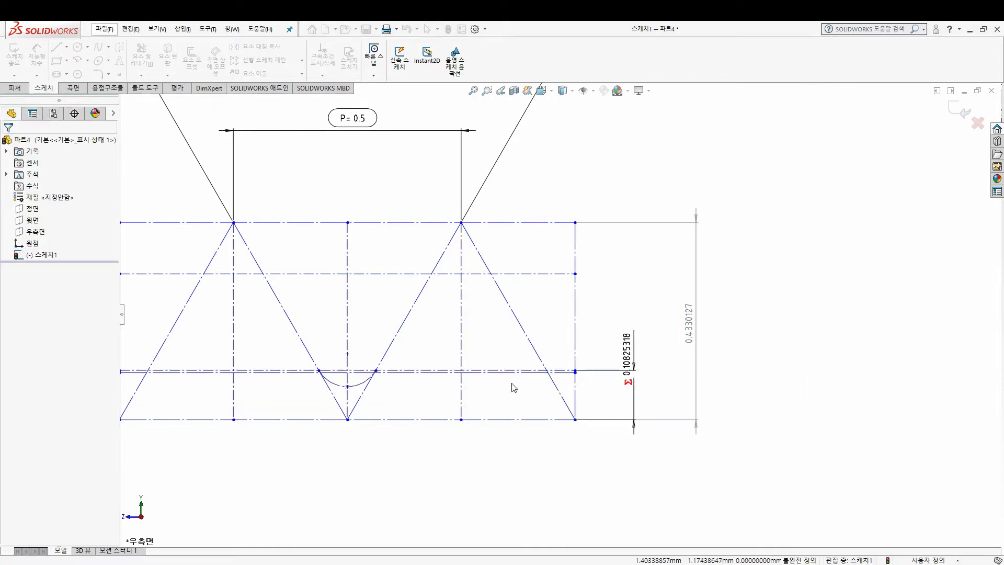
Step: Make the horizontal construction line pass through the arc's bottom point
{"action": "left_click", "coordinate": [576, 391]}
{"action": "left_click_drag", "start_coordinate": [576, 391], "coordinate": [578, 403]}
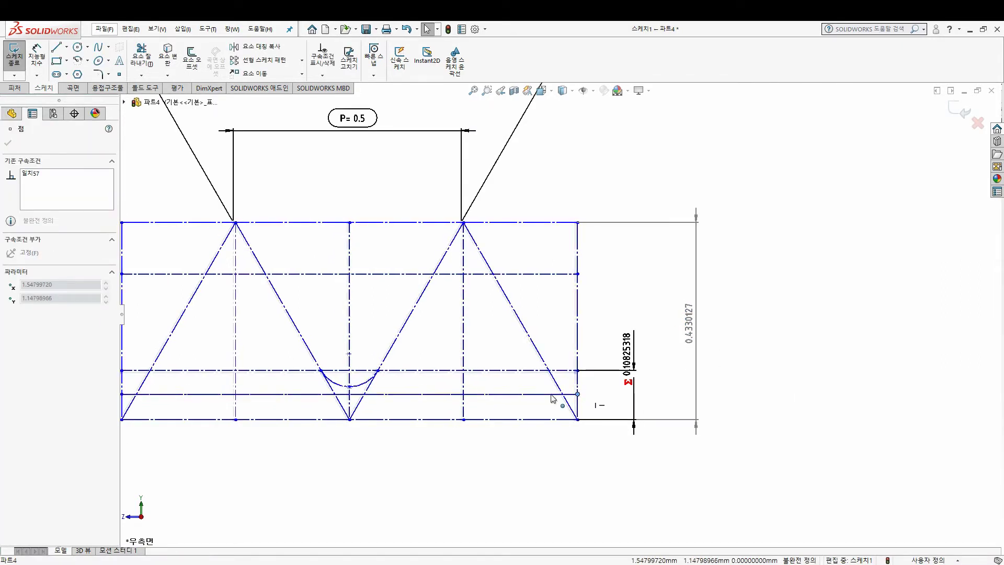
{"action": "left_click", "coordinate": [350, 386]}
{"action": "left_click", "coordinate": [396, 395], "text": "ctrl"}
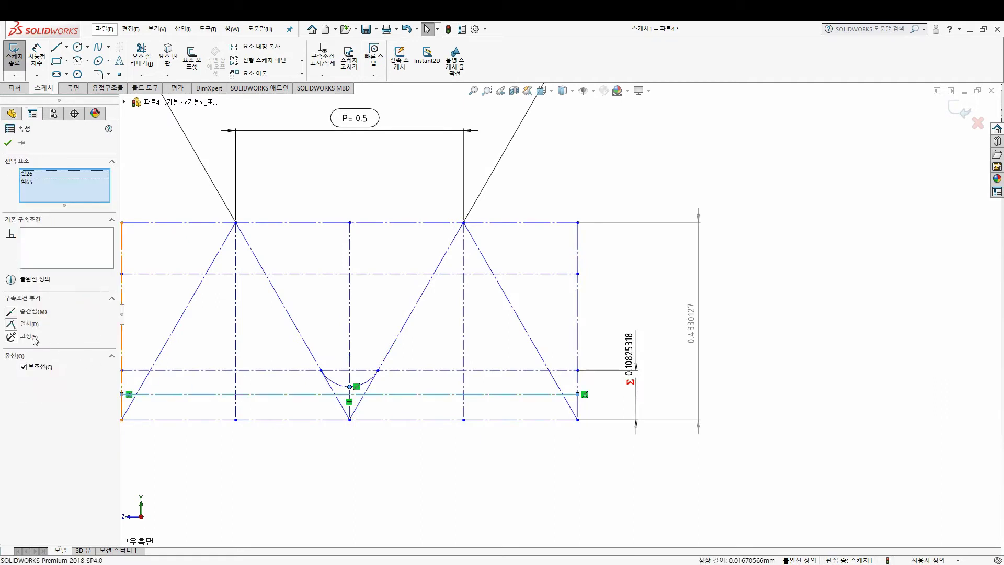
{"action": "left_click", "coordinate": [34, 328]}
{"action": "scroll", "coordinate": [348, 127], "scroll_direction": "up", "scroll_amount": 1}
{"action": "scroll", "coordinate": [348, 127], "scroll_direction": "up", "scroll_amount": 2}
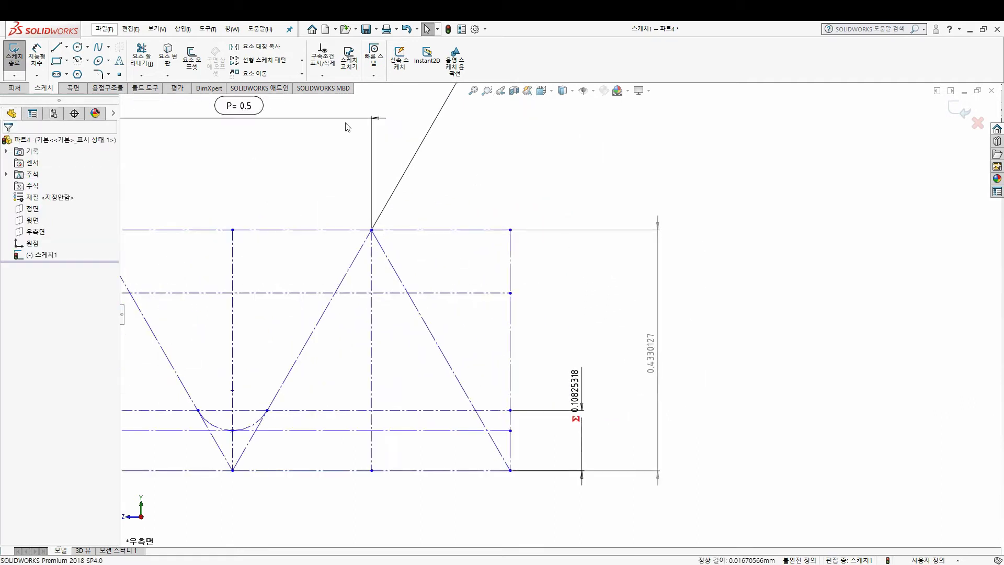
Step: Dimension the top-right offset as (1/8)*0.4330127 (0.05412659) and reposition the thread construction
{"action": "left_click", "coordinate": [36, 54]}
{"action": "left_click", "coordinate": [509, 292]}
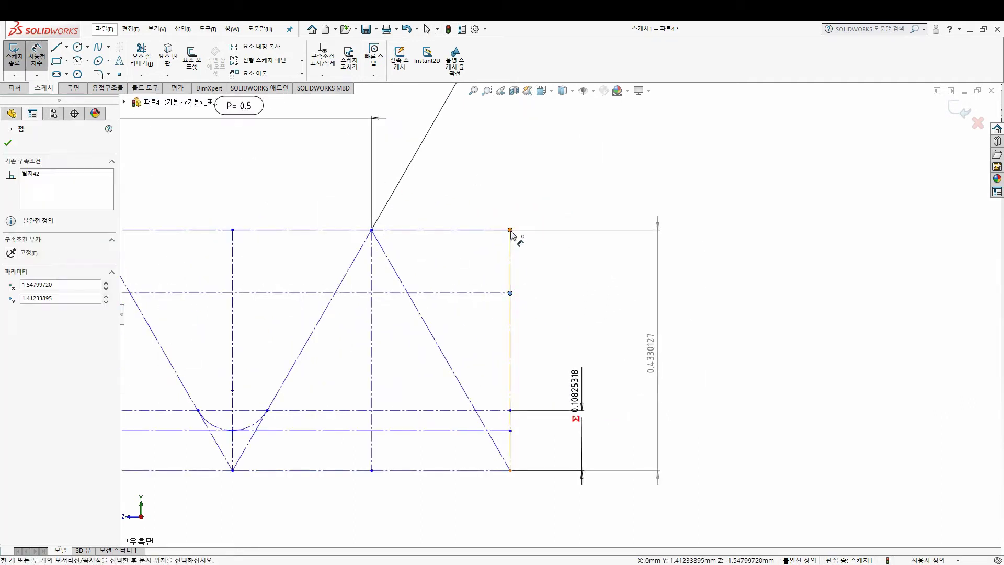
{"action": "left_click", "coordinate": [509, 230]}
{"action": "left_click", "coordinate": [574, 251]}
{"action": "type", "text": "="}
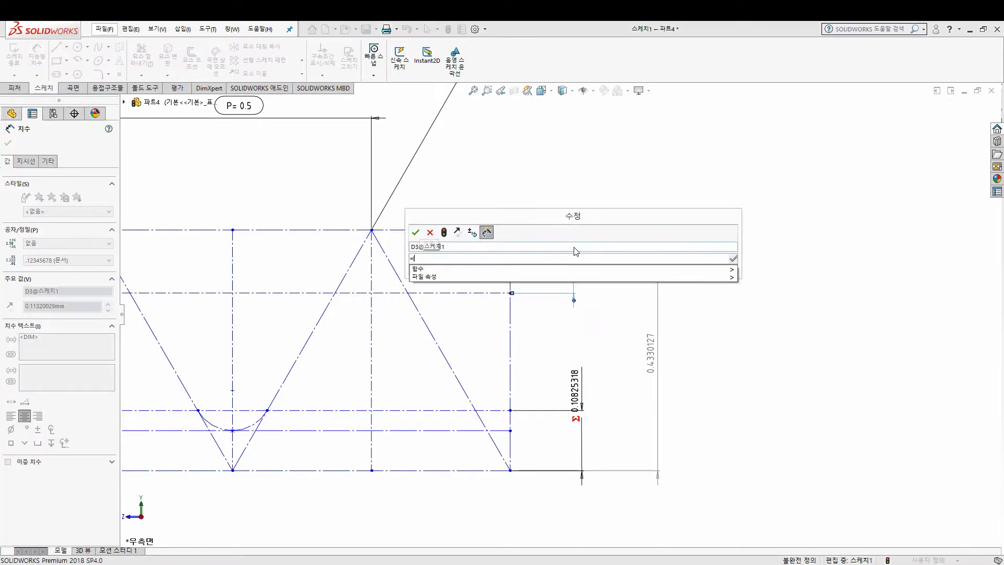
{"action": "type", "text": "(1/8)*"}
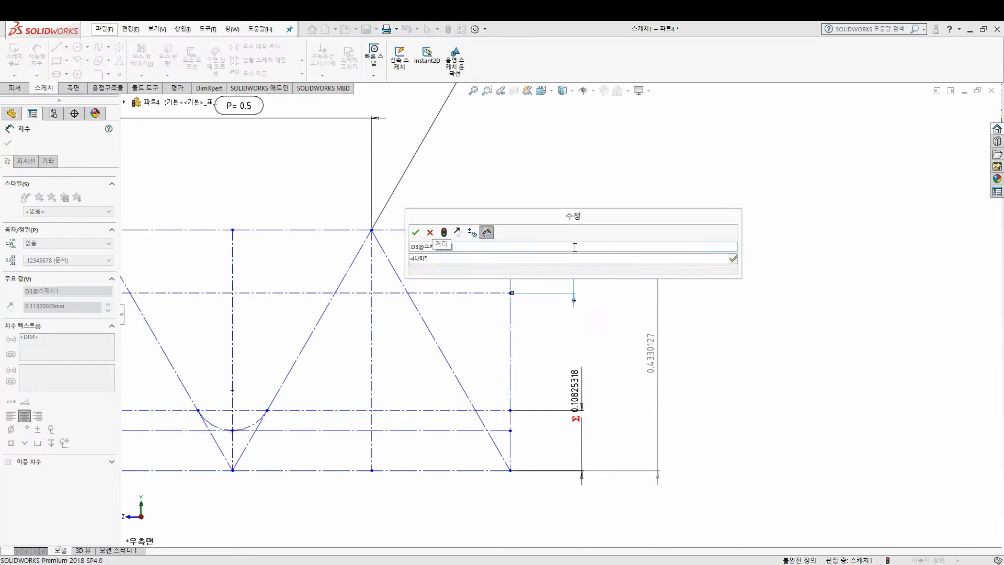
{"action": "left_click", "coordinate": [651, 353]}
{"action": "left_click", "coordinate": [416, 232]}
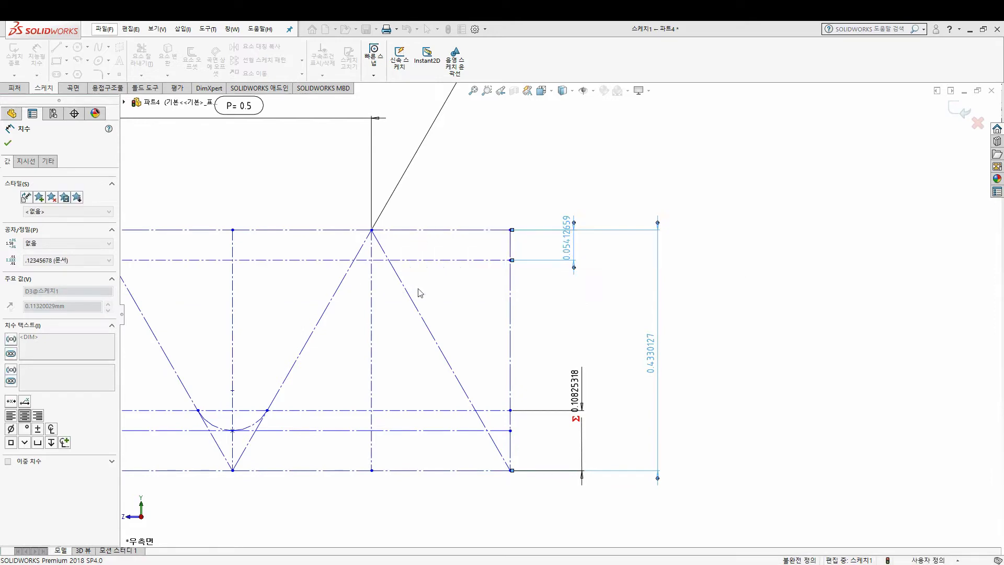
{"action": "key", "text": "Escape"}
{"action": "key", "text": "f"}
{"action": "left_click_drag", "start_coordinate": [334, 268], "coordinate": [446, 312]}
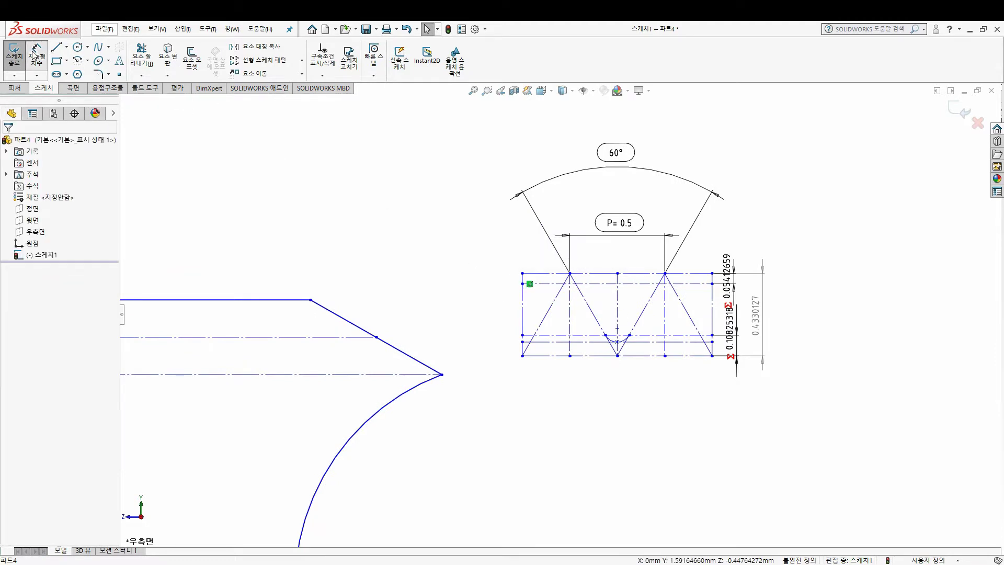
Step: Dimension the thread point 3 mm from the centreline, labelled 'd = M3'
{"action": "left_click", "coordinate": [37, 55]}
{"action": "left_click", "coordinate": [712, 284]}
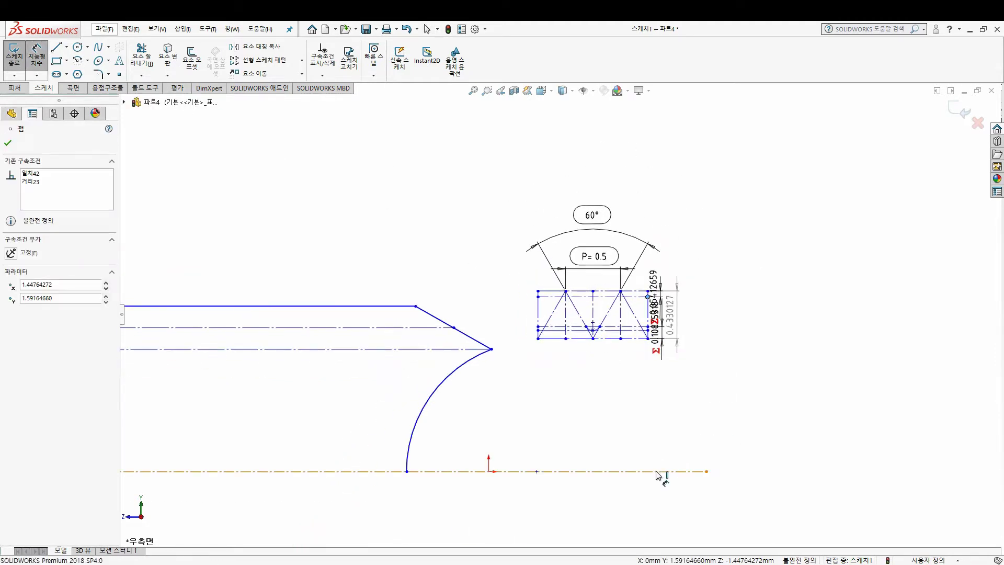
{"action": "left_click", "coordinate": [661, 471]}
{"action": "left_click", "coordinate": [775, 476]}
{"action": "type", "text": "3.00000000mm"}
{"action": "key", "text": "Return"}
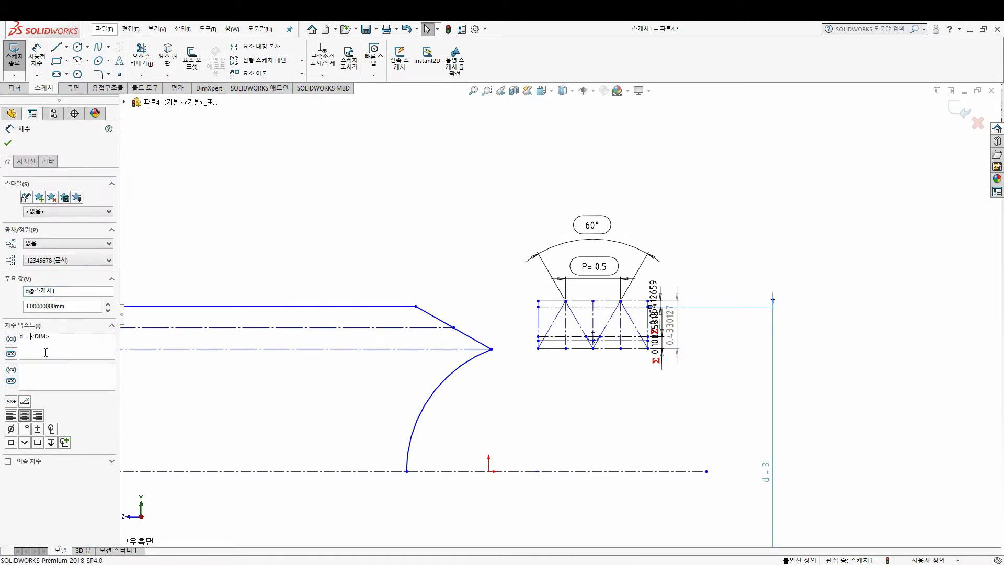
{"action": "left_click", "coordinate": [8, 143]}
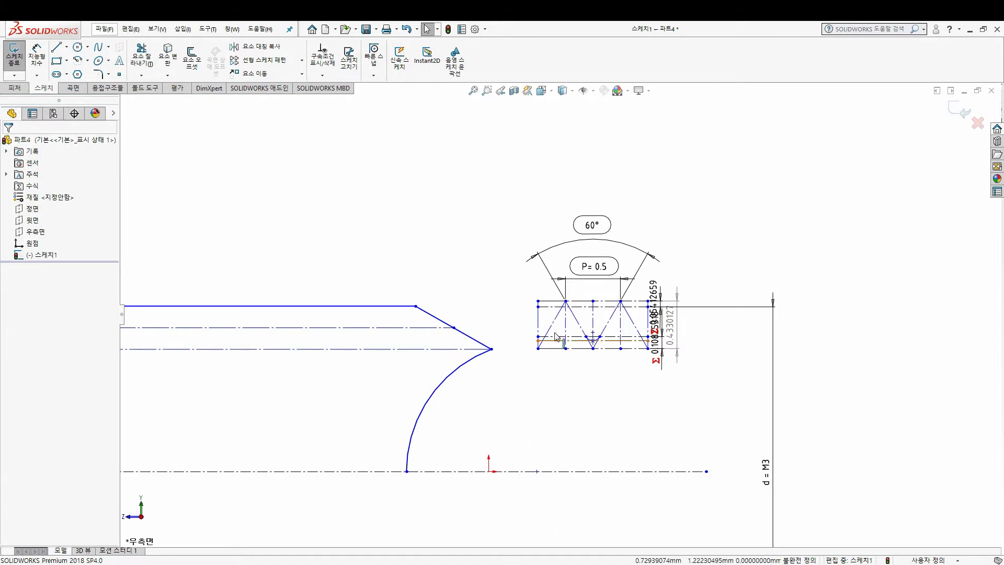
Step: Try levelling the profile's top endpoint with the thread corner point, then undo the conflicting relation
{"action": "scroll", "coordinate": [441, 344], "scroll_direction": "down", "scroll_amount": 2}
{"action": "left_click", "coordinate": [410, 297]}
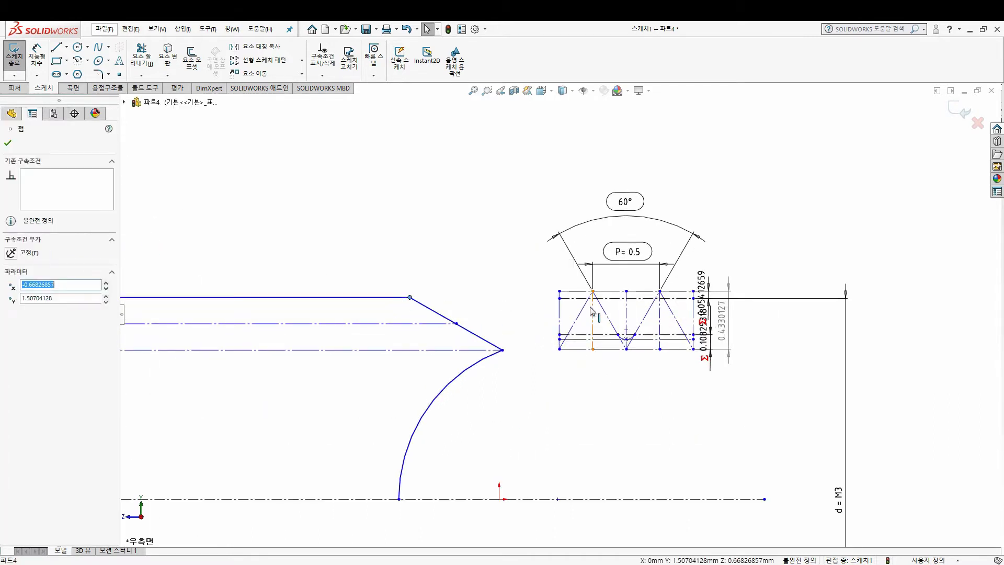
{"action": "left_click", "coordinate": [560, 298], "text": "ctrl"}
{"action": "left_click", "coordinate": [23, 313]}
{"action": "left_click", "coordinate": [411, 334]}
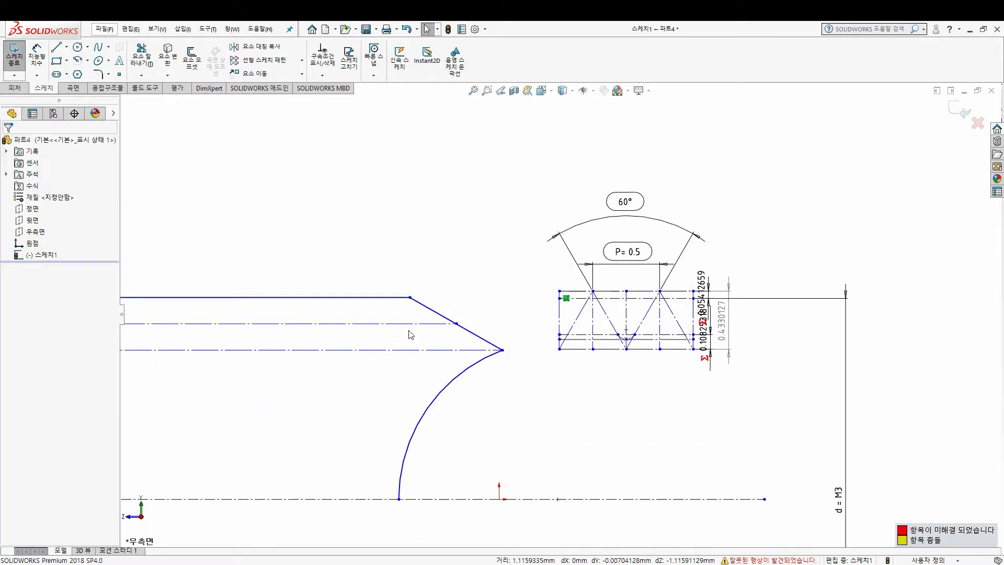
{"action": "left_click", "coordinate": [410, 32]}
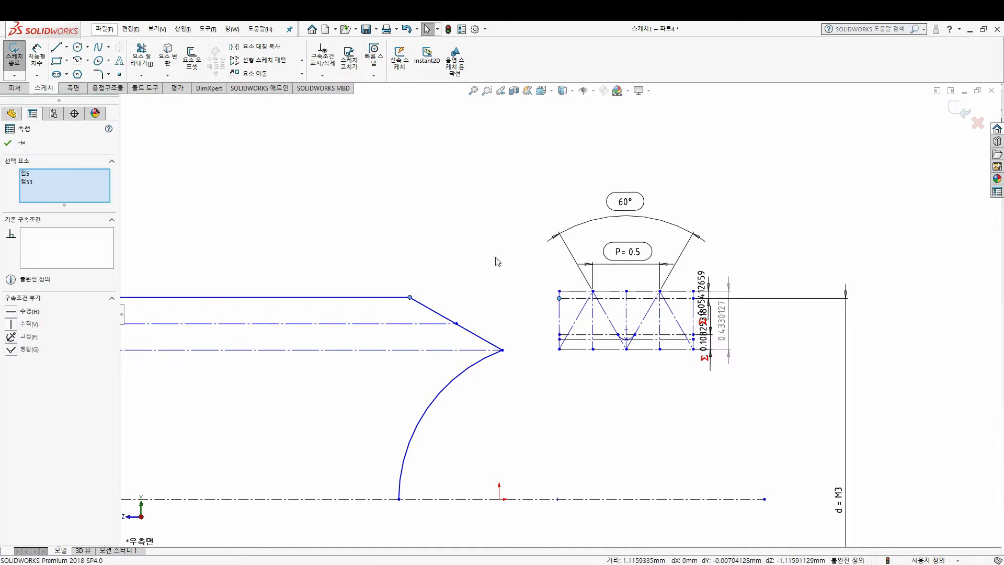
Step: Try dragging the profile endpoint toward the thread construction, then undo the move
{"action": "left_click", "coordinate": [390, 297]}
{"action": "scroll", "coordinate": [395, 322], "scroll_direction": "up", "scroll_amount": 3}
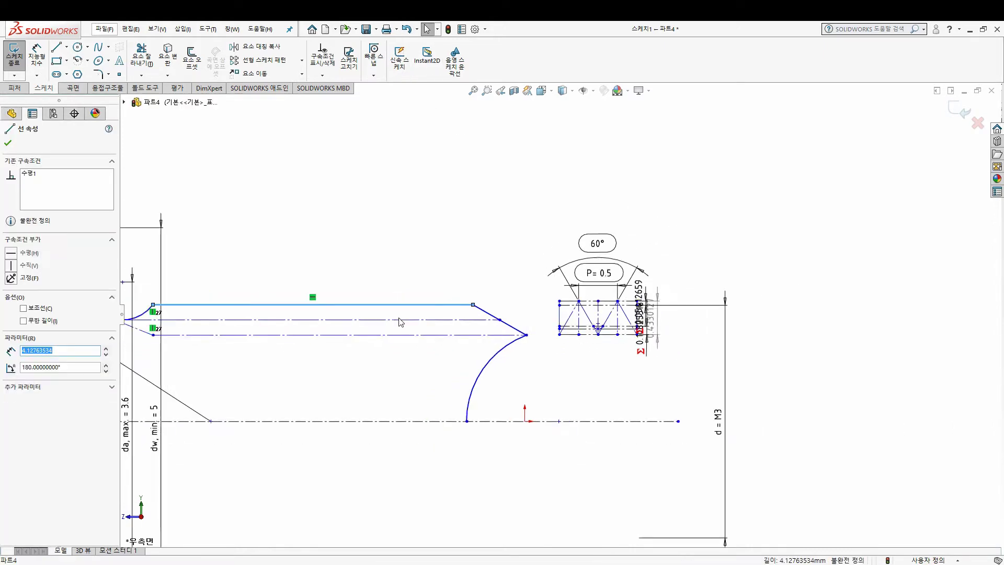
{"action": "scroll", "coordinate": [395, 322], "scroll_direction": "down", "scroll_amount": 2}
{"action": "left_click", "coordinate": [708, 314]}
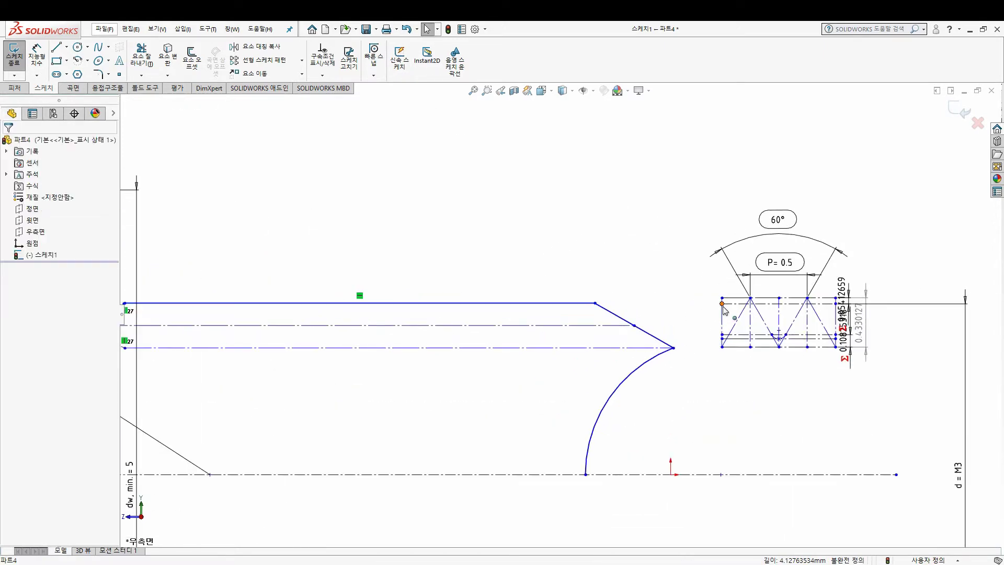
{"action": "left_click_drag", "start_coordinate": [602, 312], "coordinate": [615, 315]}
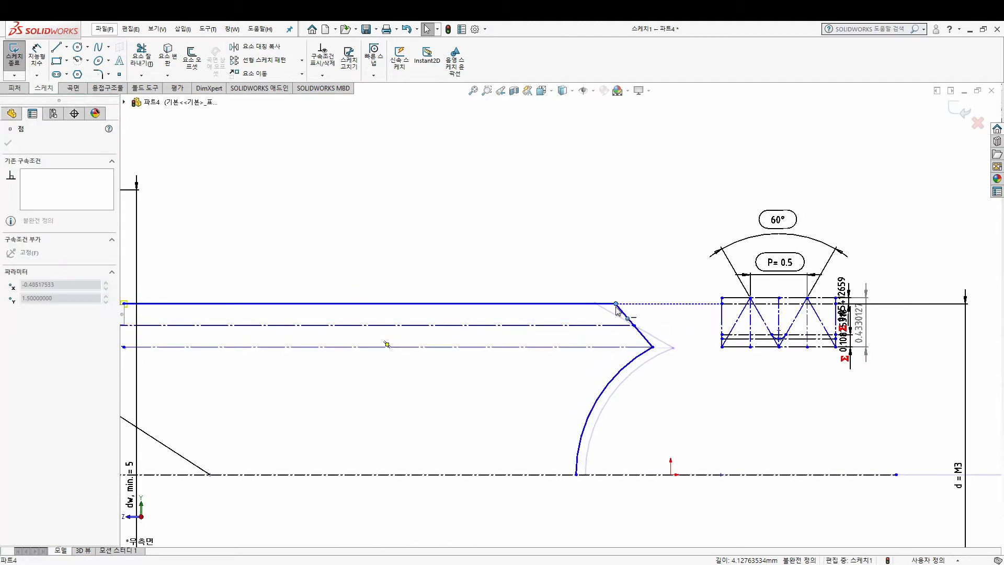
{"action": "key", "text": "ctrl+z"}
Step: Delete the conflicting horizontal relation on the thread corner point so the sketch solves
{"action": "left_click", "coordinate": [722, 303]}
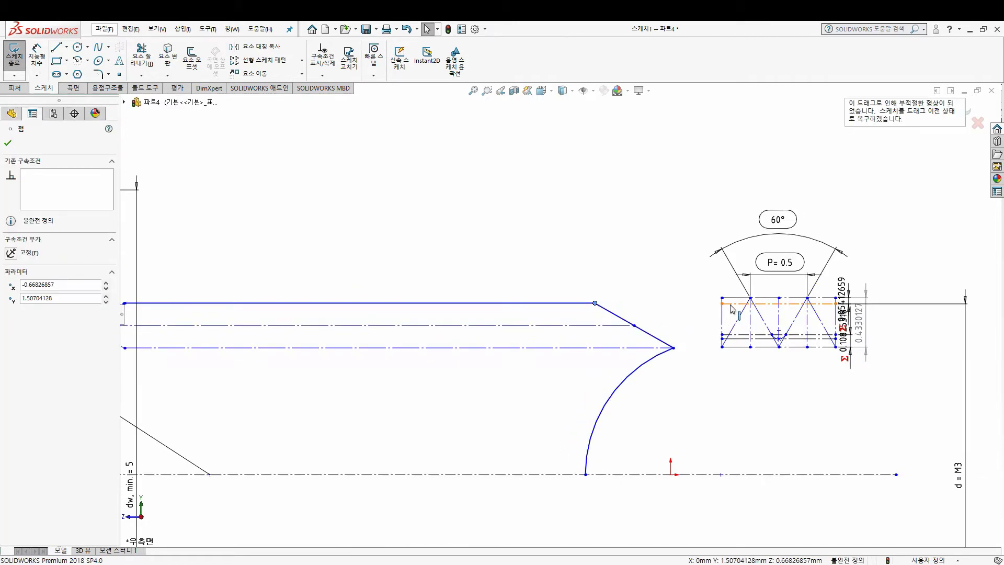
{"action": "left_click", "coordinate": [14, 313]}
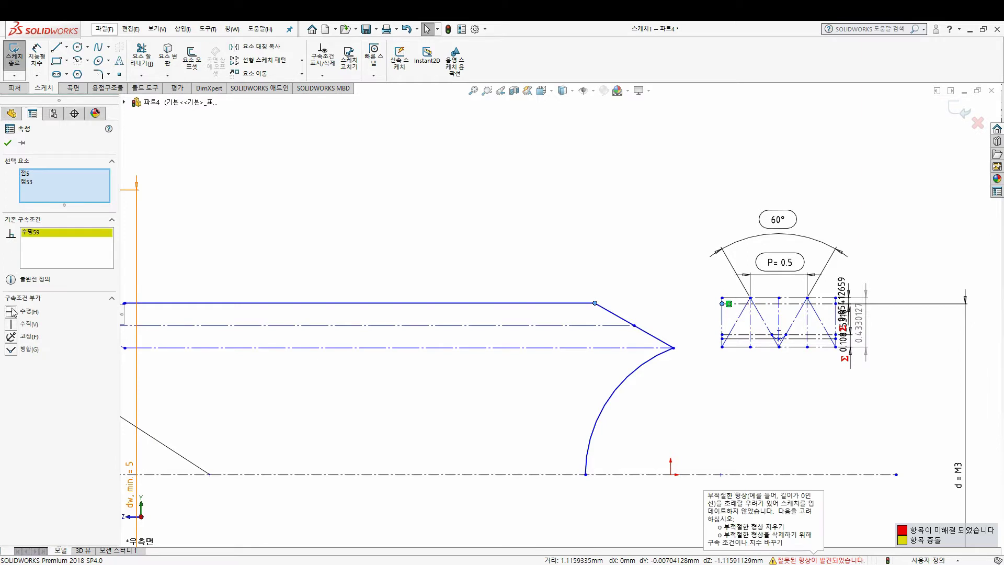
{"action": "key", "text": "Delete"}
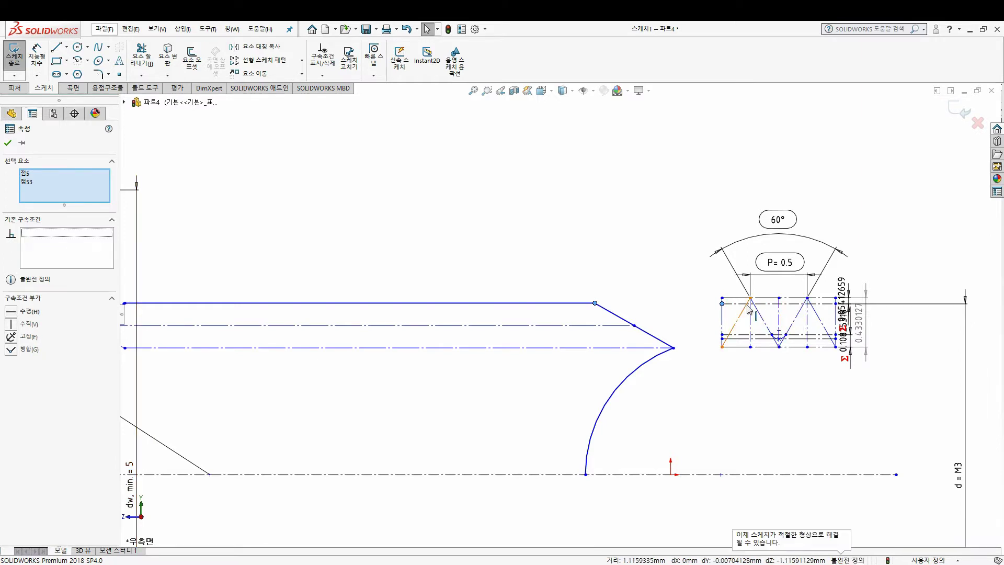
{"action": "scroll", "coordinate": [825, 335], "scroll_direction": "down", "scroll_amount": 2}
{"action": "key", "text": "Escape"}
{"action": "left_click_drag", "start_coordinate": [650, 281], "coordinate": [636, 281]}
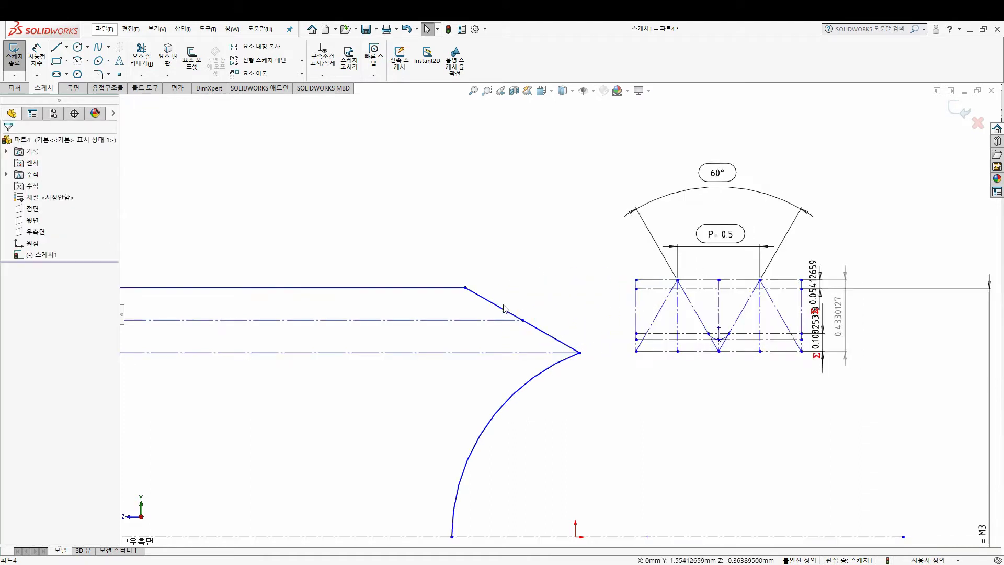
Step: Make the top line collinear with the thread line, delete the conflicting Collinear relation, and reposition the profile
{"action": "left_click", "coordinate": [451, 288]}
{"action": "left_click", "coordinate": [644, 291], "text": "ctrl"}
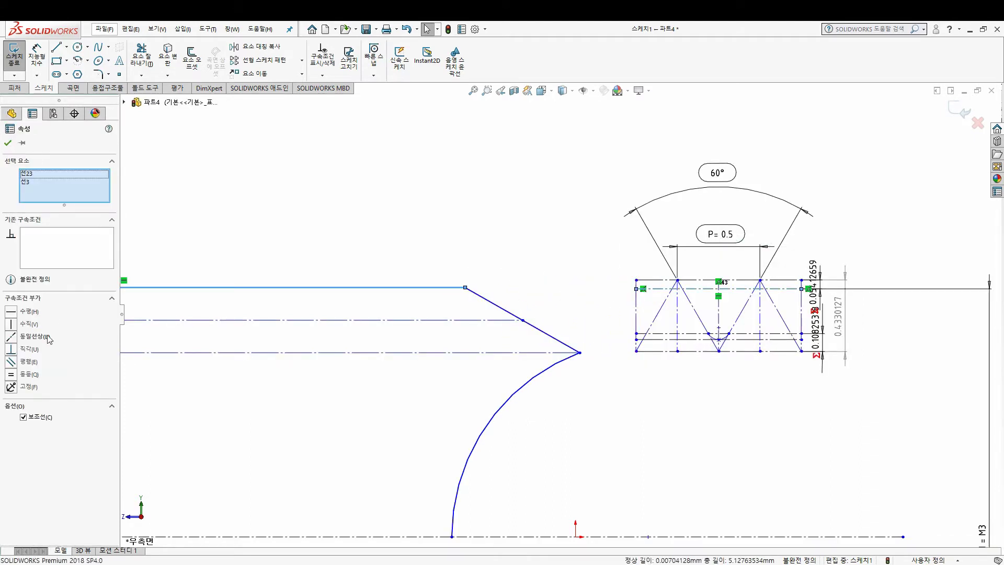
{"action": "left_click", "coordinate": [12, 338]}
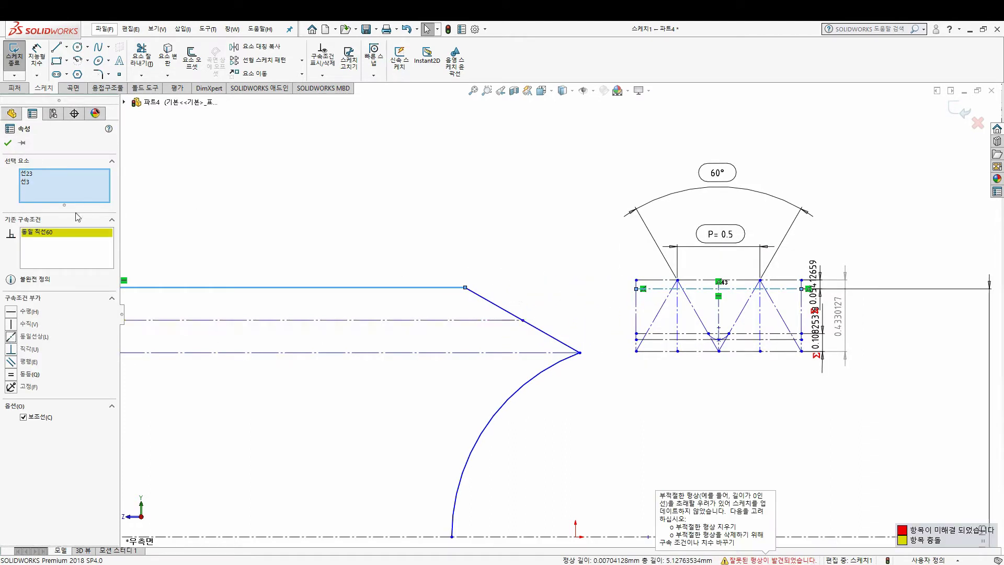
{"action": "left_click", "coordinate": [43, 235]}
{"action": "key", "text": "Delete"}
{"action": "scroll", "coordinate": [546, 291], "scroll_direction": "up", "scroll_amount": 2}
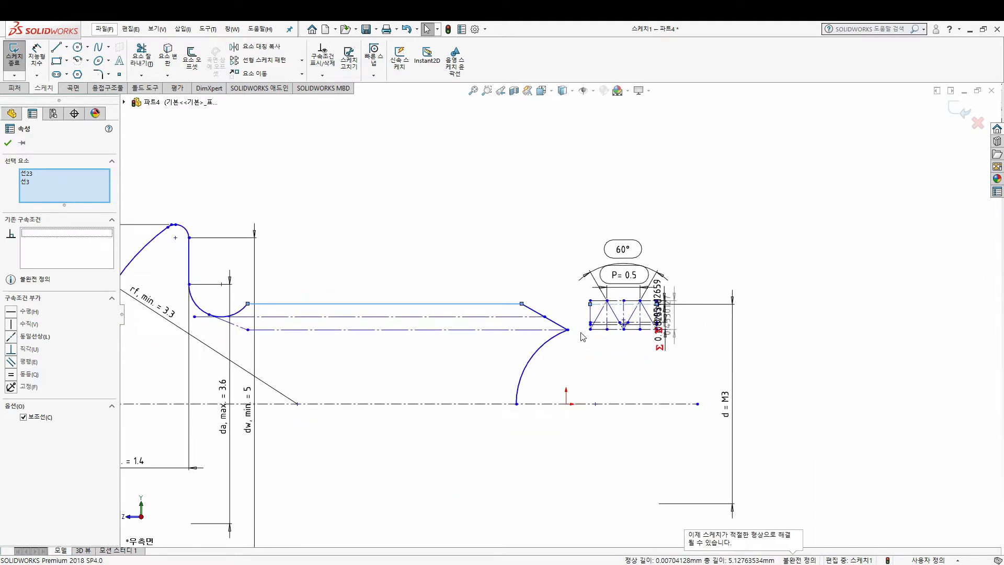
{"action": "left_click_drag", "start_coordinate": [566, 327], "coordinate": [574, 343]}
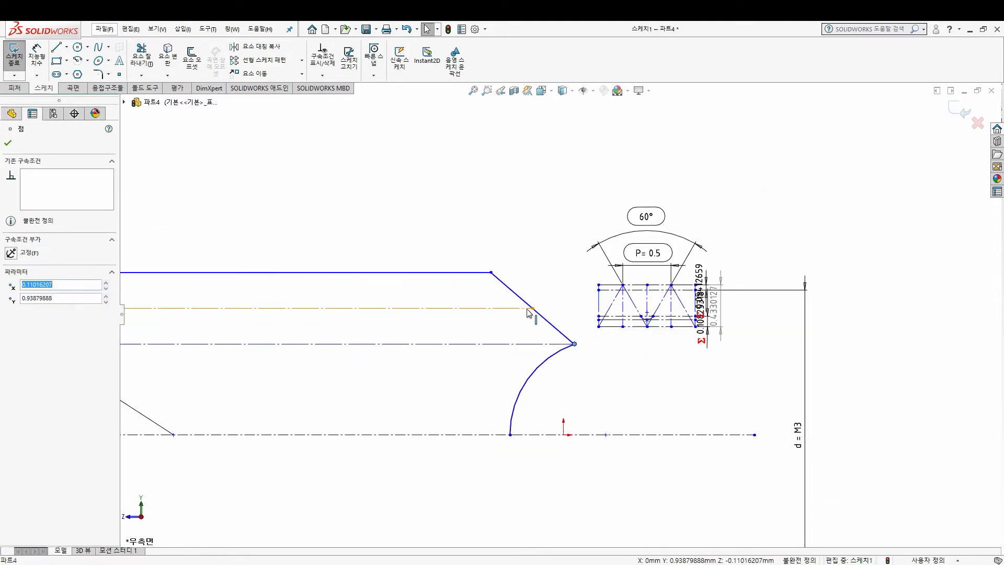
{"action": "left_click_drag", "start_coordinate": [531, 321], "coordinate": [353, 344]}
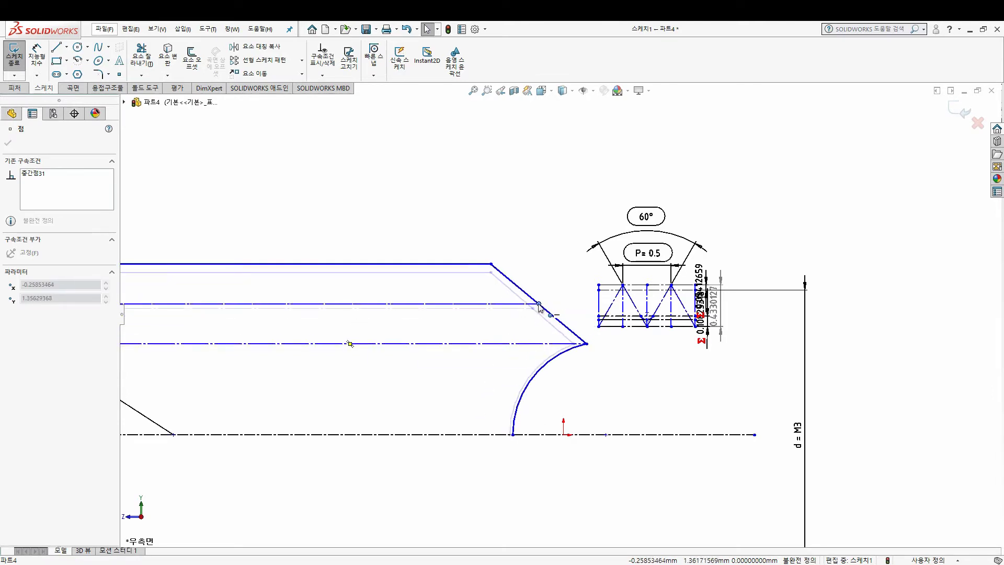
{"action": "left_click_drag", "start_coordinate": [542, 308], "coordinate": [542, 308]}
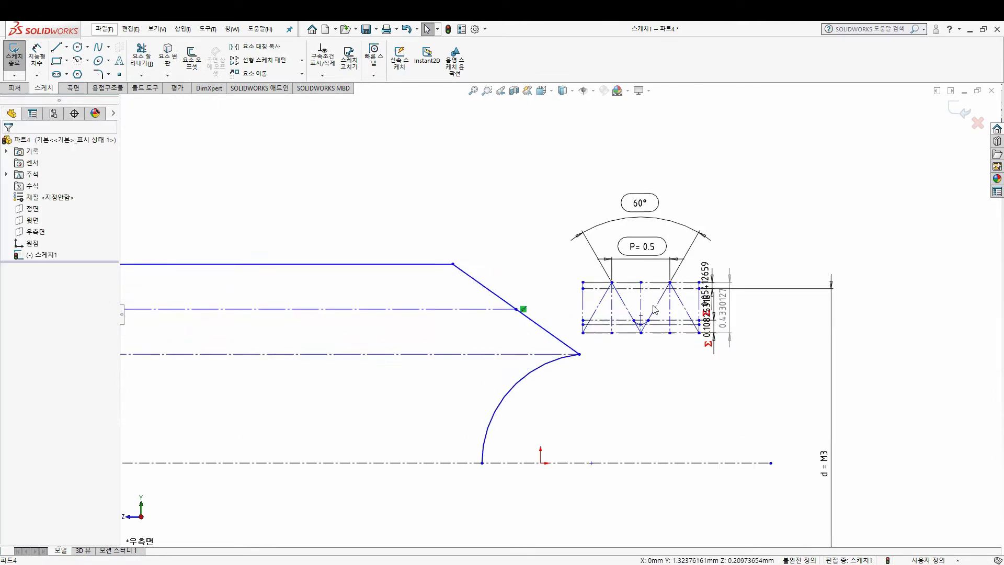
Step: Add a construction point on the thread's left edge, level with the chamfer-line point
{"action": "left_click", "coordinate": [56, 47]}
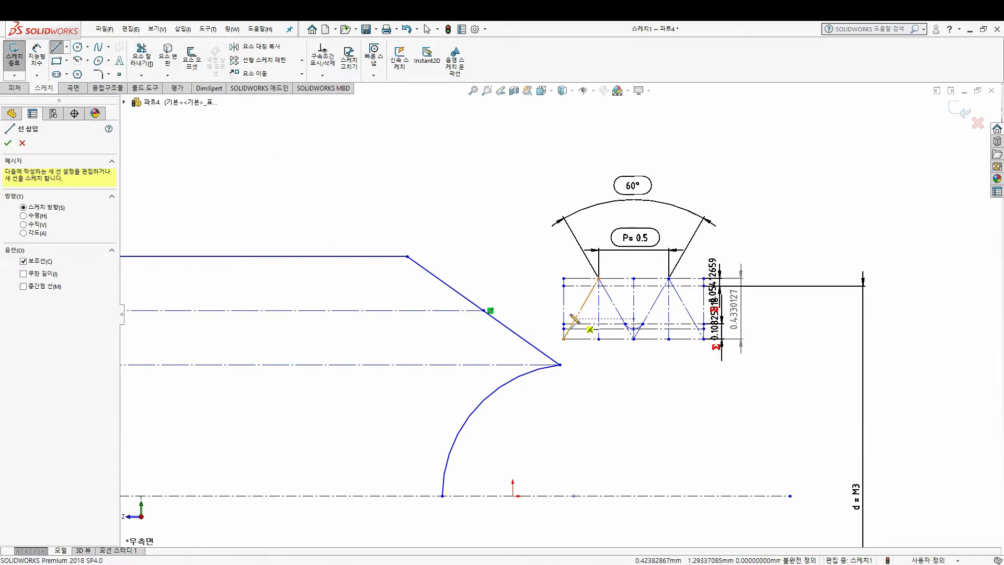
{"action": "left_click_drag", "start_coordinate": [563, 308], "coordinate": [704, 309]}
{"action": "key", "text": "Escape"}
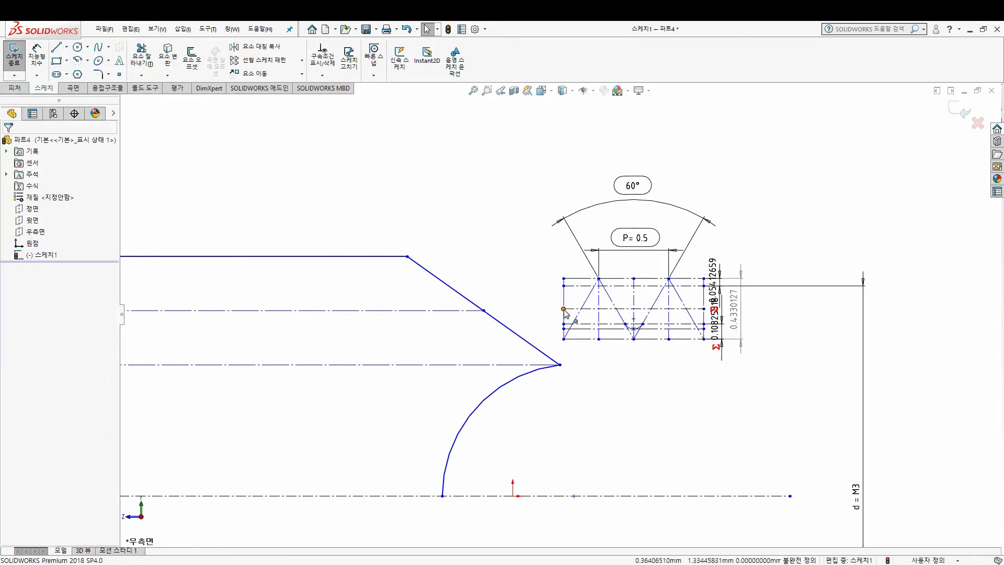
{"action": "left_click", "coordinate": [484, 310]}
{"action": "left_click", "coordinate": [484, 310], "text": "ctrl"}
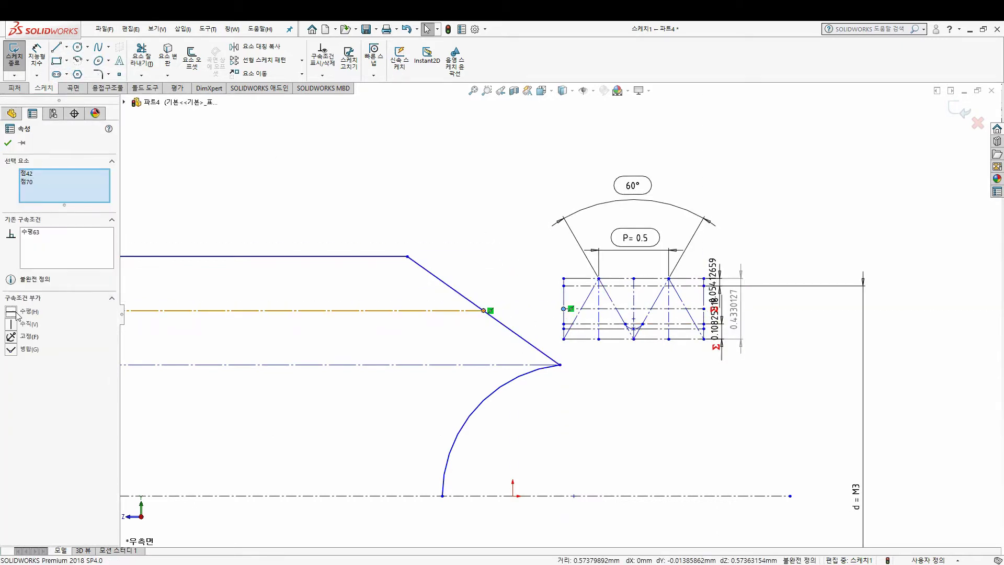
{"action": "left_click", "coordinate": [11, 311]}
{"action": "left_click", "coordinate": [451, 318]}
Step: Drag the slanted chamfer line's endpoints down near the groove
{"action": "left_click_drag", "start_coordinate": [410, 257], "coordinate": [439, 282]}
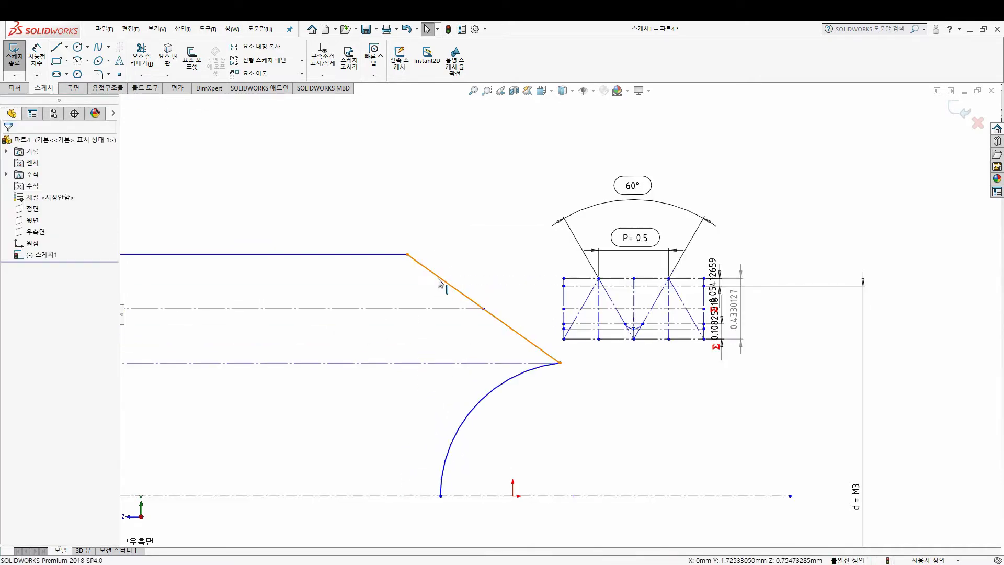
{"action": "scroll", "coordinate": [386, 318], "scroll_direction": "up", "scroll_amount": 5}
{"action": "scroll", "coordinate": [404, 305], "scroll_direction": "down", "scroll_amount": 3}
{"action": "scroll", "coordinate": [405, 306], "scroll_direction": "down", "scroll_amount": 3}
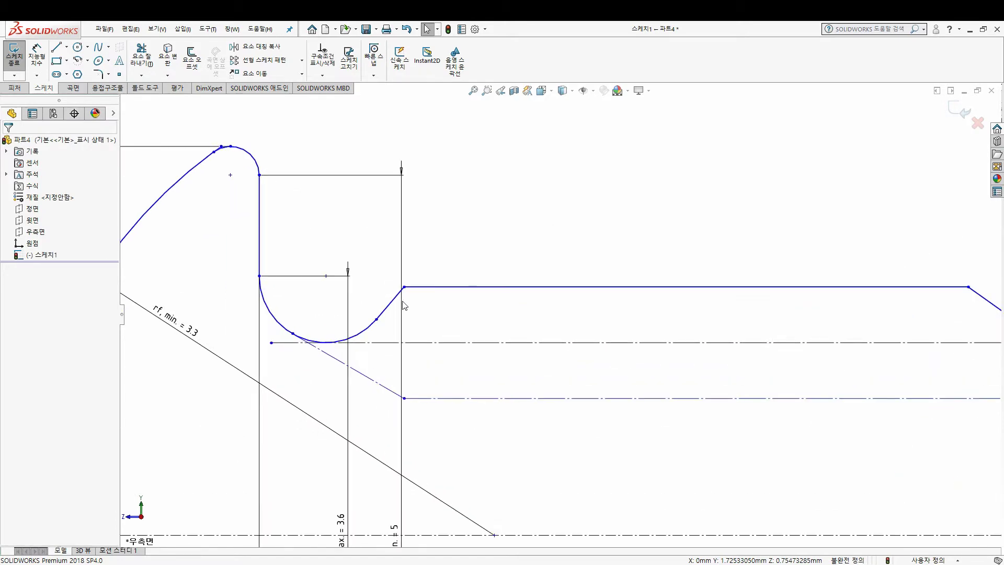
{"action": "mouse_move", "coordinate": [405, 288]}
{"action": "left_mouse_down"}
{"action": "mouse_move", "coordinate": [397, 330]}
{"action": "mouse_move", "coordinate": [385, 316]}
{"action": "left_mouse_up"}
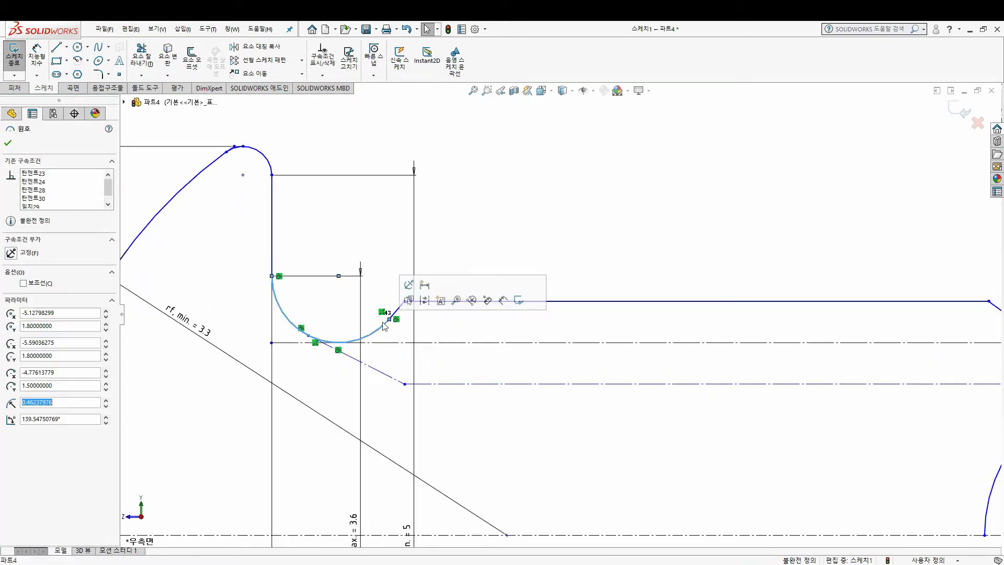
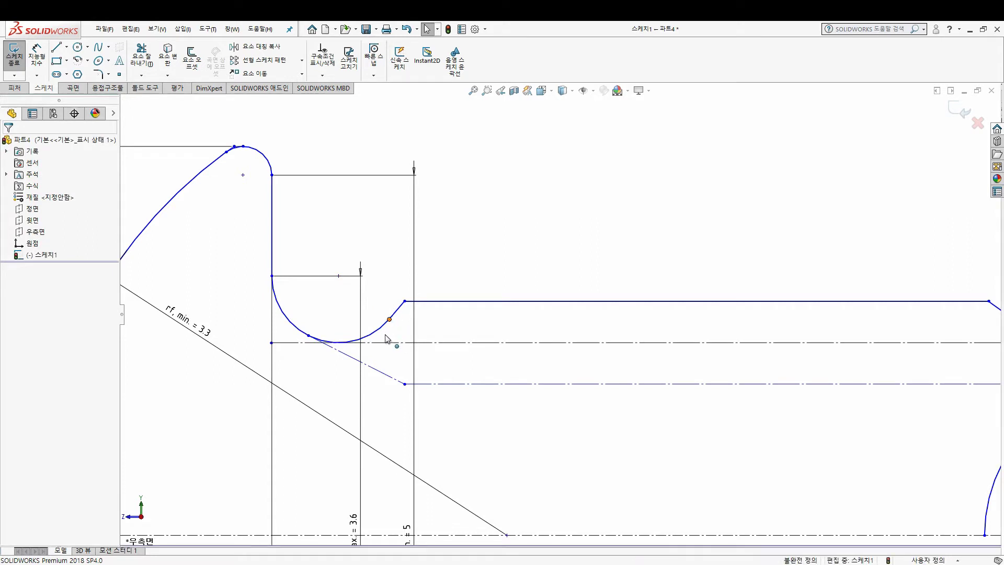
Step: Lower the profile point near the fillet, then undo an over-defining Horizontal between tip and thread points
{"action": "left_click_drag", "start_coordinate": [390, 319], "coordinate": [387, 340]}
{"action": "scroll", "coordinate": [466, 307], "scroll_direction": "up", "scroll_amount": 2}
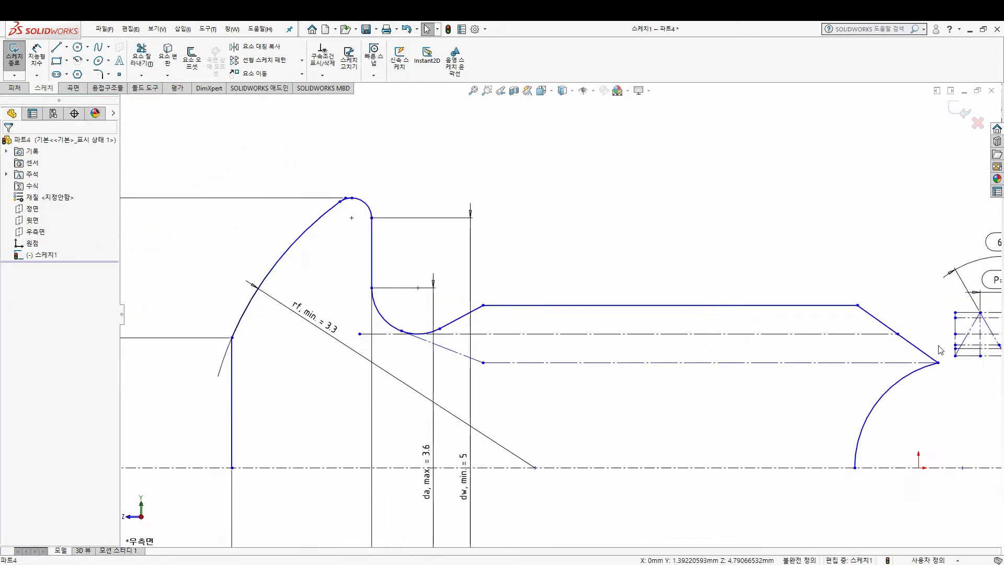
{"action": "scroll", "coordinate": [934, 298], "scroll_direction": "down", "scroll_amount": 5}
{"action": "left_click", "coordinate": [883, 299], "text": "ctrl"}
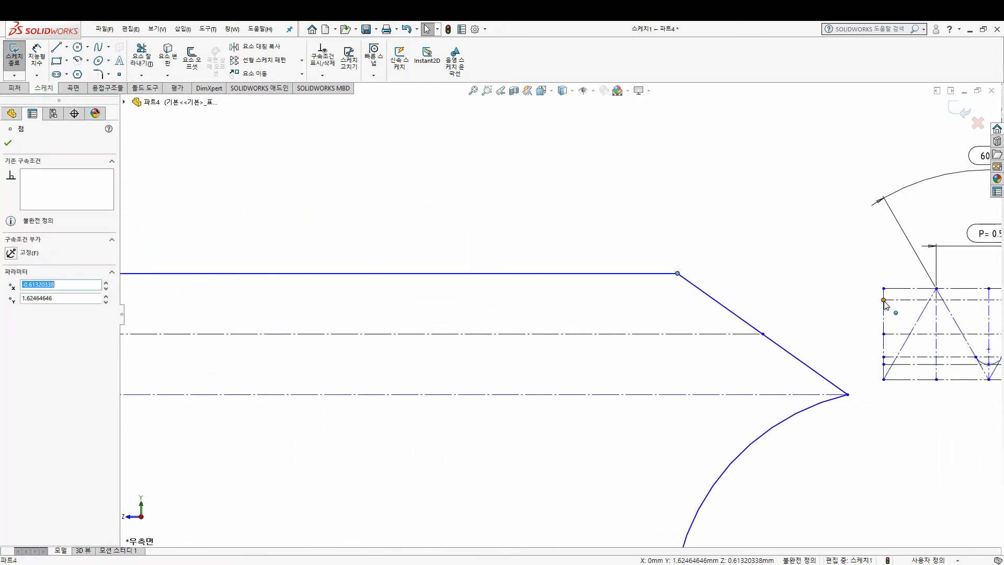
{"action": "left_click", "coordinate": [11, 313]}
{"action": "scroll", "coordinate": [837, 354], "scroll_direction": "down", "scroll_amount": 2}
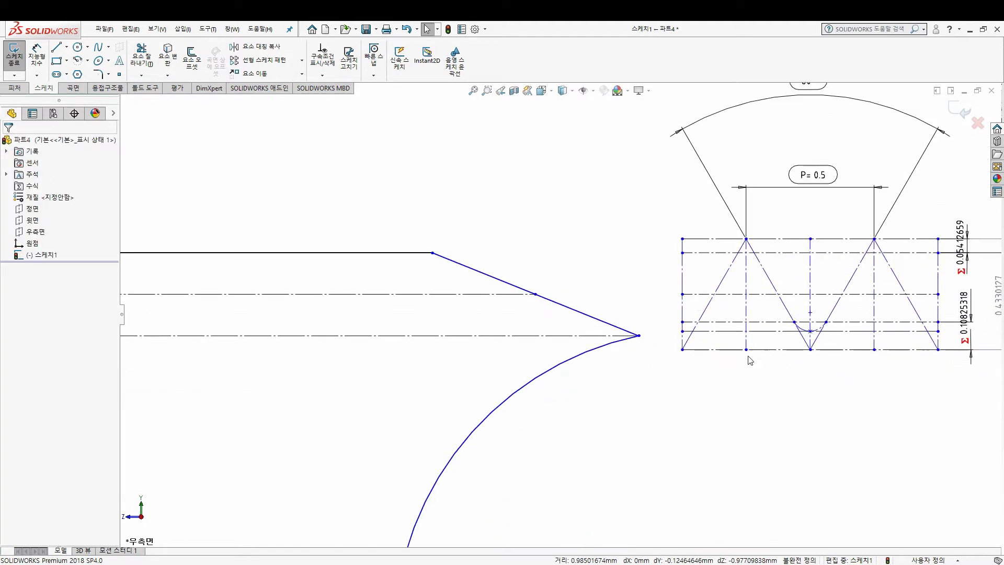
{"action": "scroll", "coordinate": [747, 358], "scroll_direction": "down", "scroll_amount": 2}
{"action": "left_click", "coordinate": [611, 330]}
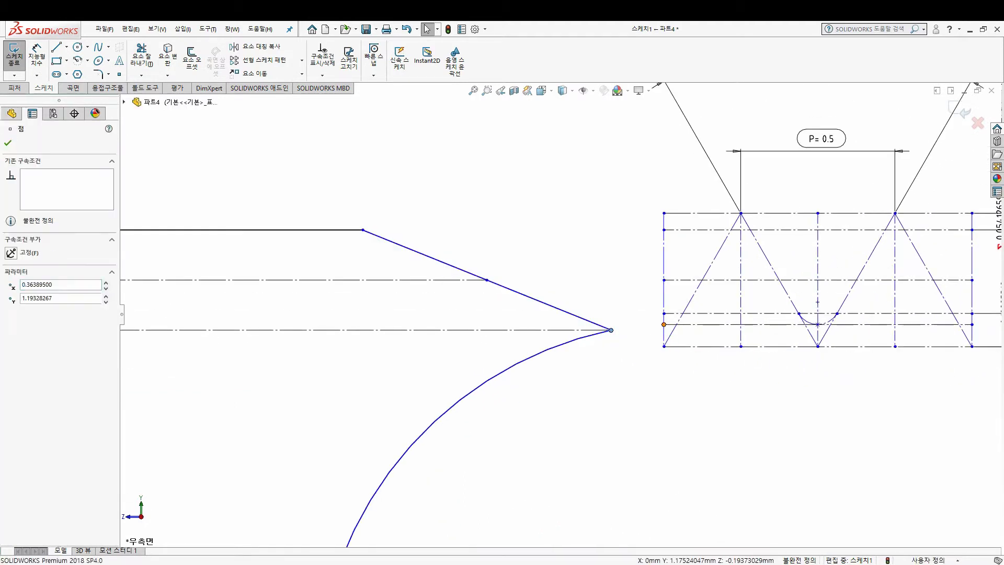
{"action": "left_click", "coordinate": [663, 324], "text": "ctrl"}
{"action": "left_click", "coordinate": [10, 311]}
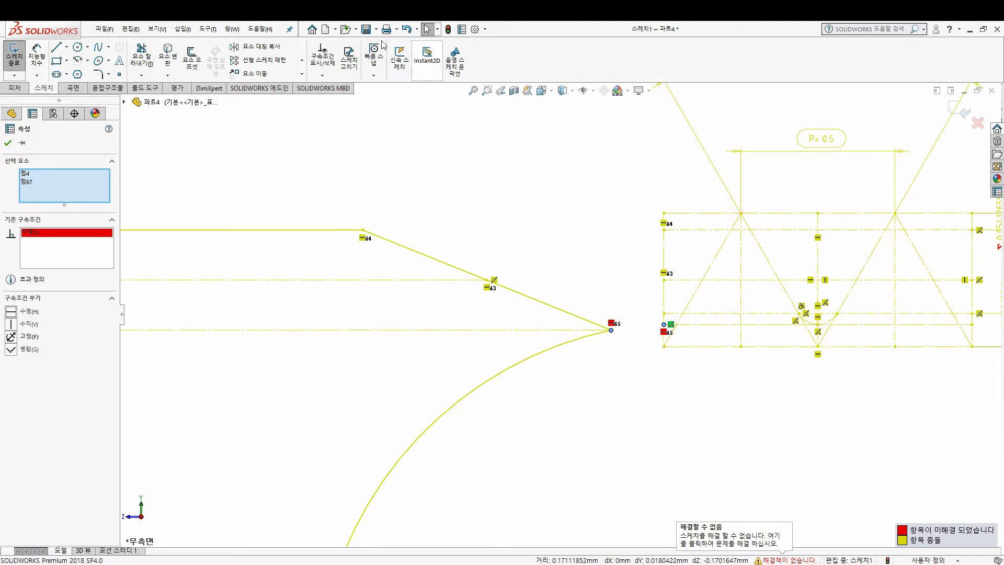
{"action": "left_click", "coordinate": [408, 32]}
Step: Retry a Horizontal relation between the shank tip and thread point, undoing it again
{"action": "left_click", "coordinate": [615, 330]}
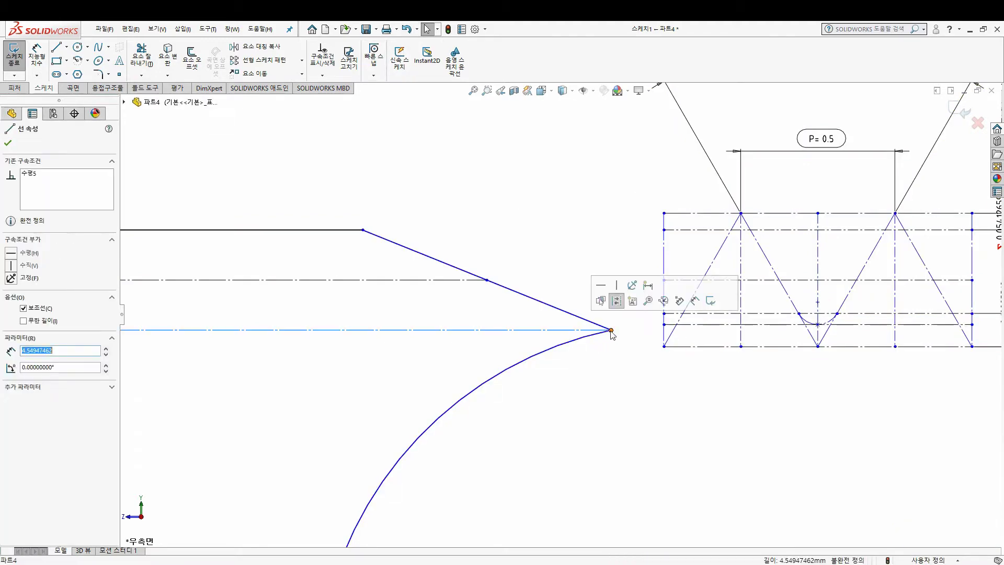
{"action": "scroll", "coordinate": [233, 342], "scroll_direction": "up", "scroll_amount": 1}
{"action": "scroll", "coordinate": [267, 332], "scroll_direction": "up", "scroll_amount": 5}
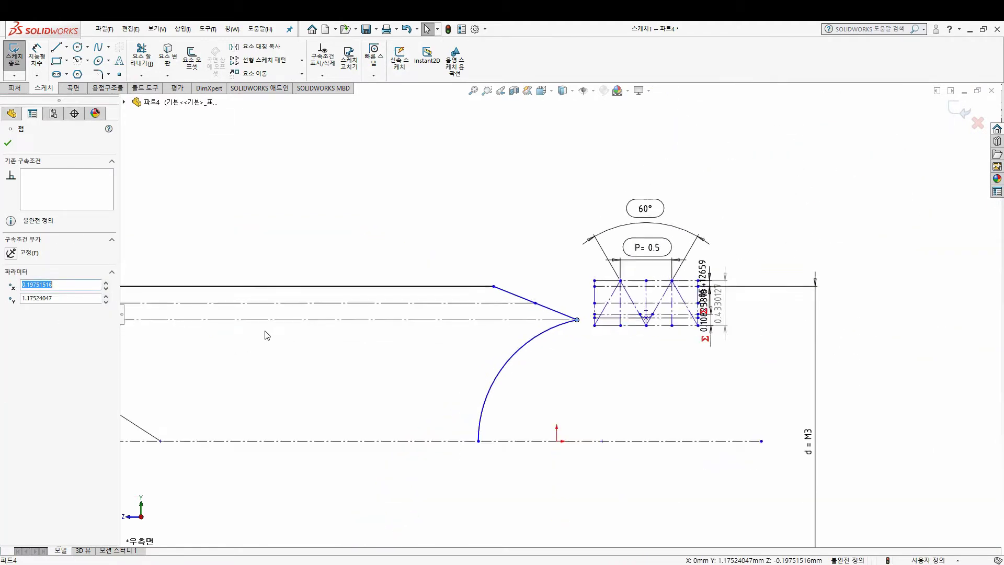
{"action": "scroll", "coordinate": [293, 327], "scroll_direction": "up", "scroll_amount": 1}
{"action": "scroll", "coordinate": [293, 327], "scroll_direction": "down", "scroll_amount": 3}
{"action": "left_click", "coordinate": [402, 313]}
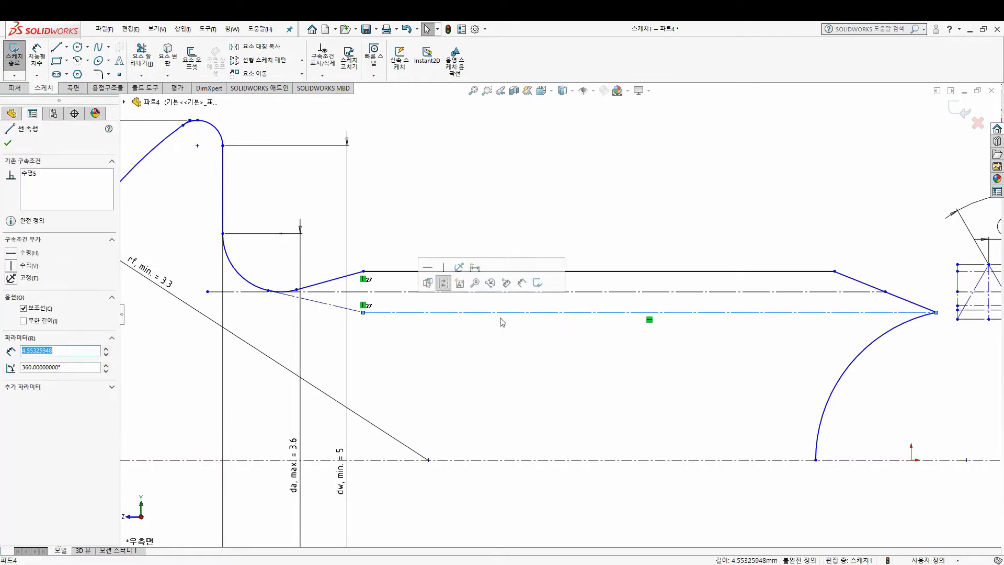
{"action": "left_click", "coordinate": [380, 320]}
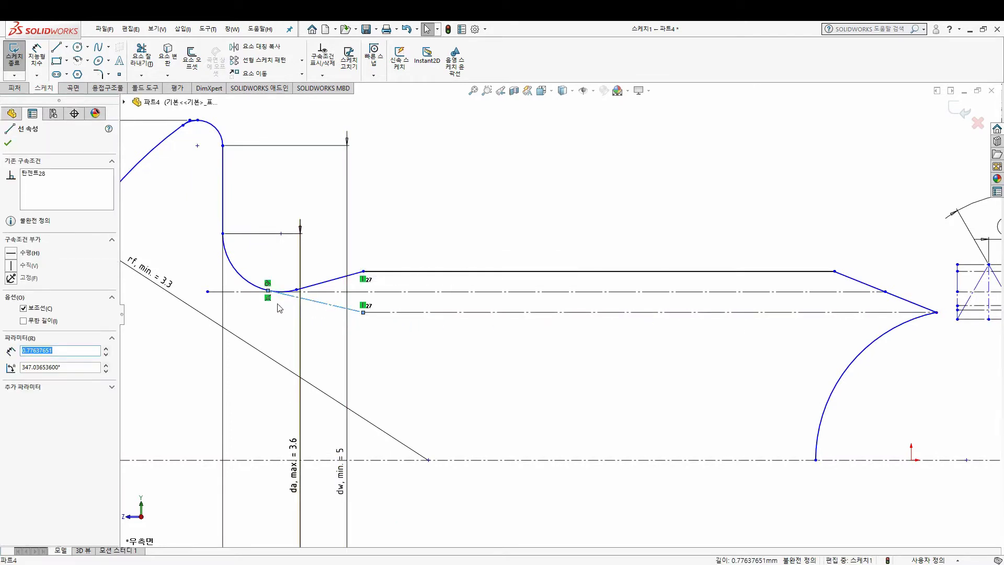
{"action": "key", "text": "Escape"}
{"action": "scroll", "coordinate": [428, 402], "scroll_direction": "up", "scroll_amount": 1}
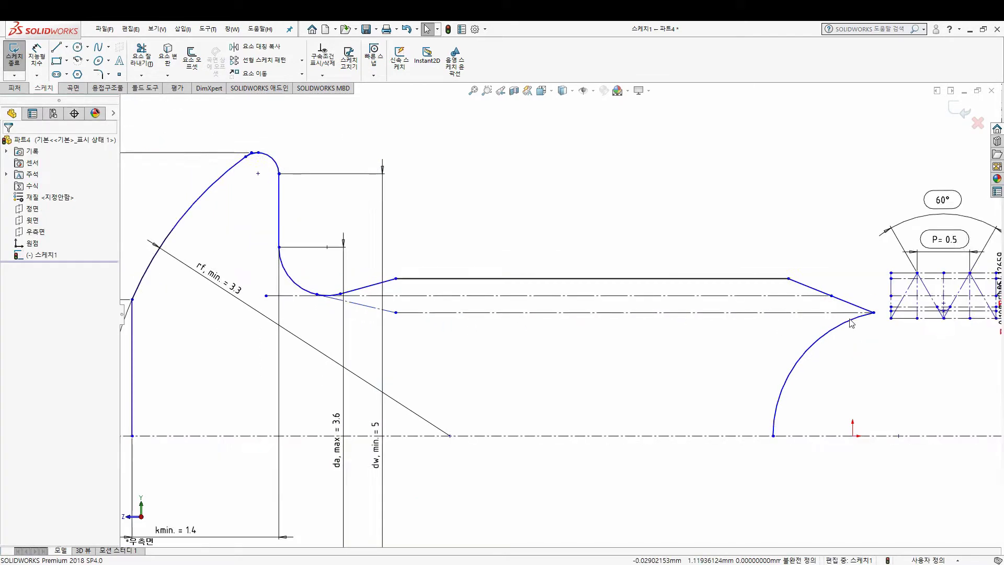
{"action": "scroll", "coordinate": [850, 312], "scroll_direction": "down", "scroll_amount": 2}
{"action": "left_click", "coordinate": [853, 309]}
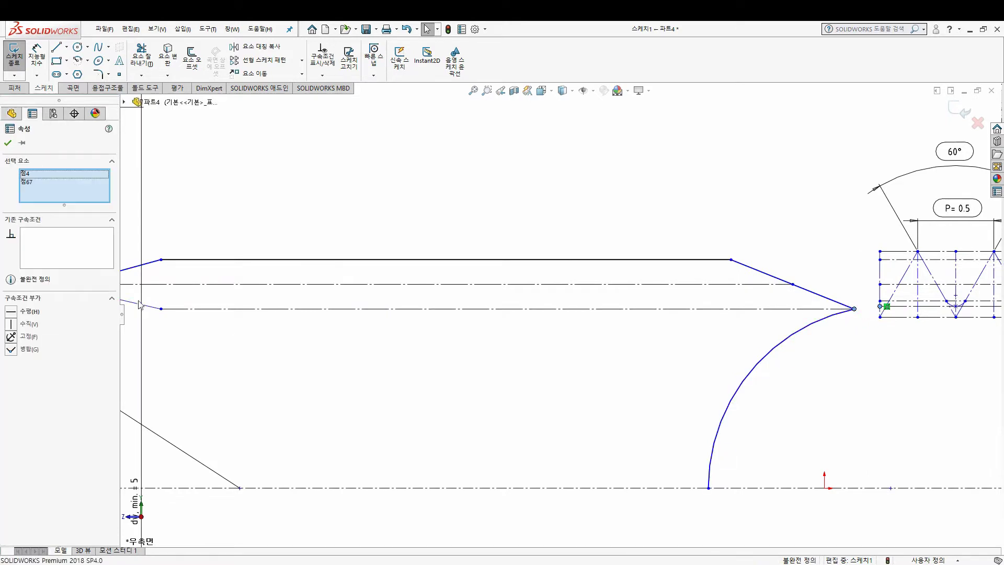
{"action": "left_click", "coordinate": [11, 312]}
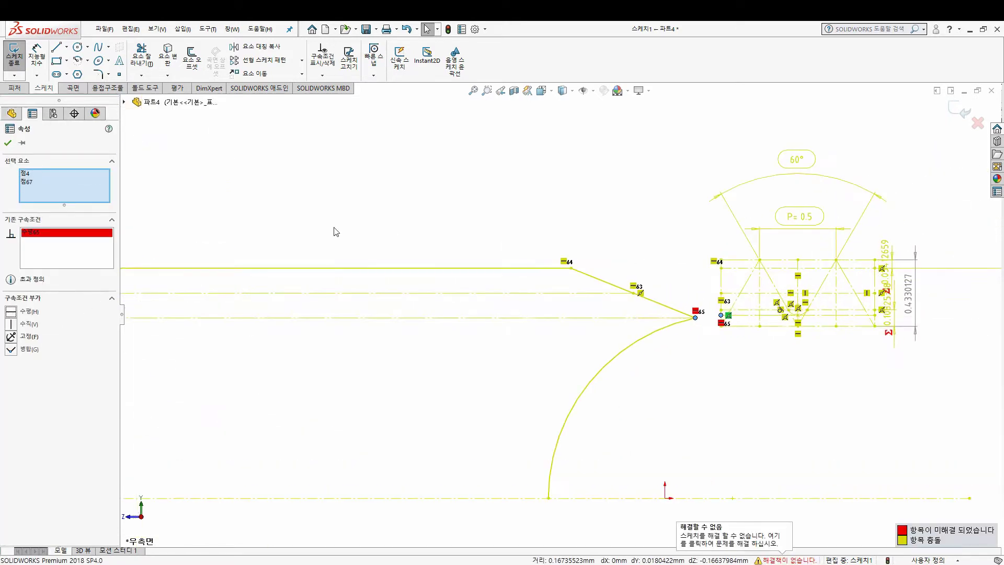
{"action": "key", "text": "ctrl+z"}
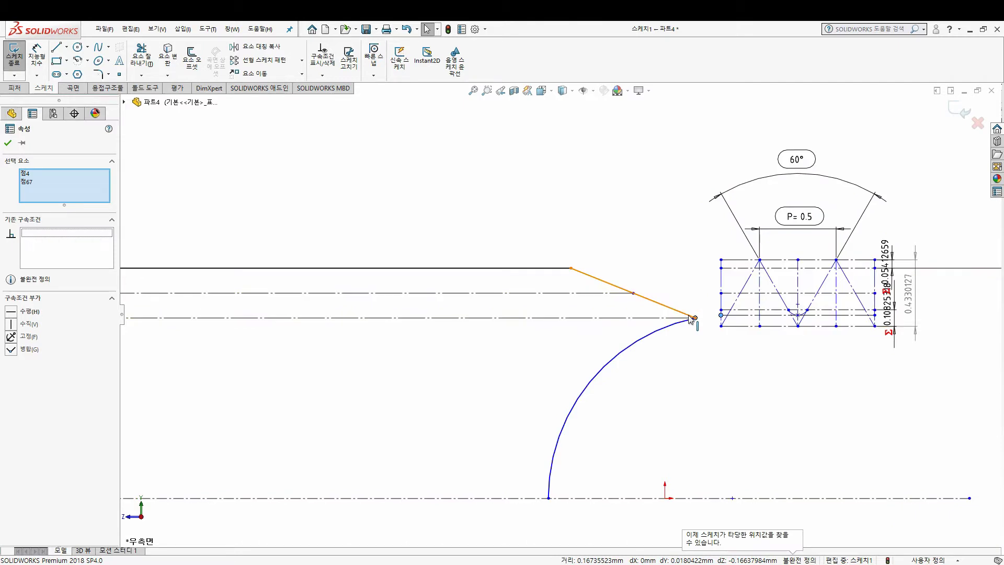
{"action": "left_click", "coordinate": [697, 317]}
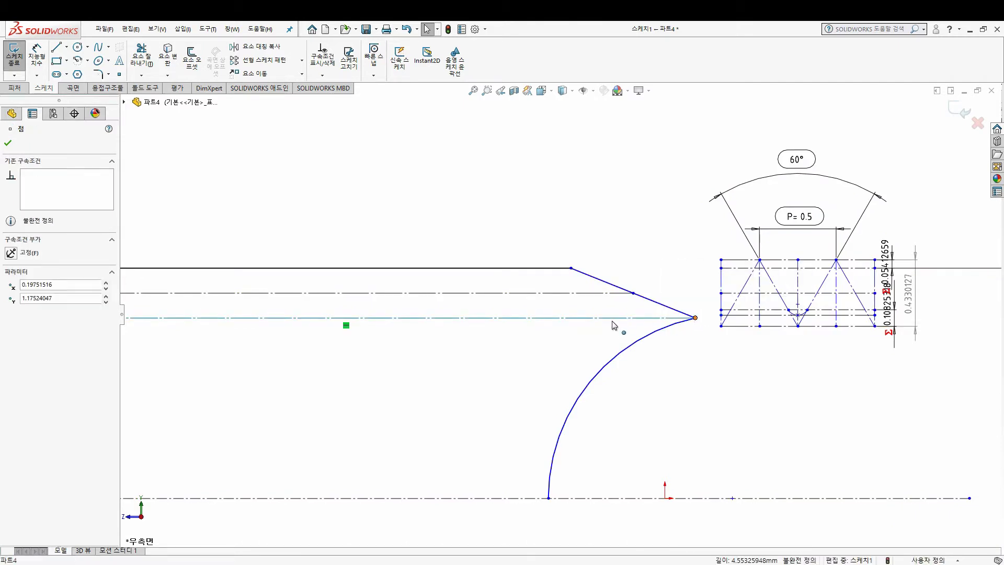
Step: Nudge the shank tip point and check the horizontal and inclined centerlines
{"action": "left_click_drag", "start_coordinate": [697, 318], "coordinate": [698, 317]}
{"action": "scroll", "coordinate": [732, 315], "scroll_direction": "down", "scroll_amount": 5}
{"action": "scroll", "coordinate": [318, 343], "scroll_direction": "up", "scroll_amount": 3}
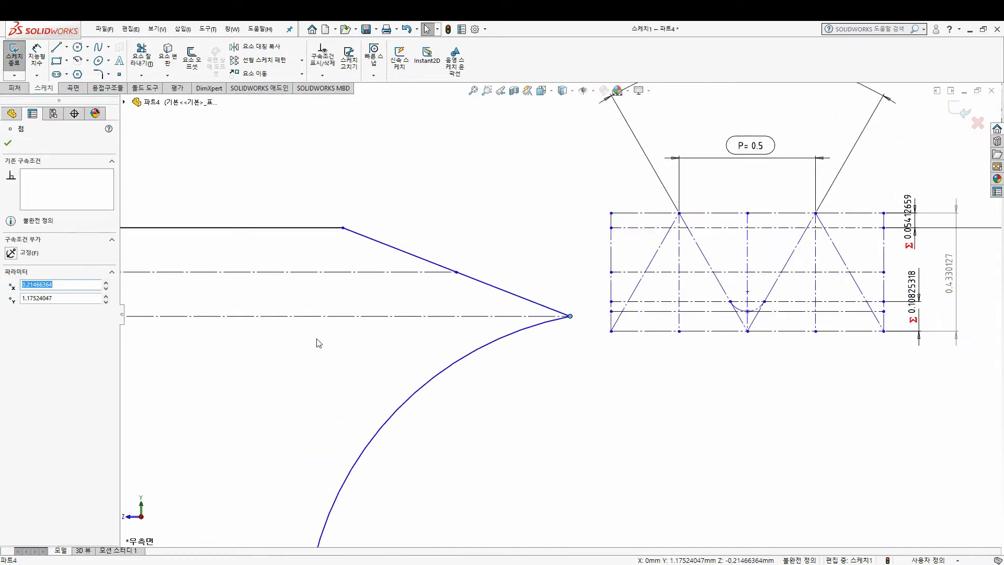
{"action": "scroll", "coordinate": [269, 342], "scroll_direction": "up", "scroll_amount": 3}
{"action": "scroll", "coordinate": [269, 342], "scroll_direction": "up", "scroll_amount": 3}
{"action": "scroll", "coordinate": [269, 341], "scroll_direction": "down", "scroll_amount": 5}
{"action": "left_click", "coordinate": [429, 326]}
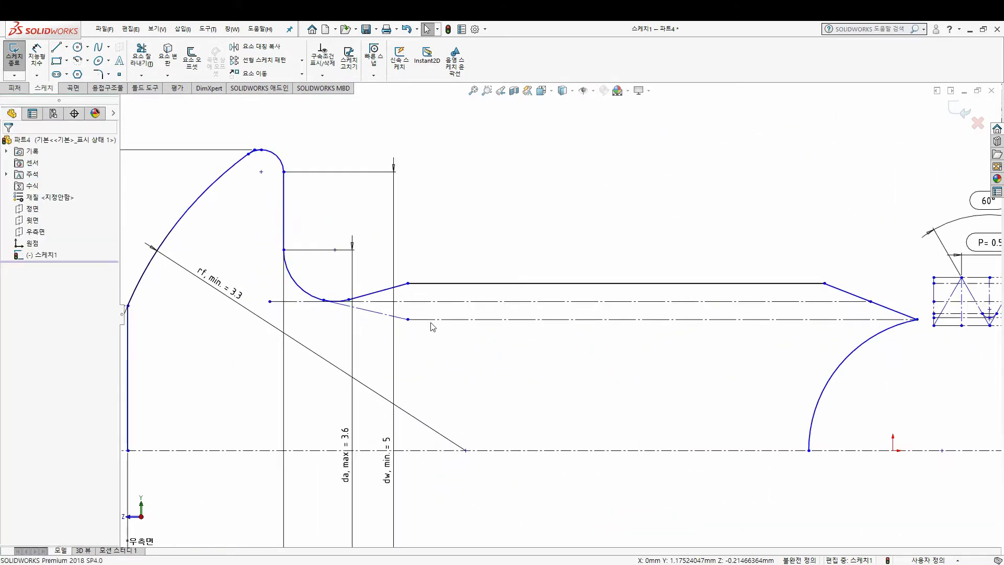
{"action": "scroll", "coordinate": [426, 323], "scroll_direction": "down", "scroll_amount": 2}
{"action": "left_click", "coordinate": [368, 314]}
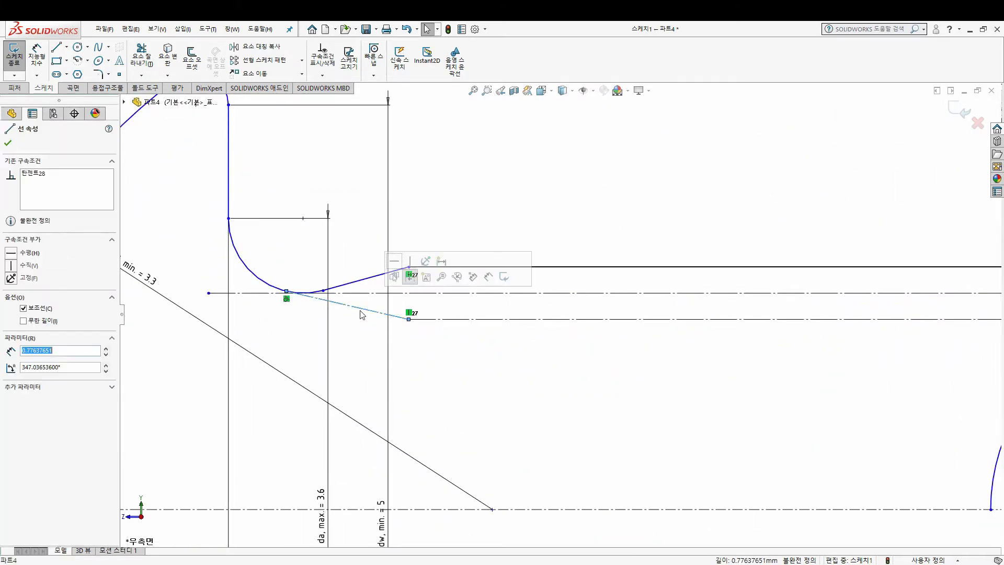
{"action": "key", "text": "Escape"}
{"action": "scroll", "coordinate": [679, 324], "scroll_direction": "up", "scroll_amount": 2}
{"action": "scroll", "coordinate": [781, 329], "scroll_direction": "up", "scroll_amount": 2}
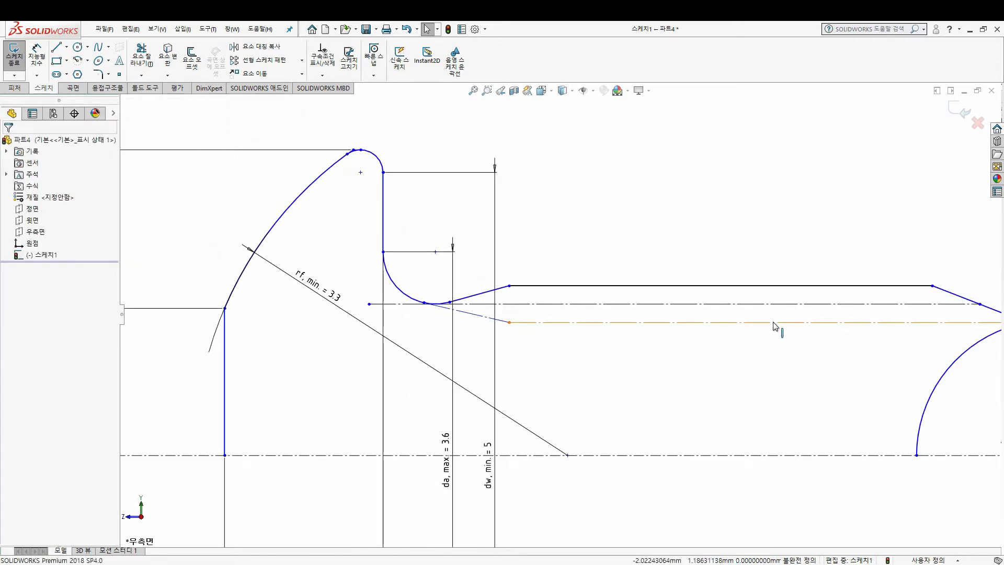
{"action": "left_click", "coordinate": [768, 330]}
{"action": "key", "text": "Escape"}
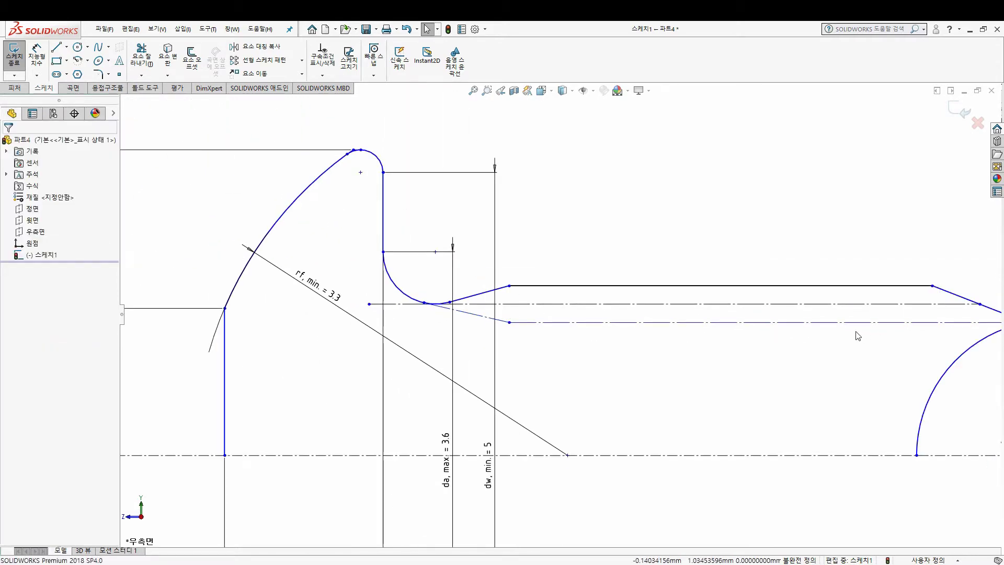
Step: Make the shank tip level with the thread point, then undo the over-defining Horizontal relation
{"action": "middle_click_drag", "start_coordinate": [856, 337], "coordinate": [690, 327], "text": "ctrl"}
{"action": "left_click", "coordinate": [864, 314]}
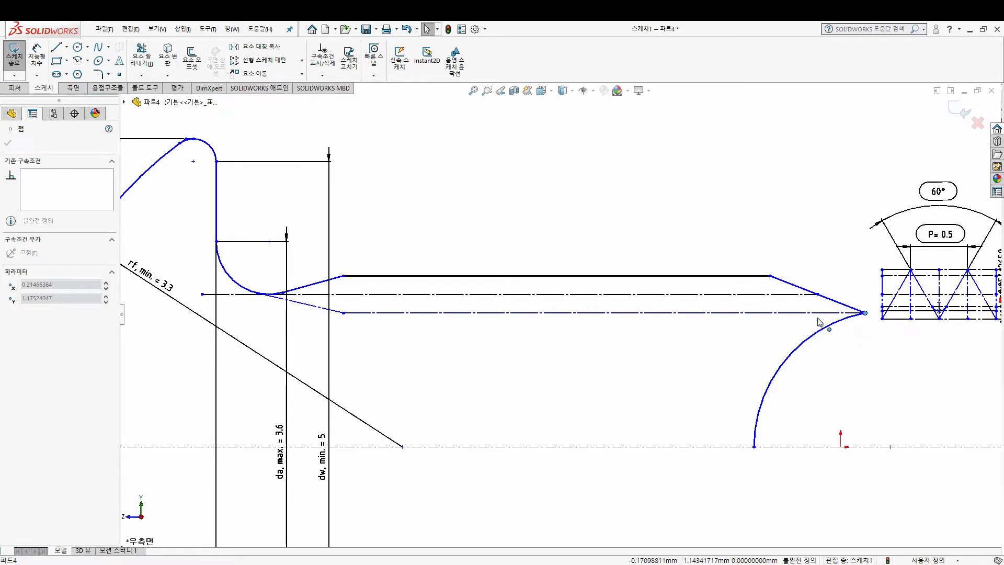
{"action": "key", "text": "Escape"}
{"action": "scroll", "coordinate": [869, 332], "scroll_direction": "down", "scroll_amount": 3}
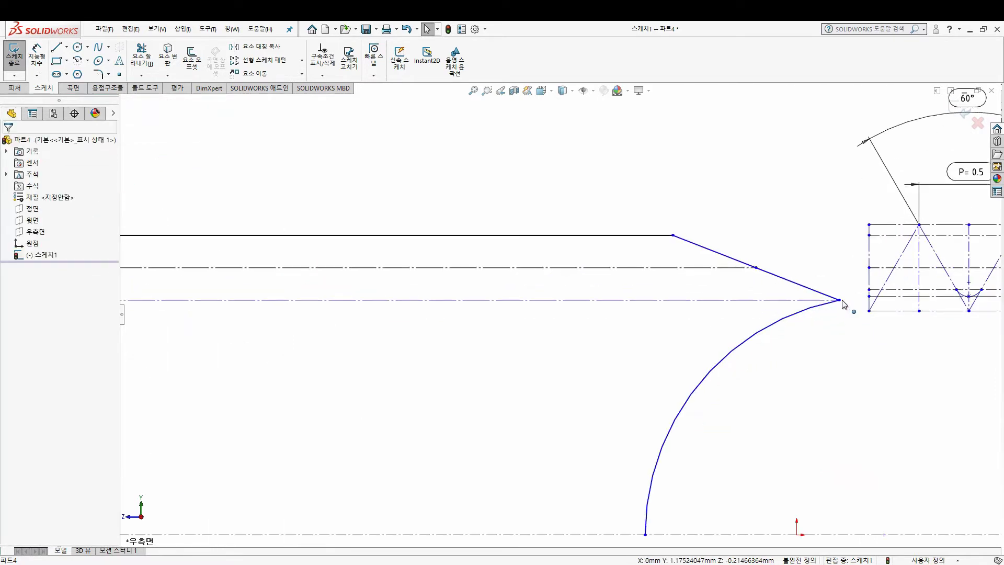
{"action": "left_click", "coordinate": [842, 301]}
{"action": "left_click", "coordinate": [868, 296], "text": "ctrl"}
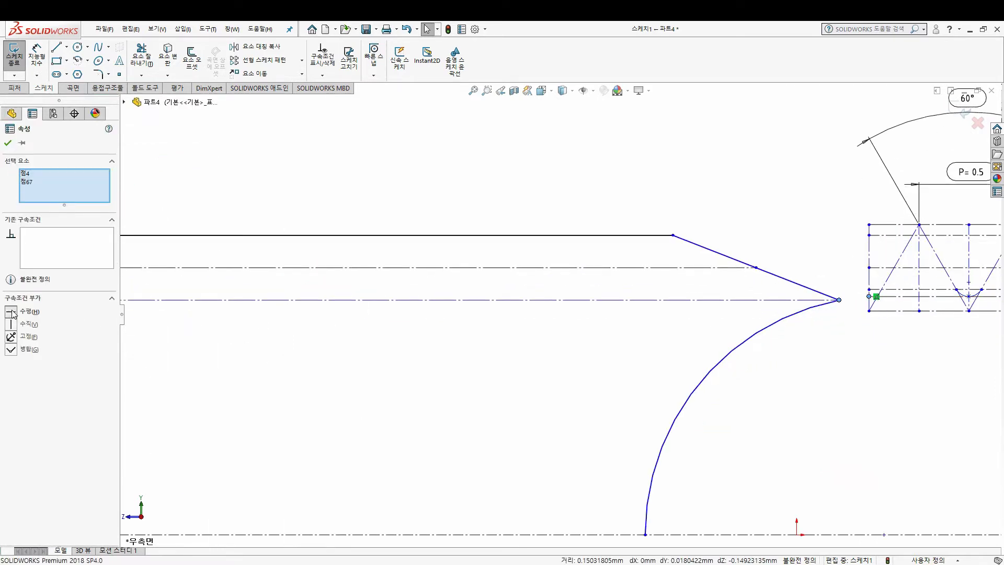
{"action": "left_click", "coordinate": [12, 312]}
{"action": "left_click", "coordinate": [407, 29]}
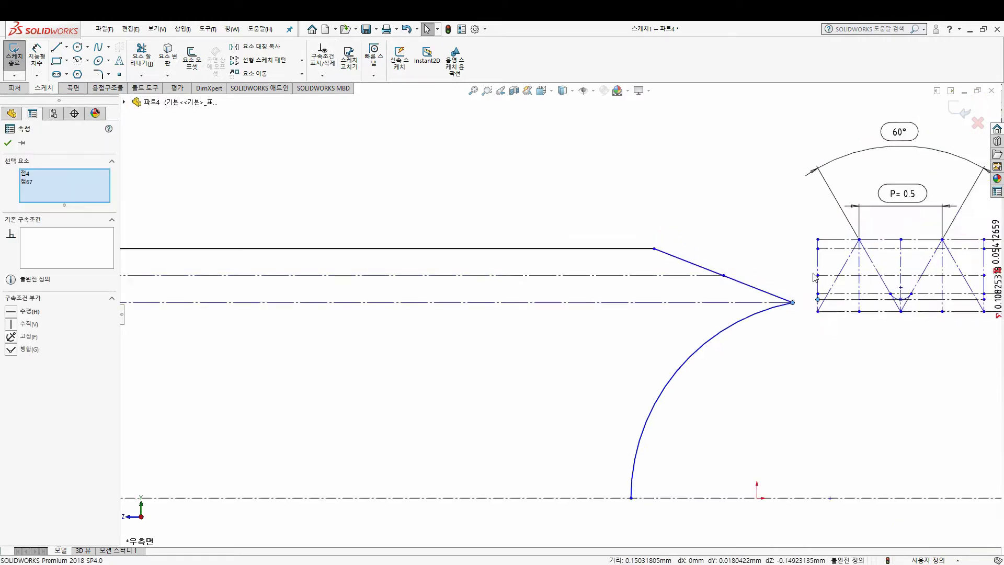
{"action": "scroll", "coordinate": [559, 313], "scroll_direction": "up", "scroll_amount": 5}
{"action": "left_click", "coordinate": [641, 307]}
{"action": "scroll", "coordinate": [717, 305], "scroll_direction": "down", "scroll_amount": 3}
{"action": "key", "text": "Escape"}
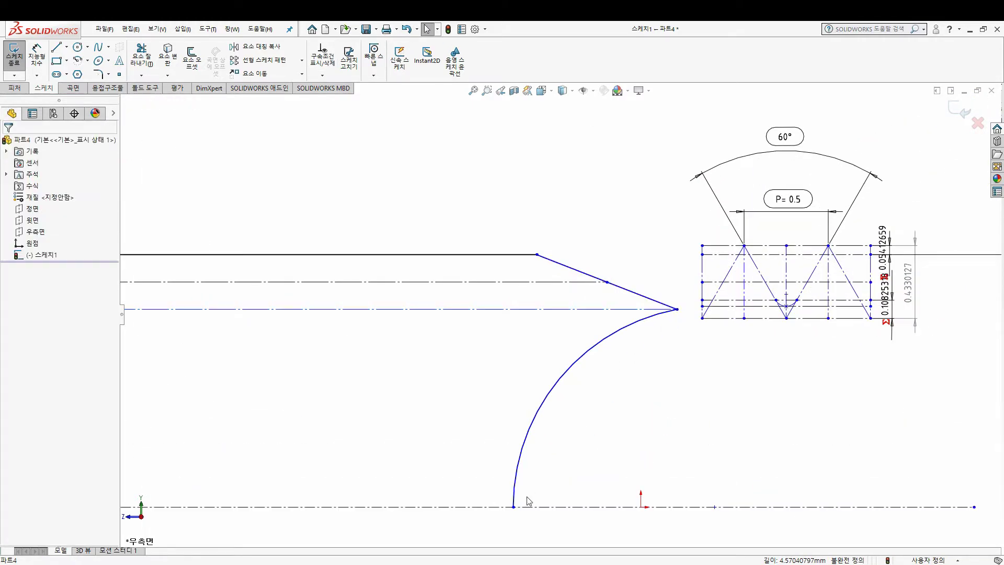
Step: Slide the tip arc's bottom end along the axis and lower the inclined centerline's end point
{"action": "left_click", "coordinate": [576, 507]}
{"action": "left_click_drag", "start_coordinate": [578, 514], "coordinate": [590, 507]}
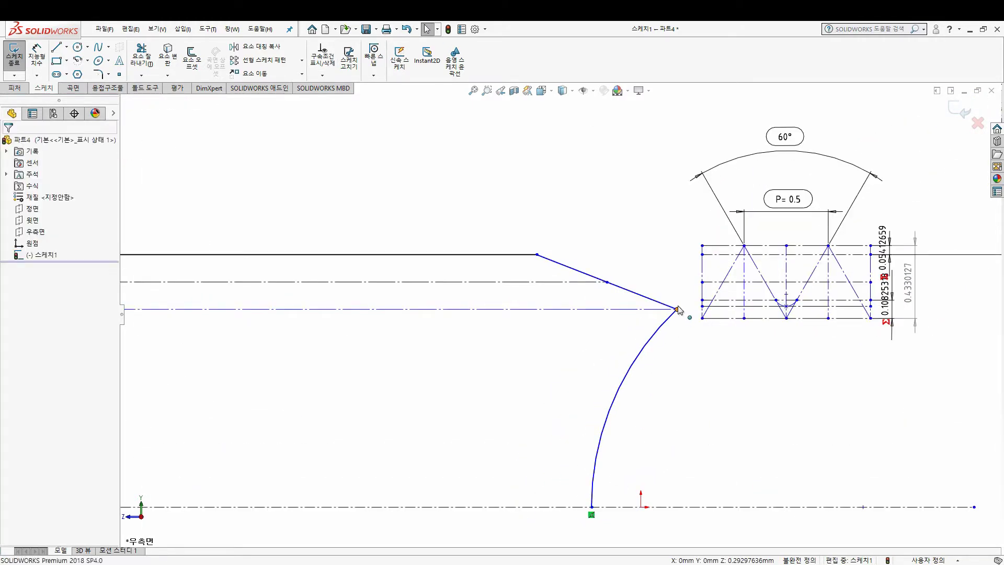
{"action": "mouse_move", "coordinate": [677, 309]}
{"action": "left_mouse_down"}
{"action": "mouse_move", "coordinate": [645, 323]}
{"action": "mouse_move", "coordinate": [675, 311]}
{"action": "left_mouse_up"}
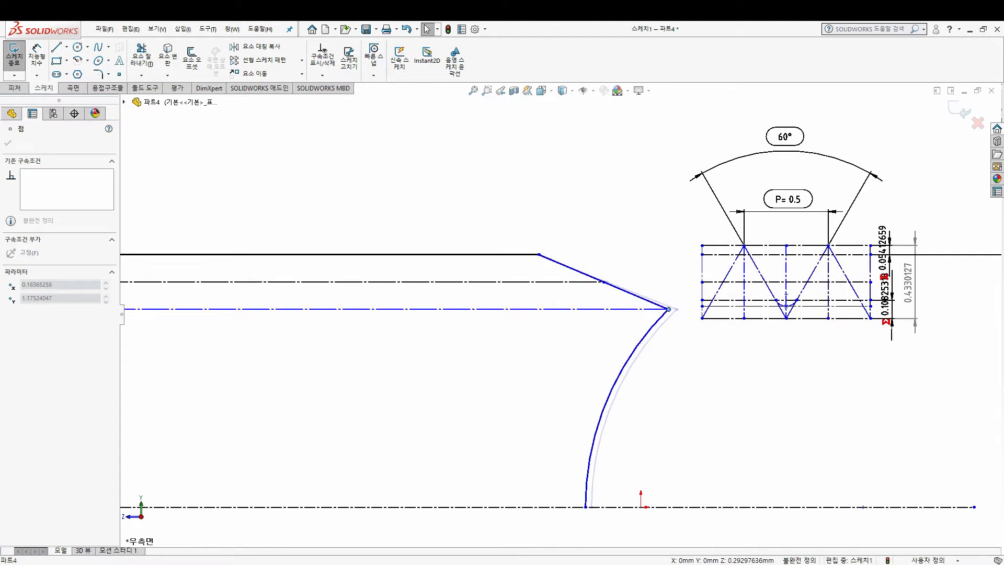
{"action": "scroll", "coordinate": [457, 340], "scroll_direction": "up", "scroll_amount": 4}
{"action": "scroll", "coordinate": [343, 309], "scroll_direction": "down", "scroll_amount": 1}
{"action": "scroll", "coordinate": [342, 309], "scroll_direction": "down", "scroll_amount": 3}
{"action": "key", "text": "Escape"}
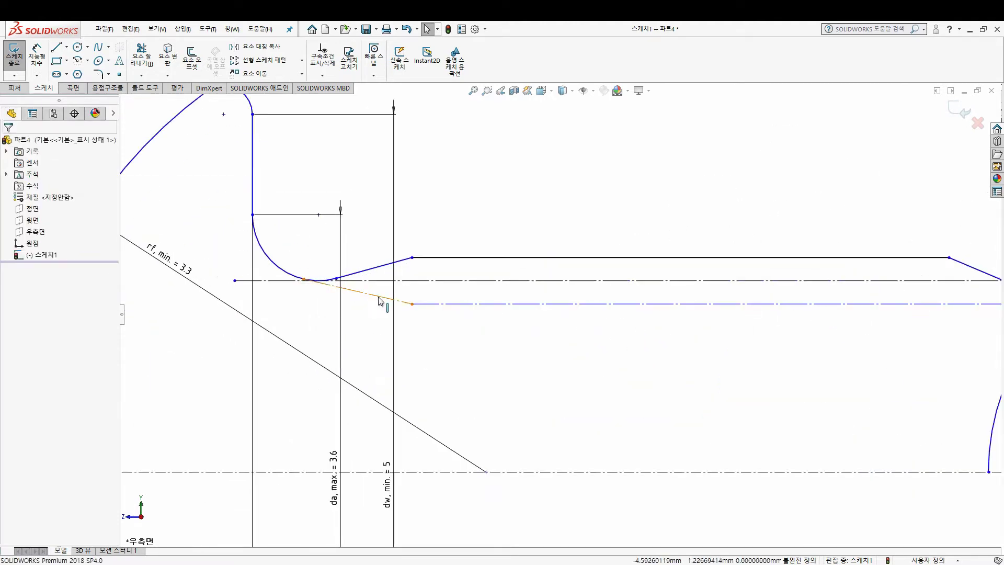
{"action": "left_click", "coordinate": [384, 301]}
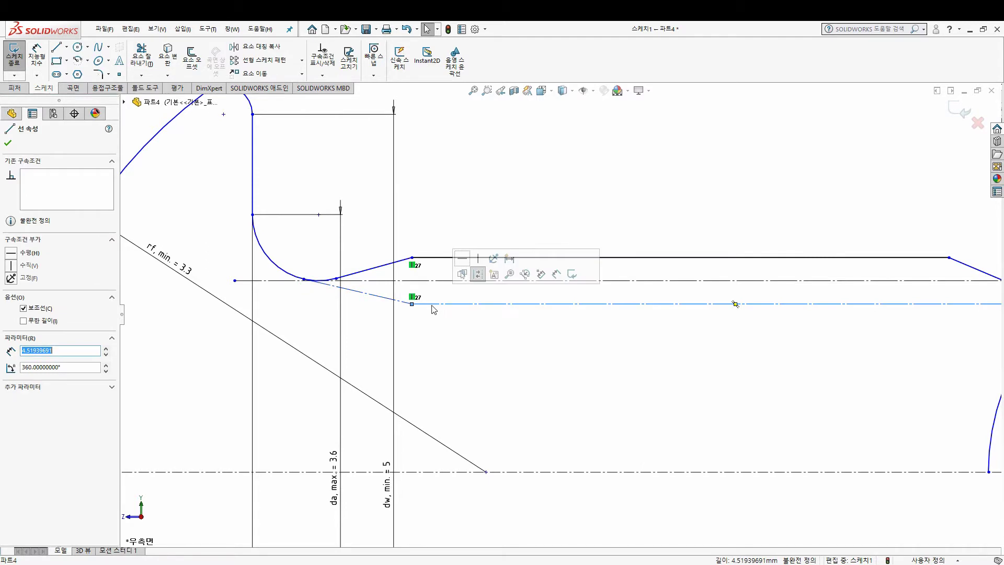
{"action": "left_click", "coordinate": [459, 304]}
{"action": "key", "text": "Escape"}
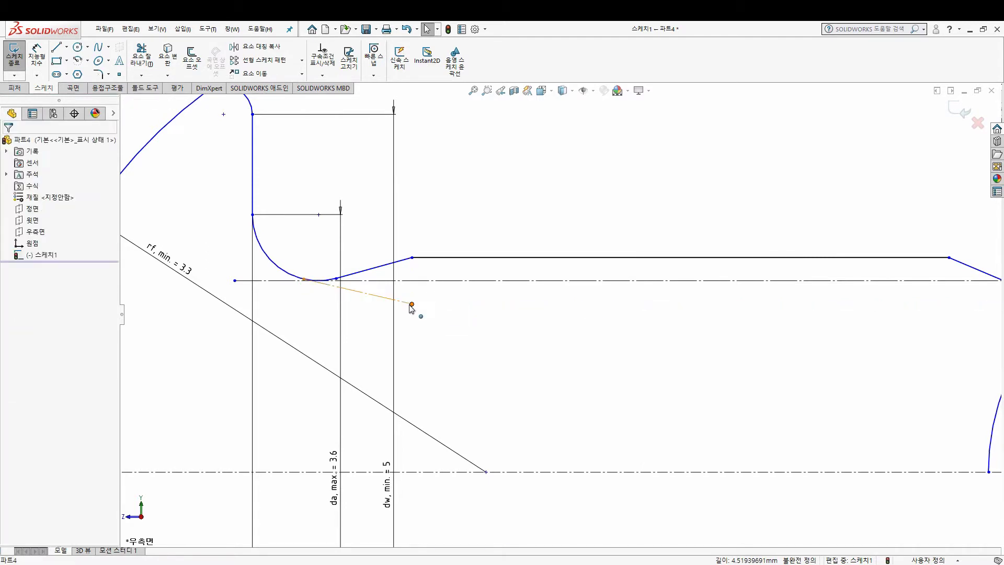
{"action": "left_click", "coordinate": [413, 304]}
{"action": "left_click_drag", "start_coordinate": [415, 307], "coordinate": [432, 406]}
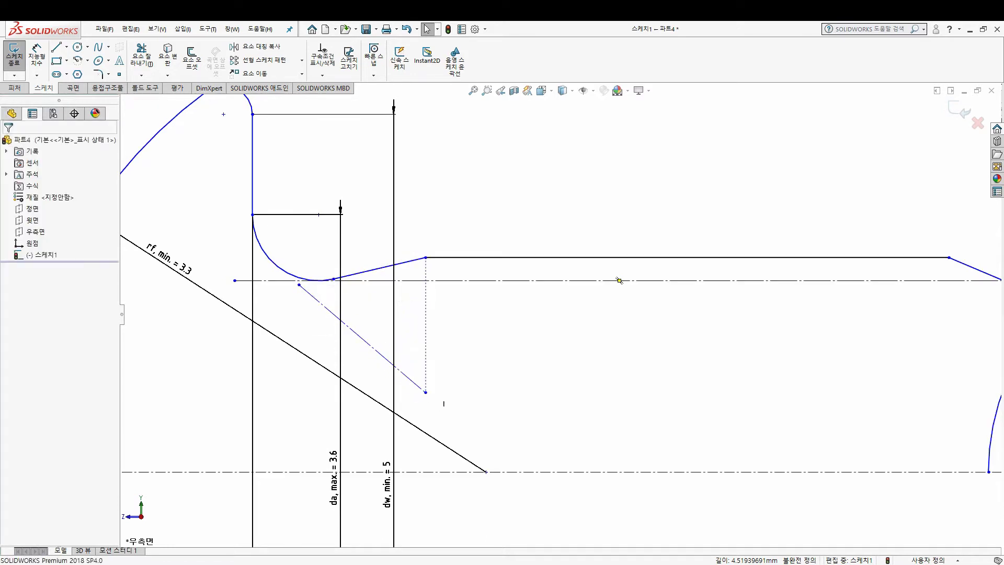
Step: Move the profile's end point slightly left and shift the sloped shank-end line
{"action": "scroll", "coordinate": [557, 312], "scroll_direction": "up", "scroll_amount": 1}
{"action": "scroll", "coordinate": [848, 334], "scroll_direction": "down", "scroll_amount": 1}
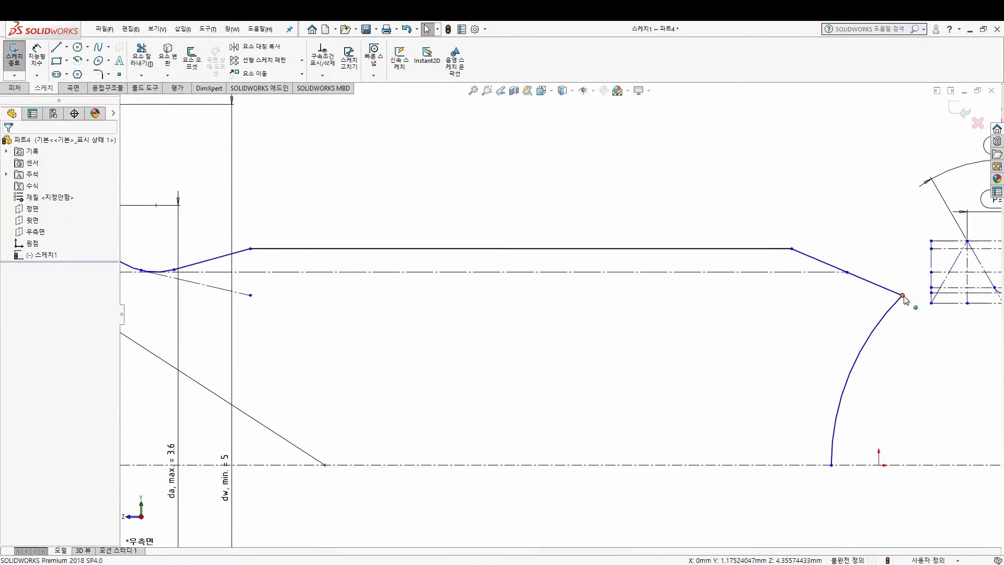
{"action": "left_click_drag", "start_coordinate": [902, 295], "coordinate": [890, 295]}
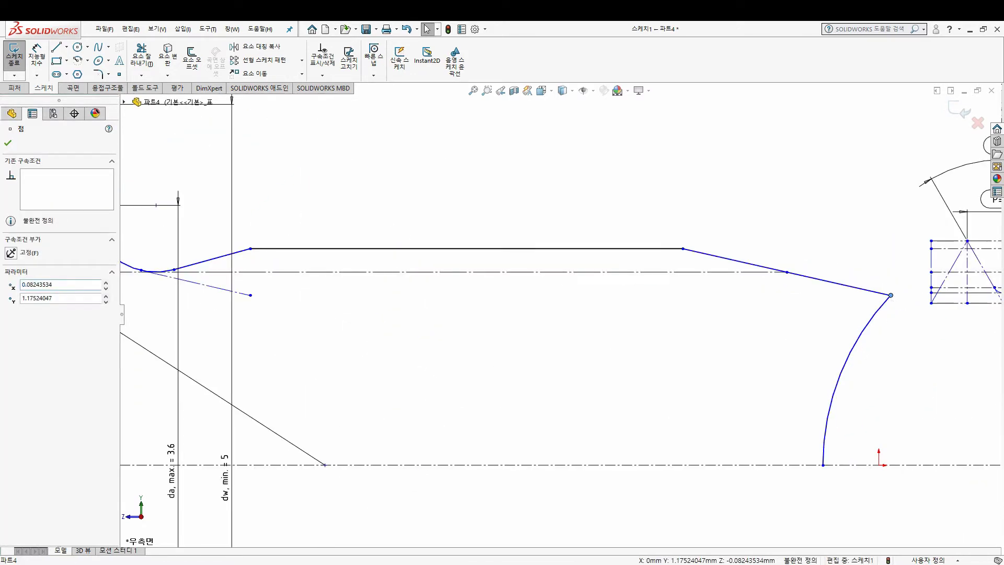
{"action": "scroll", "coordinate": [891, 296], "scroll_direction": "up", "scroll_amount": 2}
{"action": "scroll", "coordinate": [606, 298], "scroll_direction": "down", "scroll_amount": 3}
{"action": "left_click", "coordinate": [605, 295]}
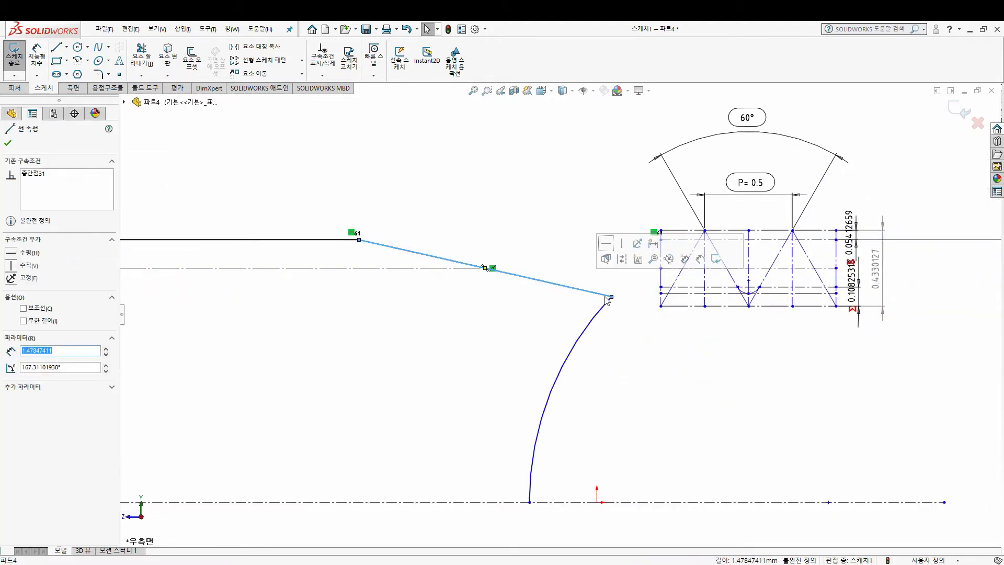
{"action": "scroll", "coordinate": [606, 299], "scroll_direction": "down", "scroll_amount": 1}
{"action": "mouse_move", "coordinate": [309, 234]}
{"action": "left_mouse_down"}
{"action": "mouse_move", "coordinate": [385, 226]}
{"action": "mouse_move", "coordinate": [448, 235]}
{"action": "mouse_move", "coordinate": [418, 253]}
{"action": "mouse_move", "coordinate": [498, 313]}
{"action": "left_mouse_up"}
Step: Stretch the end arc's endpoints and reposition the sloped line, then delete the curved end arc
{"action": "left_click", "coordinate": [498, 314]}
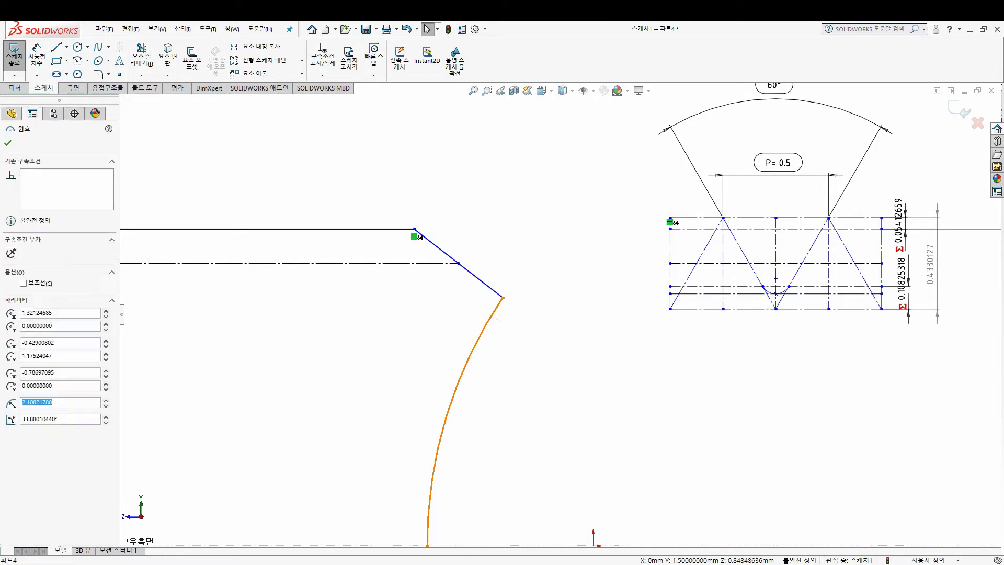
{"action": "scroll", "coordinate": [562, 308], "scroll_direction": "up", "scroll_amount": 2}
{"action": "scroll", "coordinate": [570, 392], "scroll_direction": "down", "scroll_amount": 1}
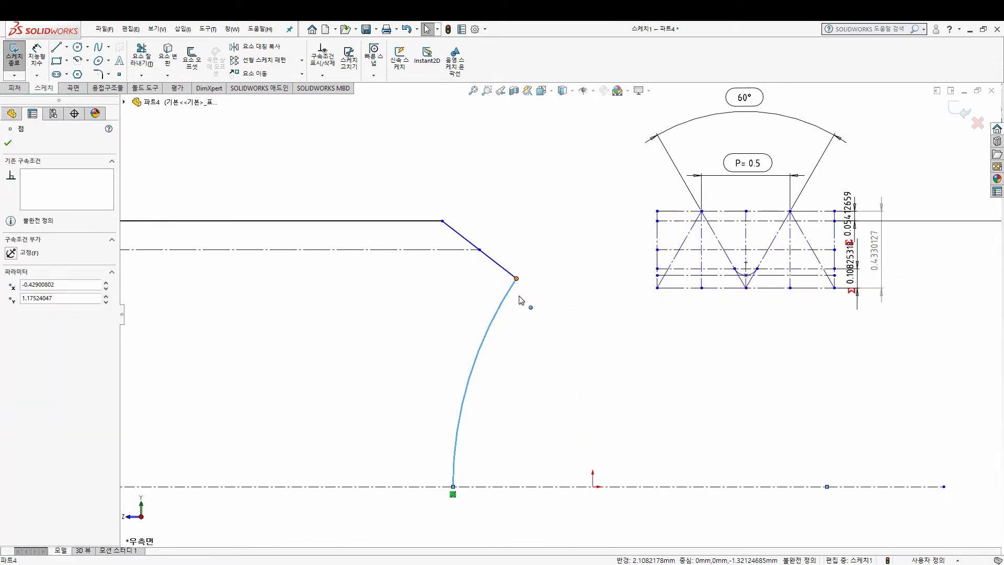
{"action": "left_click_drag", "start_coordinate": [517, 284], "coordinate": [539, 301]}
{"action": "scroll", "coordinate": [564, 293], "scroll_direction": "up", "scroll_amount": 2}
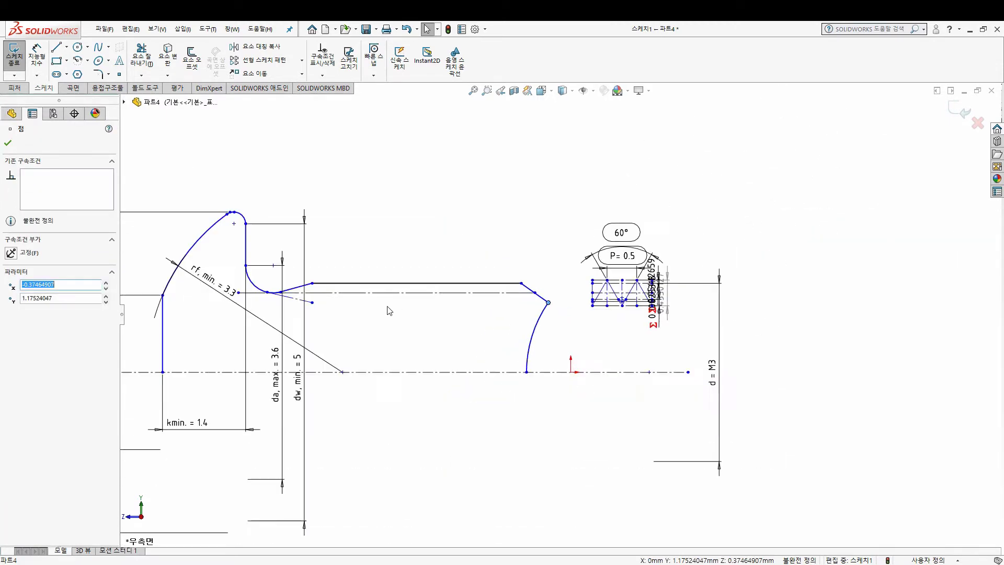
{"action": "scroll", "coordinate": [575, 301], "scroll_direction": "up", "scroll_amount": 1}
{"action": "left_click", "coordinate": [586, 303]}
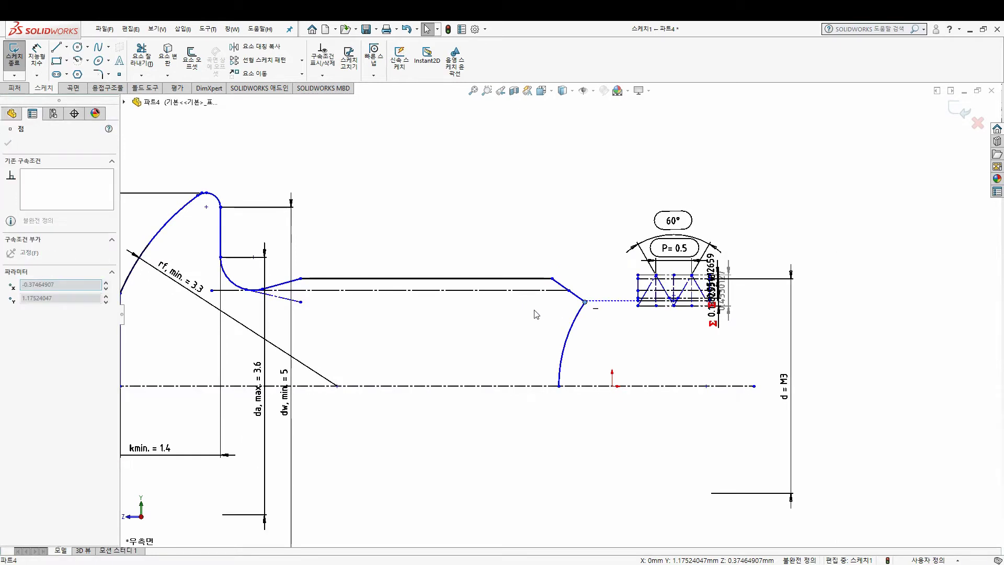
{"action": "mouse_move", "coordinate": [584, 301]}
{"action": "left_mouse_down"}
{"action": "mouse_move", "coordinate": [510, 316]}
{"action": "mouse_move", "coordinate": [605, 297]}
{"action": "mouse_move", "coordinate": [607, 307]}
{"action": "left_mouse_up"}
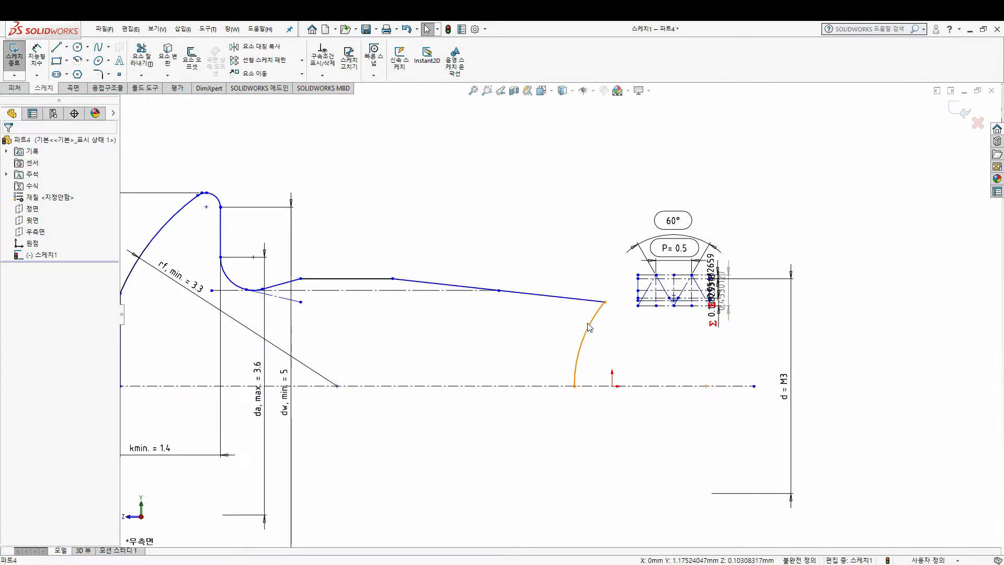
{"action": "left_click_drag", "start_coordinate": [401, 282], "coordinate": [510, 298]}
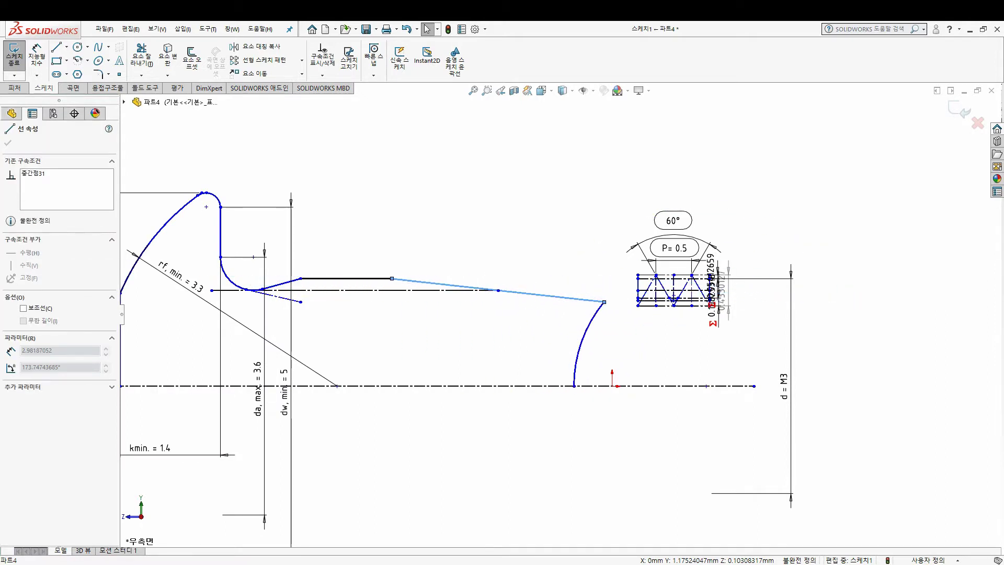
{"action": "left_click_drag", "start_coordinate": [510, 298], "coordinate": [531, 298]}
{"action": "left_click", "coordinate": [597, 315]}
{"action": "key", "text": "Delete"}
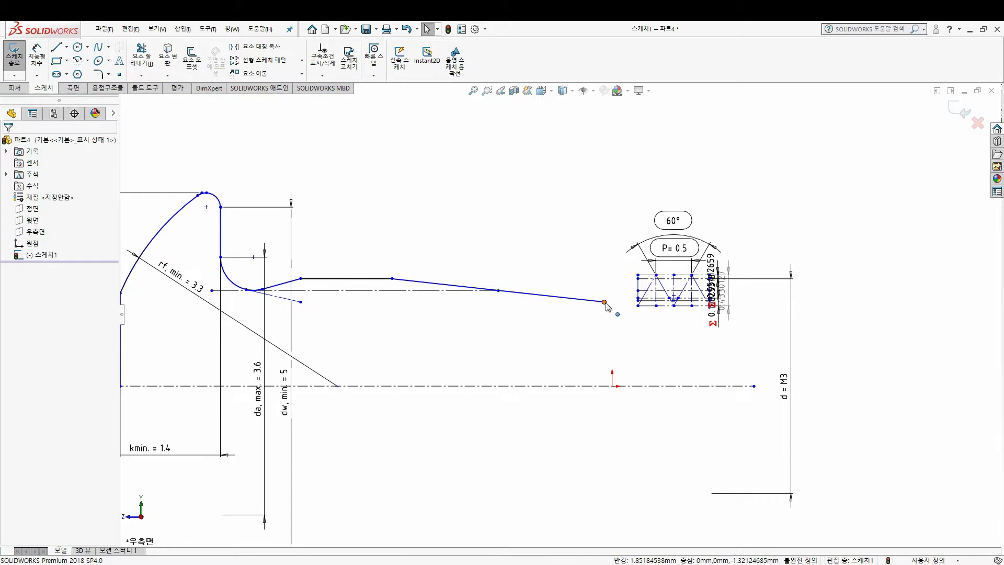
Step: Pull back the sloped line's end, delete the short angled line and extend the centreline
{"action": "left_click", "coordinate": [603, 302]}
{"action": "scroll", "coordinate": [638, 295], "scroll_direction": "down", "scroll_amount": 2}
{"action": "left_click_drag", "start_coordinate": [590, 307], "coordinate": [569, 307]}
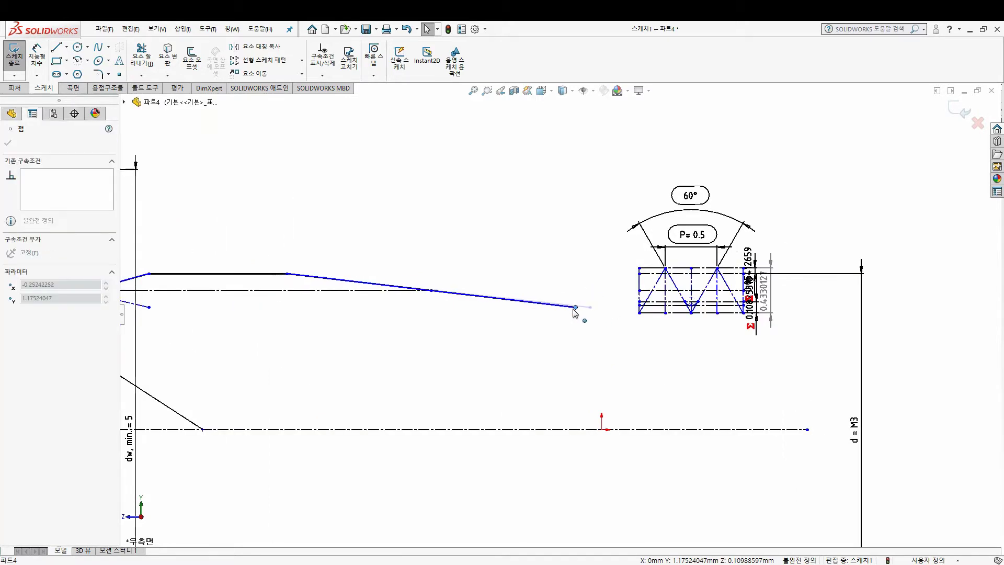
{"action": "left_click", "coordinate": [561, 306]}
{"action": "scroll", "coordinate": [538, 318], "scroll_direction": "up", "scroll_amount": 1}
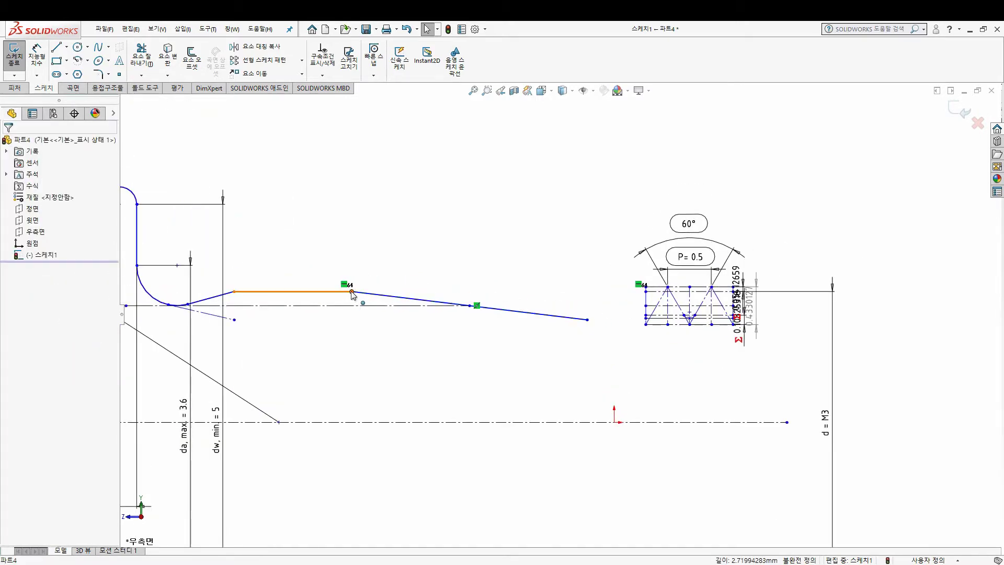
{"action": "left_click_drag", "start_coordinate": [349, 292], "coordinate": [454, 289]}
{"action": "left_click", "coordinate": [483, 320]}
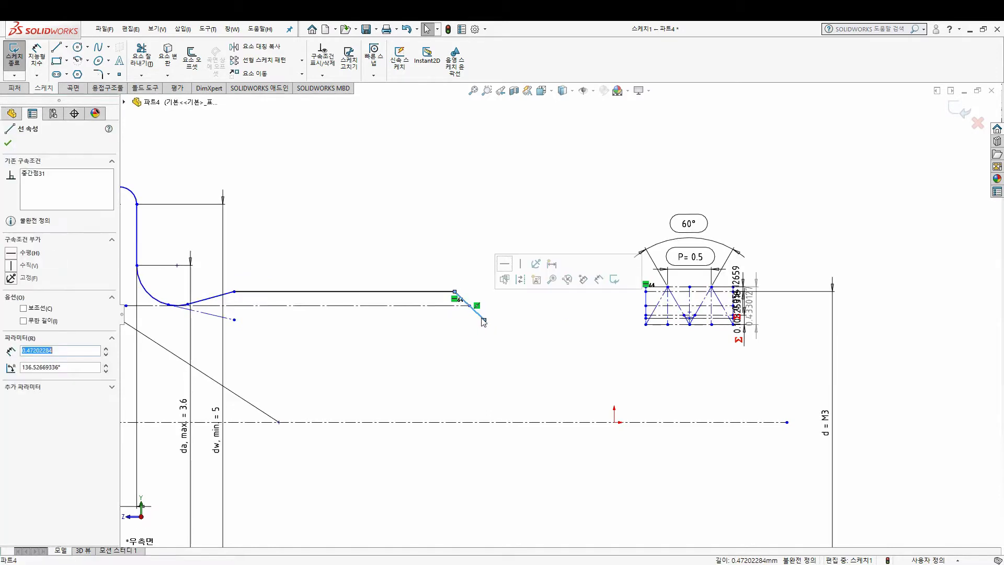
{"action": "scroll", "coordinate": [478, 322], "scroll_direction": "down", "scroll_amount": 2}
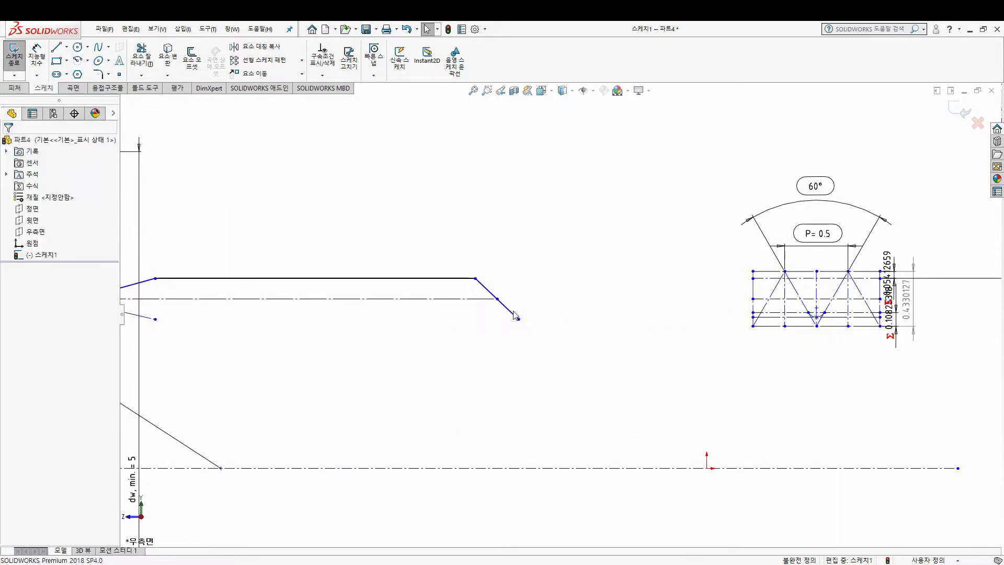
{"action": "left_click", "coordinate": [512, 314]}
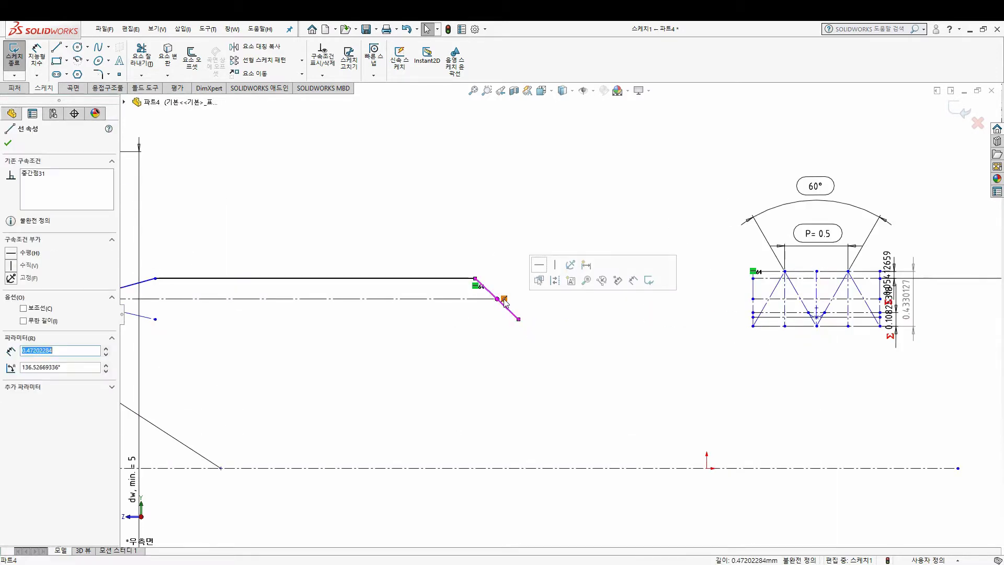
{"action": "scroll", "coordinate": [504, 301], "scroll_direction": "up", "scroll_amount": 2}
{"action": "left_click", "coordinate": [538, 314]}
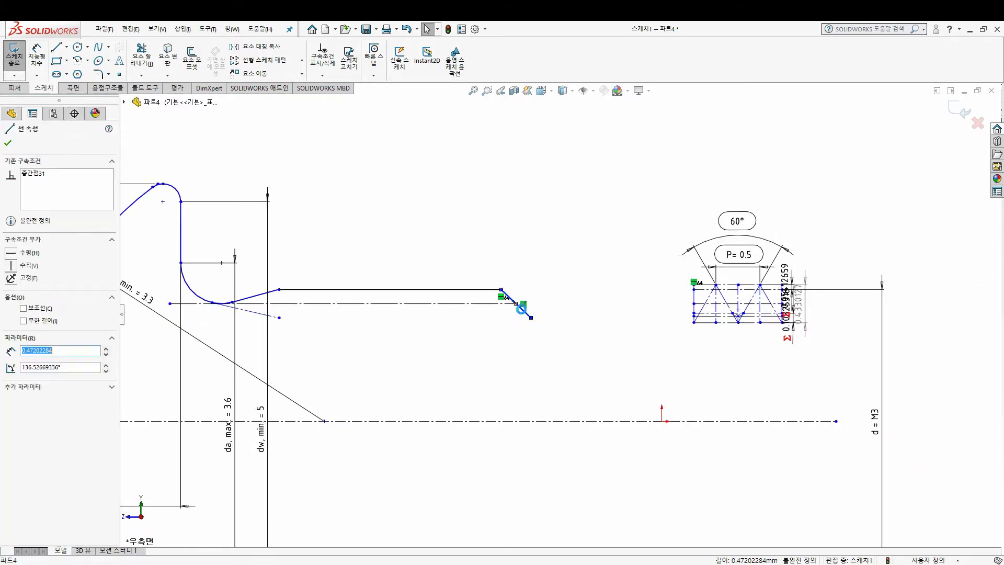
{"action": "key", "text": "Delete"}
{"action": "left_click_drag", "start_coordinate": [516, 303], "coordinate": [583, 304]}
{"action": "left_click", "coordinate": [560, 304]}
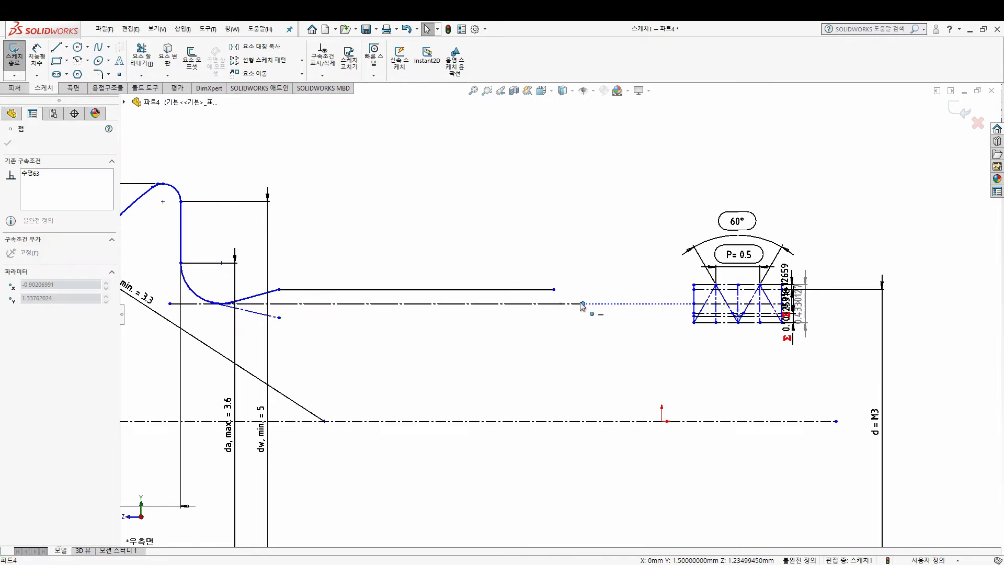
Step: Draw a new diagonal chamfer line at the thread end of the shank
{"action": "key", "text": "l"}
{"action": "scroll", "coordinate": [651, 293], "scroll_direction": "down", "scroll_amount": 3}
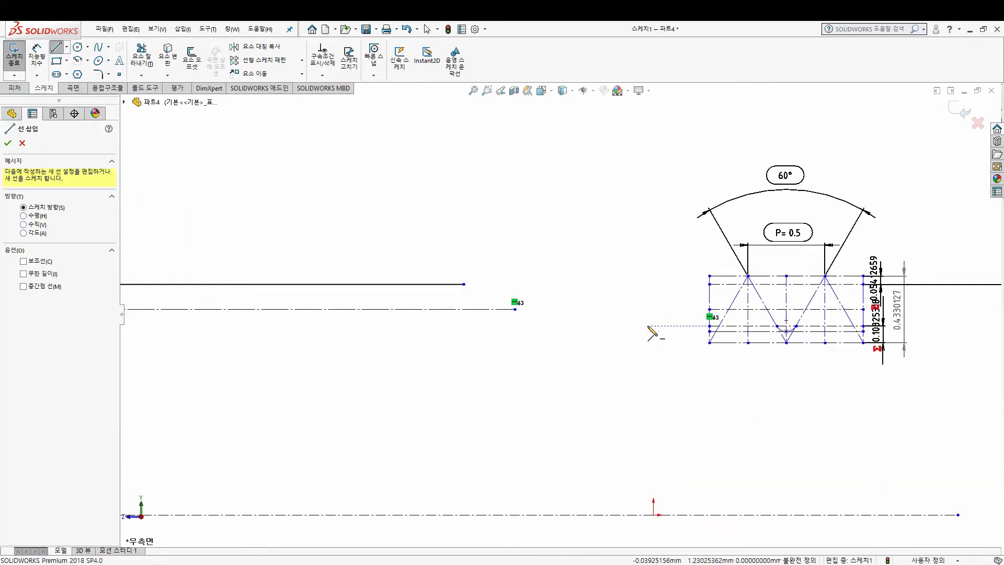
{"action": "left_click", "coordinate": [647, 331]}
{"action": "left_click", "coordinate": [595, 276]}
{"action": "key", "text": "Escape"}
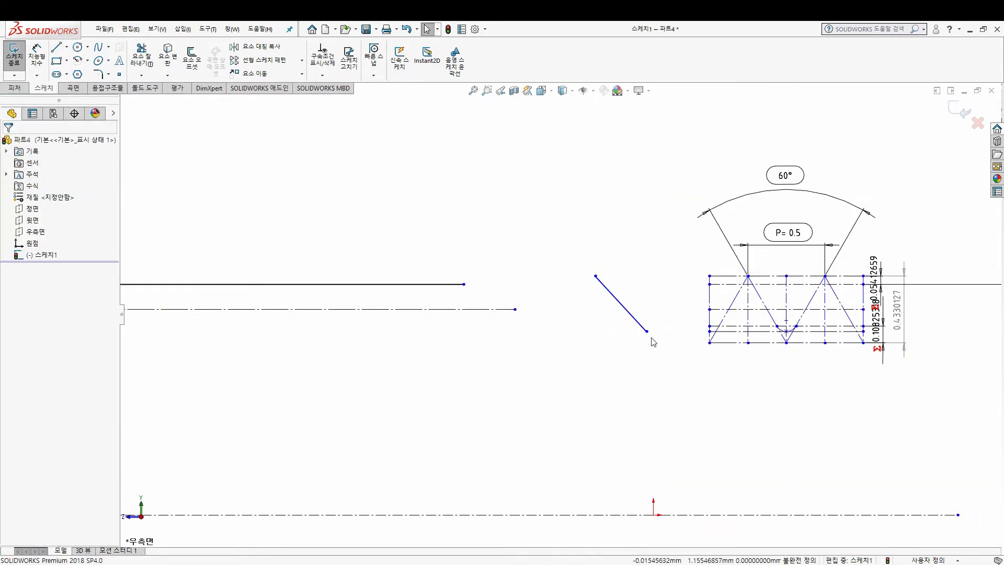
{"action": "left_click", "coordinate": [647, 331]}
{"action": "left_click", "coordinate": [710, 331], "text": "ctrl"}
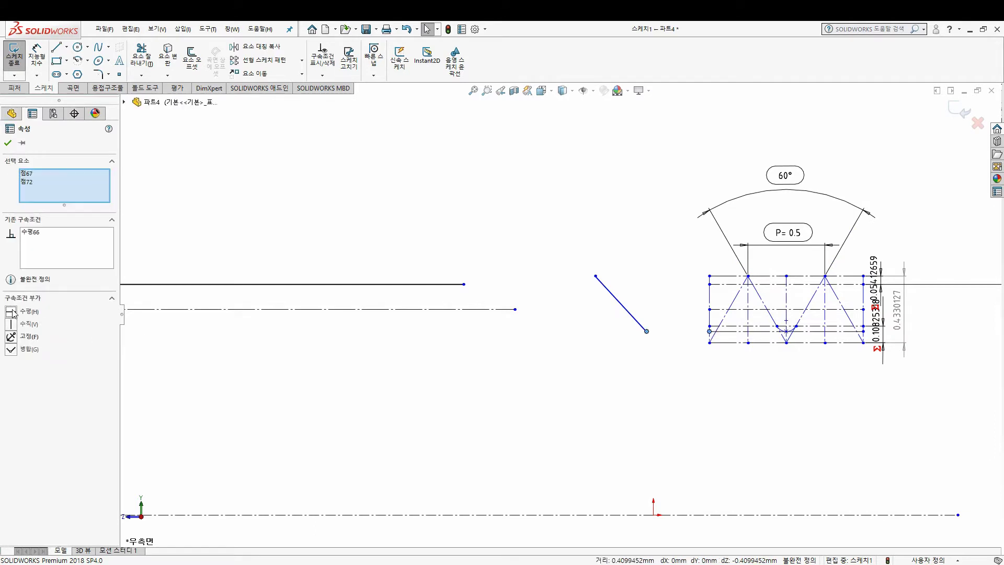
{"action": "left_click", "coordinate": [11, 311]}
{"action": "left_click", "coordinate": [548, 303]}
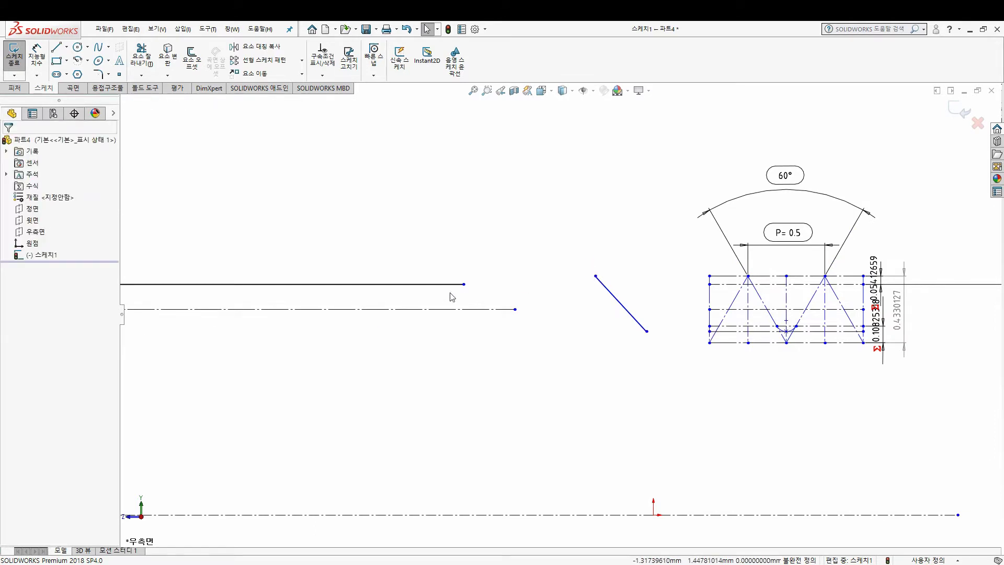
Step: Extend the top edge past the diagonal, trim off the overhanging stub and extend the centreline
{"action": "left_click_drag", "start_coordinate": [472, 288], "coordinate": [626, 285]}
{"action": "key", "text": "t"}
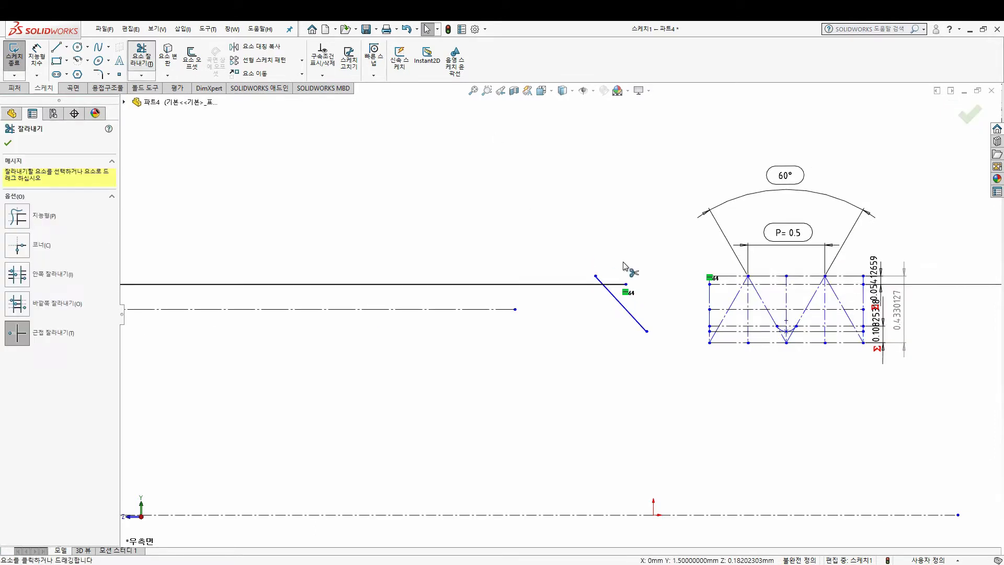
{"action": "left_click", "coordinate": [616, 284]}
{"action": "key", "text": "Escape"}
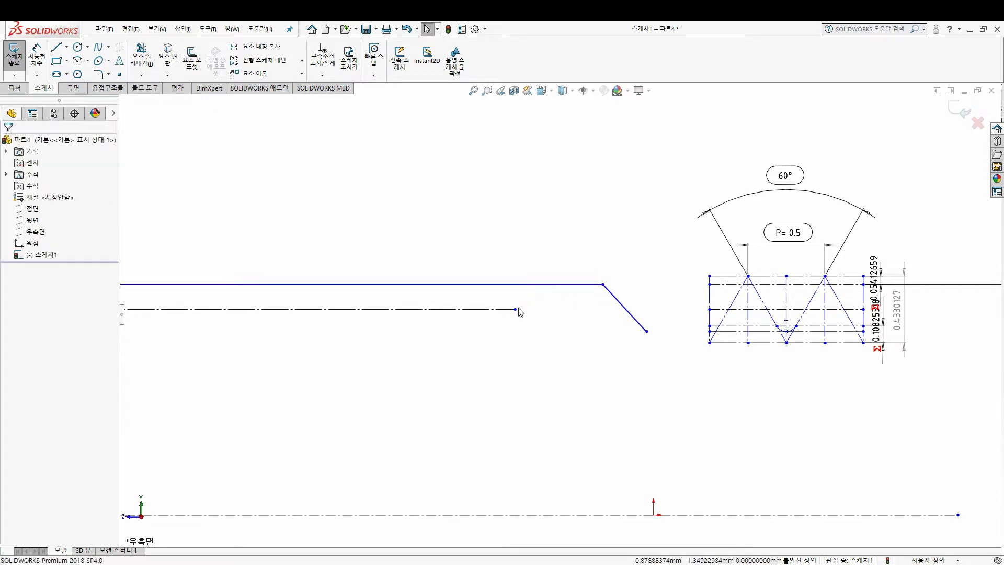
{"action": "left_click_drag", "start_coordinate": [516, 310], "coordinate": [663, 312]}
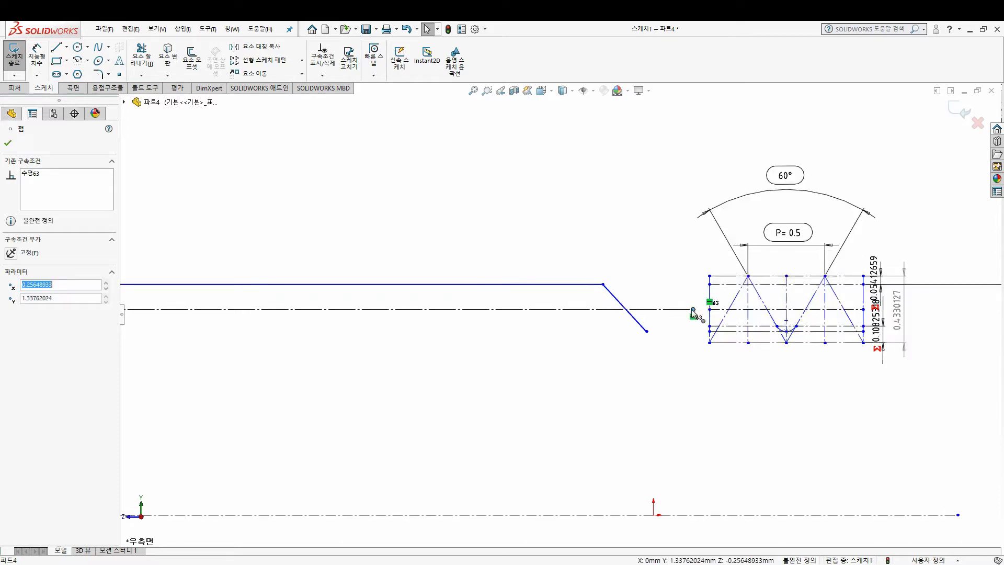
{"action": "scroll", "coordinate": [722, 308], "scroll_direction": "up", "scroll_amount": 5}
{"action": "key", "text": "Escape"}
Step: Line up the chamfer's end point with the origin
{"action": "left_click", "coordinate": [147, 62]}
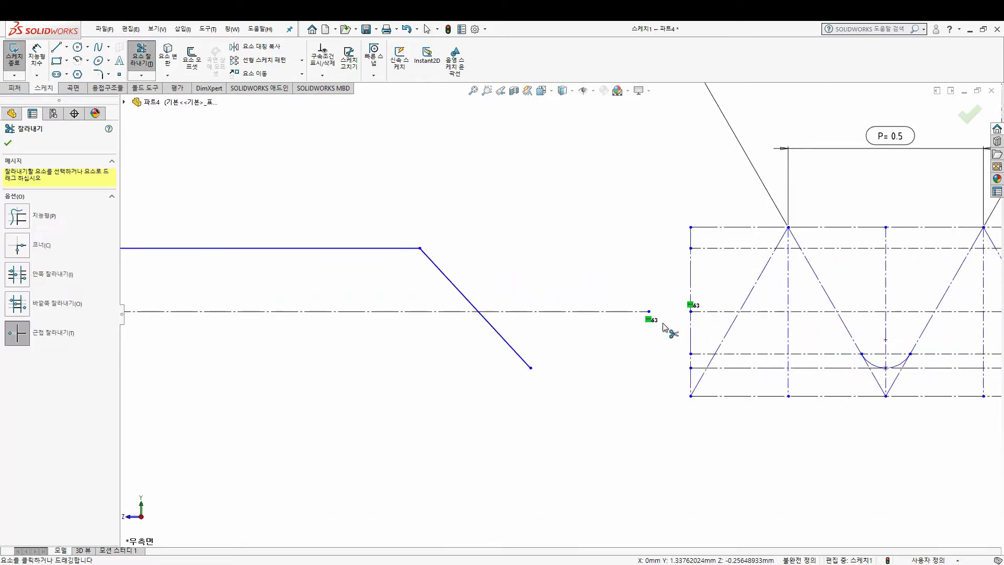
{"action": "key", "text": "Escape"}
{"action": "scroll", "coordinate": [466, 348], "scroll_direction": "down", "scroll_amount": 2}
{"action": "scroll", "coordinate": [463, 327], "scroll_direction": "down", "scroll_amount": 2}
{"action": "scroll", "coordinate": [522, 335], "scroll_direction": "down", "scroll_amount": 2}
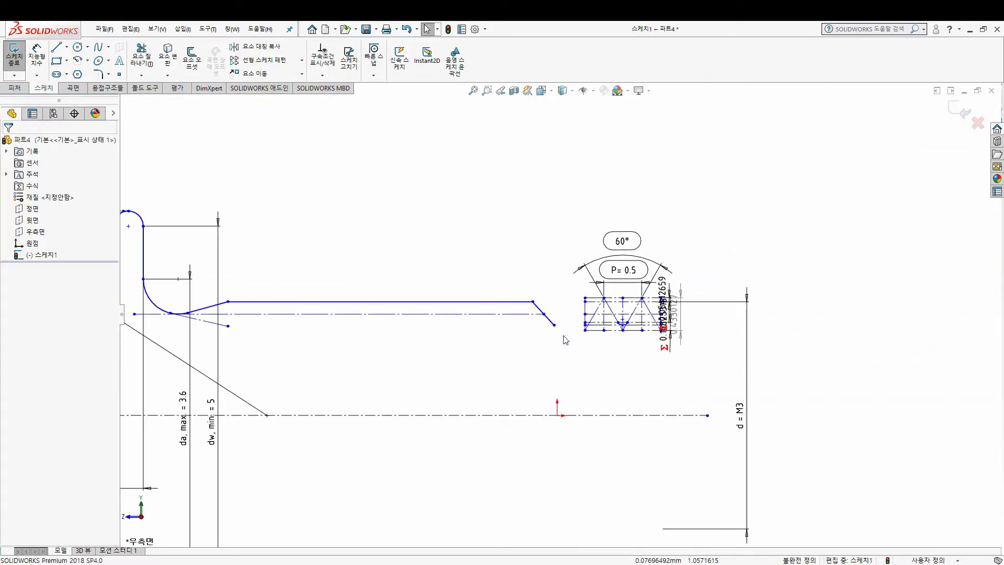
{"action": "left_click_drag", "start_coordinate": [555, 326], "coordinate": [560, 335]}
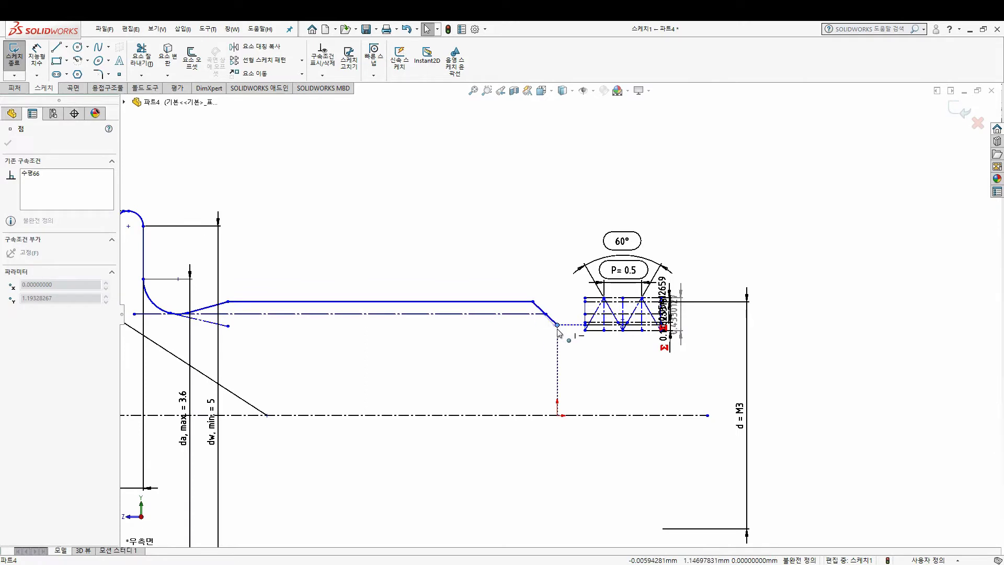
{"action": "key", "text": "Escape"}
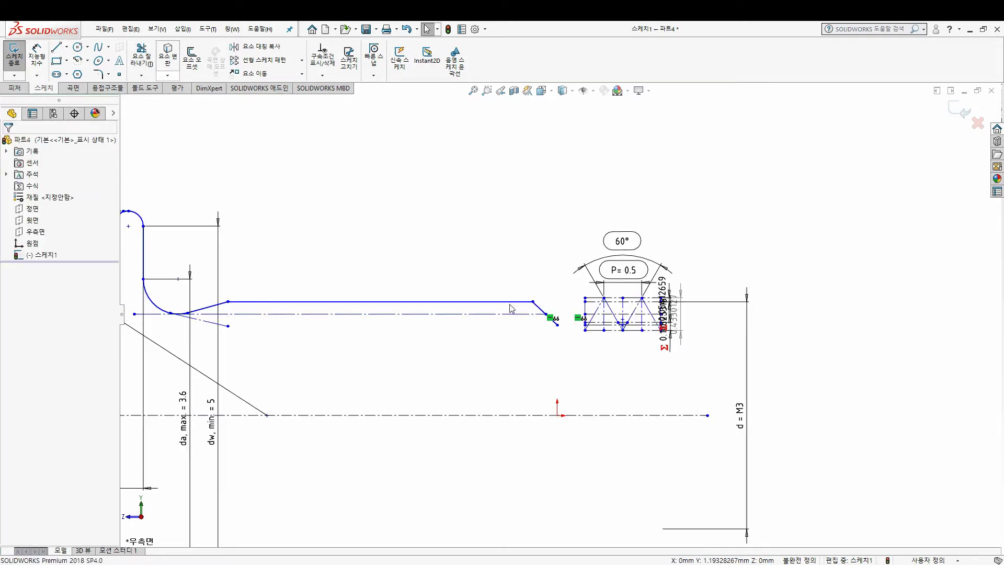
{"action": "left_click", "coordinate": [79, 48]}
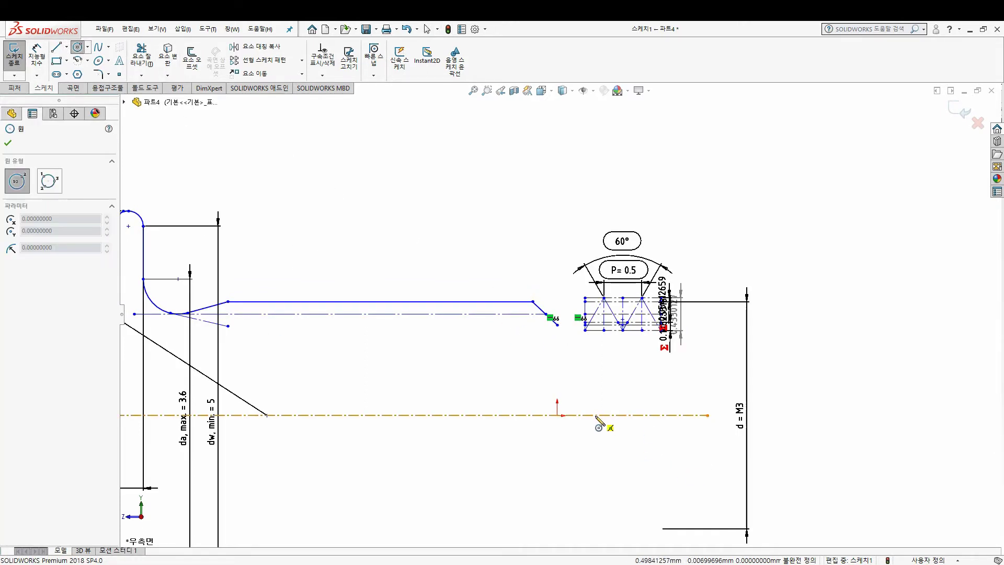
Step: Draw a circle centred on the axis, made coincident with the chamfer line's endpoint
{"action": "left_click", "coordinate": [595, 415]}
{"action": "left_click", "coordinate": [563, 333]}
{"action": "key", "text": "Escape"}
{"action": "scroll", "coordinate": [576, 332], "scroll_direction": "down", "scroll_amount": 2}
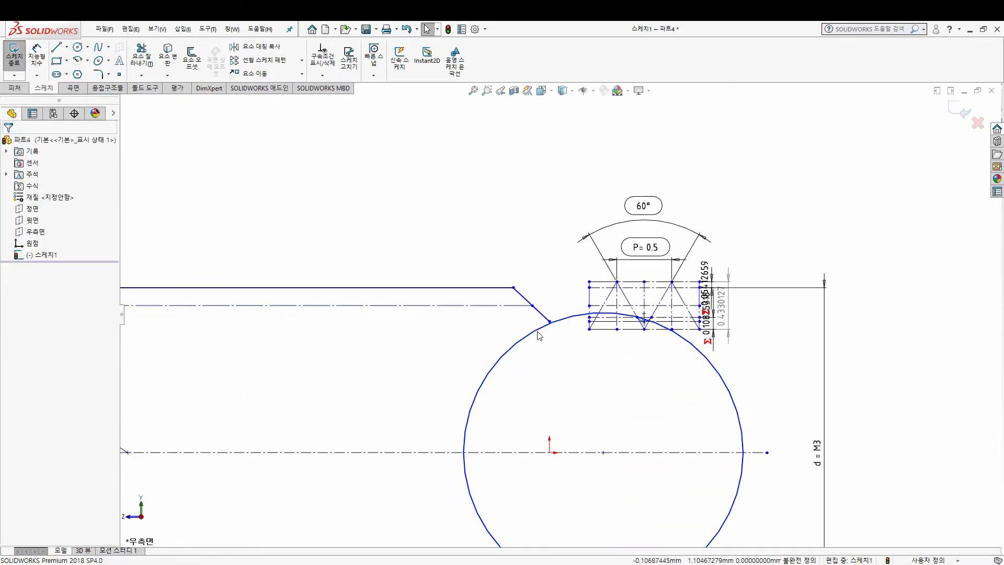
{"action": "left_click", "coordinate": [549, 321]}
{"action": "left_click", "coordinate": [505, 353], "text": "ctrl"}
{"action": "left_click", "coordinate": [11, 324]}
{"action": "key", "text": "Escape"}
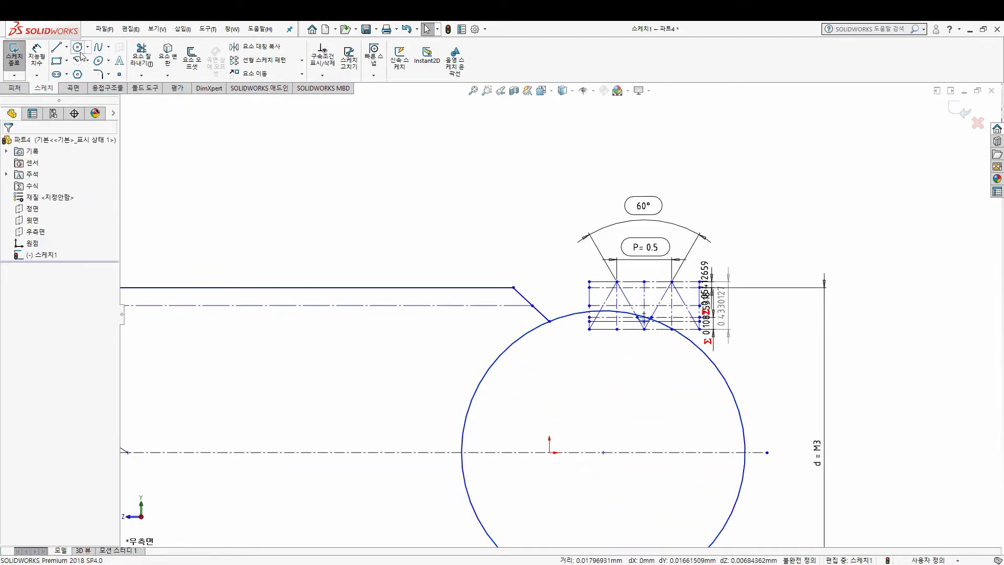
Step: Trim away the extra circle arcs, keeping the arc from the chamfer tip to the centreline
{"action": "left_click", "coordinate": [141, 55]}
{"action": "left_click", "coordinate": [570, 315]}
{"action": "left_click", "coordinate": [720, 377]}
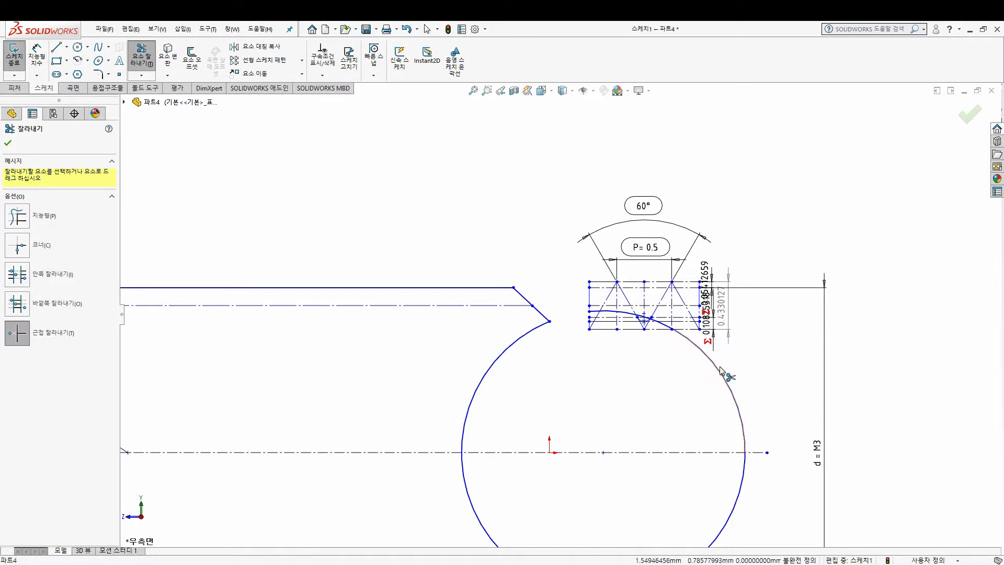
{"action": "left_click", "coordinate": [467, 496]}
{"action": "key", "text": "Escape"}
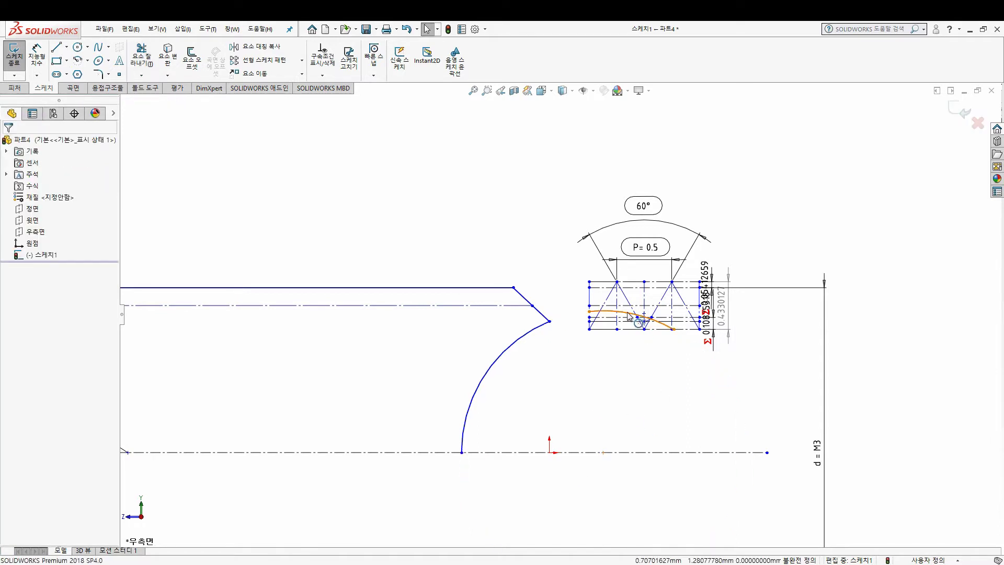
{"action": "scroll", "coordinate": [529, 359], "scroll_direction": "up", "scroll_amount": 3}
{"action": "scroll", "coordinate": [511, 340], "scroll_direction": "down", "scroll_amount": 2}
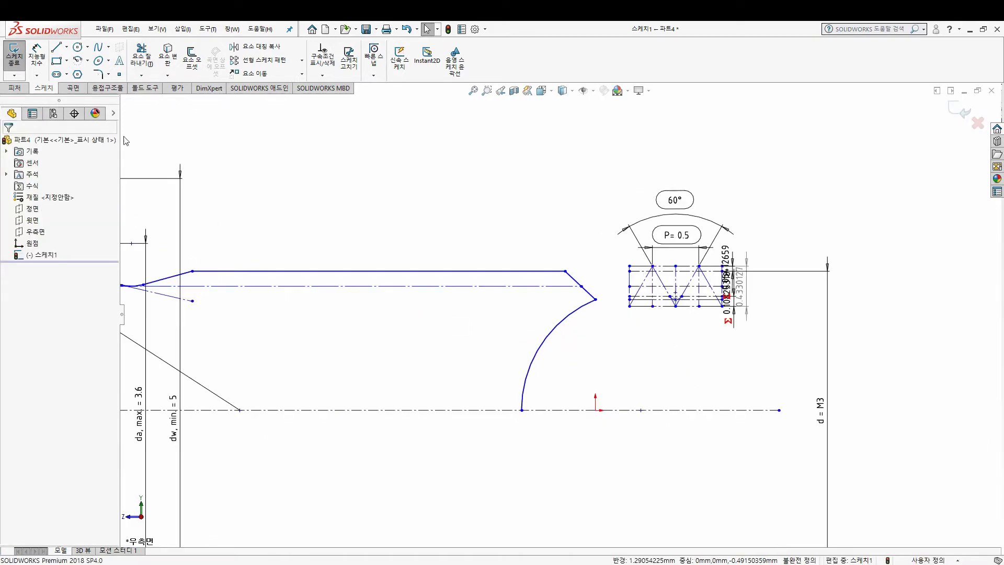
{"action": "left_click", "coordinate": [67, 47]}
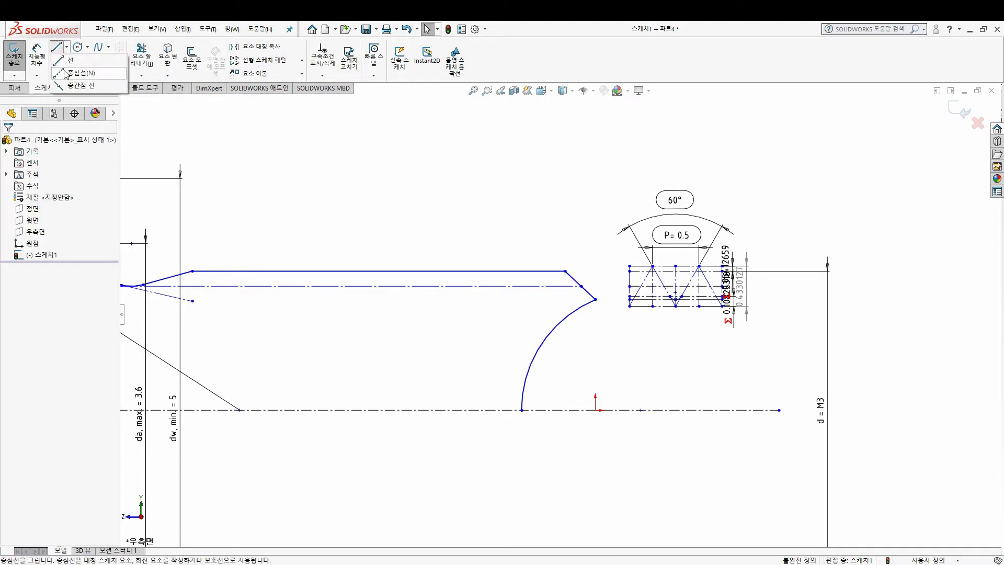
Step: Draw a construction centreline from the left end of the profile to the chamfer
{"action": "left_click", "coordinate": [83, 74]}
{"action": "left_click", "coordinate": [192, 301]}
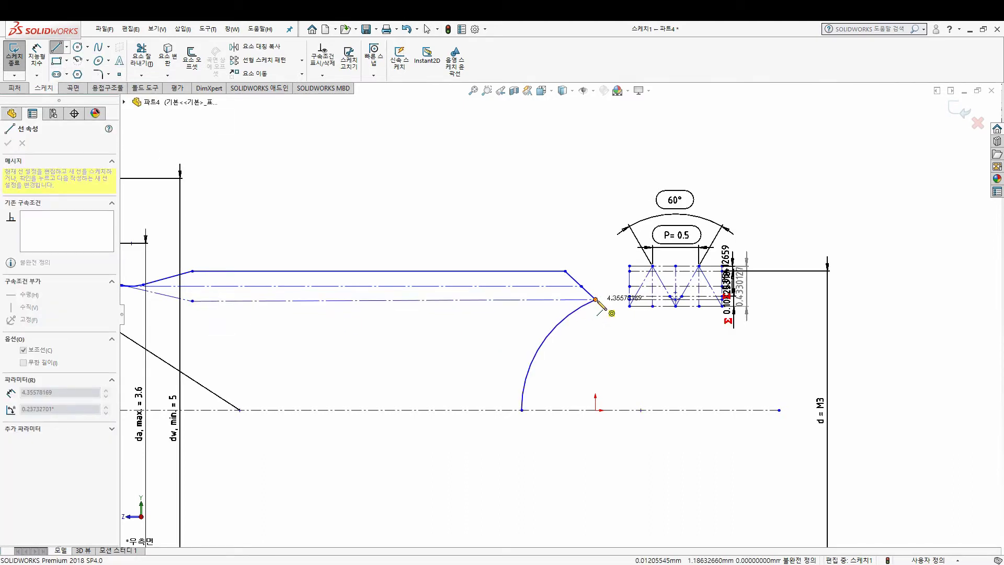
{"action": "left_click", "coordinate": [596, 300]}
{"action": "key", "text": "Escape"}
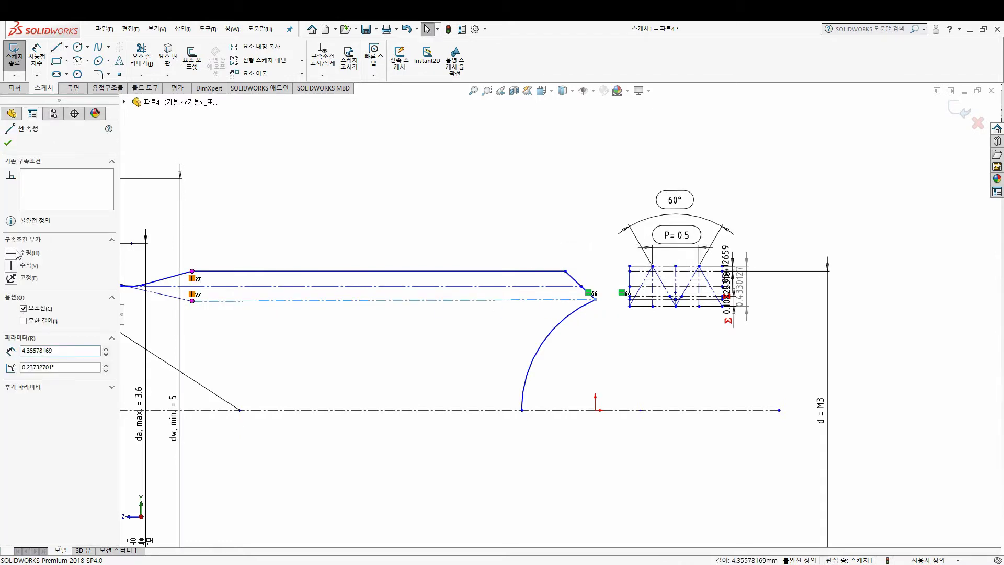
{"action": "key", "text": "Escape"}
{"action": "scroll", "coordinate": [366, 299], "scroll_direction": "down", "scroll_amount": 3}
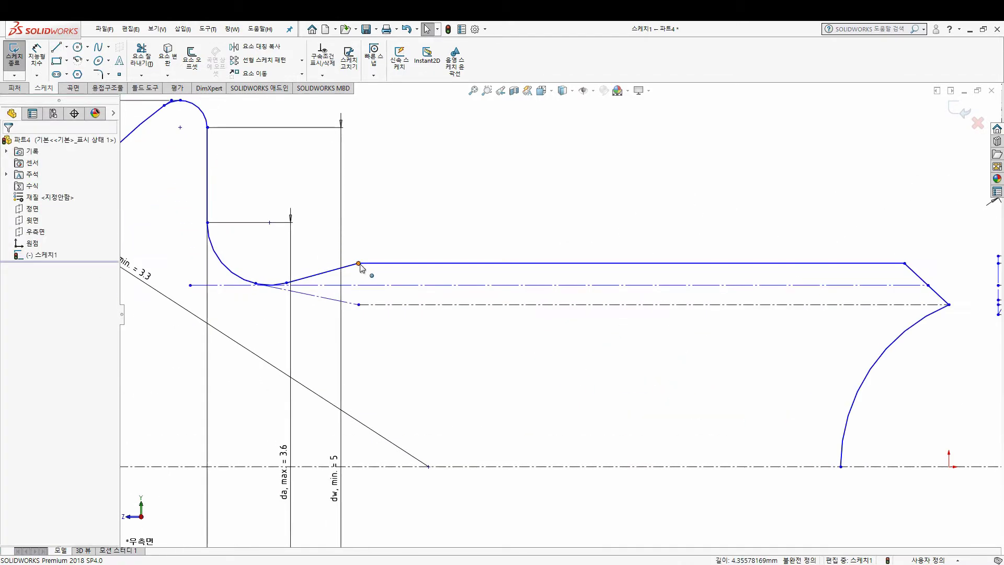
{"action": "left_click_drag", "start_coordinate": [359, 264], "coordinate": [369, 268]}
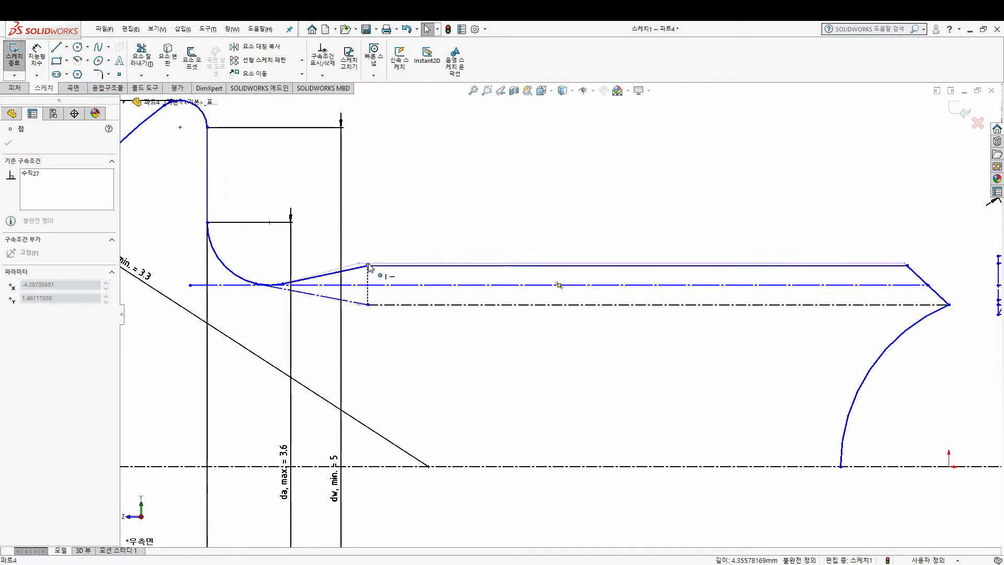
{"action": "key", "text": "Escape"}
Step: Make the top line's end point and the chamfer point horizontal with their matching thread-profile points
{"action": "middle_click_drag", "start_coordinate": [823, 276], "coordinate": [521, 300], "text": "ctrl"}
{"action": "scroll", "coordinate": [520, 300], "scroll_direction": "up", "scroll_amount": 2}
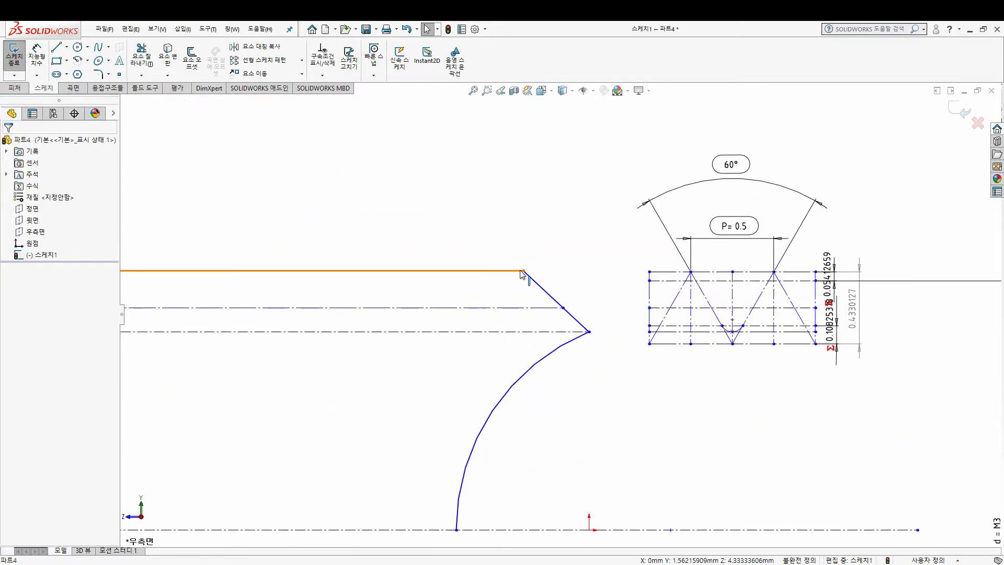
{"action": "left_click", "coordinate": [522, 271]}
{"action": "left_click", "coordinate": [589, 332], "text": "ctrl"}
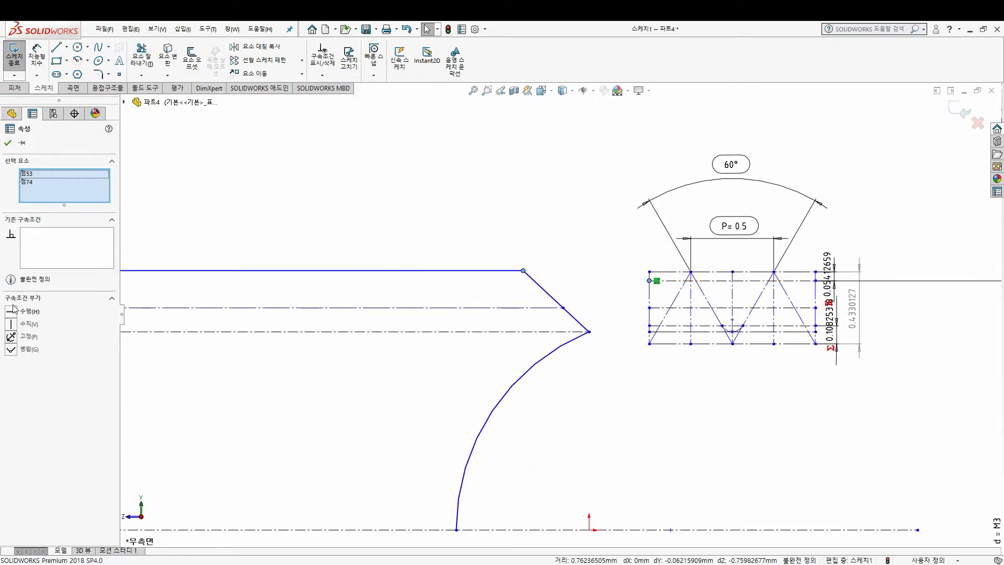
{"action": "left_click", "coordinate": [15, 314]}
{"action": "key", "text": "Escape"}
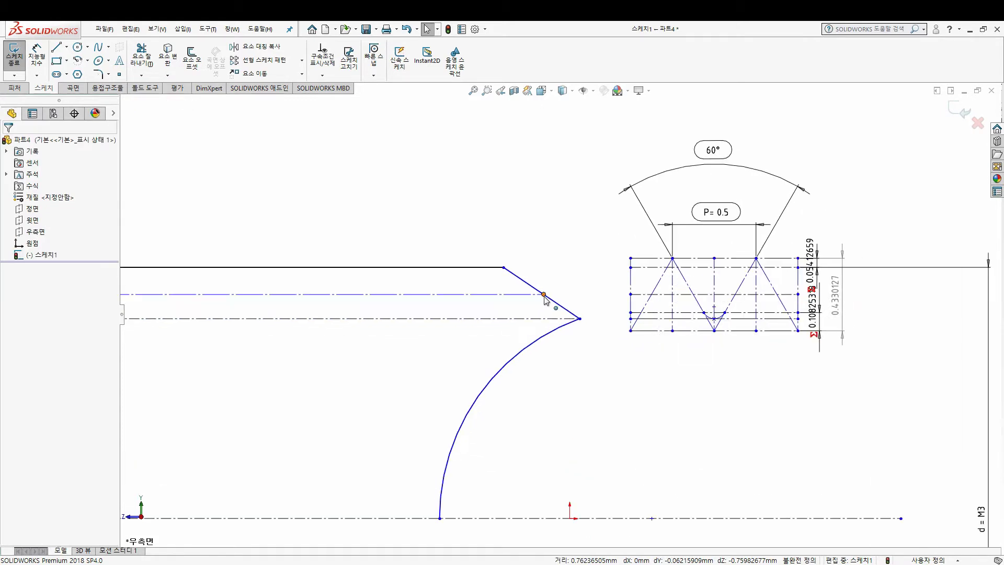
{"action": "left_click_drag", "start_coordinate": [544, 295], "coordinate": [548, 294]}
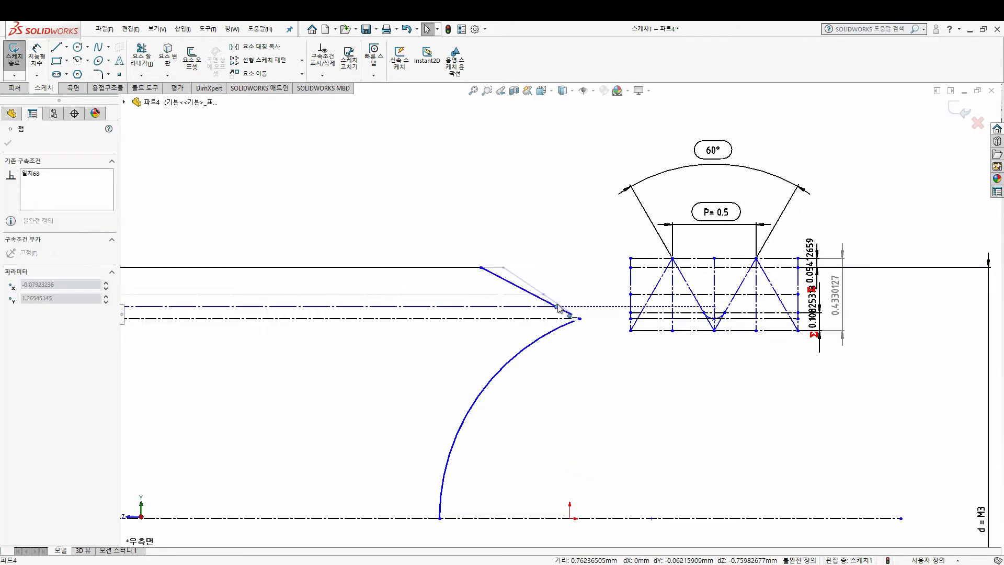
{"action": "left_click", "coordinate": [631, 294], "text": "ctrl"}
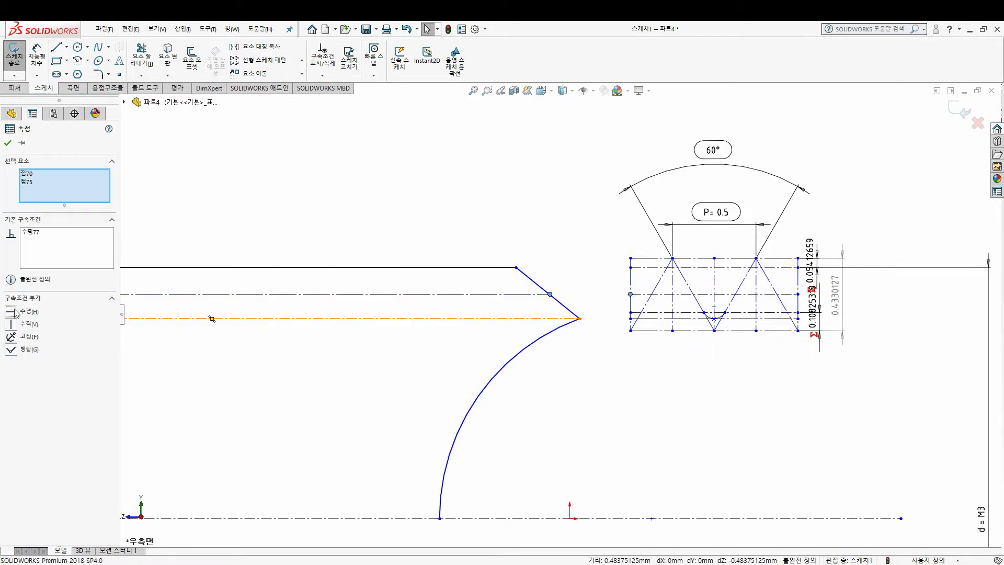
{"action": "left_click", "coordinate": [15, 312]}
{"action": "key", "text": "Escape"}
Step: Fix the arc's top endpoint vertically above the origin, then pick both arc endpoints to dimension
{"action": "mouse_move", "coordinate": [577, 320]}
{"action": "left_mouse_down"}
{"action": "mouse_move", "coordinate": [577, 330]}
{"action": "mouse_move", "coordinate": [569, 318]}
{"action": "left_mouse_up"}
{"action": "left_click", "coordinate": [569, 518]}
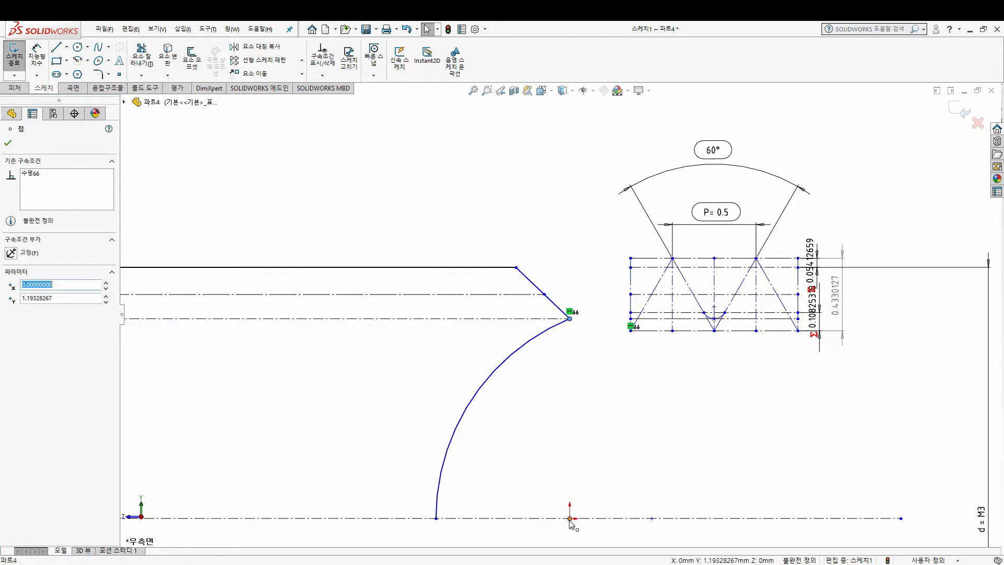
{"action": "left_click", "coordinate": [570, 318], "text": "ctrl"}
{"action": "left_click", "coordinate": [16, 327]}
{"action": "scroll", "coordinate": [555, 383], "scroll_direction": "up", "scroll_amount": 1}
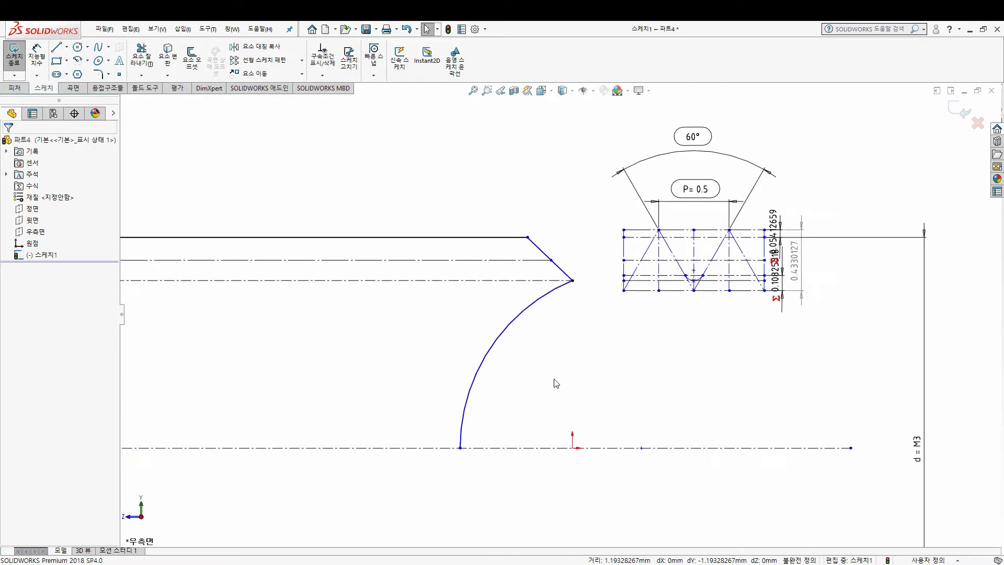
{"action": "left_click_drag", "start_coordinate": [460, 448], "coordinate": [504, 448]}
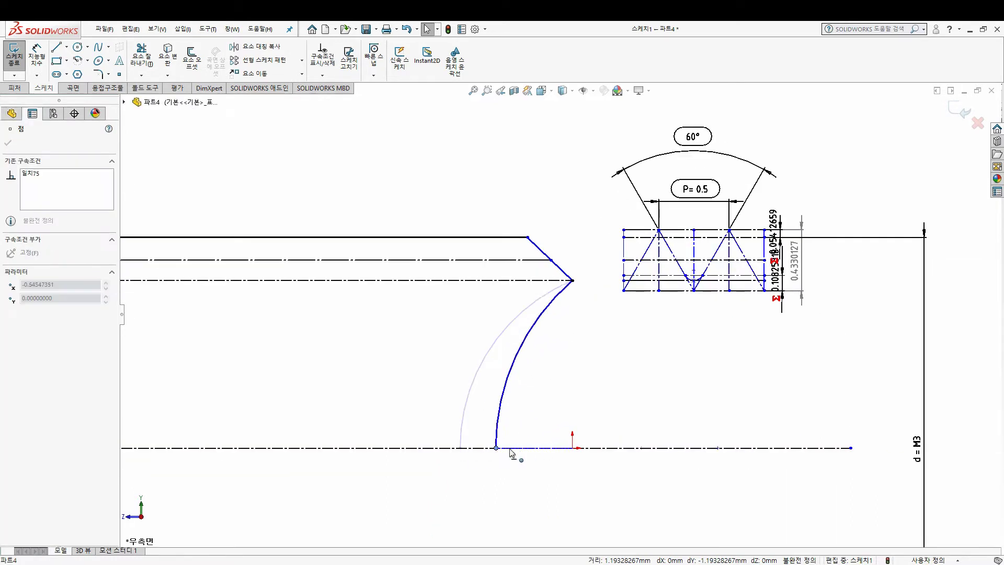
{"action": "left_click", "coordinate": [47, 68]}
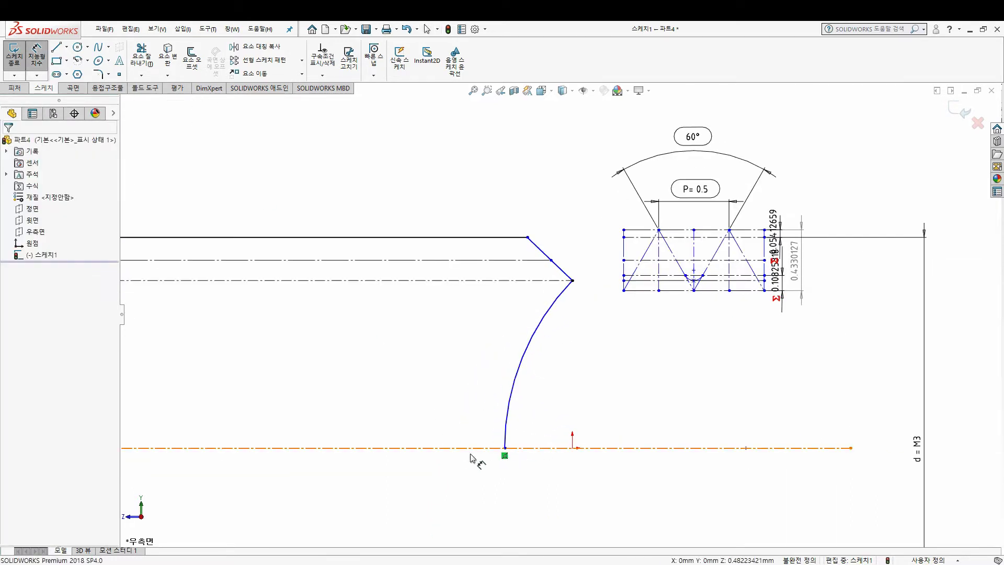
{"action": "left_click", "coordinate": [505, 448]}
{"action": "left_click", "coordinate": [573, 281]}
Step: Give the runout arc a horizontal width of =(1/2)*"P@스케치1", i.e. 0.25 mm
{"action": "scroll", "coordinate": [558, 512], "scroll_direction": "up", "scroll_amount": 2}
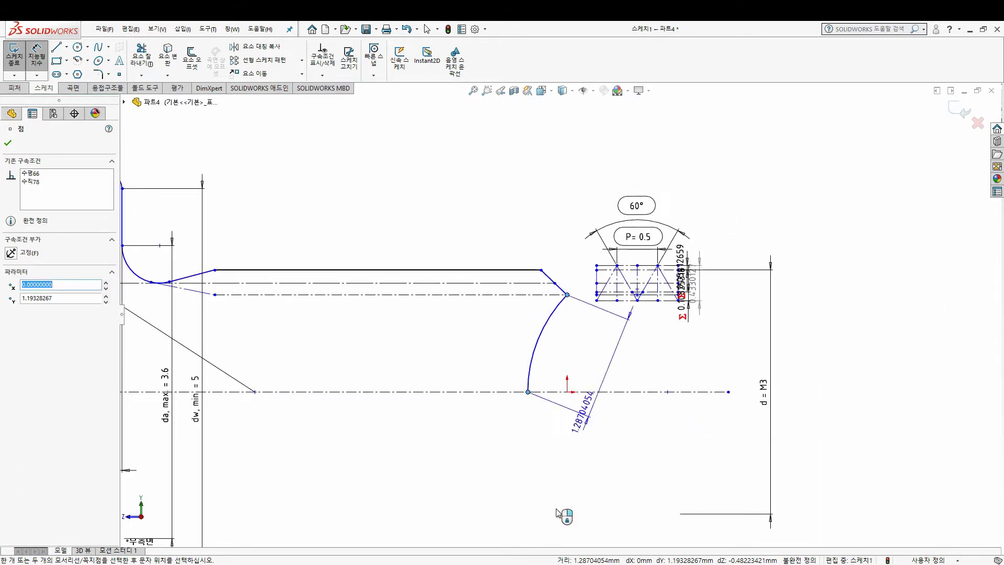
{"action": "left_click", "coordinate": [545, 497]}
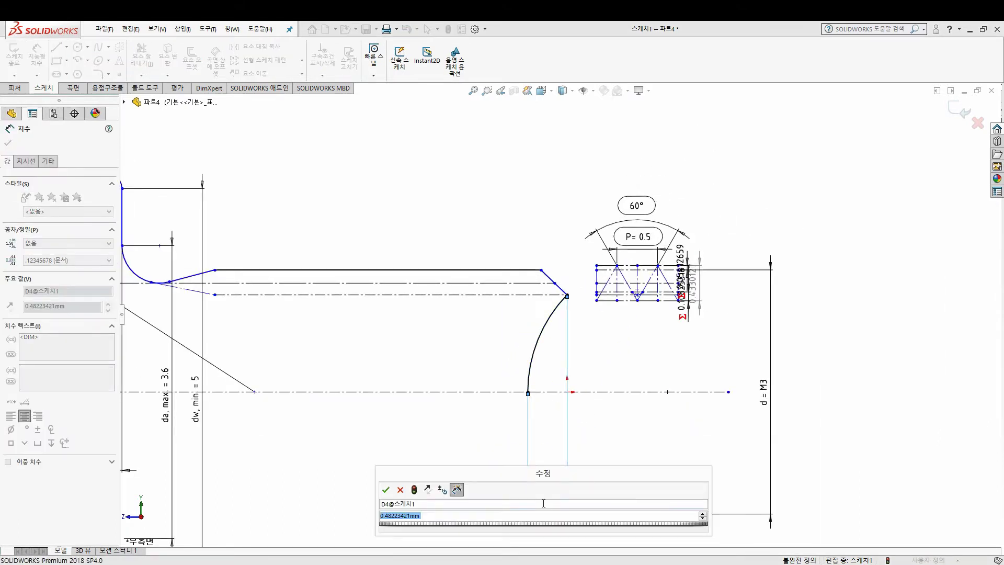
{"action": "type", "text": "=(1"}
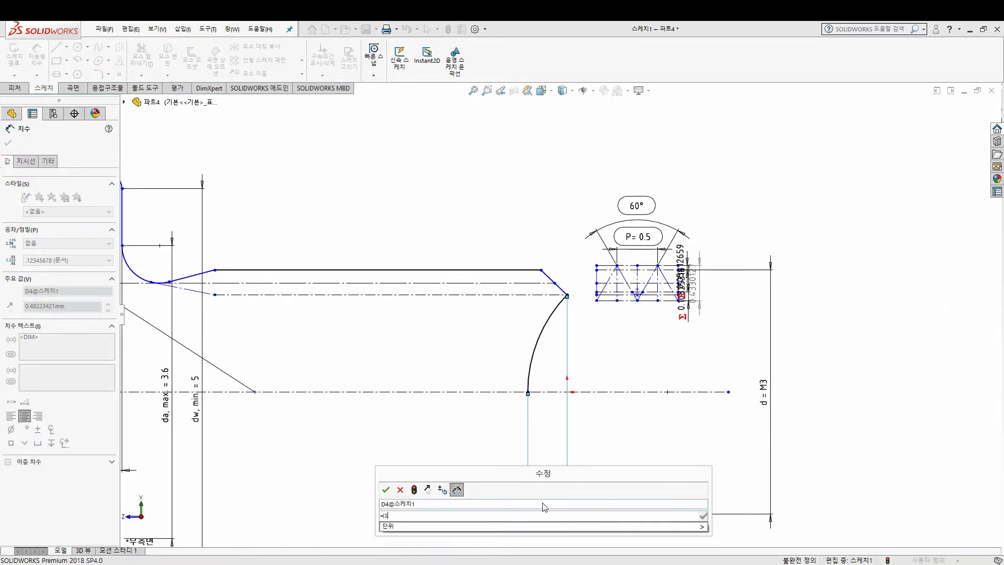
{"action": "type", "text": "/"}
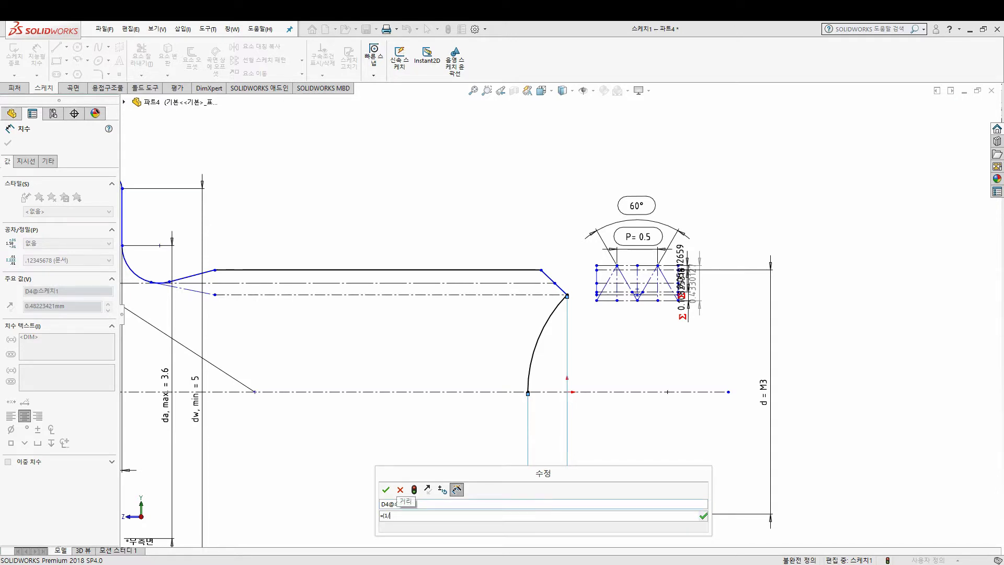
{"action": "type", "text": "2)*"}
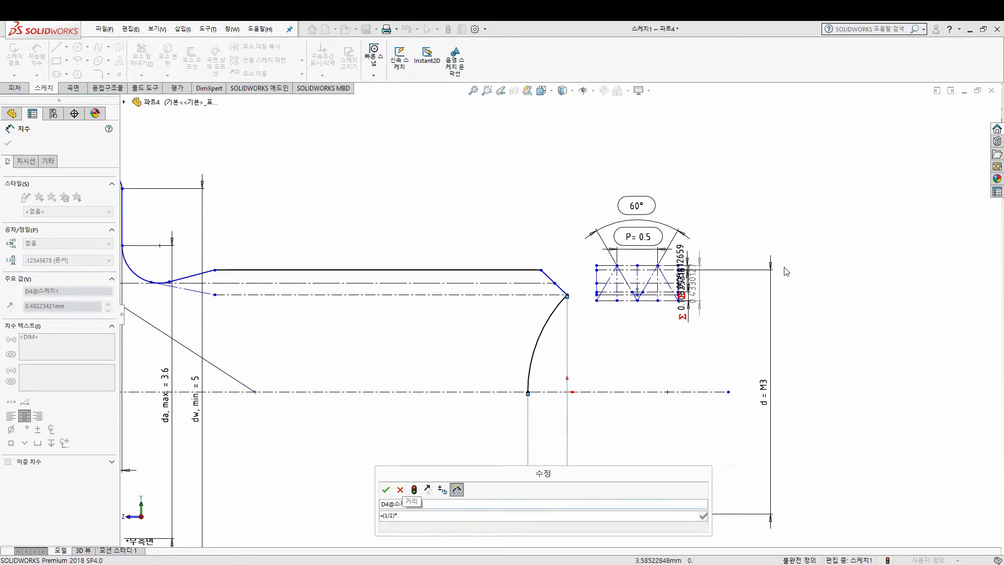
{"action": "left_click", "coordinate": [637, 237]}
{"action": "left_click", "coordinate": [385, 489]}
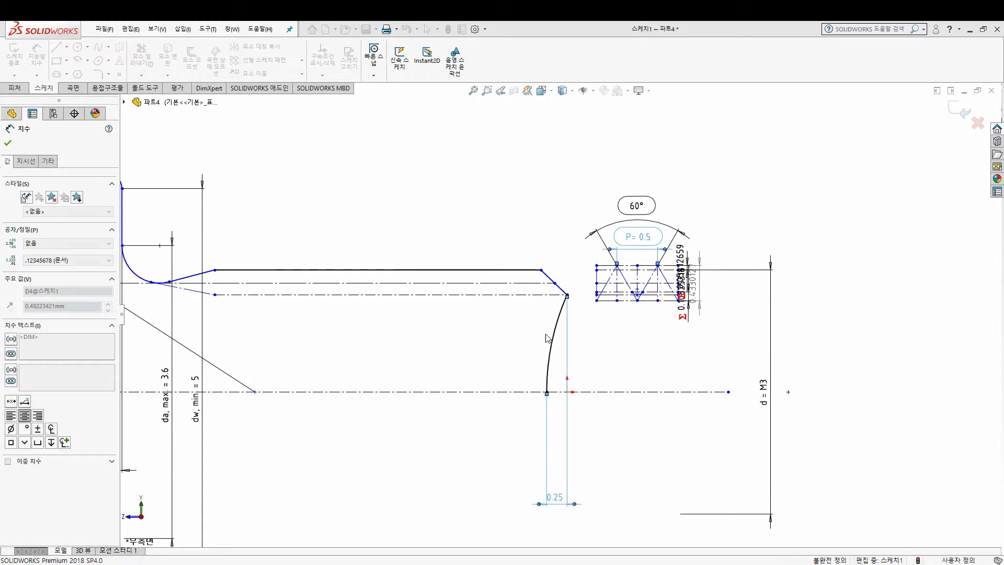
{"action": "key", "text": "Escape"}
{"action": "scroll", "coordinate": [589, 399], "scroll_direction": "down", "scroll_amount": 2}
{"action": "scroll", "coordinate": [554, 454], "scroll_direction": "up", "scroll_amount": 3}
{"action": "left_click", "coordinate": [549, 426]}
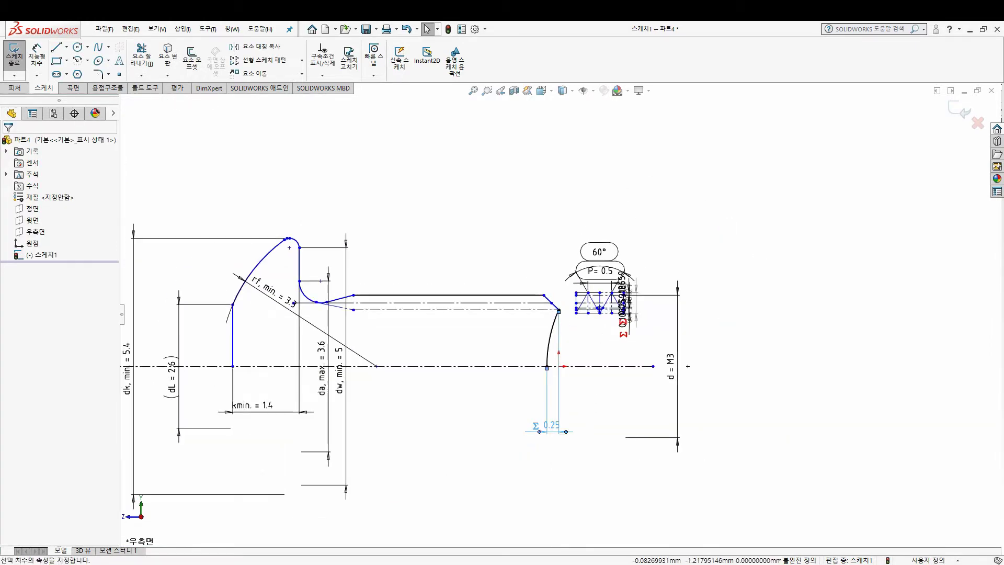
{"action": "key", "text": "Escape"}
{"action": "scroll", "coordinate": [563, 322], "scroll_direction": "down", "scroll_amount": 3}
{"action": "scroll", "coordinate": [525, 258], "scroll_direction": "down", "scroll_amount": 2}
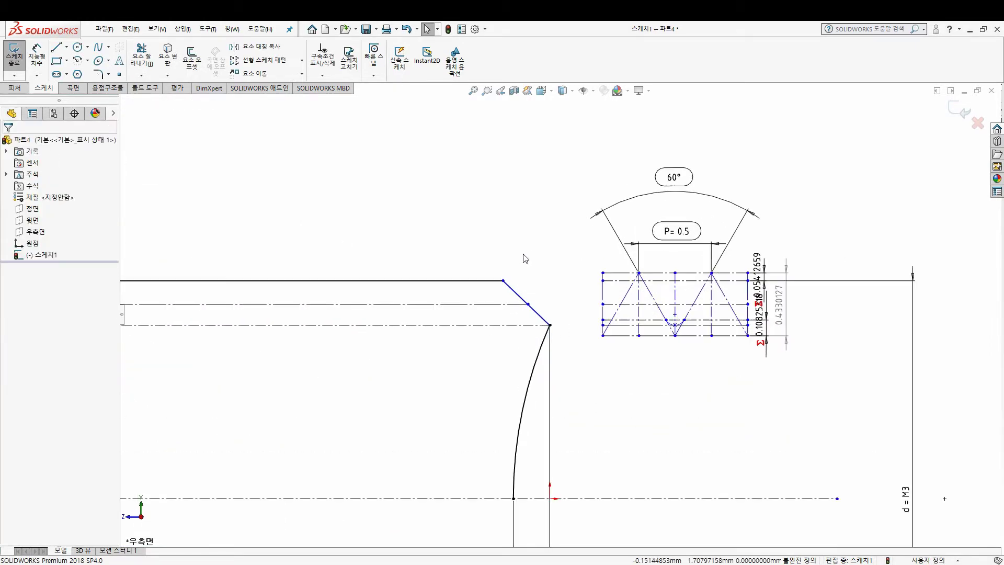
Step: Dimension the chamfer length as =2*"P@스케치1", giving 1 mm
{"action": "left_click", "coordinate": [36, 58]}
{"action": "left_click", "coordinate": [502, 281]}
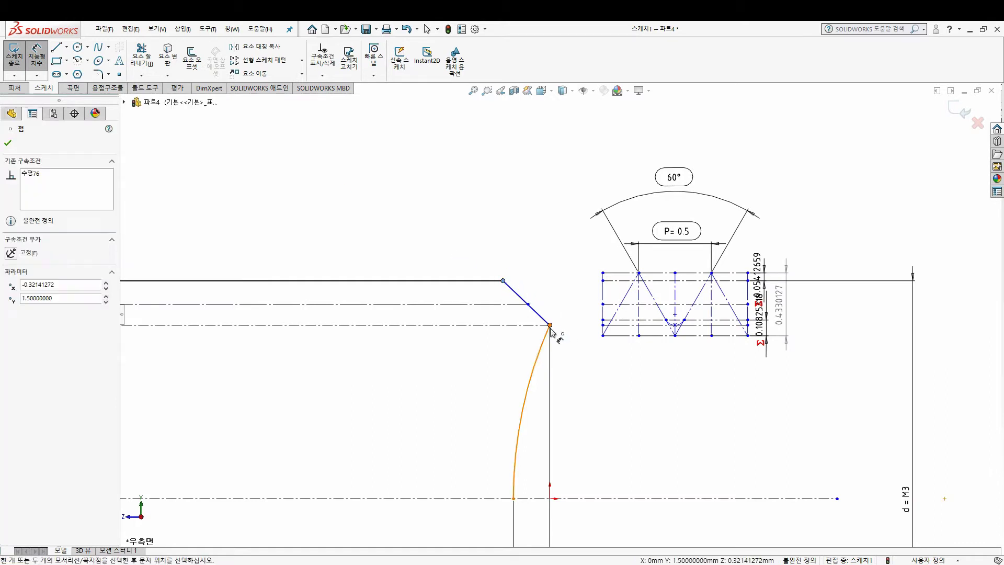
{"action": "left_click", "coordinate": [520, 183]}
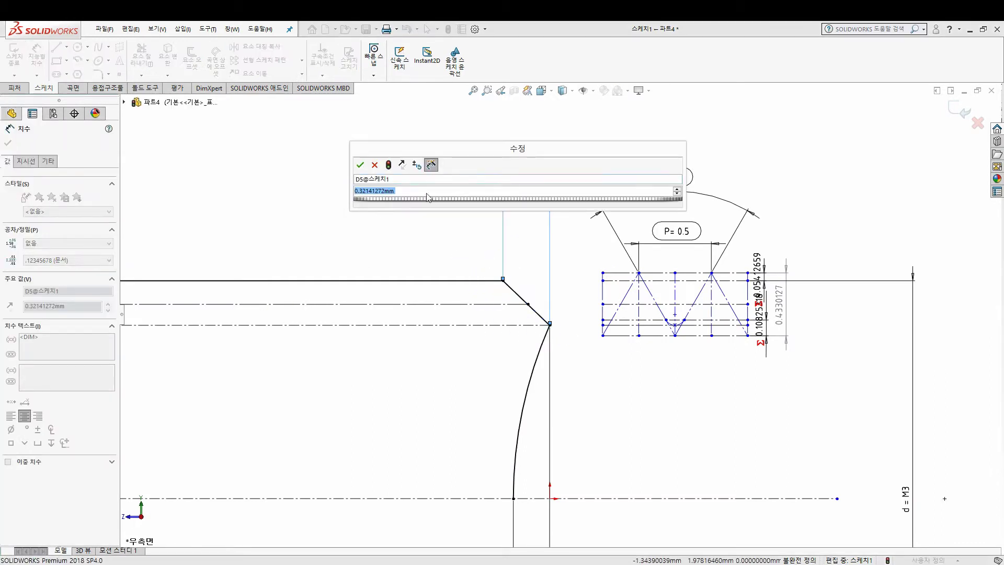
{"action": "type", "text": "=2*"}
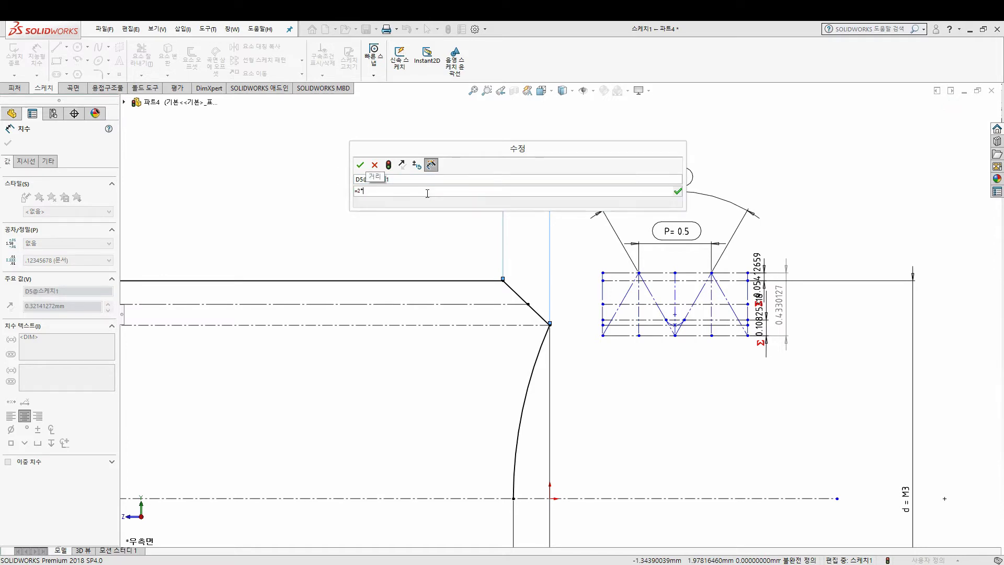
{"action": "left_click", "coordinate": [704, 240]}
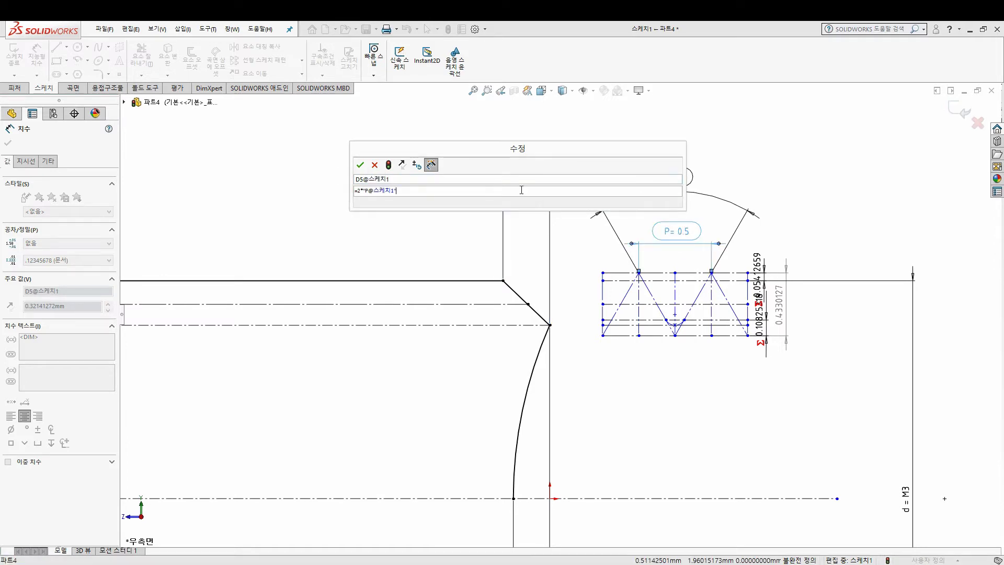
{"action": "left_click", "coordinate": [360, 166]}
{"action": "key", "text": "Escape"}
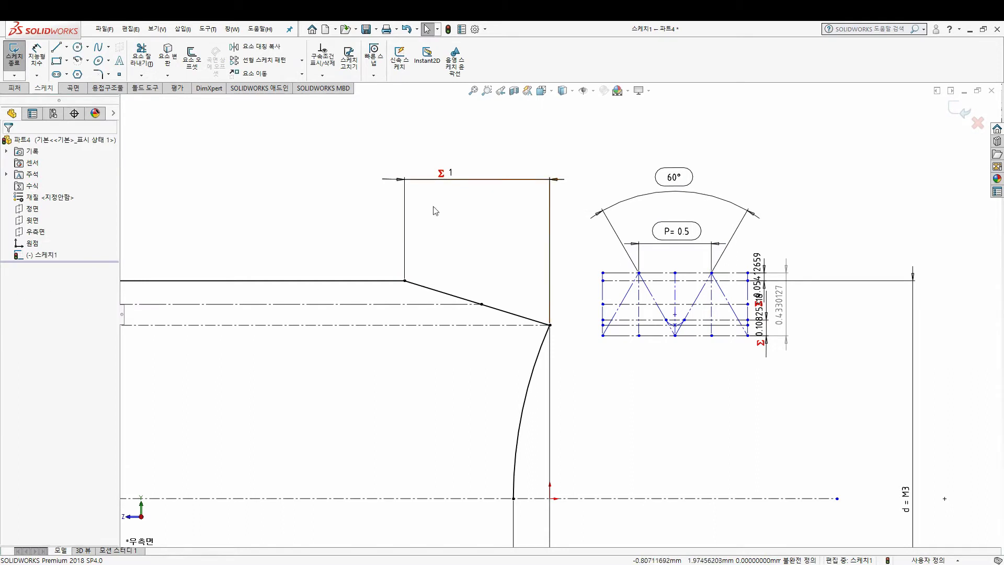
Step: Name the run-out dimension u with display text 'umax. = <DIM>'
{"action": "double_click", "coordinate": [444, 175]}
{"action": "type", "text": "u"}
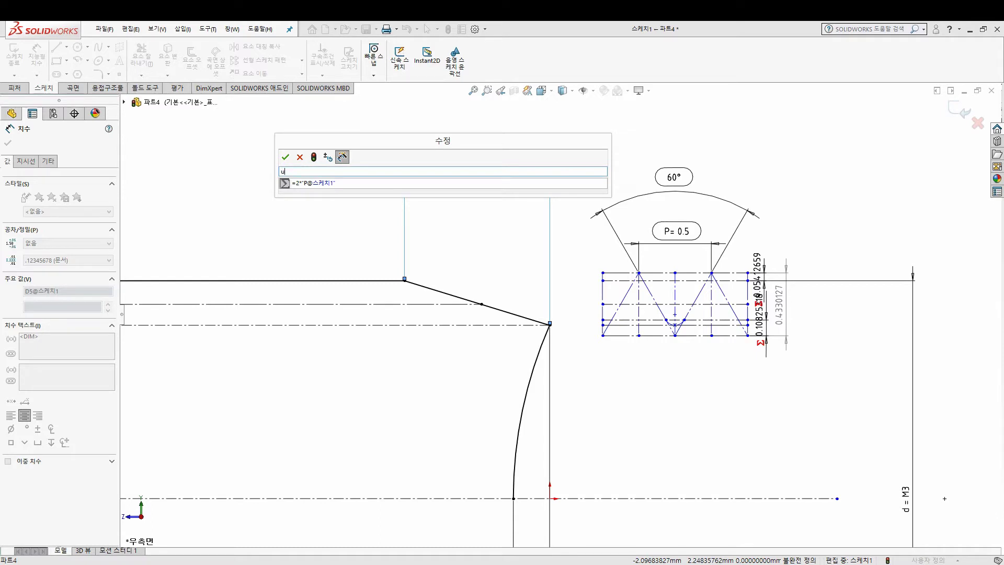
{"action": "type", "text": "umax ="}
{"action": "left_click", "coordinate": [285, 157]}
{"action": "left_click", "coordinate": [455, 179]}
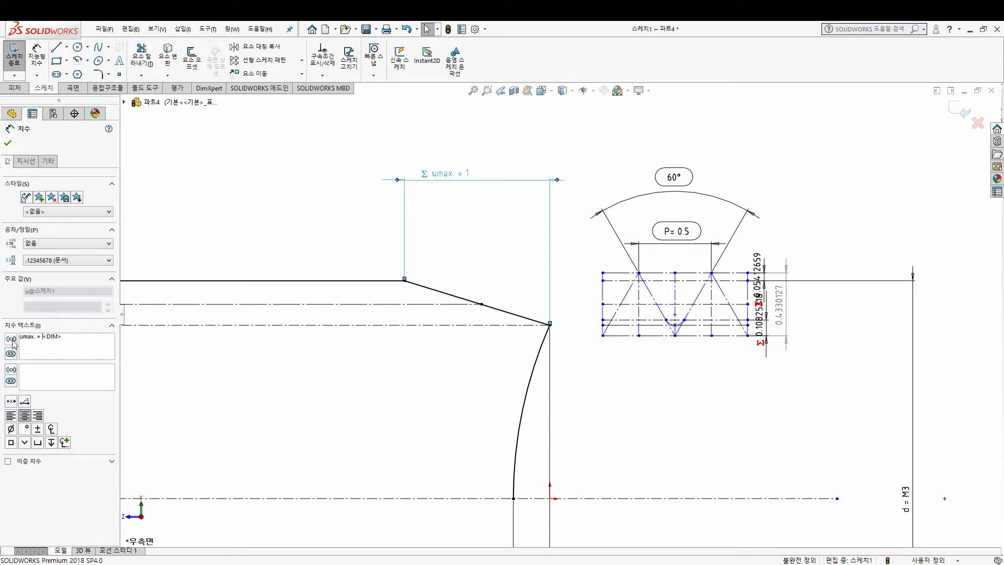
{"action": "left_click", "coordinate": [278, 262]}
Step: Reshape the head curve by dragging its endpoint, then switch to the standard's PDF
{"action": "scroll", "coordinate": [432, 331], "scroll_direction": "up", "scroll_amount": 5}
{"action": "scroll", "coordinate": [459, 338], "scroll_direction": "down", "scroll_amount": 5}
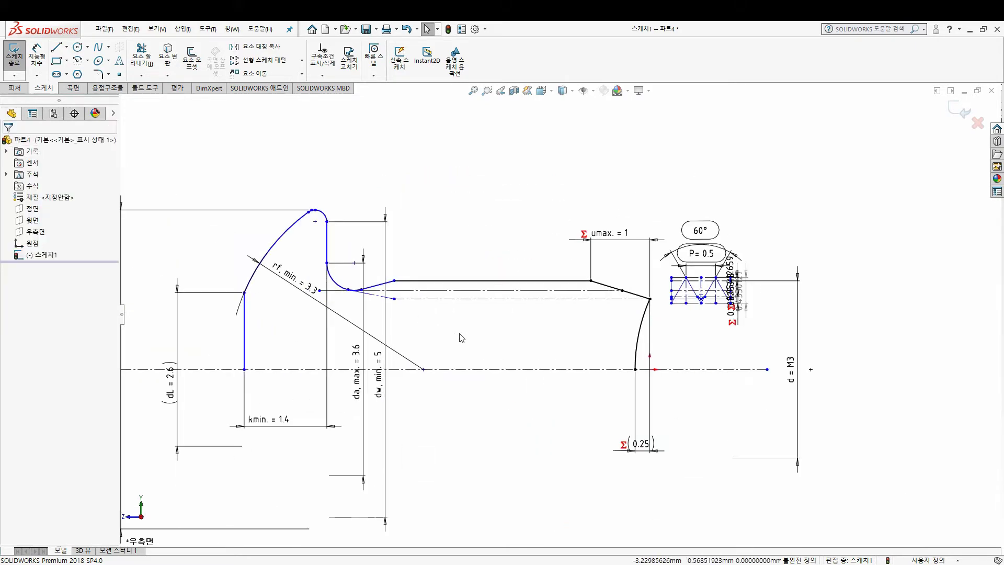
{"action": "scroll", "coordinate": [435, 313], "scroll_direction": "up", "scroll_amount": 3}
{"action": "mouse_move", "coordinate": [303, 293]}
{"action": "left_mouse_down"}
{"action": "mouse_move", "coordinate": [323, 298]}
{"action": "mouse_move", "coordinate": [295, 294]}
{"action": "left_mouse_up"}
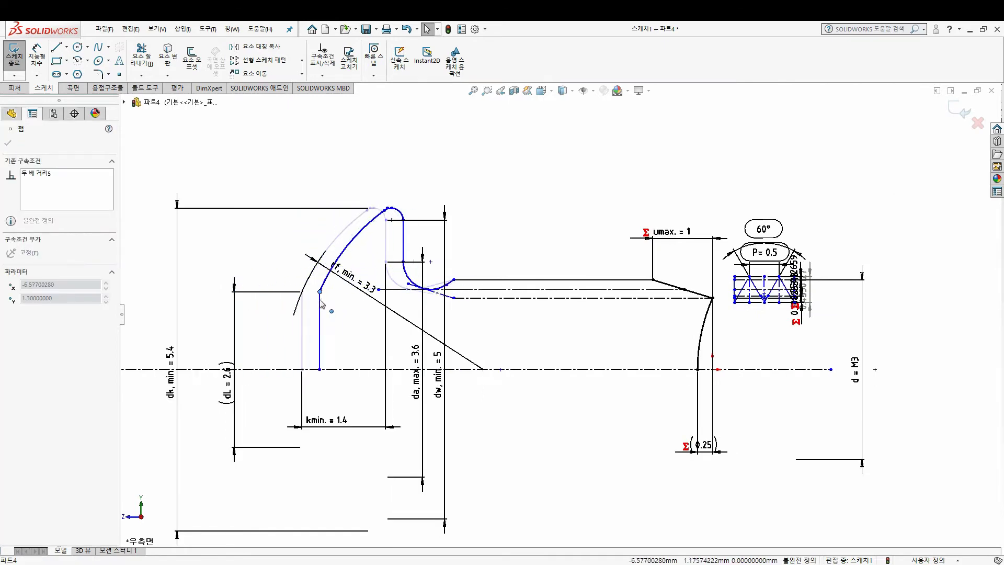
{"action": "key", "text": "Escape"}
{"action": "key", "text": "f"}
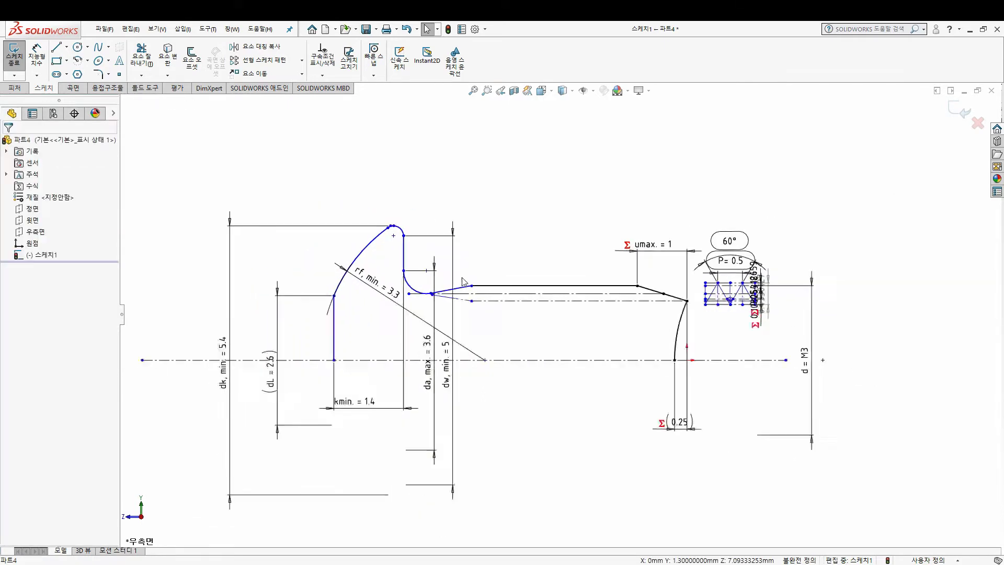
{"action": "left_click_drag", "start_coordinate": [538, 228], "coordinate": [352, 352]}
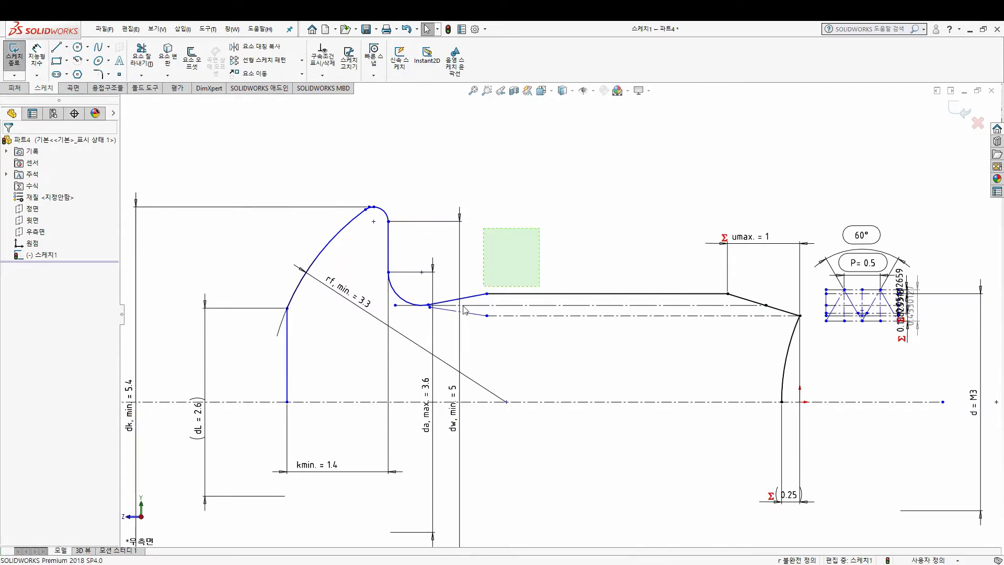
{"action": "key", "text": "alt+Tab"}
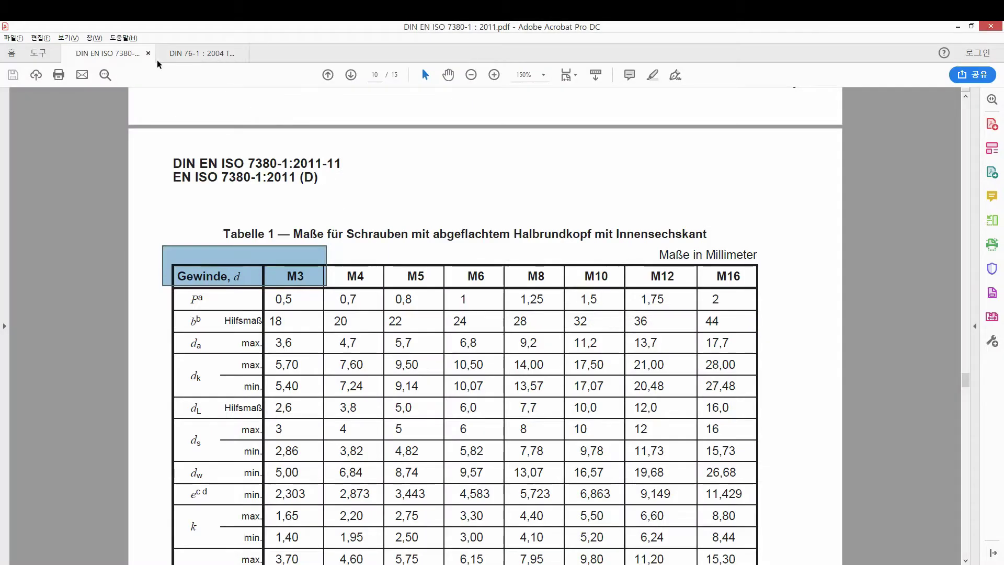
Step: Bring up DIN 76-1 and zoom in on Figure 2's run-out notation
{"action": "key", "text": "ctrl+Tab"}
{"action": "left_click_drag", "start_coordinate": [611, 407], "coordinate": [500, 314]}
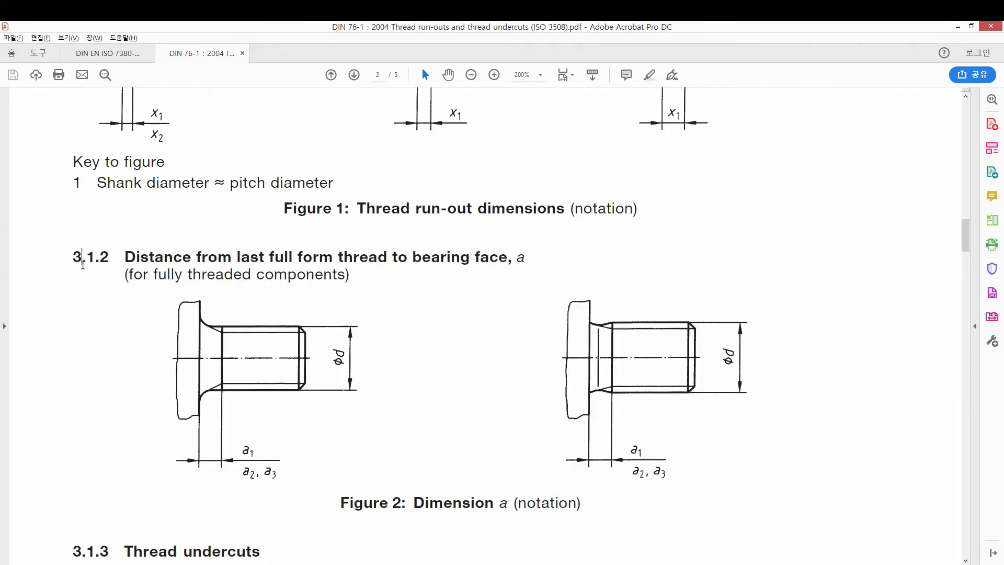
{"action": "left_click_drag", "start_coordinate": [83, 264], "coordinate": [385, 298]}
{"action": "left_click", "coordinate": [481, 321]}
Step: Find Table 1's 0,5 pitch row, reading a1 = 1,5 (about 3 P)
{"action": "scroll", "coordinate": [495, 328], "scroll_direction": "down", "scroll_amount": 1, "text": "ctrl"}
{"action": "scroll", "coordinate": [516, 323], "scroll_direction": "down", "scroll_amount": 1, "text": "ctrl"}
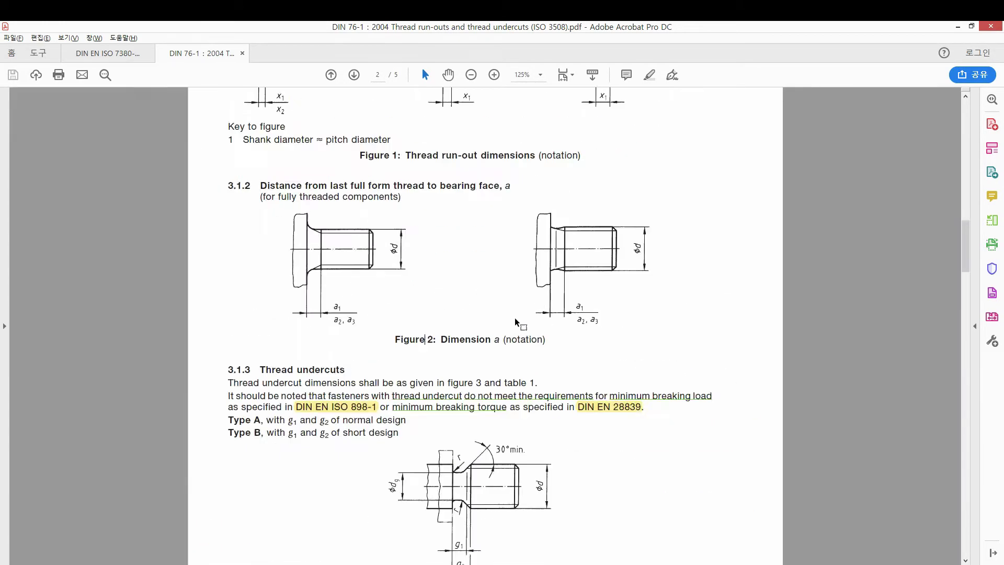
{"action": "scroll", "coordinate": [518, 334], "scroll_direction": "down", "scroll_amount": 5}
{"action": "scroll", "coordinate": [522, 361], "scroll_direction": "down", "scroll_amount": 4}
{"action": "scroll", "coordinate": [520, 346], "scroll_direction": "down", "scroll_amount": 2}
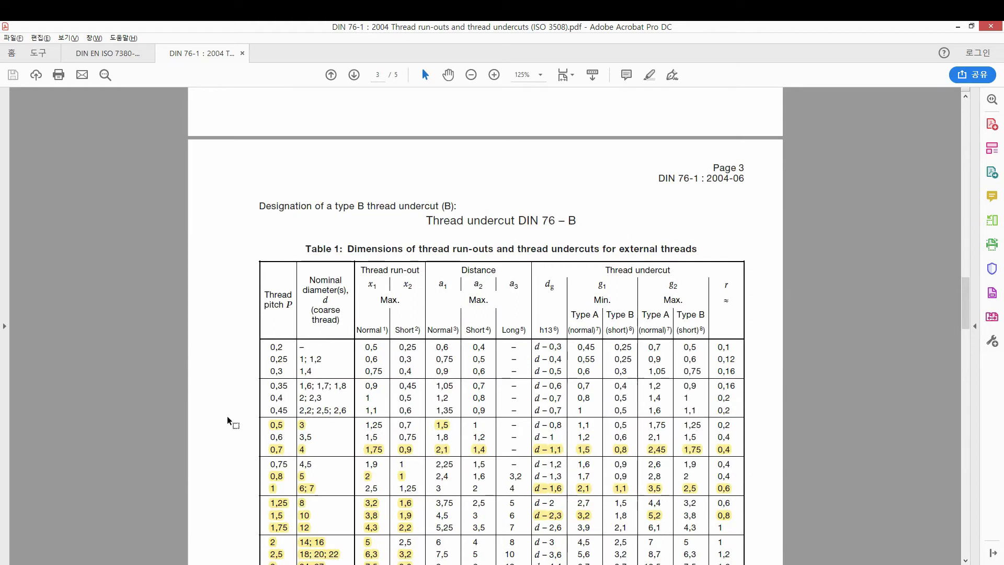
{"action": "left_click_drag", "start_coordinate": [229, 419], "coordinate": [456, 433]}
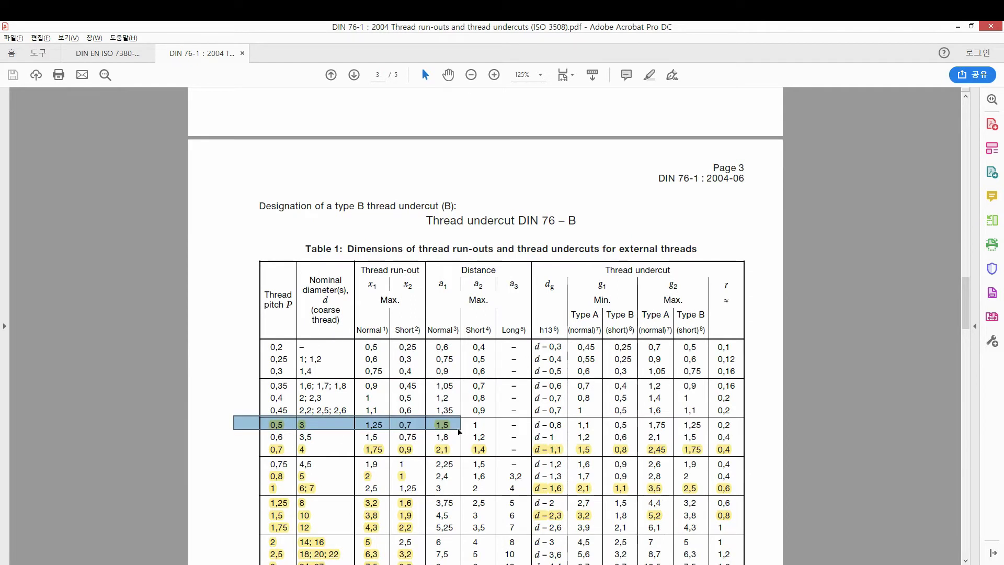
{"action": "scroll", "coordinate": [460, 425], "scroll_direction": "down", "scroll_amount": 1}
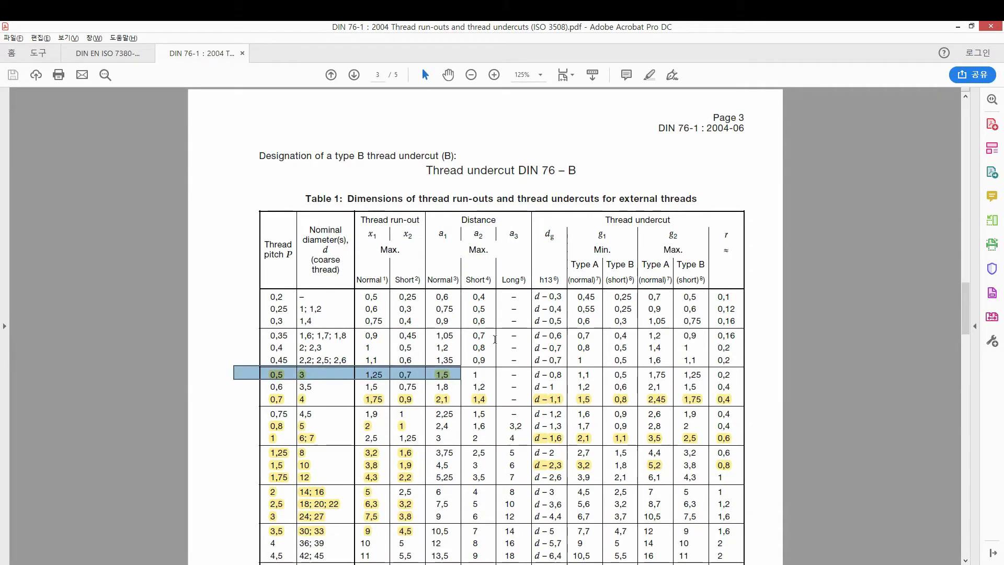
{"action": "left_click", "coordinate": [474, 369]}
{"action": "scroll", "coordinate": [473, 369], "scroll_direction": "down", "scroll_amount": 4}
{"action": "scroll", "coordinate": [466, 369], "scroll_direction": "down", "scroll_amount": 1}
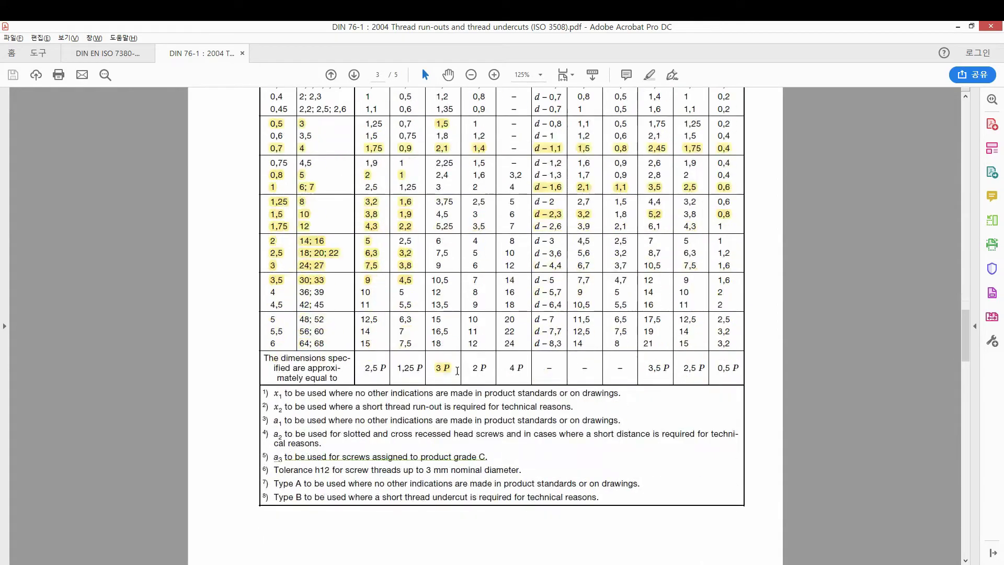
{"action": "left_click_drag", "start_coordinate": [452, 368], "coordinate": [428, 369]}
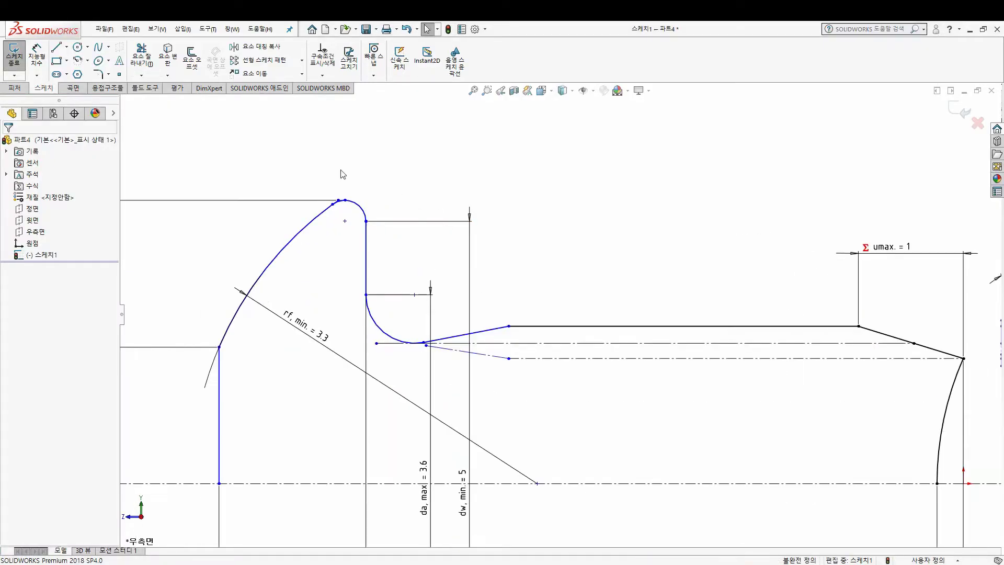
Step: Dimension the head face to the thread start as =3*"P@스케치1", giving 1.5
{"action": "left_click", "coordinate": [35, 49]}
{"action": "left_click", "coordinate": [366, 238]}
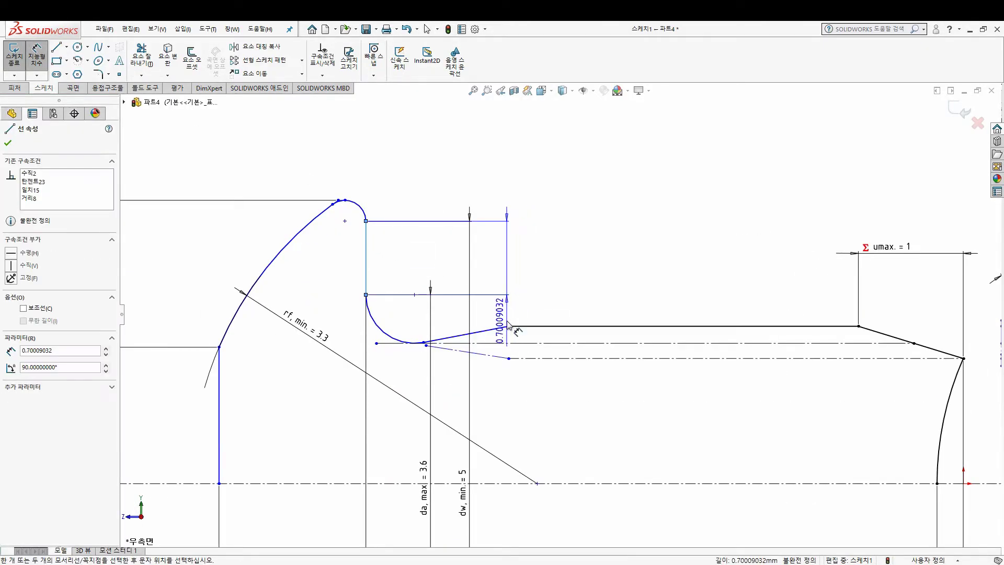
{"action": "left_click", "coordinate": [508, 327]}
{"action": "left_click", "coordinate": [444, 177]}
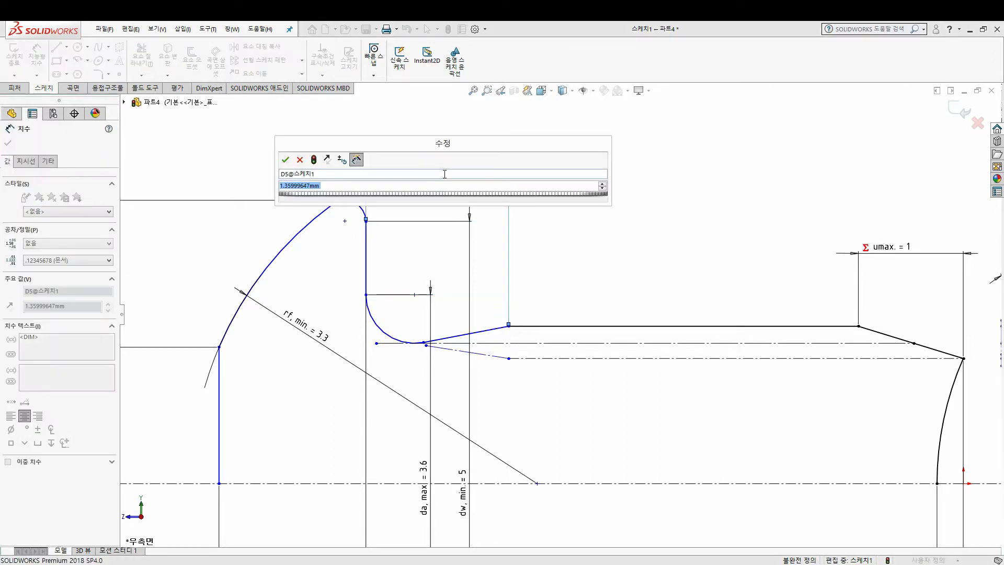
{"action": "type", "text": "=3*"}
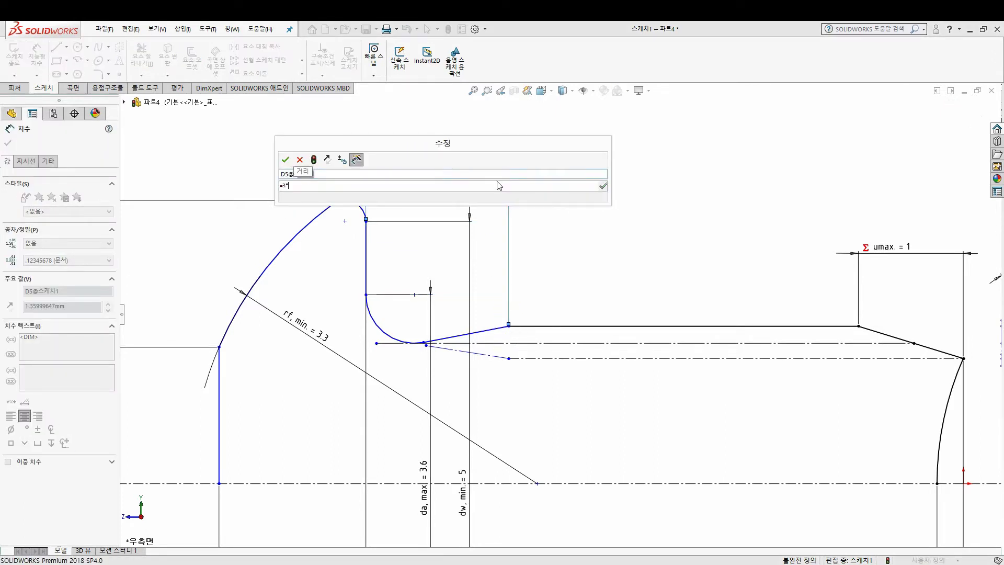
{"action": "scroll", "coordinate": [560, 316], "scroll_direction": "up", "scroll_amount": 3}
{"action": "left_click", "coordinate": [846, 293]}
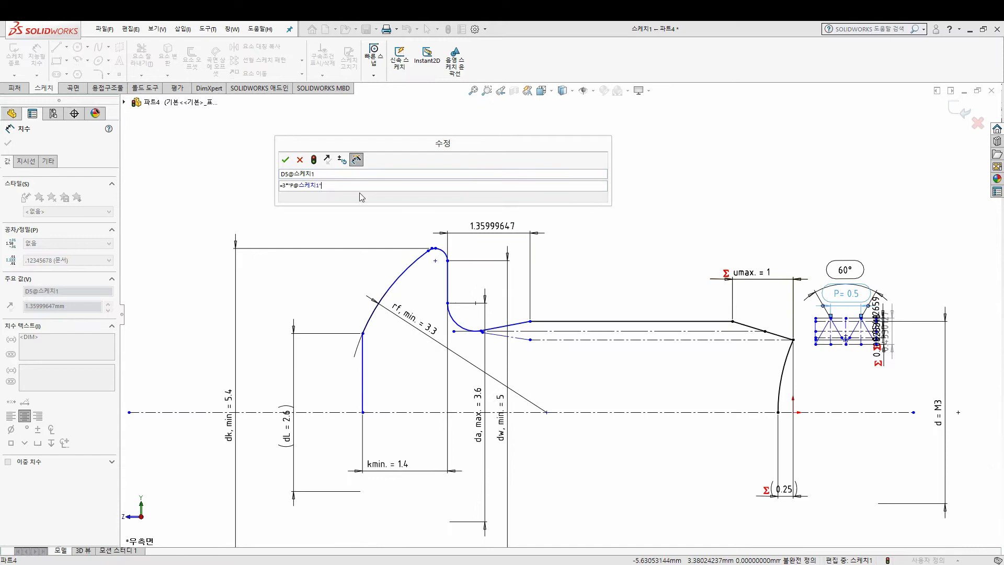
{"action": "left_click", "coordinate": [286, 161]}
{"action": "left_click", "coordinate": [30, 344]}
{"action": "type", "text": "a1, norm. ="}
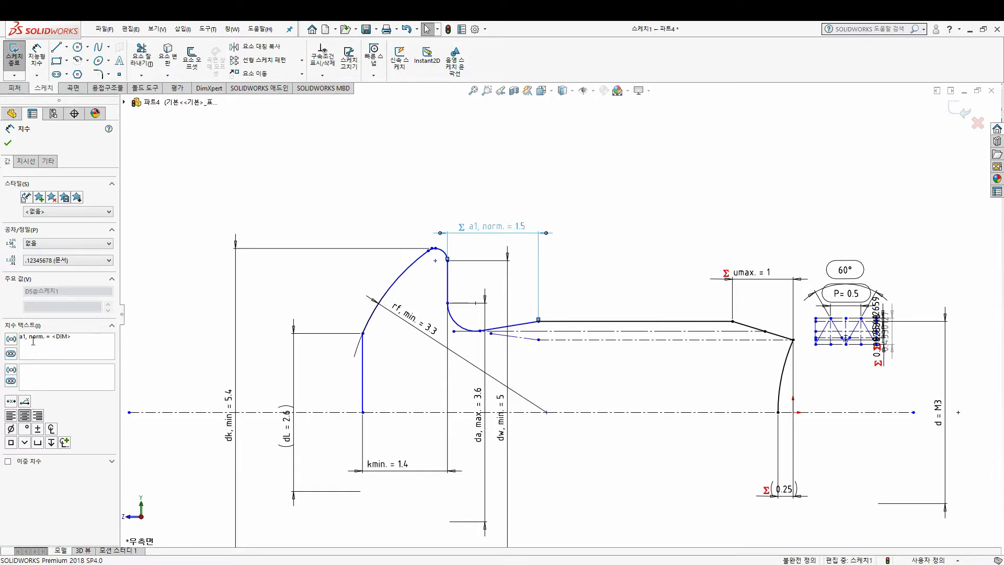
Step: Label the 1.5 dimension as 'a1, norm. = <DIM>'
{"action": "left_click", "coordinate": [8, 142]}
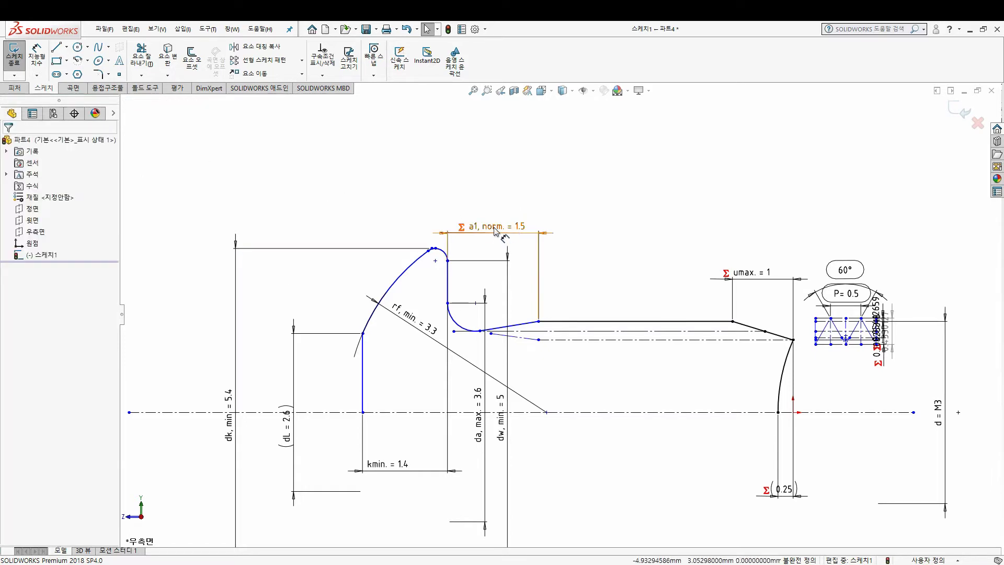
{"action": "double_click", "coordinate": [491, 226]}
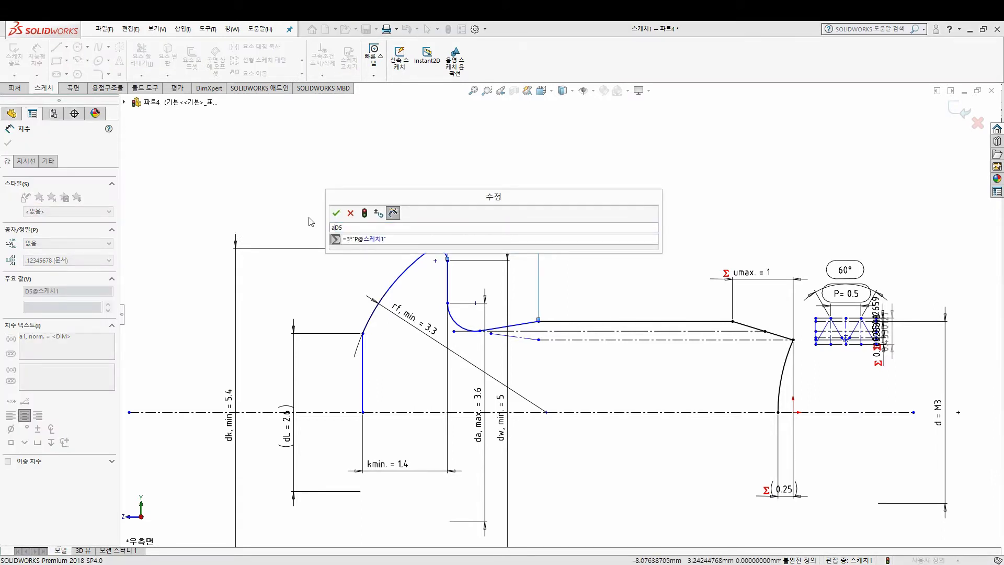
{"action": "type", "text": "a"}
{"action": "left_click", "coordinate": [336, 213]}
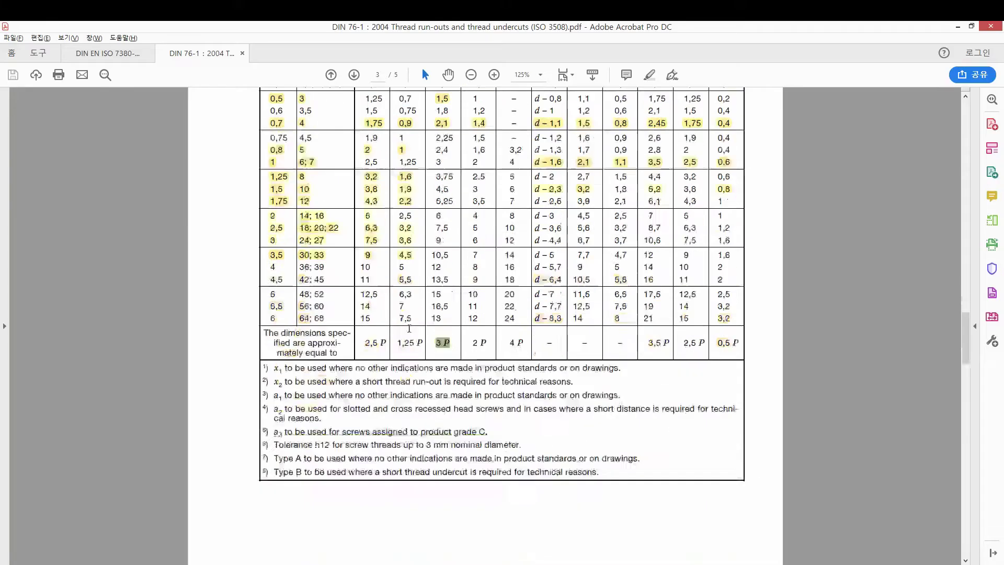
Step: Scroll through the DIN 76-1 and DIN EN ISO 7380-1 tables in Acrobat
{"action": "scroll", "coordinate": [409, 328], "scroll_direction": "down", "scroll_amount": 5}
{"action": "scroll", "coordinate": [397, 340], "scroll_direction": "down", "scroll_amount": 5}
{"action": "scroll", "coordinate": [392, 329], "scroll_direction": "up", "scroll_amount": 3}
{"action": "scroll", "coordinate": [389, 318], "scroll_direction": "up", "scroll_amount": 8}
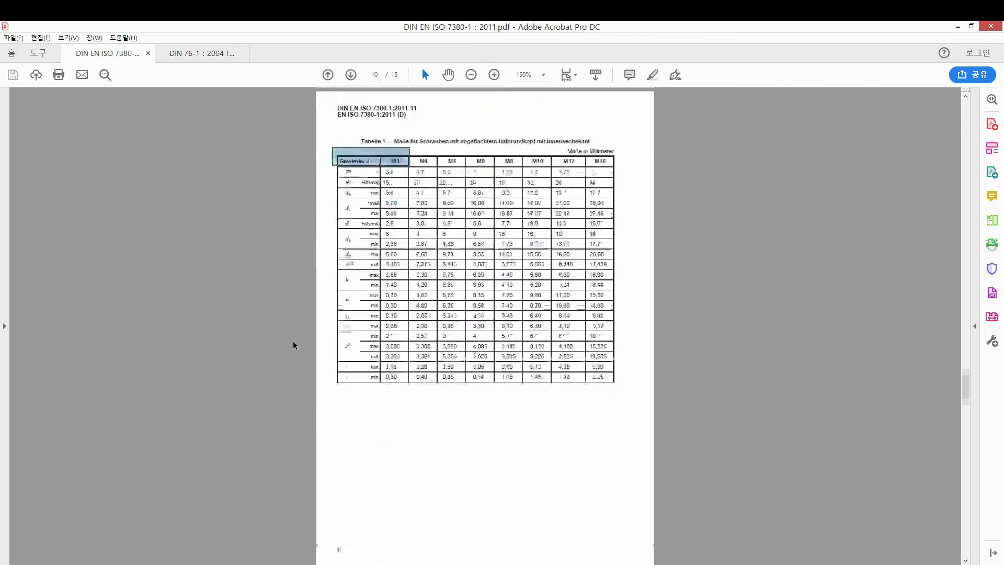
{"action": "scroll", "coordinate": [294, 345], "scroll_direction": "down", "scroll_amount": 5}
{"action": "scroll", "coordinate": [294, 345], "scroll_direction": "down", "scroll_amount": 2}
{"action": "scroll", "coordinate": [168, 342], "scroll_direction": "up", "scroll_amount": 2, "text": "ctrl"}
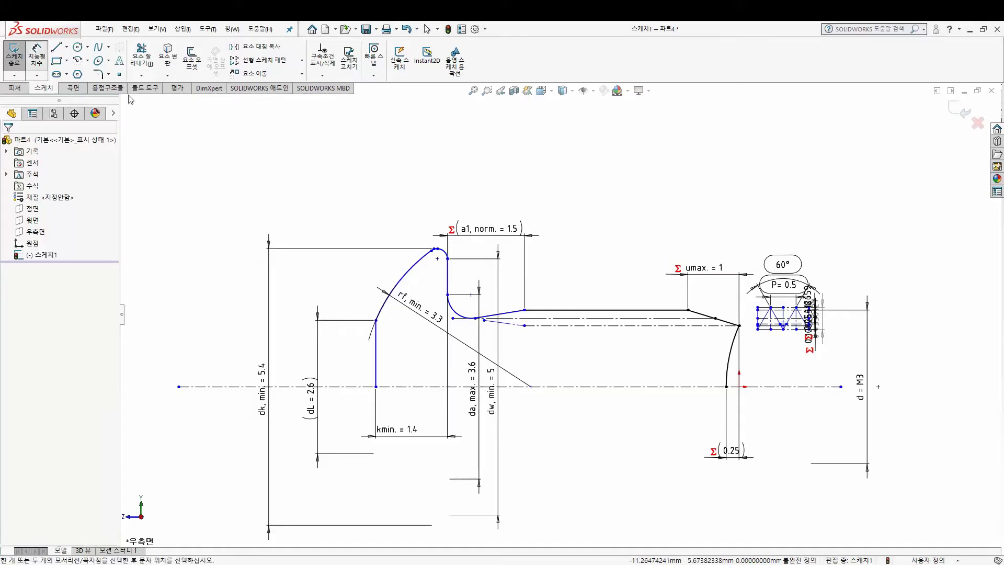
Step: Dimension the head face to the shank end as 6, labelled 'lnom. = 6', below the profile
{"action": "left_click", "coordinate": [447, 276]}
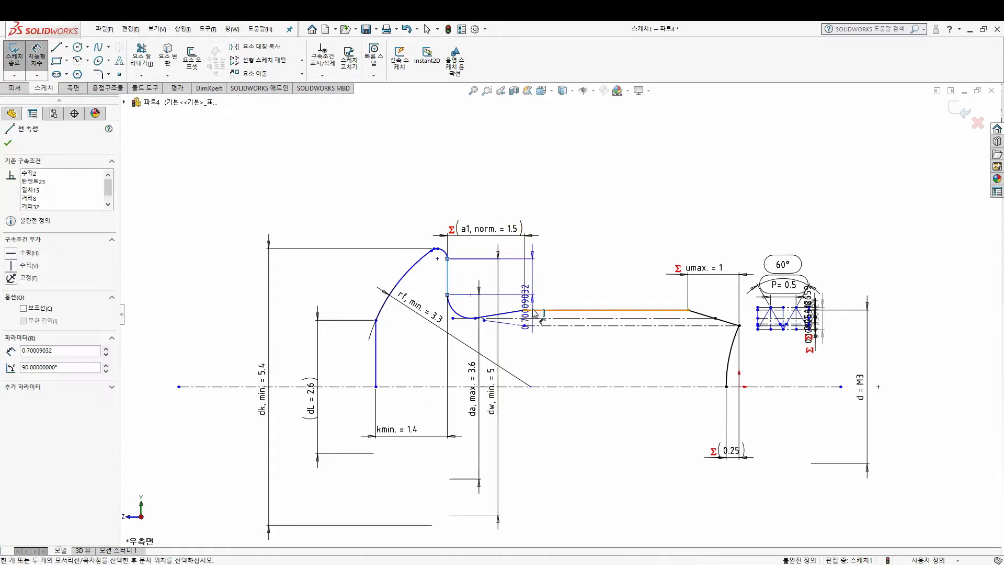
{"action": "left_click", "coordinate": [739, 326]}
{"action": "left_click", "coordinate": [607, 196]}
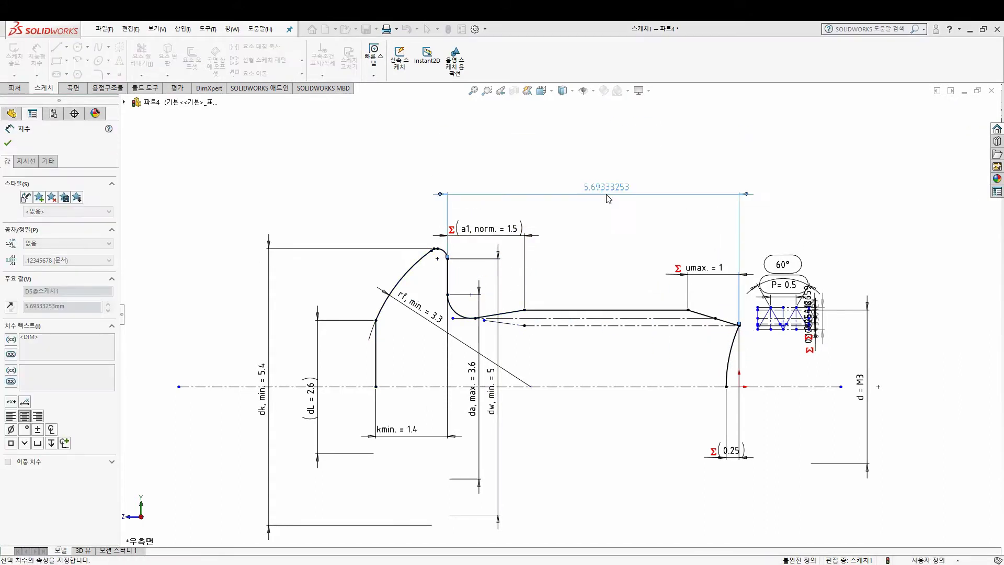
{"action": "type", "text": "6"}
{"action": "key", "text": "Return"}
{"action": "type", "text": "lnom. ="}
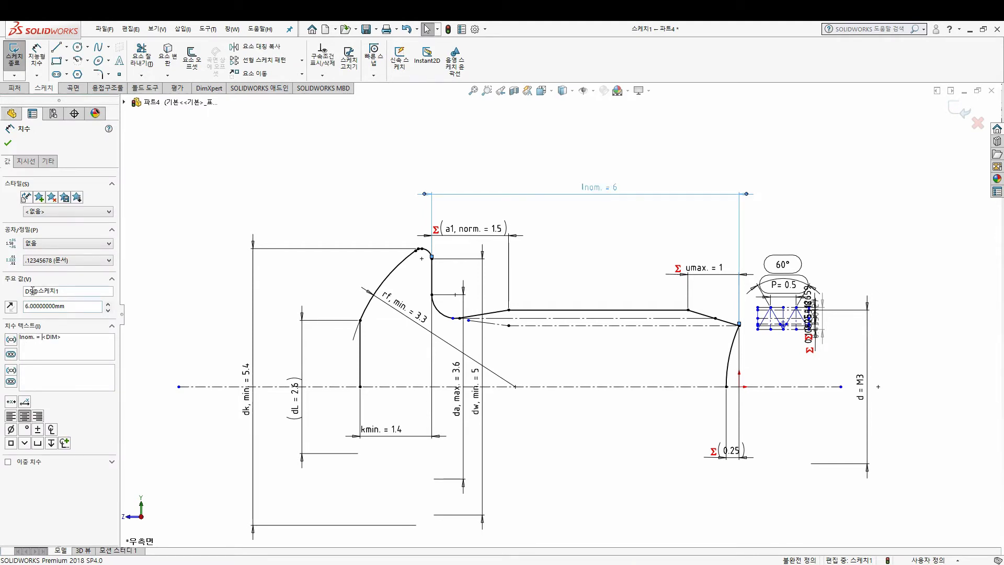
{"action": "left_click", "coordinate": [7, 144]}
{"action": "left_click_drag", "start_coordinate": [599, 187], "coordinate": [611, 533]}
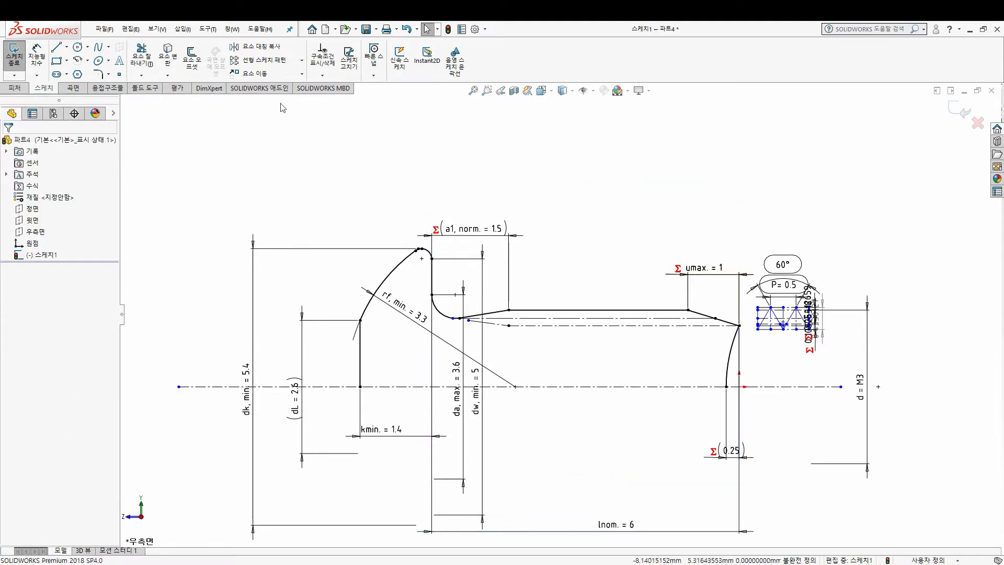
{"action": "left_click", "coordinate": [36, 56]}
Step: Add a driven 4.5 length dimension between the thread start and shank end
{"action": "left_click", "coordinate": [508, 310]}
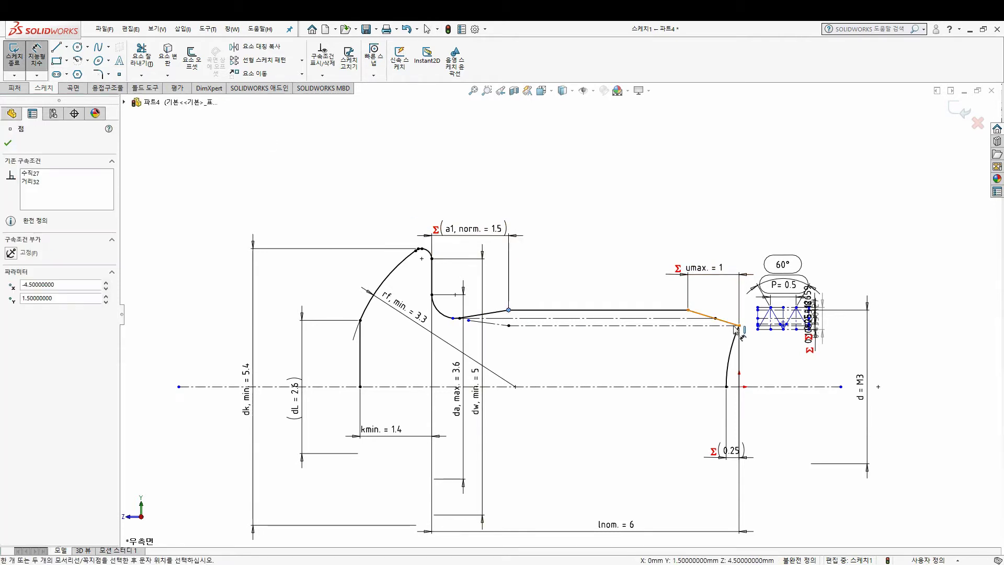
{"action": "left_click", "coordinate": [739, 325]}
{"action": "left_click", "coordinate": [628, 205]}
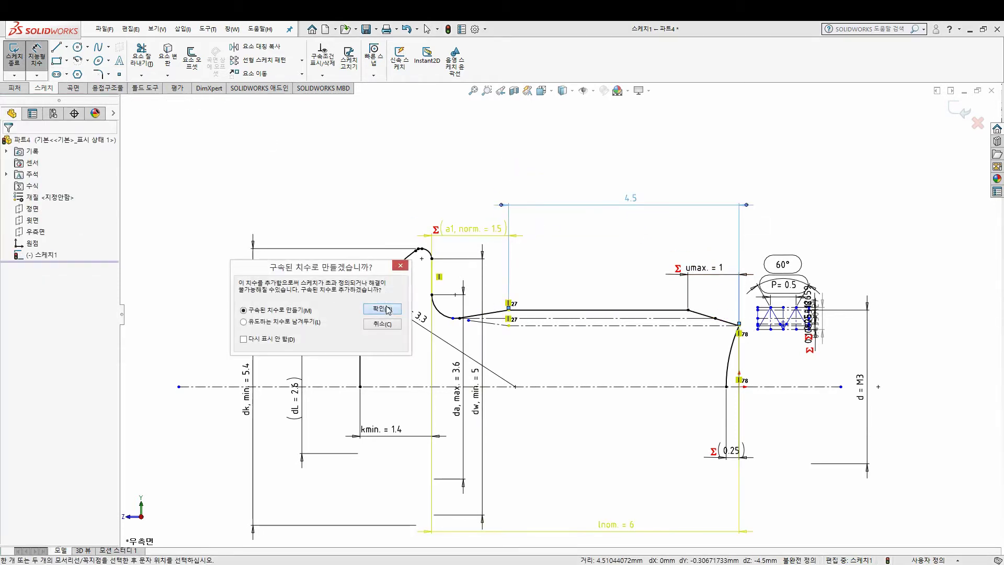
{"action": "left_click", "coordinate": [388, 310]}
{"action": "key", "text": "Escape"}
{"action": "scroll", "coordinate": [737, 327], "scroll_direction": "down", "scroll_amount": 3}
Step: Dimension the chamfer corner to the thread profile's vertex at 0
{"action": "mouse_move", "coordinate": [556, 252]}
{"action": "left_mouse_down"}
{"action": "mouse_move", "coordinate": [402, 249]}
{"action": "mouse_move", "coordinate": [545, 251]}
{"action": "left_mouse_up"}
{"action": "key", "text": "Escape"}
{"action": "key", "text": "d"}
{"action": "scroll", "coordinate": [545, 289], "scroll_direction": "down", "scroll_amount": 2}
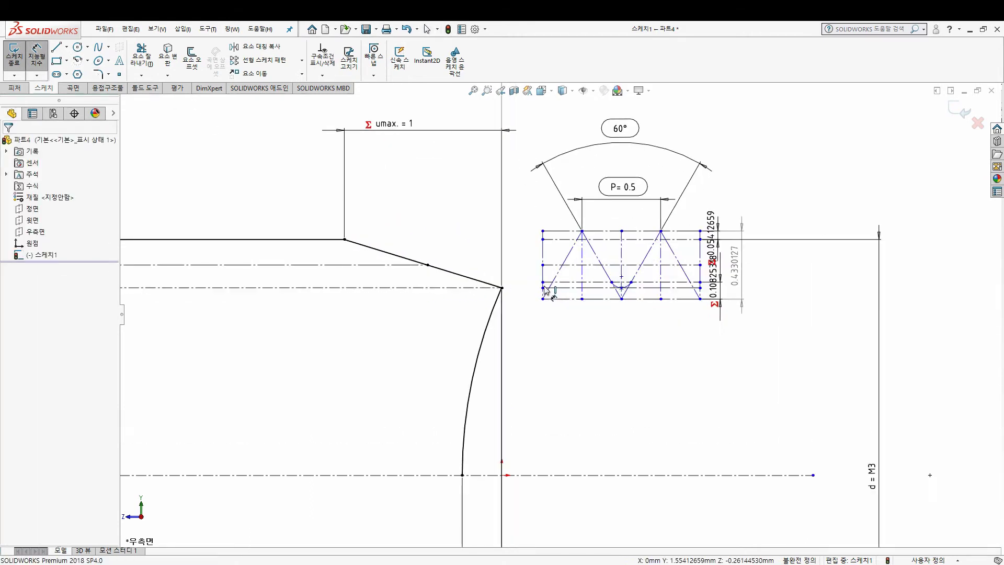
{"action": "left_click", "coordinate": [501, 287]}
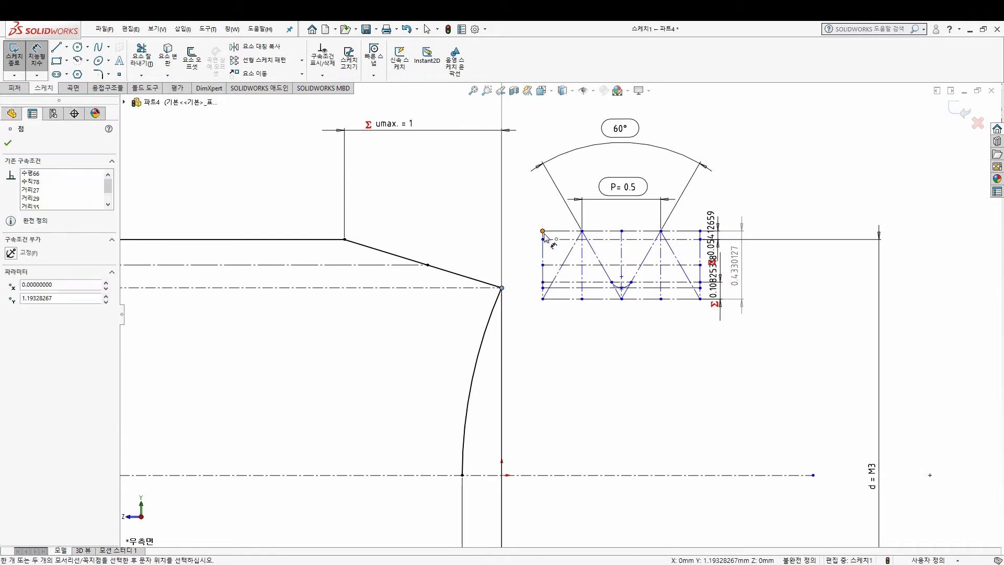
{"action": "left_click", "coordinate": [582, 232]}
{"action": "left_click", "coordinate": [540, 365]}
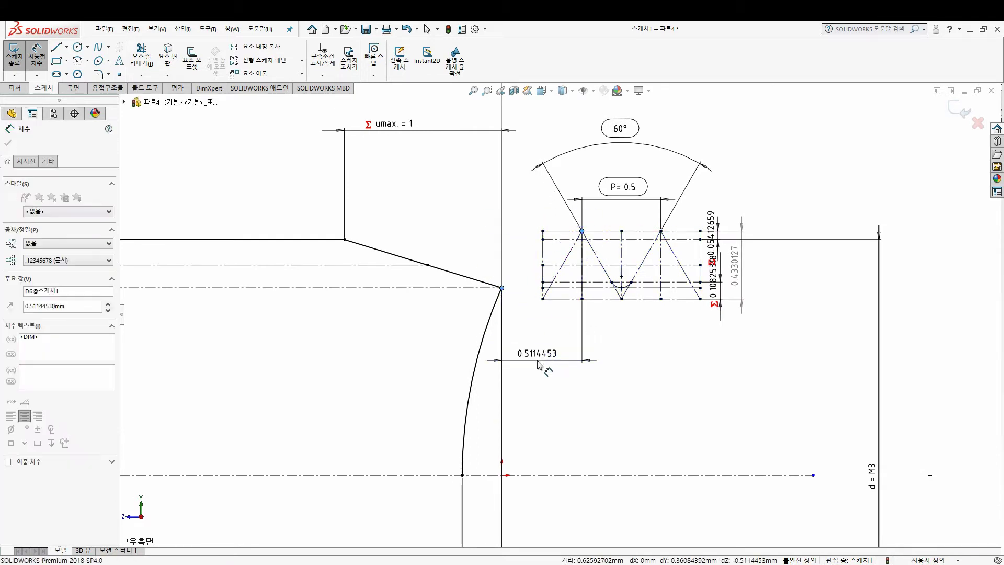
{"action": "type", "text": "0"}
{"action": "key", "text": "Return"}
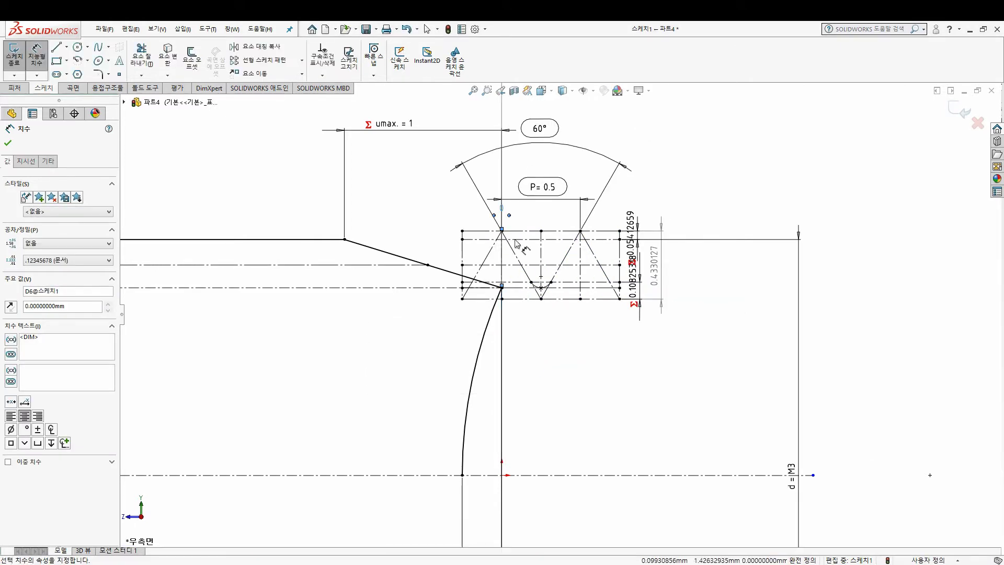
{"action": "key", "text": "Escape"}
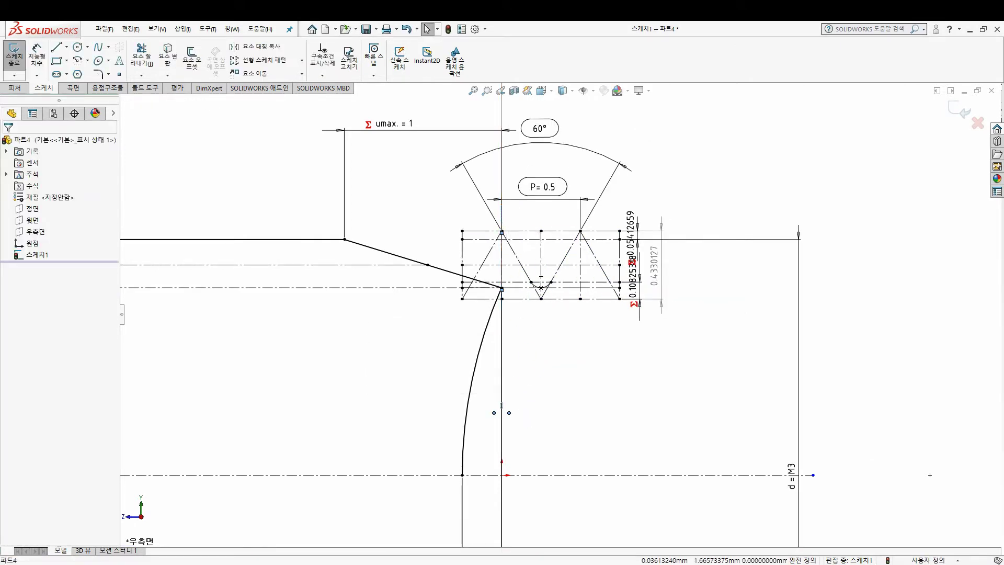
Step: Rename the zero dimension to offset
{"action": "left_click", "coordinate": [501, 405]}
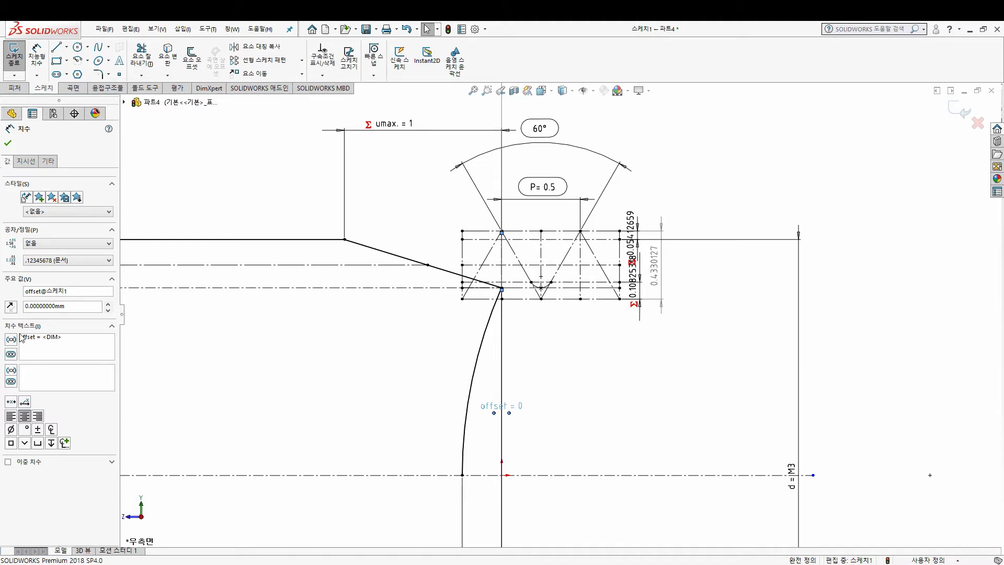
{"action": "left_click", "coordinate": [8, 143]}
{"action": "scroll", "coordinate": [518, 369], "scroll_direction": "up", "scroll_amount": 2}
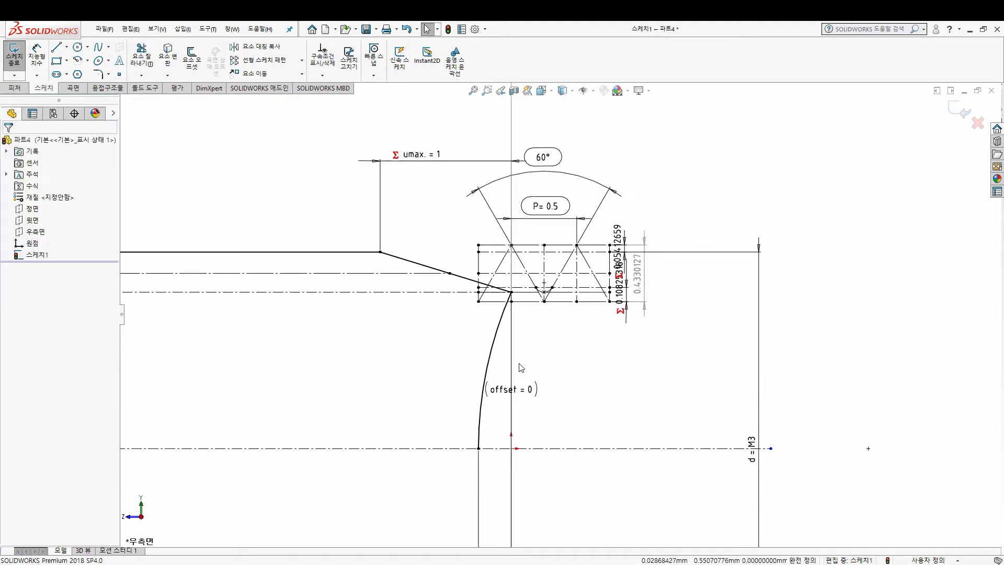
{"action": "scroll", "coordinate": [450, 361], "scroll_direction": "up", "scroll_amount": 4}
{"action": "scroll", "coordinate": [484, 346], "scroll_direction": "up", "scroll_amount": 2}
{"action": "scroll", "coordinate": [486, 335], "scroll_direction": "down", "scroll_amount": 3}
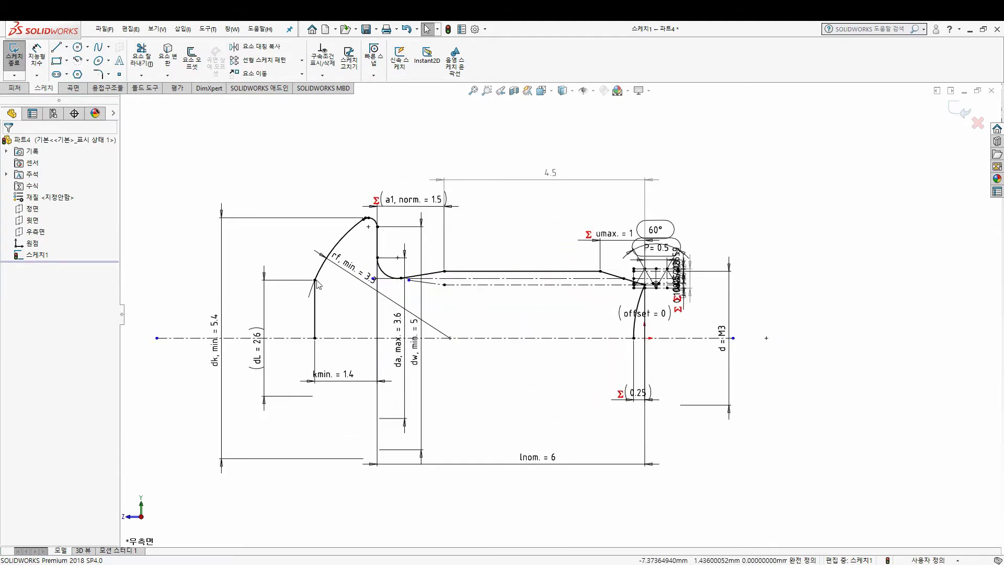
{"action": "scroll", "coordinate": [319, 285], "scroll_direction": "down", "scroll_amount": 2}
Step: View Bild 1 on page 9 of DIN EN ISO 7380-1, comparing it with the screw sketch
{"action": "key", "text": "alt+Tab"}
{"action": "scroll", "coordinate": [392, 326], "scroll_direction": "up", "scroll_amount": 5}
{"action": "scroll", "coordinate": [444, 282], "scroll_direction": "up", "scroll_amount": 3}
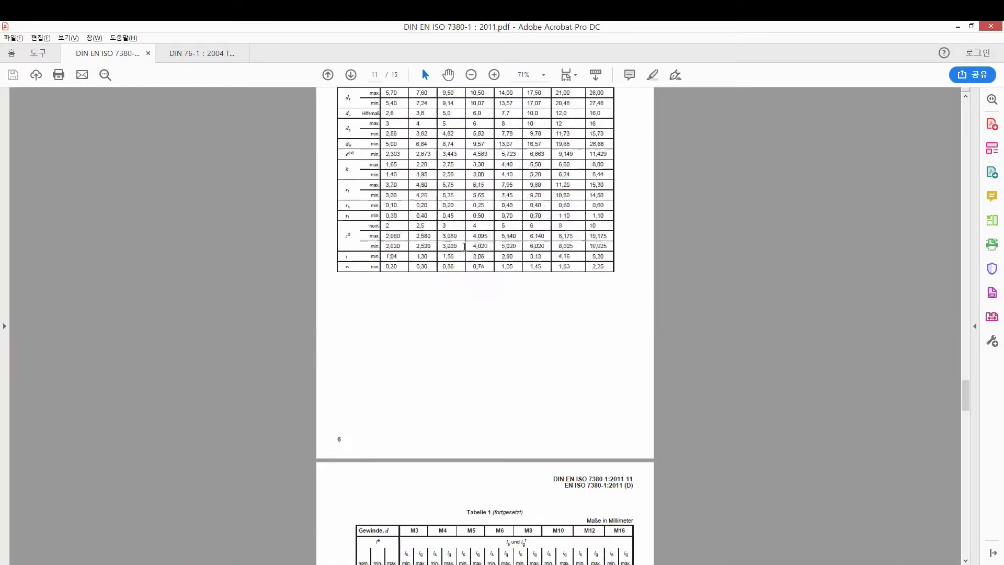
{"action": "scroll", "coordinate": [465, 247], "scroll_direction": "up", "scroll_amount": 5}
{"action": "scroll", "coordinate": [481, 259], "scroll_direction": "up", "scroll_amount": 3}
{"action": "scroll", "coordinate": [497, 272], "scroll_direction": "up", "scroll_amount": 2}
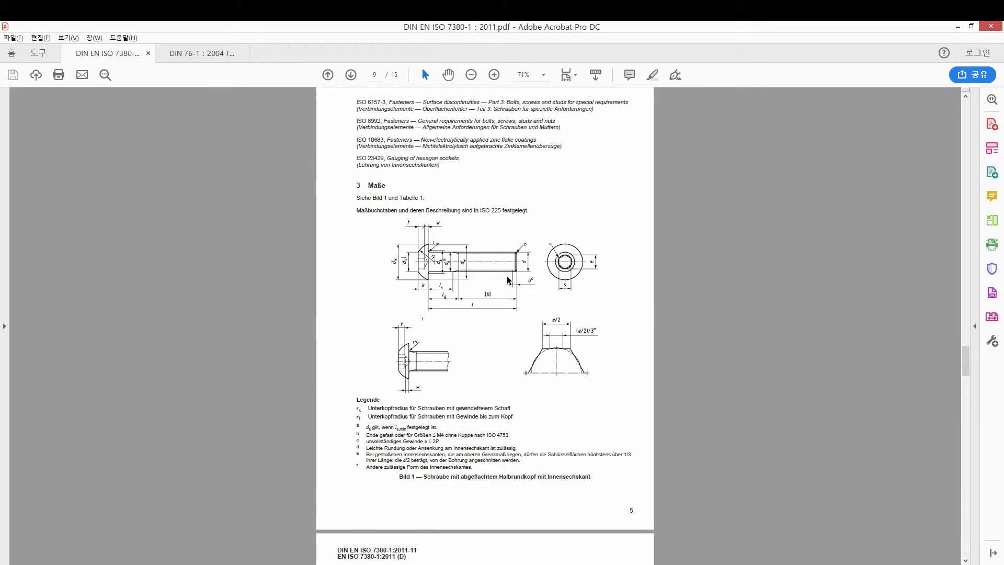
{"action": "scroll", "coordinate": [508, 279], "scroll_direction": "up", "scroll_amount": 1, "text": "ctrl"}
{"action": "scroll", "coordinate": [507, 282], "scroll_direction": "up", "scroll_amount": 1, "text": "ctrl"}
{"action": "scroll", "coordinate": [507, 285], "scroll_direction": "up", "scroll_amount": 1, "text": "ctrl"}
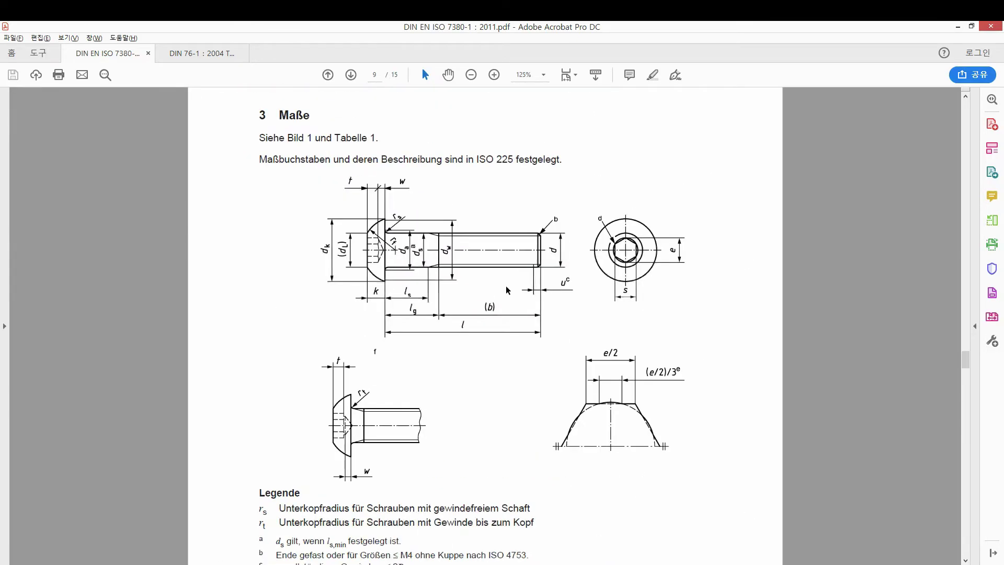
{"action": "key", "text": "alt+Tab"}
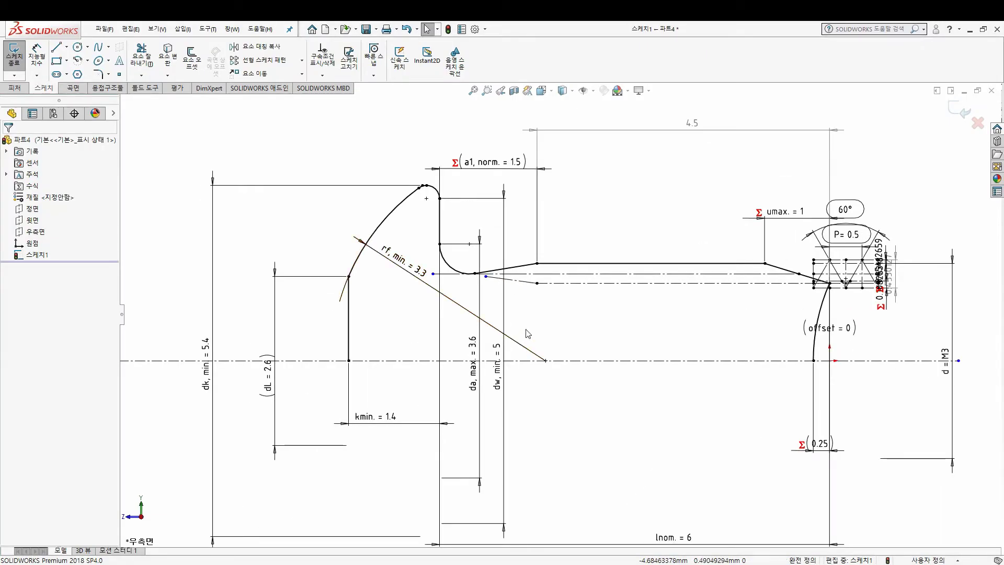
{"action": "key", "text": "alt+Tab"}
{"action": "scroll", "coordinate": [595, 292], "scroll_direction": "down", "scroll_amount": 1}
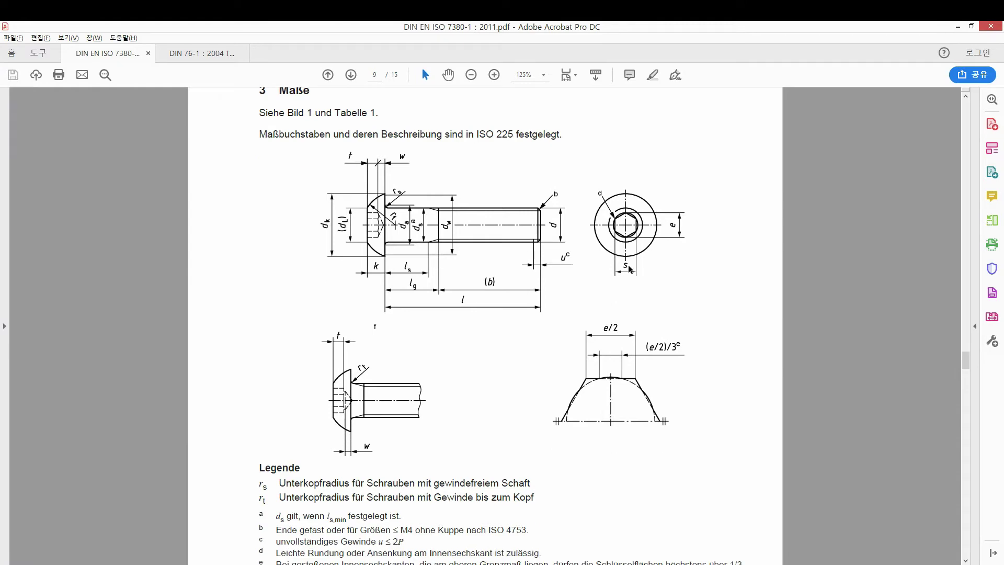
{"action": "scroll", "coordinate": [600, 291], "scroll_direction": "up", "scroll_amount": 1}
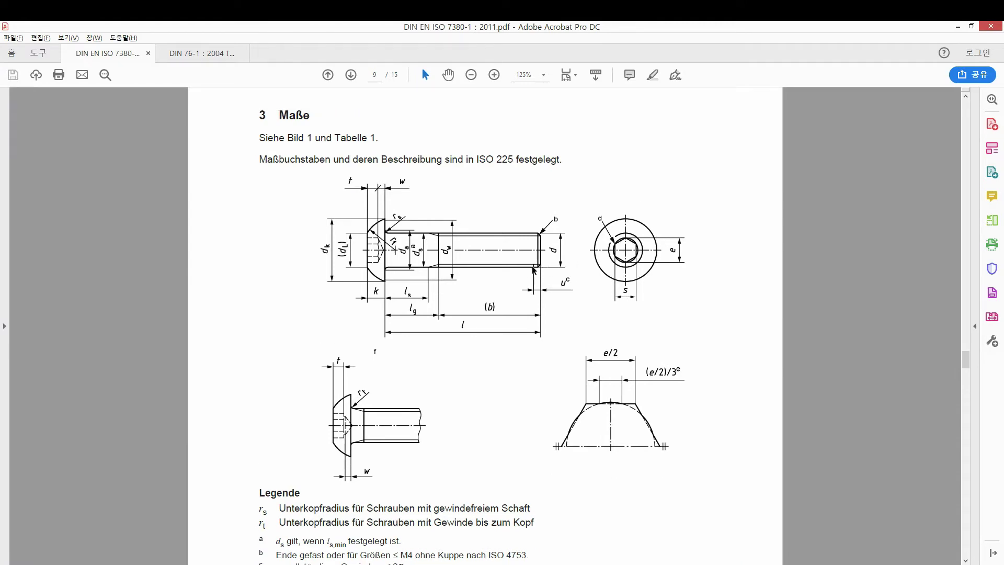
{"action": "key", "text": "alt+Tab"}
{"action": "left_click", "coordinate": [57, 48]}
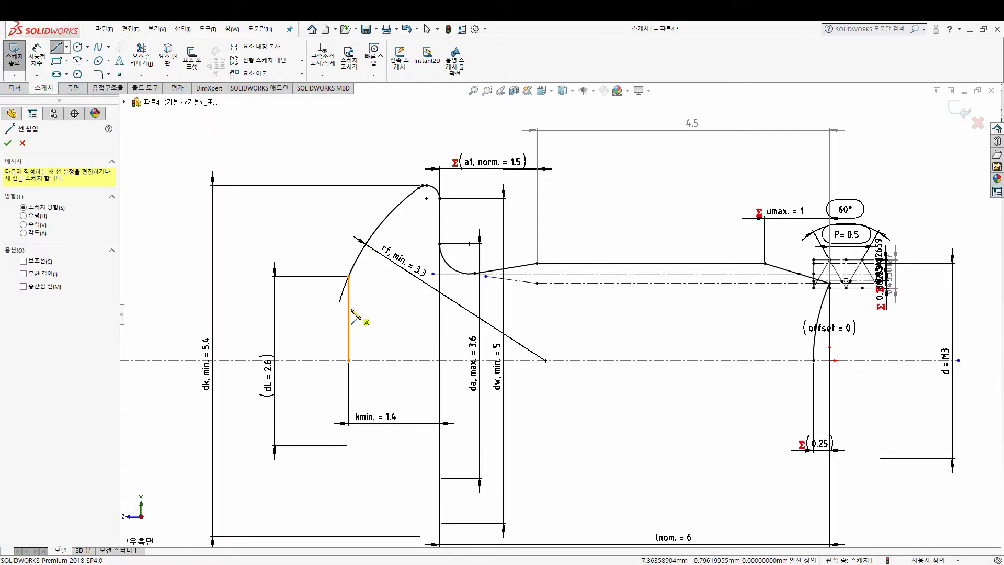
Step: Draw the flat and slanted socket lines in the head and trim the leftover face segment
{"action": "left_click", "coordinate": [349, 312]}
{"action": "left_click", "coordinate": [399, 312]}
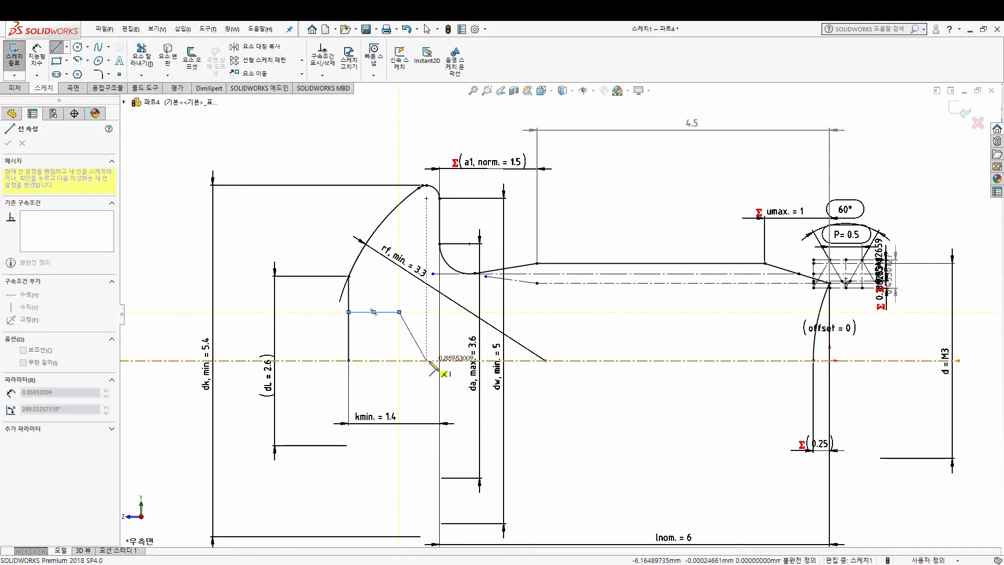
{"action": "left_click", "coordinate": [427, 360]}
{"action": "key", "text": "Escape"}
{"action": "scroll", "coordinate": [325, 356], "scroll_direction": "down", "scroll_amount": 2}
{"action": "left_click", "coordinate": [141, 56]}
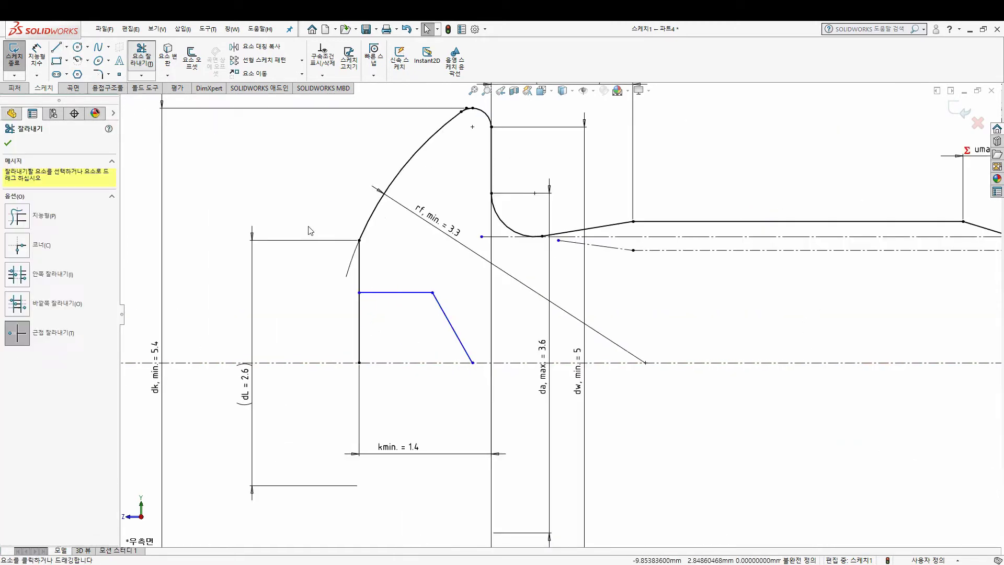
{"action": "left_click", "coordinate": [366, 321]}
{"action": "key", "text": "Escape"}
Step: Move the kmin. = 1.4 dimension down and set the slanted line at 60° to the centerline
{"action": "left_click_drag", "start_coordinate": [407, 376], "coordinate": [416, 520]}
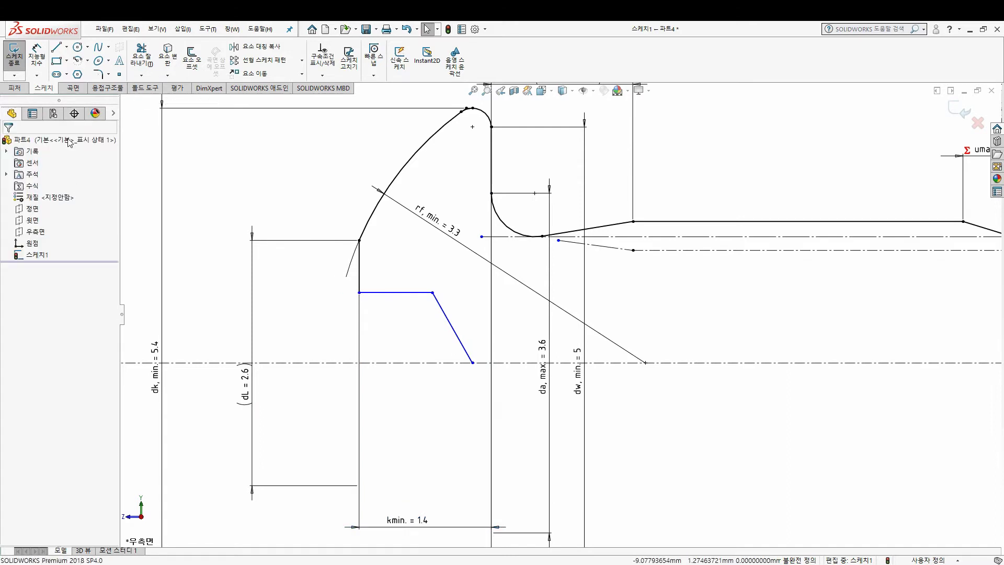
{"action": "left_click", "coordinate": [38, 56]}
{"action": "left_click", "coordinate": [468, 355]}
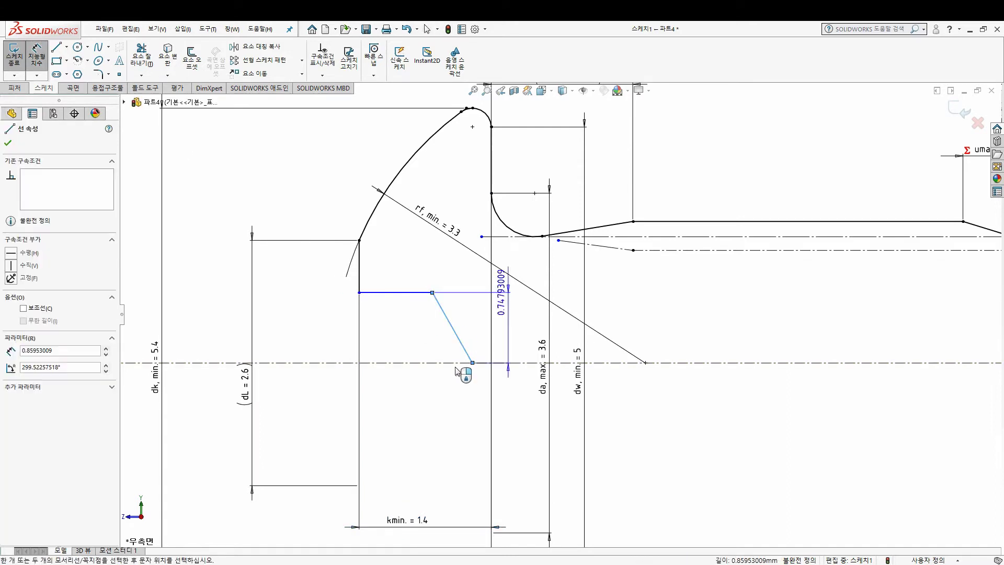
{"action": "left_click", "coordinate": [450, 362]}
{"action": "left_click", "coordinate": [428, 345]}
{"action": "type", "text": "60.47742482도"}
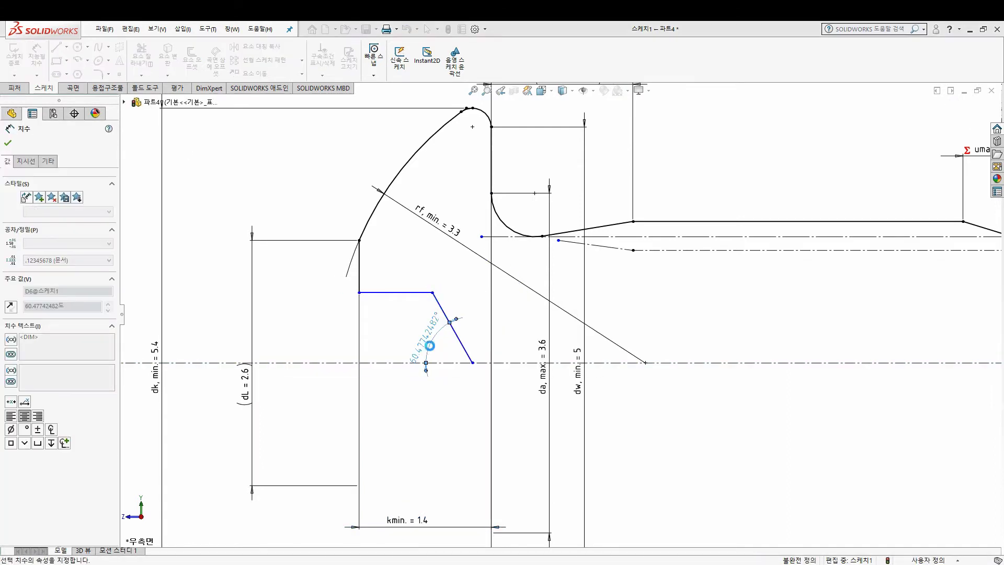
{"action": "key", "text": "Return"}
{"action": "left_click", "coordinate": [359, 361]}
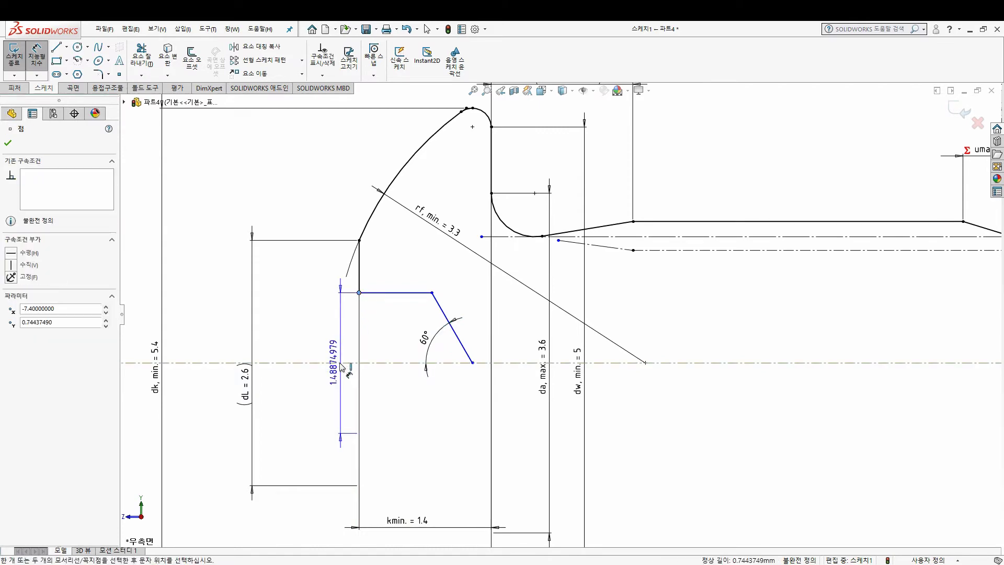
{"action": "key", "text": "Escape"}
Step: Look up the socket size s values in the DIN standard PDF table
{"action": "key", "text": "alt+Tab"}
{"action": "scroll", "coordinate": [697, 271], "scroll_direction": "up", "scroll_amount": 3, "text": "ctrl"}
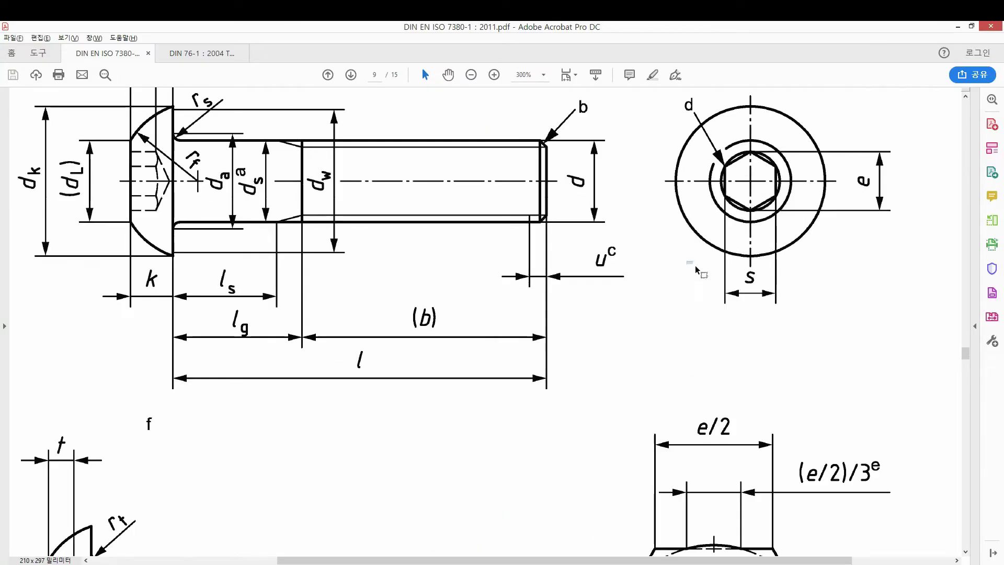
{"action": "left_click_drag", "start_coordinate": [686, 262], "coordinate": [829, 325]}
{"action": "scroll", "coordinate": [486, 345], "scroll_direction": "down", "scroll_amount": 1}
{"action": "scroll", "coordinate": [486, 346], "scroll_direction": "down", "scroll_amount": 4, "text": "ctrl"}
{"action": "scroll", "coordinate": [454, 377], "scroll_direction": "down", "scroll_amount": 5}
{"action": "scroll", "coordinate": [423, 403], "scroll_direction": "down", "scroll_amount": 5}
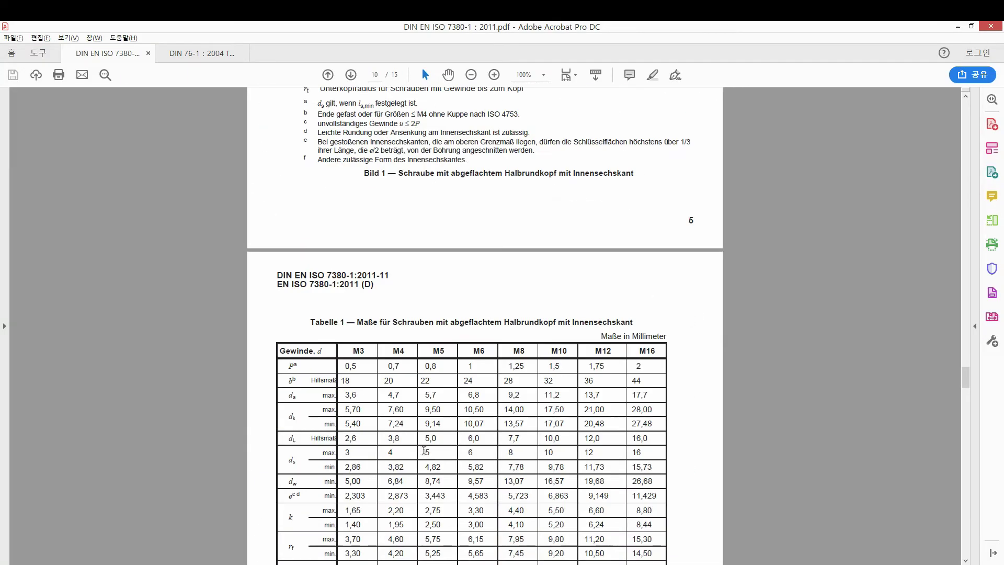
{"action": "scroll", "coordinate": [397, 428], "scroll_direction": "down", "scroll_amount": 5}
{"action": "scroll", "coordinate": [398, 428], "scroll_direction": "up", "scroll_amount": 1, "text": "ctrl"}
{"action": "scroll", "coordinate": [203, 448], "scroll_direction": "down", "scroll_amount": 3}
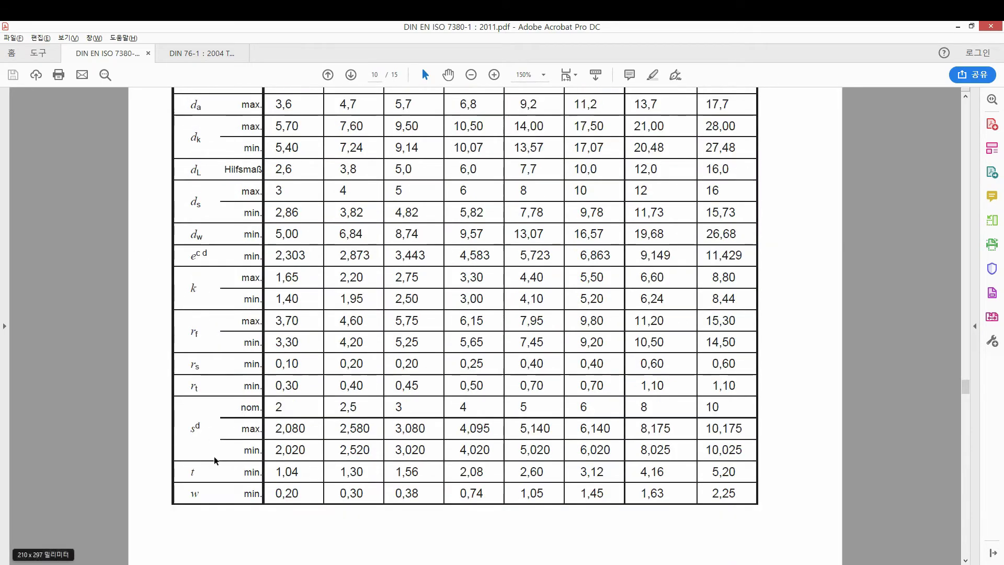
{"action": "scroll", "coordinate": [203, 448], "scroll_direction": "up", "scroll_amount": 1}
{"action": "left_click_drag", "start_coordinate": [167, 420], "coordinate": [317, 447]}
Step: Dimension the hex socket width at 2 mm, labelled 'snom. = 2'
{"action": "key", "text": "alt+Tab"}
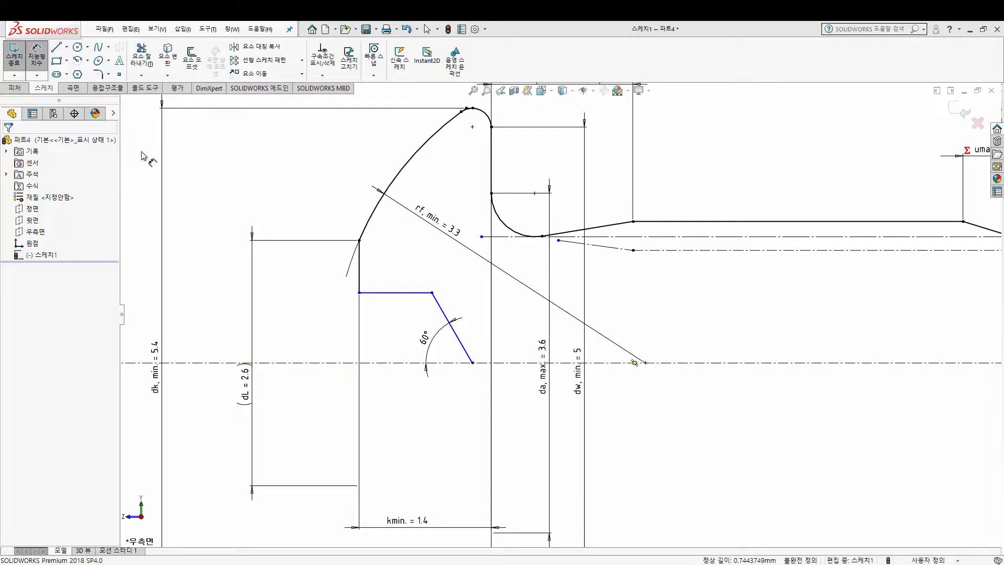
{"action": "left_click", "coordinate": [359, 292]}
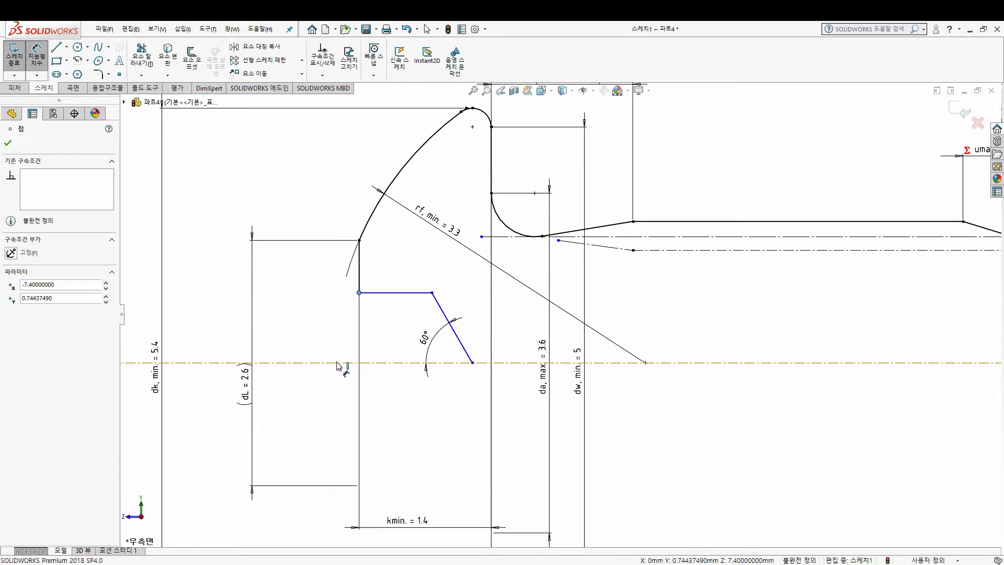
{"action": "left_click", "coordinate": [336, 363]}
{"action": "type", "text": "2"}
{"action": "key", "text": "Return"}
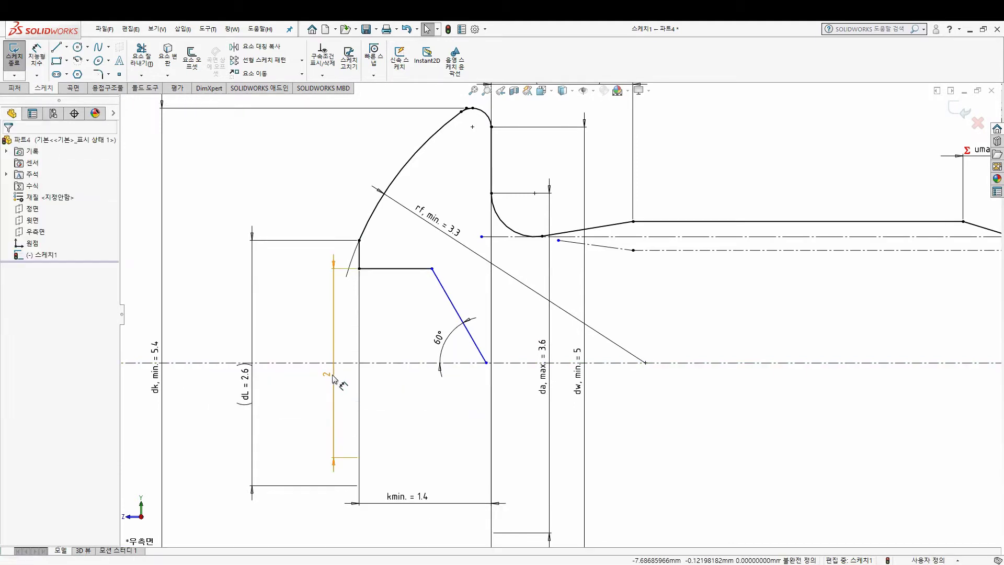
{"action": "left_click", "coordinate": [334, 397]}
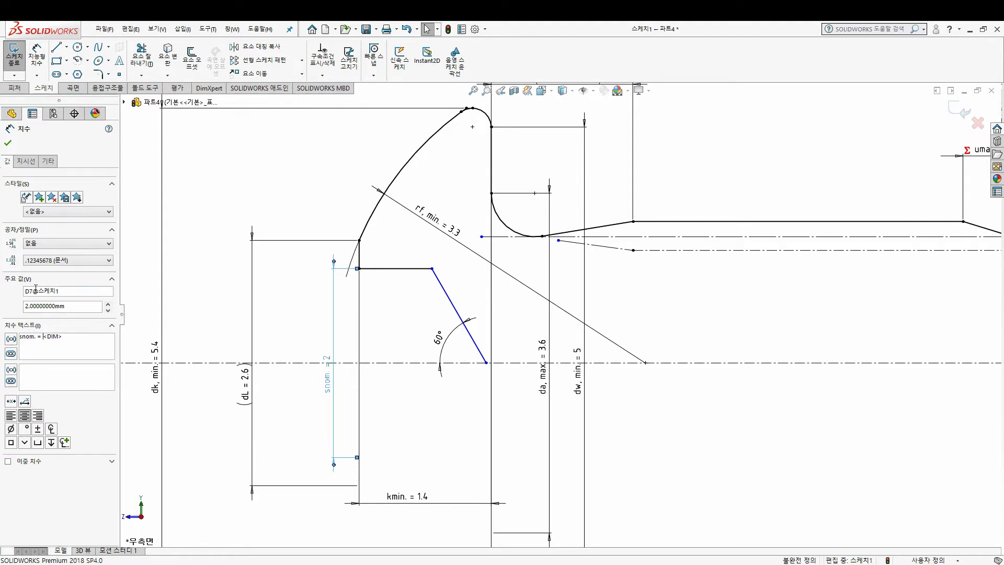
{"action": "left_click", "coordinate": [7, 143]}
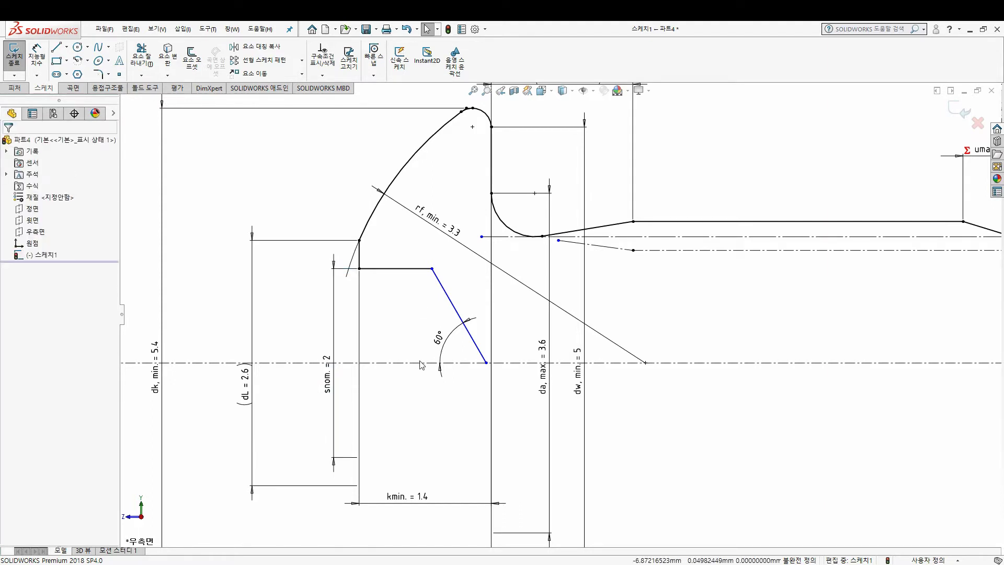
Step: Check Table 1 of the screw standard for the next M3 value
{"action": "scroll", "coordinate": [567, 369], "scroll_direction": "up", "scroll_amount": 3}
{"action": "key", "text": "alt+Tab"}
{"action": "scroll", "coordinate": [360, 250], "scroll_direction": "up", "scroll_amount": 3}
{"action": "scroll", "coordinate": [360, 250], "scroll_direction": "up", "scroll_amount": 5}
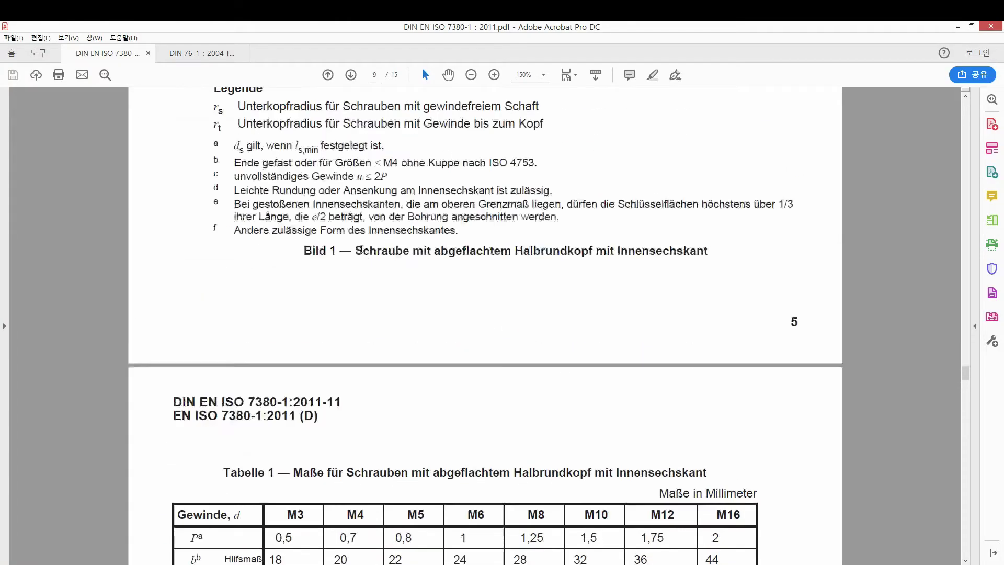
{"action": "scroll", "coordinate": [361, 250], "scroll_direction": "up", "scroll_amount": 3}
{"action": "scroll", "coordinate": [360, 250], "scroll_direction": "up", "scroll_amount": 2}
{"action": "scroll", "coordinate": [361, 250], "scroll_direction": "up", "scroll_amount": 1, "text": "ctrl"}
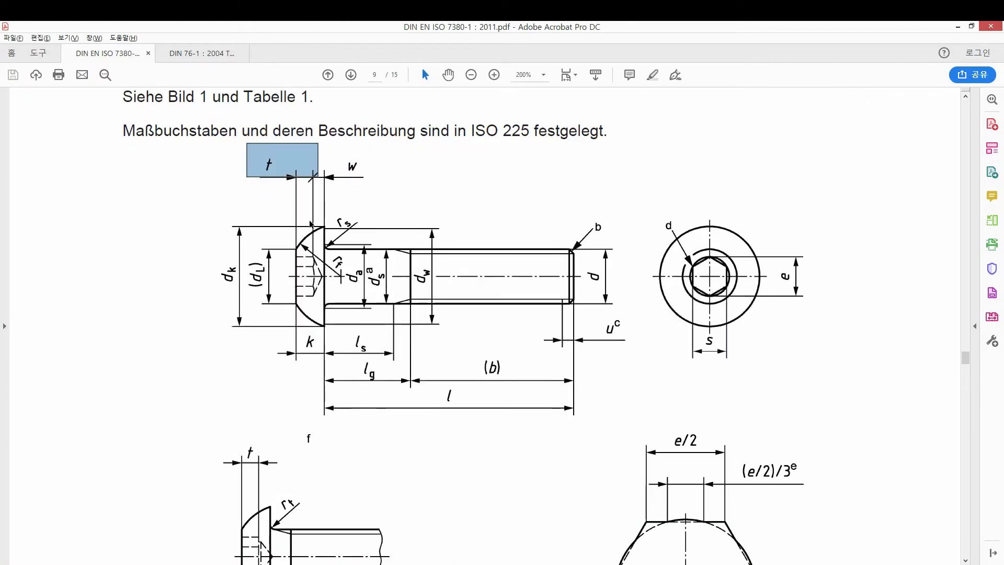
{"action": "scroll", "coordinate": [344, 435], "scroll_direction": "down", "scroll_amount": 2, "text": "ctrl"}
{"action": "scroll", "coordinate": [343, 435], "scroll_direction": "down", "scroll_amount": 5}
{"action": "scroll", "coordinate": [344, 435], "scroll_direction": "down", "scroll_amount": 5}
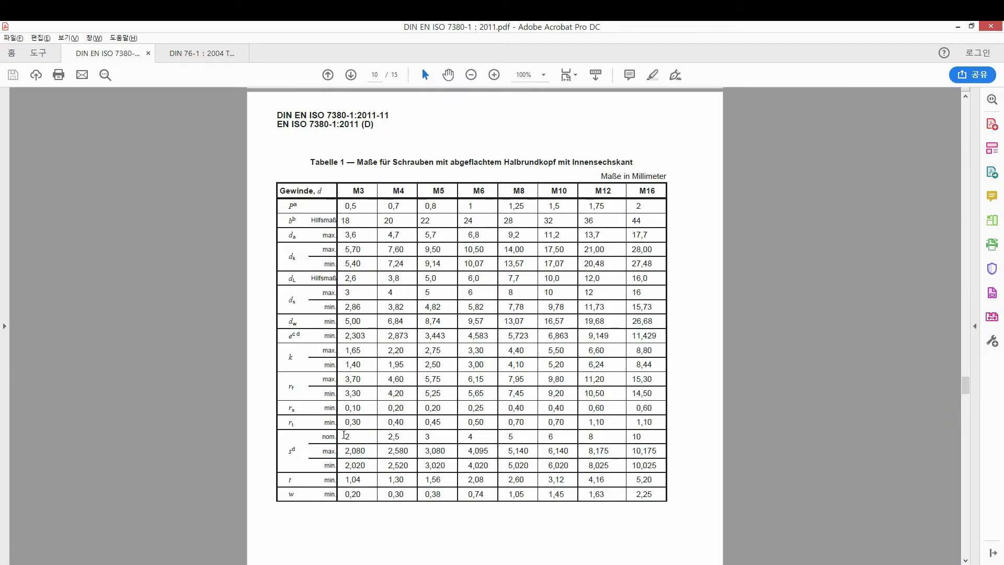
{"action": "scroll", "coordinate": [344, 435], "scroll_direction": "down", "scroll_amount": 5}
{"action": "left_click_drag", "start_coordinate": [275, 436], "coordinate": [359, 445]}
Step: Dimension the horizontal socket line at 1.04 mm as 'tmin. = 1.04' and fit the sketch in view
{"action": "key", "text": "alt+Tab"}
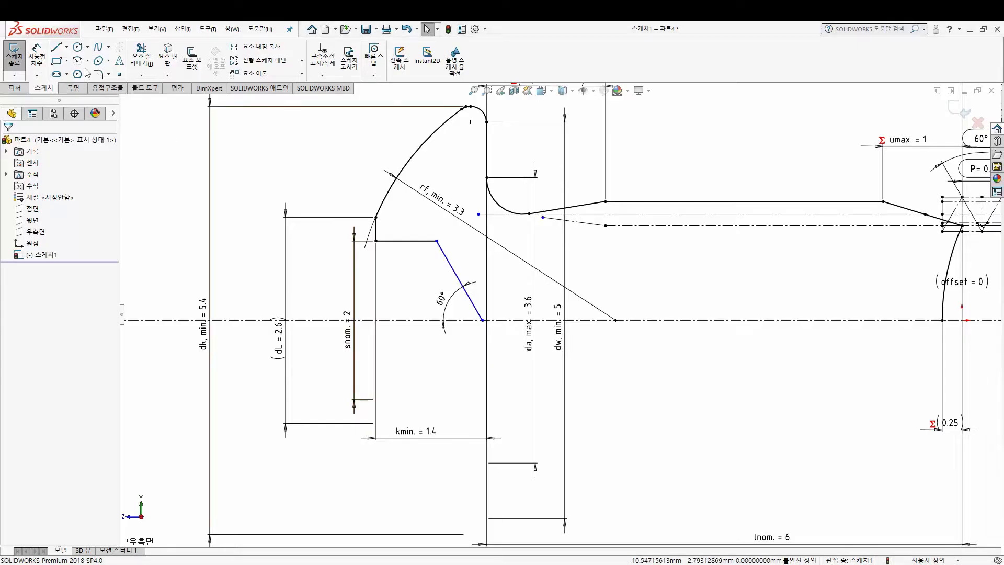
{"action": "left_click", "coordinate": [37, 57]}
{"action": "left_click", "coordinate": [376, 241]}
{"action": "left_click", "coordinate": [436, 241]}
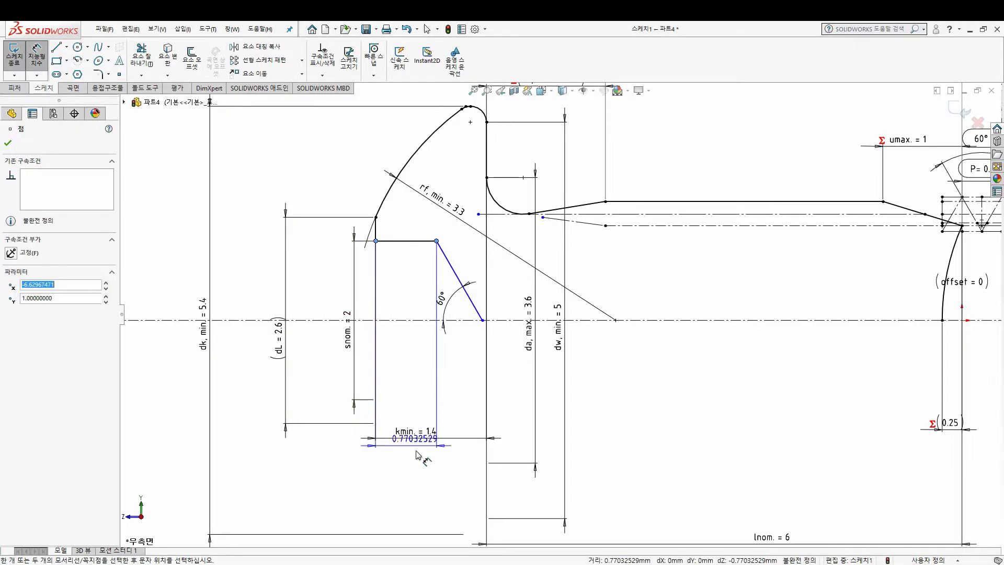
{"action": "left_click", "coordinate": [412, 389]}
{"action": "key", "text": "Return"}
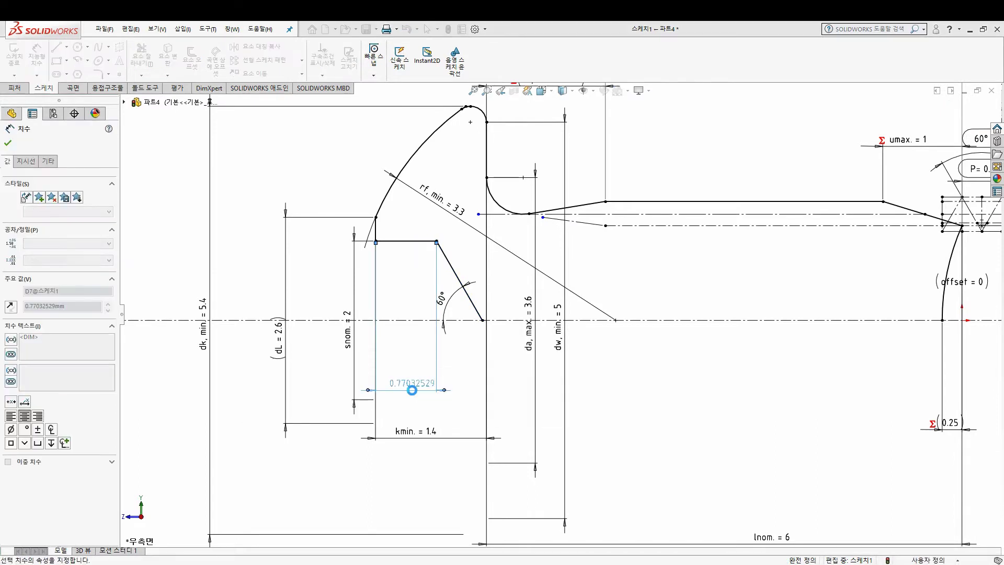
{"action": "type", "text": "1.04000000mm"}
{"action": "key", "text": "Return"}
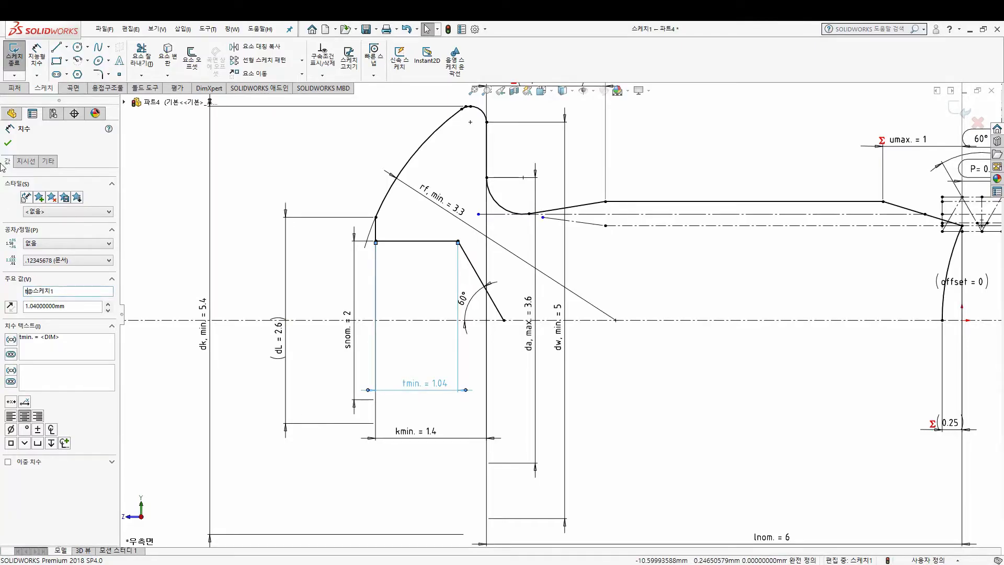
{"action": "type", "text": "t"}
{"action": "left_click", "coordinate": [8, 143]}
{"action": "key", "text": "f"}
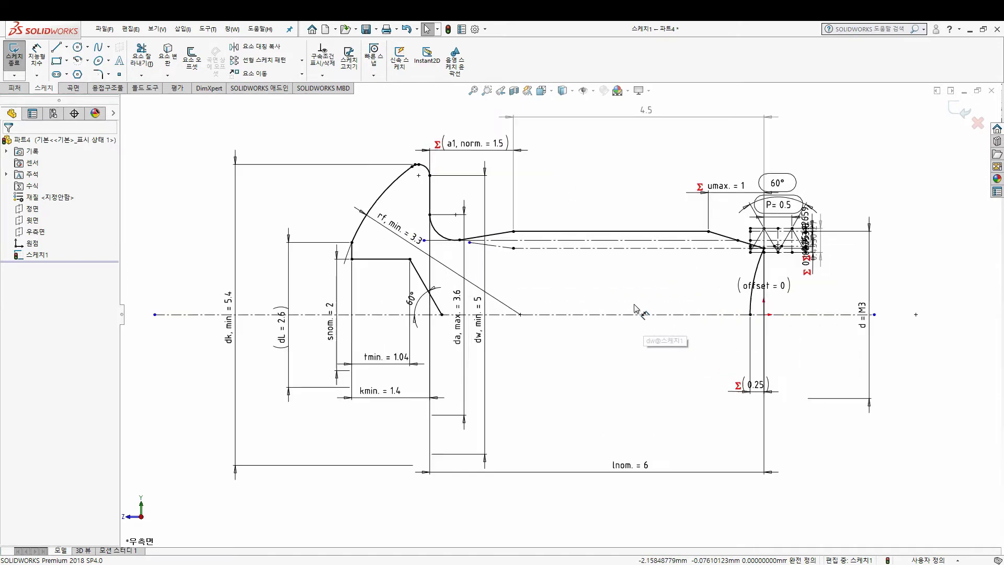
{"action": "scroll", "coordinate": [774, 287], "scroll_direction": "down", "scroll_amount": 1}
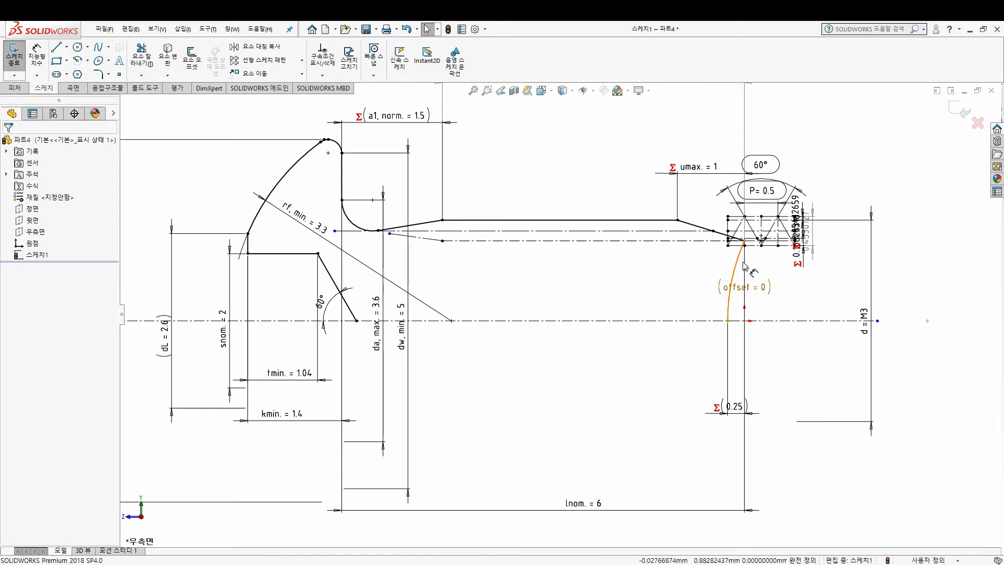
{"action": "middle_click_drag", "start_coordinate": [327, 202], "coordinate": [379, 226], "text": "ctrl"}
Step: Cancel a trial revolve and drag the slanted centerline's end up to the fillet in side view
{"action": "left_click", "coordinate": [14, 88]}
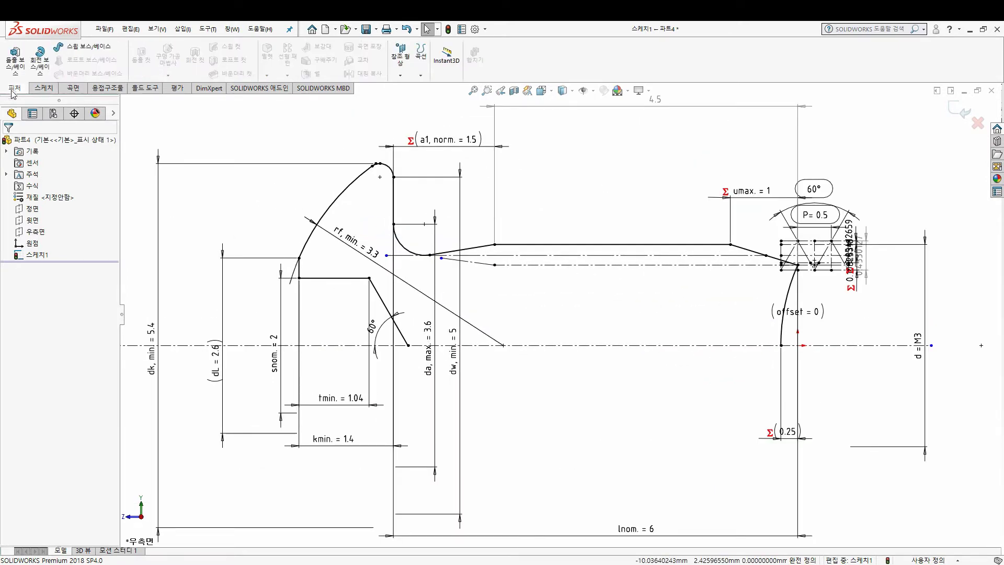
{"action": "left_click", "coordinate": [40, 57]}
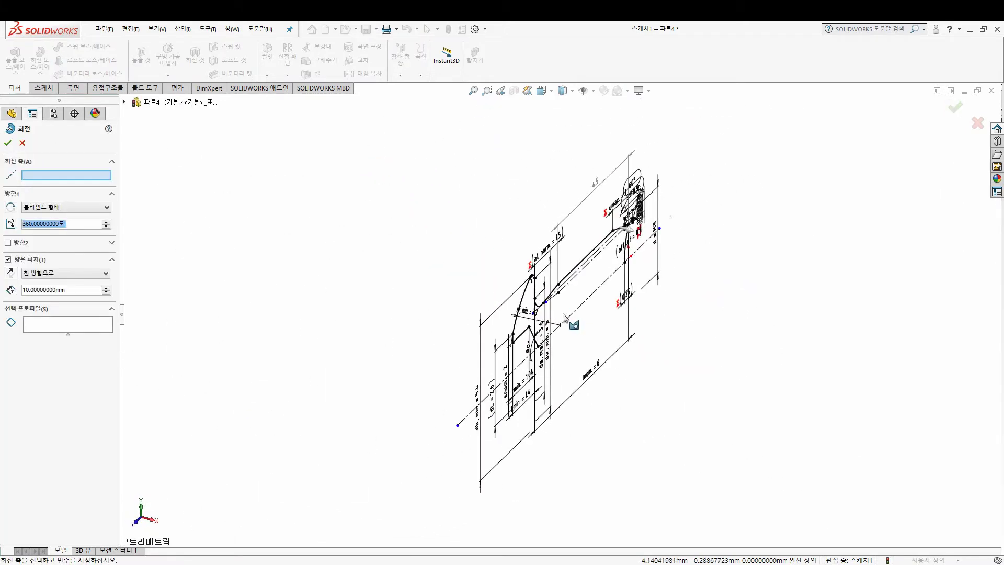
{"action": "key", "text": "Escape"}
{"action": "key", "text": "ctrl+4"}
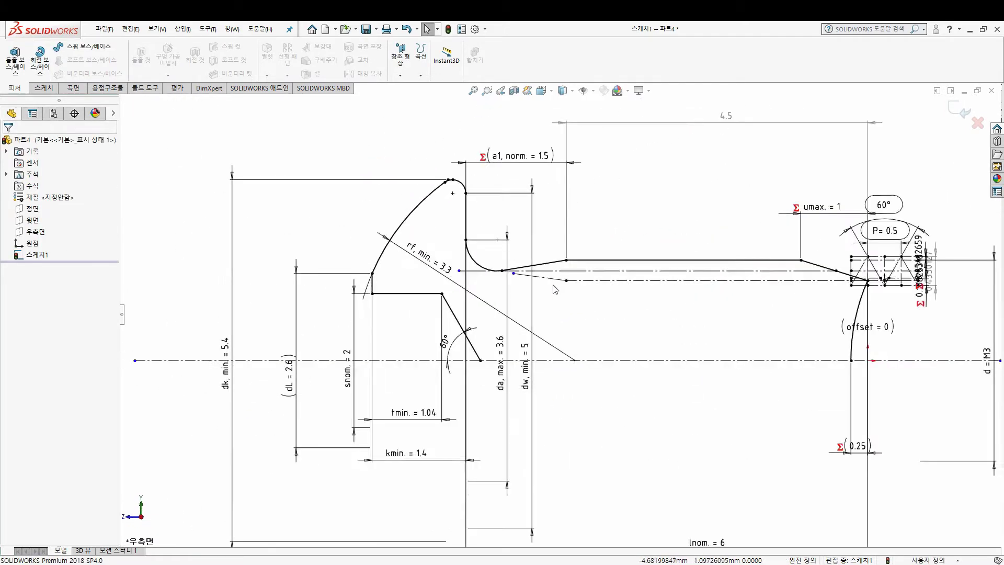
{"action": "scroll", "coordinate": [484, 298], "scroll_direction": "down", "scroll_amount": 3}
{"action": "scroll", "coordinate": [485, 298], "scroll_direction": "down", "scroll_amount": 3}
{"action": "left_click_drag", "start_coordinate": [487, 289], "coordinate": [340, 269]}
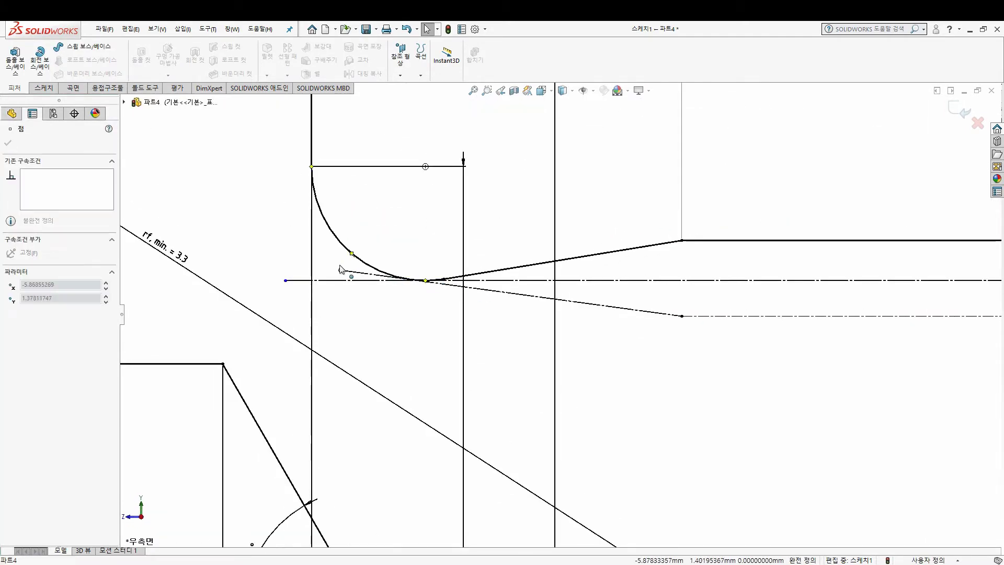
{"action": "key", "text": "Escape"}
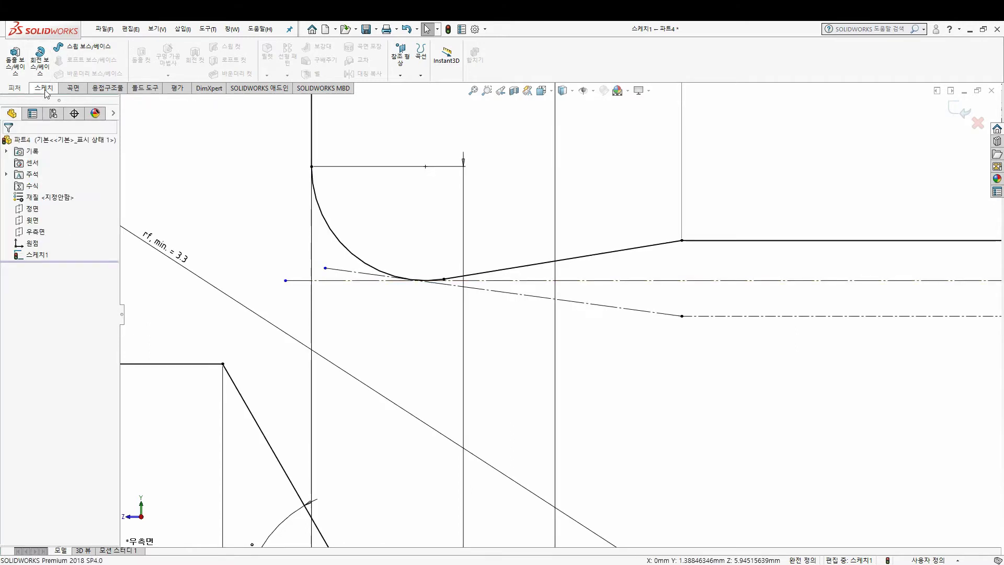
Step: Add a driven 7.69° reference angle between the two centerlines
{"action": "left_click", "coordinate": [45, 91]}
{"action": "left_click", "coordinate": [701, 316]}
{"action": "left_click", "coordinate": [666, 314]}
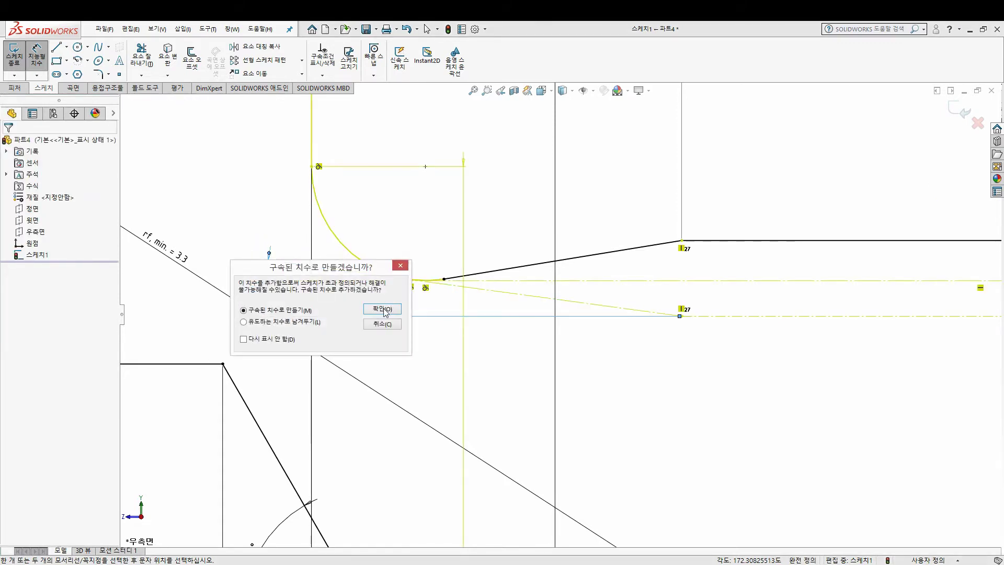
{"action": "left_click", "coordinate": [376, 308]}
{"action": "left_click", "coordinate": [681, 315]}
{"action": "left_click", "coordinate": [427, 29]}
{"action": "left_click", "coordinate": [682, 240], "text": "ctrl"}
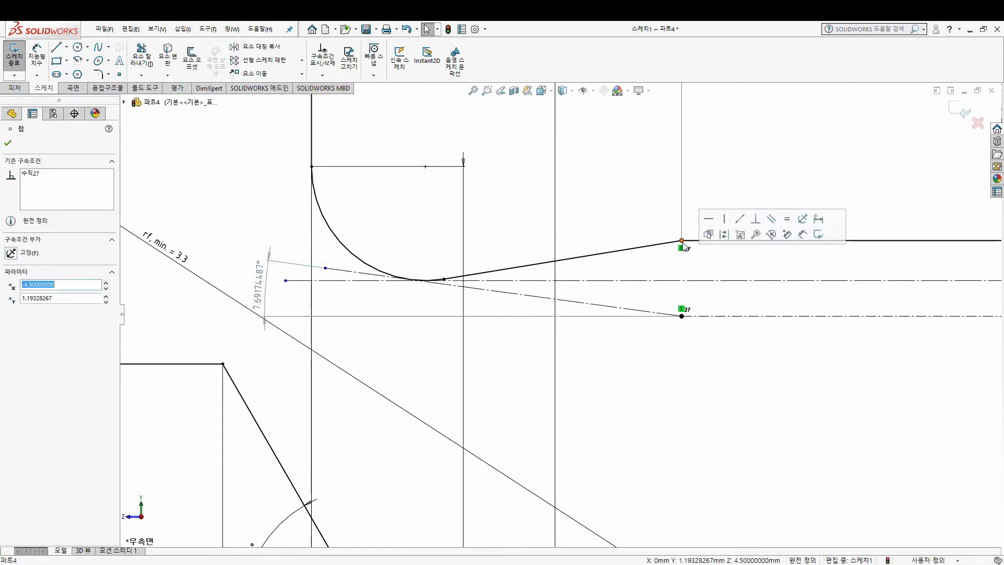
{"action": "left_click", "coordinate": [335, 289]}
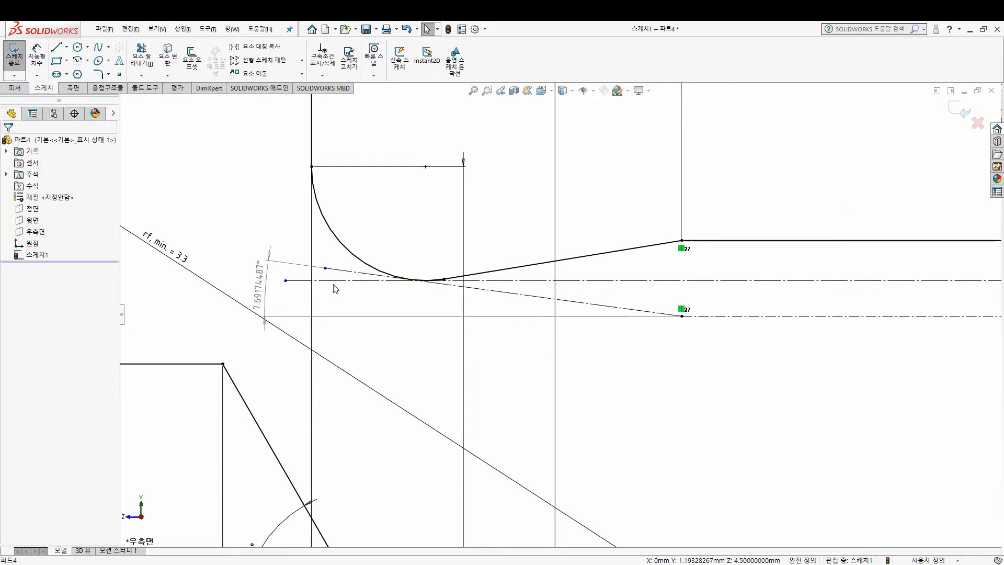
Step: Draw a vertical centerline from the endpoint at the 4.5 mark down past the axis
{"action": "left_click", "coordinate": [66, 47]}
{"action": "left_click", "coordinate": [78, 73]}
{"action": "left_click", "coordinate": [681, 240]}
{"action": "key", "text": "z"}
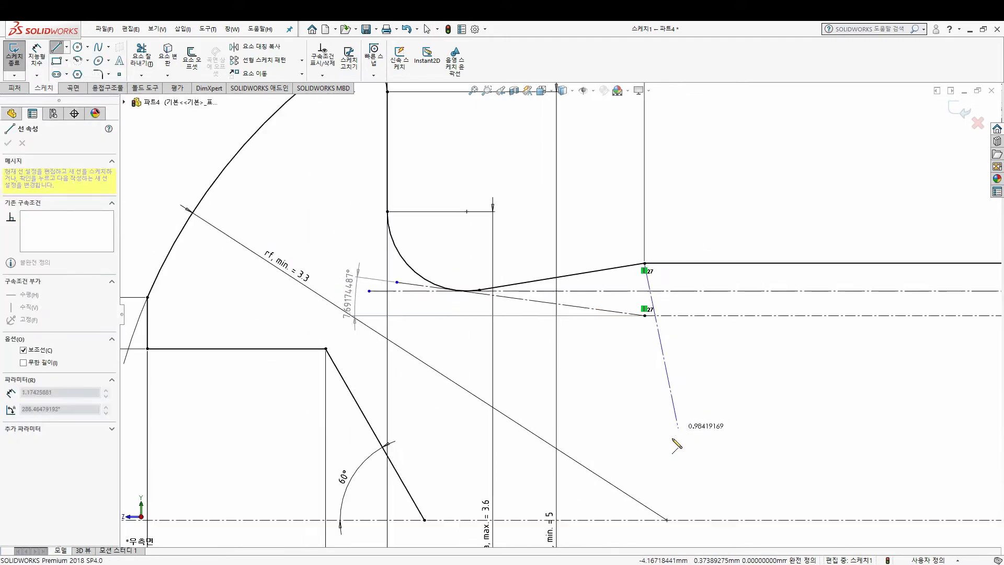
{"action": "key", "text": "z"}
{"action": "key", "text": "z"}
{"action": "left_click", "coordinate": [601, 494]}
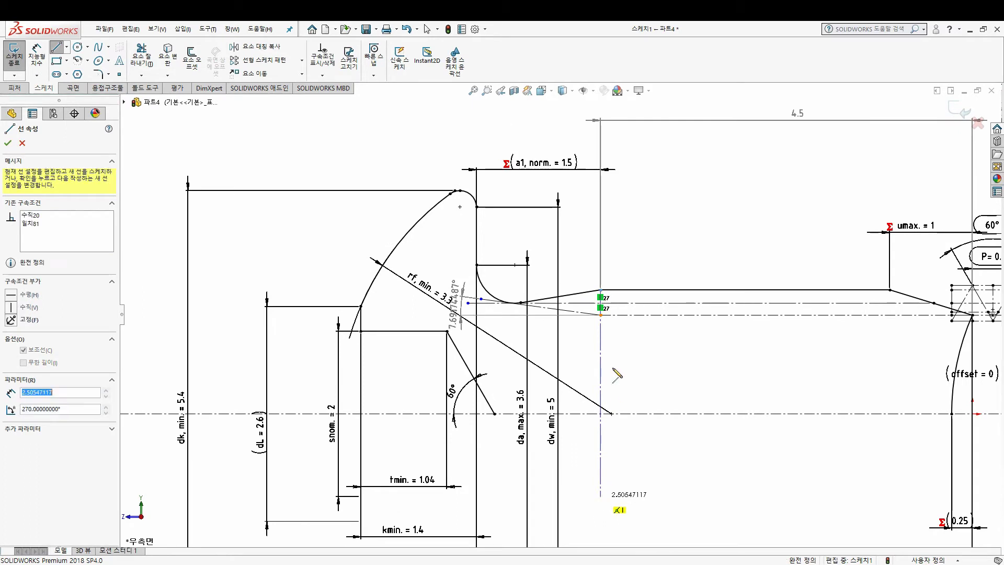
{"action": "key", "text": "Escape"}
{"action": "left_click", "coordinate": [575, 414], "text": "ctrl"}
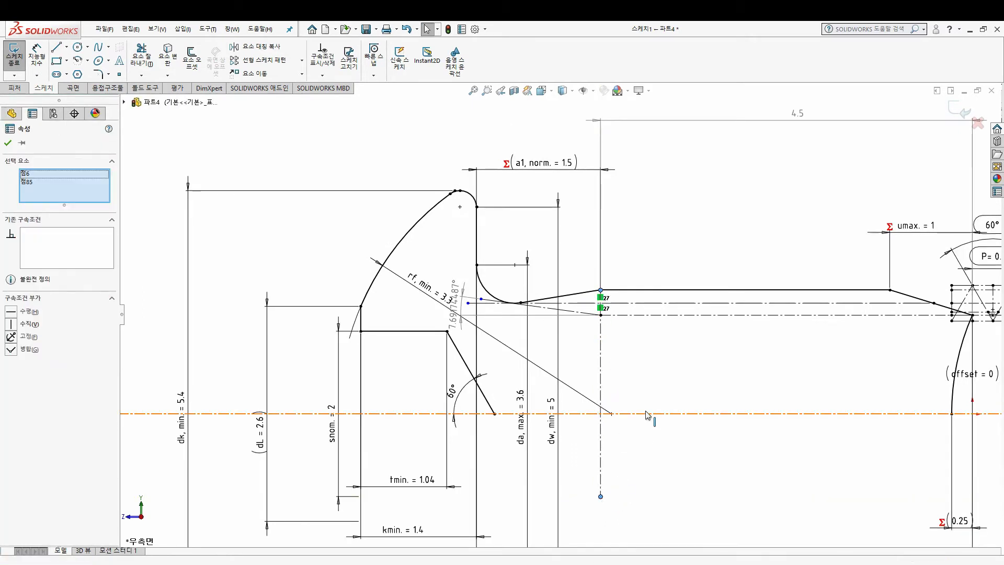
{"action": "left_click", "coordinate": [35, 311]}
Step: Move the 7.69° angle dimension up-right and exit the sketch
{"action": "scroll", "coordinate": [522, 299], "scroll_direction": "up", "scroll_amount": 2}
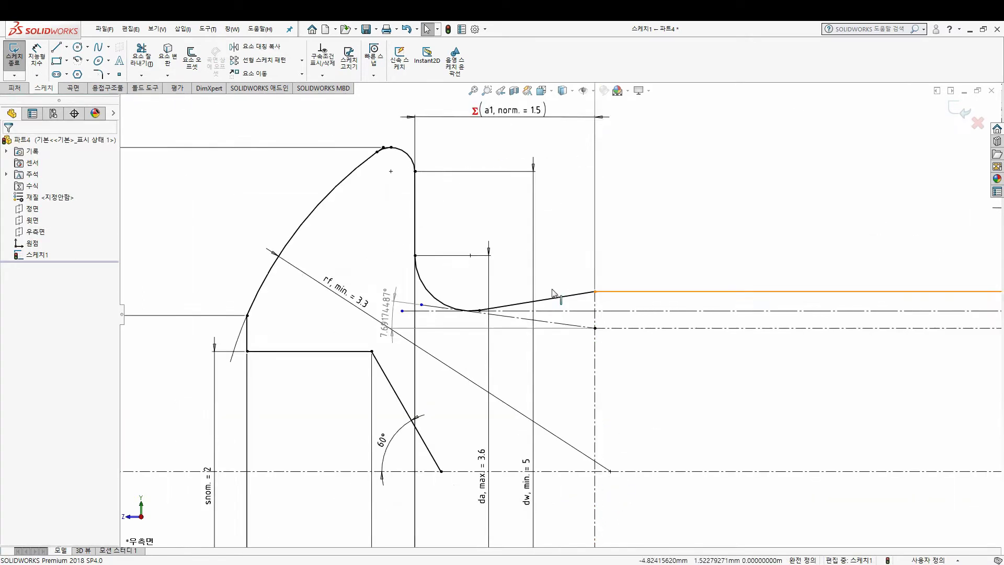
{"action": "scroll", "coordinate": [522, 299], "scroll_direction": "up", "scroll_amount": 3}
{"action": "scroll", "coordinate": [502, 297], "scroll_direction": "up", "scroll_amount": 2}
{"action": "scroll", "coordinate": [407, 325], "scroll_direction": "up", "scroll_amount": 1}
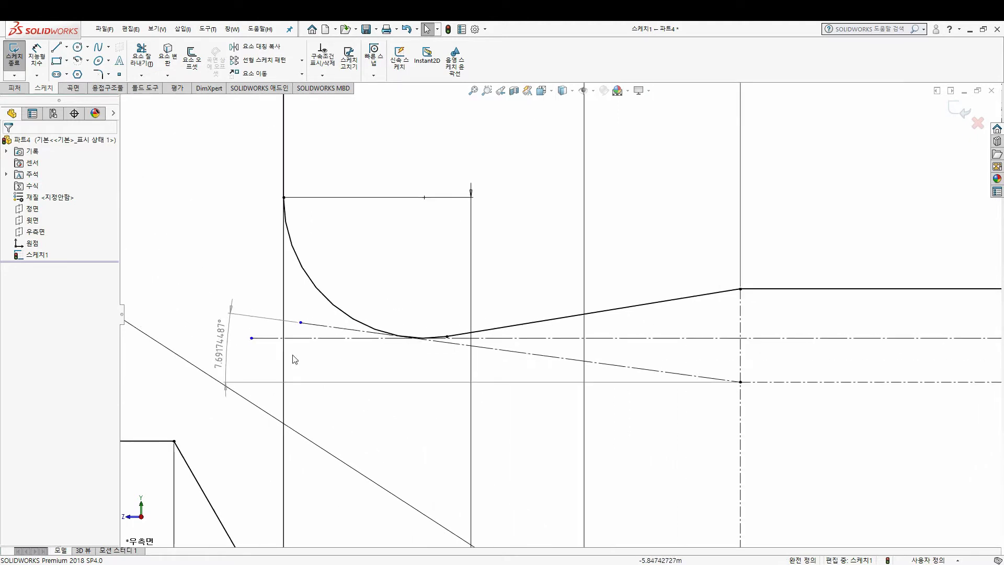
{"action": "left_click", "coordinate": [222, 305]}
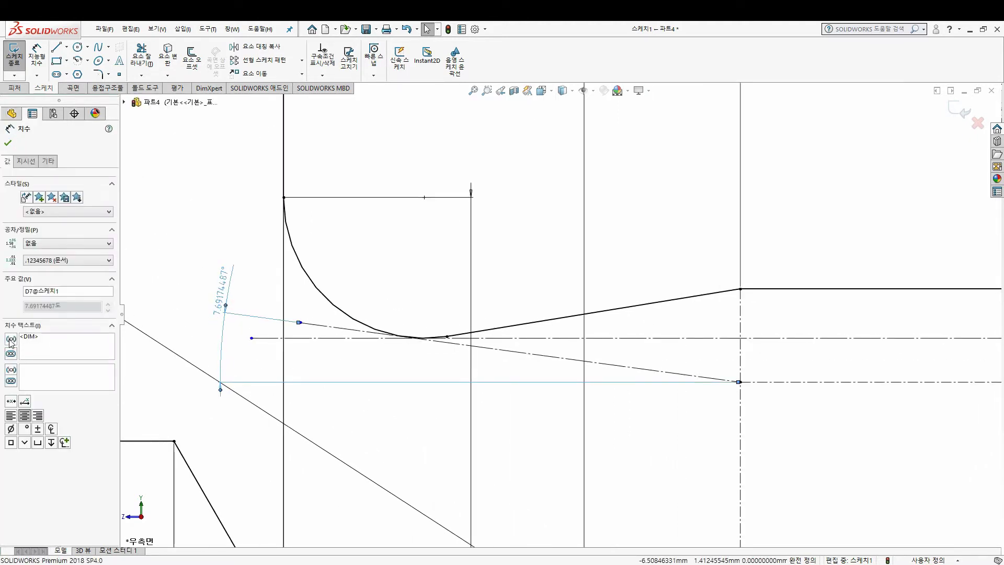
{"action": "key", "text": "Escape"}
{"action": "left_click_drag", "start_coordinate": [229, 283], "coordinate": [242, 260]}
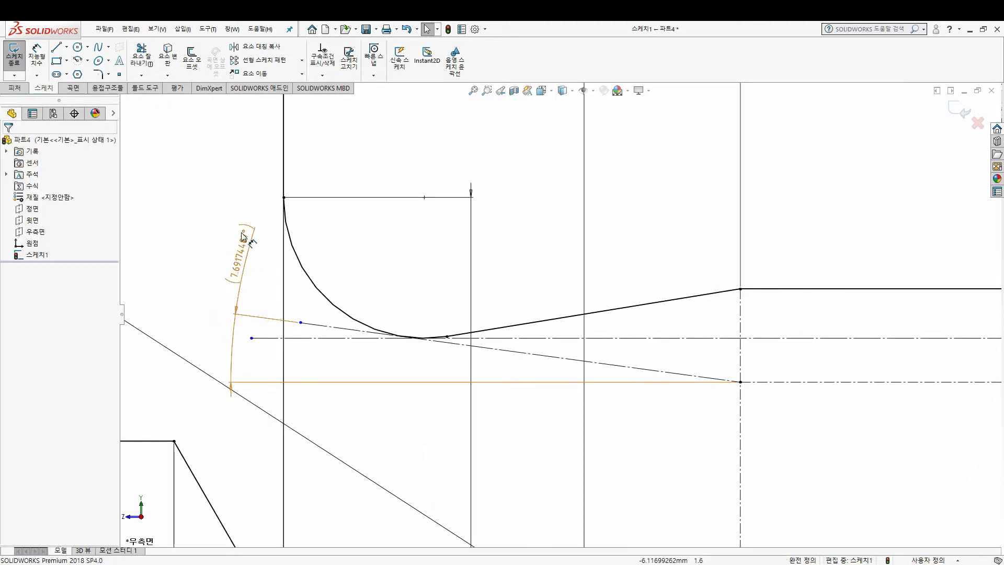
{"action": "left_click", "coordinate": [16, 65]}
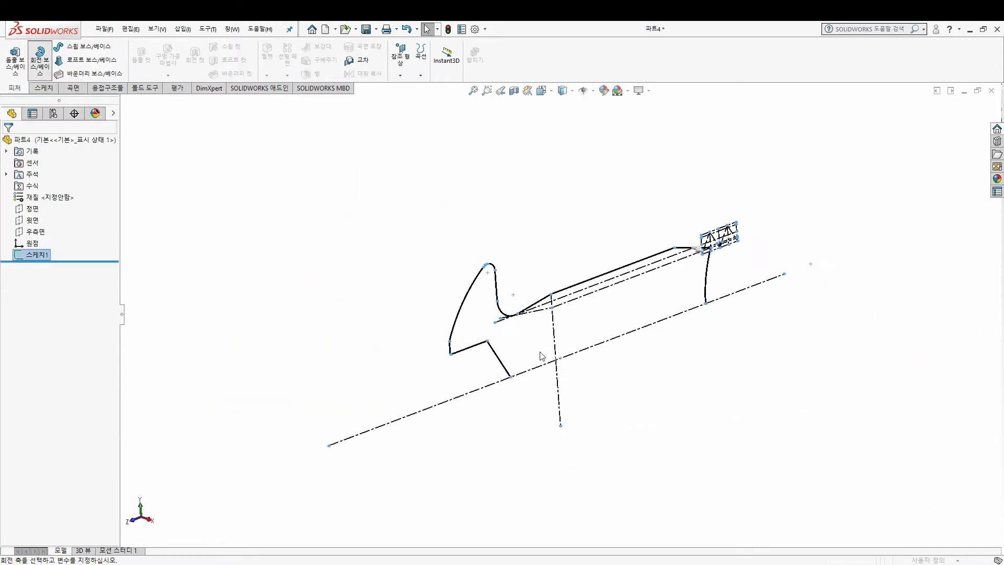
Step: Attempt revolving Sketch1 with Thin Feature off, cancelling without creating a feature
{"action": "left_click", "coordinate": [70, 326]}
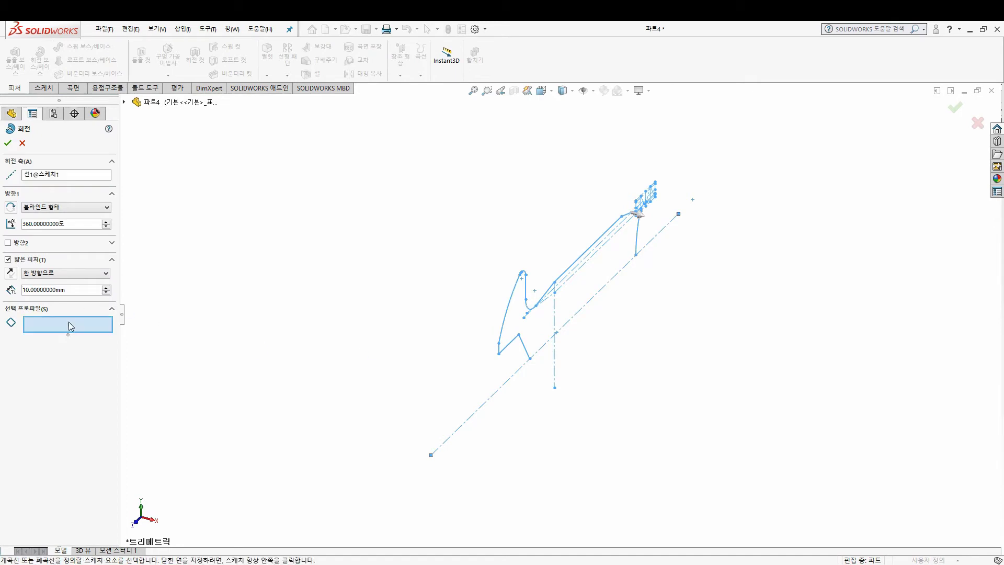
{"action": "left_click", "coordinate": [8, 260]}
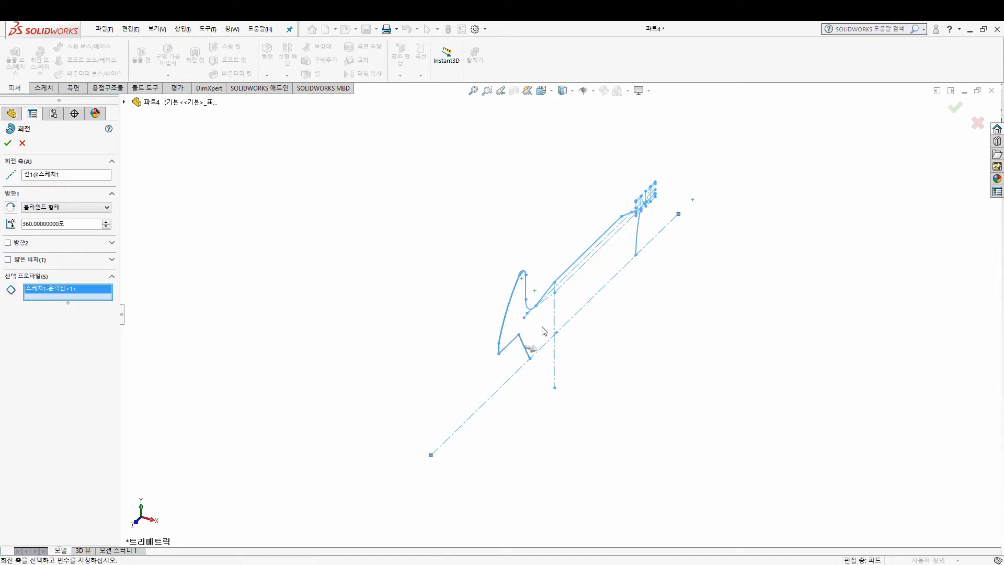
{"action": "key", "text": "Escape"}
{"action": "left_click", "coordinate": [517, 289]}
{"action": "left_click", "coordinate": [544, 236]}
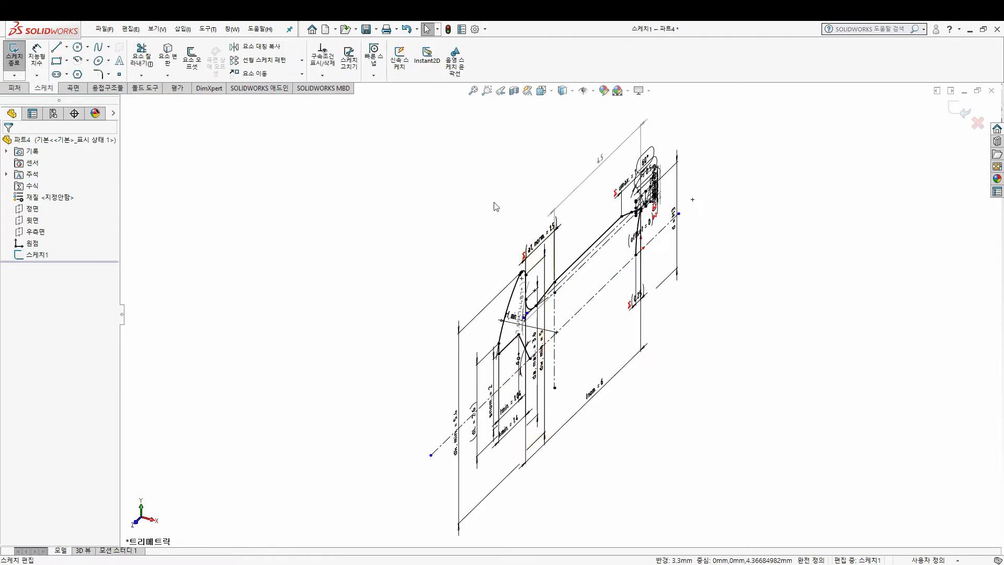
{"action": "left_click", "coordinate": [14, 54]}
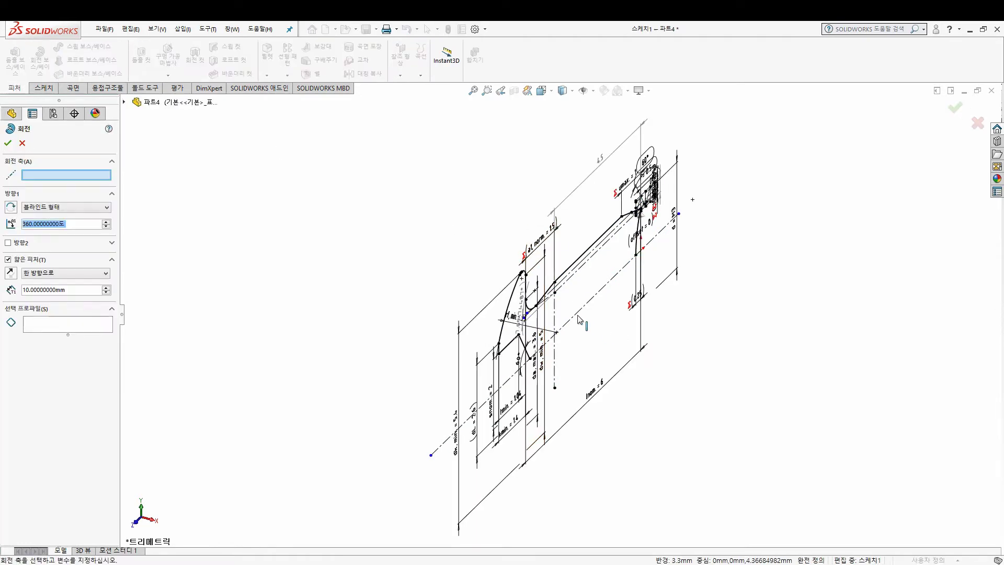
{"action": "middle_click_drag", "start_coordinate": [580, 316], "coordinate": [554, 329]}
{"action": "left_click", "coordinate": [21, 260]}
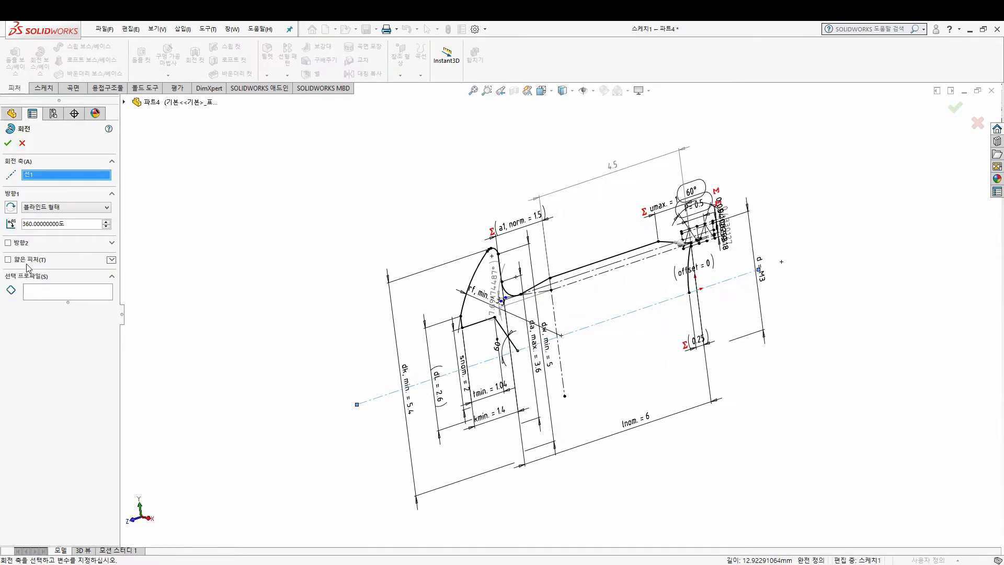
{"action": "left_click", "coordinate": [67, 289]}
{"action": "mouse_move", "coordinate": [643, 319]}
{"action": "middle_mouse_down"}
{"action": "mouse_move", "coordinate": [609, 316]}
{"action": "mouse_move", "coordinate": [578, 264]}
{"action": "mouse_move", "coordinate": [560, 315]}
{"action": "middle_mouse_up"}
{"action": "scroll", "coordinate": [560, 314], "scroll_direction": "down", "scroll_amount": 2}
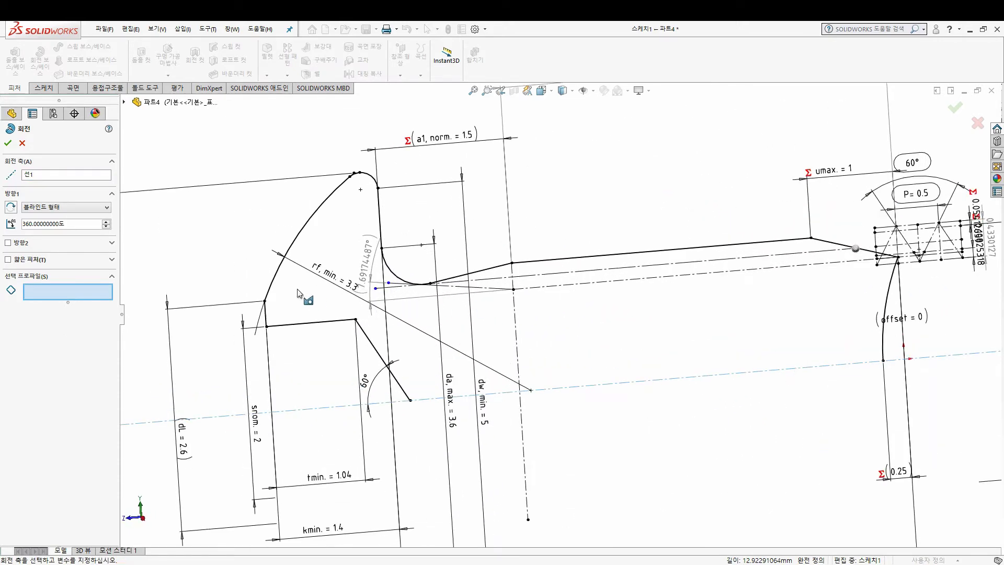
{"action": "key", "text": "Escape"}
Step: Close the profile with a line from cone tip to shank end, then revolve the region without Thin Feature
{"action": "left_click", "coordinate": [44, 88]}
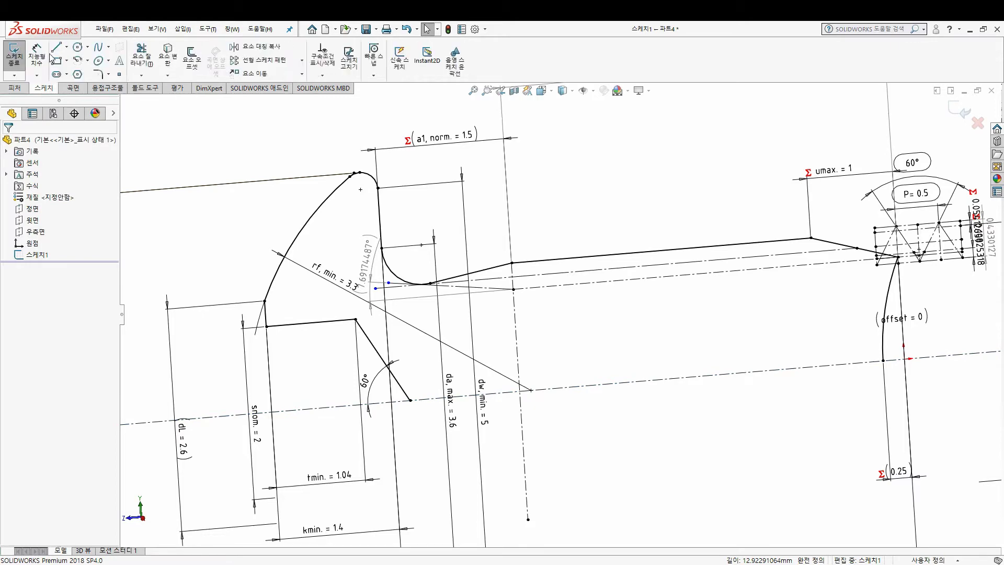
{"action": "left_click", "coordinate": [56, 47]}
{"action": "left_click", "coordinate": [411, 400]}
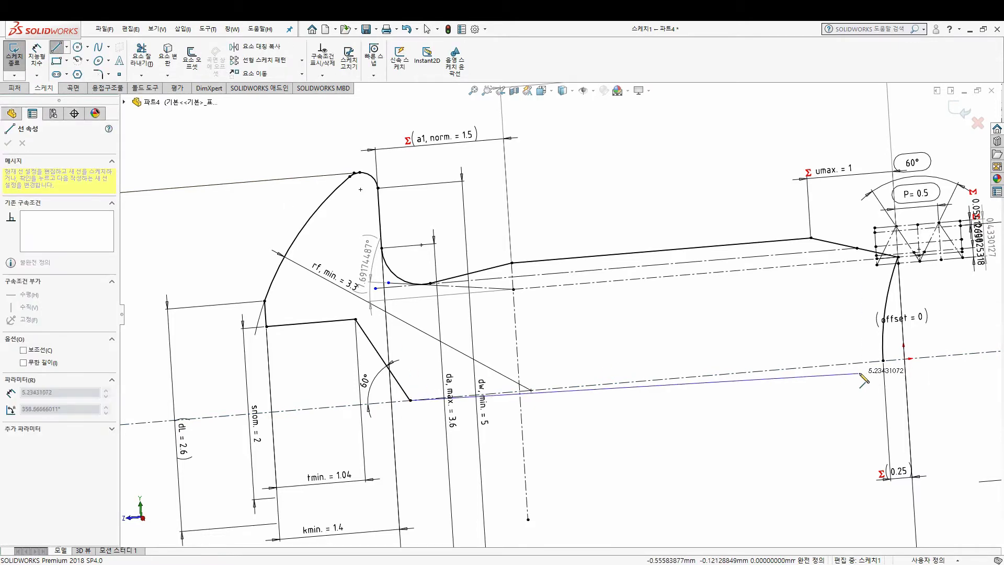
{"action": "left_click", "coordinate": [883, 360]}
{"action": "key", "text": "Escape"}
{"action": "left_click", "coordinate": [15, 89]}
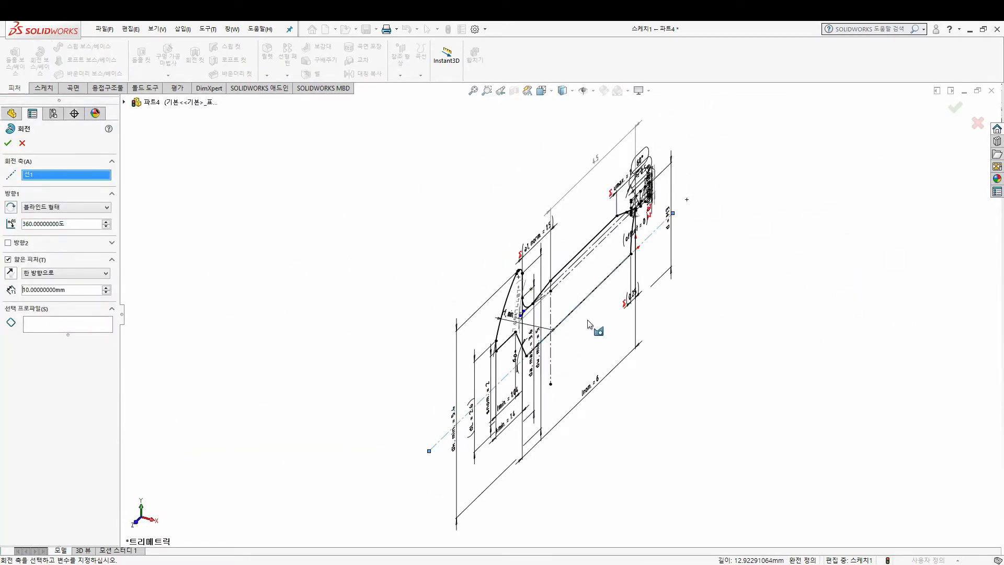
{"action": "scroll", "coordinate": [588, 324], "scroll_direction": "down", "scroll_amount": 2}
{"action": "left_click", "coordinate": [29, 259]}
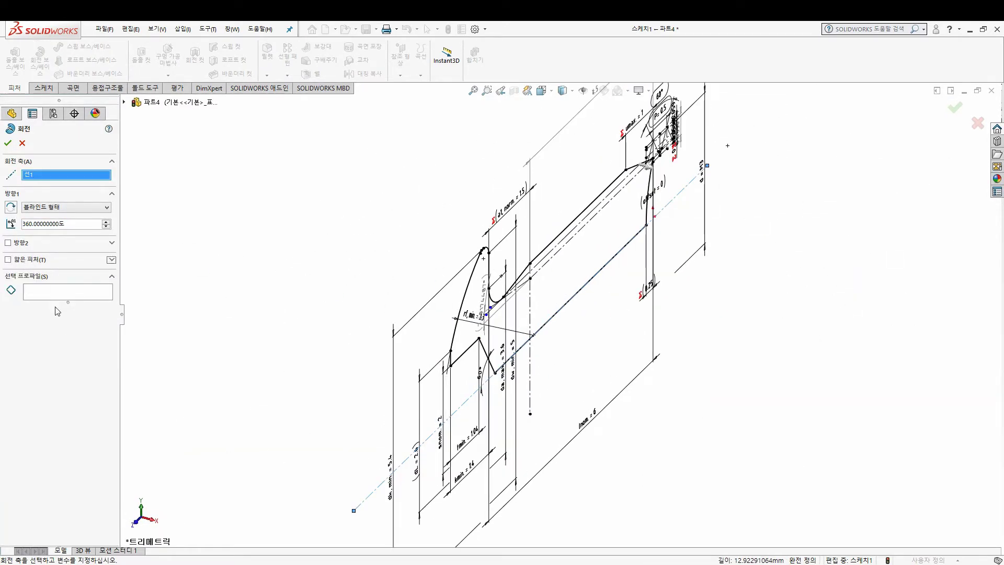
{"action": "left_click", "coordinate": [560, 283]}
Step: Accept the revolve and open a new sketch on the head's ring face around the bore
{"action": "key", "text": "Return"}
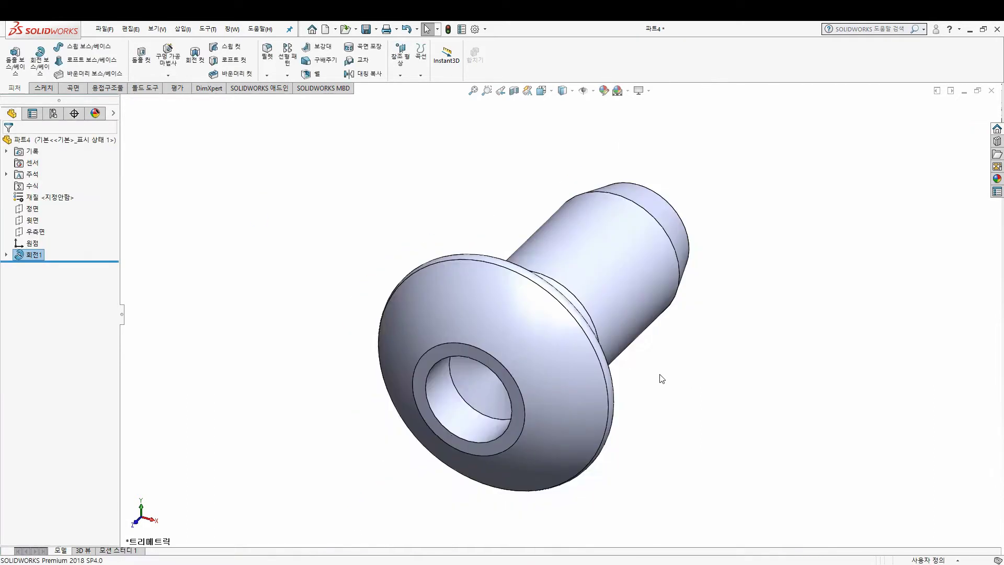
{"action": "mouse_move", "coordinate": [661, 376]}
{"action": "middle_mouse_down"}
{"action": "mouse_move", "coordinate": [538, 277]}
{"action": "mouse_move", "coordinate": [598, 350]}
{"action": "mouse_move", "coordinate": [642, 298]}
{"action": "mouse_move", "coordinate": [676, 312]}
{"action": "mouse_move", "coordinate": [609, 293]}
{"action": "mouse_move", "coordinate": [544, 293]}
{"action": "mouse_move", "coordinate": [554, 267]}
{"action": "mouse_move", "coordinate": [614, 285]}
{"action": "middle_mouse_up"}
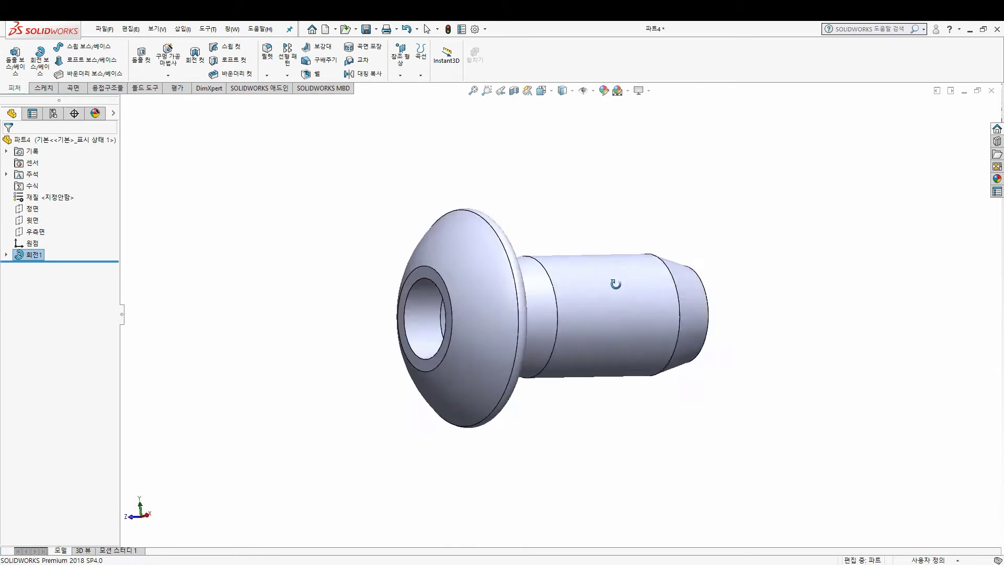
{"action": "key", "text": "ctrl+7"}
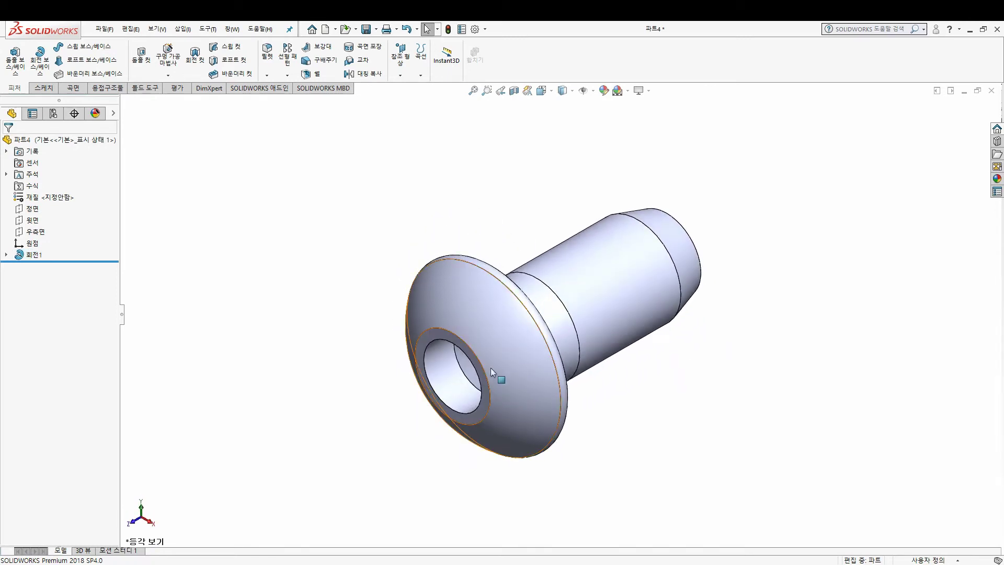
{"action": "scroll", "coordinate": [490, 368], "scroll_direction": "down", "scroll_amount": 5}
{"action": "left_click", "coordinate": [446, 290]}
{"action": "left_click", "coordinate": [413, 277]}
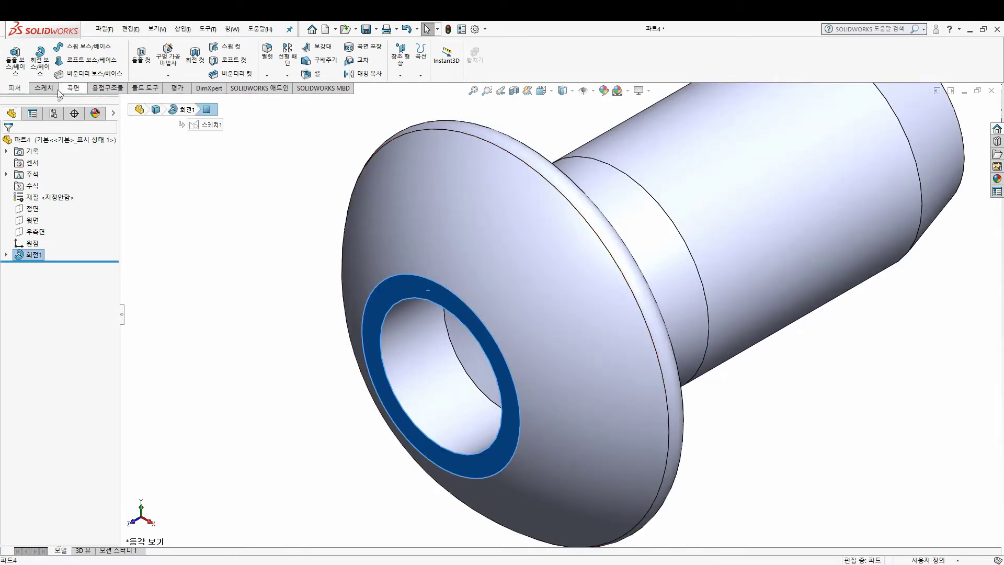
{"action": "left_click", "coordinate": [44, 88]}
{"action": "left_click", "coordinate": [14, 55]}
Step: Draw a hexagon centred on the bore centre in the normal-to view
{"action": "key", "text": "ctrl+8"}
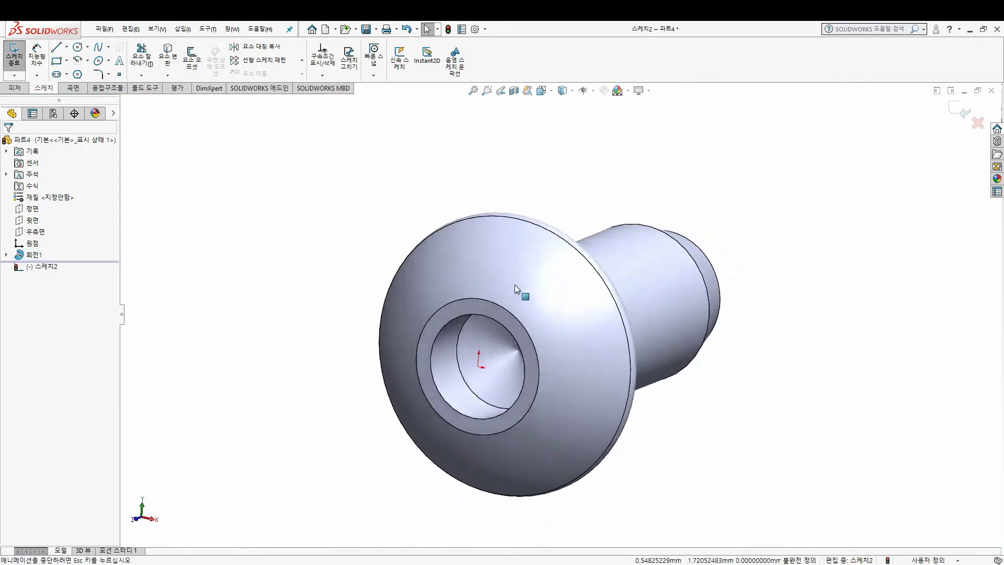
{"action": "left_click", "coordinate": [78, 74]}
{"action": "left_click", "coordinate": [560, 315]}
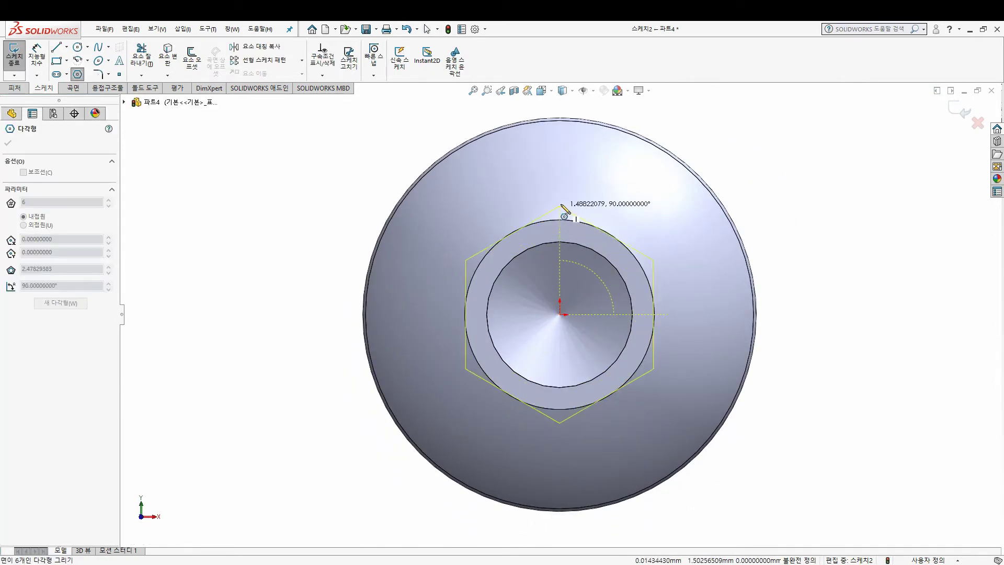
{"action": "left_click", "coordinate": [562, 204]}
{"action": "key", "text": "Escape"}
{"action": "scroll", "coordinate": [573, 296], "scroll_direction": "up", "scroll_amount": 1}
{"action": "key", "text": "ctrl+7"}
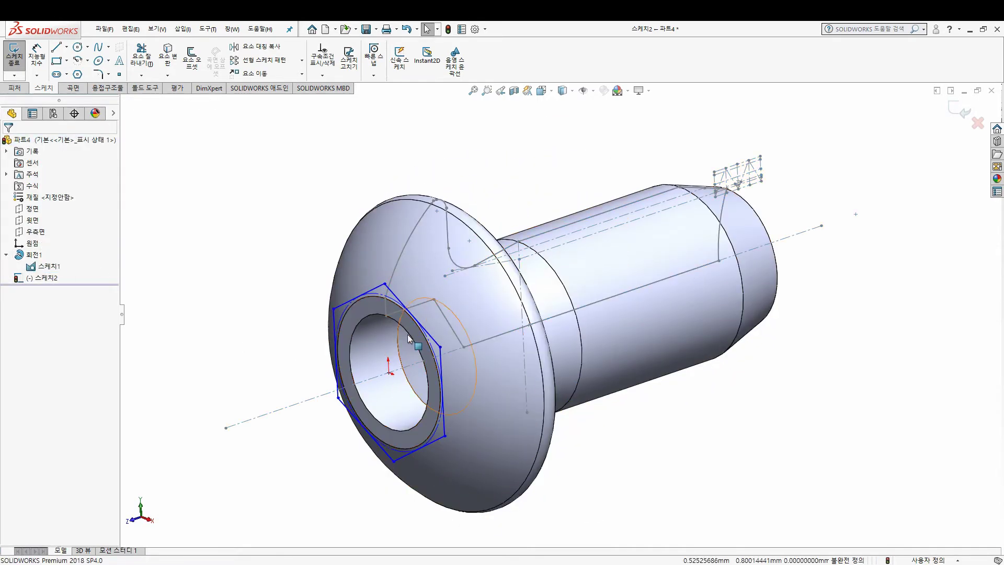
{"action": "scroll", "coordinate": [406, 334], "scroll_direction": "down", "scroll_amount": 2}
{"action": "scroll", "coordinate": [418, 328], "scroll_direction": "down", "scroll_amount": 2}
{"action": "middle_click_drag", "start_coordinate": [418, 329], "coordinate": [397, 285]}
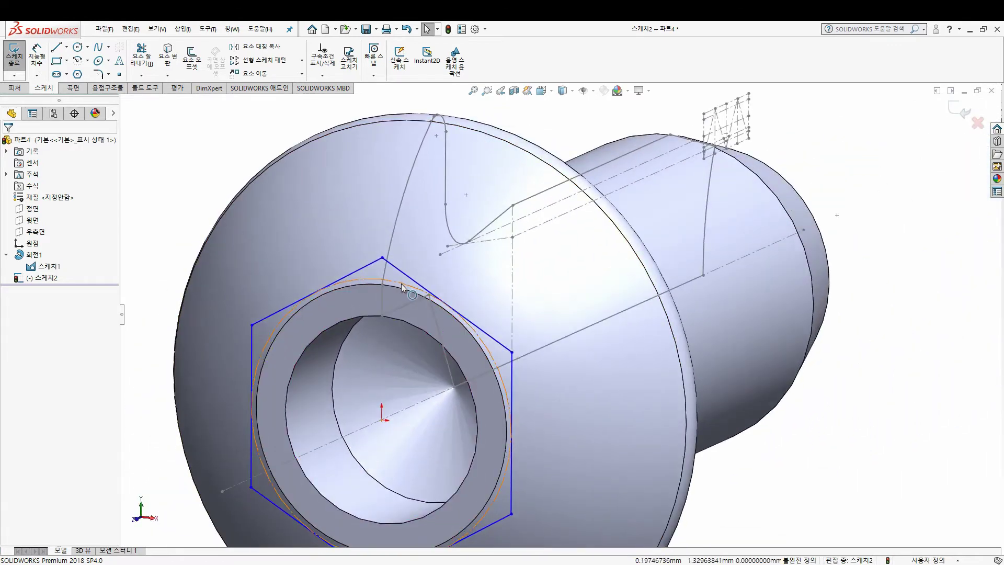
Step: Make the hexagon's top corner coincident with the bore's profile point
{"action": "left_click", "coordinate": [402, 286]}
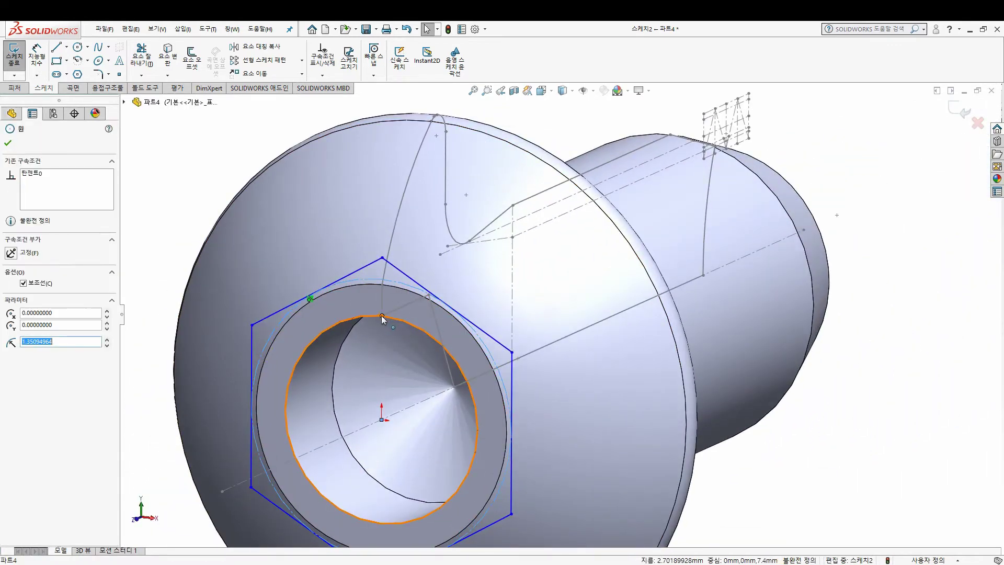
{"action": "left_click", "coordinate": [381, 316], "text": "ctrl"}
{"action": "left_click", "coordinate": [10, 326]}
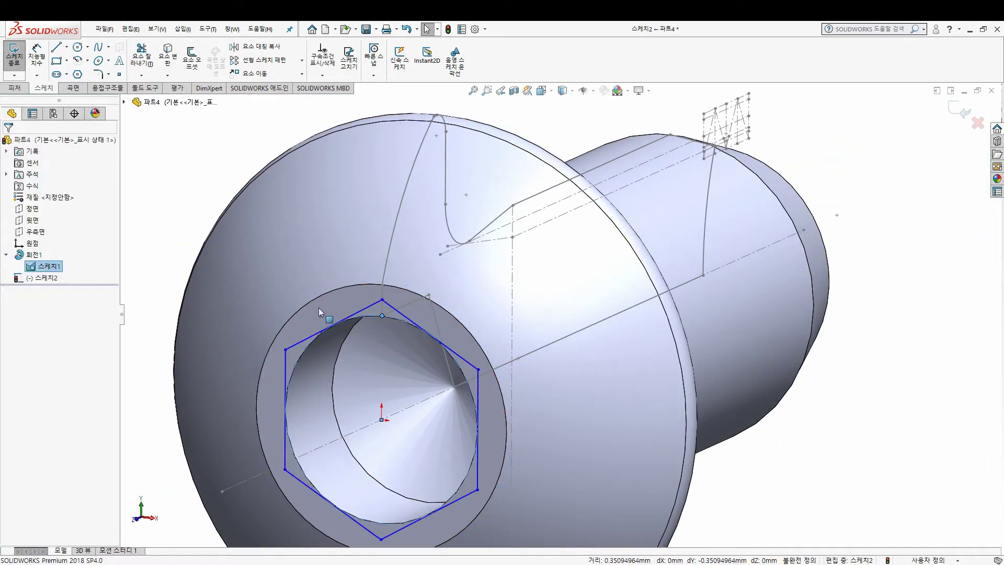
{"action": "left_click", "coordinate": [383, 300]}
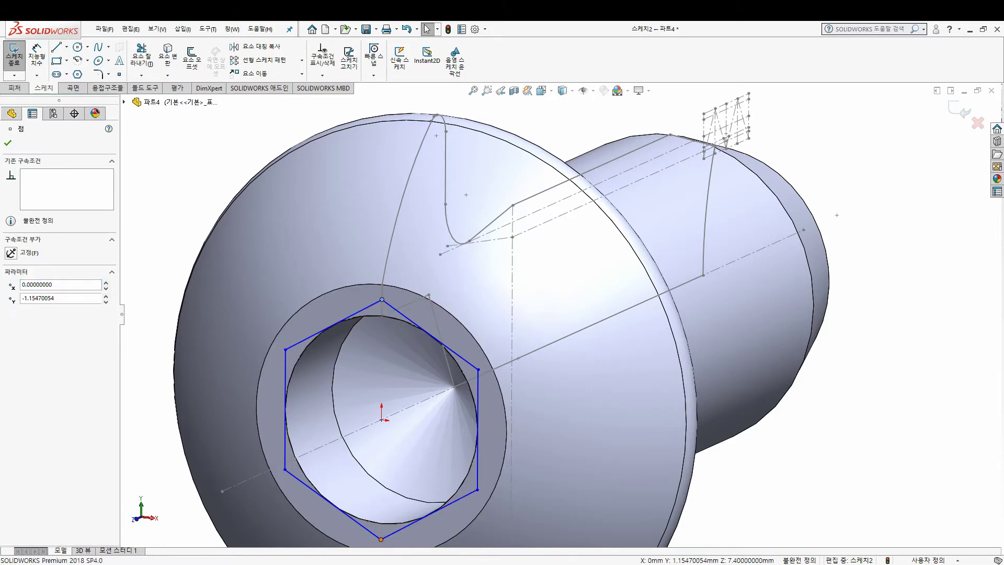
{"action": "key", "text": "Escape"}
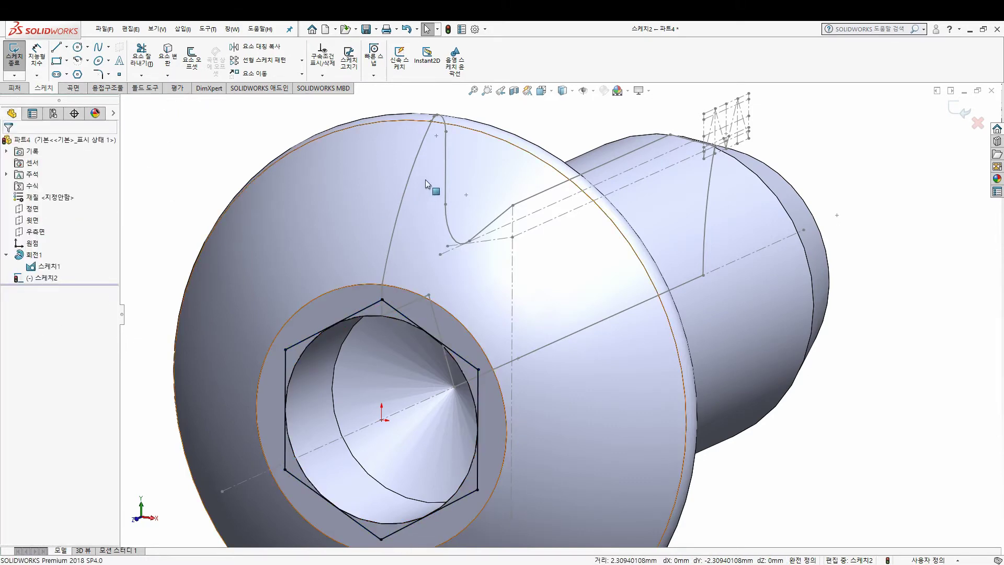
{"action": "left_click", "coordinate": [452, 170]}
{"action": "middle_click_drag", "start_coordinate": [468, 330], "coordinate": [575, 314]}
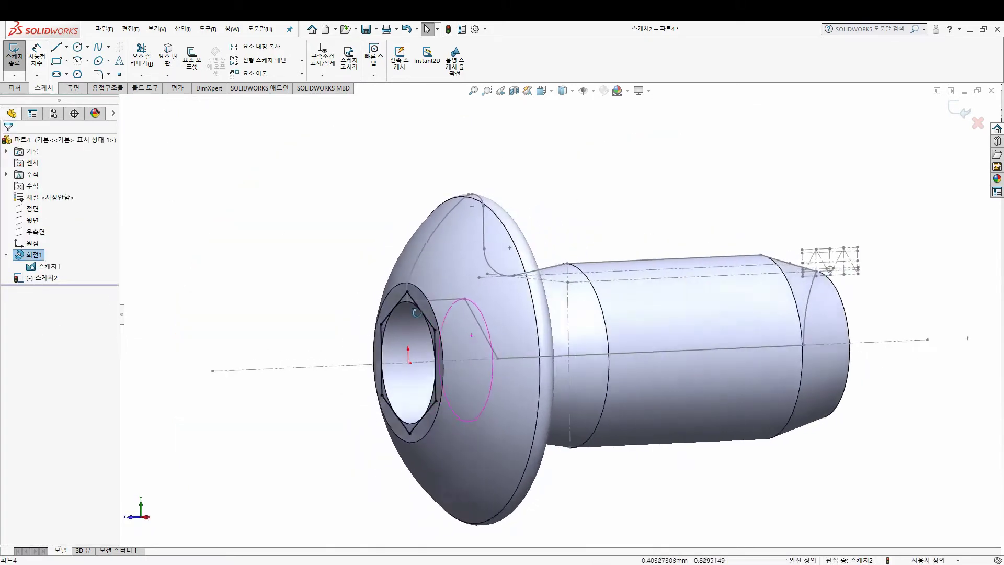
Step: Extruded-cut the hexagon sketch into the head, Up To Vertex at the bore's bottom corner point
{"action": "left_click", "coordinate": [20, 90]}
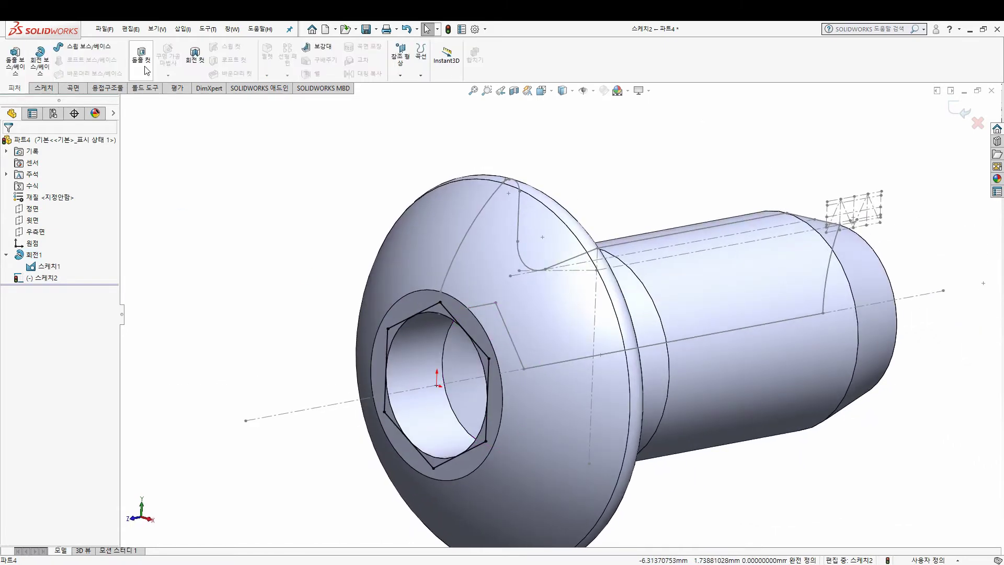
{"action": "left_click", "coordinate": [141, 55]}
{"action": "left_click", "coordinate": [51, 206]}
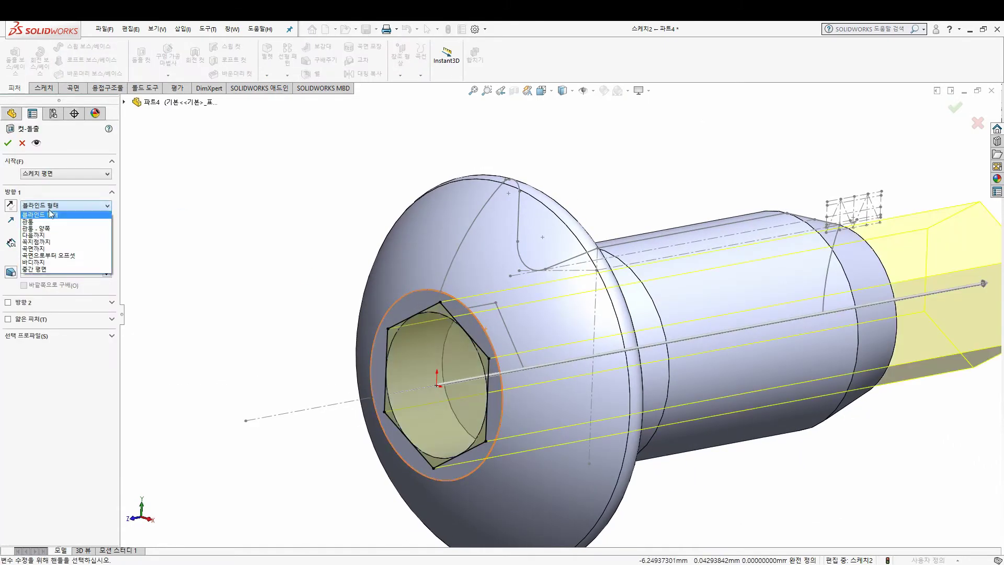
{"action": "left_click", "coordinate": [39, 242]}
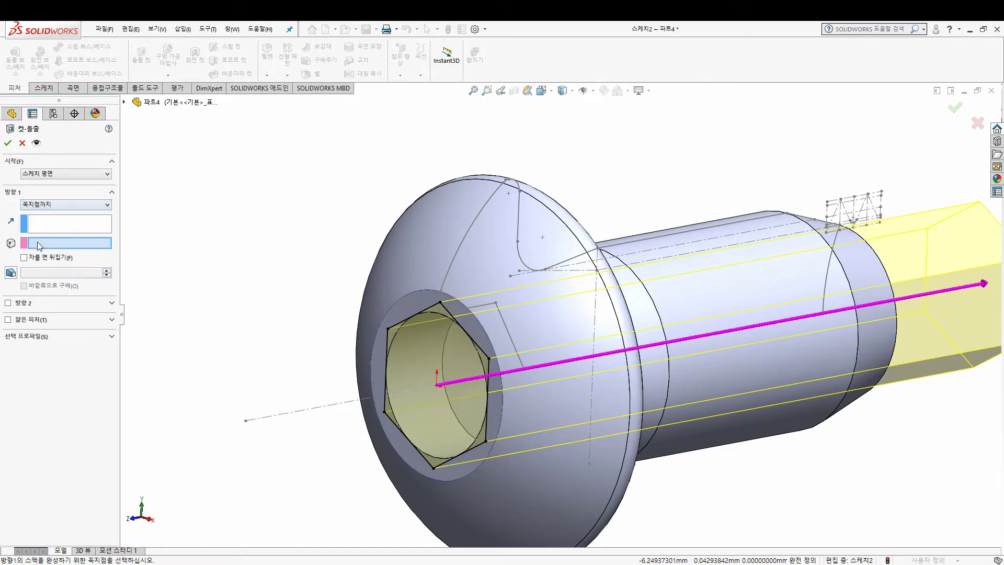
{"action": "left_click", "coordinate": [495, 306]}
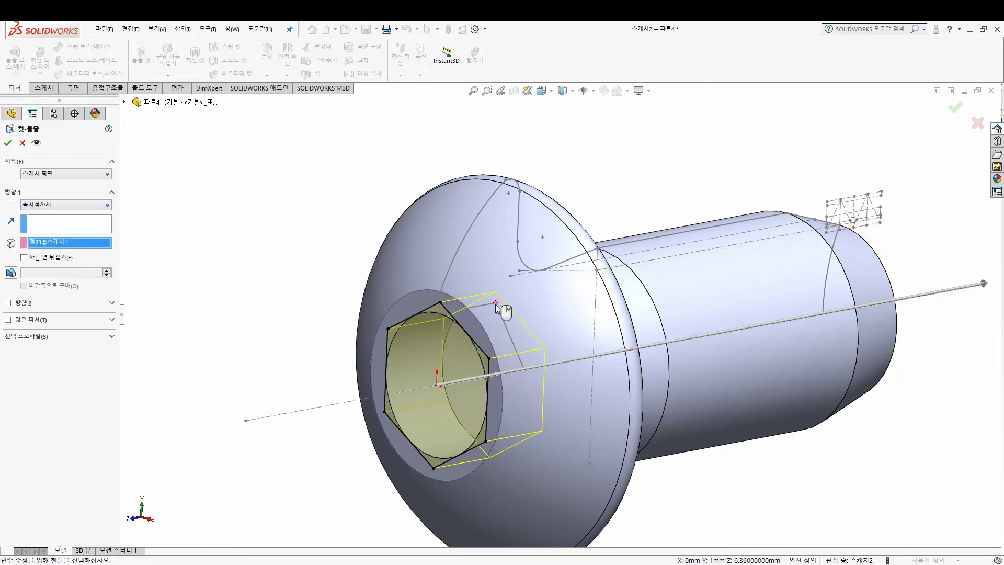
Step: Orbit and zoom around the new hex socket to inspect the cut from several angles
{"action": "mouse_move", "coordinate": [504, 314]}
{"action": "middle_mouse_down"}
{"action": "mouse_move", "coordinate": [455, 302]}
{"action": "mouse_move", "coordinate": [496, 325]}
{"action": "mouse_move", "coordinate": [60, 195]}
{"action": "middle_mouse_up"}
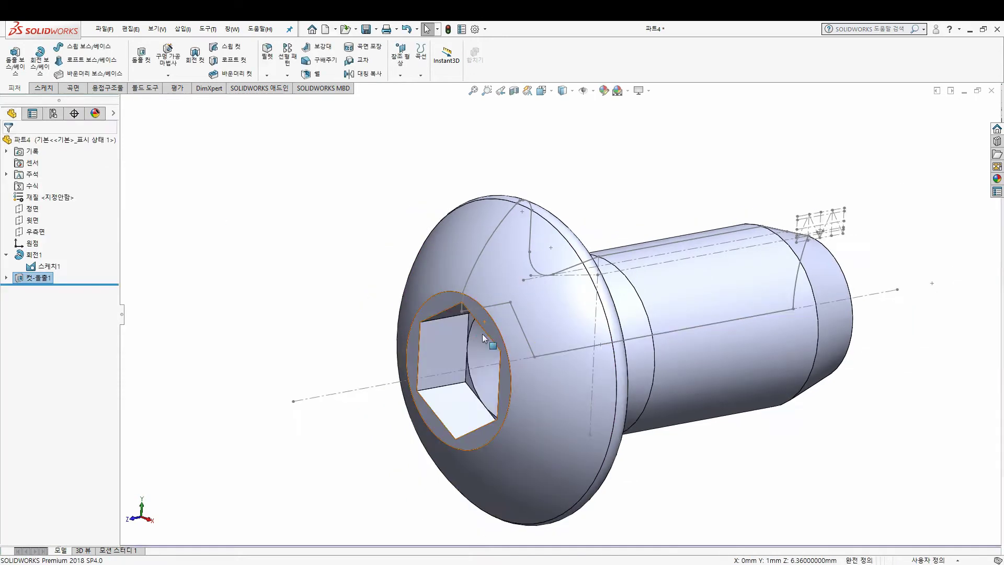
{"action": "mouse_move", "coordinate": [482, 334]}
{"action": "middle_mouse_down"}
{"action": "mouse_move", "coordinate": [519, 320]}
{"action": "mouse_move", "coordinate": [516, 299]}
{"action": "middle_mouse_up"}
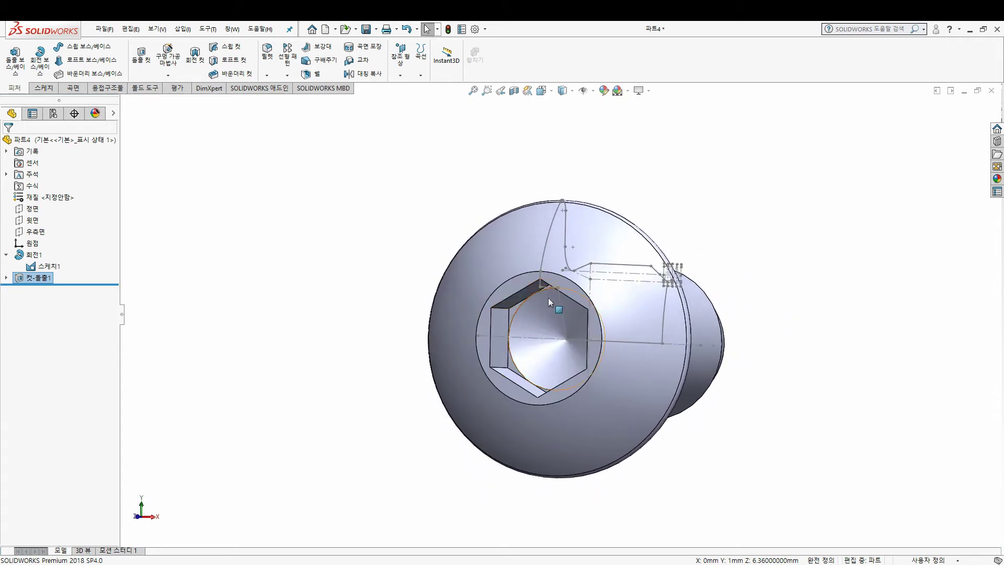
{"action": "mouse_move", "coordinate": [548, 298]}
{"action": "middle_mouse_down"}
{"action": "mouse_move", "coordinate": [518, 236]}
{"action": "mouse_move", "coordinate": [517, 309]}
{"action": "middle_mouse_up"}
{"action": "left_click", "coordinate": [517, 236]}
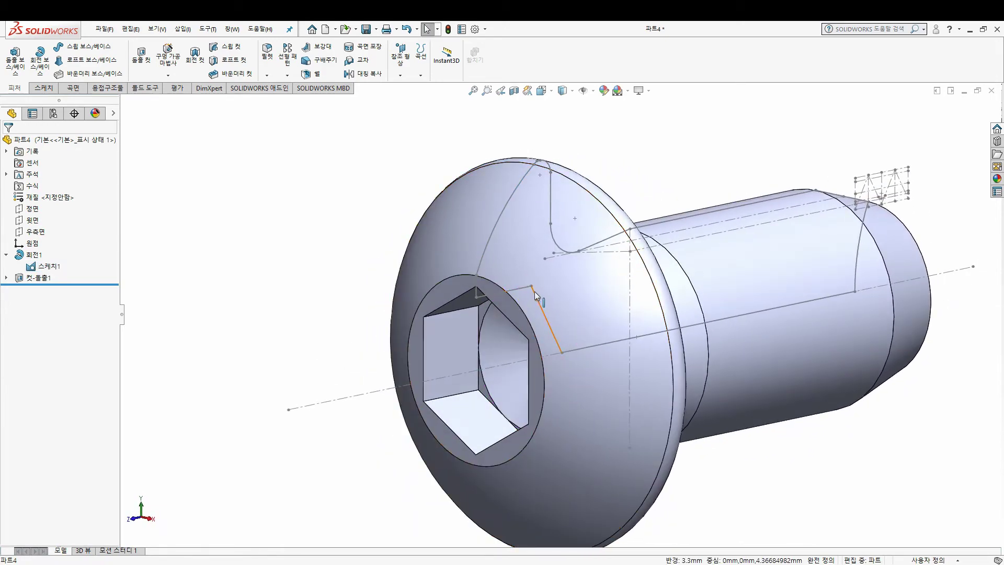
{"action": "scroll", "coordinate": [534, 291], "scroll_direction": "down", "scroll_amount": 3}
{"action": "mouse_move", "coordinate": [503, 332]}
{"action": "middle_mouse_down"}
{"action": "mouse_move", "coordinate": [541, 297]}
{"action": "mouse_move", "coordinate": [559, 328]}
{"action": "middle_mouse_up"}
{"action": "middle_click_drag", "start_coordinate": [562, 277], "coordinate": [471, 324]}
{"action": "scroll", "coordinate": [450, 337], "scroll_direction": "down", "scroll_amount": 3}
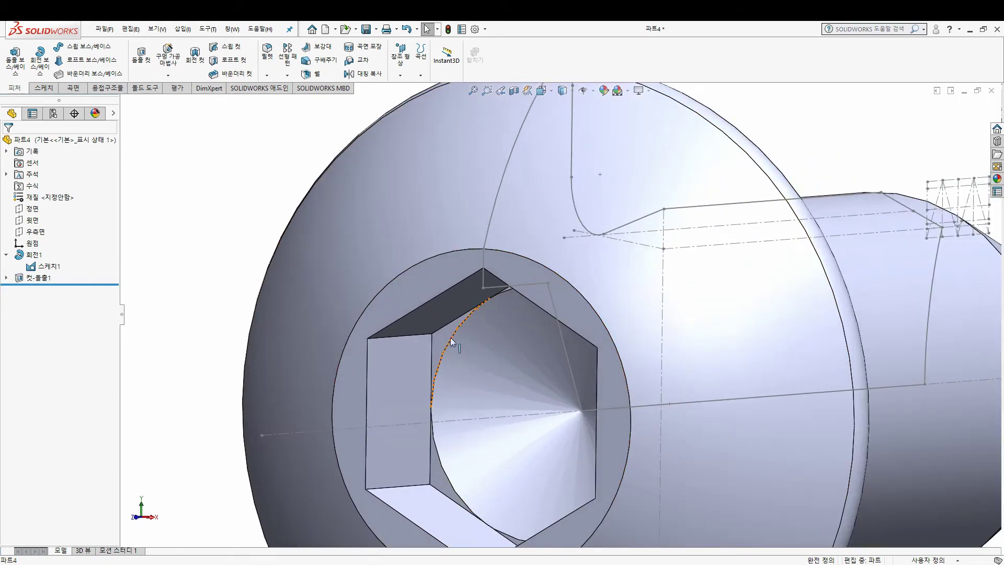
{"action": "left_click", "coordinate": [441, 343]}
{"action": "scroll", "coordinate": [404, 239], "scroll_direction": "up", "scroll_amount": 3}
{"action": "key", "text": "Escape"}
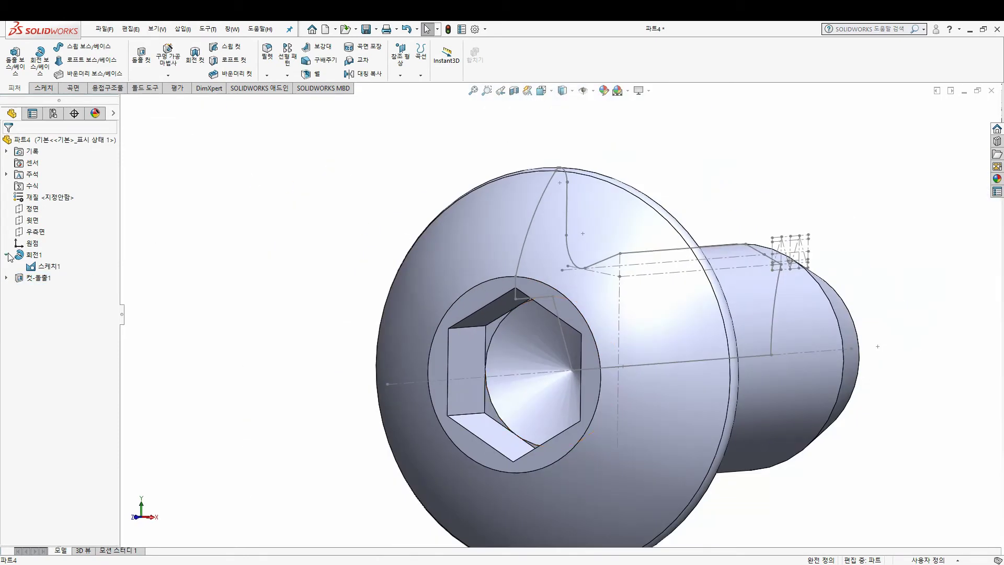
Step: Collapse the revolve feature in the tree and select the hex socket cut face
{"action": "left_click", "coordinate": [7, 255]}
{"action": "scroll", "coordinate": [521, 346], "scroll_direction": "down", "scroll_amount": 3}
{"action": "scroll", "coordinate": [526, 306], "scroll_direction": "down", "scroll_amount": 3}
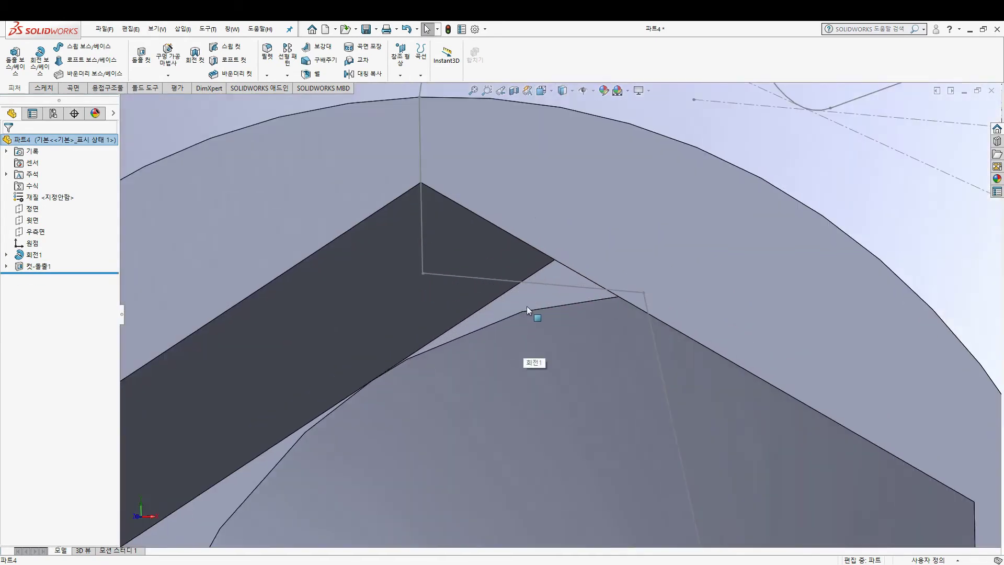
{"action": "left_click", "coordinate": [526, 306]}
{"action": "scroll", "coordinate": [573, 308], "scroll_direction": "up", "scroll_amount": 5}
{"action": "scroll", "coordinate": [583, 340], "scroll_direction": "up", "scroll_amount": 3}
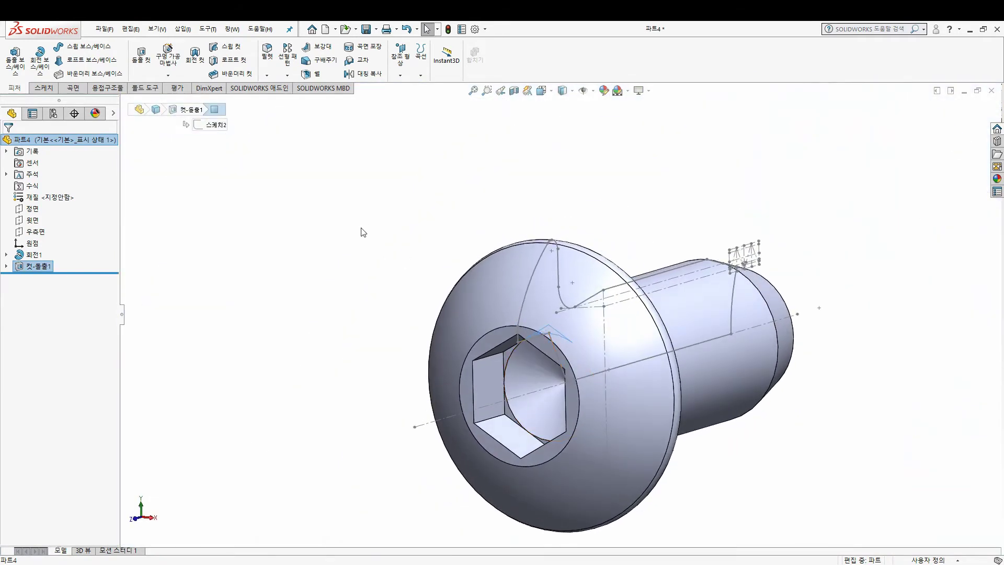
Step: Start a sketch on the head face and draw a circle centred on the hex socket
{"action": "left_click", "coordinate": [44, 87]}
{"action": "left_click", "coordinate": [14, 55]}
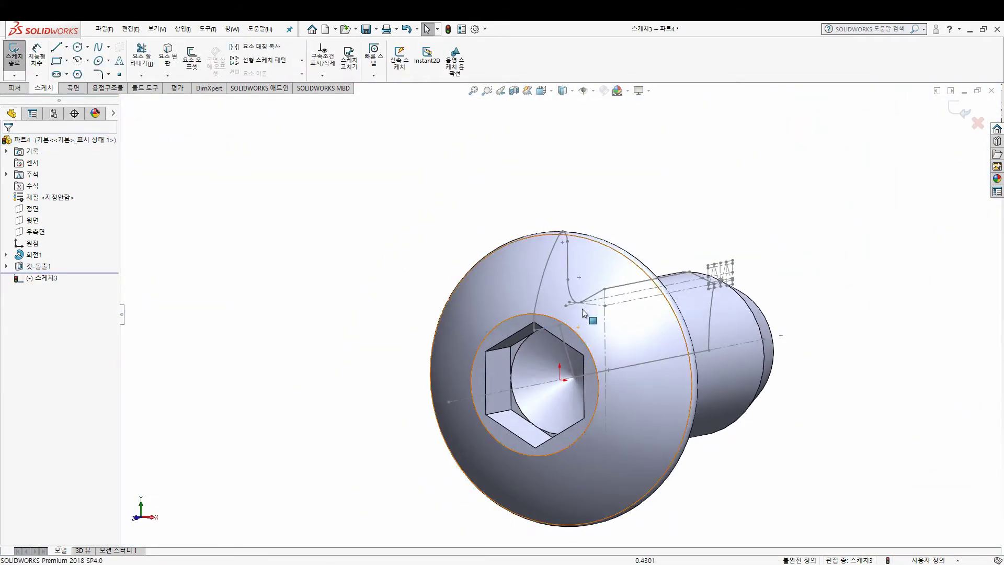
{"action": "left_click", "coordinate": [78, 47]}
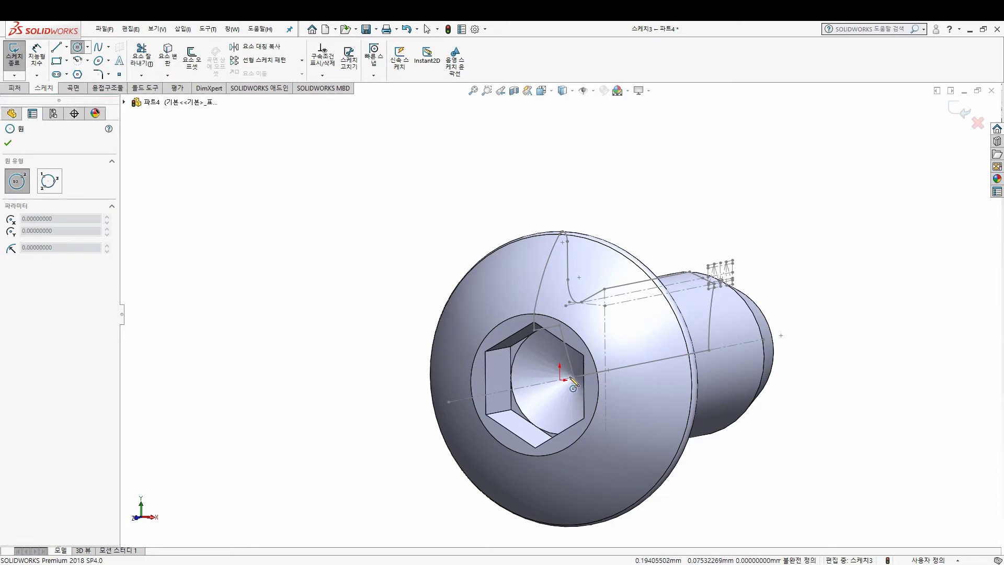
{"action": "left_click_drag", "start_coordinate": [546, 384], "coordinate": [580, 433]}
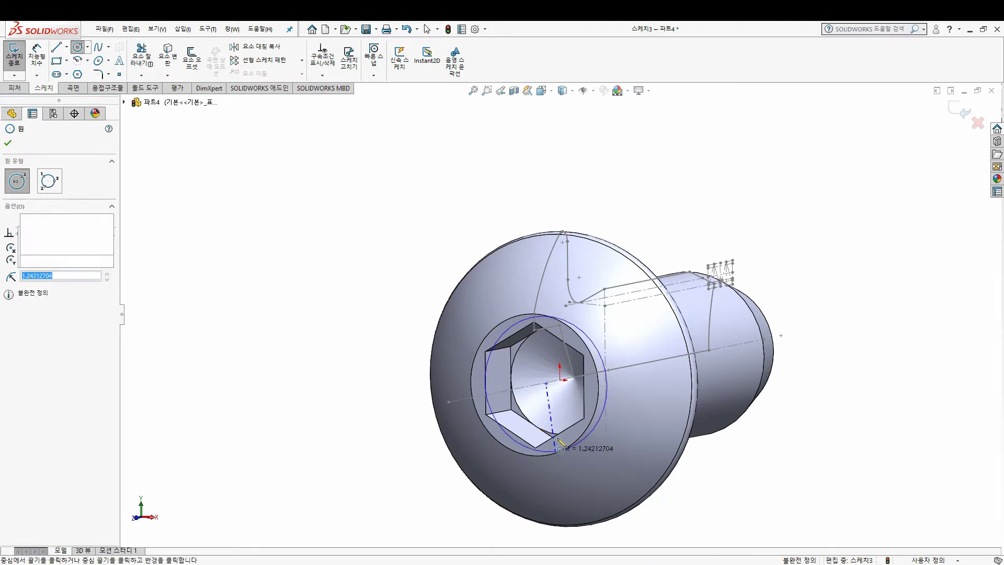
{"action": "key", "text": "Escape"}
Step: Nudge the sketch circle, fit the part in view and orbit to face the socket
{"action": "left_click", "coordinate": [546, 384]}
{"action": "scroll", "coordinate": [593, 398], "scroll_direction": "down", "scroll_amount": 5}
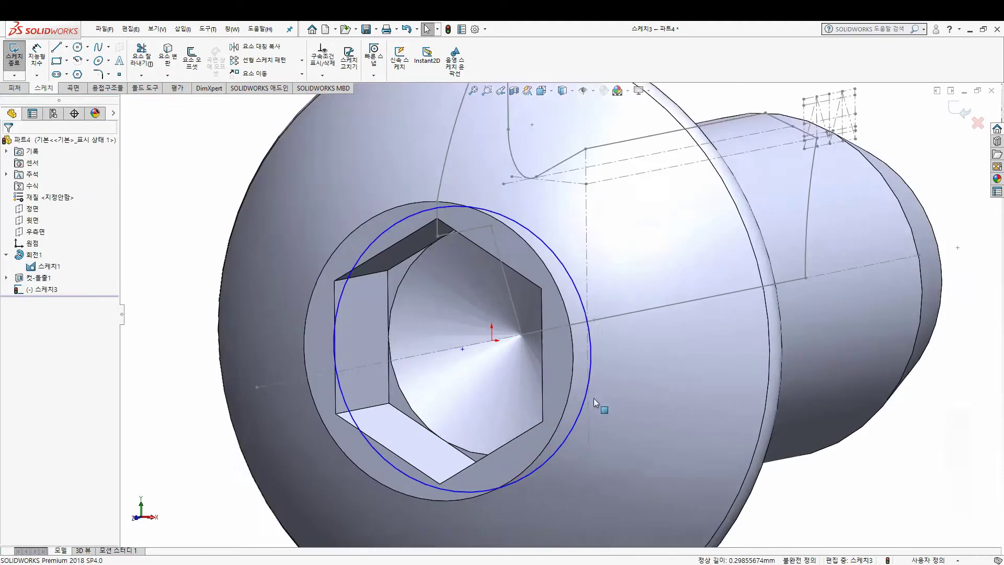
{"action": "left_click_drag", "start_coordinate": [463, 319], "coordinate": [487, 332]}
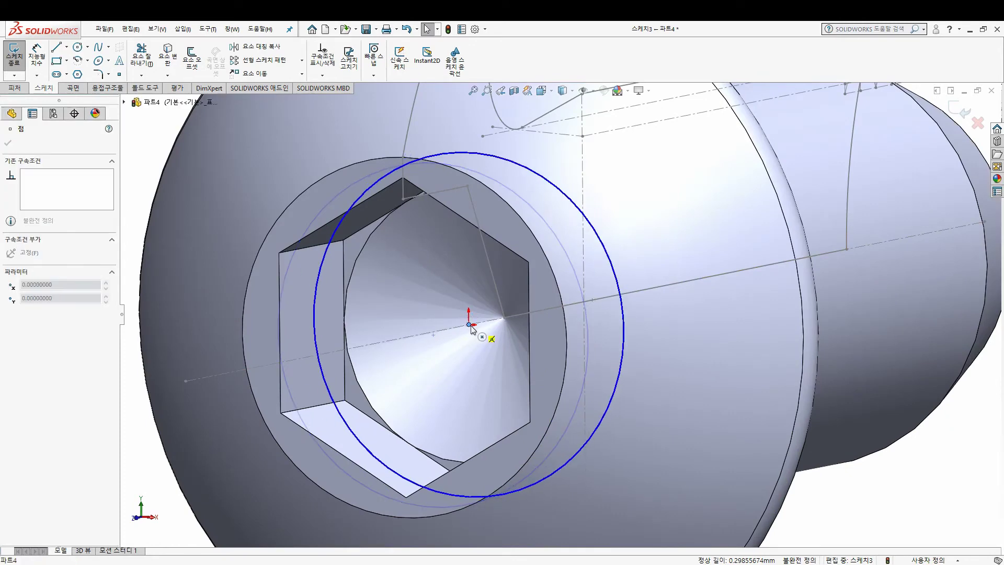
{"action": "key", "text": "Escape"}
{"action": "key", "text": "f"}
{"action": "middle_click_drag", "start_coordinate": [558, 253], "coordinate": [511, 313]}
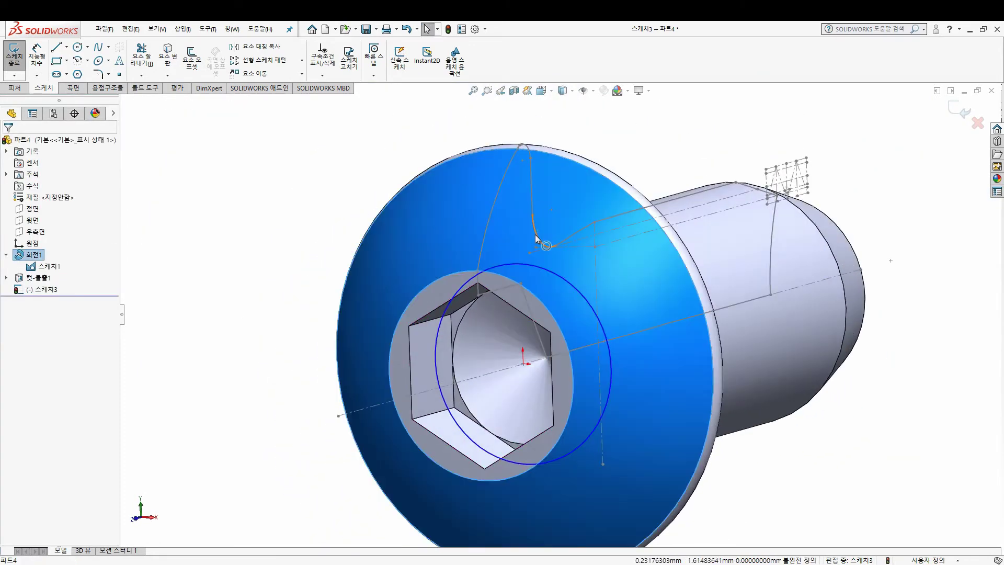
{"action": "left_click", "coordinate": [535, 234]}
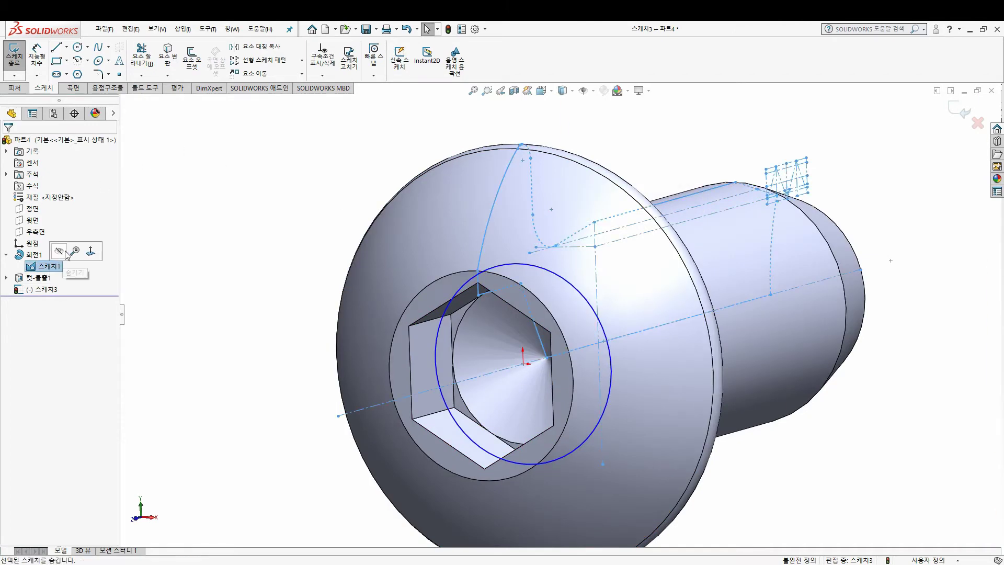
{"action": "mouse_move", "coordinate": [563, 315]}
{"action": "middle_mouse_down"}
{"action": "mouse_move", "coordinate": [578, 300]}
{"action": "mouse_move", "coordinate": [576, 274]}
{"action": "mouse_move", "coordinate": [565, 298]}
{"action": "mouse_move", "coordinate": [578, 313]}
{"action": "middle_mouse_up"}
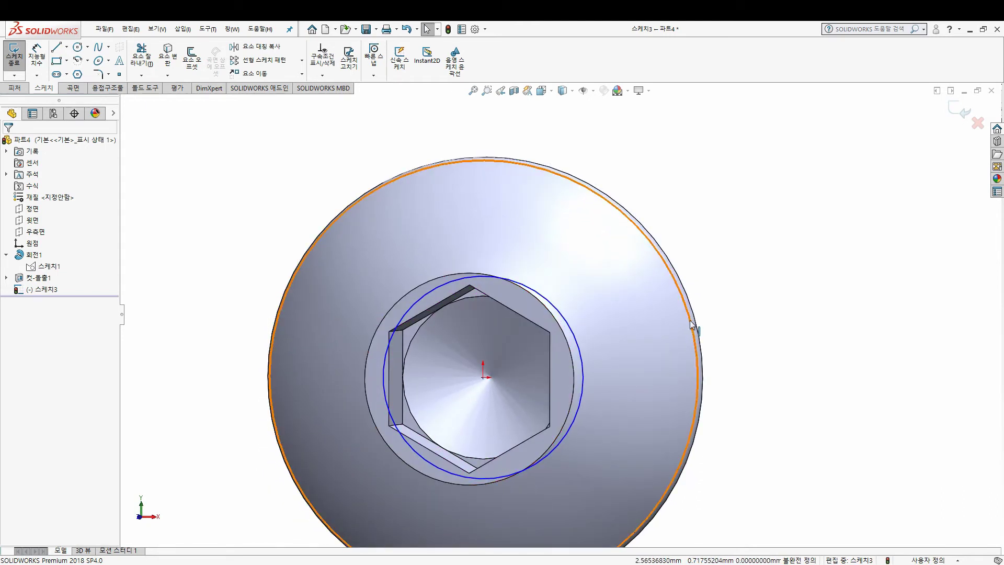
Step: Make the circle coincident with a top corner of the hex socket, fully defining it
{"action": "scroll", "coordinate": [689, 320], "scroll_direction": "up", "scroll_amount": 2}
{"action": "scroll", "coordinate": [633, 256], "scroll_direction": "down", "scroll_amount": 1}
{"action": "scroll", "coordinate": [562, 233], "scroll_direction": "down", "scroll_amount": 2}
{"action": "scroll", "coordinate": [559, 212], "scroll_direction": "down", "scroll_amount": 1}
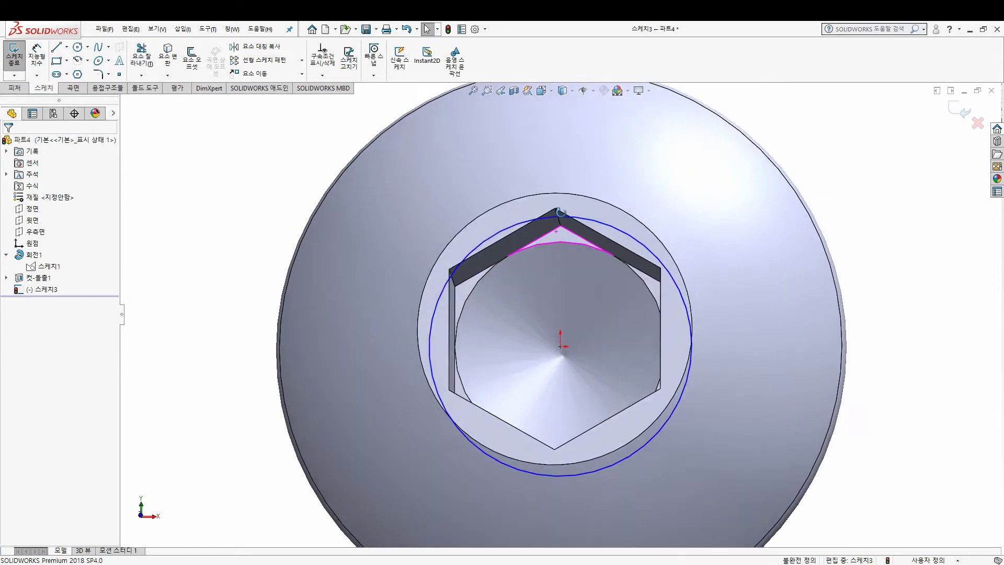
{"action": "middle_click_drag", "start_coordinate": [561, 212], "coordinate": [563, 232]}
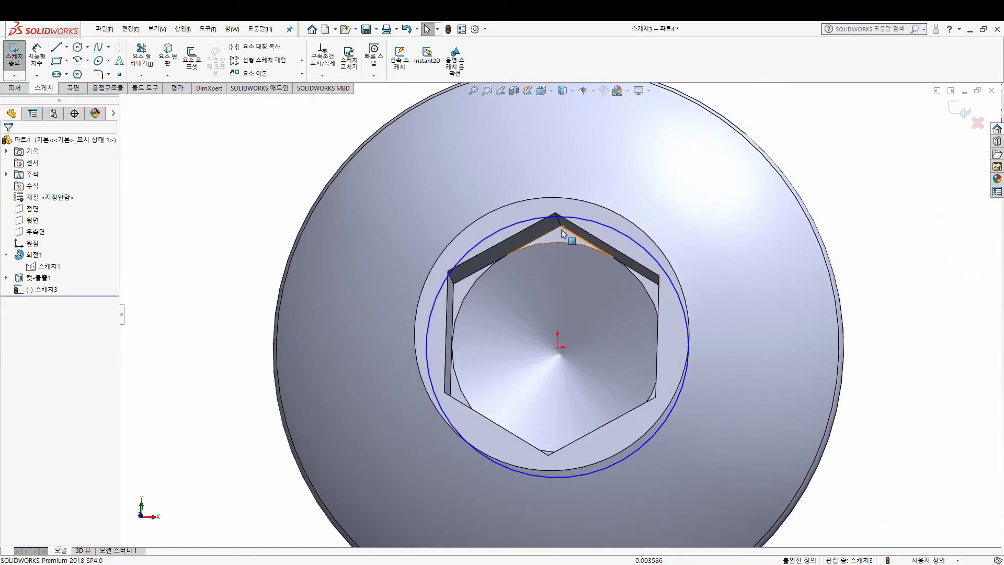
{"action": "middle_click_drag", "start_coordinate": [560, 228], "coordinate": [547, 246]}
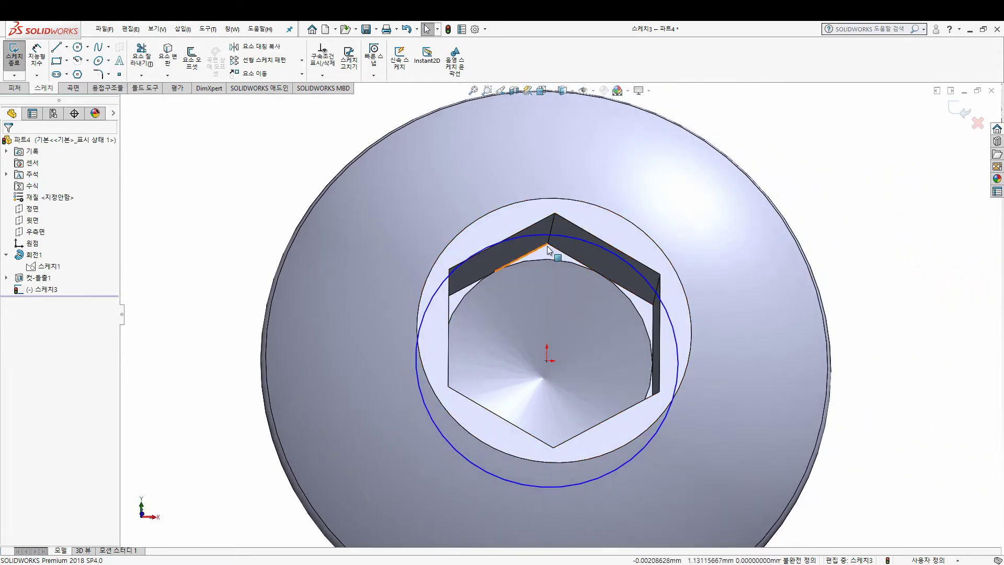
{"action": "left_click", "coordinate": [591, 242]}
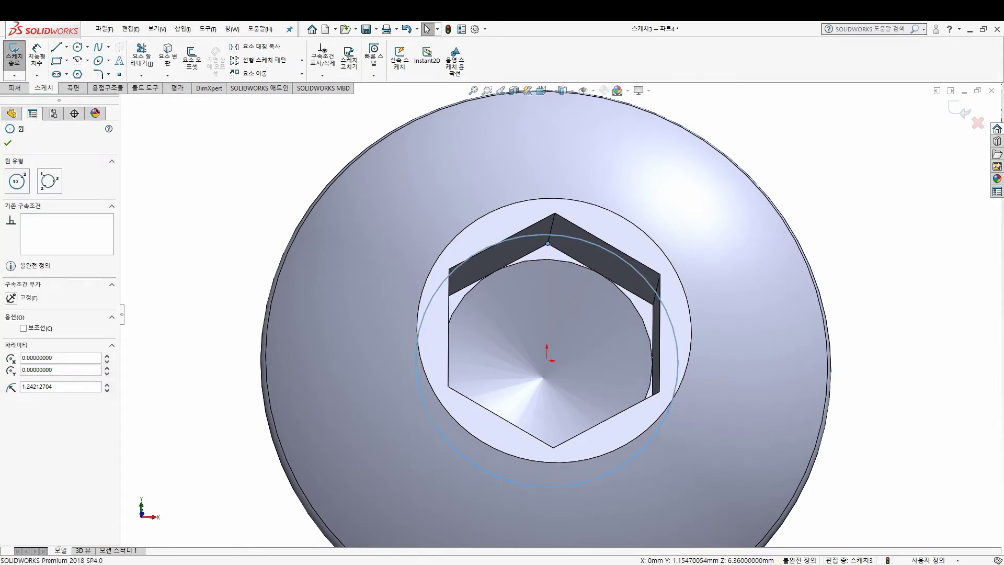
{"action": "left_click", "coordinate": [548, 243], "text": "ctrl"}
{"action": "mouse_move", "coordinate": [547, 243]}
{"action": "middle_mouse_down"}
{"action": "mouse_move", "coordinate": [506, 321]}
{"action": "mouse_move", "coordinate": [3, 157]}
{"action": "middle_mouse_up"}
{"action": "key", "text": "Escape"}
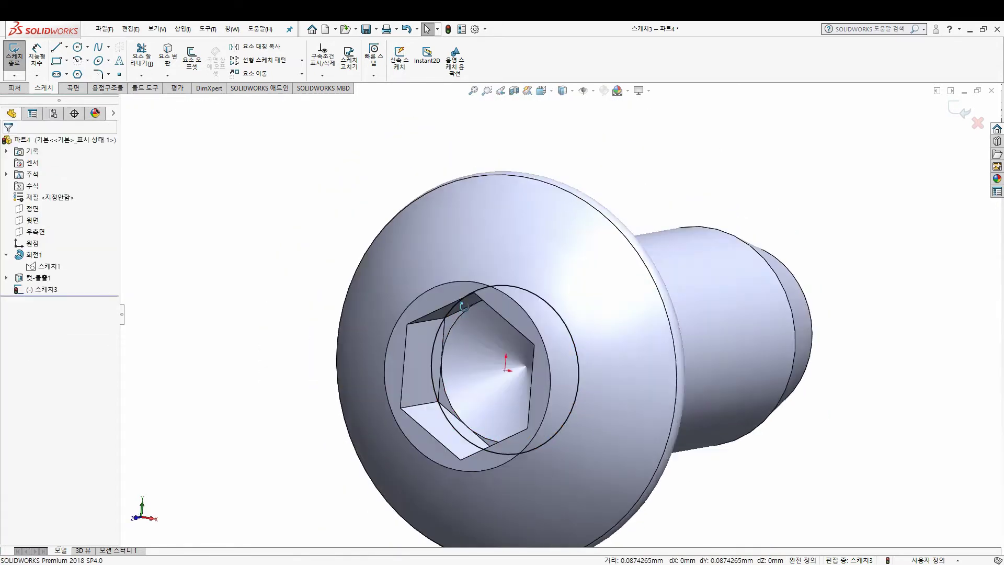
Step: Cut the circle Blind 10 mm into the socket with a 60° draft
{"action": "left_click", "coordinate": [15, 88]}
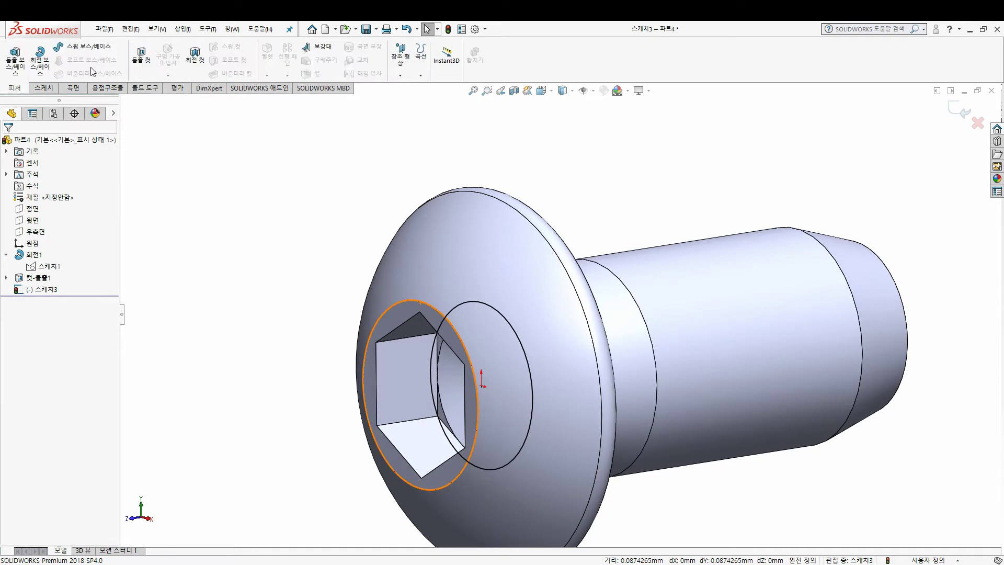
{"action": "left_click", "coordinate": [11, 272]}
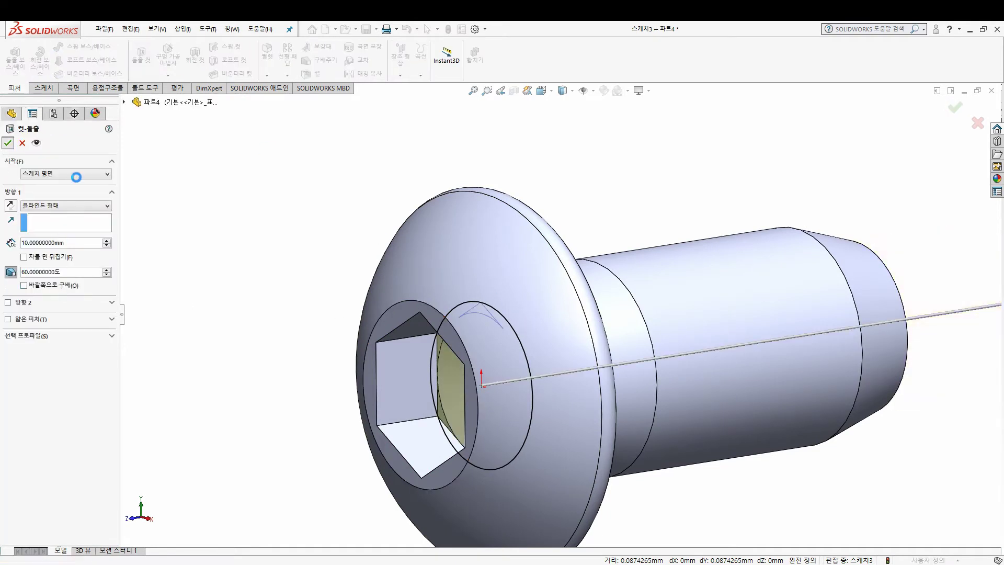
{"action": "mouse_move", "coordinate": [488, 372]}
{"action": "middle_mouse_down"}
{"action": "mouse_move", "coordinate": [538, 316]}
{"action": "mouse_move", "coordinate": [549, 269]}
{"action": "mouse_move", "coordinate": [507, 350]}
{"action": "mouse_move", "coordinate": [493, 116]}
{"action": "middle_mouse_up"}
Step: Check the conical socket bottom in a 우측면 section view, then cancel the section
{"action": "left_click", "coordinate": [514, 91]}
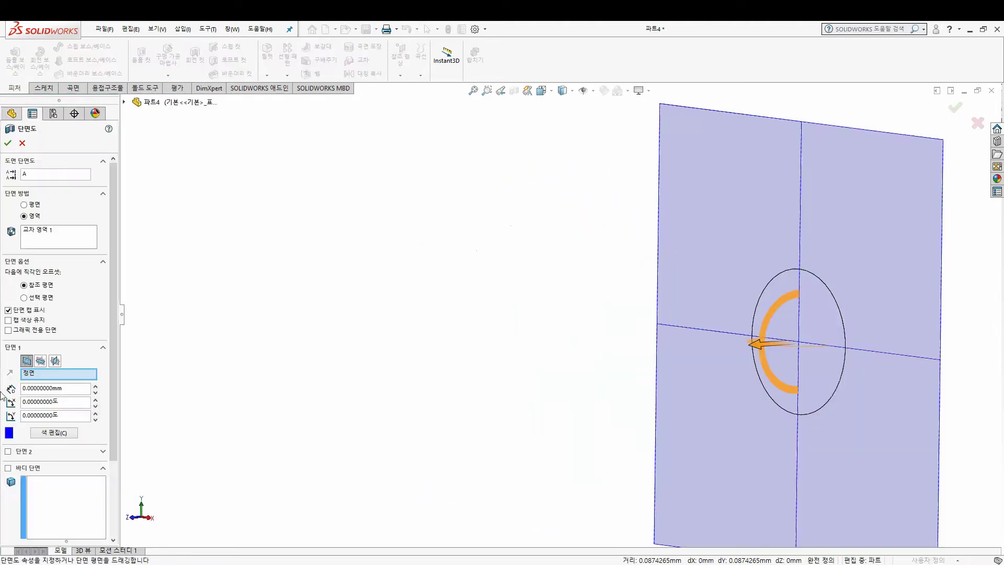
{"action": "left_click", "coordinate": [55, 361]}
{"action": "scroll", "coordinate": [482, 222], "scroll_direction": "down", "scroll_amount": 3}
{"action": "scroll", "coordinate": [387, 252], "scroll_direction": "down", "scroll_amount": 3}
{"action": "mouse_move", "coordinate": [386, 252]}
{"action": "middle_mouse_down"}
{"action": "mouse_move", "coordinate": [346, 154]}
{"action": "mouse_move", "coordinate": [386, 219]}
{"action": "middle_mouse_up"}
{"action": "scroll", "coordinate": [436, 321], "scroll_direction": "up", "scroll_amount": 3}
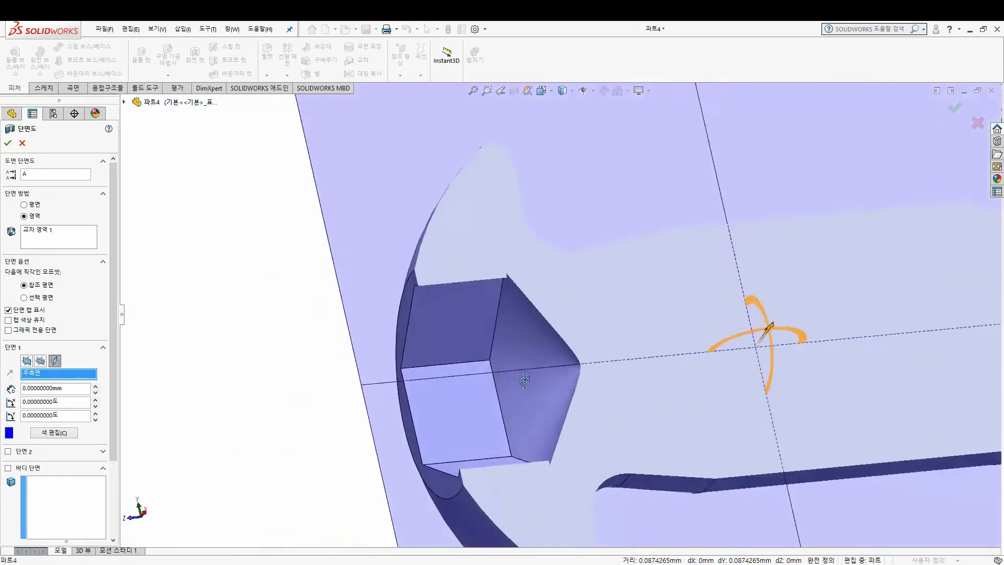
{"action": "mouse_move", "coordinate": [436, 321]}
{"action": "middle_mouse_down"}
{"action": "mouse_move", "coordinate": [569, 373]}
{"action": "mouse_move", "coordinate": [516, 359]}
{"action": "mouse_move", "coordinate": [591, 364]}
{"action": "mouse_move", "coordinate": [557, 390]}
{"action": "mouse_move", "coordinate": [506, 372]}
{"action": "mouse_move", "coordinate": [498, 393]}
{"action": "middle_mouse_up"}
{"action": "key", "text": "Escape"}
Step: Expand the revolve feature in the tree to reveal 스케치1
{"action": "scroll", "coordinate": [575, 370], "scroll_direction": "down", "scroll_amount": 2}
{"action": "left_click", "coordinate": [163, 289]}
{"action": "left_click", "coordinate": [6, 255]}
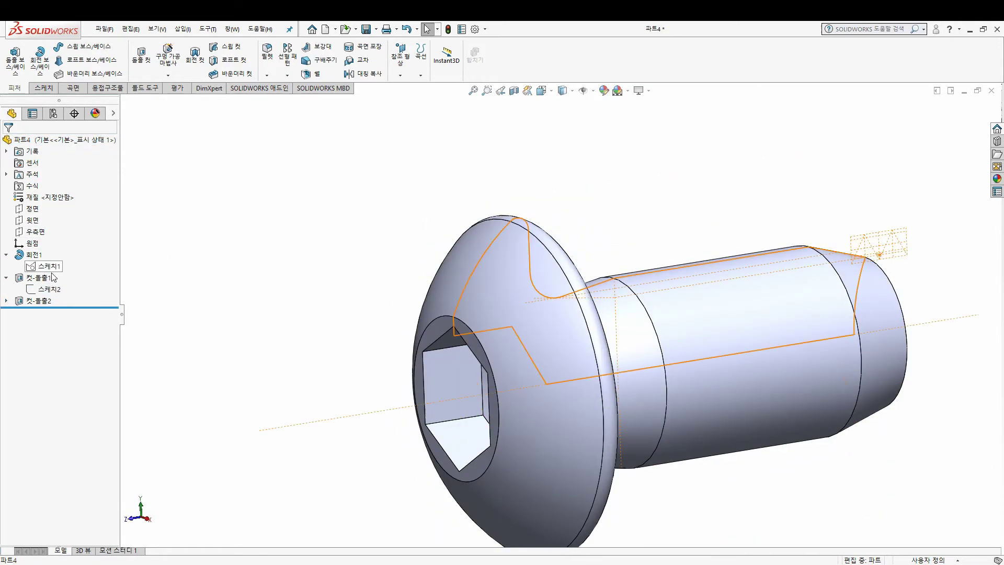
Step: Create reference plane 평면1 from a point and line of 스케치1
{"action": "left_click", "coordinate": [57, 270]}
{"action": "mouse_move", "coordinate": [534, 333]}
{"action": "middle_mouse_down"}
{"action": "mouse_move", "coordinate": [504, 339]}
{"action": "mouse_move", "coordinate": [493, 324]}
{"action": "middle_mouse_up"}
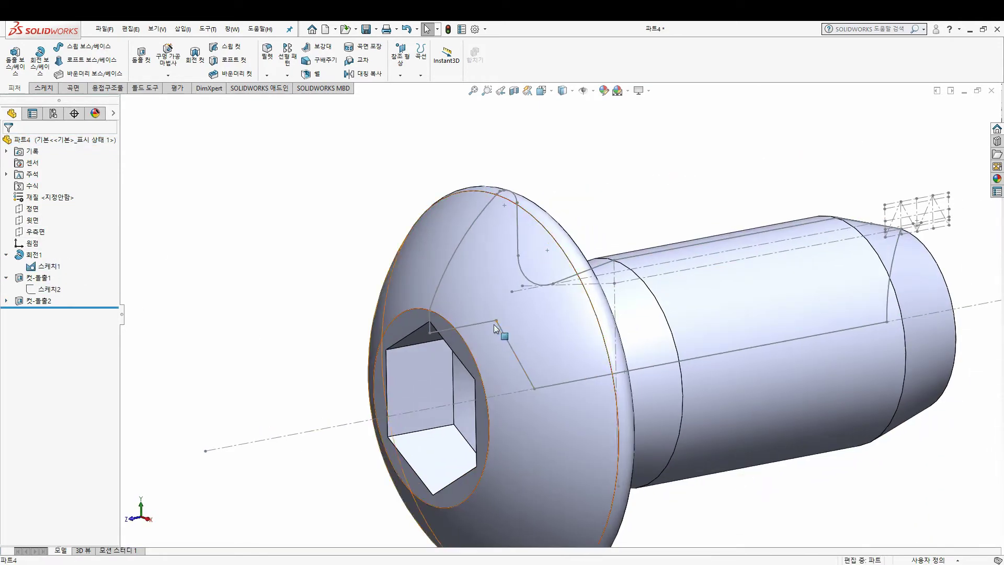
{"action": "left_click", "coordinate": [400, 55]}
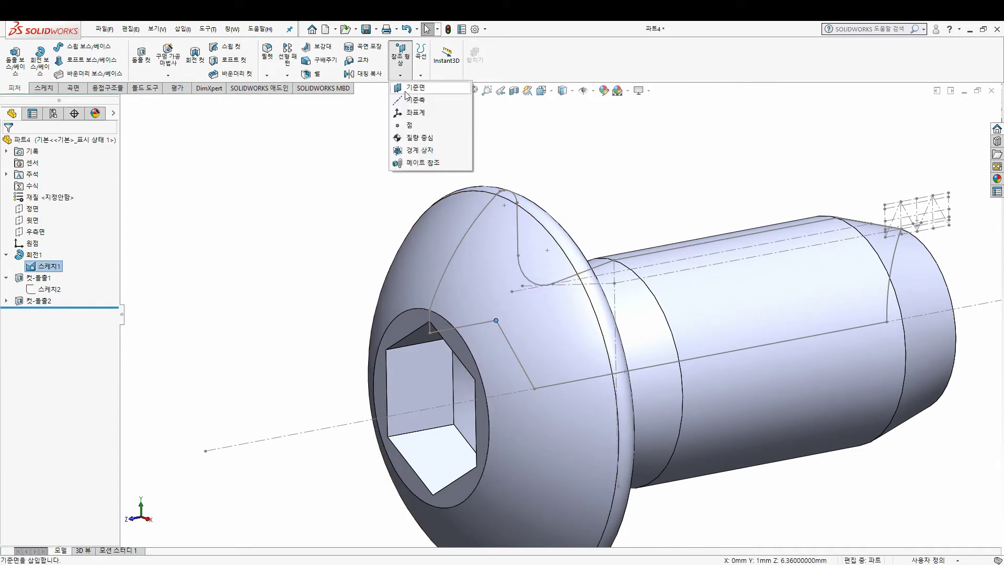
{"action": "left_click", "coordinate": [416, 90]}
{"action": "left_click", "coordinate": [477, 328]}
{"action": "middle_click_drag", "start_coordinate": [478, 328], "coordinate": [512, 335]}
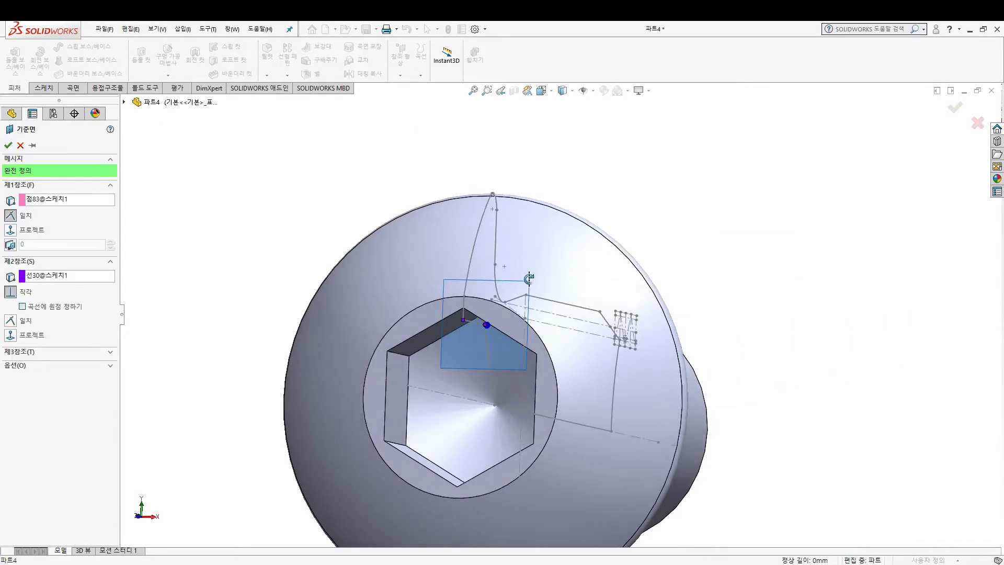
{"action": "left_click", "coordinate": [9, 145]}
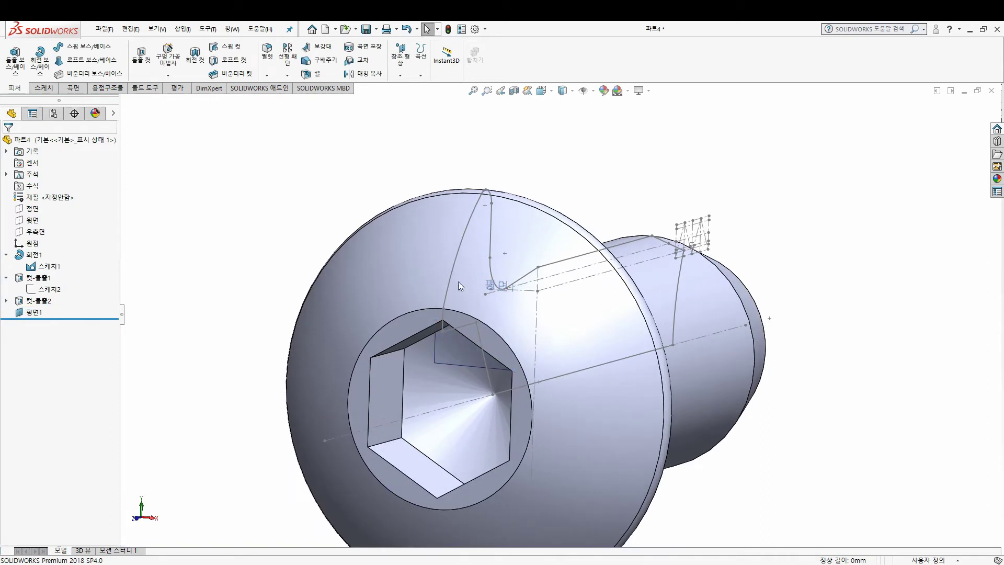
Step: Sketch a six-sided polygon centred at the origin on 평면1 around the socket
{"action": "left_click", "coordinate": [44, 88]}
{"action": "left_click", "coordinate": [14, 55]}
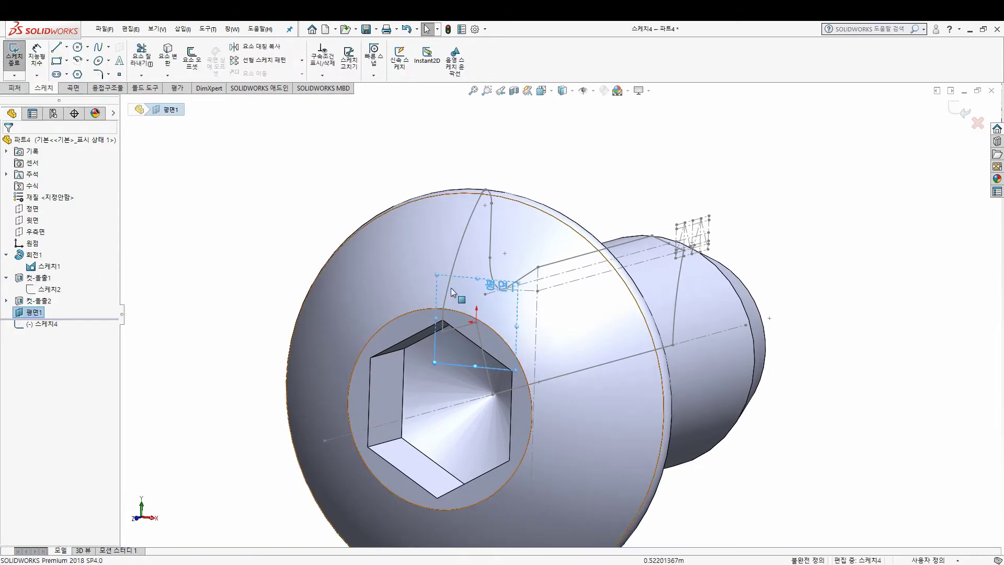
{"action": "middle_click_drag", "start_coordinate": [510, 326], "coordinate": [350, 199]}
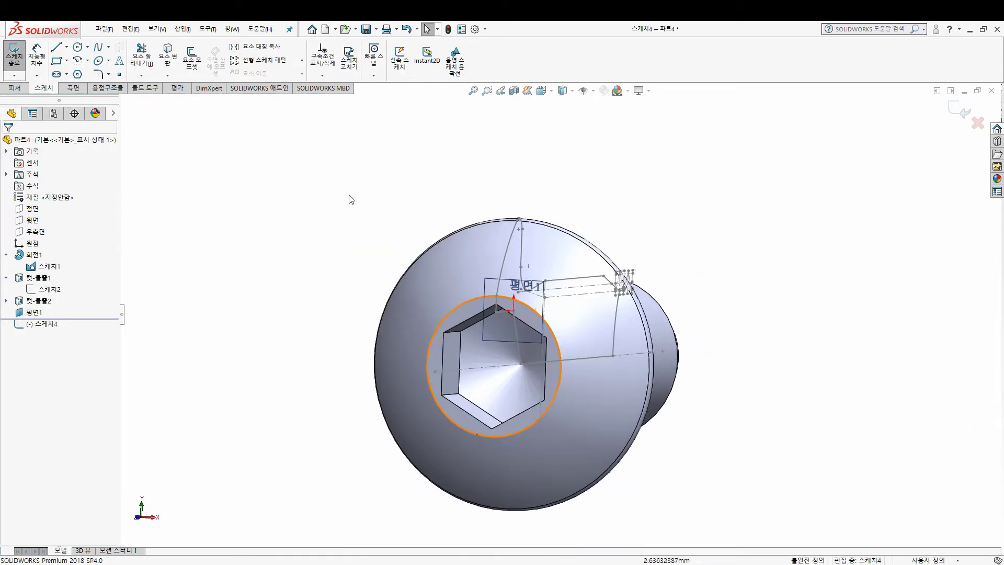
{"action": "left_click", "coordinate": [78, 74]}
{"action": "scroll", "coordinate": [517, 376], "scroll_direction": "down", "scroll_amount": 3}
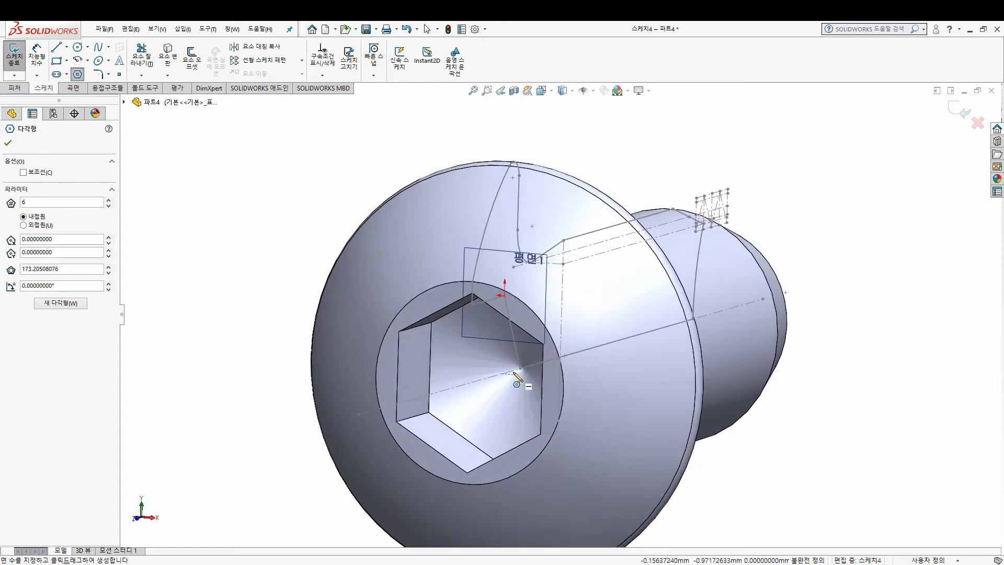
{"action": "left_click", "coordinate": [501, 374]}
{"action": "left_click", "coordinate": [506, 285]}
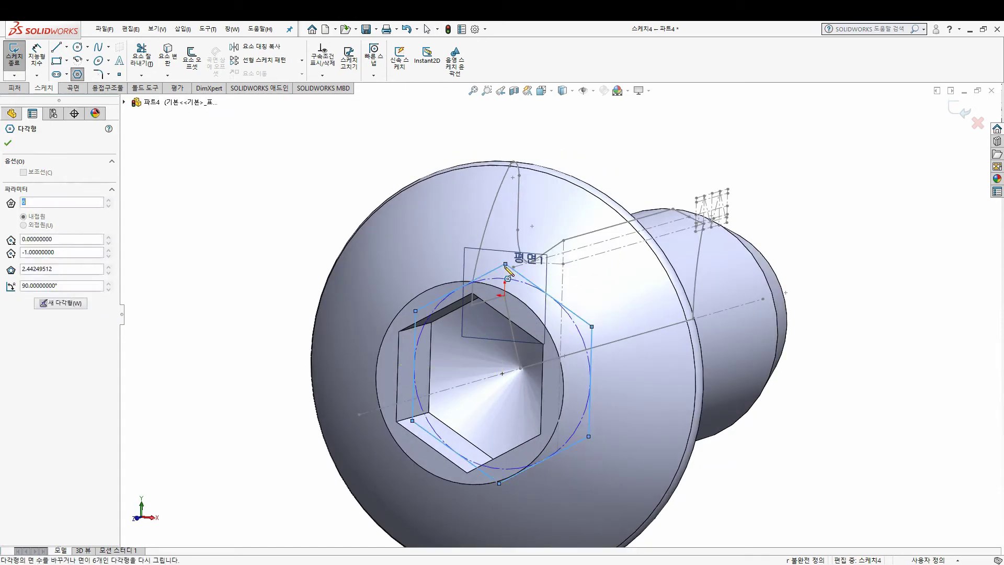
{"action": "key", "text": "Escape"}
{"action": "key", "text": "ctrl+8"}
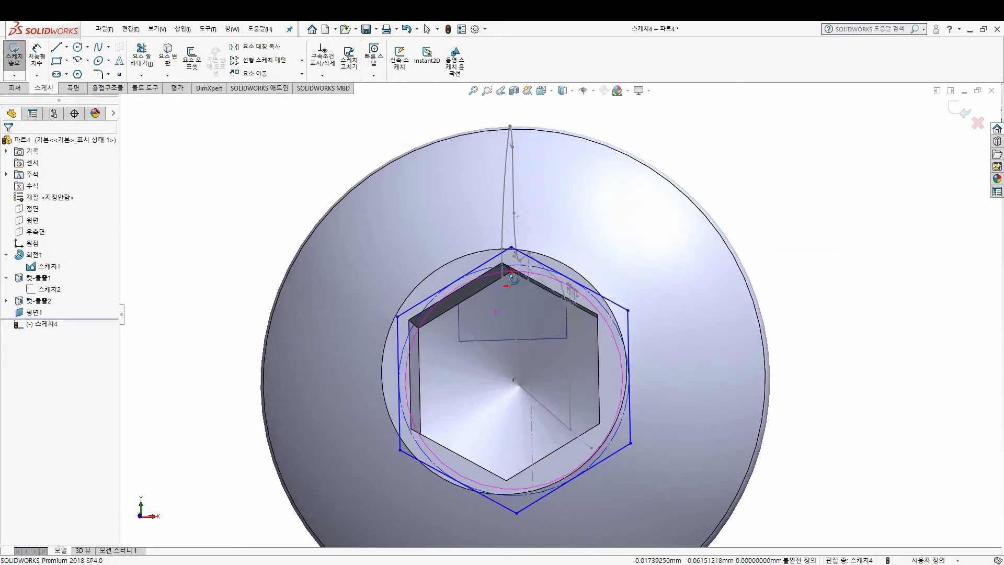
{"action": "middle_click_drag", "start_coordinate": [521, 280], "coordinate": [502, 281]}
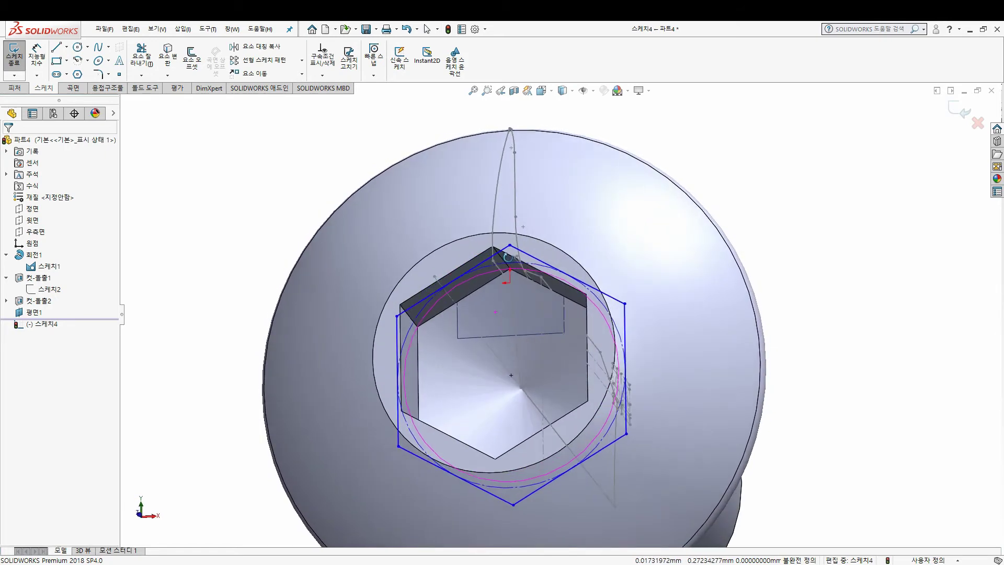
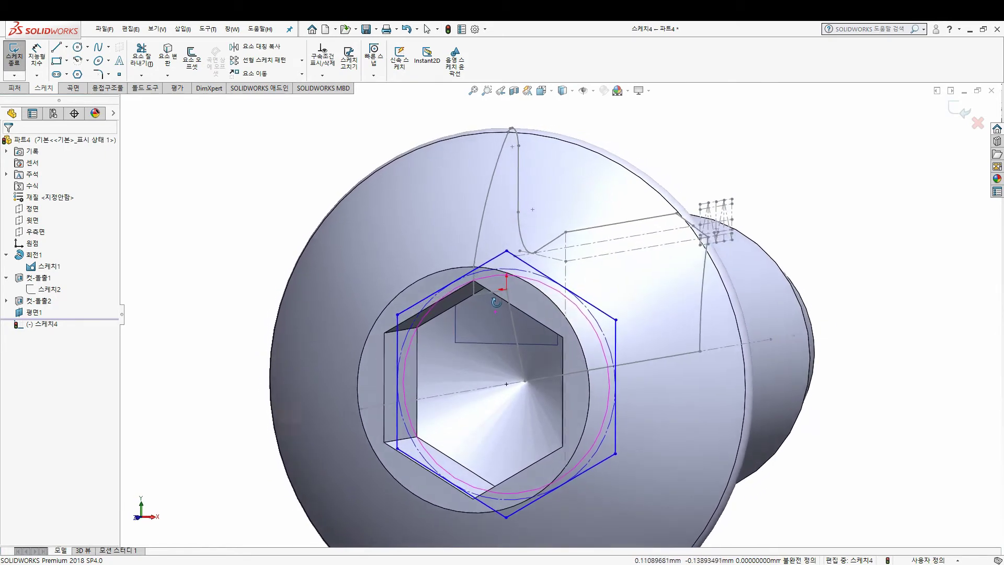
Step: Fully define the hexagon: circle Equal to 스케치2's socket circle, top and bottom vertices Vertical
{"action": "middle_click_drag", "start_coordinate": [501, 281], "coordinate": [505, 294]}
{"action": "middle_click_drag", "start_coordinate": [501, 299], "coordinate": [368, 141]}
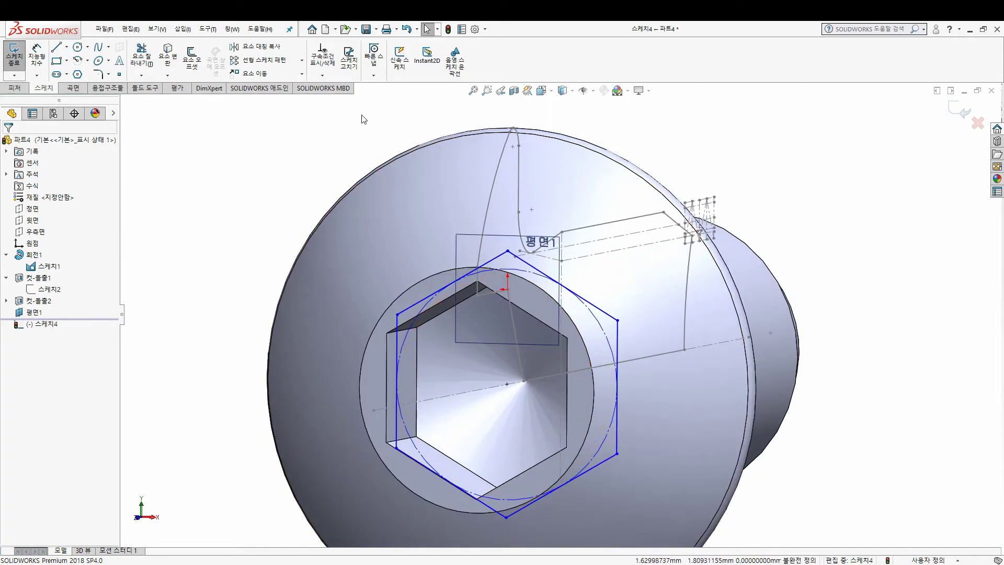
{"action": "mouse_move", "coordinate": [431, 259]}
{"action": "middle_mouse_down"}
{"action": "mouse_move", "coordinate": [451, 251]}
{"action": "mouse_move", "coordinate": [453, 312]}
{"action": "middle_mouse_up"}
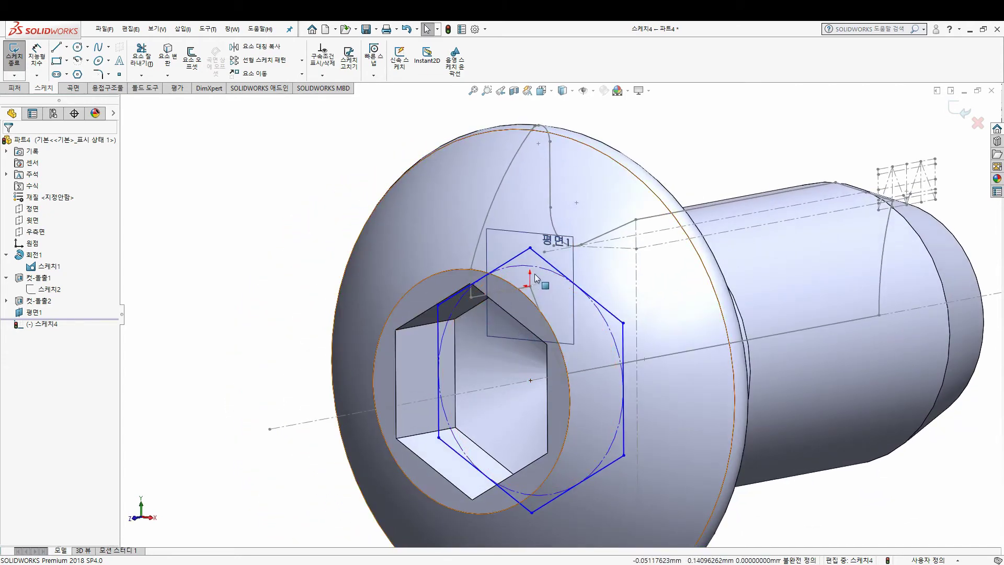
{"action": "left_click", "coordinate": [7, 301]}
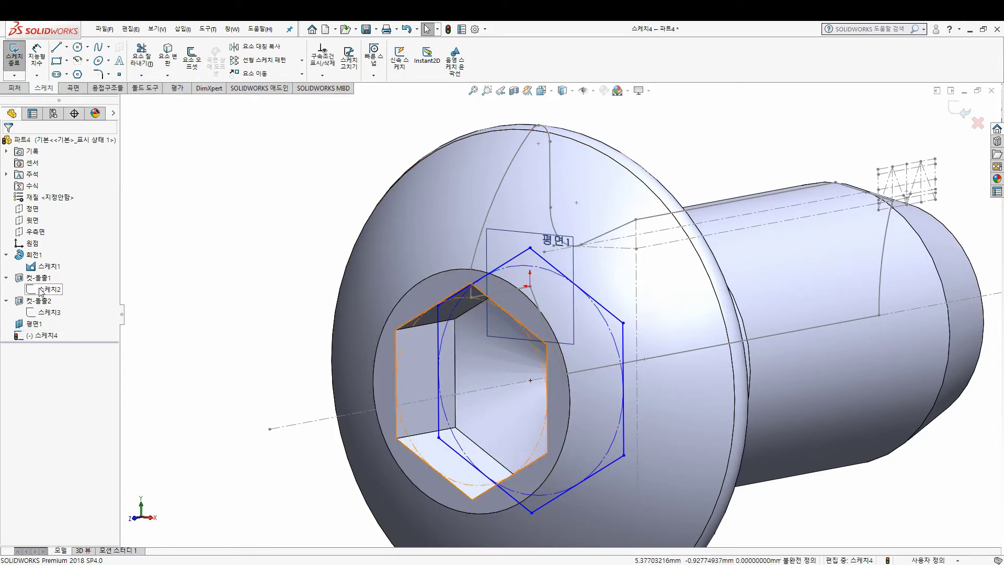
{"action": "left_click", "coordinate": [41, 291]}
{"action": "middle_click_drag", "start_coordinate": [533, 362], "coordinate": [502, 356]}
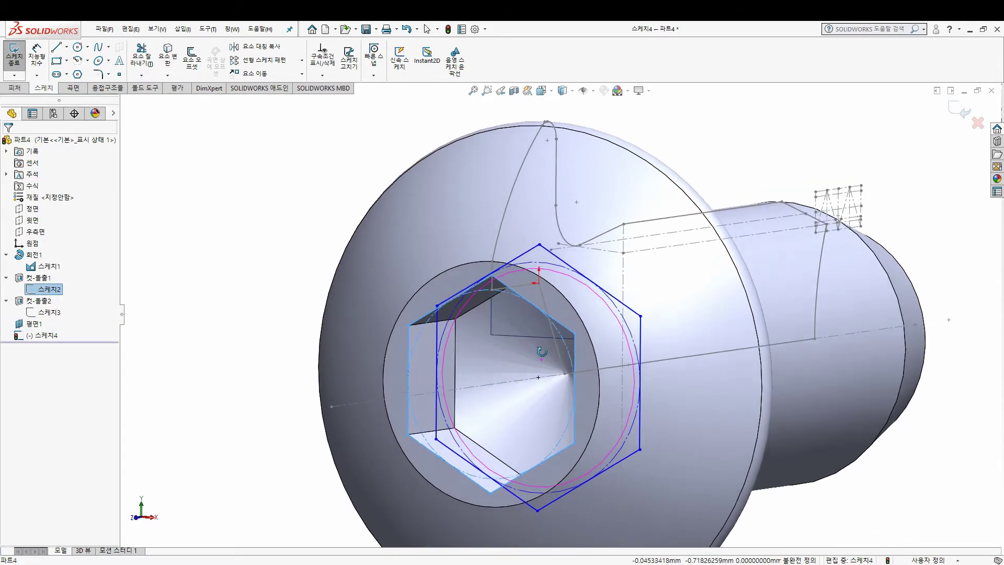
{"action": "left_click", "coordinate": [262, 306]}
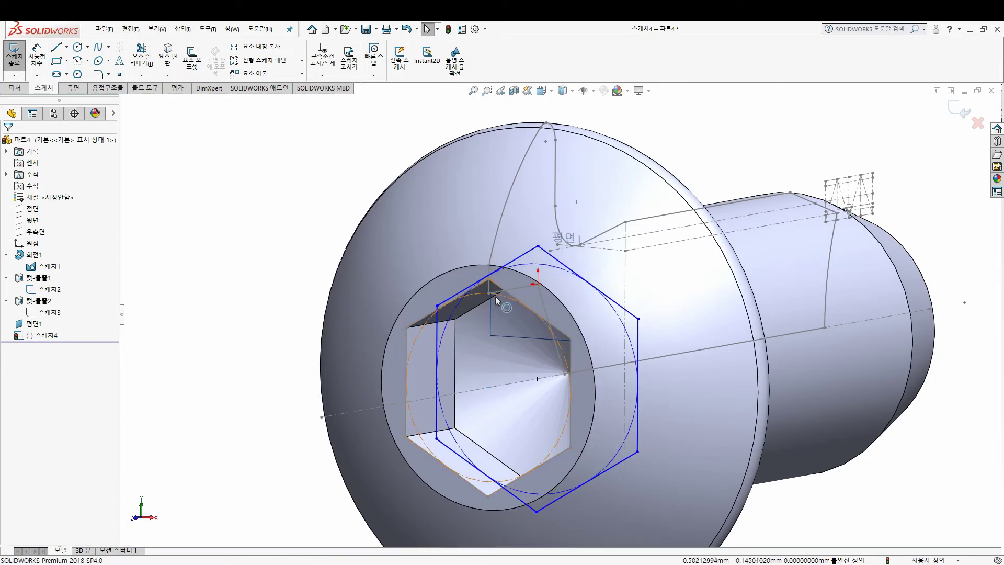
{"action": "left_click", "coordinate": [500, 296]}
{"action": "left_click", "coordinate": [585, 274], "text": "ctrl"}
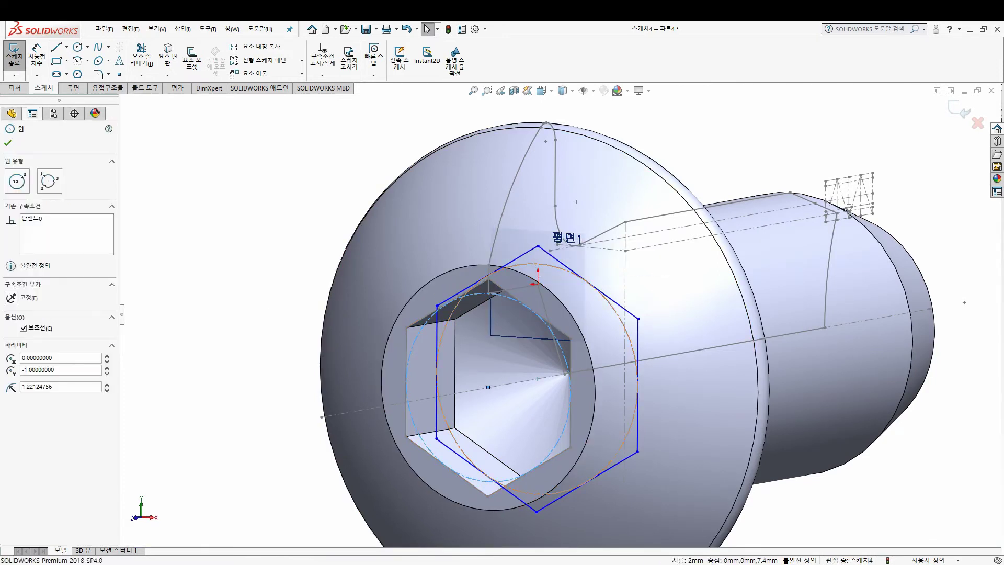
{"action": "left_click", "coordinate": [13, 348]}
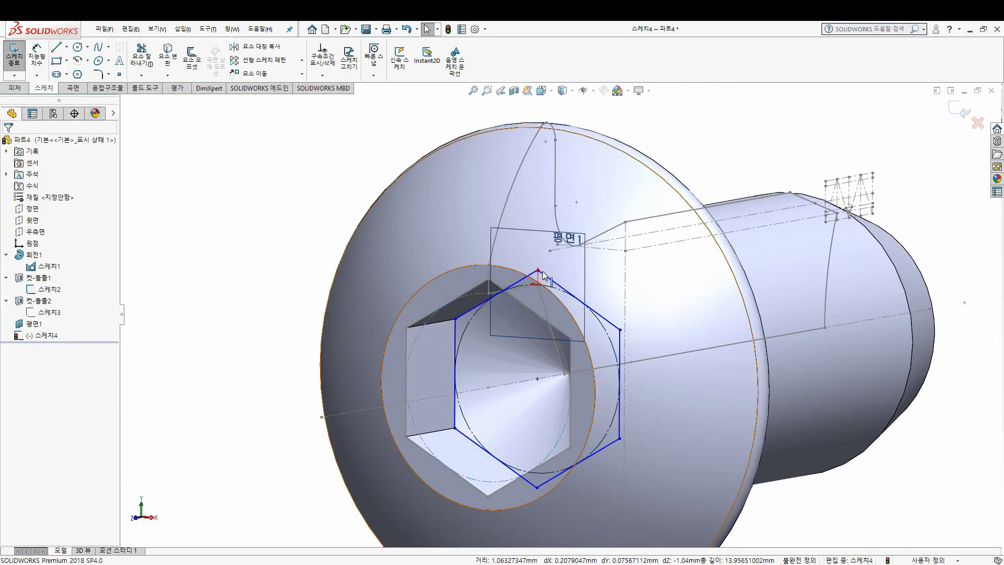
{"action": "left_click", "coordinate": [536, 487]}
{"action": "left_click", "coordinate": [455, 428], "text": "ctrl"}
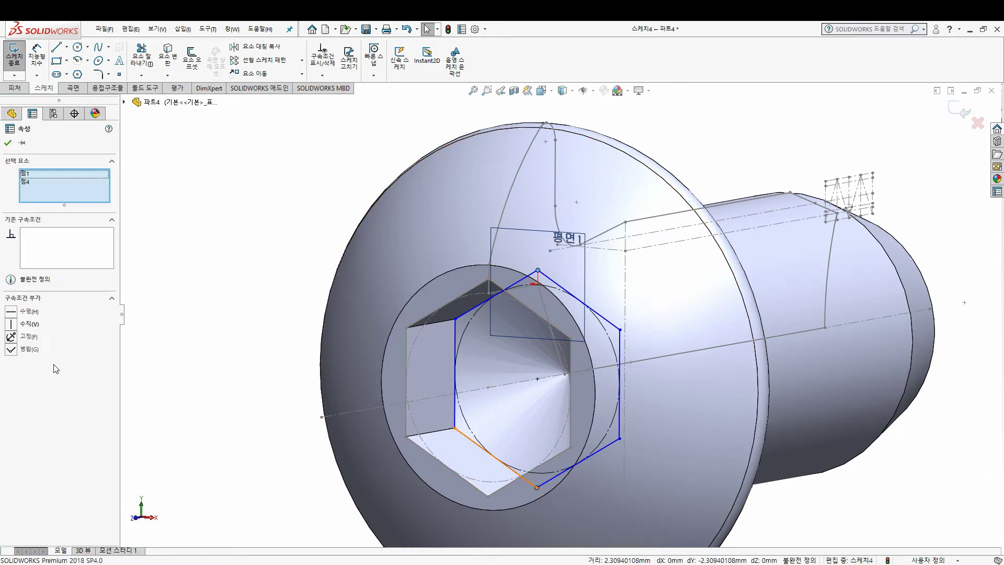
{"action": "left_click", "coordinate": [11, 325]}
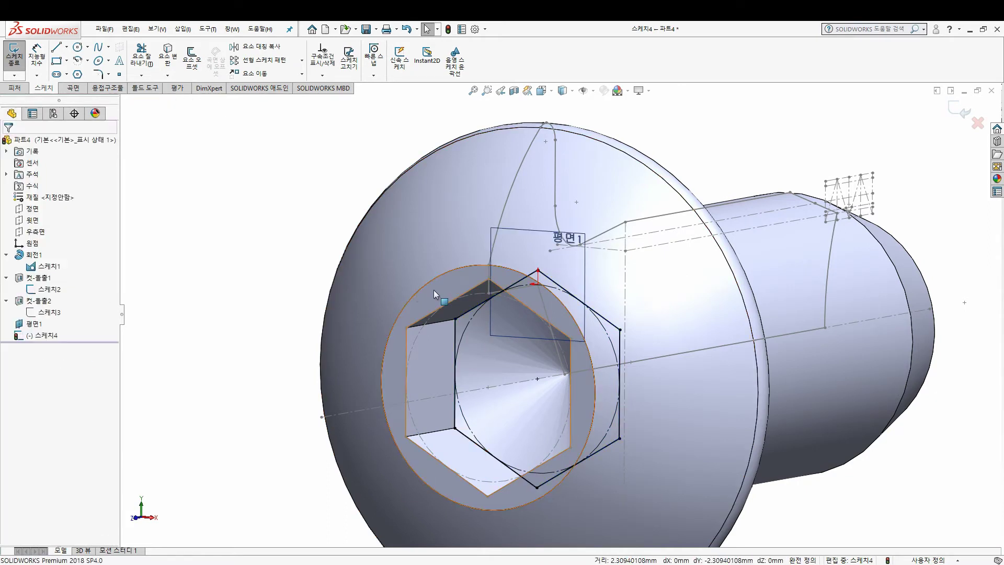
Step: Draw a circle from the origin through the hexagon's top vertex and exit the sketch
{"action": "left_click", "coordinate": [78, 47]}
{"action": "left_click", "coordinate": [537, 379]}
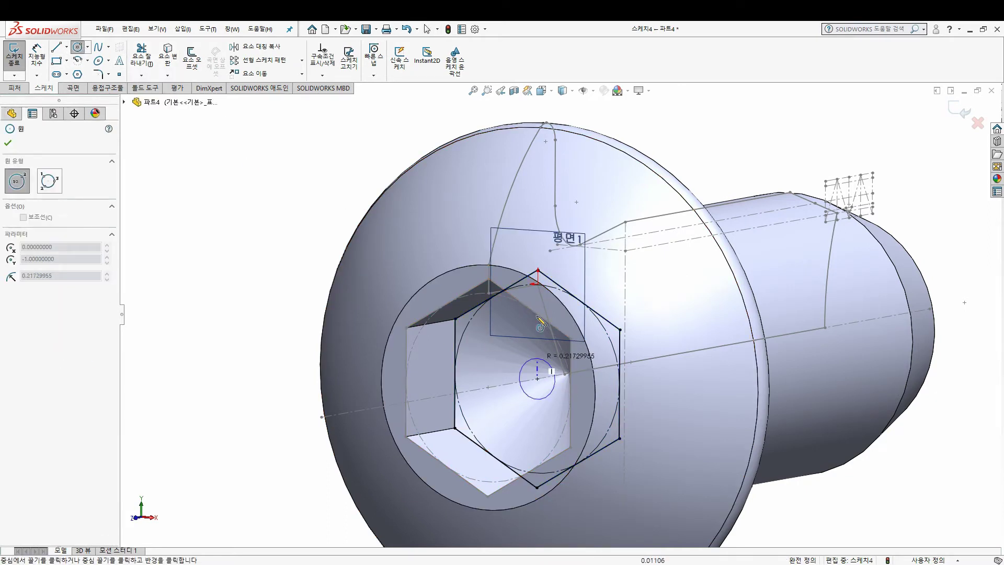
{"action": "left_click", "coordinate": [537, 270]}
{"action": "key", "text": "Escape"}
{"action": "middle_click_drag", "start_coordinate": [538, 277], "coordinate": [534, 305]}
{"action": "key", "text": "ctrl+8"}
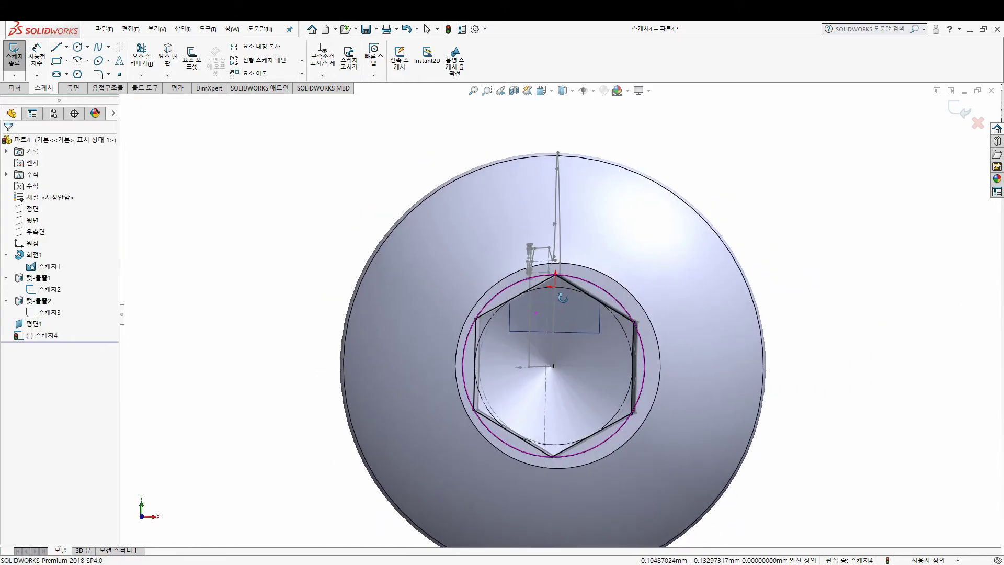
{"action": "key", "text": "ctrl+8"}
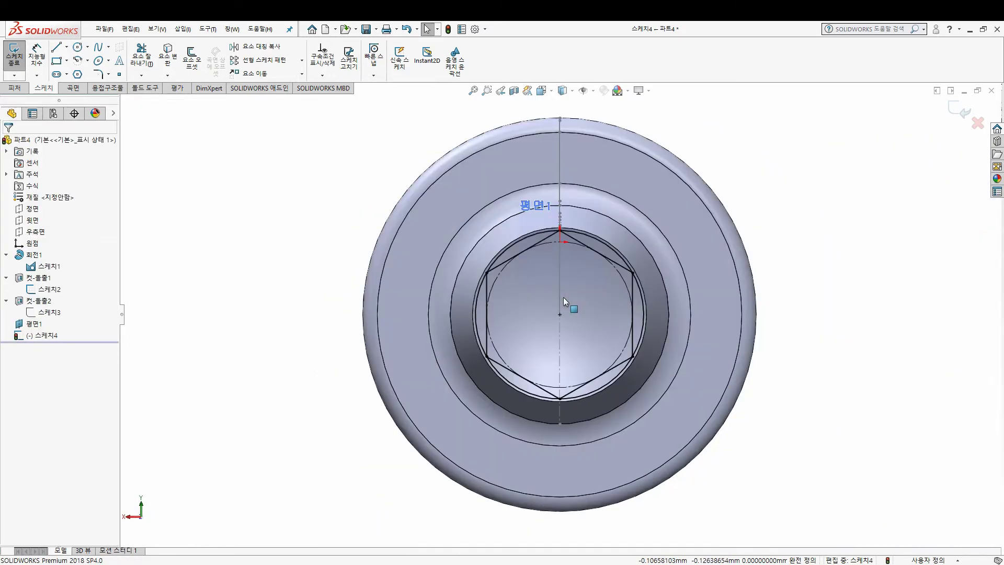
{"action": "scroll", "coordinate": [559, 261], "scroll_direction": "up", "scroll_amount": 5}
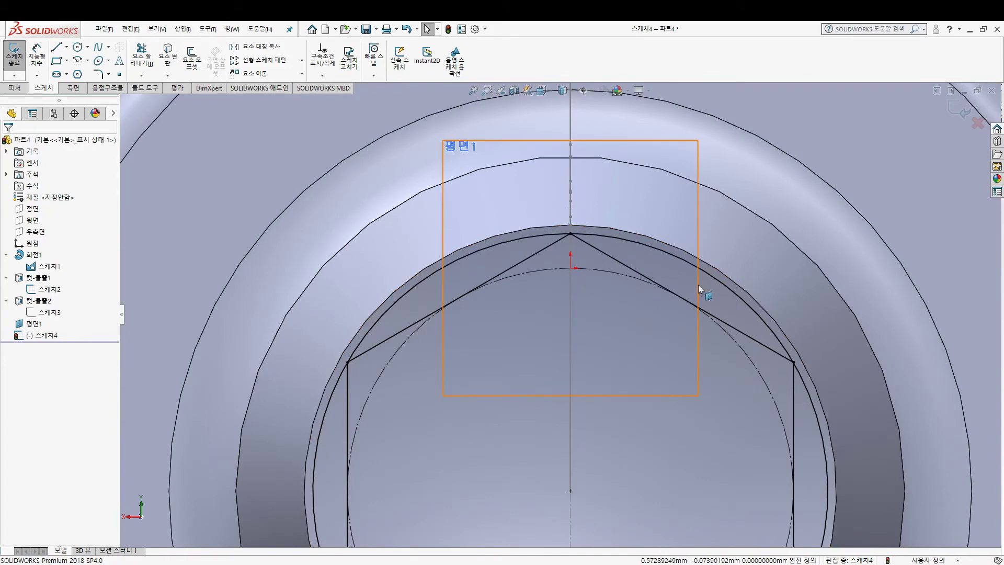
{"action": "key", "text": "ctrl+8"}
{"action": "scroll", "coordinate": [563, 268], "scroll_direction": "up", "scroll_amount": 3}
{"action": "scroll", "coordinate": [563, 268], "scroll_direction": "down", "scroll_amount": 5}
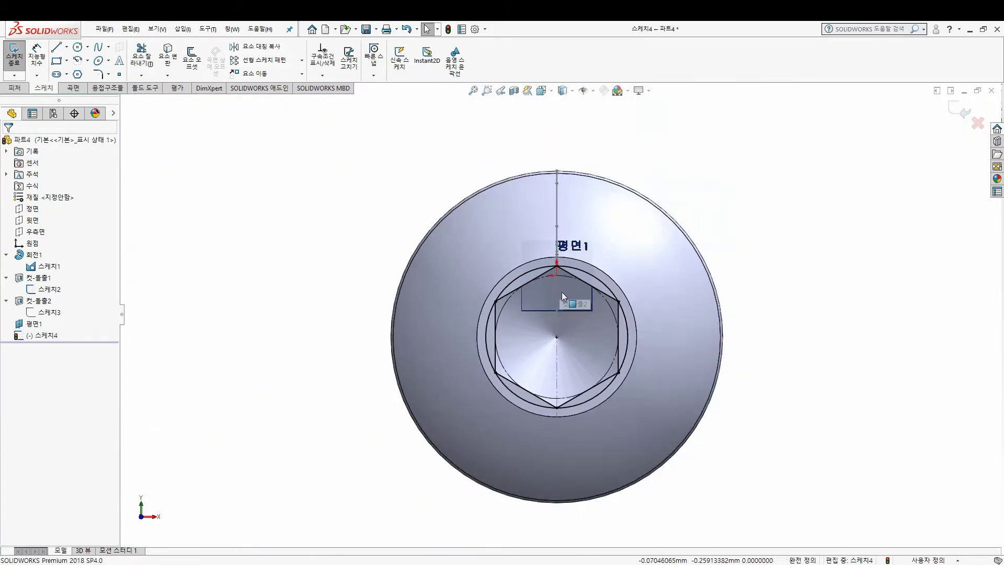
{"action": "middle_click_drag", "start_coordinate": [561, 292], "coordinate": [522, 309]}
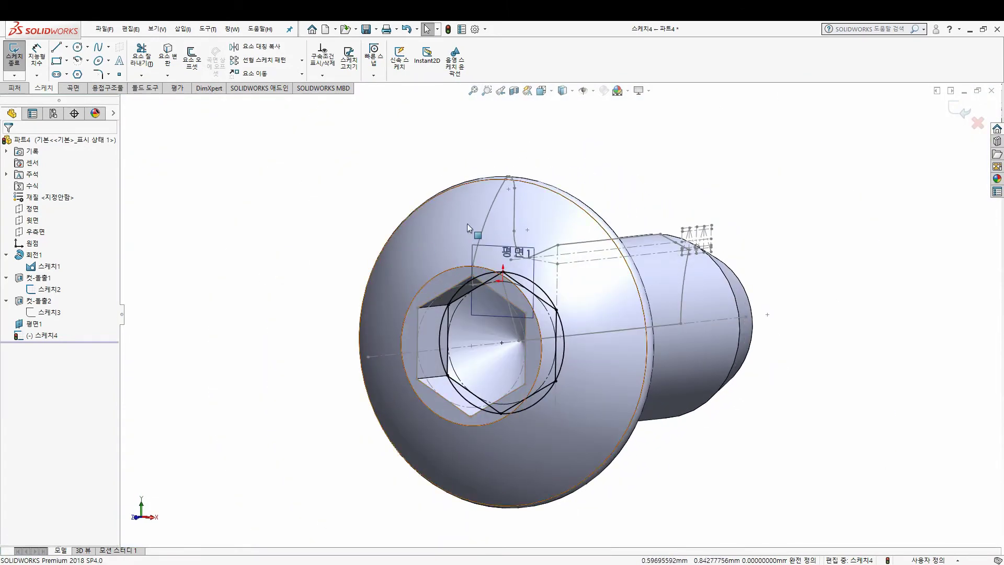
{"action": "left_click", "coordinate": [14, 55]}
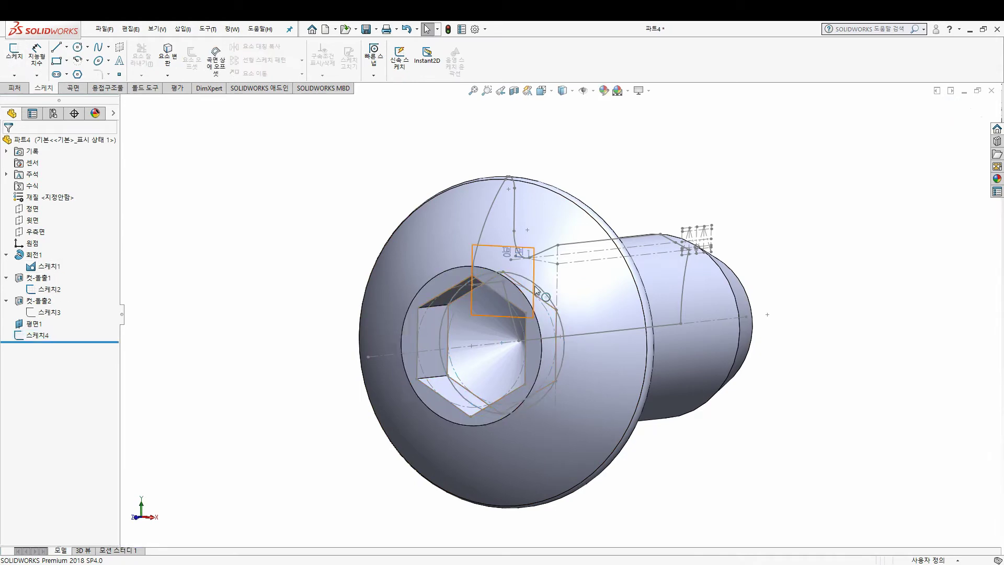
Step: Hide 스케치3 and reopen 스케치4 for editing after an abandoned extrusion attempt
{"action": "scroll", "coordinate": [536, 291], "scroll_direction": "up", "scroll_amount": 3}
{"action": "middle_click_drag", "start_coordinate": [536, 290], "coordinate": [185, 315]}
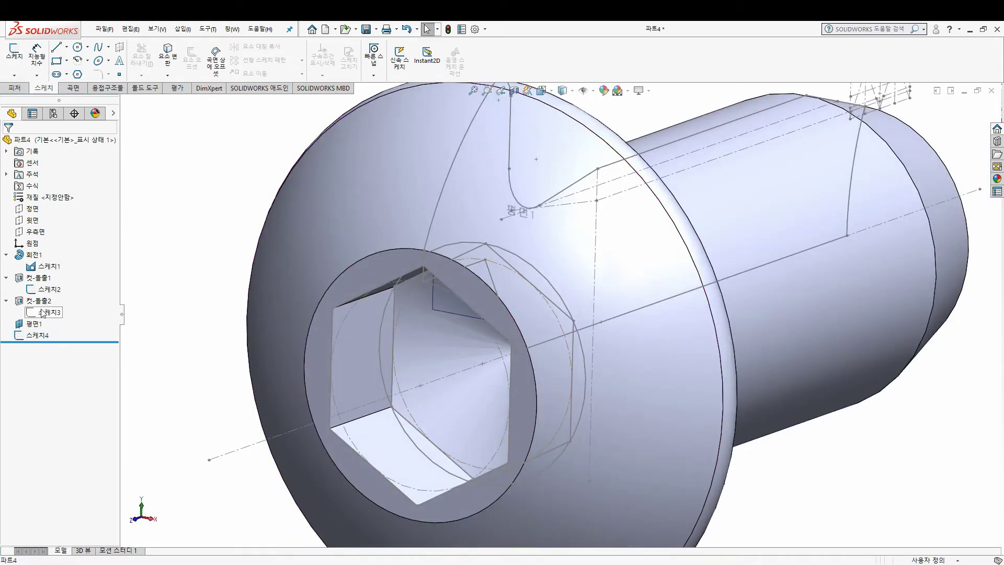
{"action": "left_click", "coordinate": [44, 312]}
{"action": "left_click", "coordinate": [52, 282]}
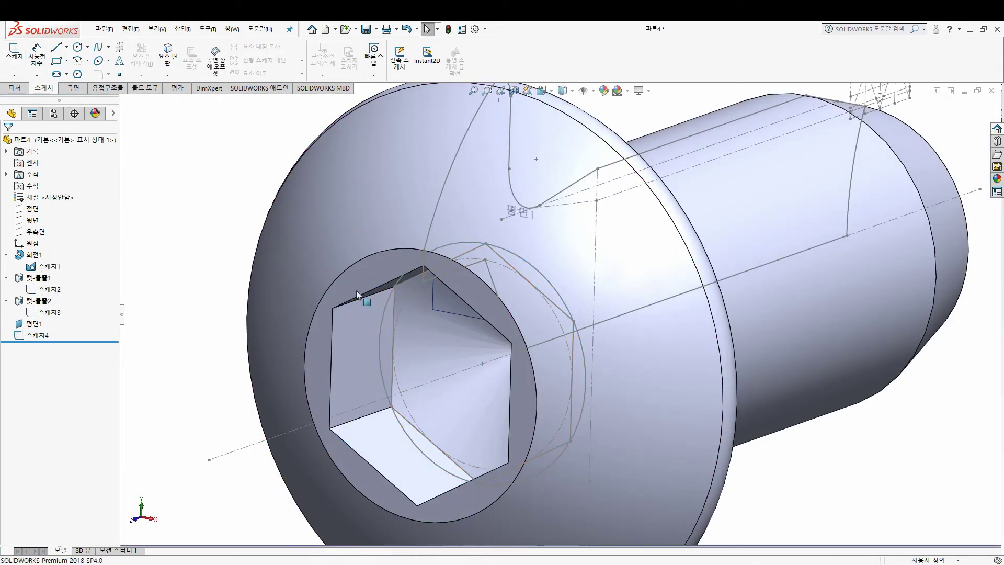
{"action": "mouse_move", "coordinate": [366, 262]}
{"action": "middle_mouse_down"}
{"action": "mouse_move", "coordinate": [442, 271]}
{"action": "mouse_move", "coordinate": [313, 261]}
{"action": "middle_mouse_up"}
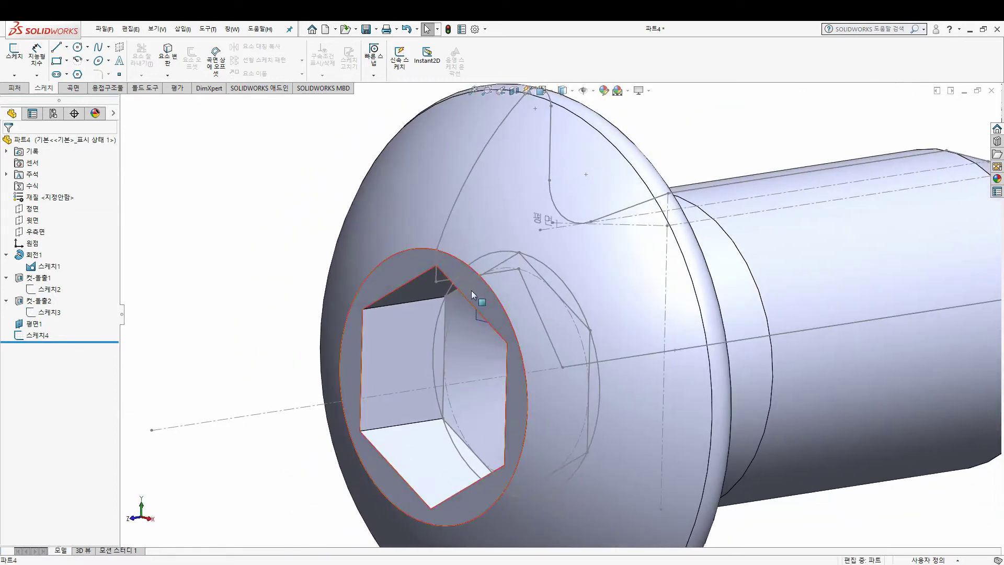
{"action": "left_click", "coordinate": [15, 88]}
{"action": "left_click", "coordinate": [14, 58]}
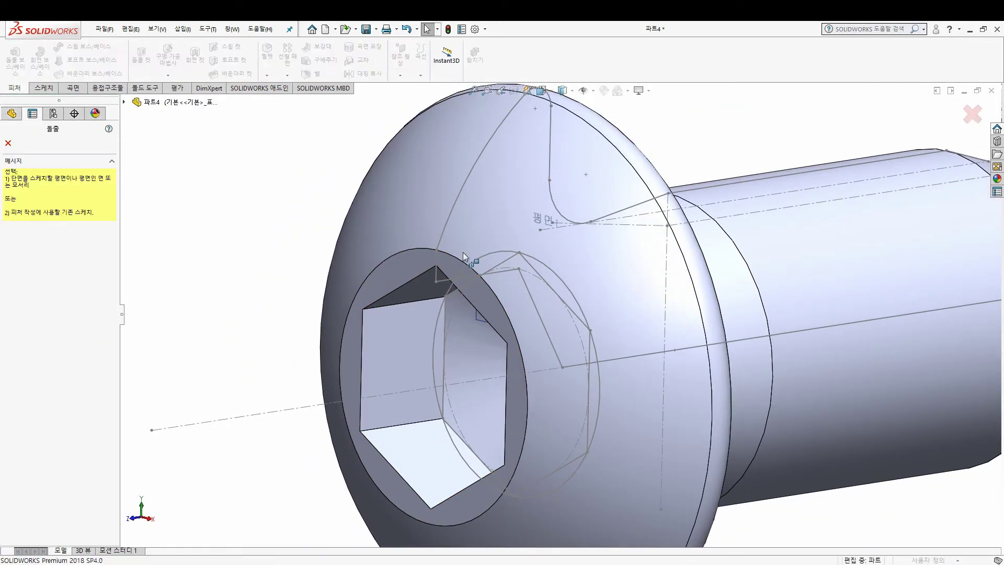
{"action": "left_click", "coordinate": [509, 262]}
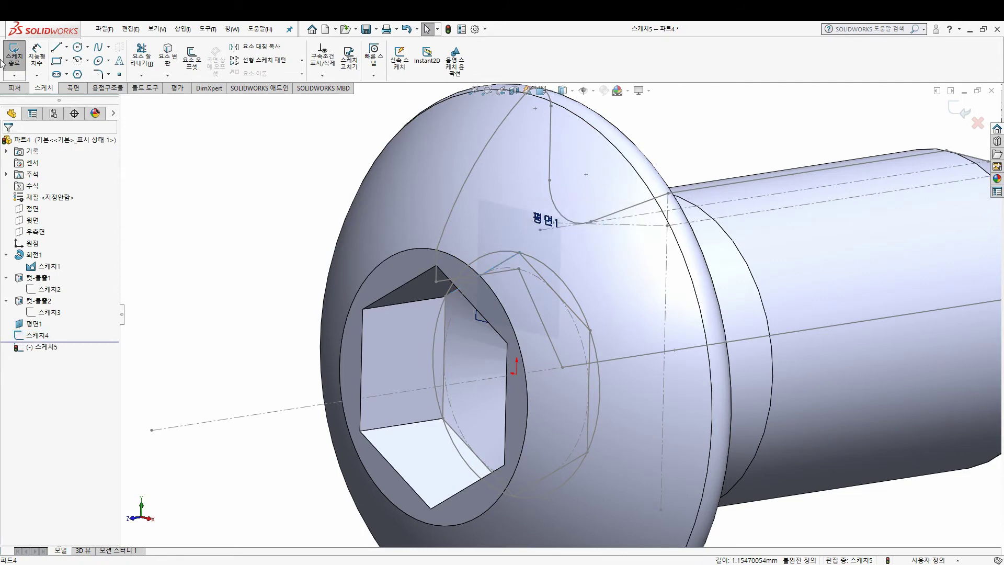
{"action": "left_click", "coordinate": [505, 263]}
{"action": "left_click", "coordinate": [538, 213]}
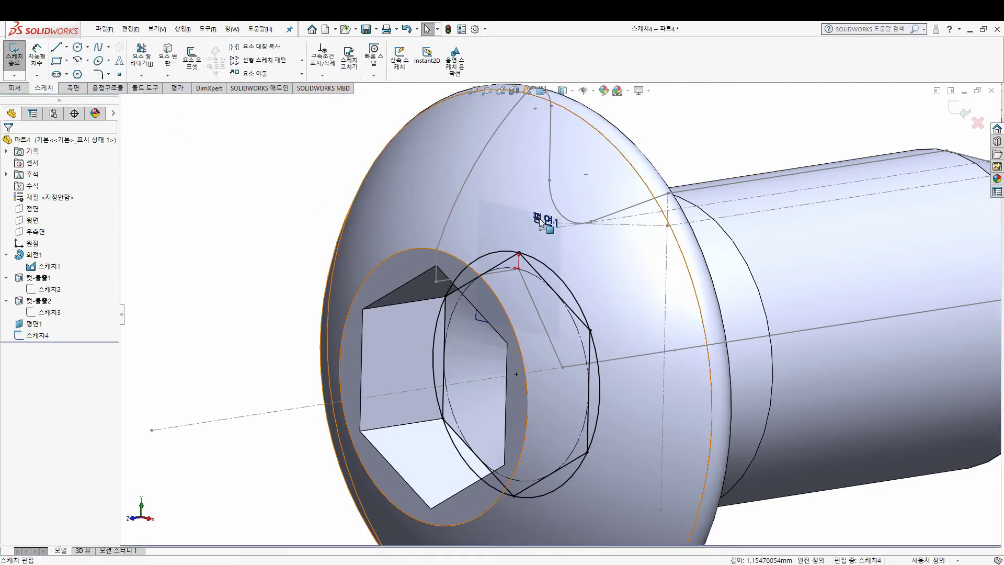
Step: Start an Extruded Boss from 스케치4 with all six hexagon-and-circle regions selected
{"action": "left_click", "coordinate": [14, 55]}
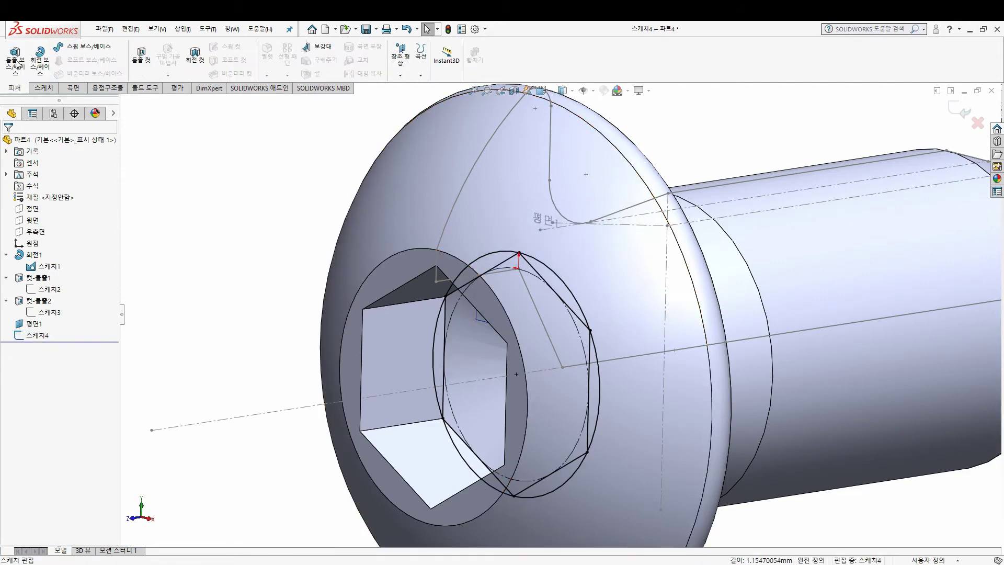
{"action": "left_click", "coordinate": [494, 265]}
{"action": "left_click", "coordinate": [571, 304]}
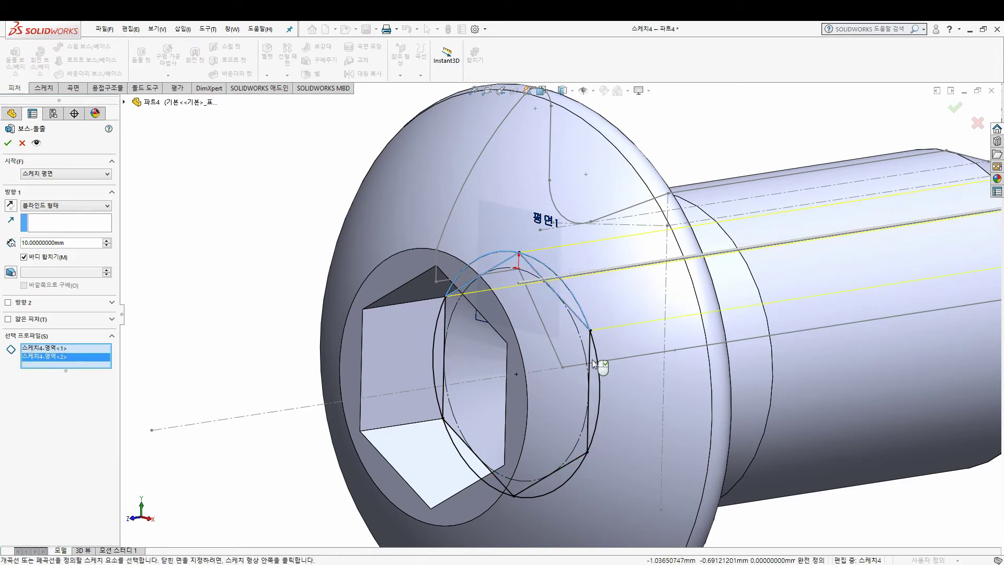
{"action": "left_click", "coordinate": [598, 384]}
{"action": "left_click", "coordinate": [479, 469]}
{"action": "left_click", "coordinate": [523, 264]}
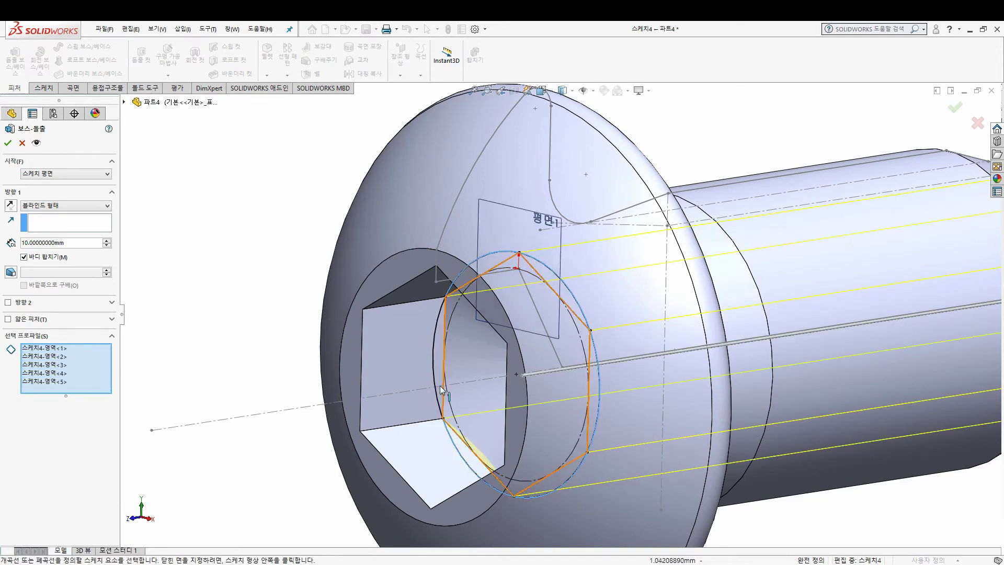
{"action": "left_click", "coordinate": [455, 366]}
{"action": "mouse_move", "coordinate": [511, 359]}
{"action": "middle_mouse_down"}
{"action": "mouse_move", "coordinate": [487, 341]}
{"action": "mouse_move", "coordinate": [499, 339]}
{"action": "middle_mouse_up"}
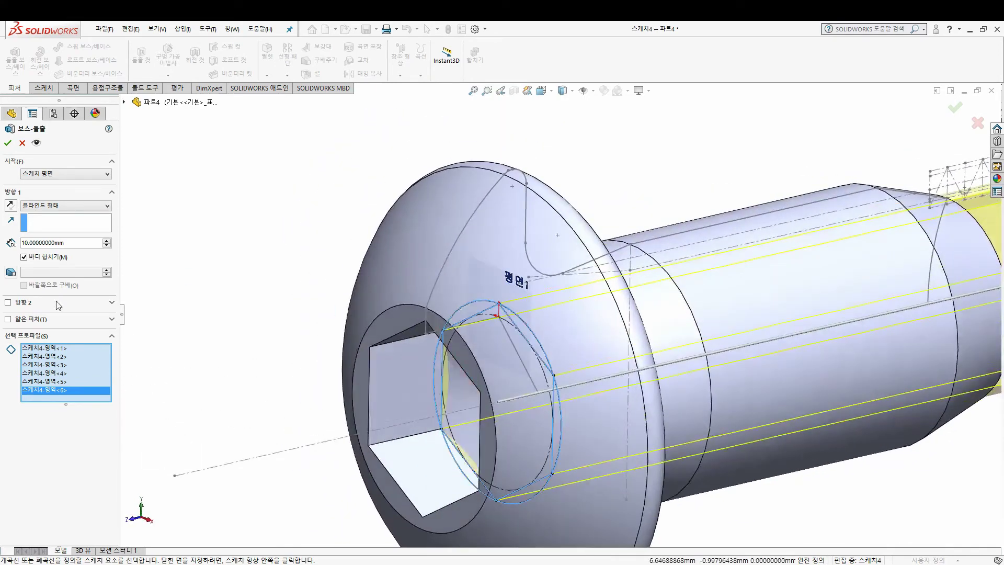
Step: Set the end condition to Up To Vertex at 점84@스케치1 and accept the boss
{"action": "left_click", "coordinate": [55, 206]}
{"action": "left_click", "coordinate": [44, 229]}
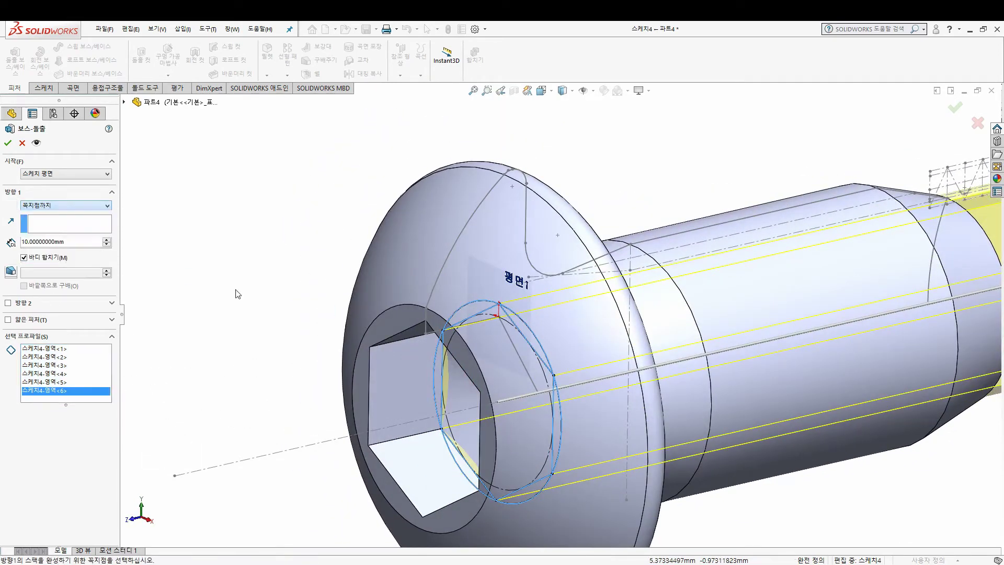
{"action": "mouse_move", "coordinate": [560, 386]}
{"action": "middle_mouse_down"}
{"action": "mouse_move", "coordinate": [544, 390]}
{"action": "mouse_move", "coordinate": [477, 324]}
{"action": "mouse_move", "coordinate": [536, 357]}
{"action": "middle_mouse_up"}
{"action": "left_click", "coordinate": [579, 379]}
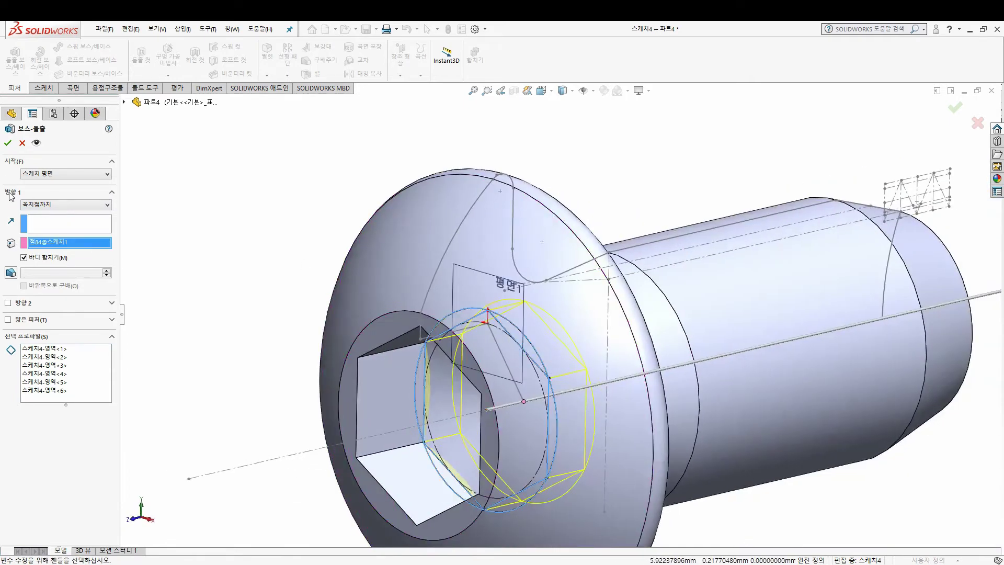
{"action": "left_click", "coordinate": [8, 142]}
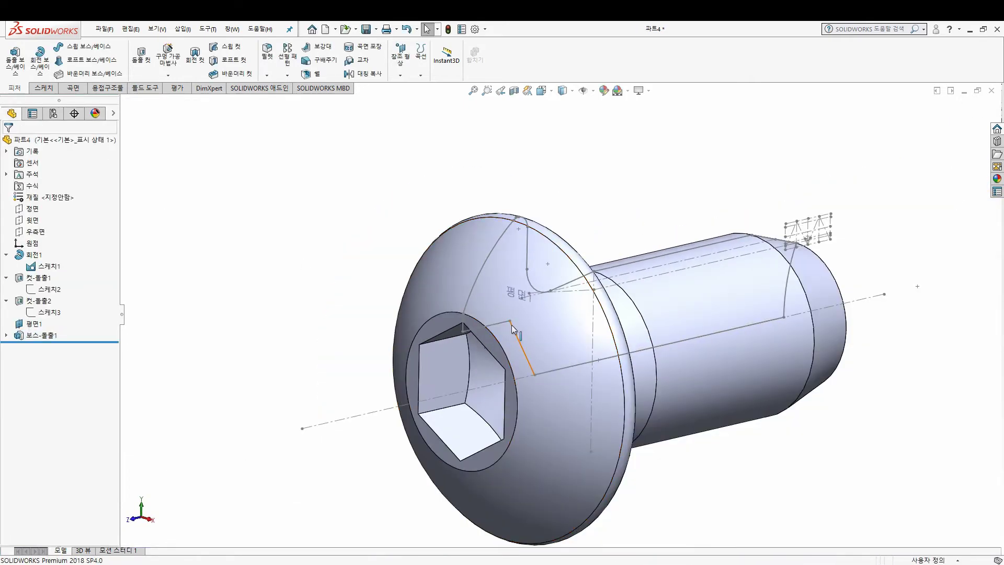
{"action": "left_click", "coordinate": [522, 348]}
Step: Show a section view of the part cut along 우측면
{"action": "left_click", "coordinate": [557, 294]}
{"action": "left_click", "coordinate": [514, 90]}
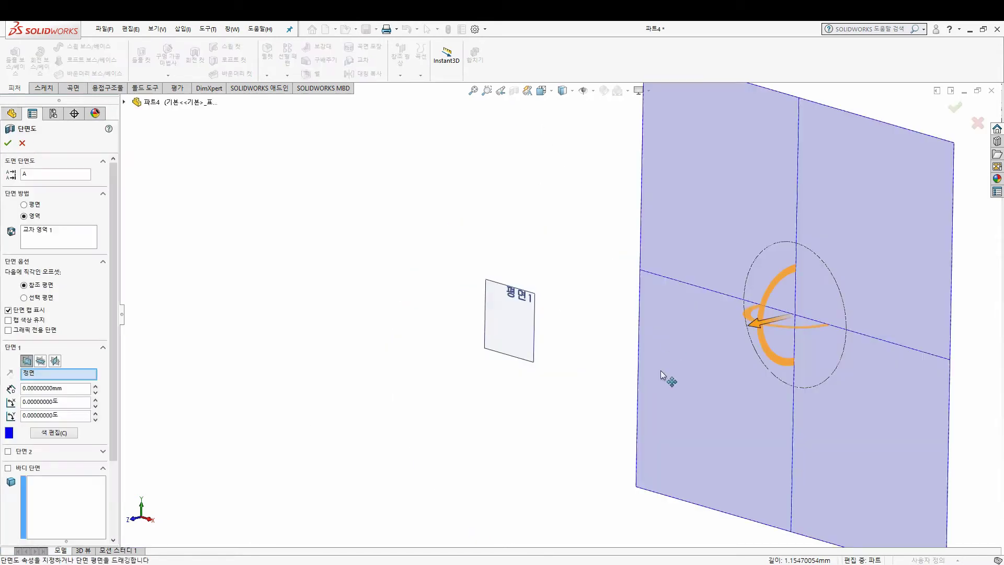
{"action": "left_click", "coordinate": [57, 361]}
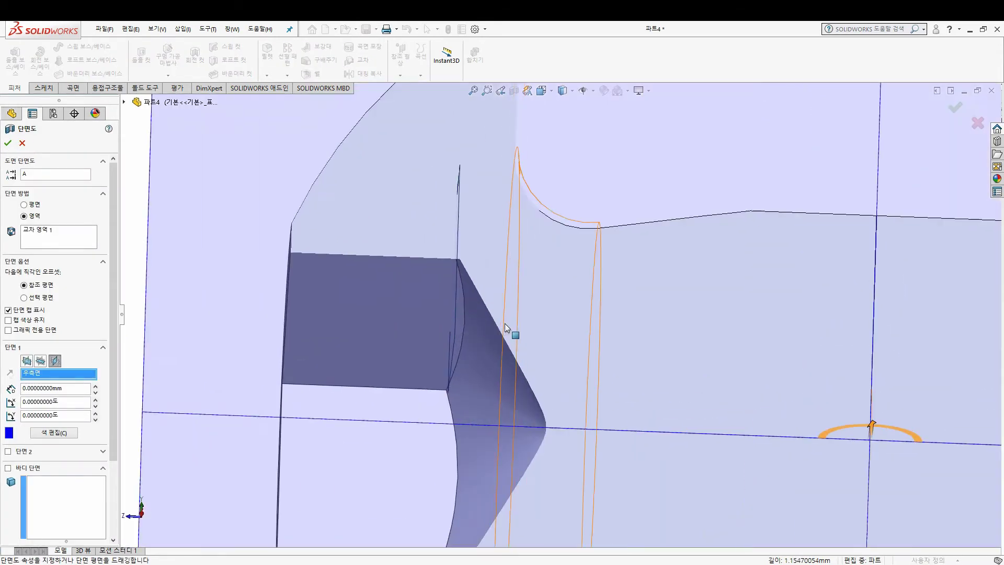
{"action": "left_click", "coordinate": [8, 143]}
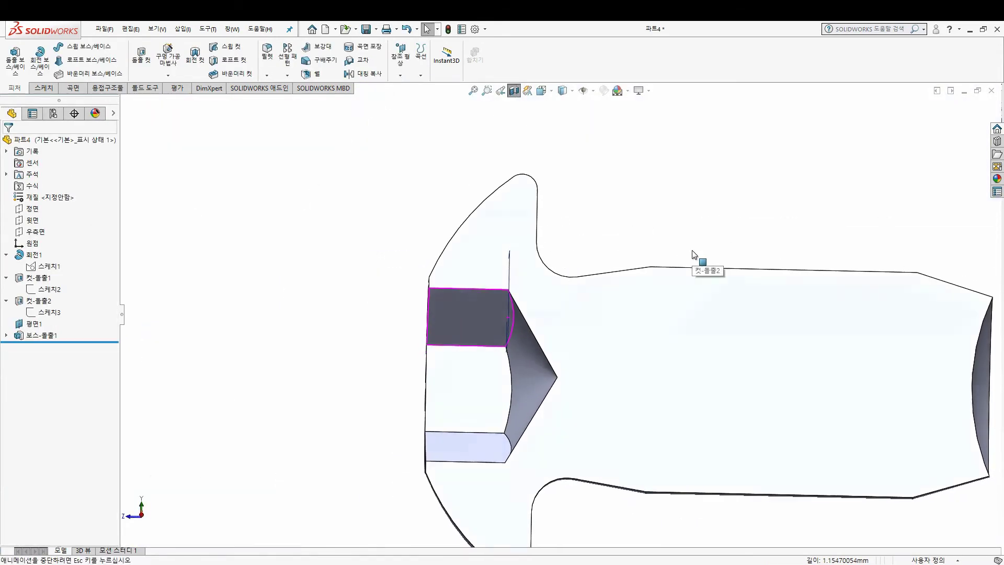
Step: Hide 평면1 and collapse all FeatureManager tree branches
{"action": "left_click", "coordinate": [50, 311]}
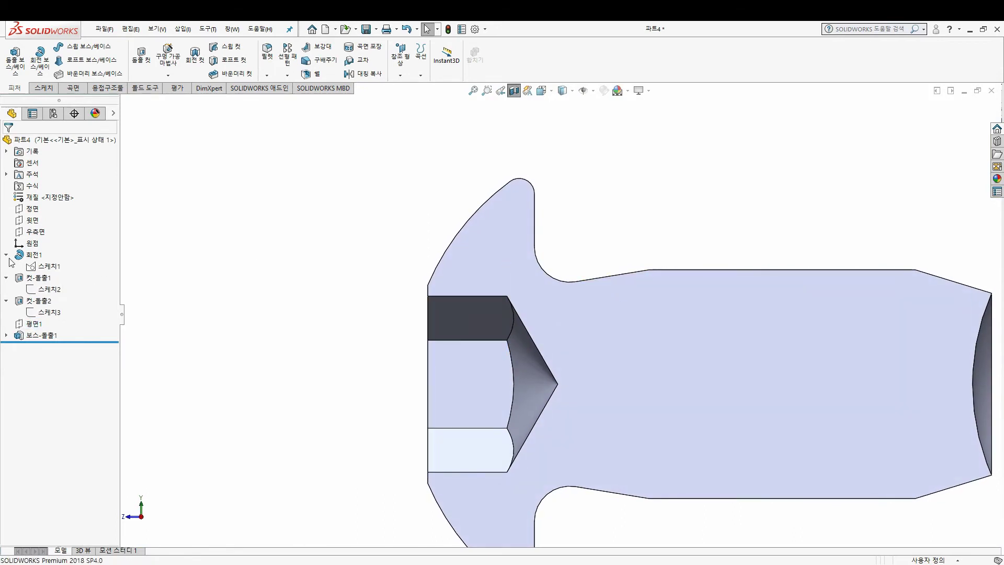
{"action": "right_click", "coordinate": [101, 256]}
{"action": "left_click", "coordinate": [126, 261]}
{"action": "scroll", "coordinate": [523, 387], "scroll_direction": "down", "scroll_amount": 3}
{"action": "middle_click_drag", "start_coordinate": [523, 384], "coordinate": [565, 365]}
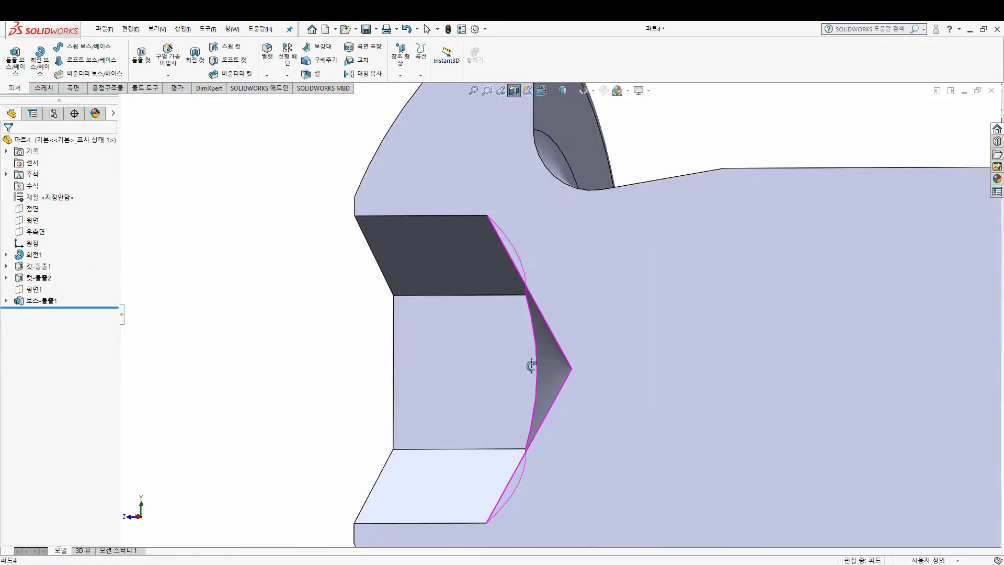
{"action": "key", "text": "ctrl+7"}
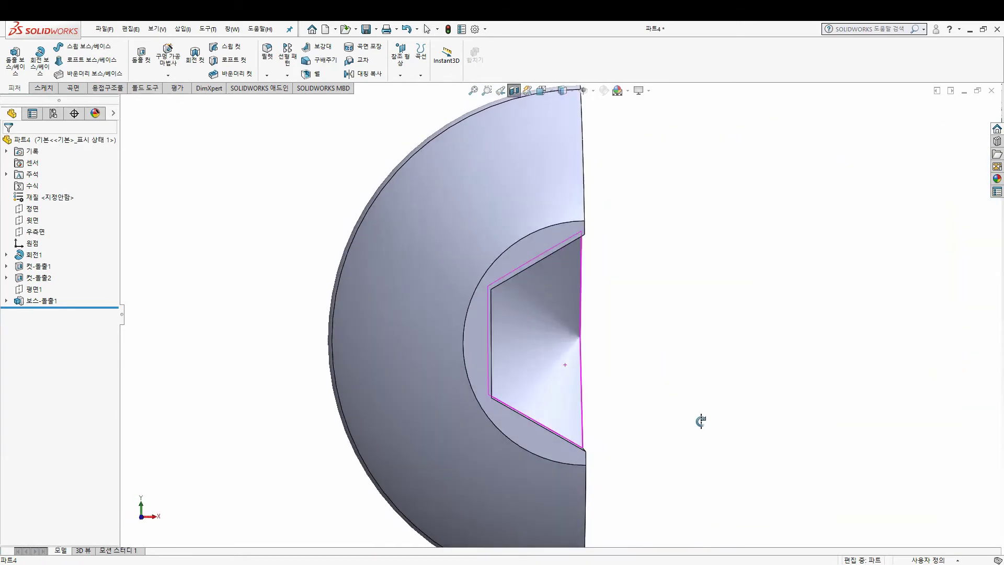
Step: Turn off the section view and select the socket face of the screw head
{"action": "left_click", "coordinate": [514, 91]}
{"action": "middle_click_drag", "start_coordinate": [525, 172], "coordinate": [528, 319]}
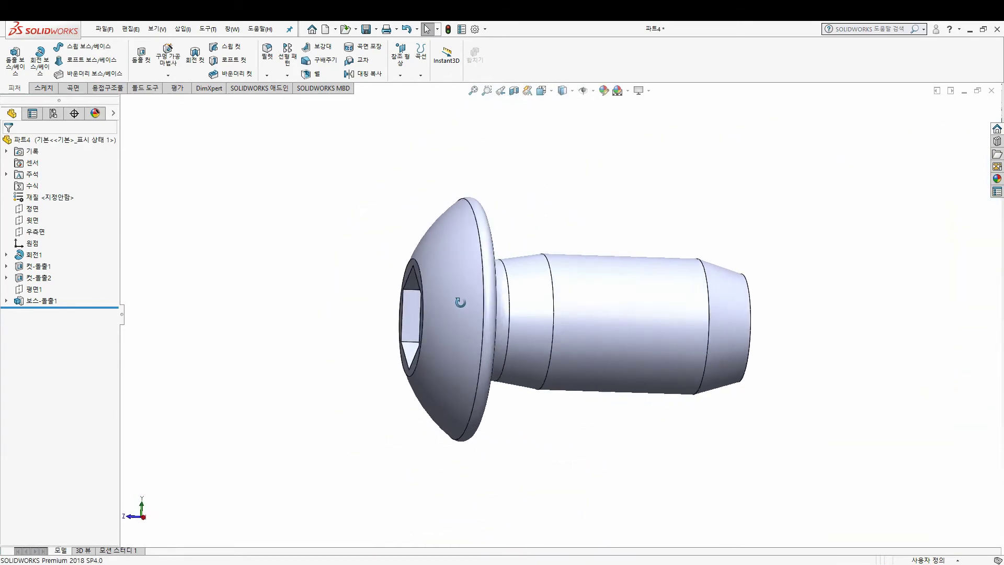
{"action": "scroll", "coordinate": [529, 319], "scroll_direction": "down", "scroll_amount": 4}
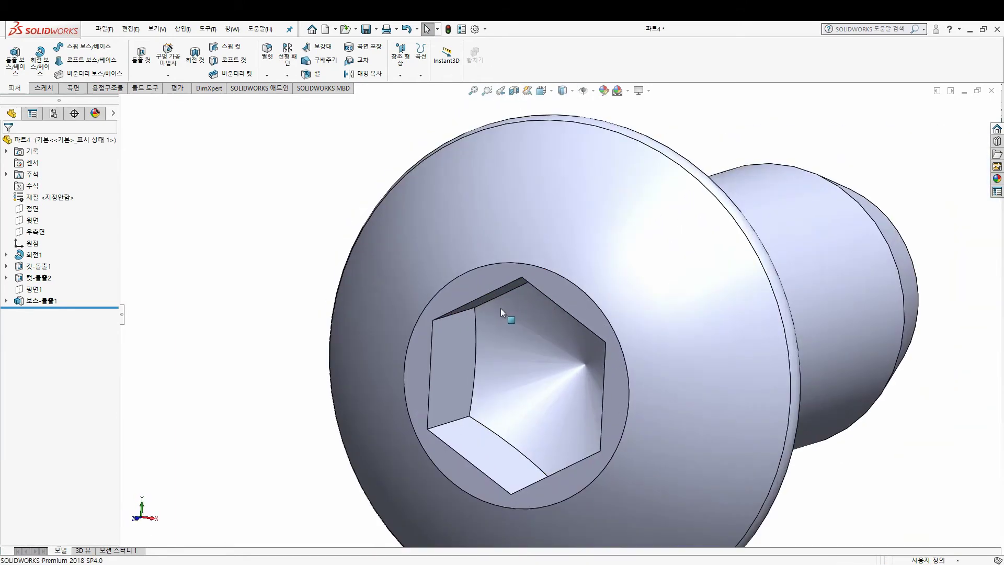
{"action": "left_click", "coordinate": [481, 290]}
Step: Sketch on the socket face and extrude-cut it with a 60° draft
{"action": "left_click", "coordinate": [45, 90]}
{"action": "left_click", "coordinate": [14, 61]}
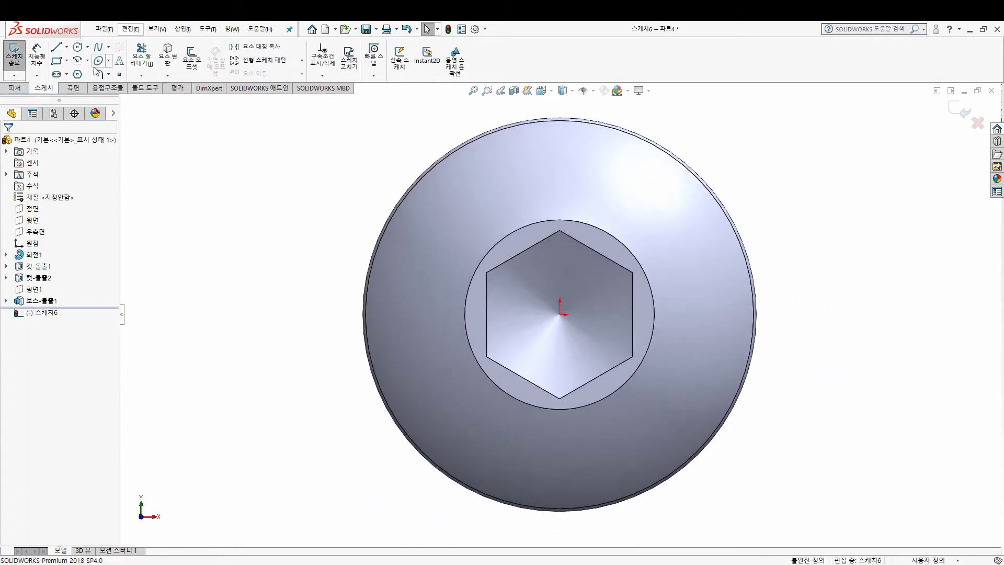
{"action": "left_click", "coordinate": [77, 46]}
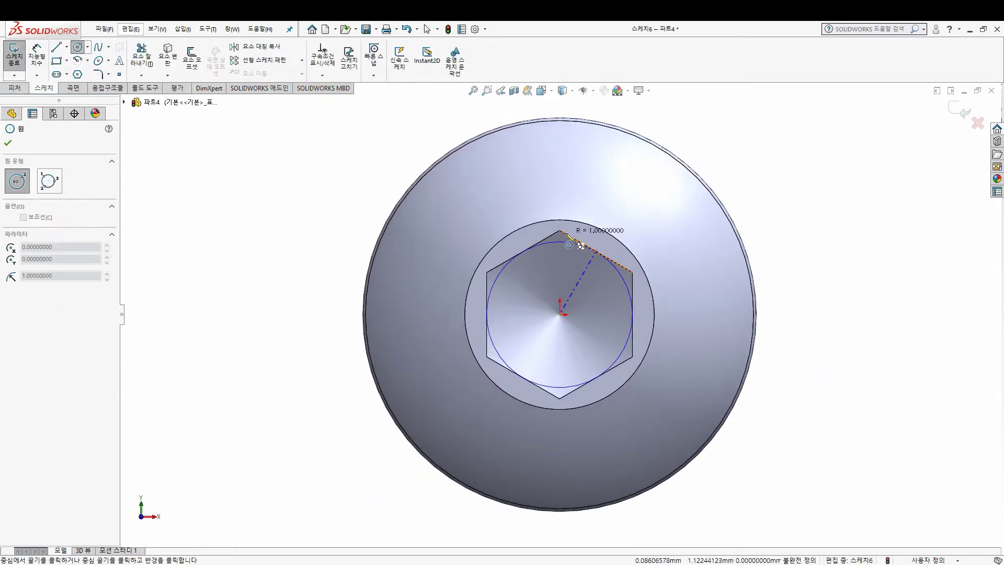
{"action": "key", "text": "Escape"}
{"action": "middle_click_drag", "start_coordinate": [551, 281], "coordinate": [388, 291]}
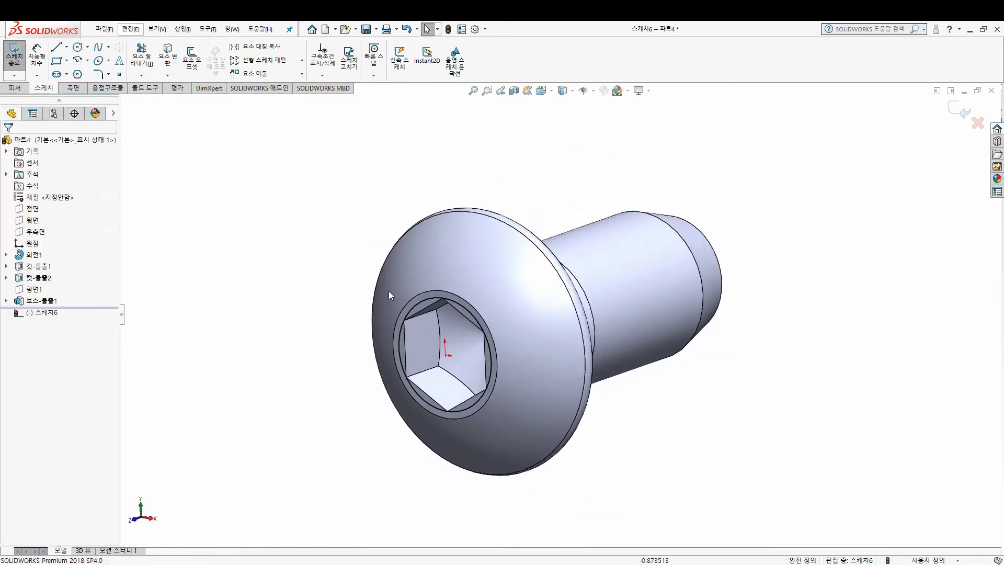
{"action": "left_click", "coordinate": [11, 90]}
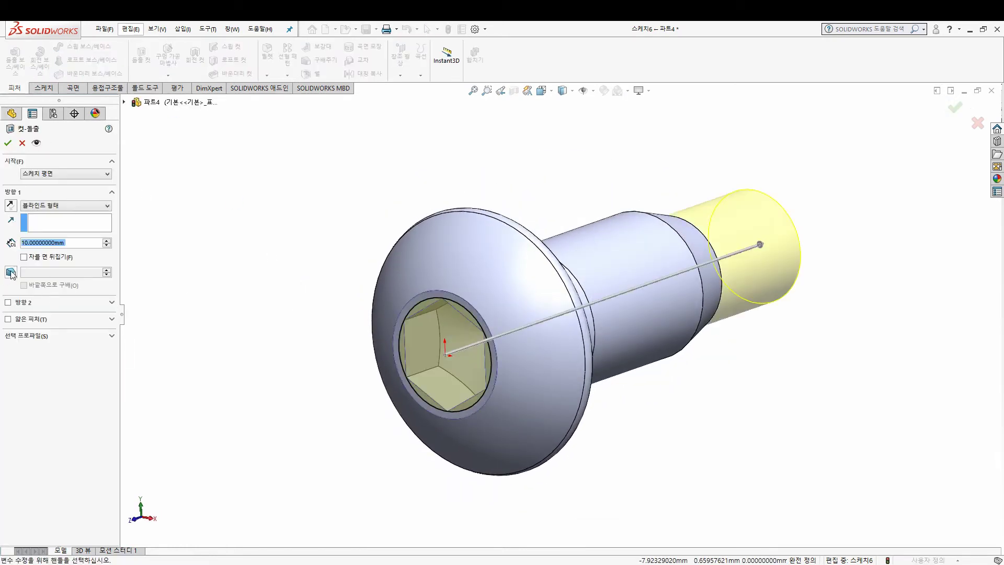
{"action": "left_click", "coordinate": [10, 273]}
{"action": "left_click", "coordinate": [7, 143]}
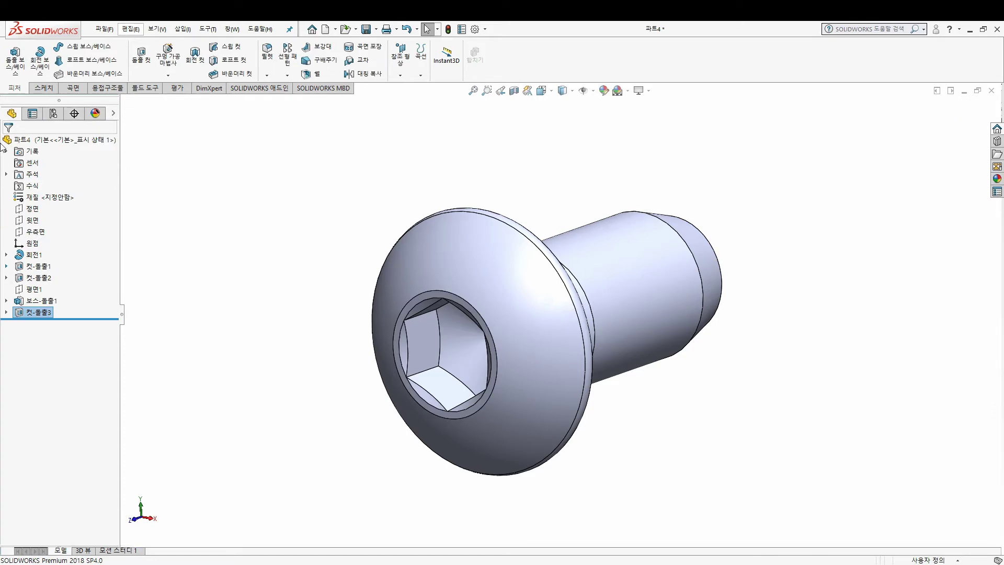
Step: Inspect the hex socket faces in a cross-section, then turn the section view off
{"action": "scroll", "coordinate": [509, 340], "scroll_direction": "down", "scroll_amount": 3}
{"action": "left_click", "coordinate": [512, 92]}
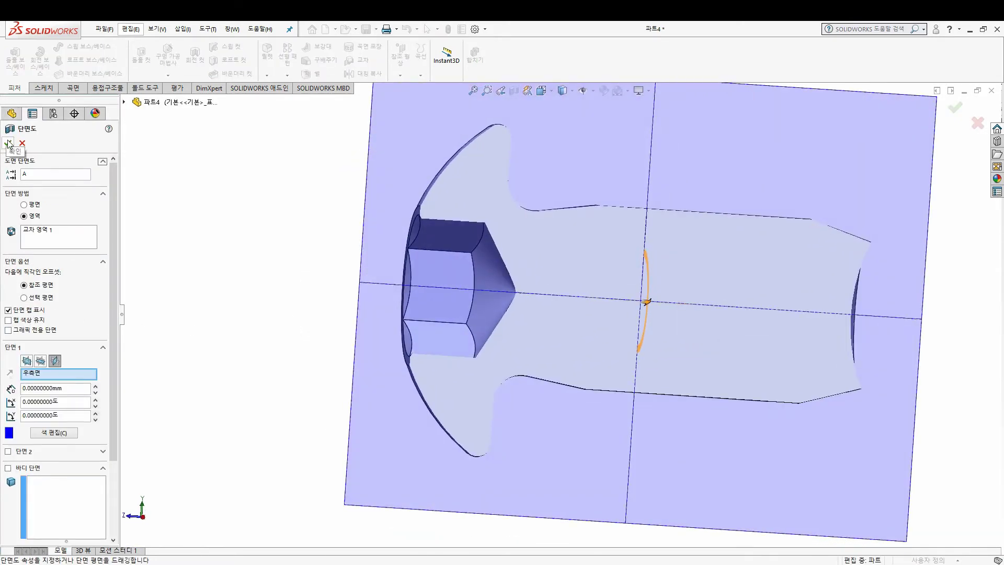
{"action": "left_click", "coordinate": [8, 143]}
{"action": "scroll", "coordinate": [399, 282], "scroll_direction": "down", "scroll_amount": 2}
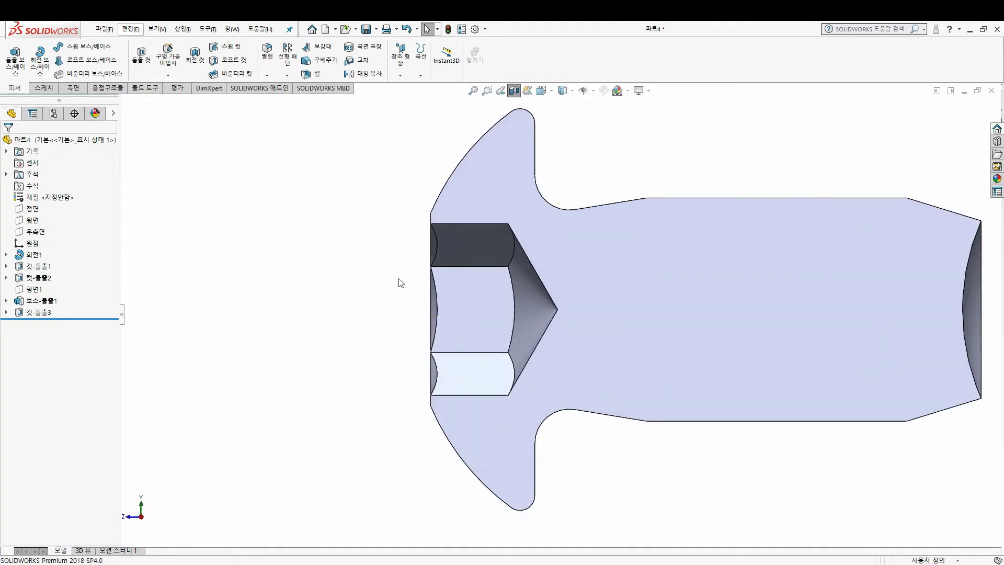
{"action": "scroll", "coordinate": [551, 228], "scroll_direction": "down", "scroll_amount": 5}
{"action": "scroll", "coordinate": [565, 238], "scroll_direction": "up", "scroll_amount": 2}
{"action": "scroll", "coordinate": [566, 268], "scroll_direction": "up", "scroll_amount": 2}
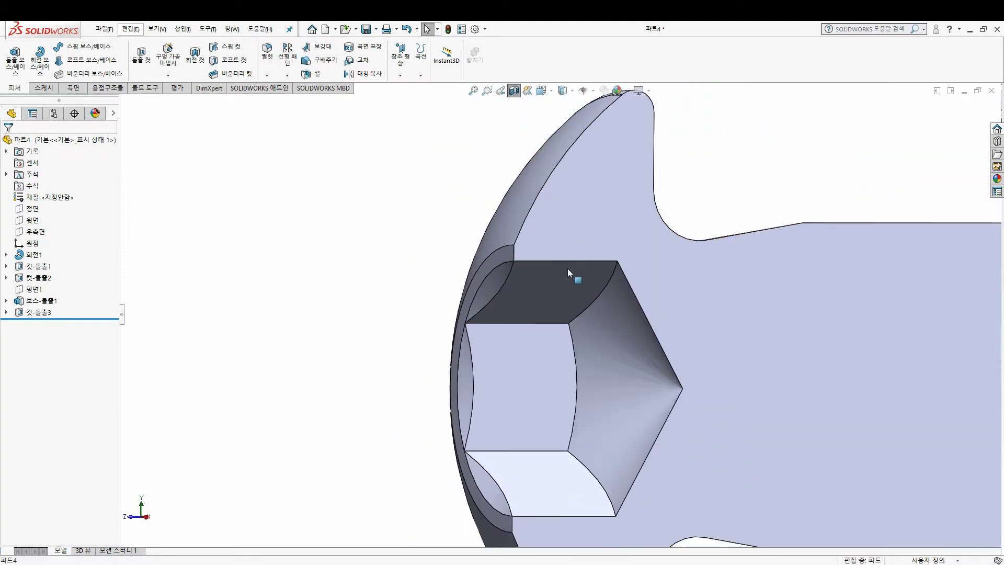
{"action": "scroll", "coordinate": [585, 288], "scroll_direction": "down", "scroll_amount": 2}
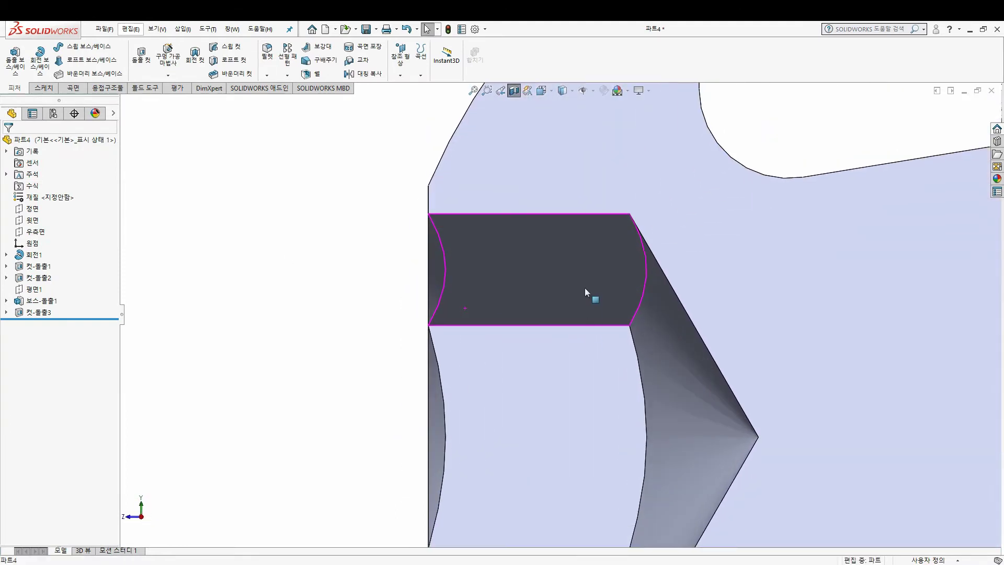
{"action": "left_click", "coordinate": [576, 282]}
{"action": "left_click", "coordinate": [564, 400]}
{"action": "scroll", "coordinate": [564, 401], "scroll_direction": "up", "scroll_amount": 3}
{"action": "left_click", "coordinate": [561, 432]}
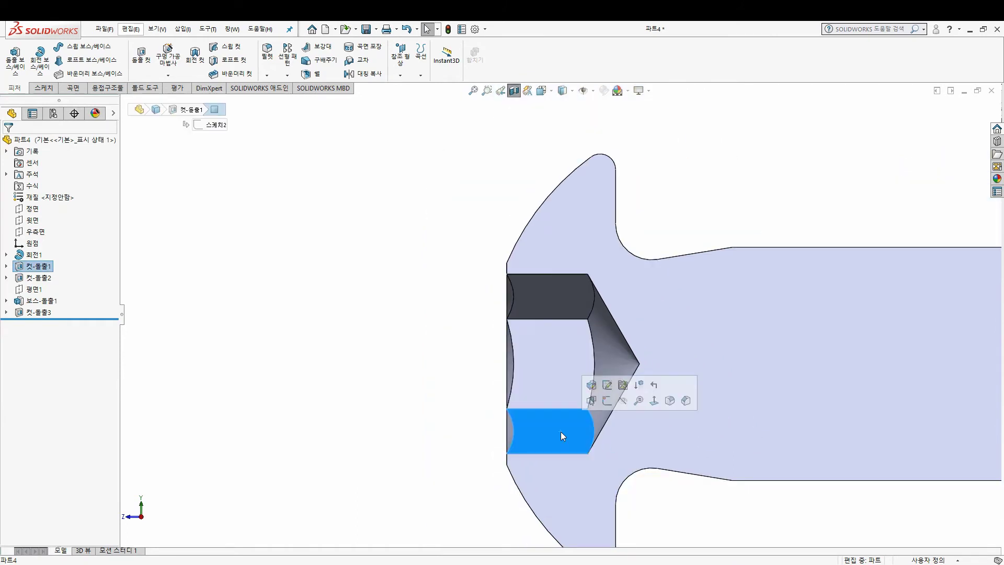
{"action": "scroll", "coordinate": [565, 314], "scroll_direction": "up", "scroll_amount": 2}
{"action": "left_click", "coordinate": [570, 170]}
{"action": "left_click", "coordinate": [514, 91]}
Step: Snap to the right view, show 회전1's 스케치1 and zoom to the chamfered shank tip
{"action": "mouse_move", "coordinate": [653, 292]}
{"action": "middle_mouse_down"}
{"action": "mouse_move", "coordinate": [796, 287]}
{"action": "mouse_move", "coordinate": [765, 255]}
{"action": "middle_mouse_up"}
{"action": "key", "text": "ctrl+7"}
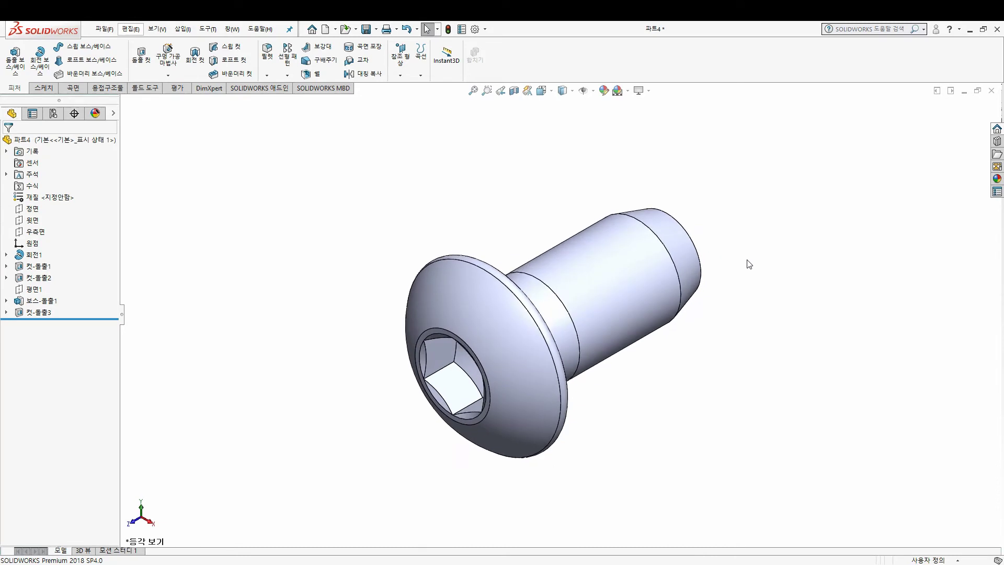
{"action": "middle_click_drag", "start_coordinate": [662, 319], "coordinate": [627, 225]}
{"action": "key", "text": "ctrl+4"}
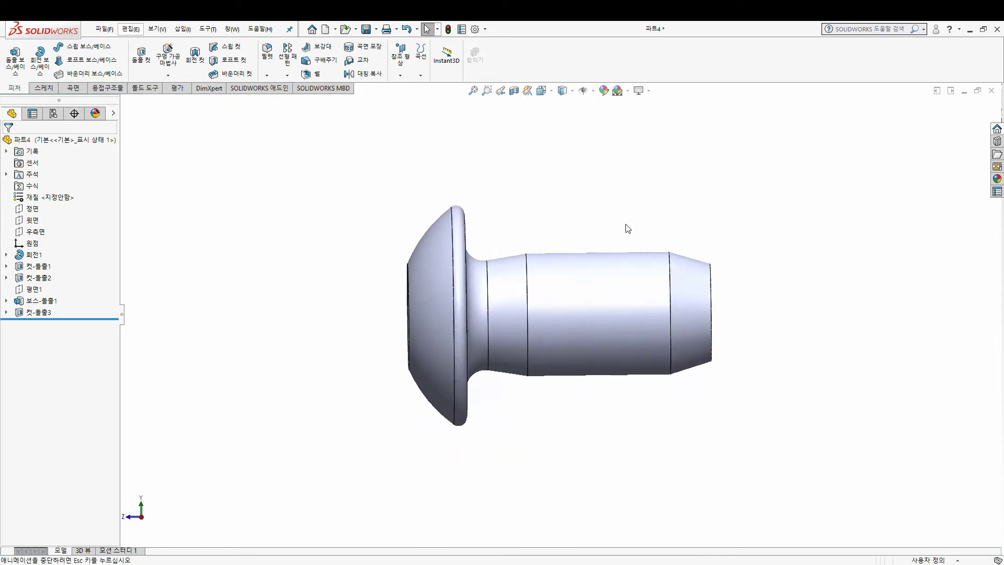
{"action": "left_click", "coordinate": [6, 254]}
{"action": "left_click", "coordinate": [49, 266]}
{"action": "scroll", "coordinate": [717, 278], "scroll_direction": "down", "scroll_amount": 5}
{"action": "scroll", "coordinate": [716, 279], "scroll_direction": "down", "scroll_amount": 2}
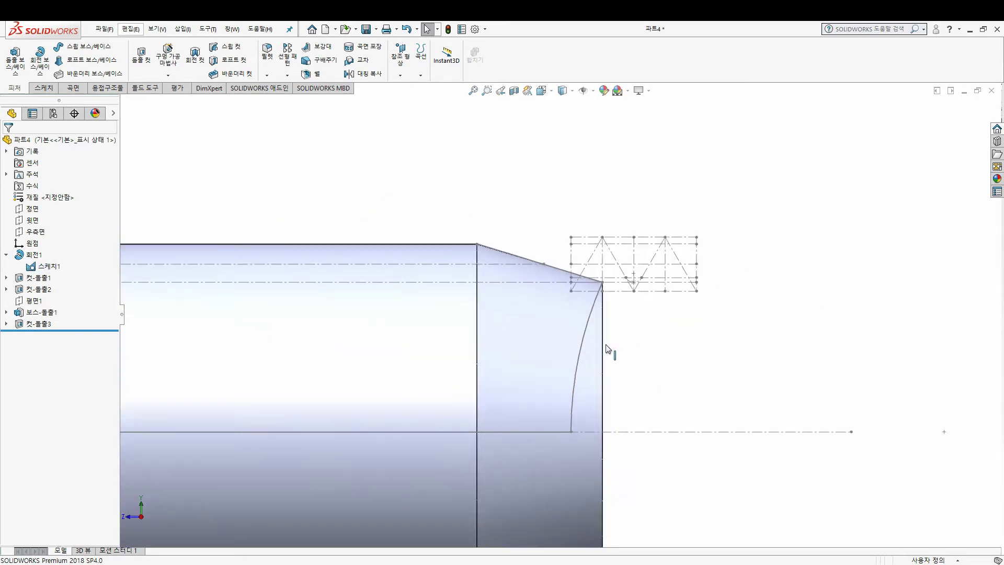
{"action": "mouse_move", "coordinate": [609, 347]}
{"action": "middle_mouse_down"}
{"action": "mouse_move", "coordinate": [522, 347]}
{"action": "mouse_move", "coordinate": [634, 340]}
{"action": "middle_mouse_up"}
{"action": "scroll", "coordinate": [569, 284], "scroll_direction": "down", "scroll_amount": 4}
{"action": "scroll", "coordinate": [566, 262], "scroll_direction": "down", "scroll_amount": 1}
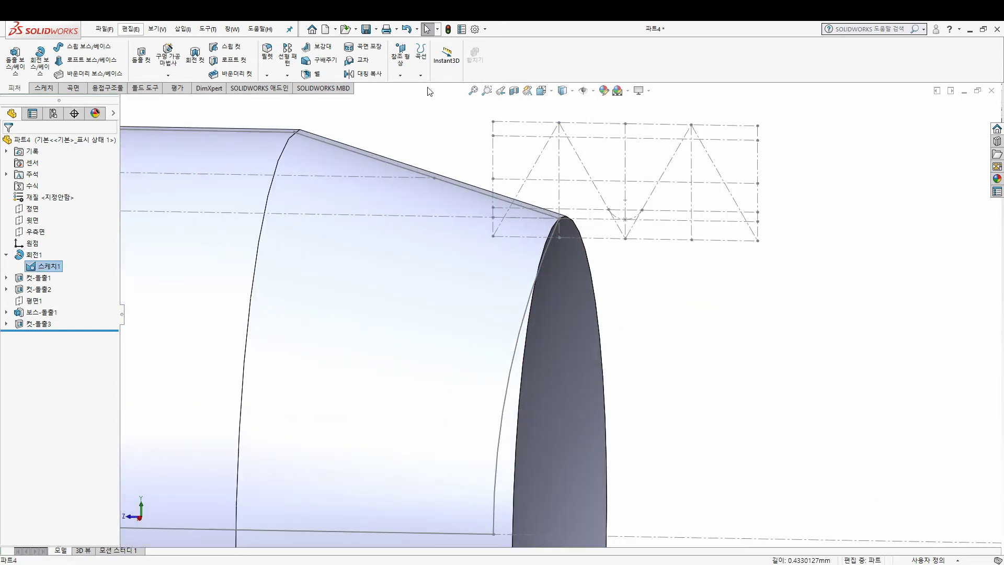
Step: Try several 스케치1 line and point combinations as references for a new plane
{"action": "left_click", "coordinate": [400, 75]}
{"action": "left_click", "coordinate": [559, 230]}
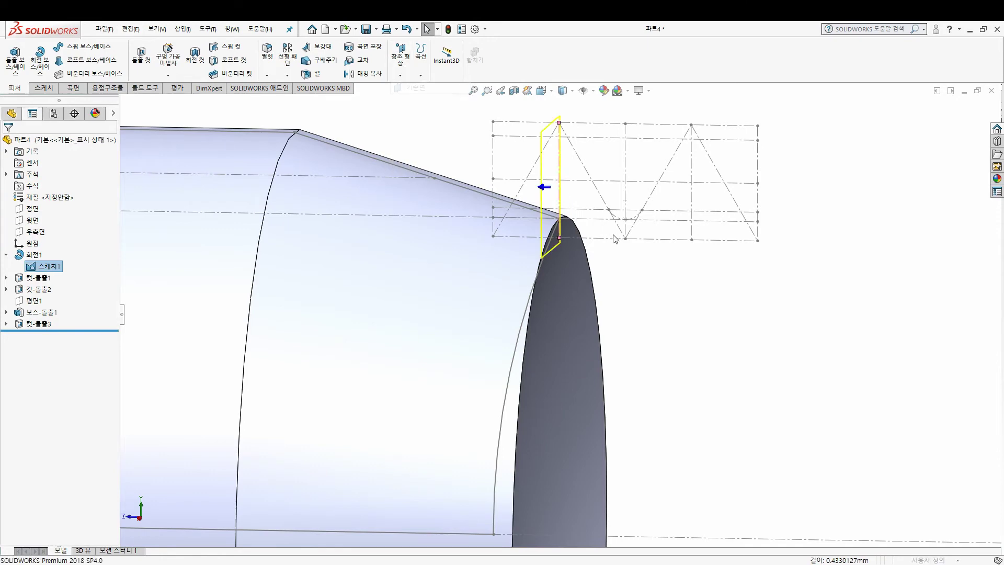
{"action": "left_click", "coordinate": [572, 238]}
{"action": "middle_click_drag", "start_coordinate": [572, 230], "coordinate": [562, 227]}
{"action": "scroll", "coordinate": [545, 224], "scroll_direction": "down", "scroll_amount": 2}
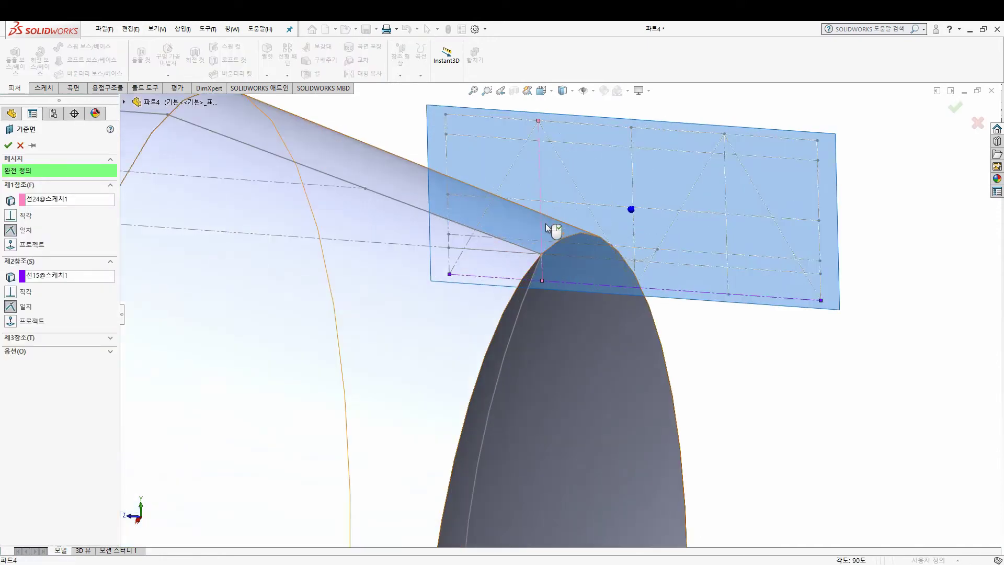
{"action": "key", "text": "Return"}
{"action": "left_click", "coordinate": [400, 74]}
{"action": "left_click", "coordinate": [540, 198]}
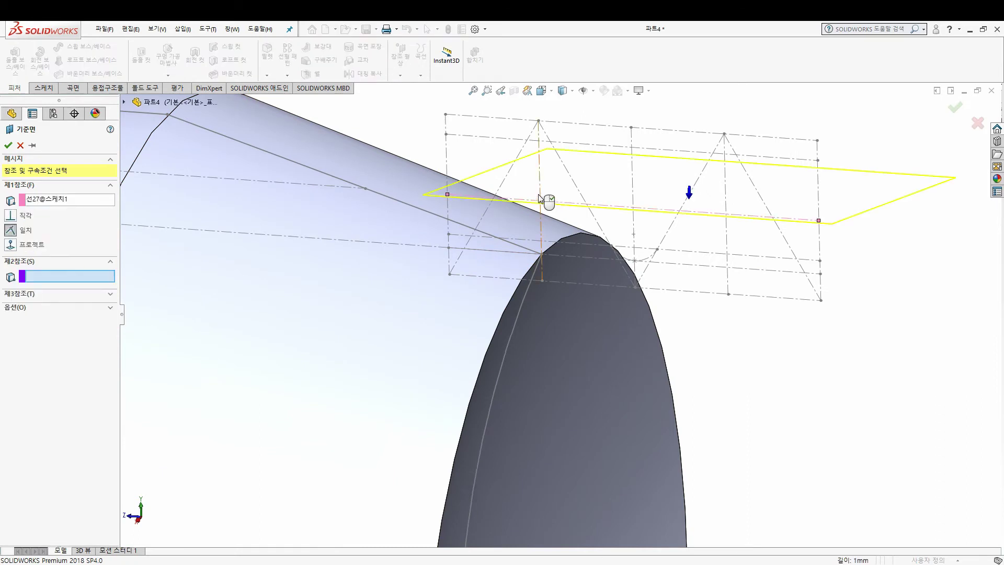
{"action": "key", "text": "Return"}
{"action": "left_click", "coordinate": [400, 75]}
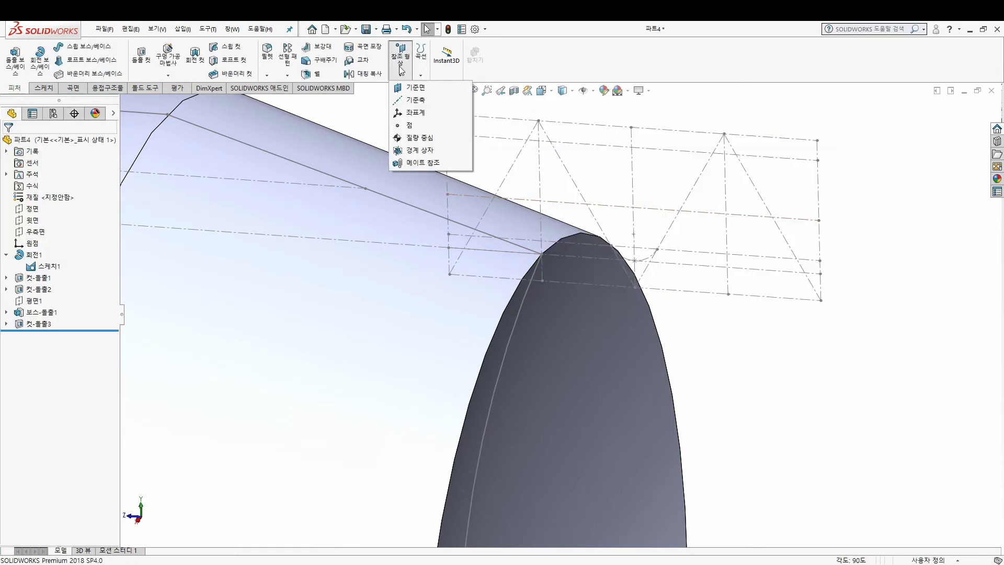
{"action": "left_click", "coordinate": [542, 281]}
{"action": "left_click", "coordinate": [541, 233]}
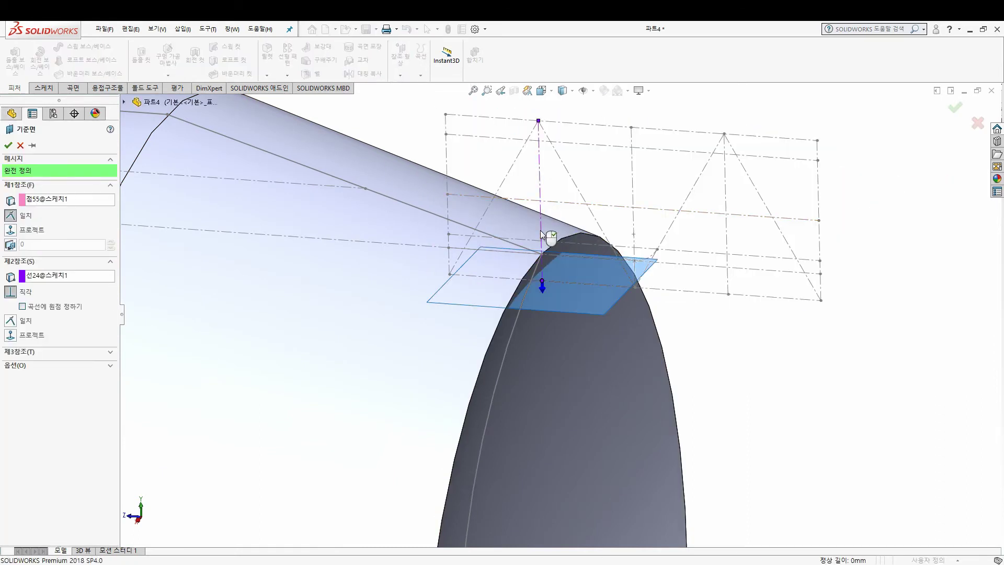
{"action": "key", "text": "Escape"}
Step: Create 평면2 perpendicular to line 선15 through point 점55
{"action": "left_click", "coordinate": [399, 75]}
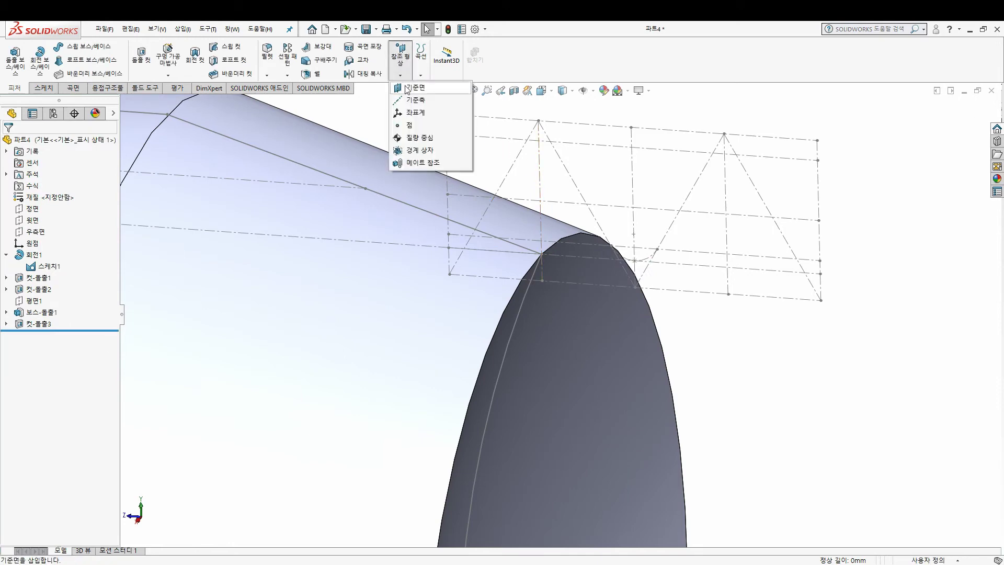
{"action": "left_click", "coordinate": [547, 281]}
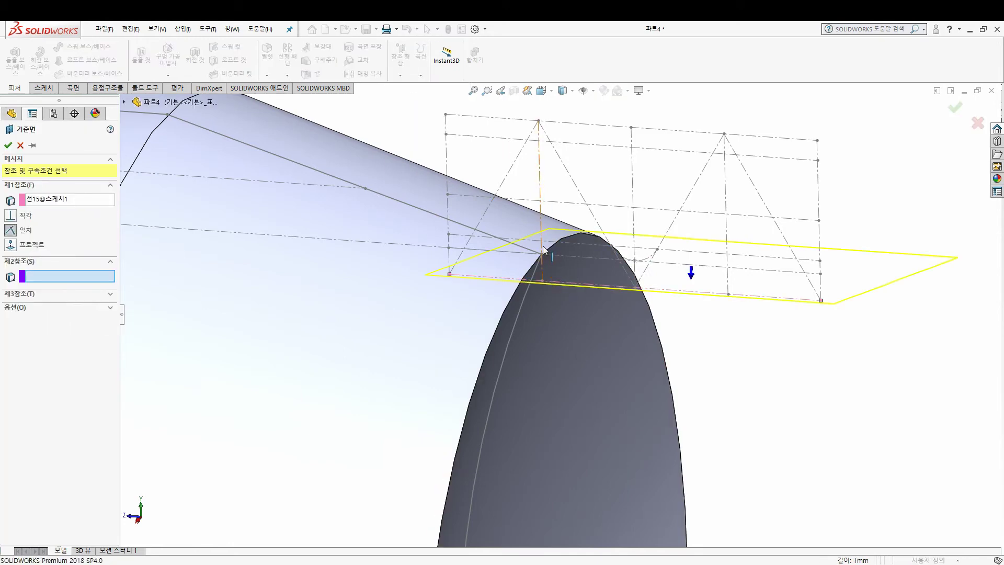
{"action": "left_click", "coordinate": [541, 282]}
{"action": "mouse_move", "coordinate": [542, 280]}
{"action": "middle_mouse_down"}
{"action": "mouse_move", "coordinate": [594, 252]}
{"action": "mouse_move", "coordinate": [447, 246]}
{"action": "middle_mouse_up"}
{"action": "left_click", "coordinate": [9, 146]}
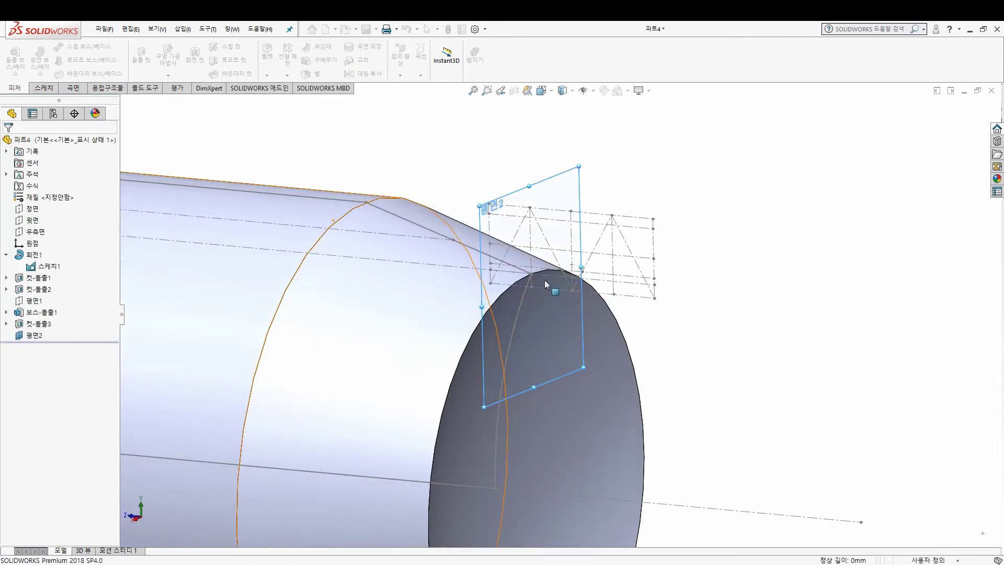
{"action": "scroll", "coordinate": [544, 281], "scroll_direction": "up", "scroll_amount": 3}
{"action": "scroll", "coordinate": [564, 266], "scroll_direction": "down", "scroll_amount": 4}
Step: Sketch a circle on 평면2 and snap its centre to the screw end-face centre
{"action": "left_click", "coordinate": [564, 266]}
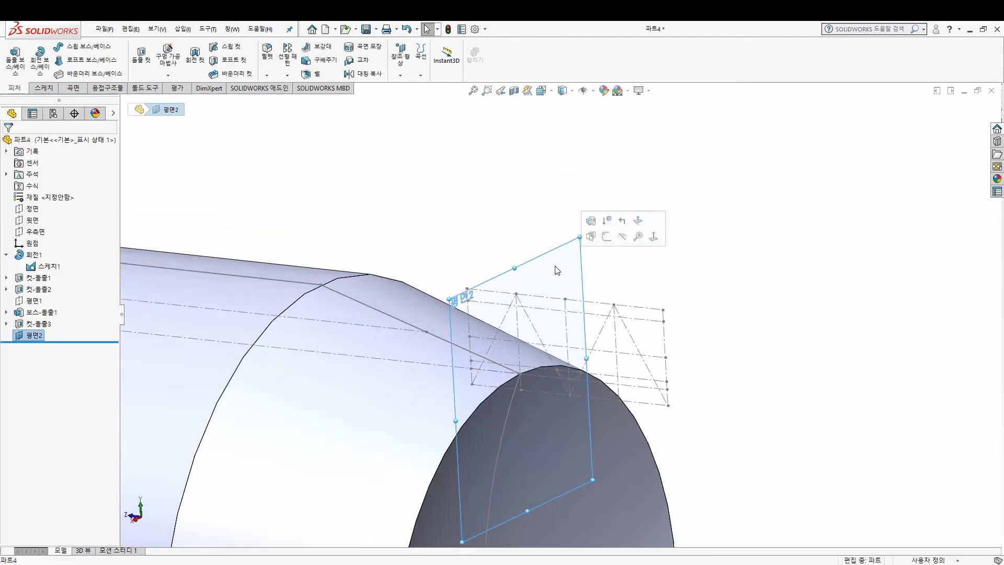
{"action": "left_click", "coordinate": [35, 88]}
{"action": "left_click", "coordinate": [14, 54]}
{"action": "left_click", "coordinate": [84, 46]}
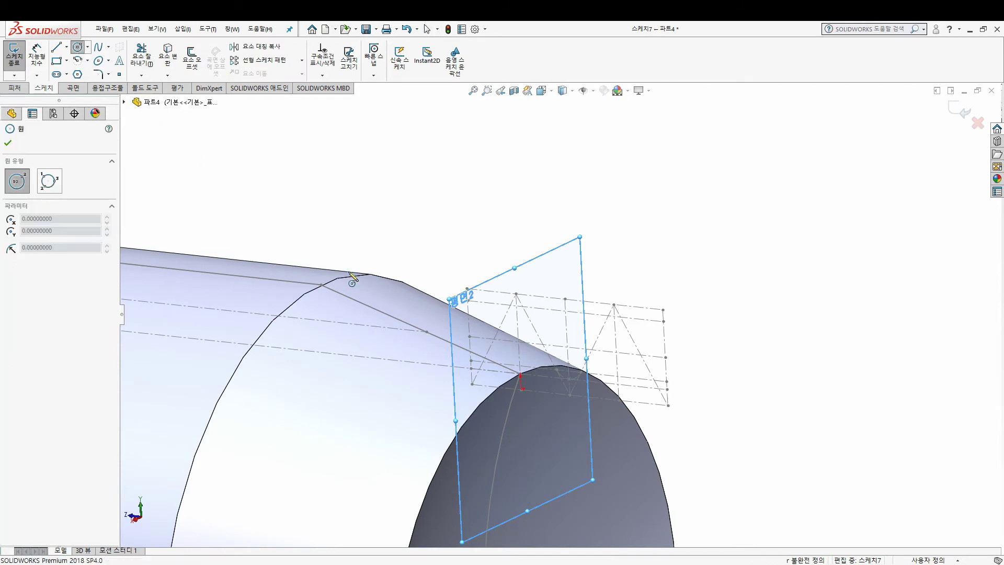
{"action": "scroll", "coordinate": [568, 379], "scroll_direction": "up", "scroll_amount": 3}
{"action": "scroll", "coordinate": [568, 379], "scroll_direction": "down", "scroll_amount": 1}
{"action": "scroll", "coordinate": [569, 379], "scroll_direction": "down", "scroll_amount": 2}
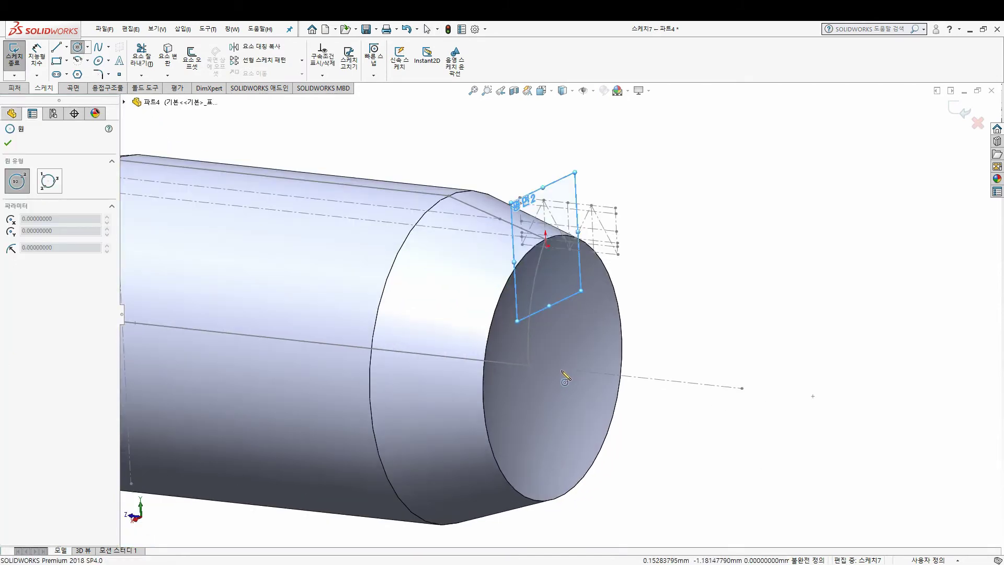
{"action": "left_click", "coordinate": [561, 370]}
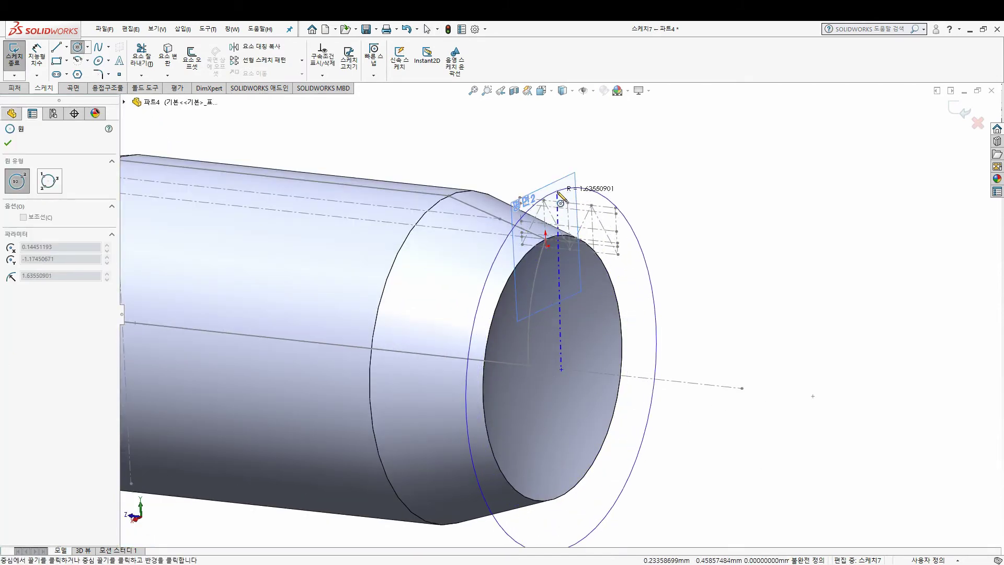
{"action": "left_click", "coordinate": [560, 201]}
{"action": "key", "text": "Escape"}
{"action": "left_click", "coordinate": [560, 369]}
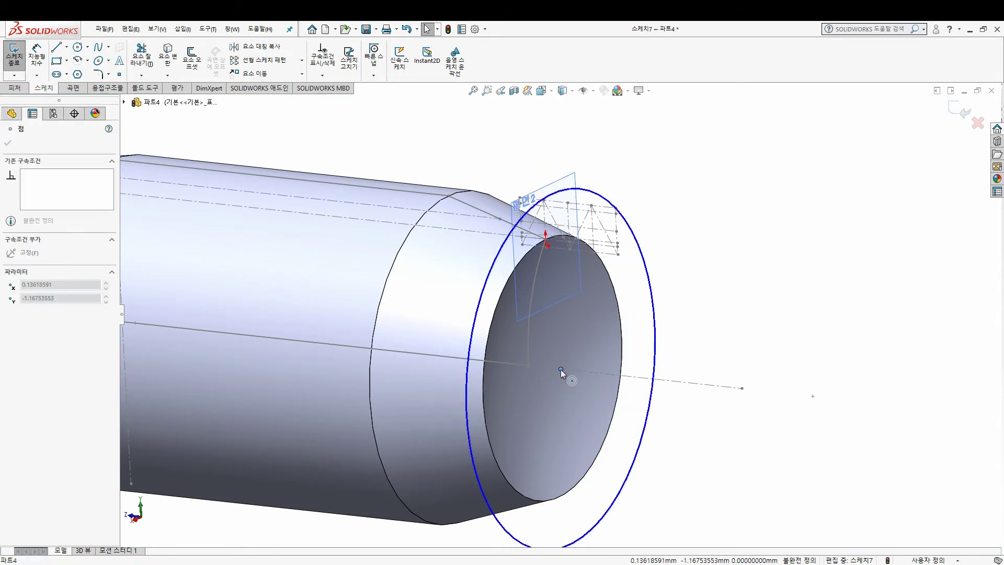
{"action": "left_click_drag", "start_coordinate": [560, 369], "coordinate": [540, 365]}
{"action": "key", "text": "Escape"}
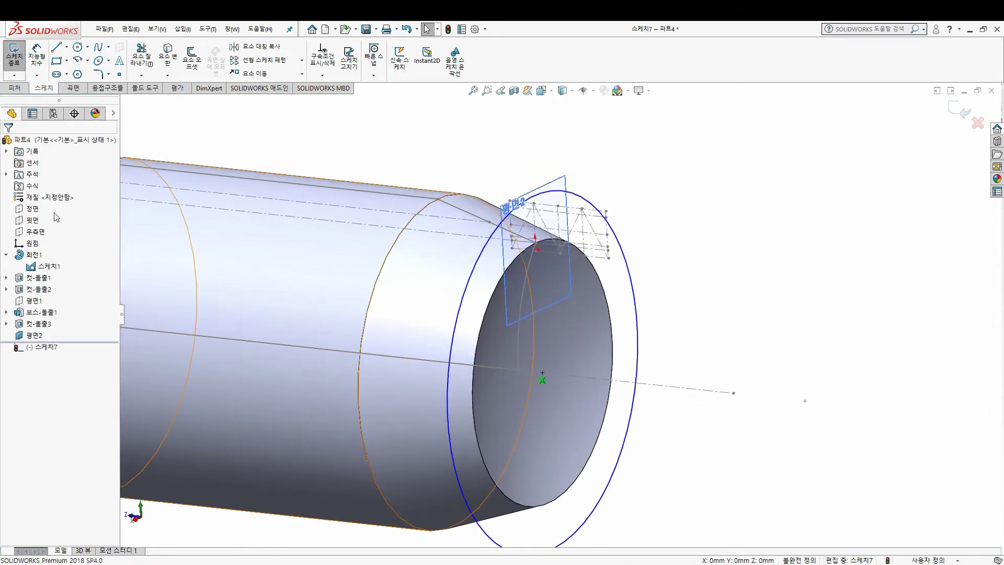
Step: Dimension the circle's diameter as an equation equal to 스케치1's diameter dimension
{"action": "left_click", "coordinate": [631, 267]}
{"action": "left_click", "coordinate": [633, 327]}
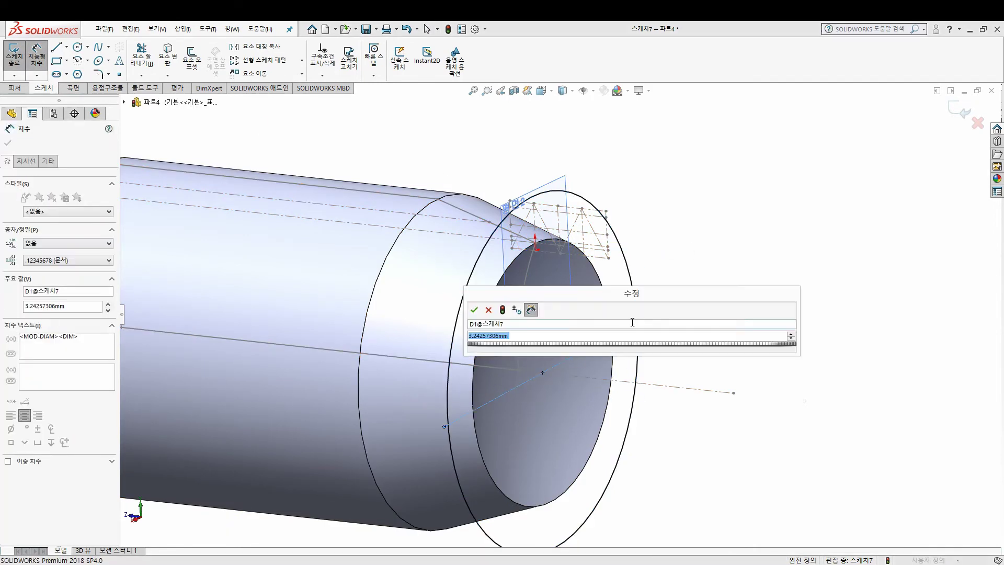
{"action": "left_click", "coordinate": [128, 104]}
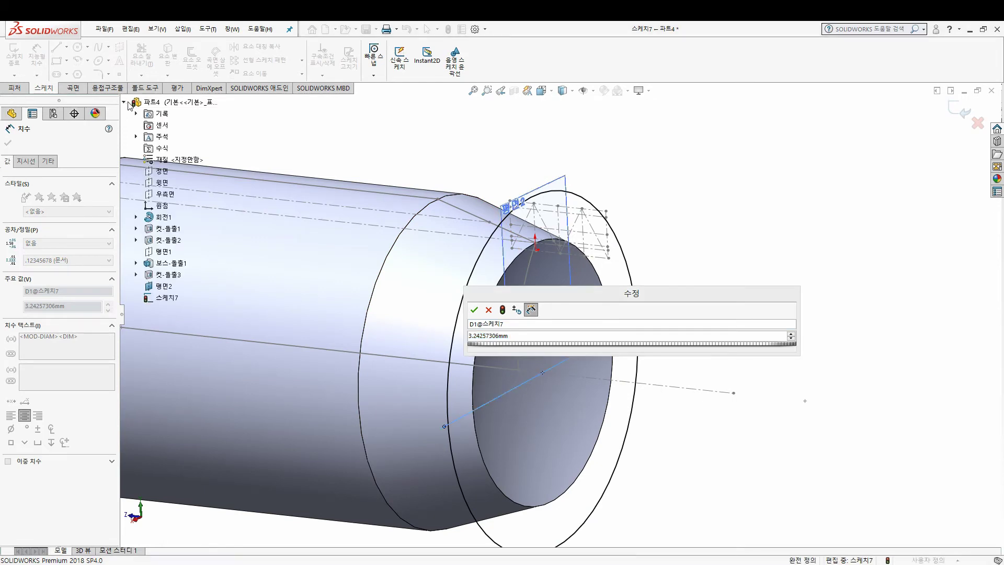
{"action": "left_click", "coordinate": [136, 217]}
{"action": "left_click", "coordinate": [178, 228]}
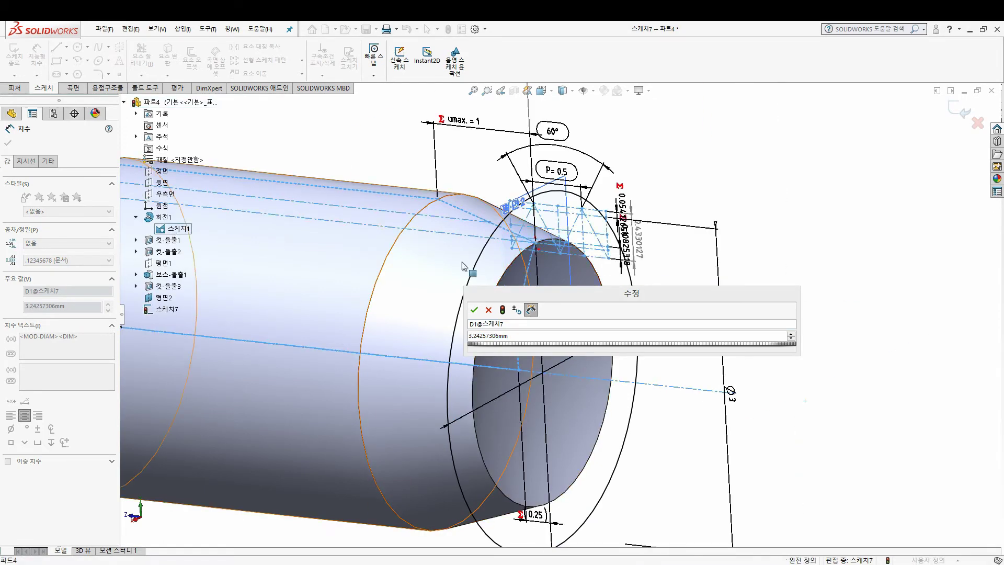
{"action": "left_click_drag", "start_coordinate": [600, 299], "coordinate": [412, 276]}
{"action": "type", "text": "=\"d@스케치1"}
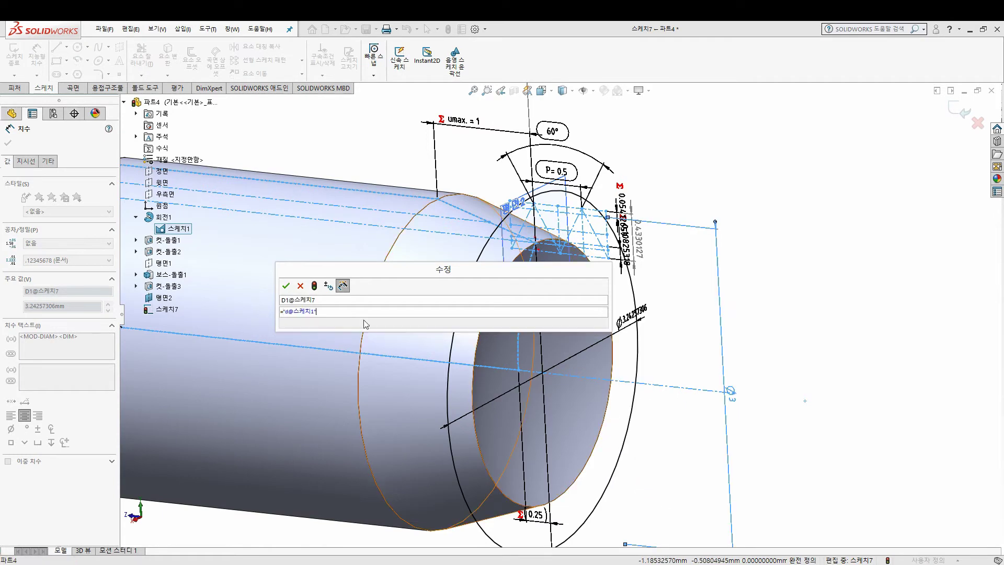
{"action": "left_click", "coordinate": [285, 285]}
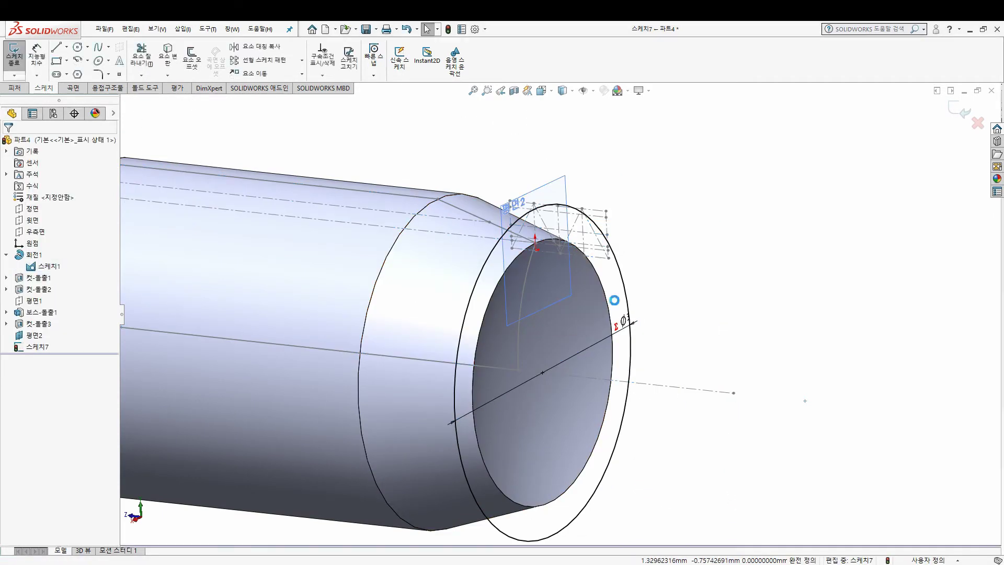
{"action": "scroll", "coordinate": [465, 256], "scroll_direction": "down", "scroll_amount": 2}
{"action": "middle_click_drag", "start_coordinate": [539, 303], "coordinate": [470, 251]}
Step: Start a Helix/Spiral on the end circle, untapered, 4.75 mm height and 0° start angle
{"action": "left_click", "coordinate": [15, 88]}
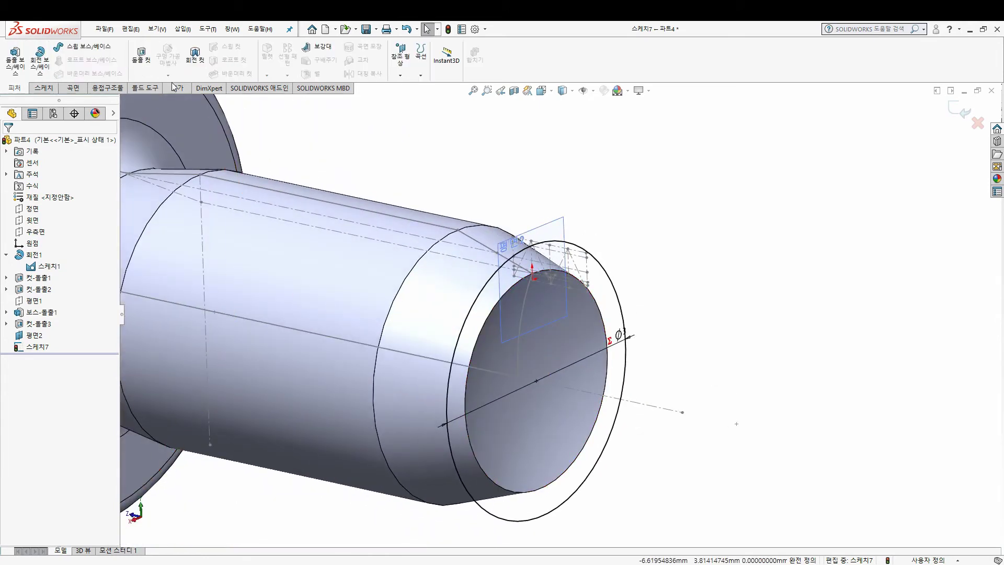
{"action": "left_click", "coordinate": [420, 75]}
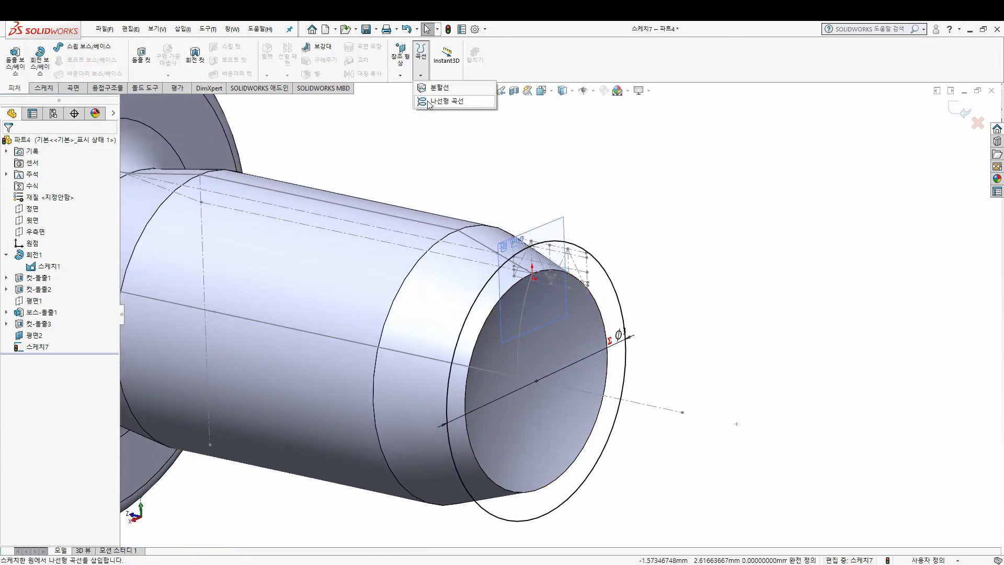
{"action": "left_click", "coordinate": [439, 99]}
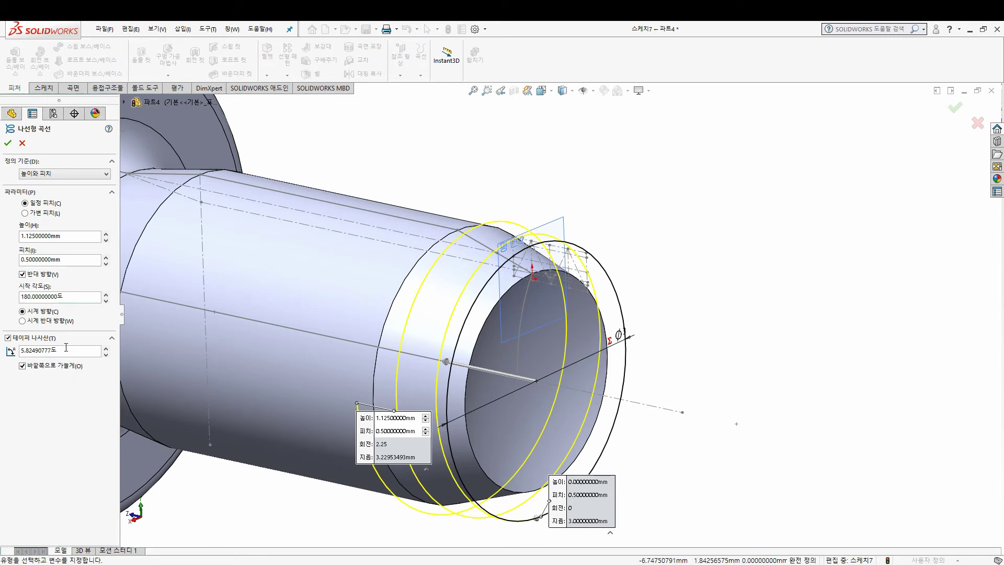
{"action": "left_click", "coordinate": [16, 339]}
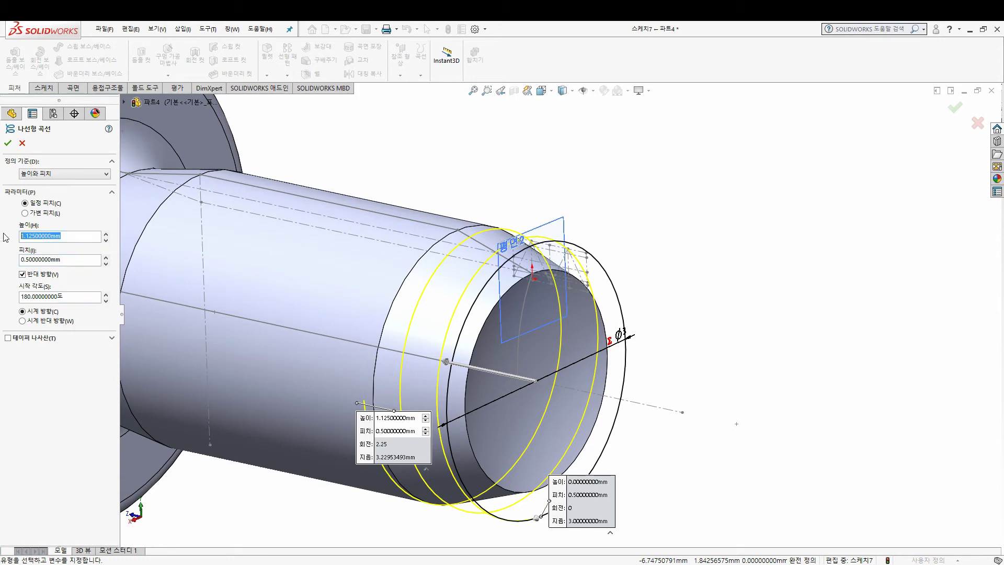
{"action": "type", "text": "4.5"}
{"action": "key", "text": "Return"}
{"action": "middle_click_drag", "start_coordinate": [491, 320], "coordinate": [284, 365]}
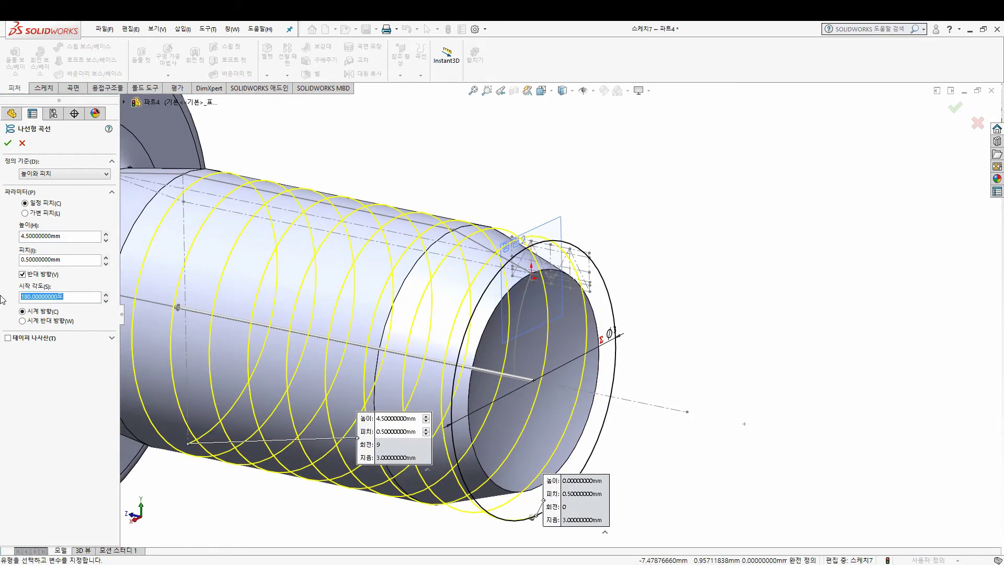
{"action": "key", "text": "Return"}
Step: Check the preview and create helix 나선형 곡선1 with 0.5 mm pitch
{"action": "mouse_move", "coordinate": [512, 334]}
{"action": "middle_mouse_down"}
{"action": "mouse_move", "coordinate": [560, 345]}
{"action": "mouse_move", "coordinate": [428, 231]}
{"action": "middle_mouse_up"}
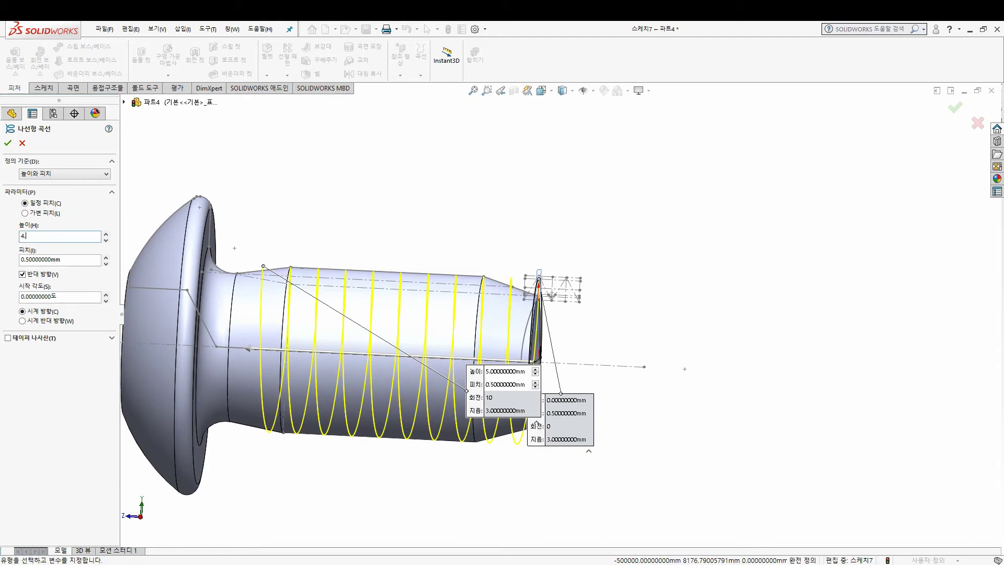
{"action": "middle_click_drag", "start_coordinate": [337, 359], "coordinate": [507, 320]}
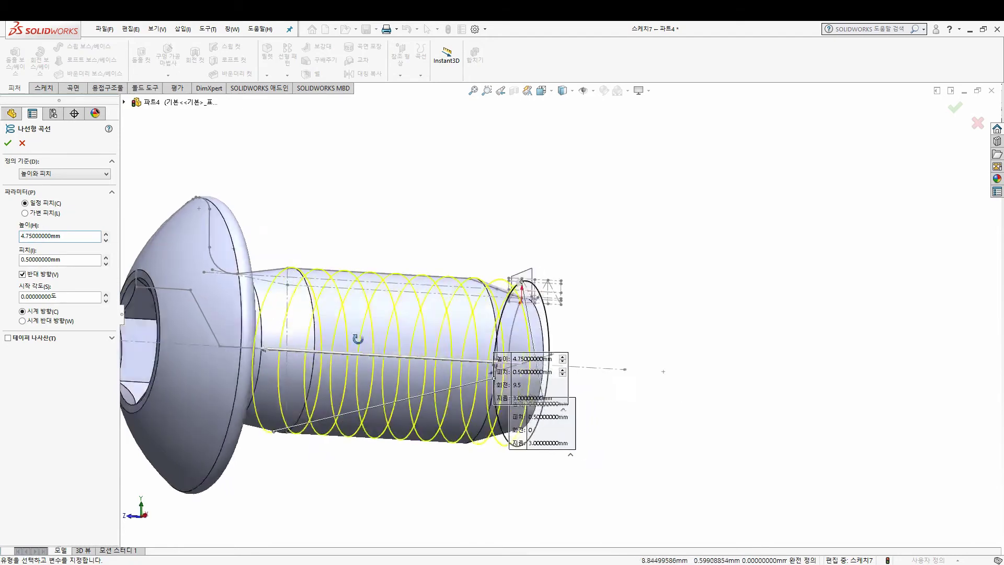
{"action": "scroll", "coordinate": [506, 320], "scroll_direction": "down", "scroll_amount": 2}
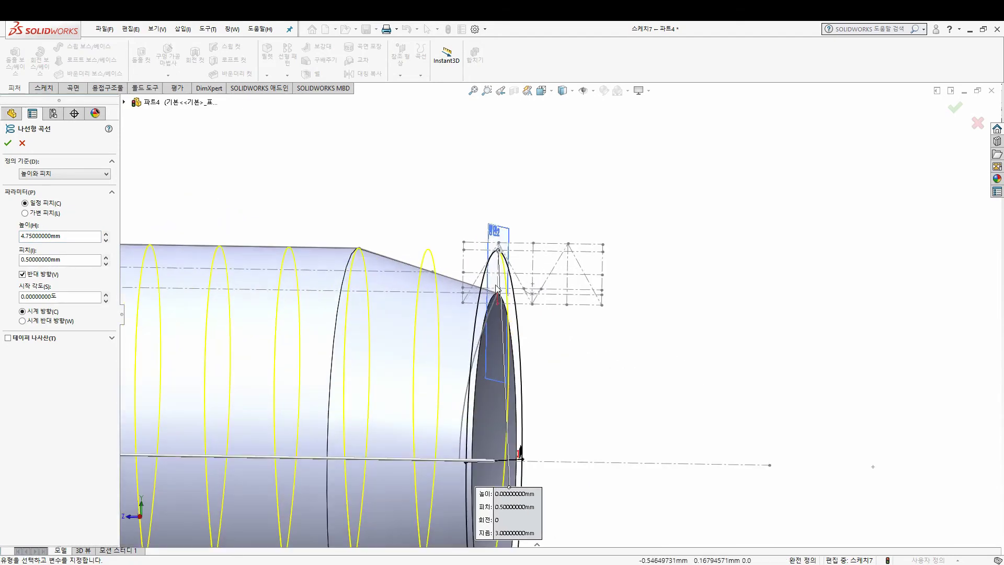
{"action": "scroll", "coordinate": [497, 308], "scroll_direction": "down", "scroll_amount": 2}
{"action": "scroll", "coordinate": [489, 293], "scroll_direction": "down", "scroll_amount": 2}
{"action": "scroll", "coordinate": [485, 282], "scroll_direction": "down", "scroll_amount": 2}
{"action": "scroll", "coordinate": [485, 281], "scroll_direction": "up", "scroll_amount": 5}
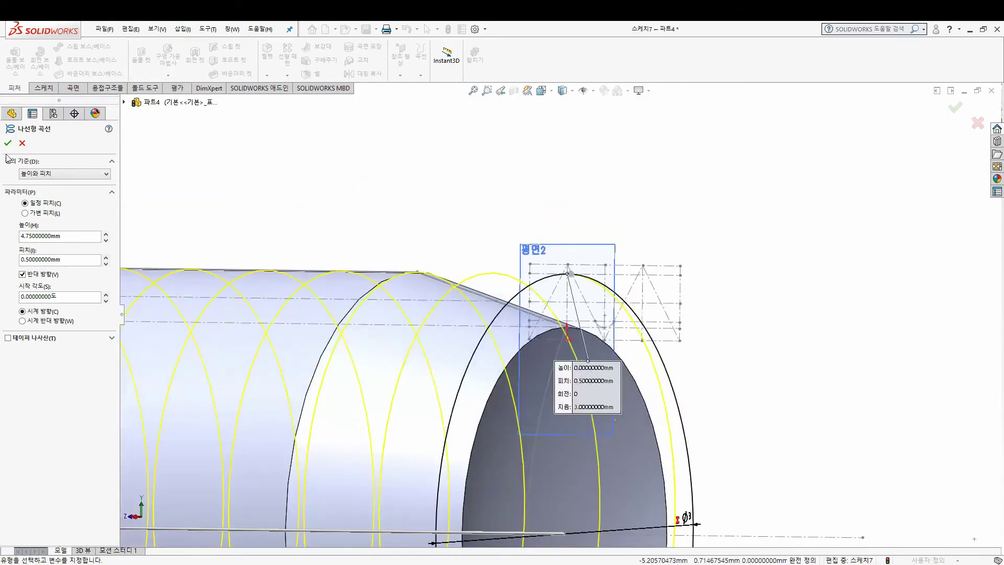
{"action": "key", "text": "Return"}
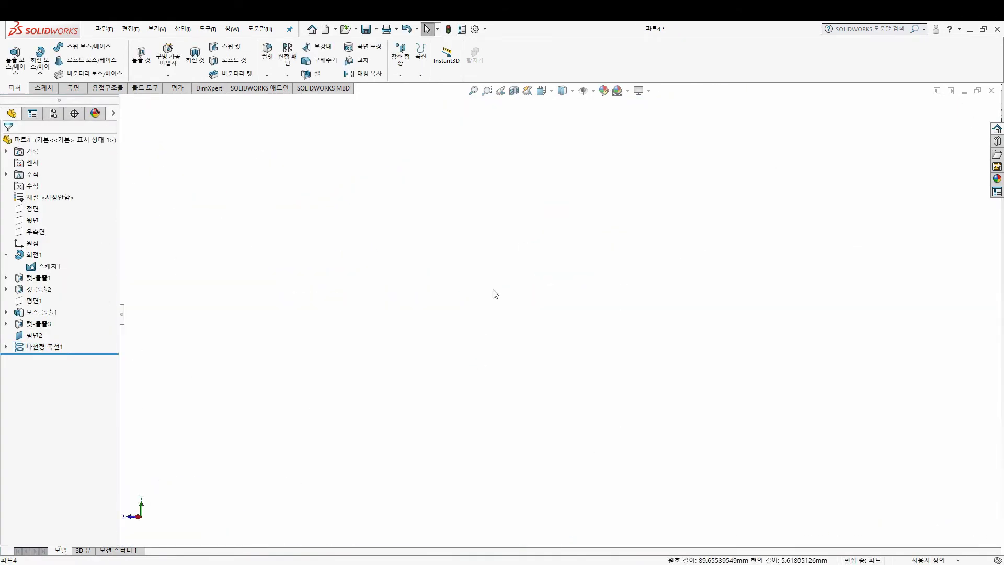
Step: View the bolt from the right side and zoom to inspect the helix
{"action": "key", "text": "ctrl+4"}
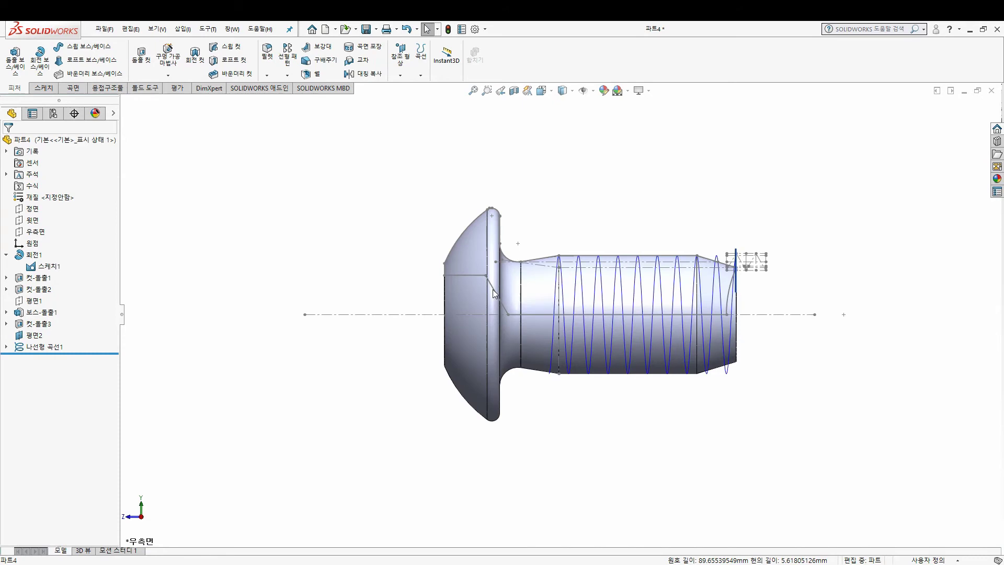
{"action": "scroll", "coordinate": [493, 370], "scroll_direction": "down", "scroll_amount": 5}
{"action": "scroll", "coordinate": [531, 224], "scroll_direction": "up", "scroll_amount": 3}
{"action": "scroll", "coordinate": [497, 186], "scroll_direction": "down", "scroll_amount": 4}
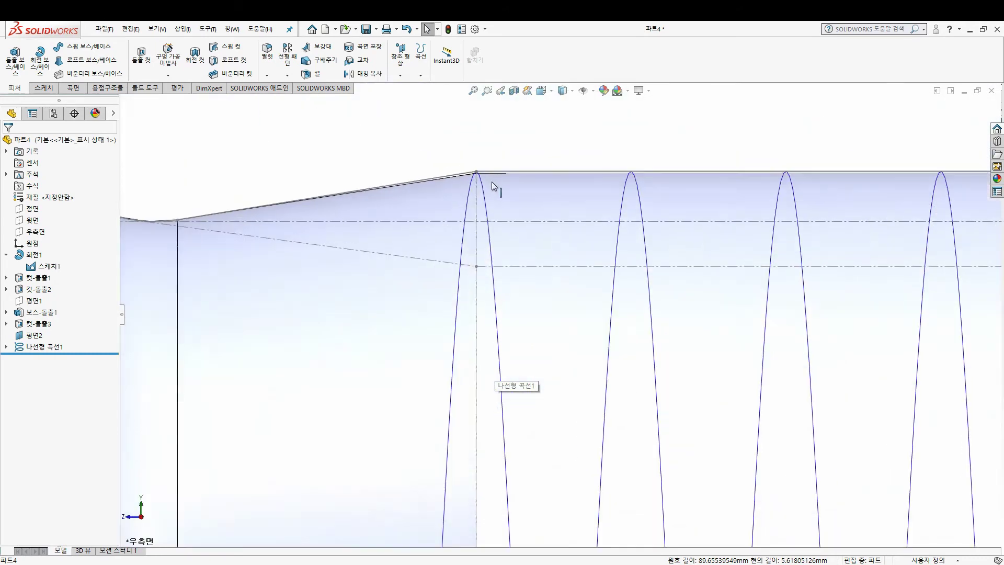
{"action": "scroll", "coordinate": [491, 214], "scroll_direction": "down", "scroll_amount": 4}
{"action": "scroll", "coordinate": [491, 213], "scroll_direction": "up", "scroll_amount": 2}
{"action": "scroll", "coordinate": [795, 347], "scroll_direction": "up", "scroll_amount": 2}
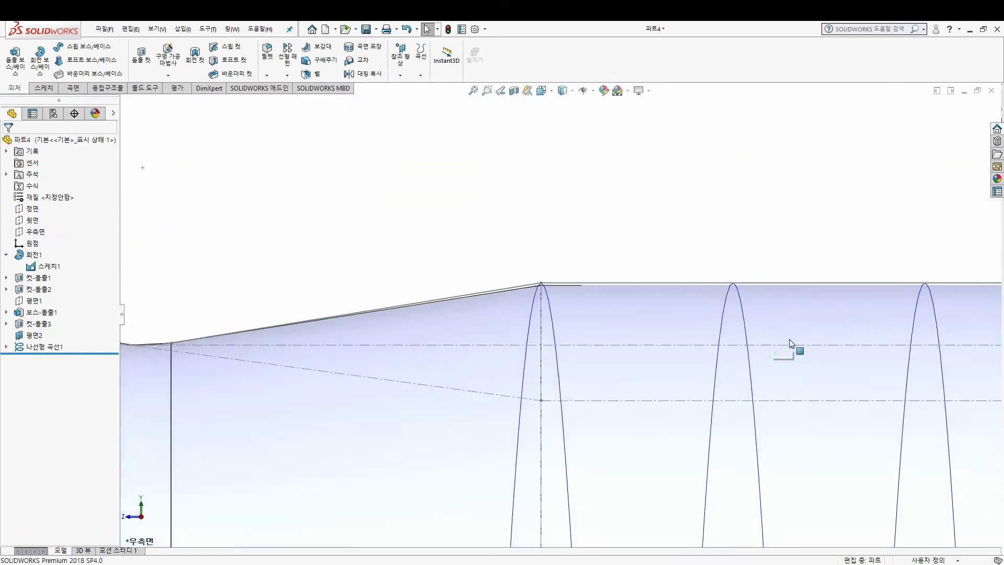
{"action": "scroll", "coordinate": [804, 372], "scroll_direction": "up", "scroll_amount": 3}
{"action": "scroll", "coordinate": [758, 366], "scroll_direction": "up", "scroll_amount": 1}
{"action": "scroll", "coordinate": [638, 285], "scroll_direction": "down", "scroll_amount": 5}
{"action": "scroll", "coordinate": [645, 291], "scroll_direction": "down", "scroll_amount": 3}
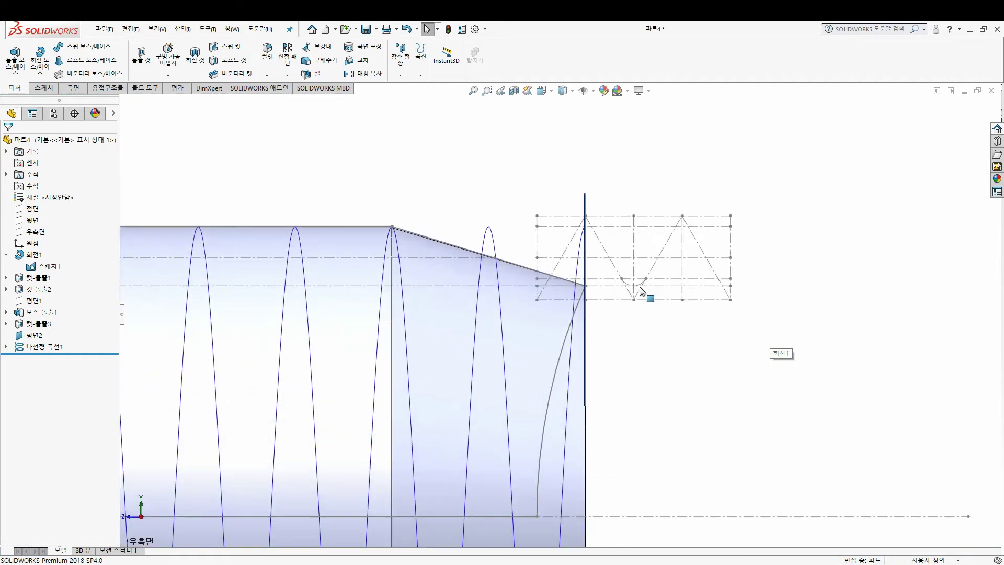
{"action": "scroll", "coordinate": [593, 303], "scroll_direction": "up", "scroll_amount": 3}
{"action": "scroll", "coordinate": [593, 303], "scroll_direction": "down", "scroll_amount": 3}
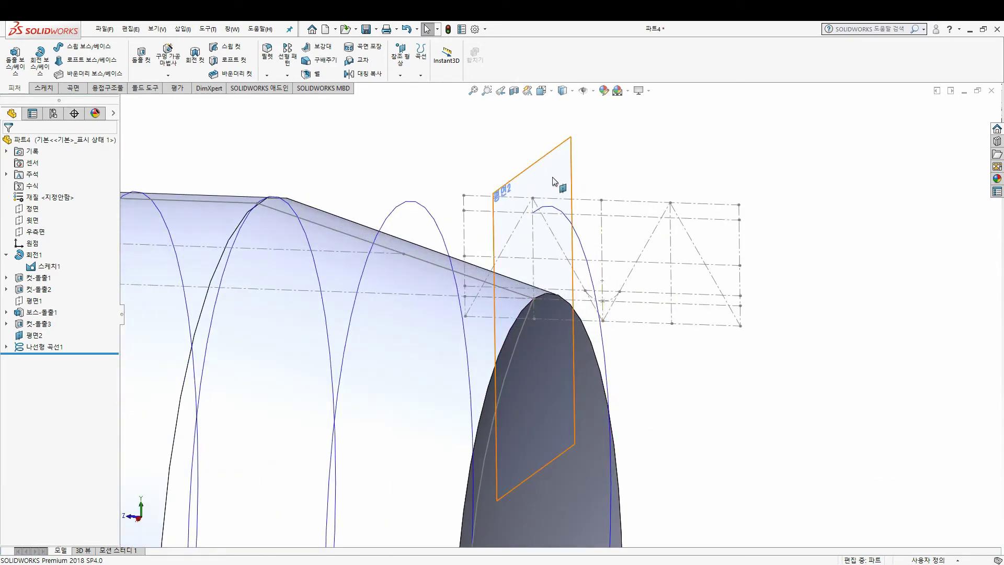
Step: Create reference plane 평면3 through two lines of 스케치1's thread profile
{"action": "left_click", "coordinate": [602, 268]}
{"action": "left_click", "coordinate": [404, 73]}
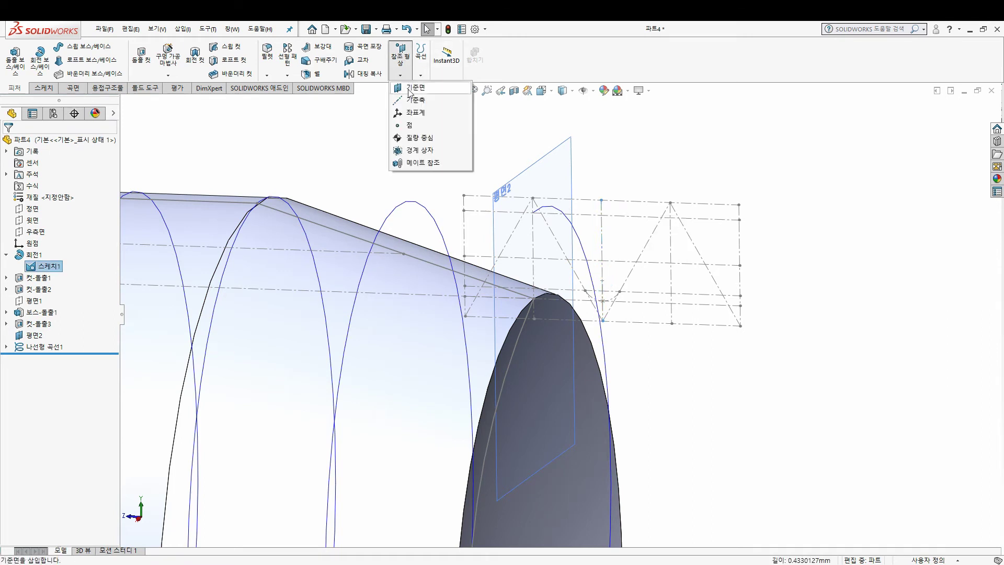
{"action": "left_click", "coordinate": [617, 263]}
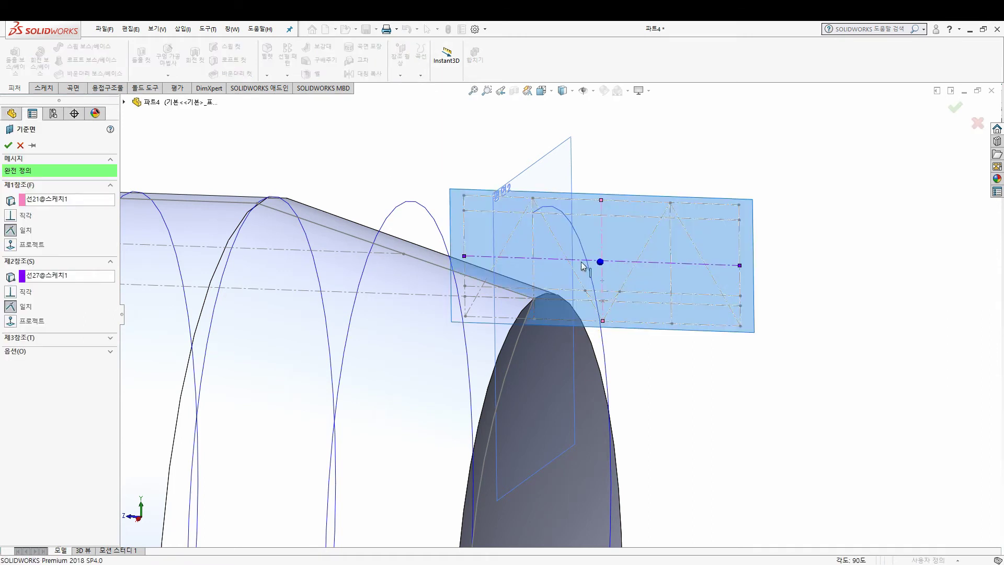
{"action": "left_click", "coordinate": [13, 148]}
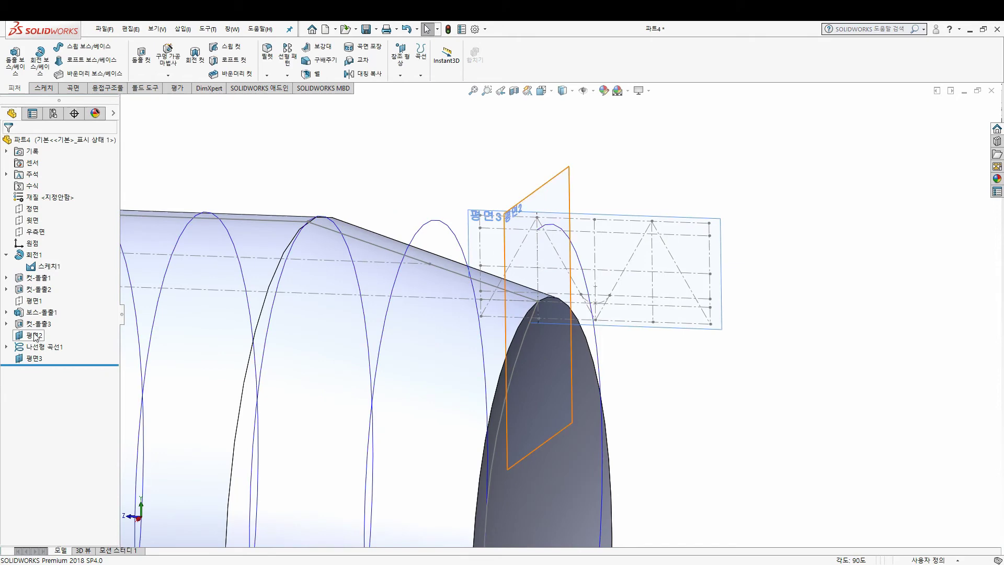
Step: Start a new sketch on 평면3 and view it face-on
{"action": "left_click", "coordinate": [35, 336]}
{"action": "scroll", "coordinate": [705, 241], "scroll_direction": "down", "scroll_amount": 3}
{"action": "left_click", "coordinate": [704, 262]}
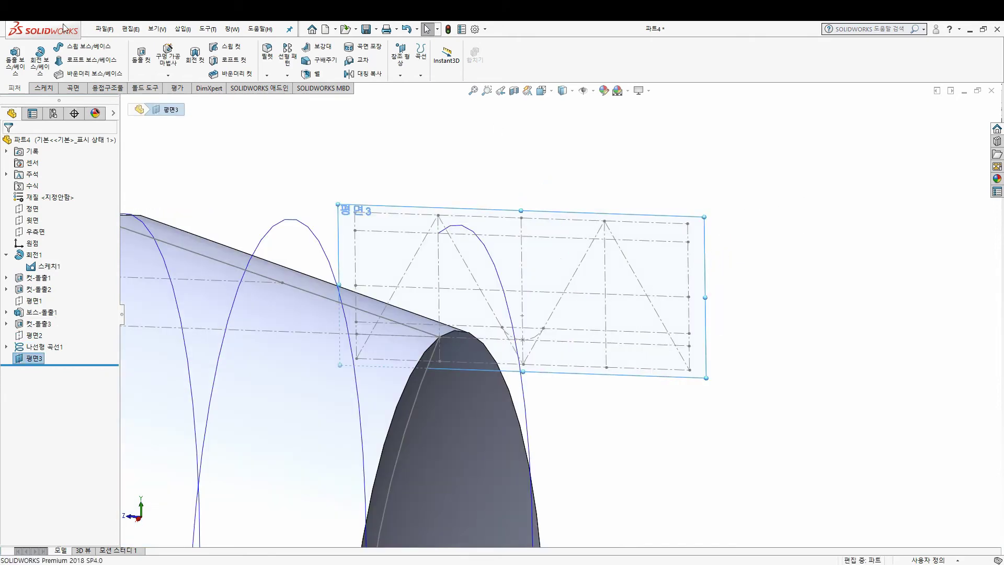
{"action": "left_click", "coordinate": [44, 88]}
{"action": "left_click", "coordinate": [14, 53]}
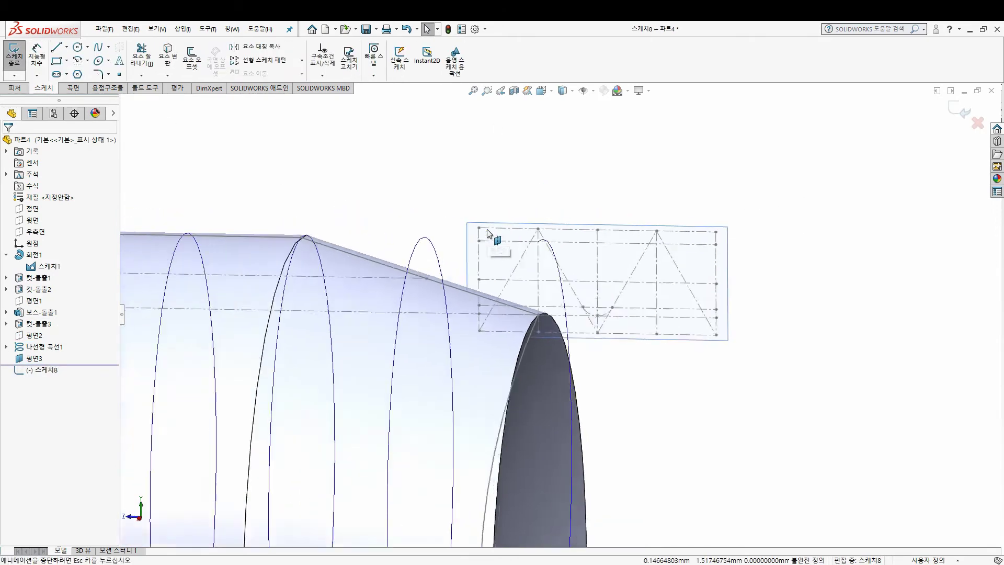
{"action": "scroll", "coordinate": [712, 257], "scroll_direction": "down", "scroll_amount": 2}
{"action": "scroll", "coordinate": [601, 248], "scroll_direction": "down", "scroll_amount": 3}
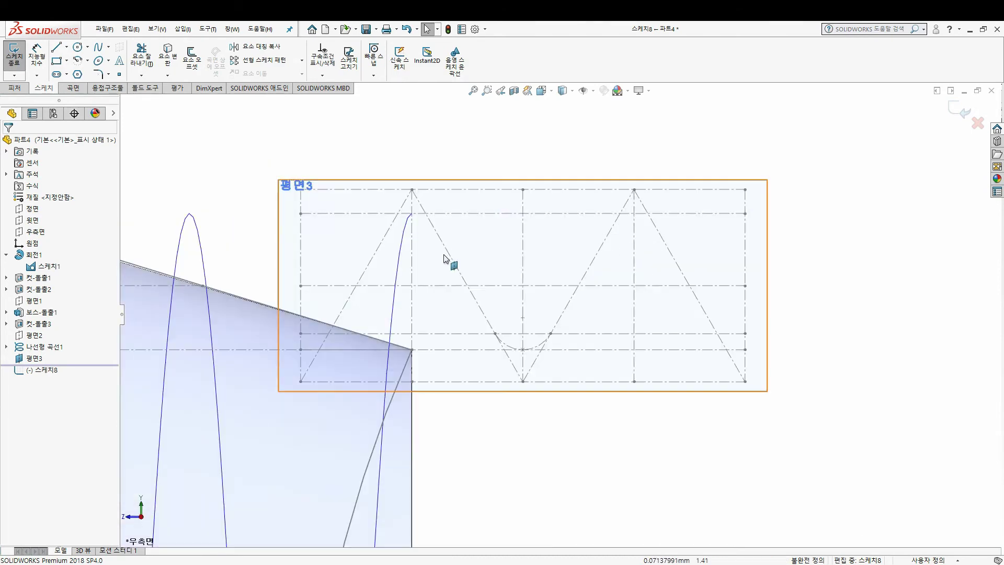
Step: Select the profile's diagonals, top line and lower horizontal construction line
{"action": "left_click", "coordinate": [435, 209]}
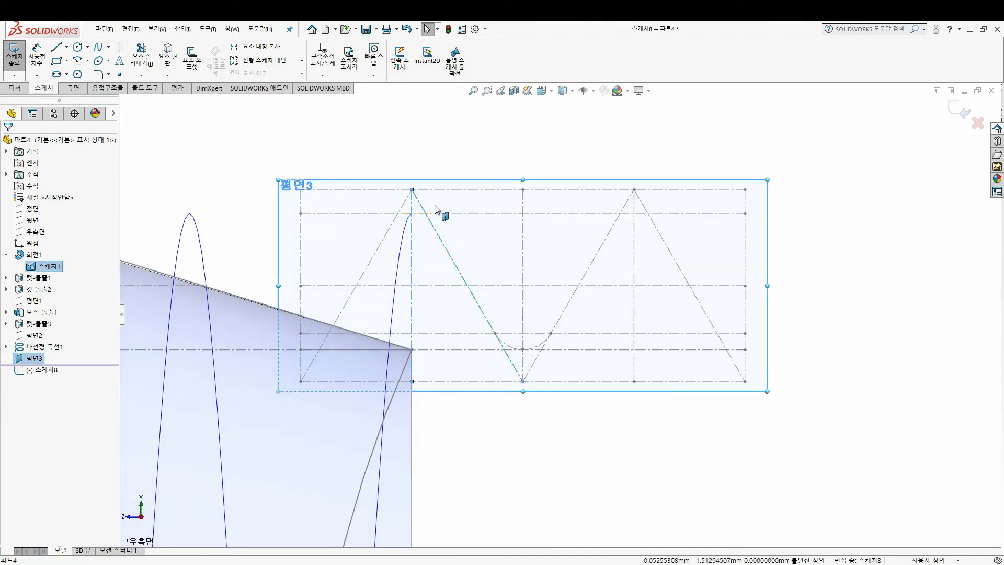
{"action": "left_click", "coordinate": [437, 195], "text": "ctrl"}
{"action": "left_click", "coordinate": [617, 223], "text": "ctrl"}
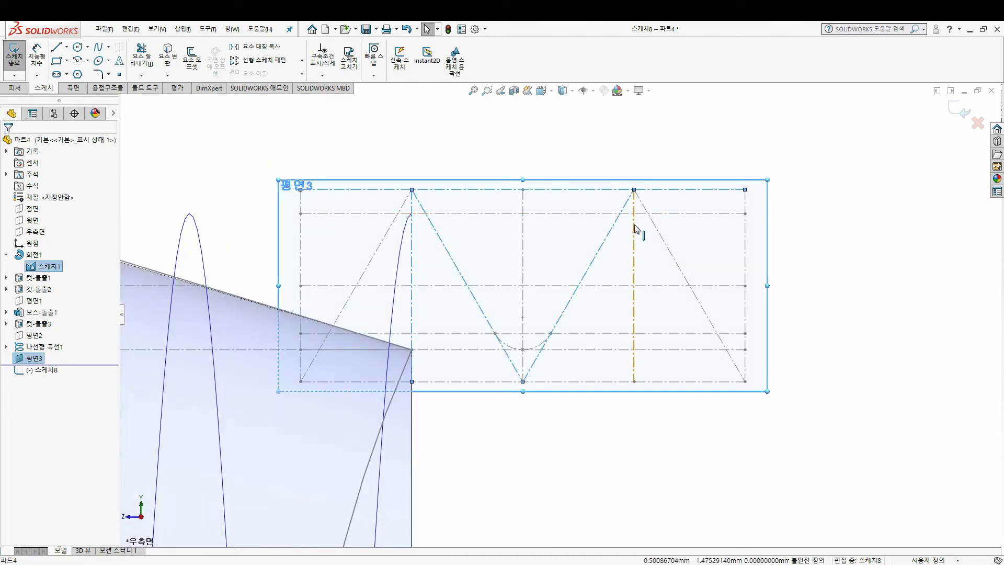
{"action": "left_click", "coordinate": [614, 219], "text": "ctrl"}
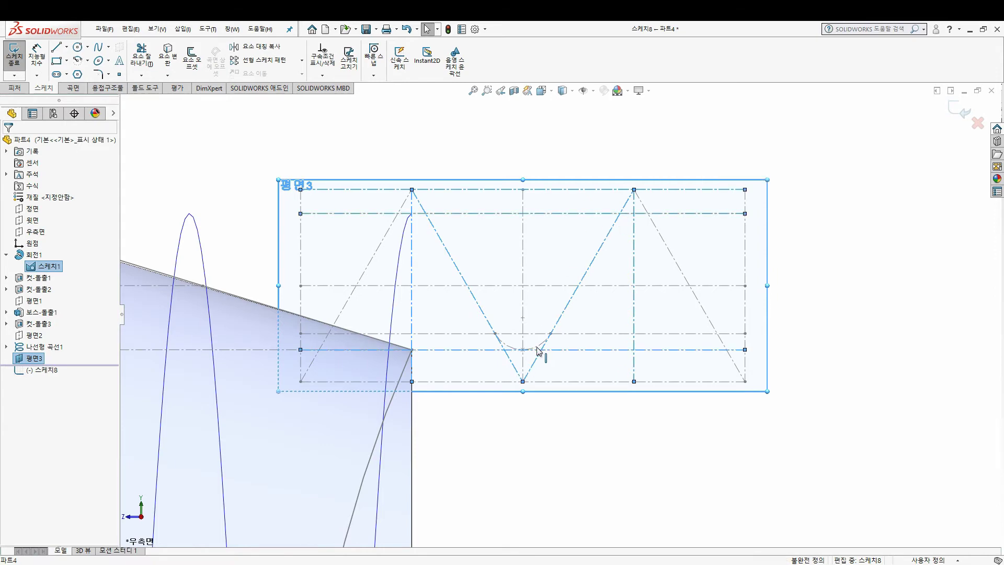
{"action": "scroll", "coordinate": [523, 327], "scroll_direction": "down", "scroll_amount": 2}
{"action": "scroll", "coordinate": [521, 325], "scroll_direction": "down", "scroll_amount": 2}
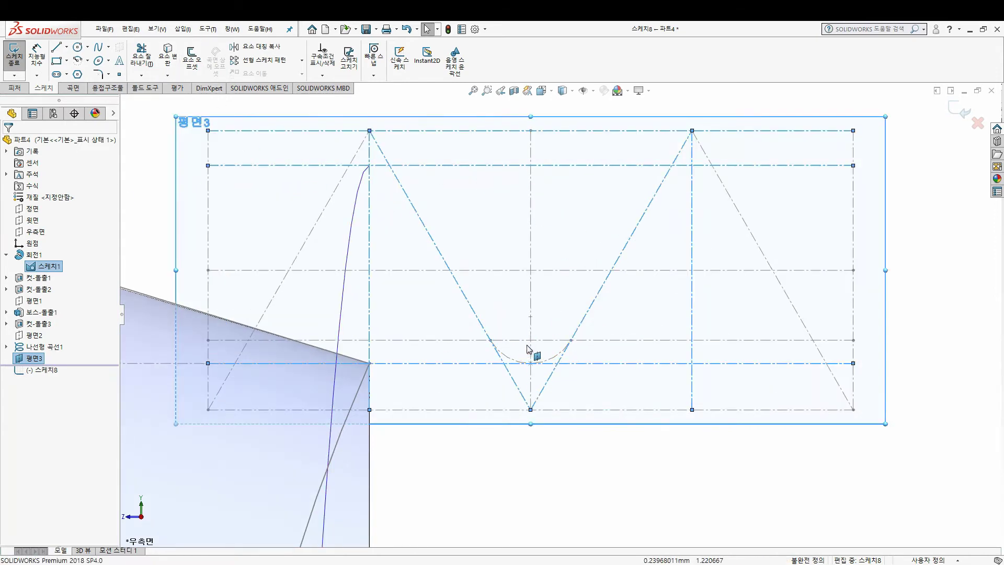
{"action": "scroll", "coordinate": [528, 349], "scroll_direction": "down", "scroll_amount": 4}
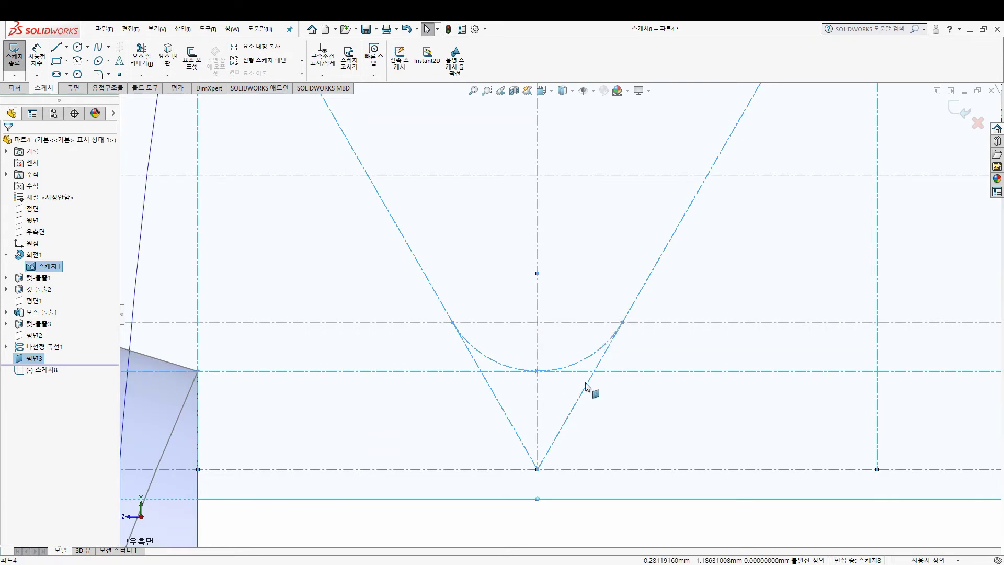
Step: Trim away the extra horizontal lines, leaving a closed V-shaped tooth profile
{"action": "scroll", "coordinate": [559, 319], "scroll_direction": "up", "scroll_amount": 4}
{"action": "left_click", "coordinate": [141, 55]}
{"action": "left_click", "coordinate": [492, 342]}
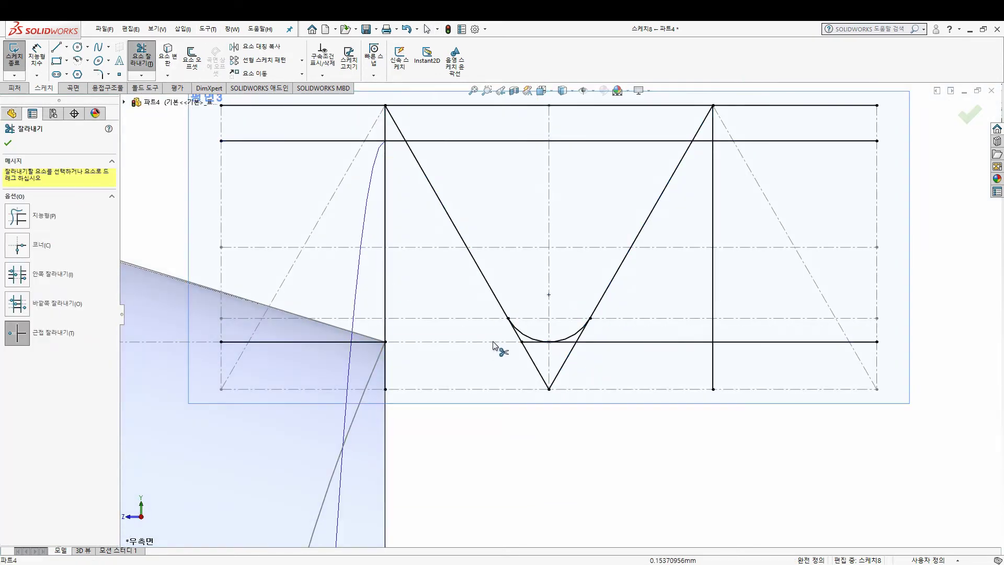
{"action": "left_click", "coordinate": [595, 343]}
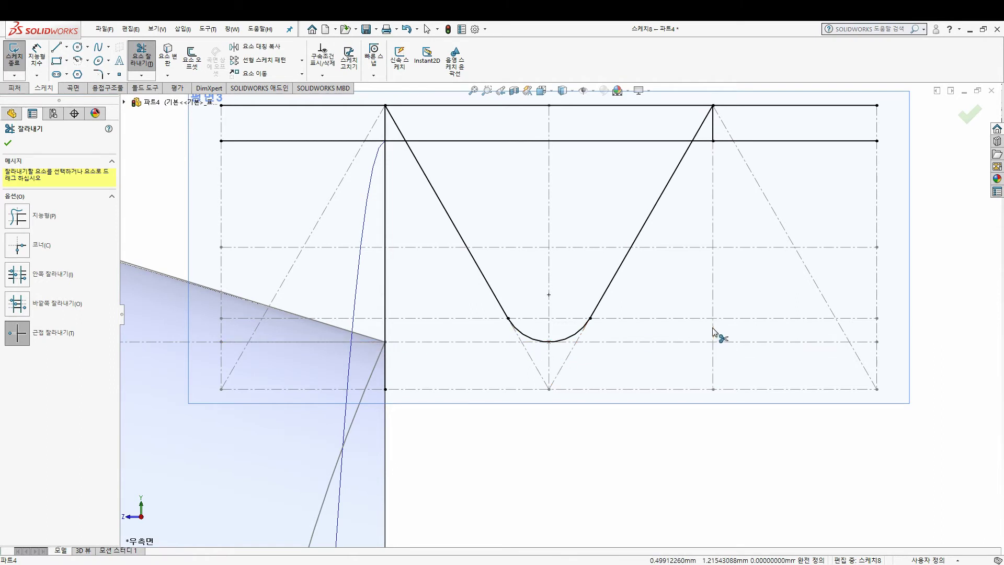
{"action": "scroll", "coordinate": [713, 330], "scroll_direction": "up", "scroll_amount": 1}
{"action": "scroll", "coordinate": [662, 206], "scroll_direction": "down", "scroll_amount": 1}
{"action": "left_click", "coordinate": [338, 140]}
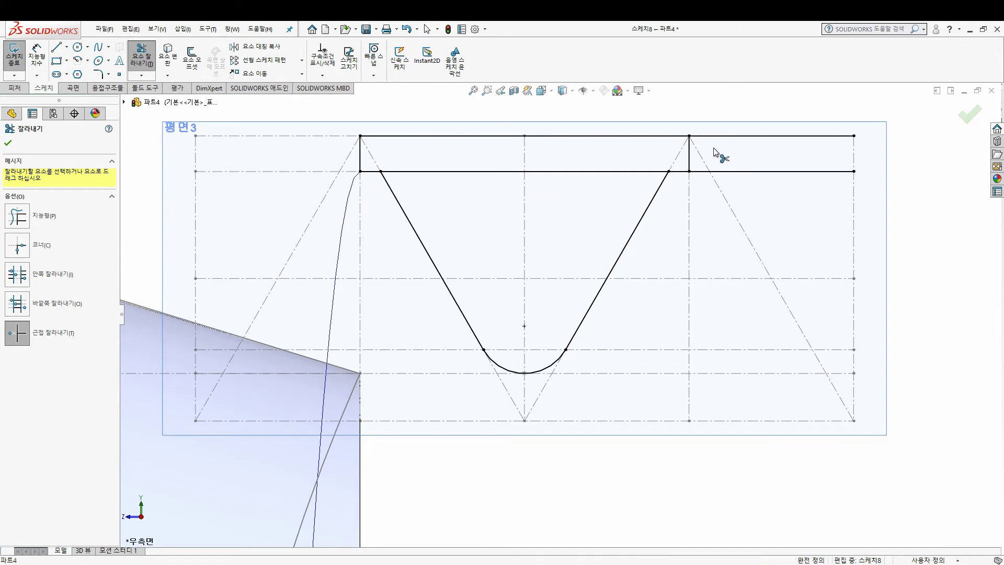
{"action": "scroll", "coordinate": [544, 213], "scroll_direction": "up", "scroll_amount": 2}
{"action": "key", "text": "Escape"}
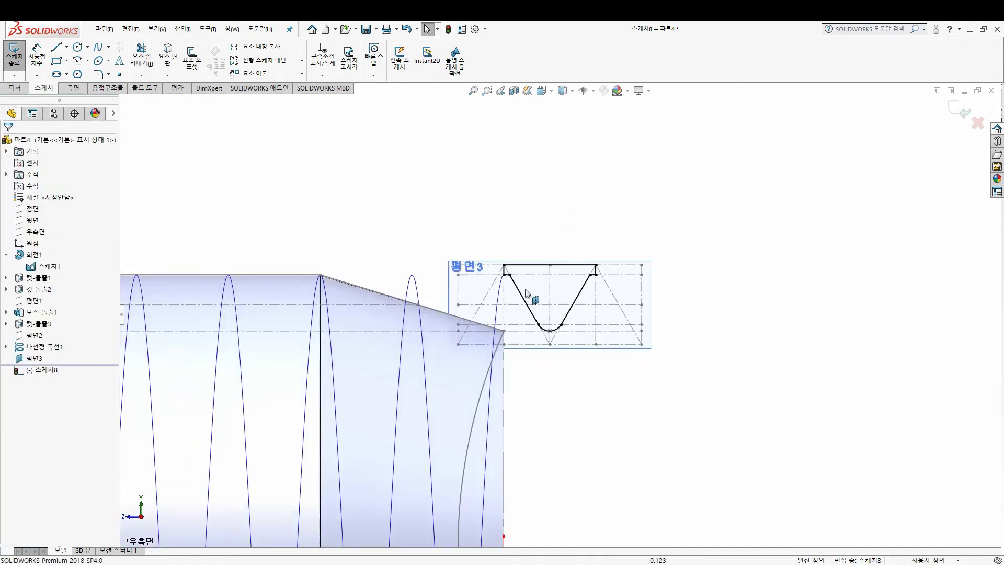
Step: Switch to isometric view and hide 스케치1 from the model
{"action": "left_click", "coordinate": [65, 357]}
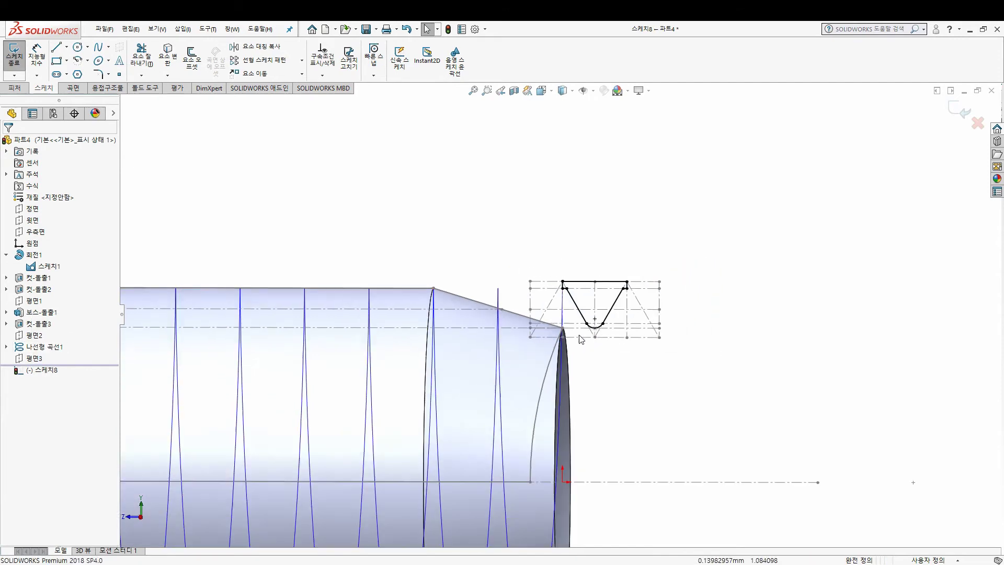
{"action": "key", "text": "ctrl+7"}
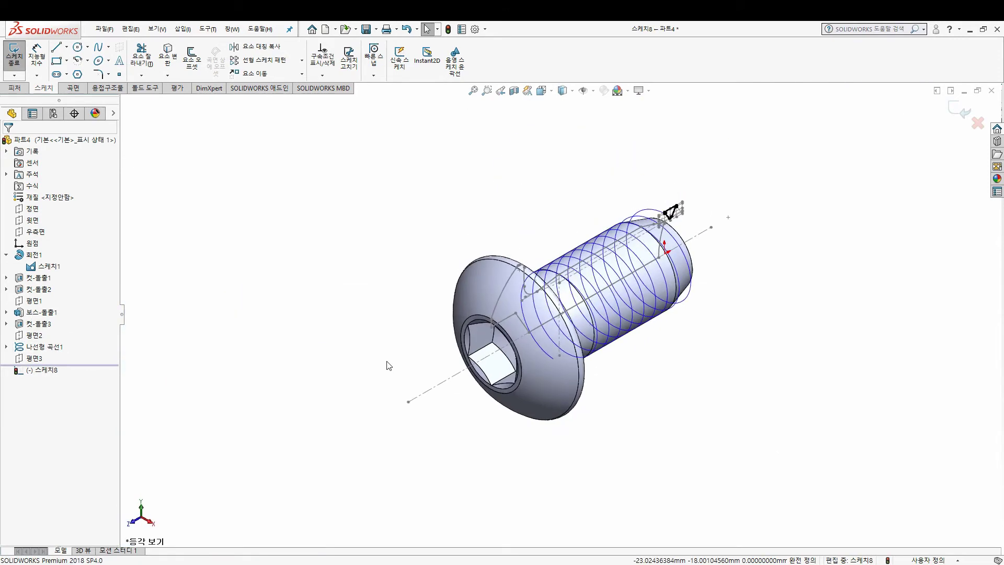
{"action": "scroll", "coordinate": [390, 366], "scroll_direction": "down", "scroll_amount": 3}
{"action": "left_click", "coordinate": [396, 284]}
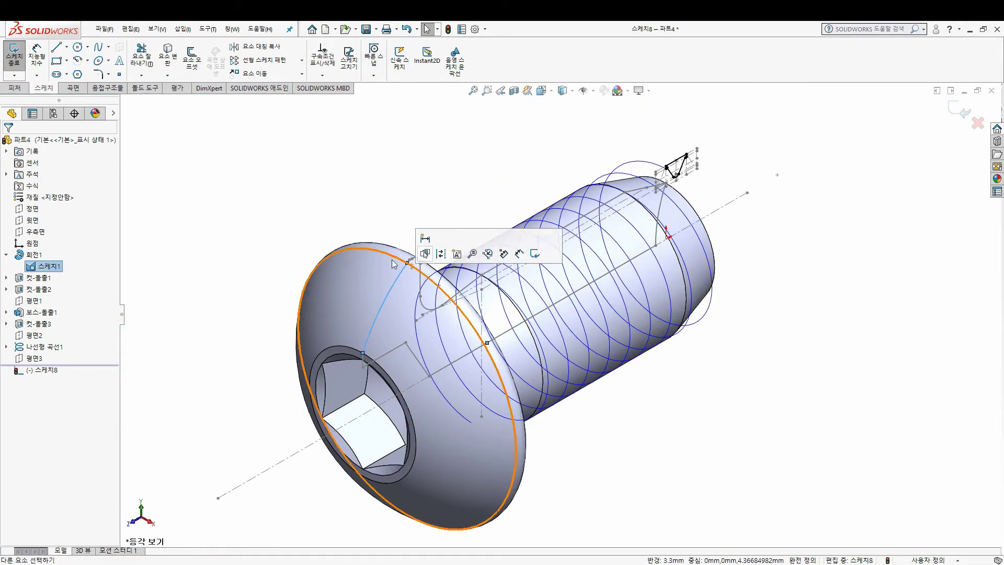
{"action": "left_click", "coordinate": [52, 266]}
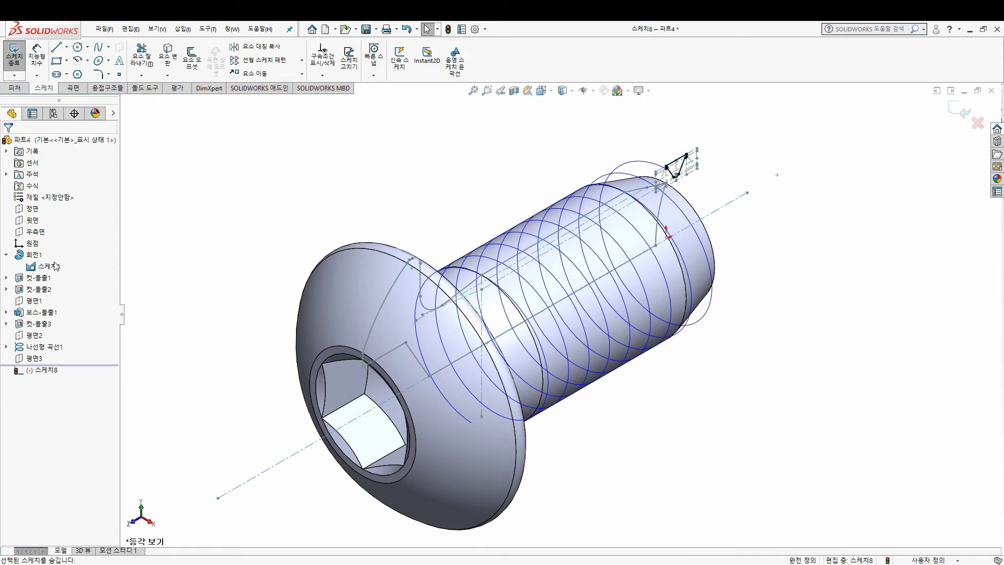
{"action": "left_click", "coordinate": [64, 243]}
{"action": "mouse_move", "coordinate": [471, 220]}
{"action": "middle_mouse_down"}
{"action": "mouse_move", "coordinate": [501, 211]}
{"action": "mouse_move", "coordinate": [516, 237]}
{"action": "middle_mouse_up"}
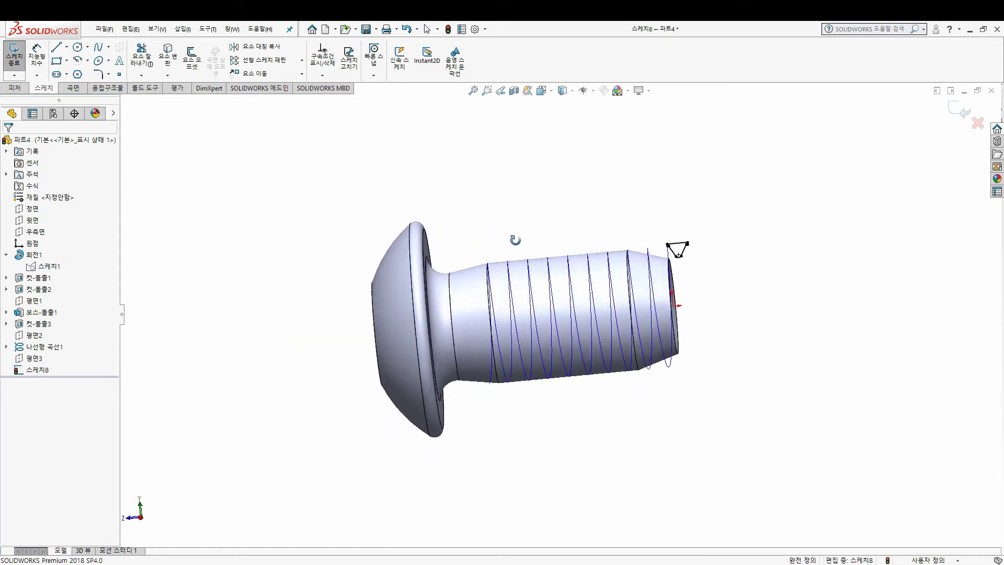
{"action": "scroll", "coordinate": [771, 298], "scroll_direction": "down", "scroll_amount": 5}
{"action": "scroll", "coordinate": [327, 109], "scroll_direction": "down", "scroll_amount": 2}
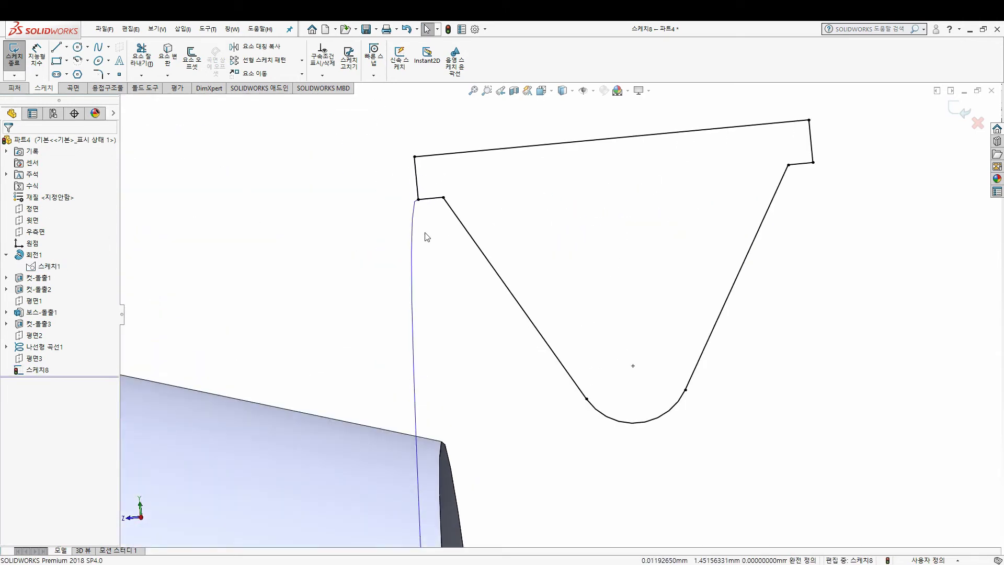
{"action": "scroll", "coordinate": [450, 293], "scroll_direction": "up", "scroll_amount": 5}
{"action": "scroll", "coordinate": [426, 343], "scroll_direction": "up", "scroll_amount": 3}
{"action": "scroll", "coordinate": [421, 331], "scroll_direction": "up", "scroll_amount": 1}
{"action": "left_click", "coordinate": [421, 331]}
{"action": "left_click", "coordinate": [15, 88]}
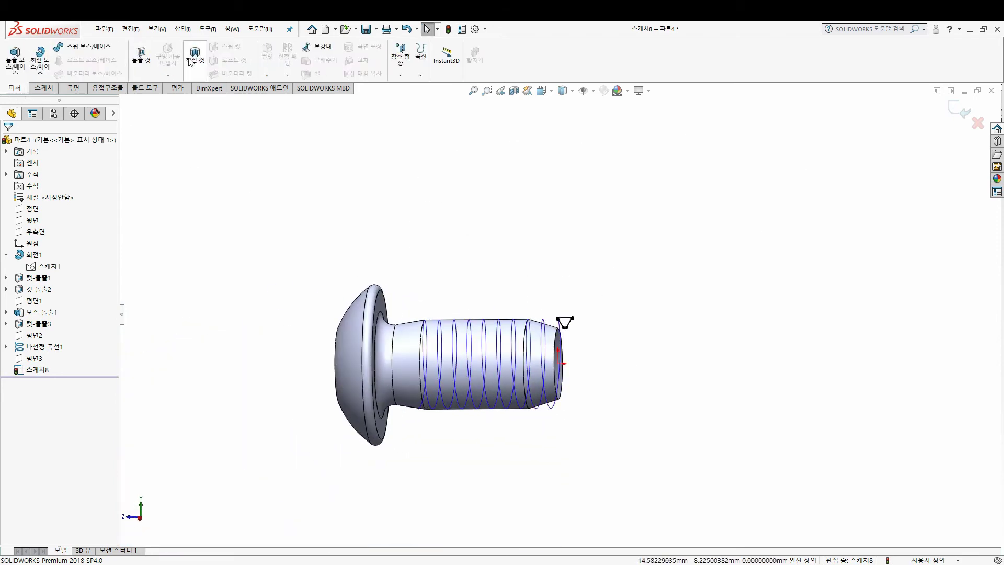
Step: Exit 스케치8 and swept-cut it along 나선형 곡선1, previewing the thread from several angles
{"action": "left_click", "coordinate": [45, 88]}
{"action": "left_click", "coordinate": [15, 57]}
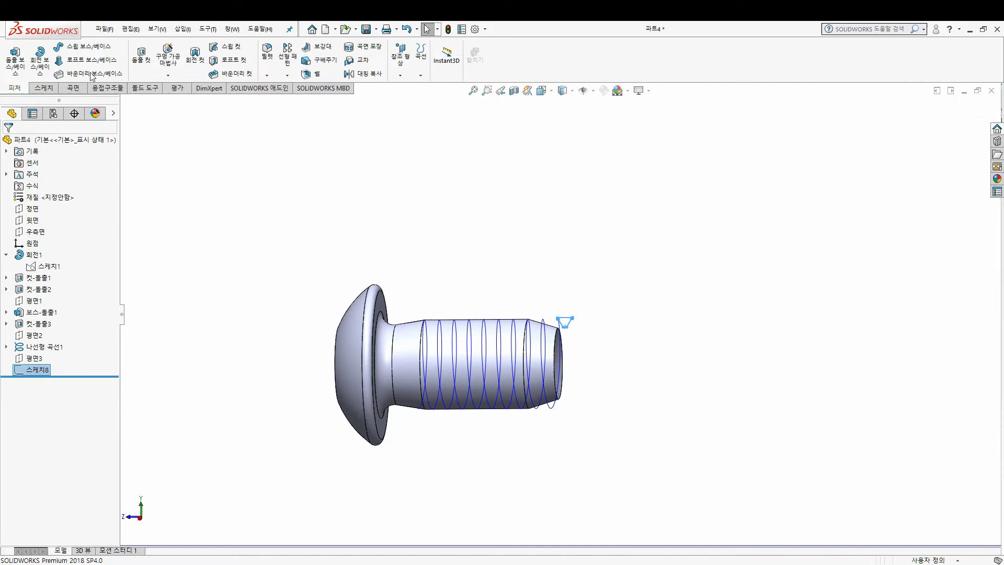
{"action": "left_click", "coordinate": [231, 47]}
{"action": "scroll", "coordinate": [572, 325], "scroll_direction": "down", "scroll_amount": 3}
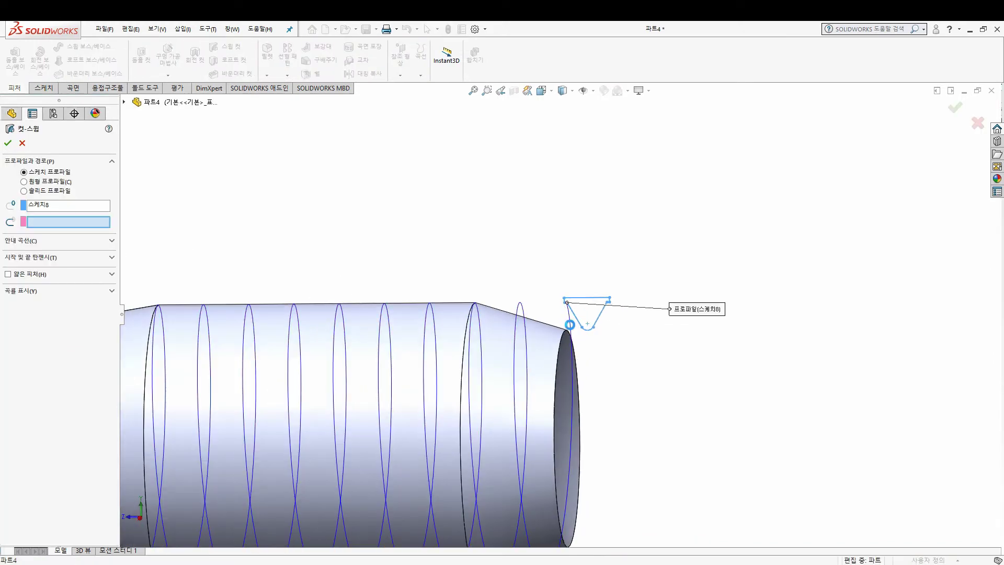
{"action": "scroll", "coordinate": [572, 325], "scroll_direction": "up", "scroll_amount": 4}
{"action": "left_click", "coordinate": [551, 361]}
{"action": "middle_click_drag", "start_coordinate": [551, 361], "coordinate": [528, 303]}
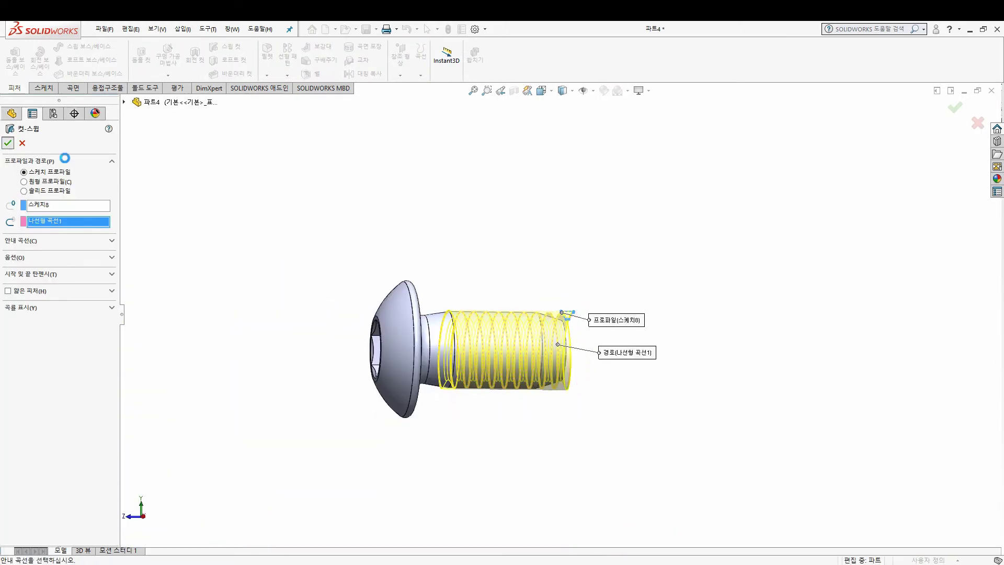
{"action": "scroll", "coordinate": [527, 382], "scroll_direction": "down", "scroll_amount": 2}
{"action": "scroll", "coordinate": [527, 382], "scroll_direction": "down", "scroll_amount": 2}
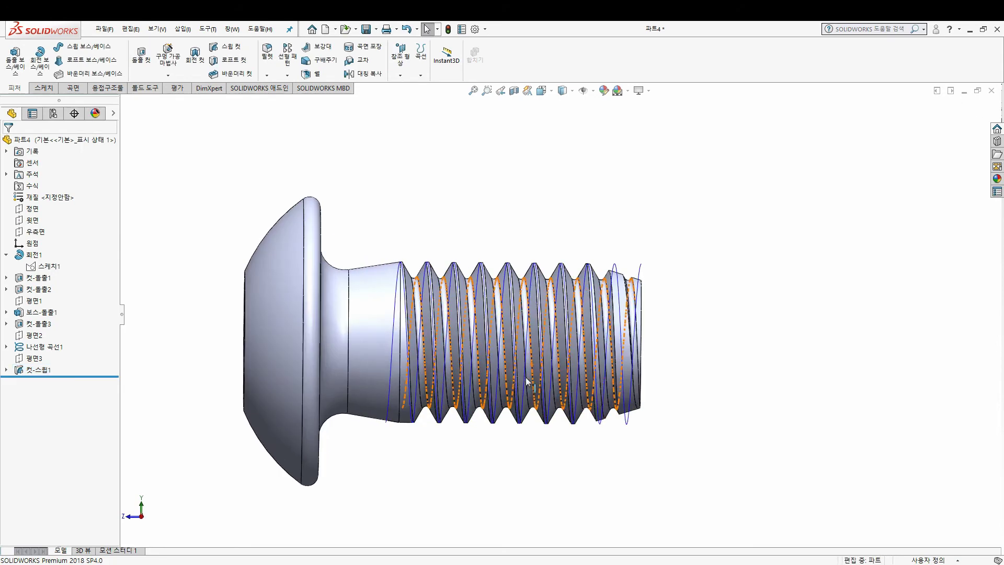
{"action": "middle_click_drag", "start_coordinate": [527, 382], "coordinate": [418, 426]}
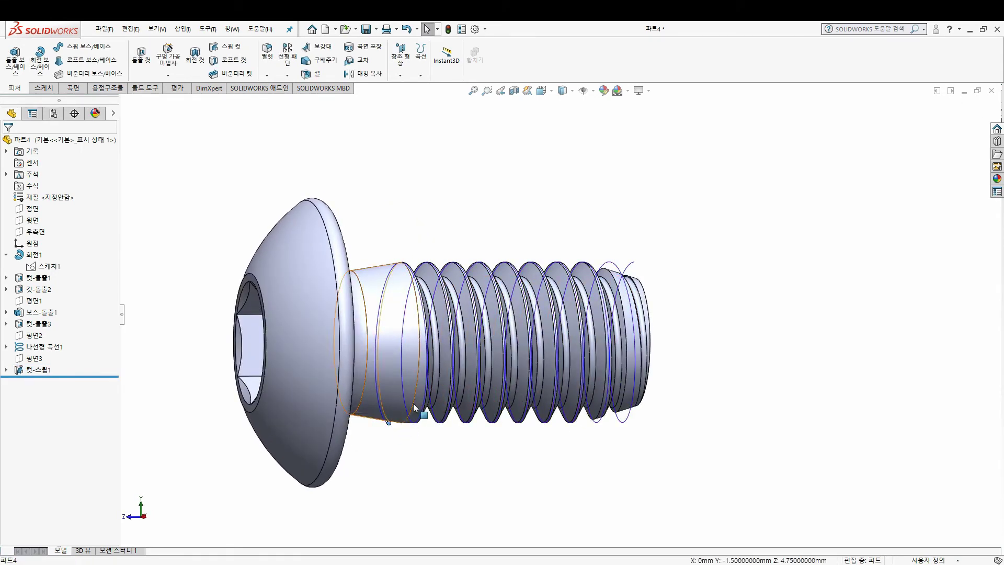
Step: Create plane 평면4 through the point near the head, referencing 평면2
{"action": "left_click", "coordinate": [400, 55]}
{"action": "left_click", "coordinate": [418, 86]}
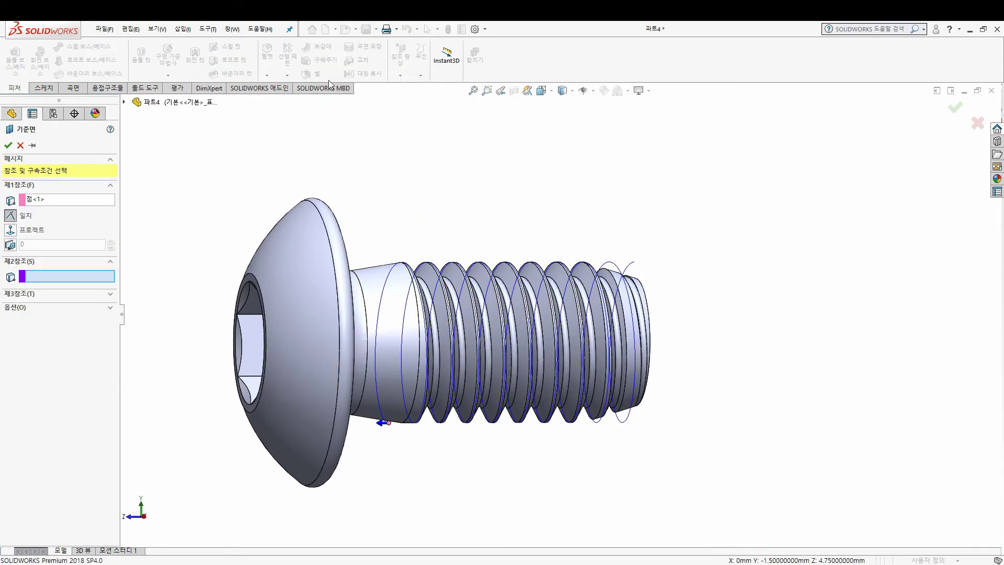
{"action": "left_click", "coordinate": [124, 102]}
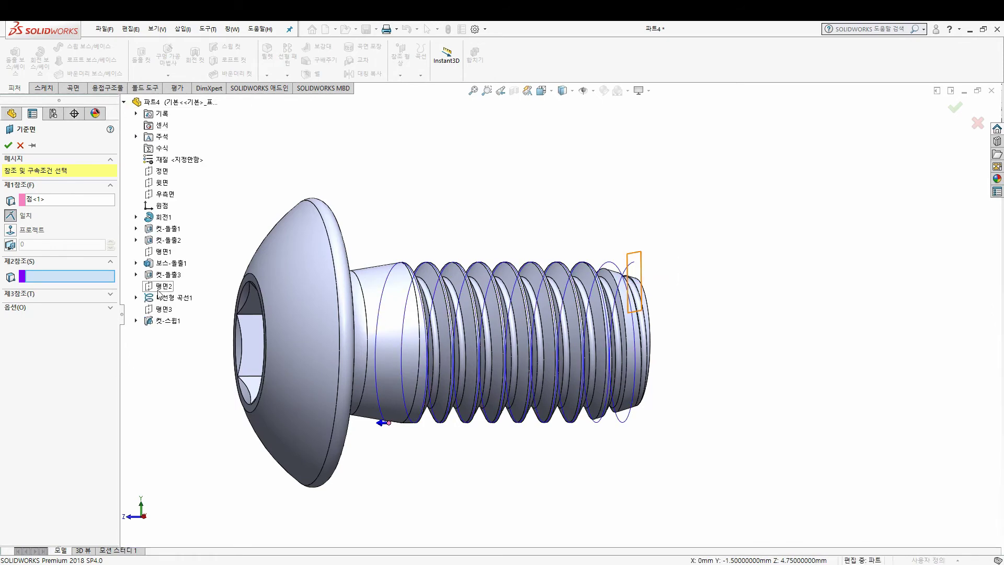
{"action": "left_click", "coordinate": [161, 290]}
{"action": "middle_click_drag", "start_coordinate": [578, 226], "coordinate": [401, 193]}
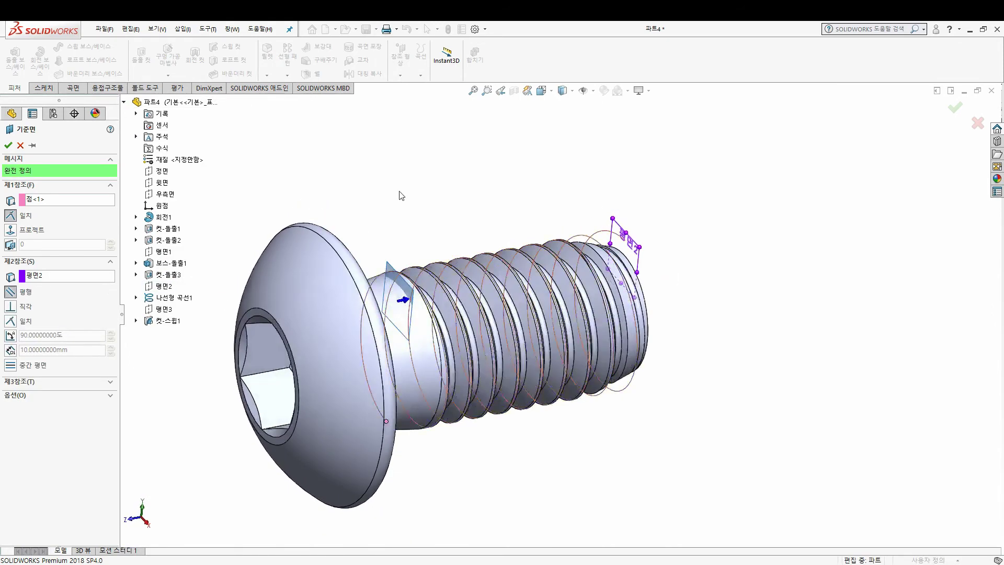
{"action": "left_click", "coordinate": [8, 145]}
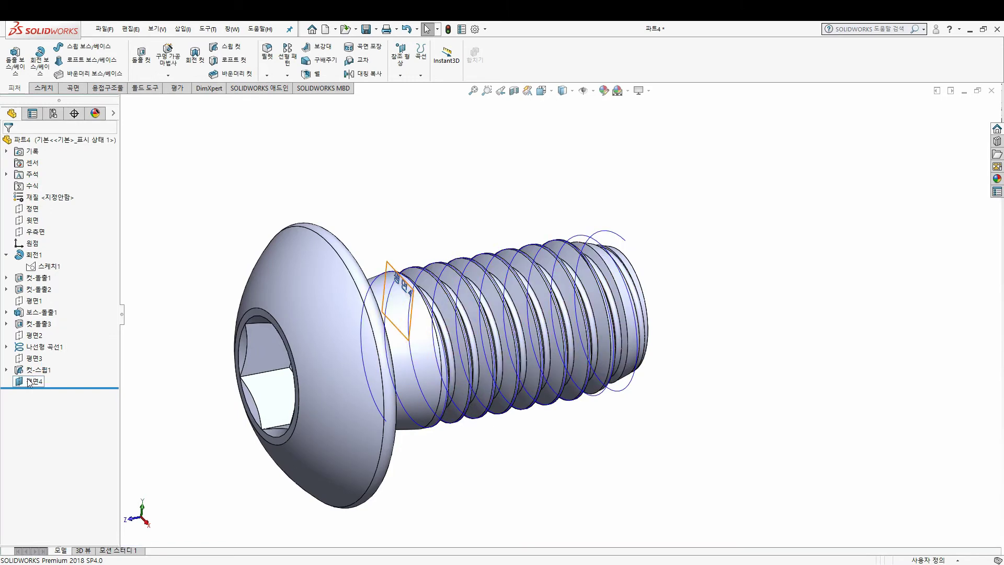
Step: Sketch a circle at the origin of 평면4, made Equal to the thread-end circle
{"action": "left_click", "coordinate": [44, 88]}
{"action": "left_click", "coordinate": [16, 56]}
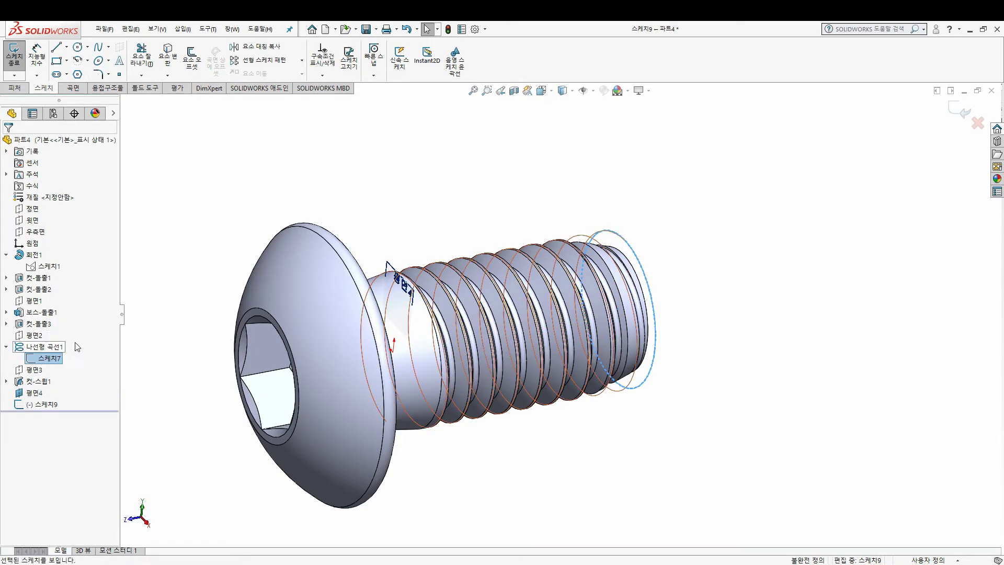
{"action": "left_click", "coordinate": [76, 53]}
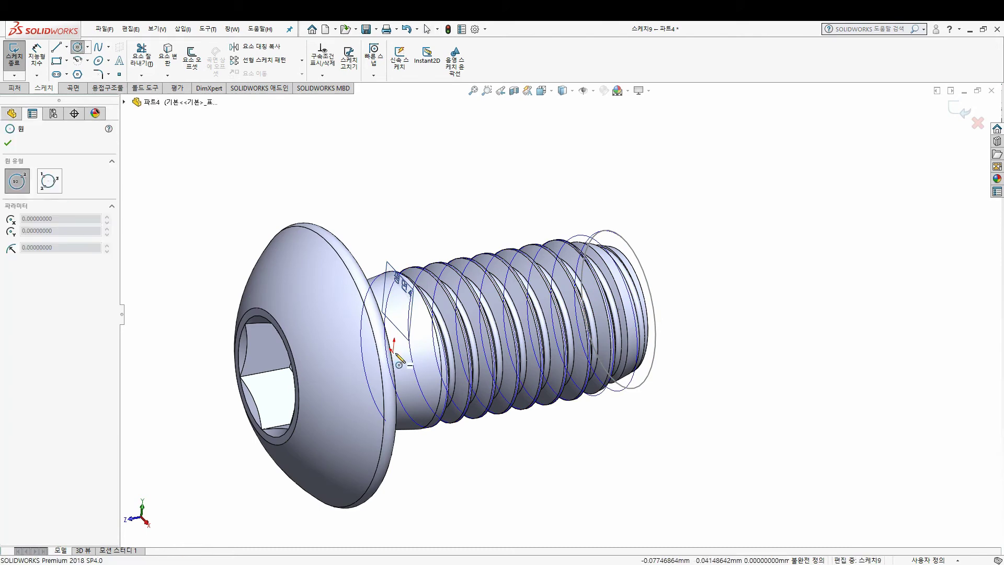
{"action": "left_click", "coordinate": [393, 351]}
{"action": "left_click", "coordinate": [447, 214]}
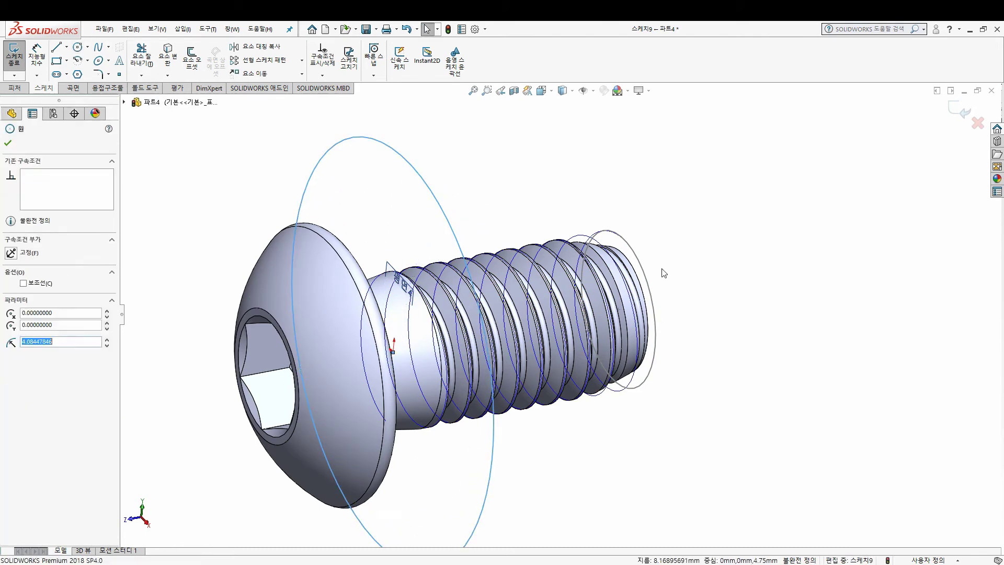
{"action": "left_click", "coordinate": [644, 271], "text": "ctrl"}
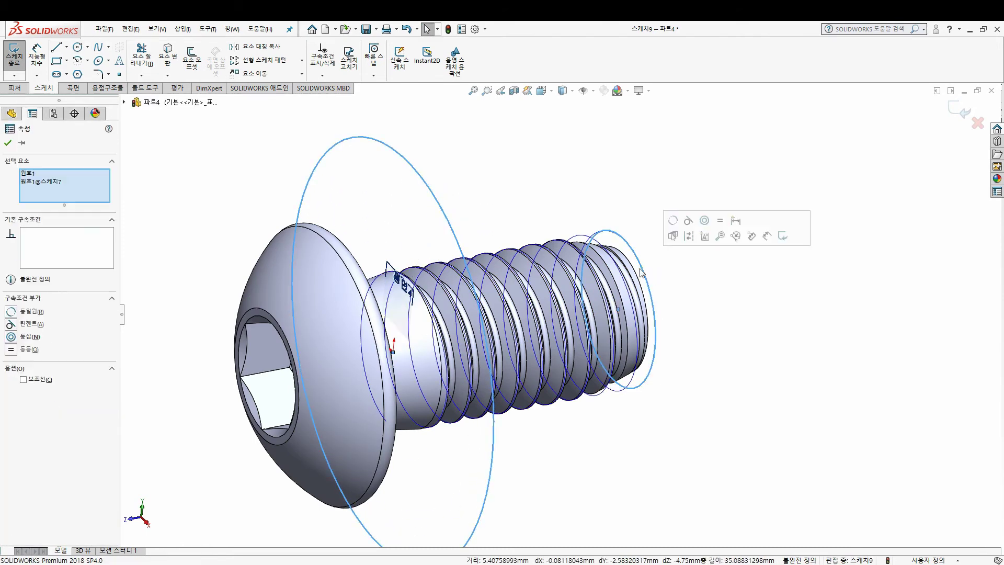
{"action": "left_click", "coordinate": [16, 349]}
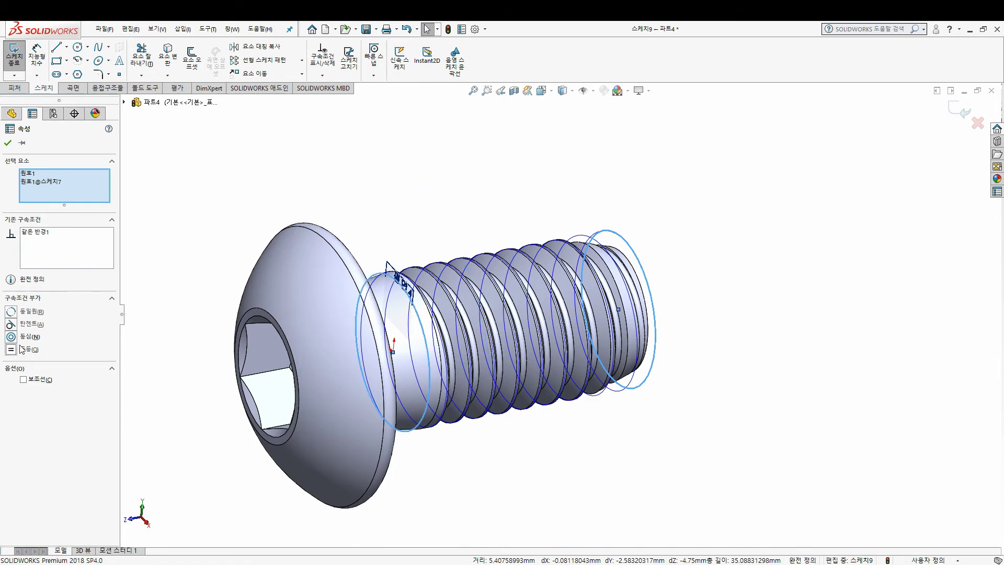
Step: Start a new Helix/Spiral on the 평면4 circle
{"action": "left_click", "coordinate": [14, 88]}
{"action": "left_click", "coordinate": [421, 52]}
{"action": "left_click", "coordinate": [440, 100]}
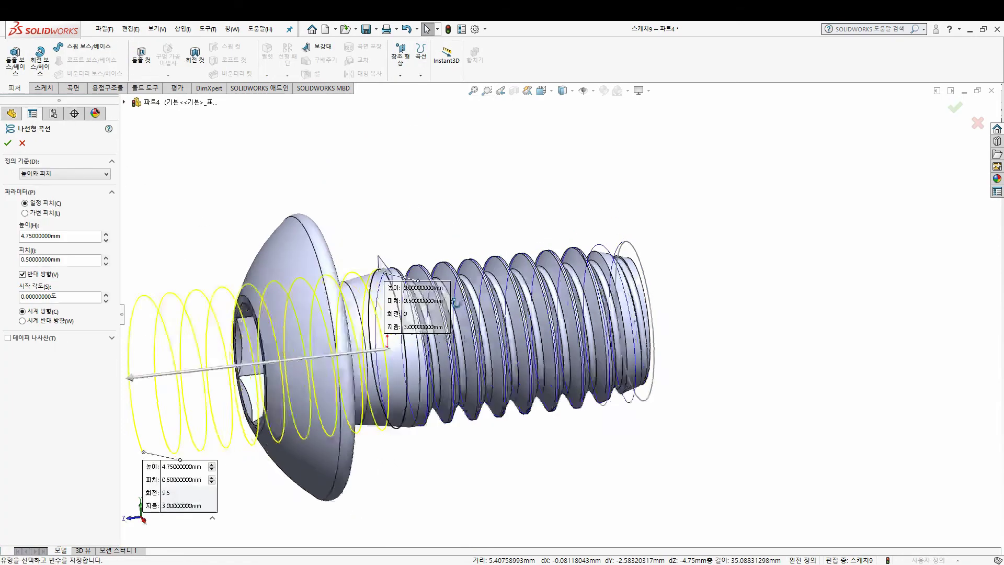
Step: Create the second helix 나선형 곡선2 near the head with a 180° start angle
{"action": "middle_click_drag", "start_coordinate": [456, 302], "coordinate": [62, 306]}
{"action": "type", "text": "1809"}
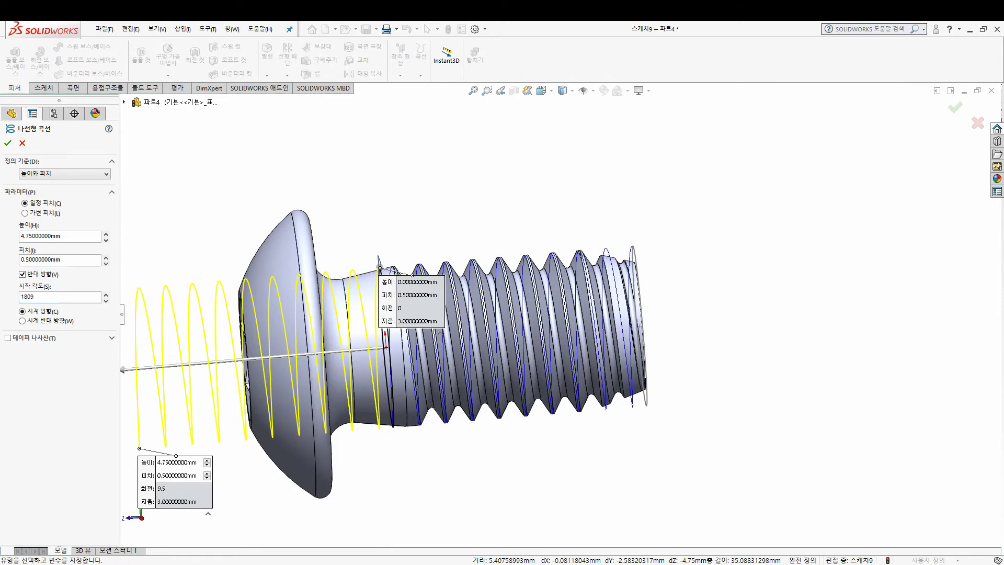
{"action": "key", "text": "Return"}
{"action": "scroll", "coordinate": [414, 420], "scroll_direction": "down", "scroll_amount": 5}
{"action": "scroll", "coordinate": [470, 370], "scroll_direction": "up", "scroll_amount": 5}
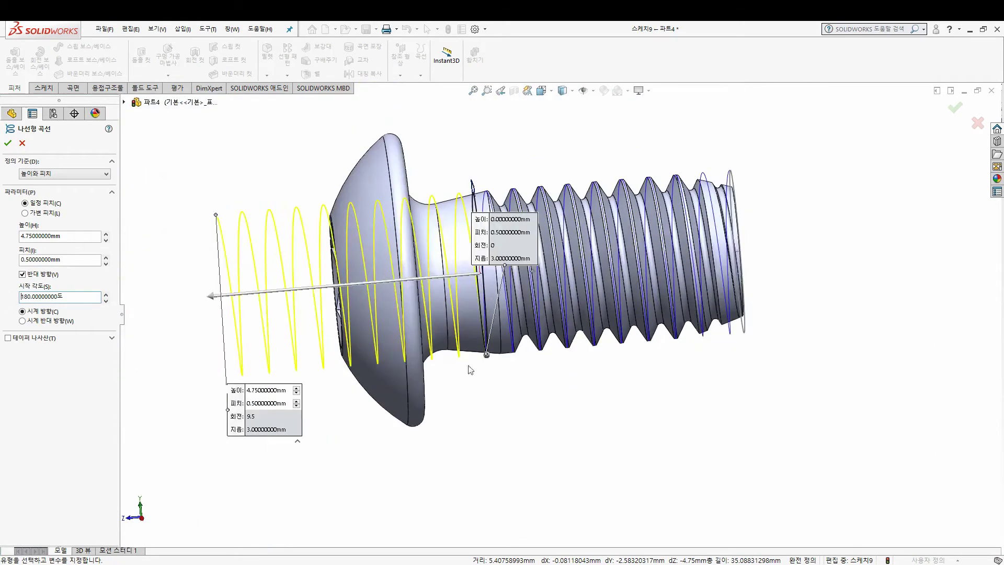
{"action": "left_click", "coordinate": [8, 338]}
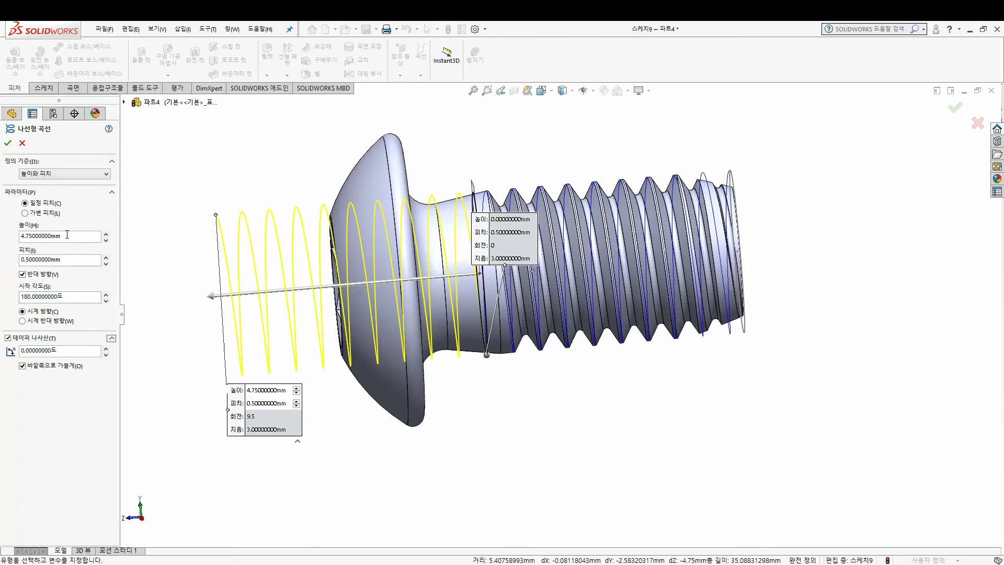
{"action": "key", "text": "Return"}
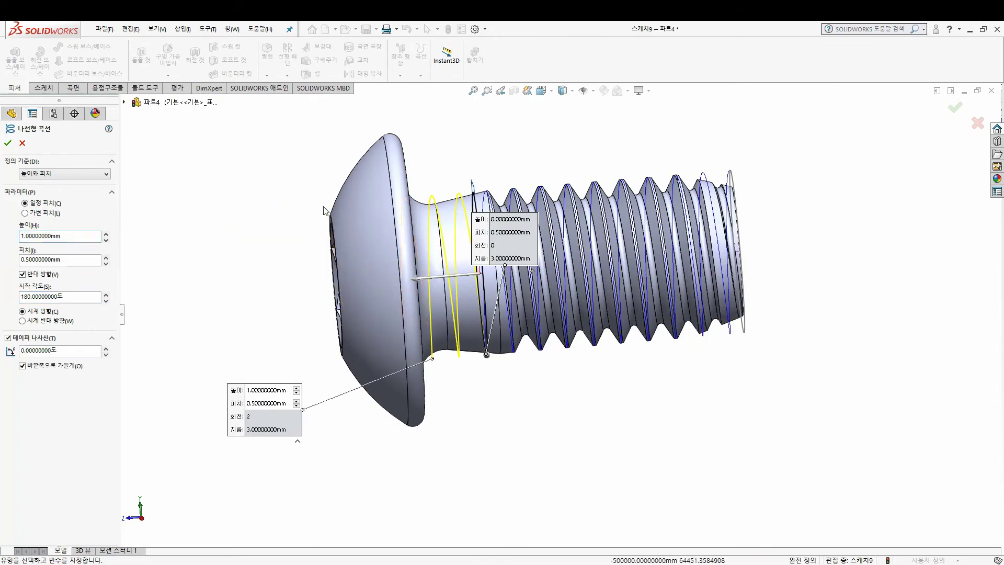
{"action": "middle_click_drag", "start_coordinate": [183, 179], "coordinate": [220, 209]}
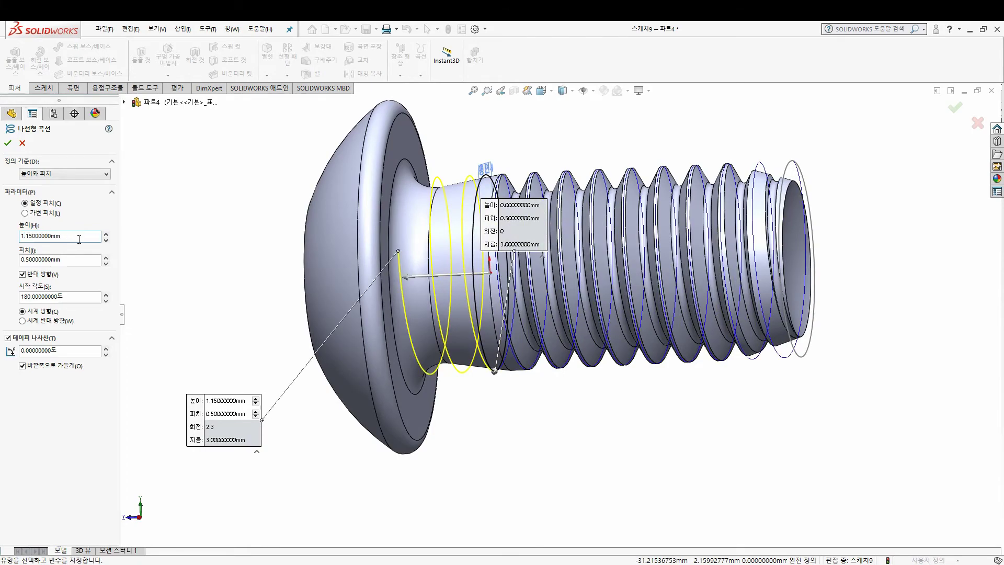
{"action": "mouse_move", "coordinate": [446, 299]}
{"action": "middle_mouse_down"}
{"action": "mouse_move", "coordinate": [345, 269]}
{"action": "mouse_move", "coordinate": [397, 293]}
{"action": "middle_mouse_up"}
{"action": "left_click", "coordinate": [8, 142]}
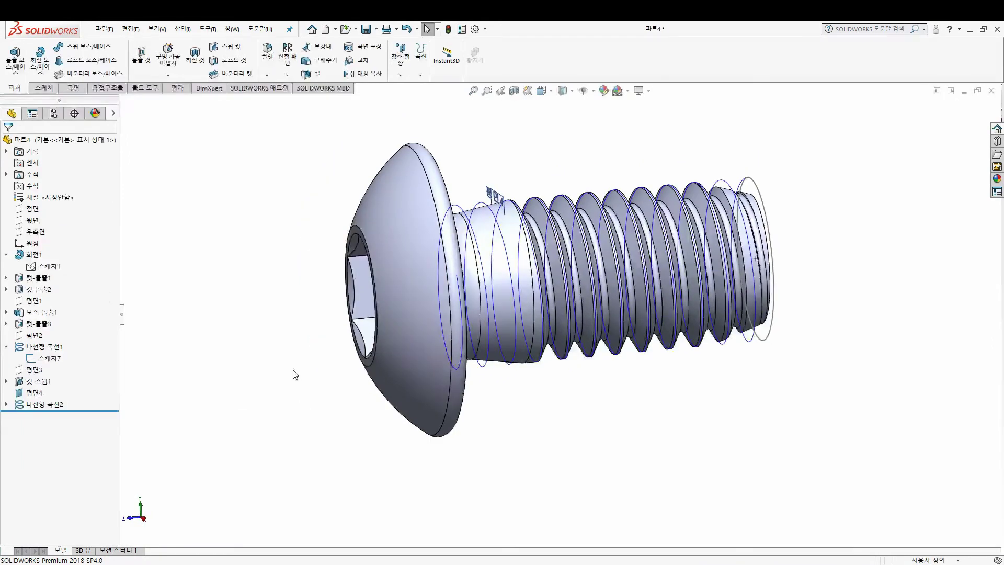
{"action": "key", "text": "ctrl+4"}
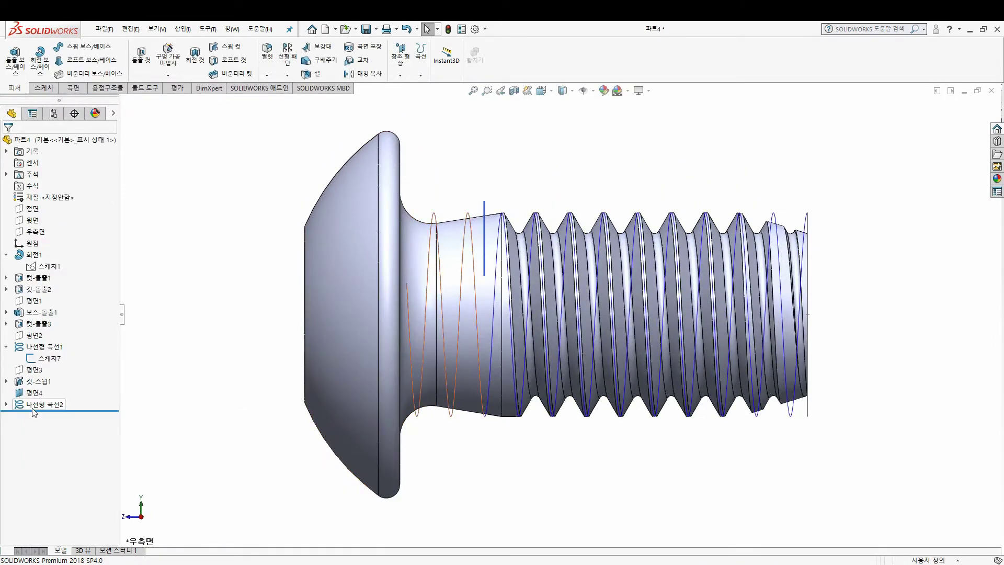
Step: Edit 나선형 곡선2 to change its height to 1.25 mm
{"action": "left_click", "coordinate": [32, 409]}
{"action": "left_click", "coordinate": [45, 372]}
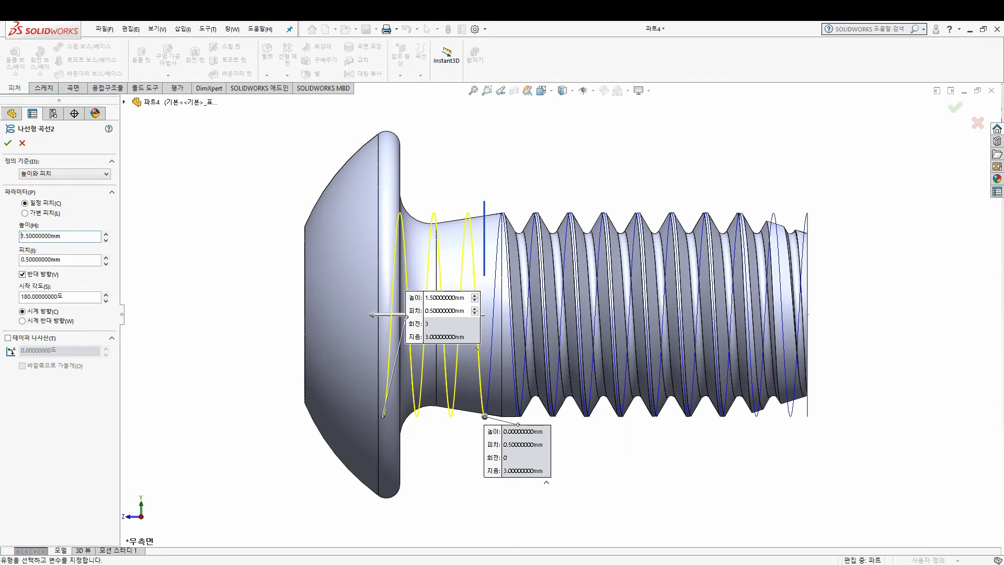
{"action": "type", "text": "1"}
{"action": "key", "text": "Return"}
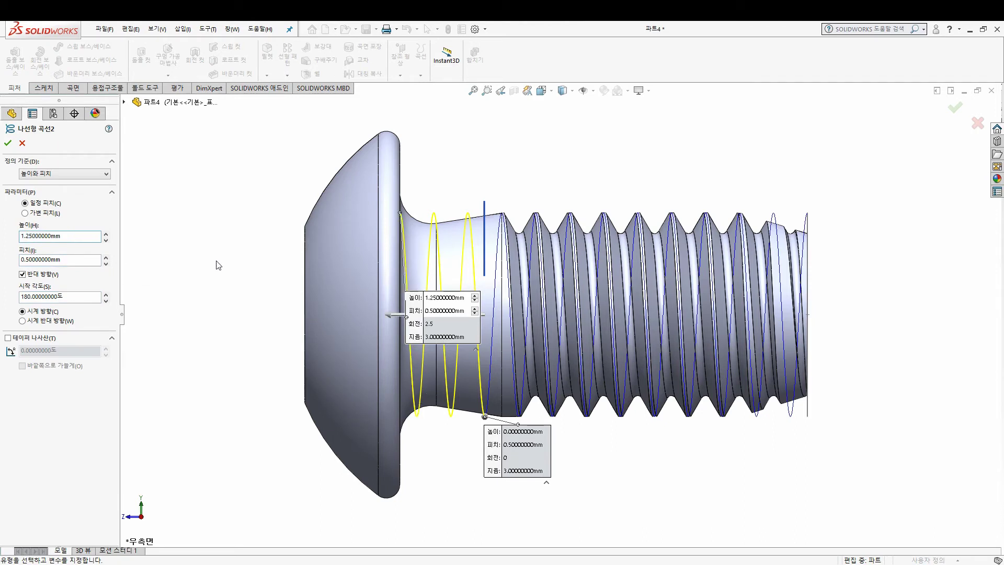
{"action": "key", "text": "Return"}
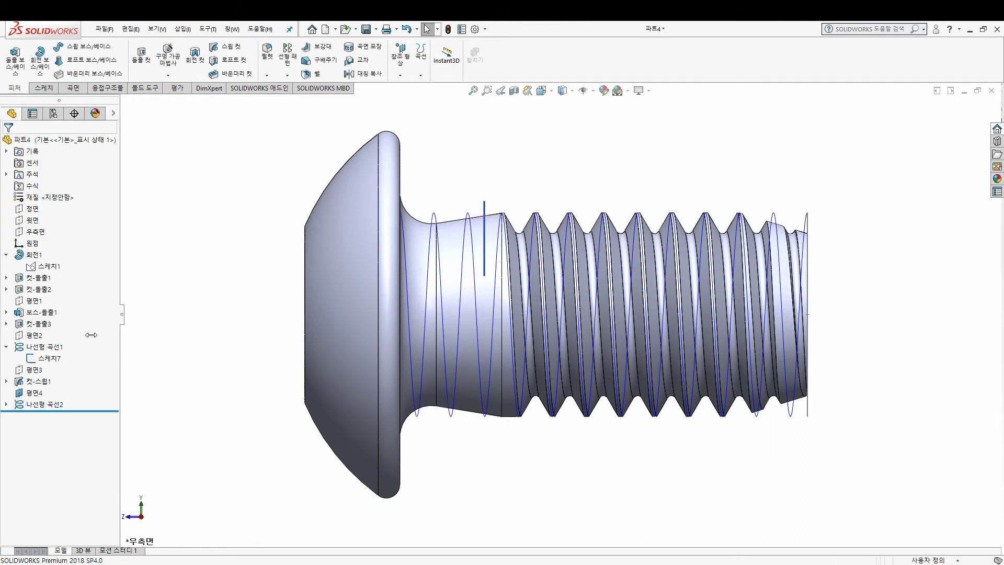
Step: Show the head profile sketch 스케치1 on the screw and display its dimensions
{"action": "left_click", "coordinate": [48, 266]}
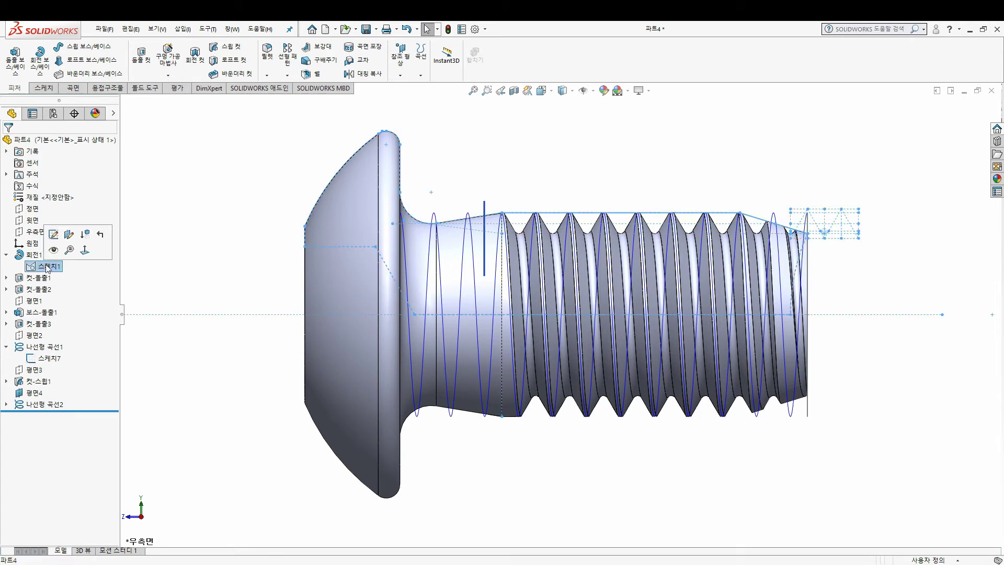
{"action": "left_click", "coordinate": [54, 254]}
{"action": "double_click", "coordinate": [49, 266]}
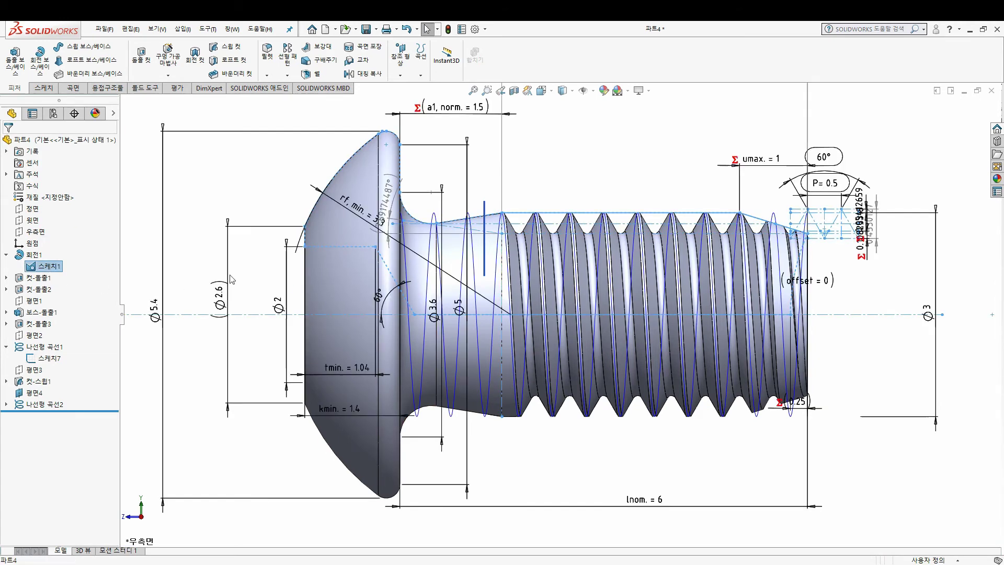
{"action": "scroll", "coordinate": [417, 222], "scroll_direction": "down", "scroll_amount": 2}
{"action": "scroll", "coordinate": [417, 222], "scroll_direction": "down", "scroll_amount": 2}
Step: Select the 7.69174487° neck taper angle, move its label toward the neck, and exit the sketch
{"action": "left_click", "coordinate": [424, 239]}
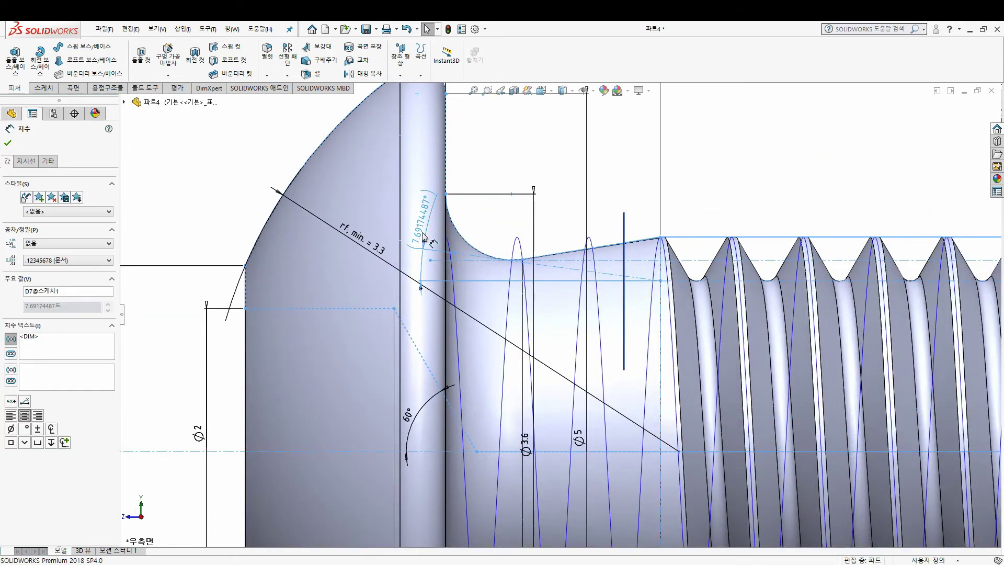
{"action": "key", "text": "f"}
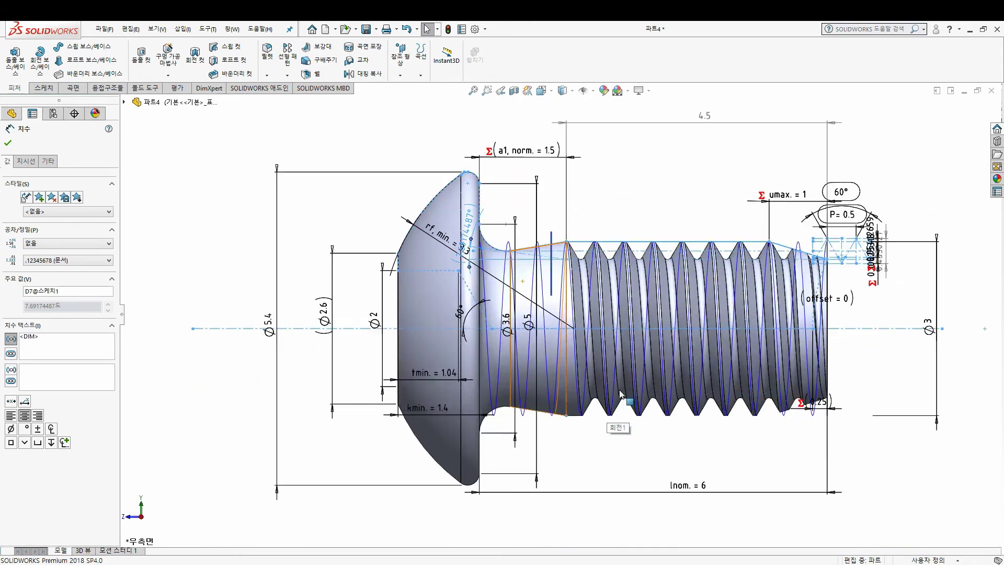
{"action": "scroll", "coordinate": [622, 402], "scroll_direction": "down", "scroll_amount": 2}
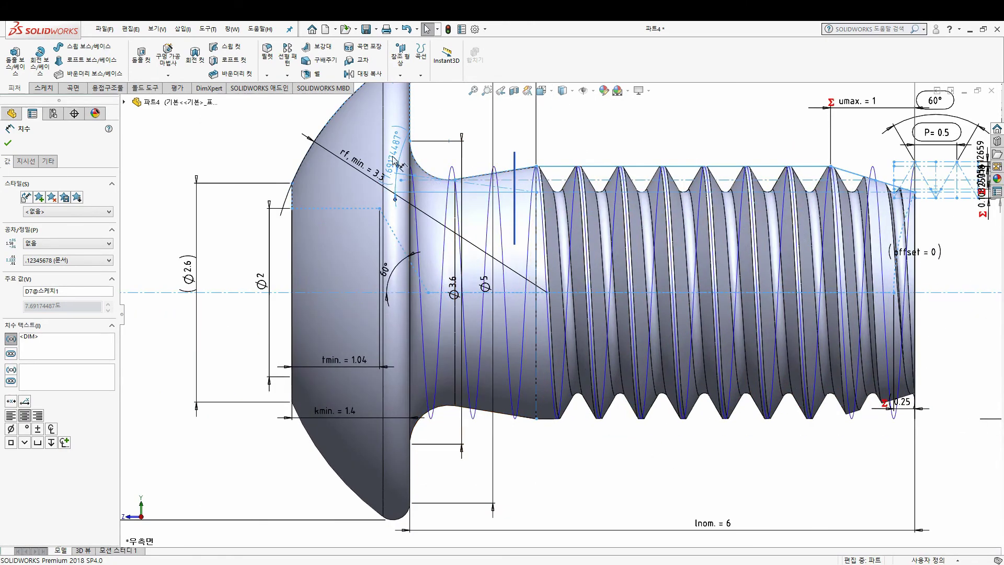
{"action": "mouse_move", "coordinate": [399, 165]}
{"action": "left_mouse_down"}
{"action": "mouse_move", "coordinate": [408, 141]}
{"action": "mouse_move", "coordinate": [456, 147]}
{"action": "left_mouse_up"}
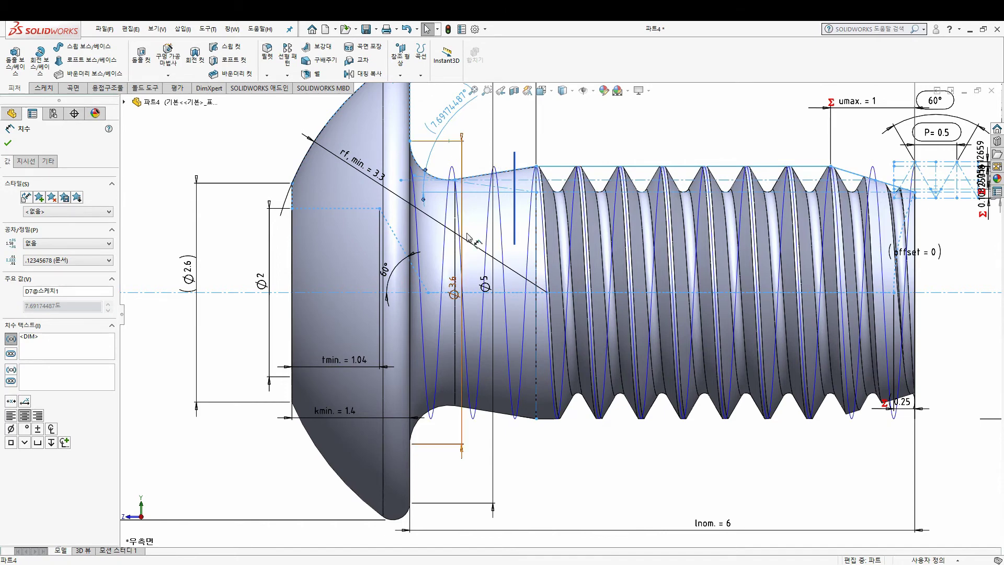
{"action": "left_click", "coordinate": [8, 143]}
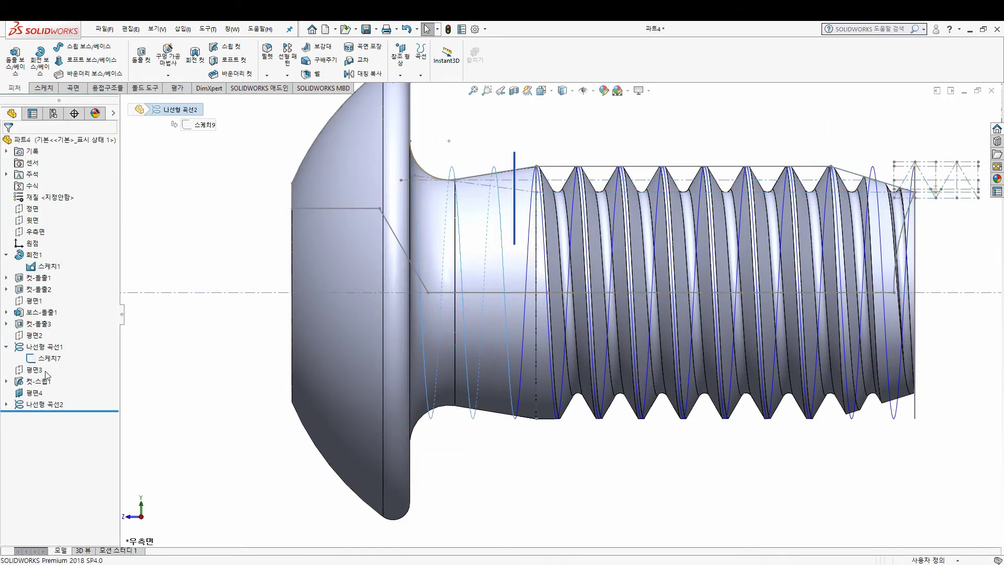
Step: Make 나선형 곡선2 a helix tapered outward at 7.69174487°
{"action": "left_click", "coordinate": [15, 341]}
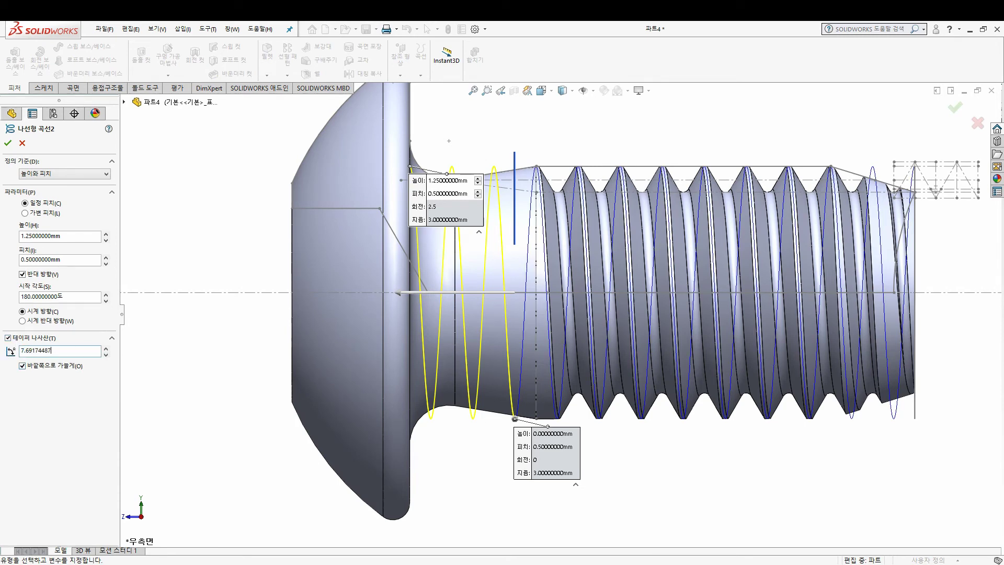
{"action": "left_click", "coordinate": [8, 142]}
{"action": "scroll", "coordinate": [587, 334], "scroll_direction": "up", "scroll_amount": 2}
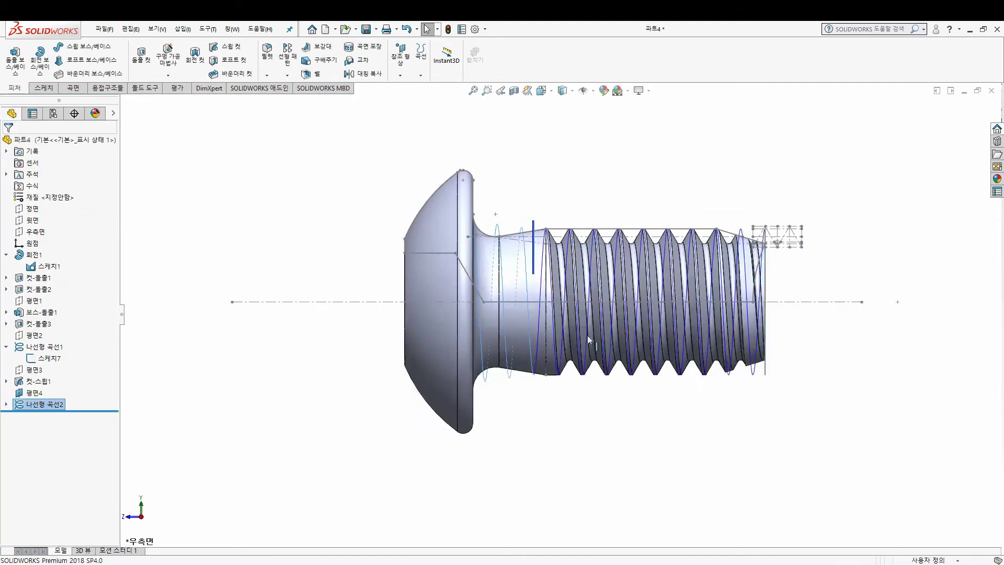
{"action": "scroll", "coordinate": [524, 269], "scroll_direction": "down", "scroll_amount": 3}
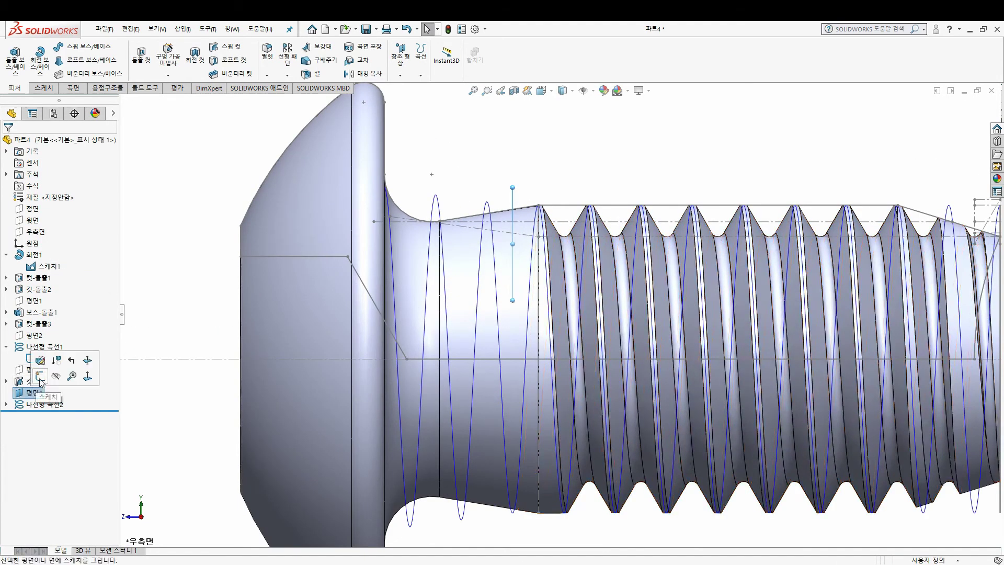
Step: Collapse the feature tree and orbit the screw to inspect the tapered helix
{"action": "right_click", "coordinate": [91, 305]}
{"action": "left_click", "coordinate": [117, 311]}
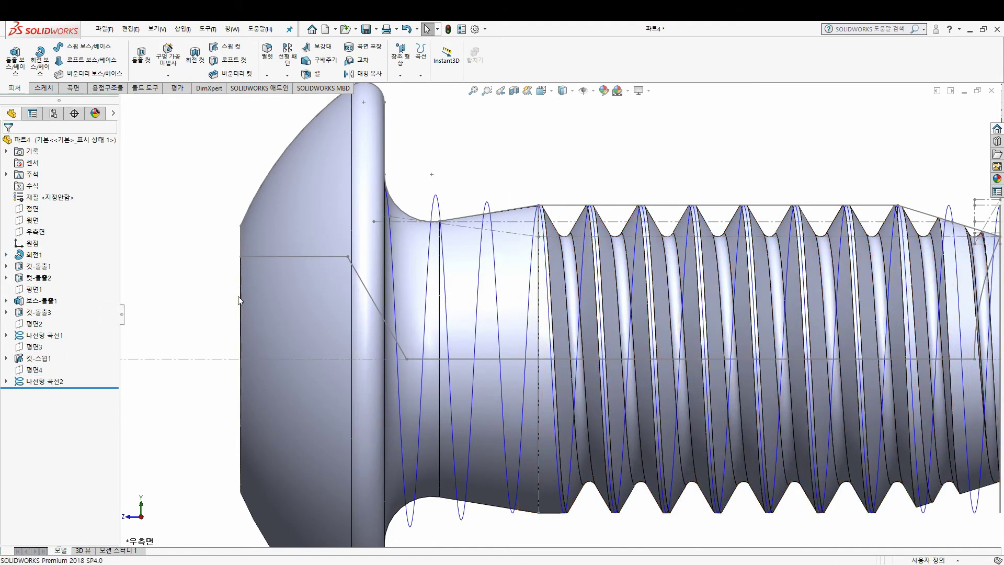
{"action": "key", "text": "f"}
{"action": "mouse_move", "coordinate": [523, 335]}
{"action": "middle_mouse_down"}
{"action": "mouse_move", "coordinate": [588, 355]}
{"action": "mouse_move", "coordinate": [534, 408]}
{"action": "middle_mouse_up"}
Step: Sketch the triangular thread-end face near the head by converting its edges into 스케치10
{"action": "scroll", "coordinate": [533, 408], "scroll_direction": "down", "scroll_amount": 5}
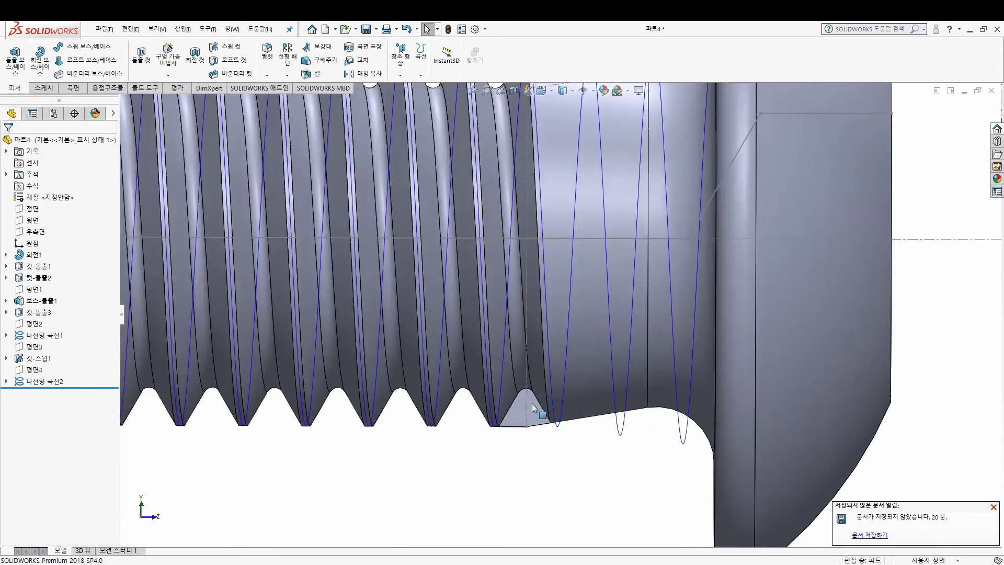
{"action": "left_click", "coordinate": [534, 408]}
{"action": "left_click", "coordinate": [44, 87]}
{"action": "left_click", "coordinate": [14, 55]}
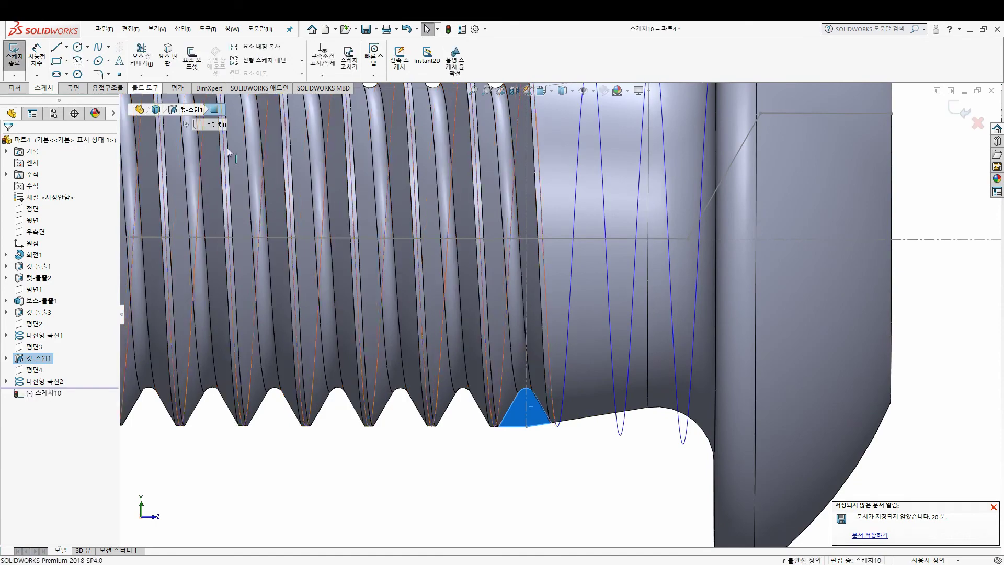
{"action": "left_click", "coordinate": [14, 54]}
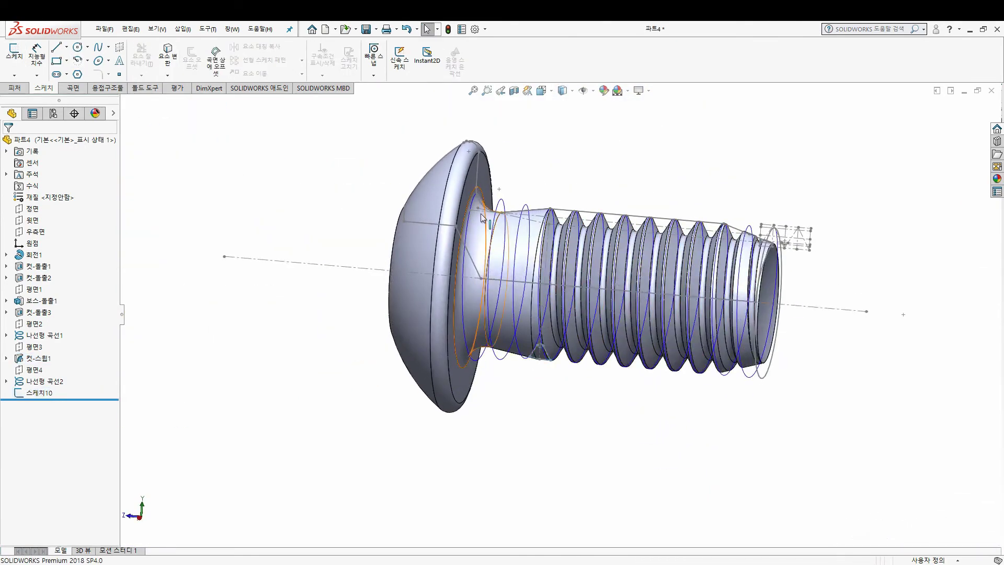
Step: Return to the Right side view and start a Swept Cut
{"action": "left_click", "coordinate": [391, 239]}
{"action": "middle_click_drag", "start_coordinate": [391, 239], "coordinate": [817, 223]}
{"action": "left_click", "coordinate": [824, 229]}
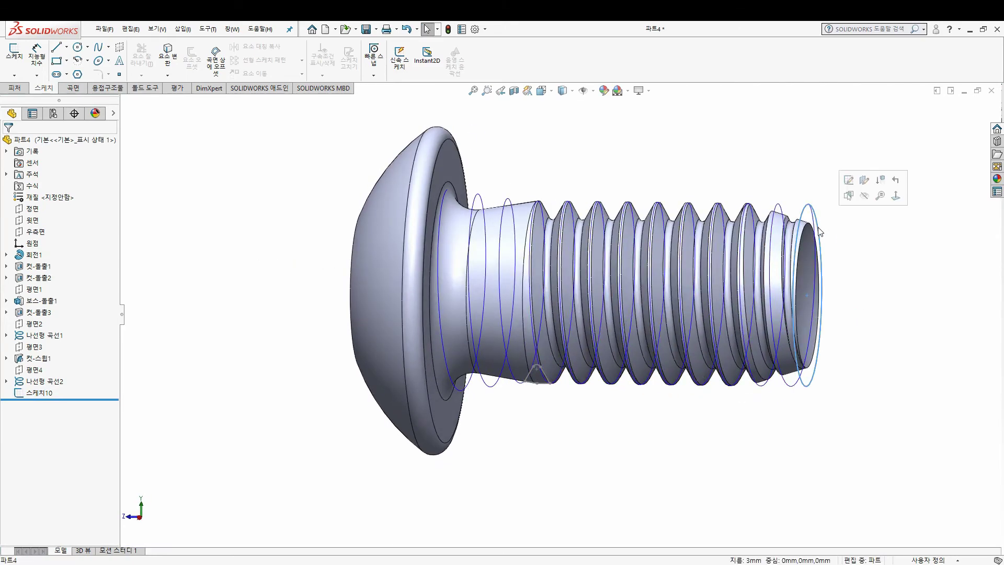
{"action": "left_click", "coordinate": [869, 195]}
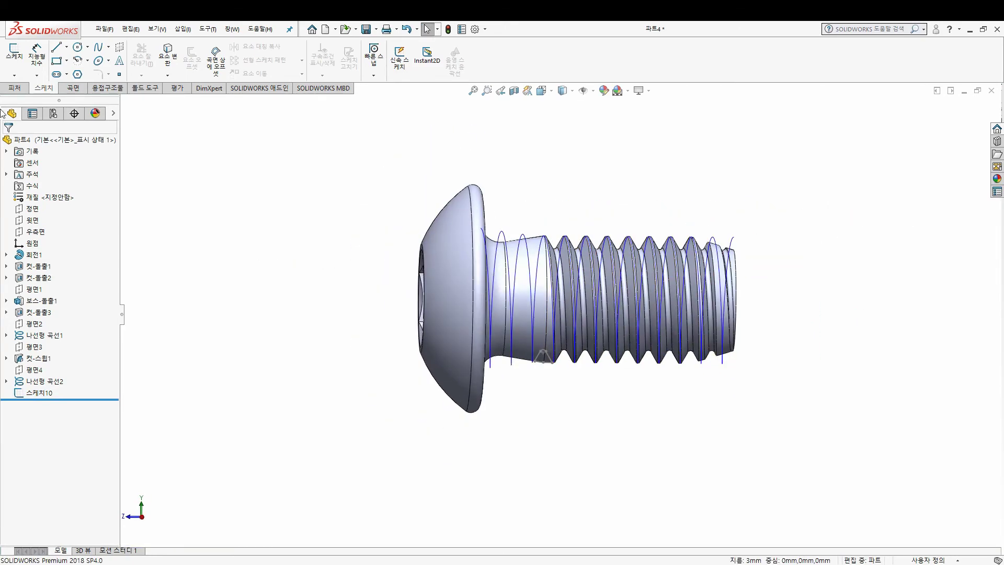
{"action": "left_click", "coordinate": [15, 88]}
{"action": "left_click", "coordinate": [238, 50]}
{"action": "scroll", "coordinate": [547, 321], "scroll_direction": "down", "scroll_amount": 2}
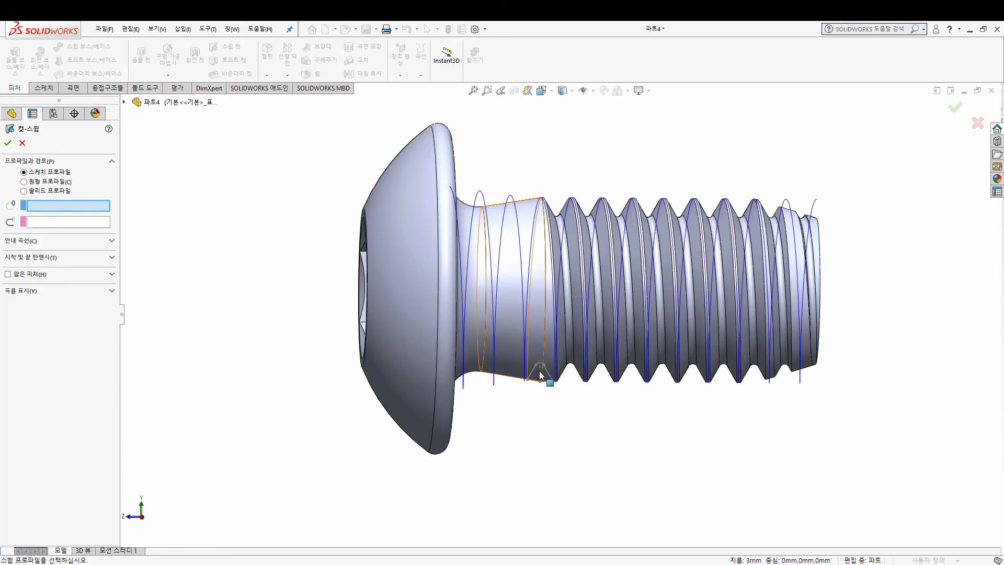
Step: Sweep-cut the 스케치10 triangle along 나선형 곡선2 to create 컷-스윕2
{"action": "scroll", "coordinate": [536, 376], "scroll_direction": "down", "scroll_amount": 1}
{"action": "scroll", "coordinate": [522, 381], "scroll_direction": "down", "scroll_amount": 2}
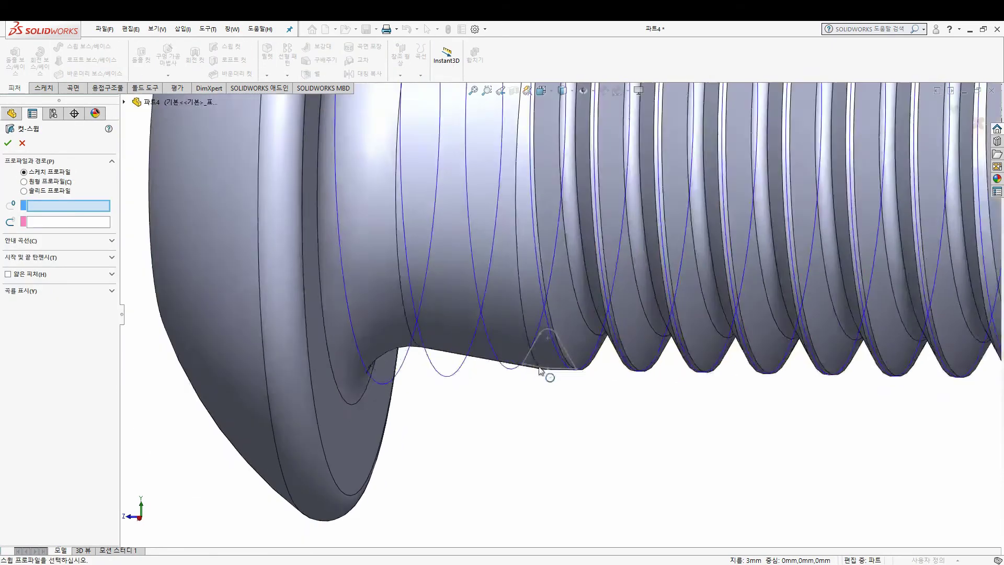
{"action": "scroll", "coordinate": [545, 369], "scroll_direction": "down", "scroll_amount": 1}
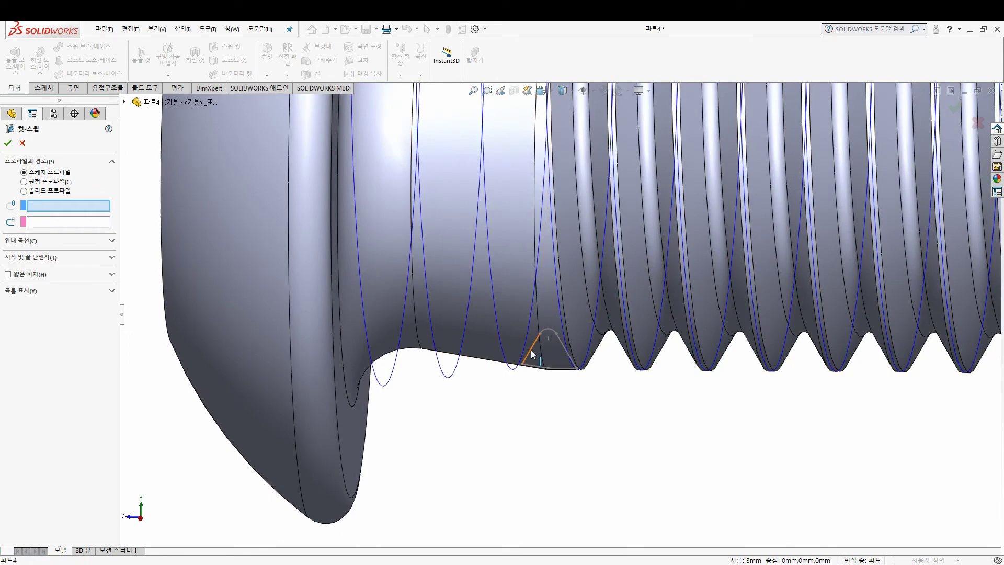
{"action": "left_click", "coordinate": [532, 347]}
{"action": "left_click", "coordinate": [503, 354]}
{"action": "scroll", "coordinate": [560, 310], "scroll_direction": "up", "scroll_amount": 3}
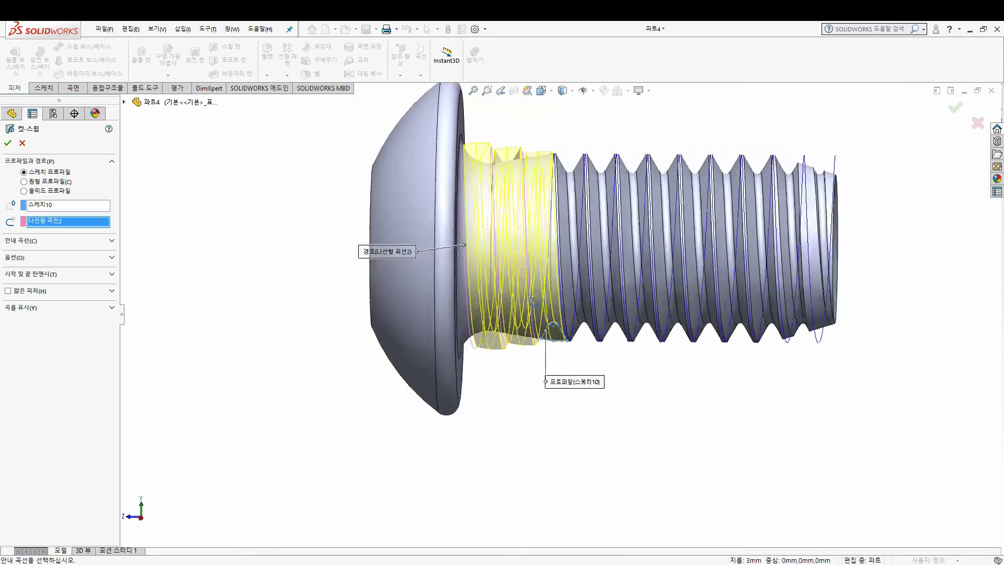
{"action": "key", "text": "Return"}
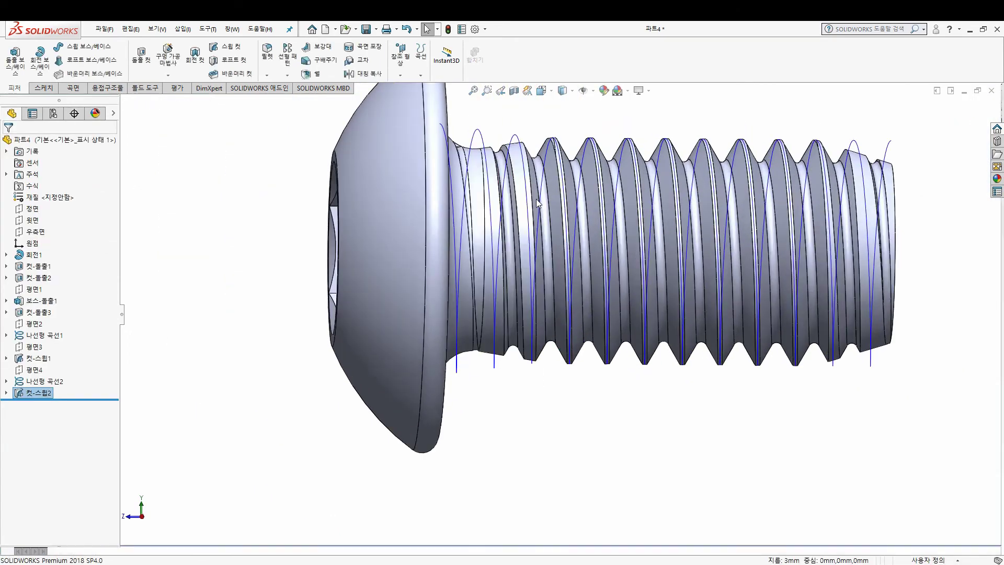
Step: Inspect the runout cut, then reopen 나선형 곡선2 for editing
{"action": "mouse_move", "coordinate": [536, 199]}
{"action": "middle_mouse_down"}
{"action": "mouse_move", "coordinate": [512, 130]}
{"action": "mouse_move", "coordinate": [523, 157]}
{"action": "middle_mouse_up"}
{"action": "scroll", "coordinate": [523, 157], "scroll_direction": "down", "scroll_amount": 3}
{"action": "left_click", "coordinate": [526, 175]}
{"action": "key", "text": "Escape"}
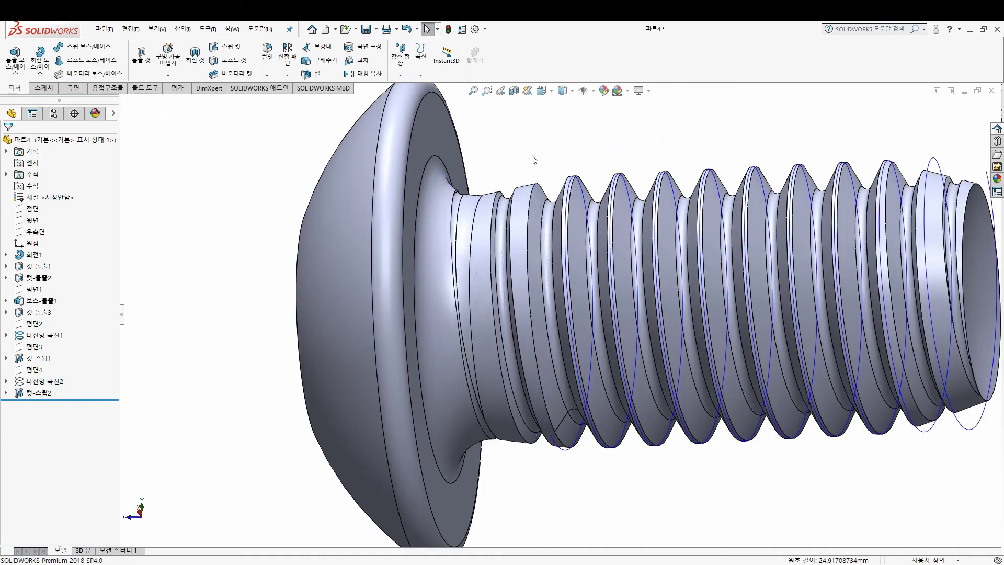
{"action": "key", "text": "f"}
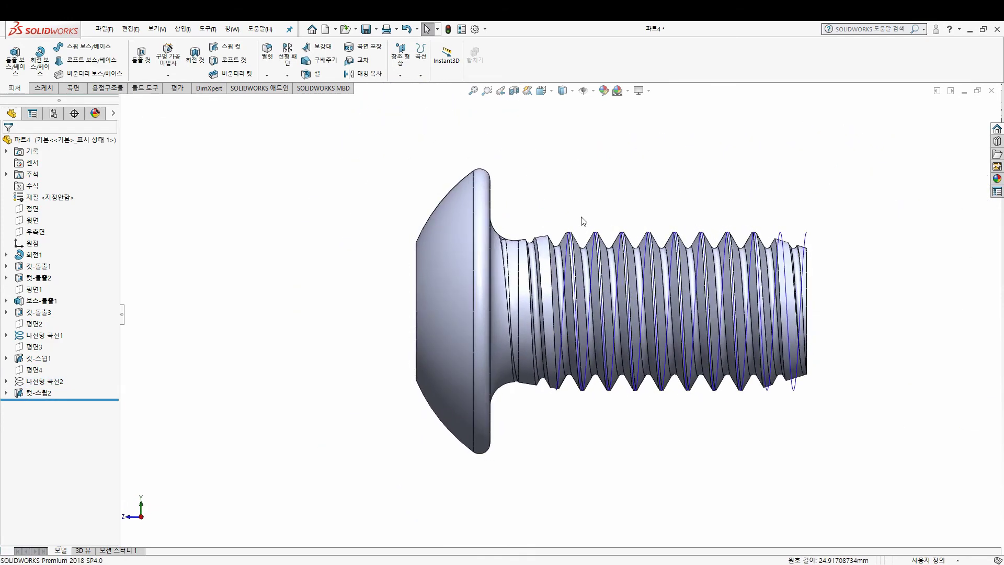
{"action": "left_click", "coordinate": [44, 381]}
{"action": "left_click", "coordinate": [43, 350]}
{"action": "type", "text": "1"}
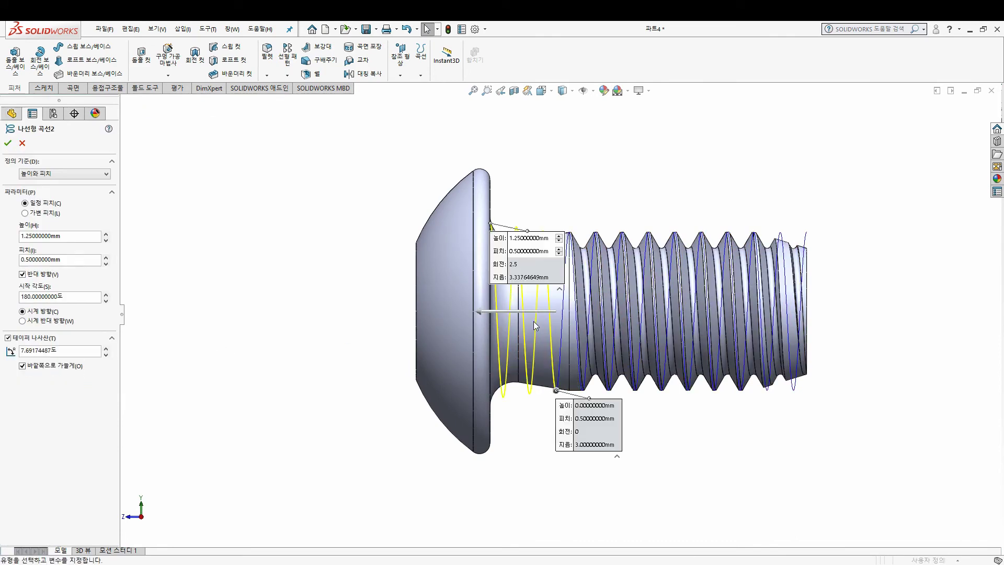
Step: Apply the helix change and orbit to inspect the thread near the head
{"action": "left_click", "coordinate": [9, 143]}
{"action": "mouse_move", "coordinate": [570, 324]}
{"action": "middle_mouse_down"}
{"action": "mouse_move", "coordinate": [352, 195]}
{"action": "mouse_move", "coordinate": [336, 224]}
{"action": "middle_mouse_up"}
{"action": "scroll", "coordinate": [746, 383], "scroll_direction": "down", "scroll_amount": 5}
{"action": "scroll", "coordinate": [746, 383], "scroll_direction": "down", "scroll_amount": 3}
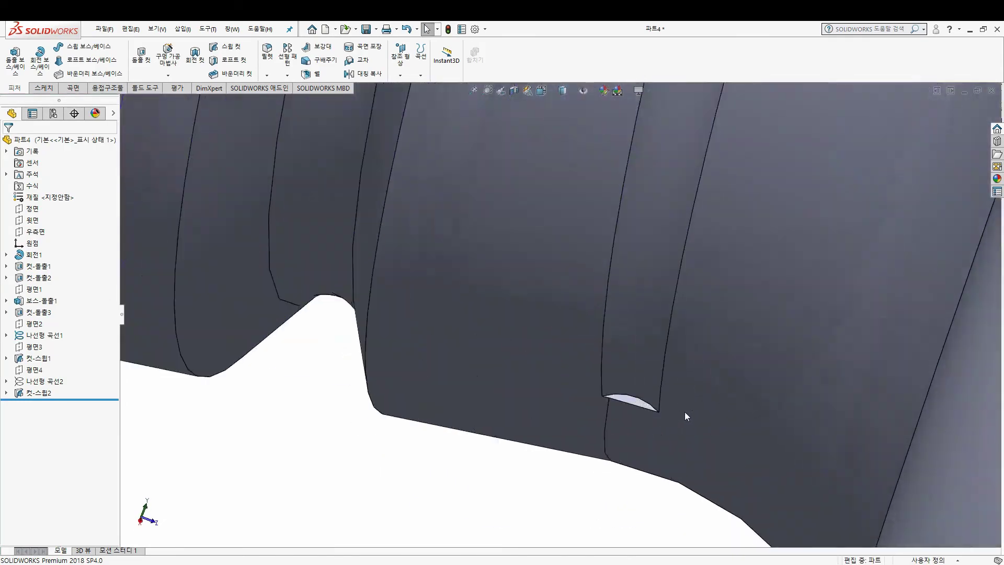
{"action": "scroll", "coordinate": [685, 412], "scroll_direction": "down", "scroll_amount": 2}
{"action": "left_click", "coordinate": [622, 379]}
{"action": "scroll", "coordinate": [620, 378], "scroll_direction": "up", "scroll_amount": 5}
{"action": "scroll", "coordinate": [544, 370], "scroll_direction": "up", "scroll_amount": 5}
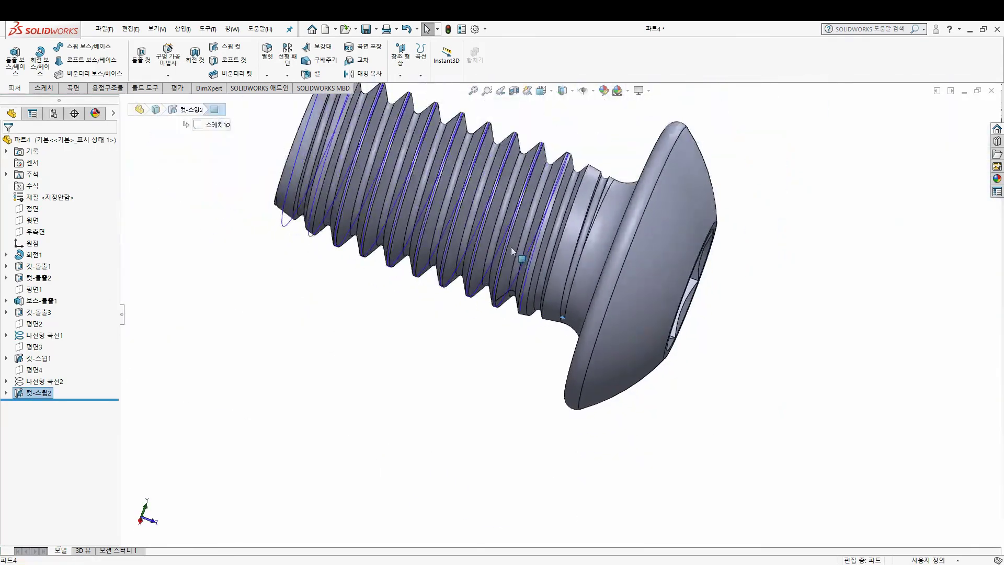
{"action": "mouse_move", "coordinate": [510, 247]}
{"action": "middle_mouse_down"}
{"action": "mouse_move", "coordinate": [676, 349]}
{"action": "mouse_move", "coordinate": [490, 211]}
{"action": "middle_mouse_up"}
{"action": "scroll", "coordinate": [483, 253], "scroll_direction": "down", "scroll_amount": 2}
{"action": "middle_click_drag", "start_coordinate": [483, 253], "coordinate": [424, 230]}
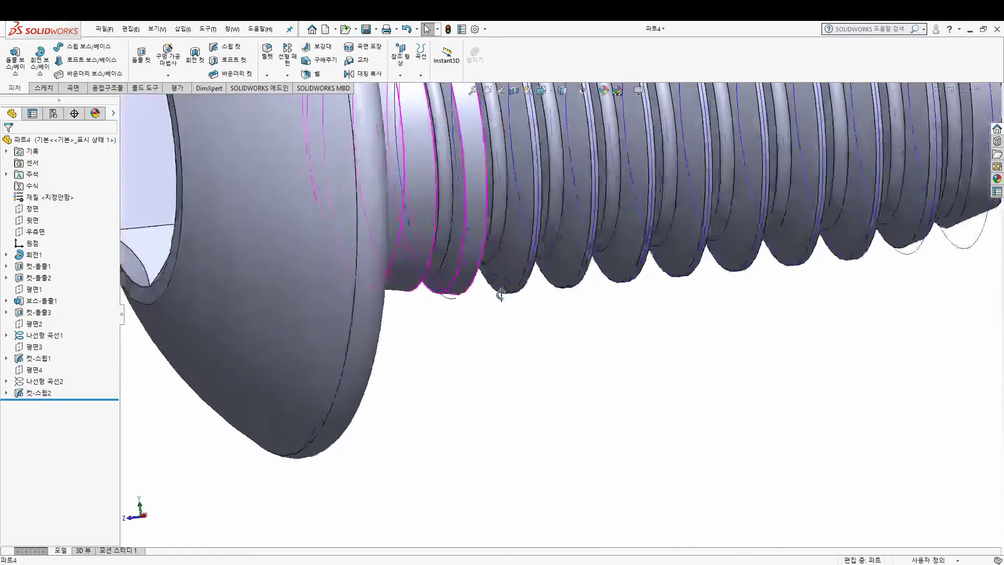
{"action": "scroll", "coordinate": [423, 230], "scroll_direction": "down", "scroll_amount": 3}
Step: Set 나선형 곡선2 to a 1.125 mm height with 0.5 mm pitch
{"action": "left_click", "coordinate": [46, 389]}
{"action": "left_click", "coordinate": [62, 353]}
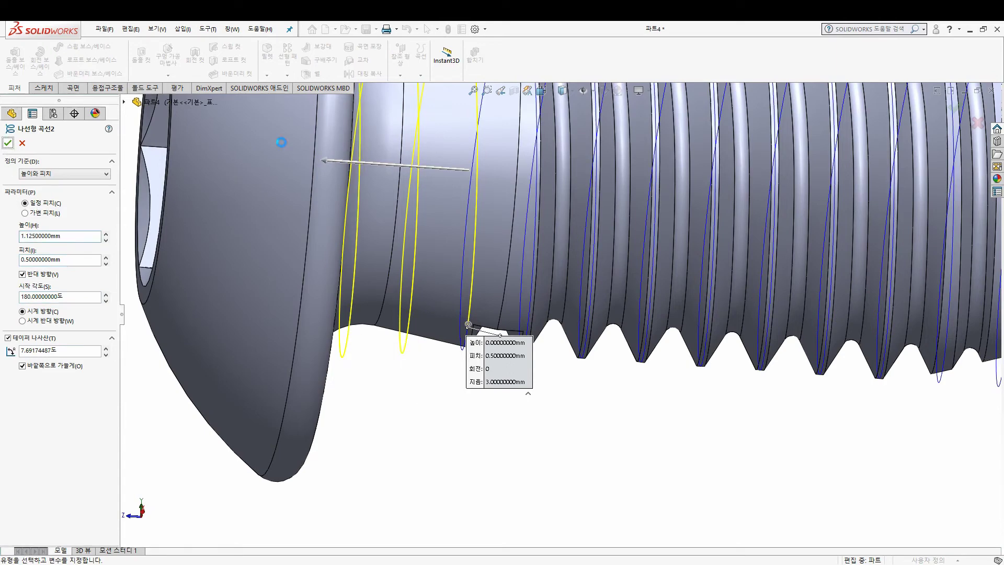
{"action": "key", "text": "Return"}
{"action": "key", "text": "f"}
{"action": "scroll", "coordinate": [489, 246], "scroll_direction": "down", "scroll_amount": 5}
{"action": "scroll", "coordinate": [489, 271], "scroll_direction": "down", "scroll_amount": 2}
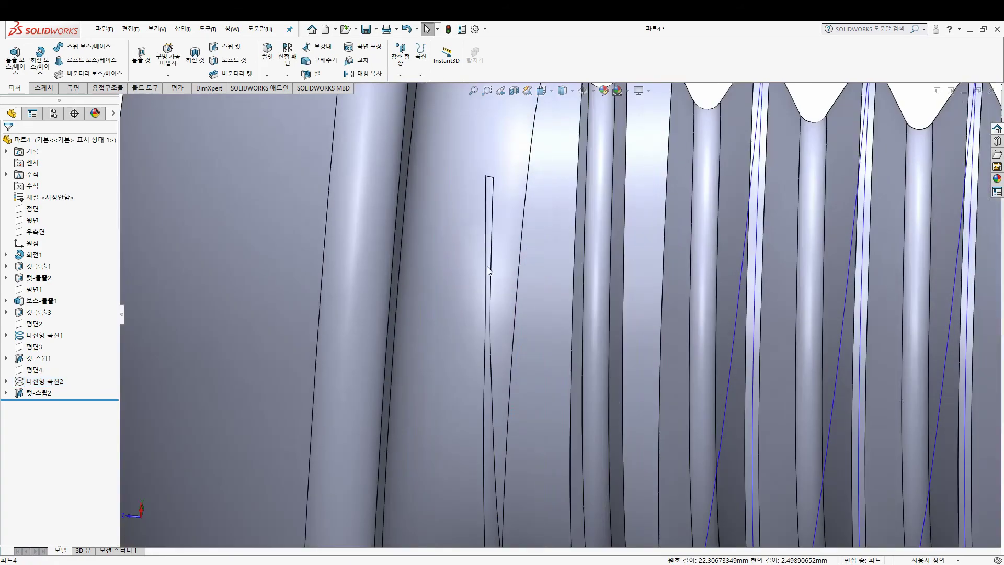
{"action": "scroll", "coordinate": [490, 235], "scroll_direction": "up", "scroll_amount": 4}
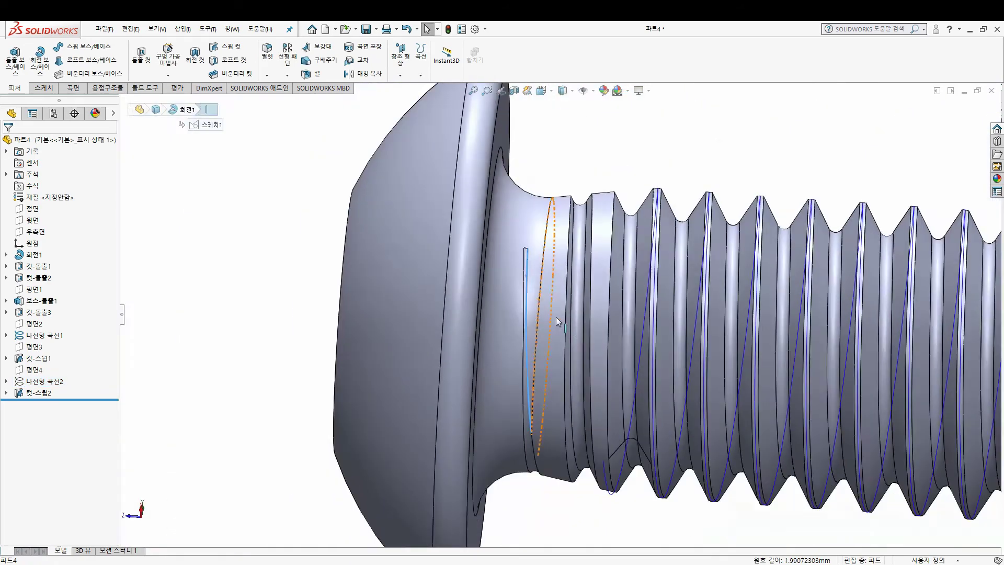
Step: Switch to the Right view and expand 컷-스윕2 in the feature tree
{"action": "key", "text": "ctrl+4"}
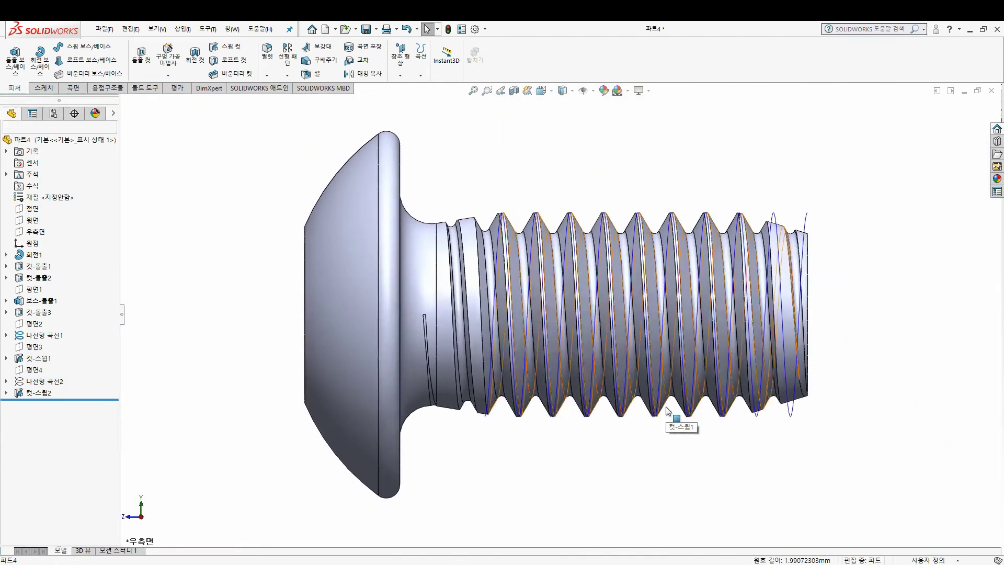
{"action": "scroll", "coordinate": [450, 352], "scroll_direction": "down", "scroll_amount": 2}
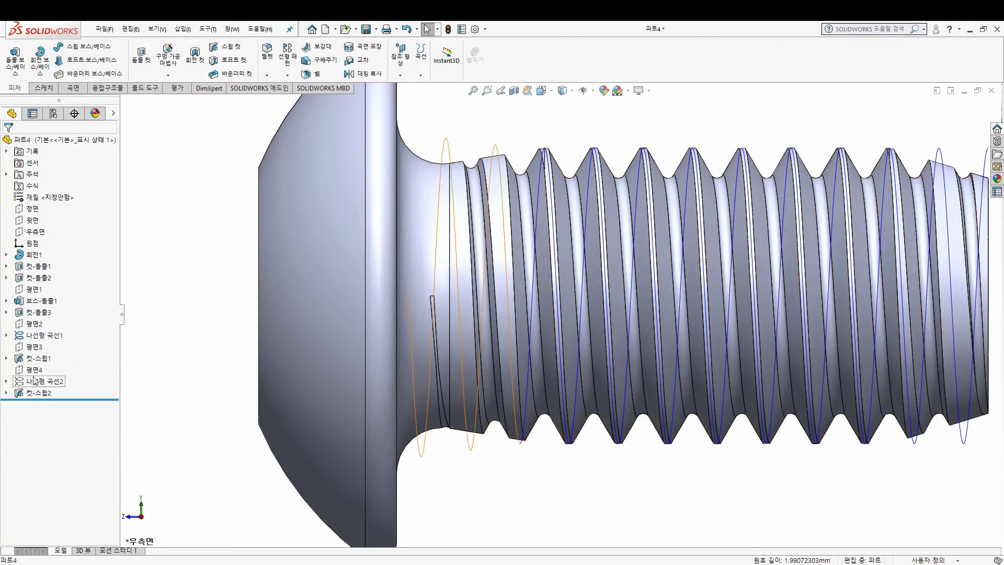
{"action": "left_click", "coordinate": [6, 393]}
{"action": "left_click", "coordinate": [51, 404]}
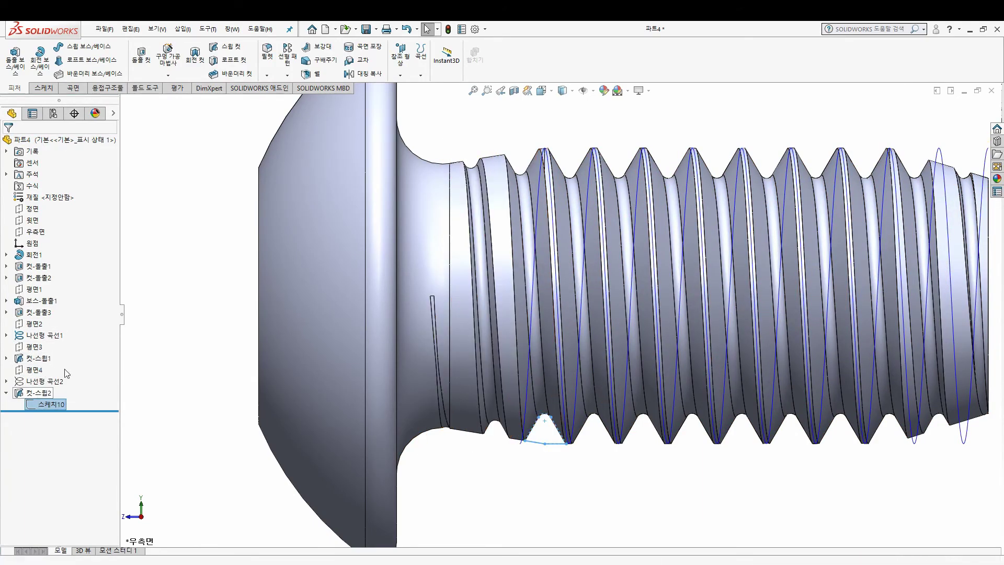
Step: Inspect the 스케치10 triangle in Left view, then return to Right view and exit the sketch
{"action": "left_click", "coordinate": [66, 373]}
{"action": "key", "text": "ctrl+8"}
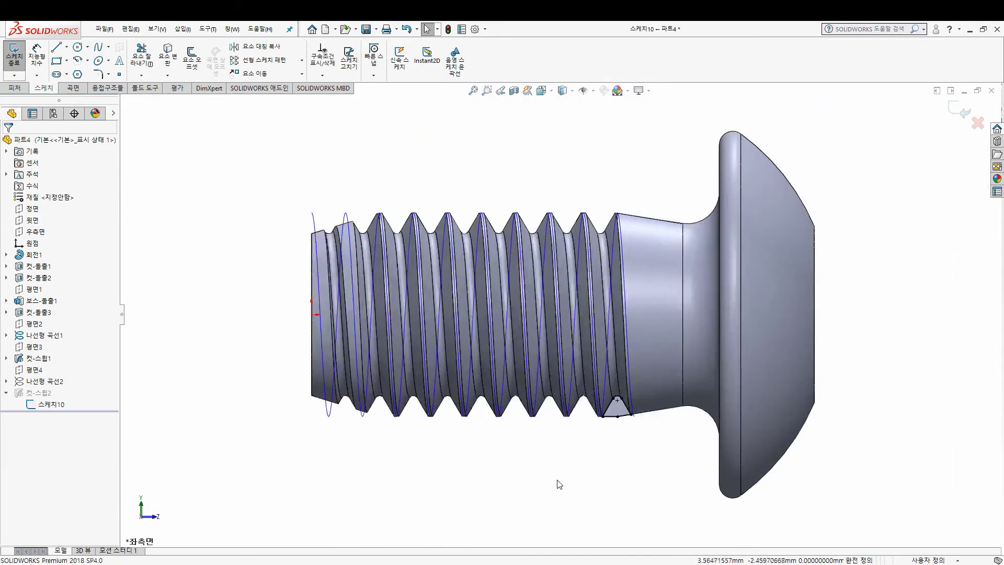
{"action": "scroll", "coordinate": [634, 415], "scroll_direction": "down", "scroll_amount": 5}
{"action": "scroll", "coordinate": [552, 340], "scroll_direction": "down", "scroll_amount": 3}
{"action": "scroll", "coordinate": [547, 337], "scroll_direction": "up", "scroll_amount": 4}
{"action": "scroll", "coordinate": [535, 284], "scroll_direction": "down", "scroll_amount": 2}
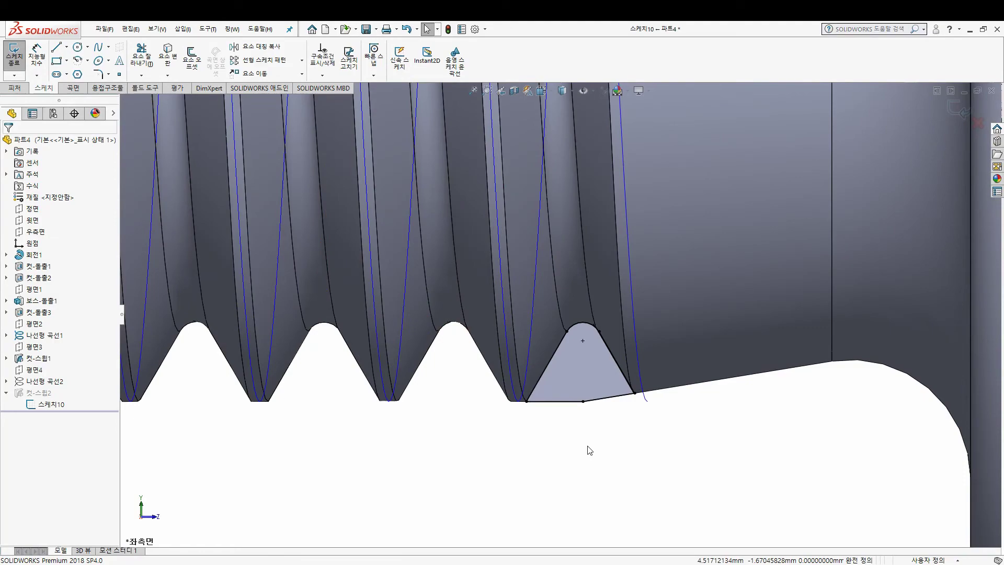
{"action": "key", "text": "ctrl+4"}
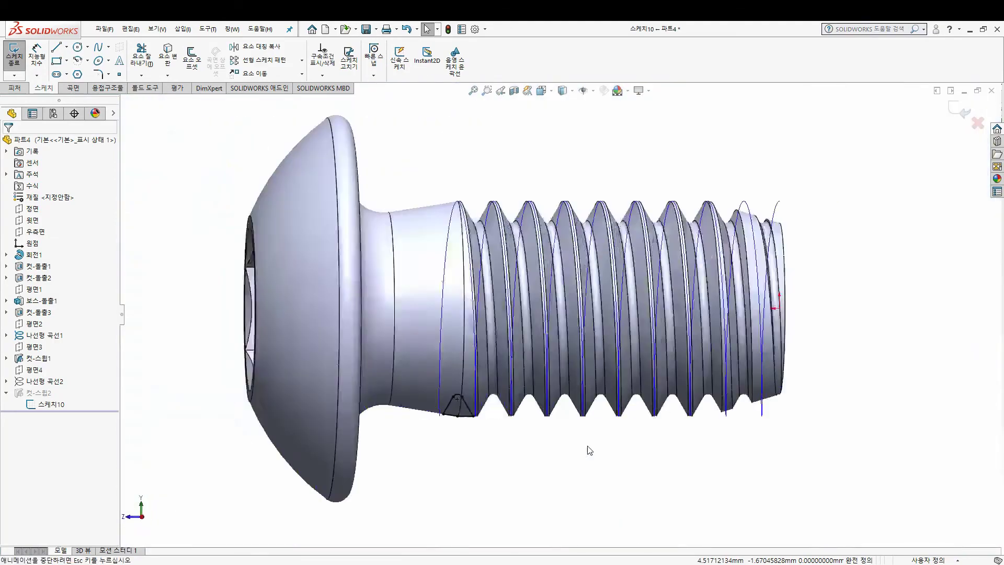
{"action": "left_click", "coordinate": [30, 393]}
Step: Delete 컷-스윕2 and its leftover profile sketch 스케치10
{"action": "key", "text": "Delete"}
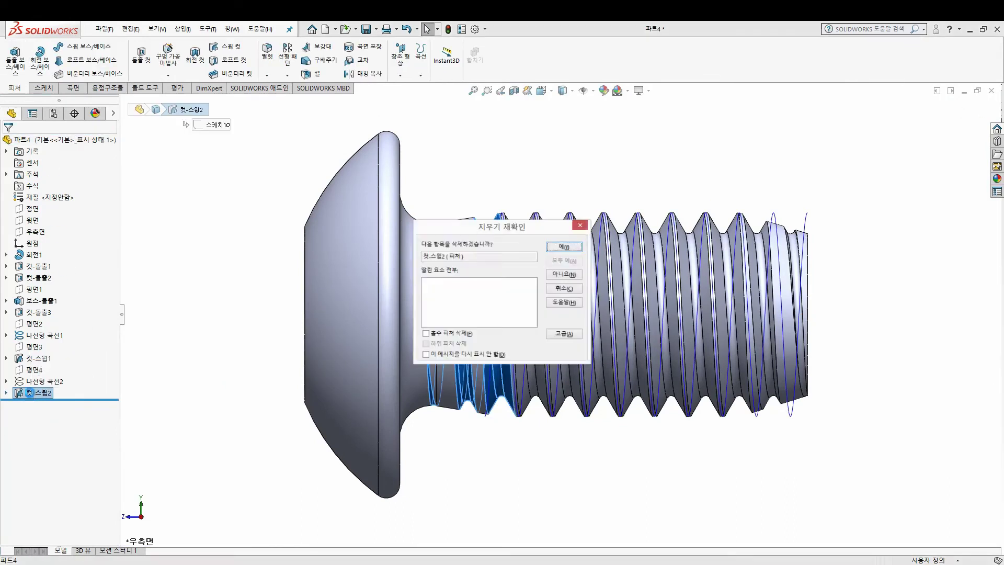
{"action": "key", "text": "Return"}
{"action": "left_click", "coordinate": [25, 394]}
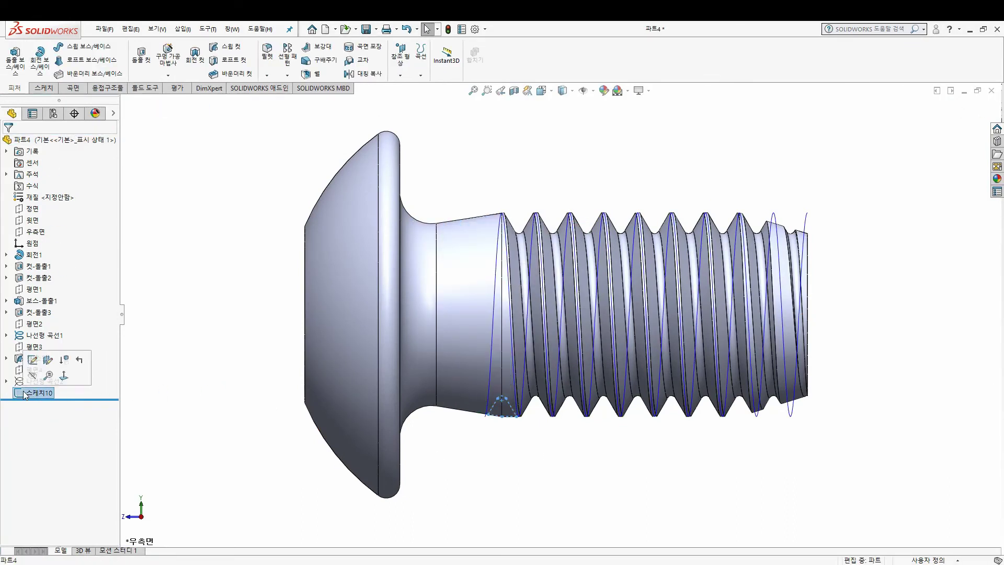
{"action": "key", "text": "Delete"}
{"action": "key", "text": "Return"}
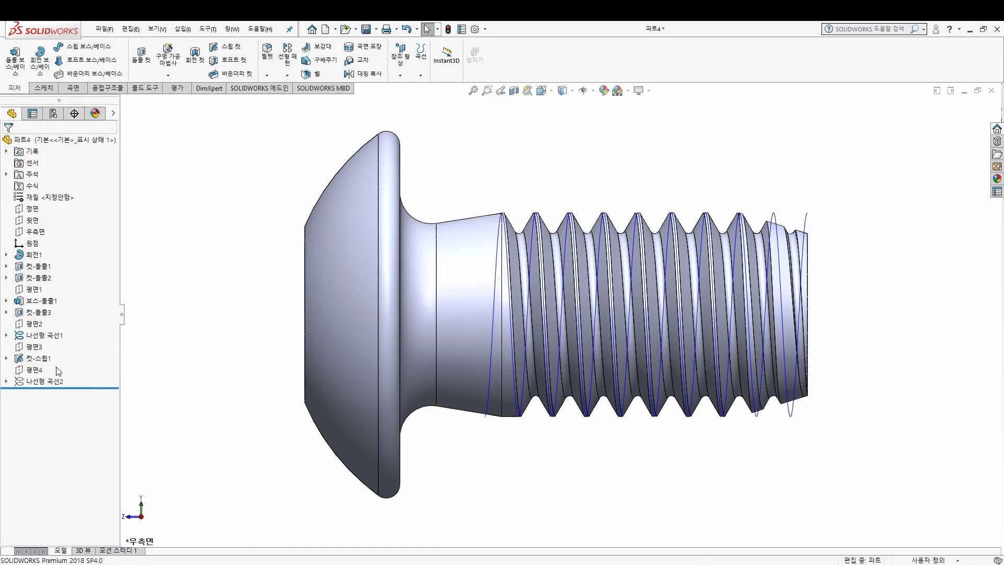
Step: Hide the Revolve1 body to view only the helix curves in isometric
{"action": "left_click", "coordinate": [46, 383]}
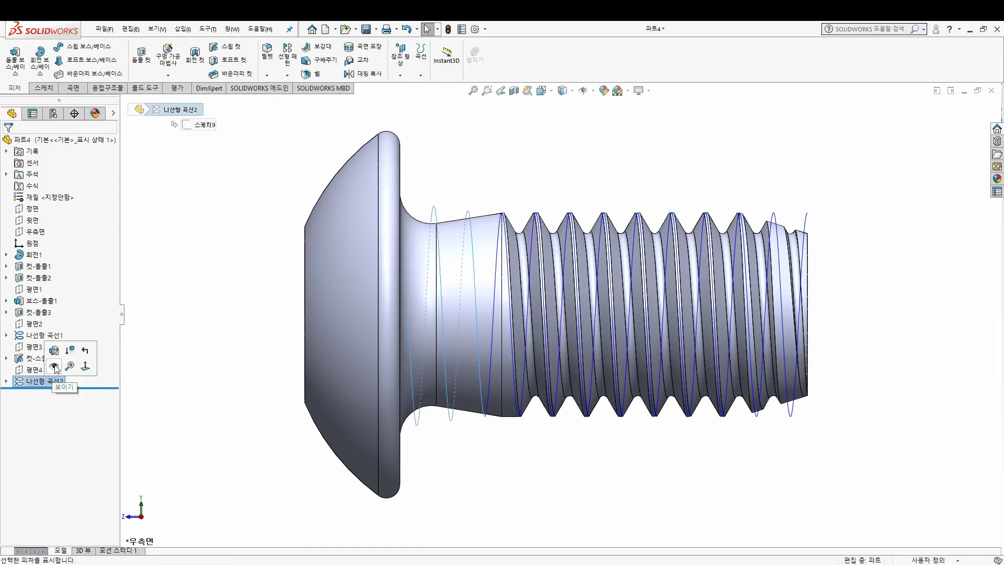
{"action": "key", "text": "Escape"}
{"action": "left_click", "coordinate": [34, 255]}
{"action": "left_click", "coordinate": [67, 232]}
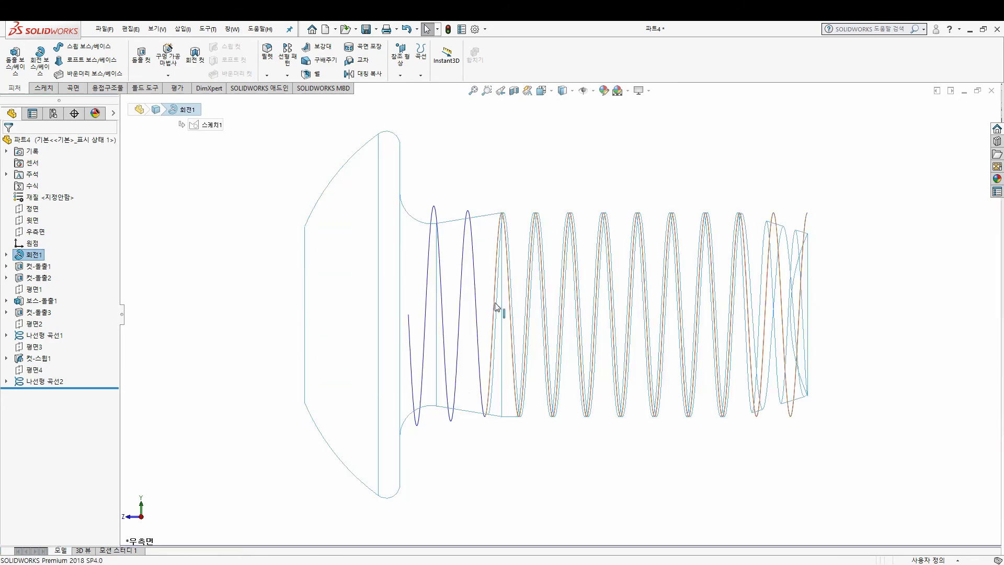
{"action": "mouse_move", "coordinate": [558, 478]}
{"action": "middle_mouse_down"}
{"action": "mouse_move", "coordinate": [610, 446]}
{"action": "mouse_move", "coordinate": [648, 386]}
{"action": "mouse_move", "coordinate": [600, 494]}
{"action": "middle_mouse_up"}
{"action": "key", "text": "ctrl+7"}
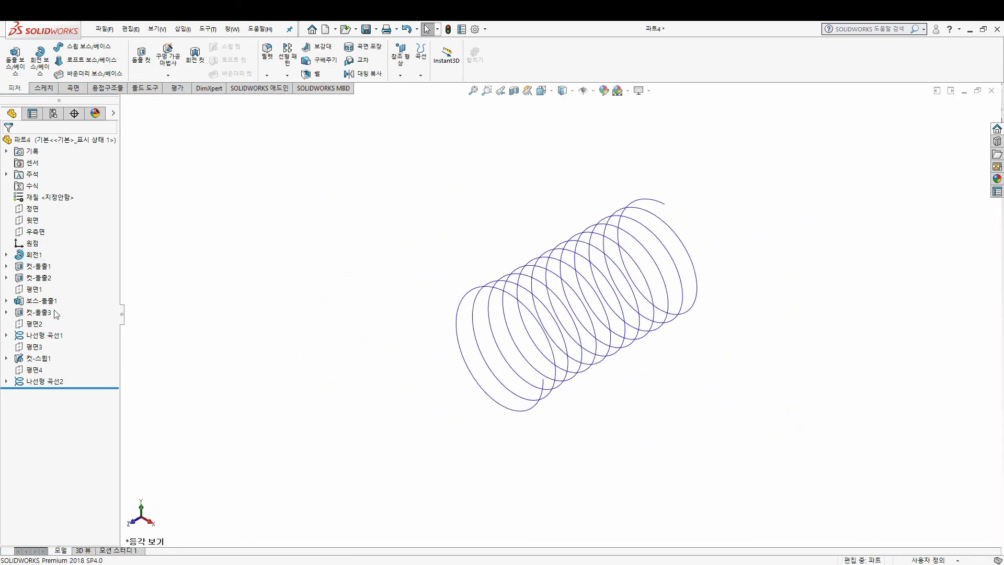
Step: Show the bolt body again, orbit to a side view, and expand Revolve1
{"action": "left_click", "coordinate": [33, 255]}
{"action": "left_click", "coordinate": [45, 240]}
{"action": "left_click", "coordinate": [408, 395]}
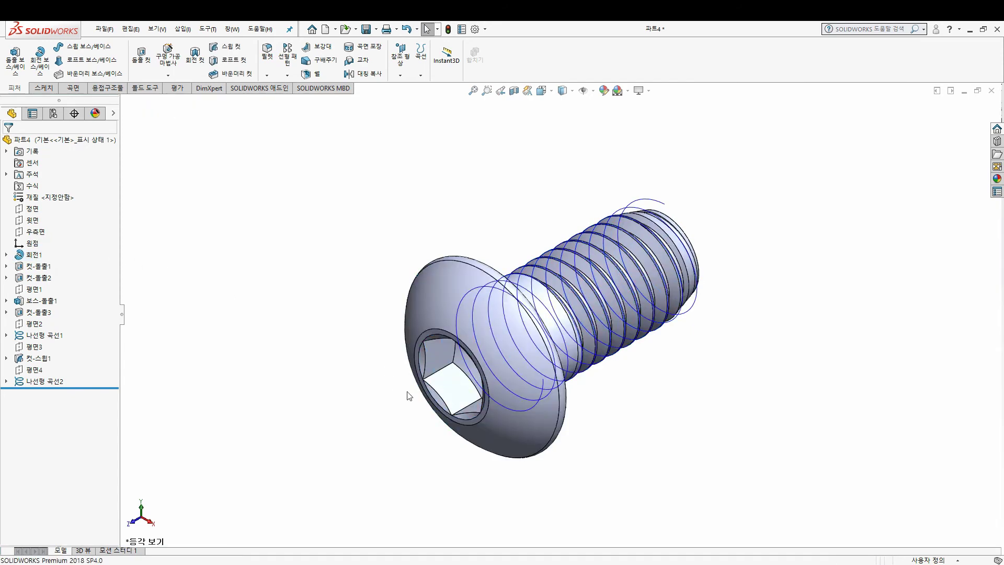
{"action": "mouse_move", "coordinate": [524, 361]}
{"action": "middle_mouse_down"}
{"action": "mouse_move", "coordinate": [643, 366]}
{"action": "mouse_move", "coordinate": [596, 450]}
{"action": "middle_mouse_up"}
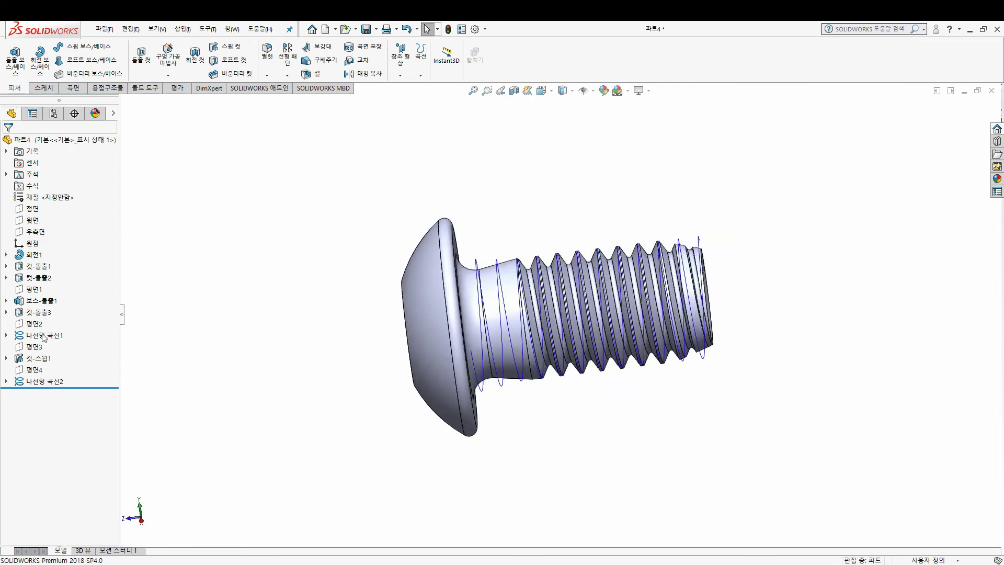
{"action": "left_click", "coordinate": [33, 255]}
Step: Edit 스케치1 in Right view and draw a corner rectangle below the profile
{"action": "left_click", "coordinate": [36, 240]}
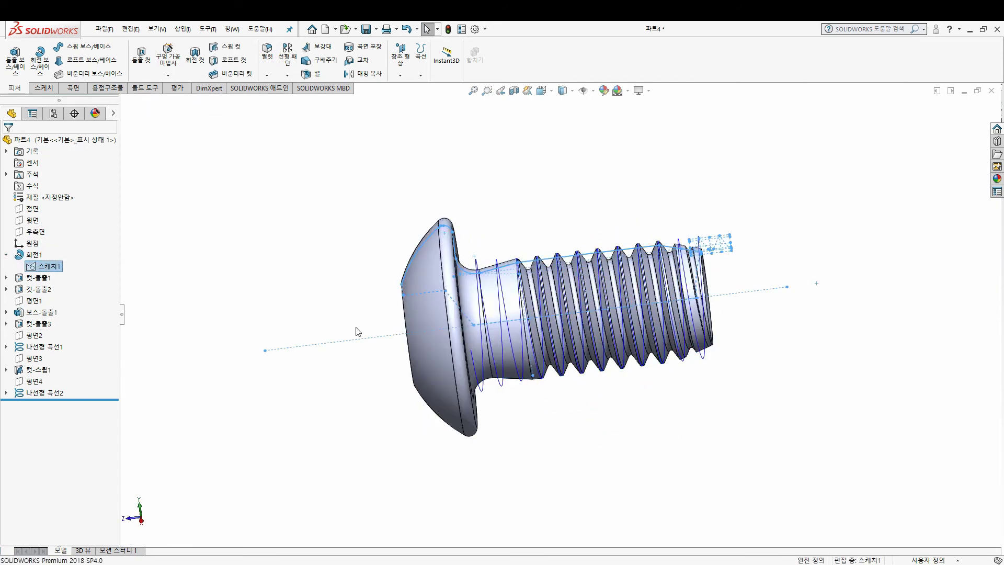
{"action": "key", "text": "ctrl+8"}
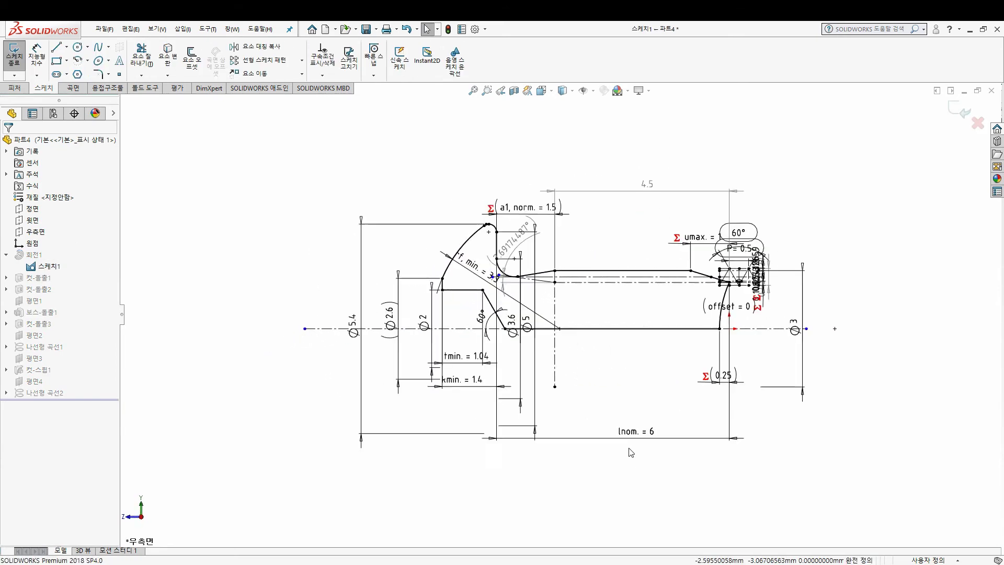
{"action": "scroll", "coordinate": [593, 324], "scroll_direction": "down", "scroll_amount": 1}
{"action": "scroll", "coordinate": [586, 293], "scroll_direction": "down", "scroll_amount": 1}
{"action": "scroll", "coordinate": [581, 287], "scroll_direction": "down", "scroll_amount": 1}
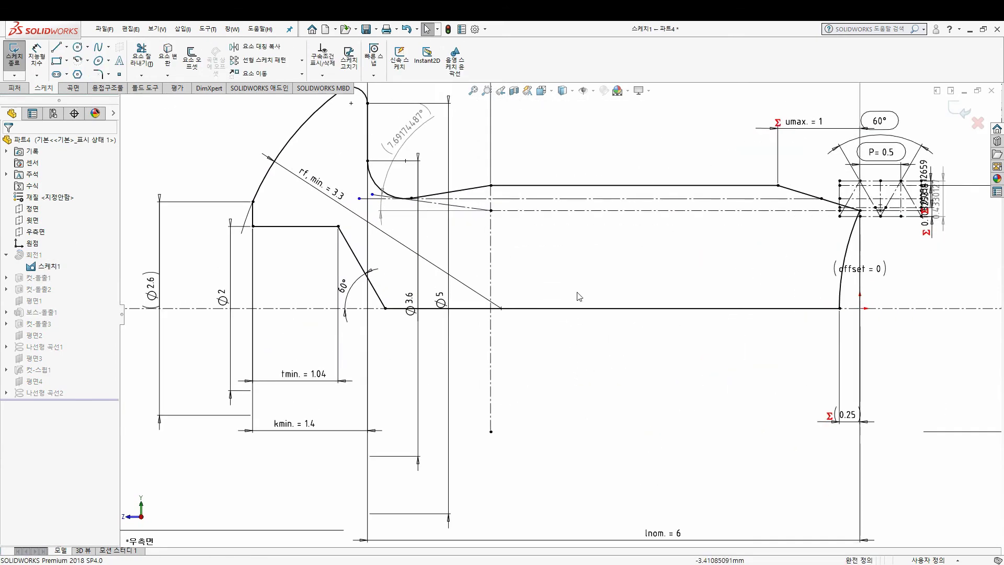
{"action": "left_click", "coordinate": [60, 63]}
{"action": "left_click", "coordinate": [515, 378]}
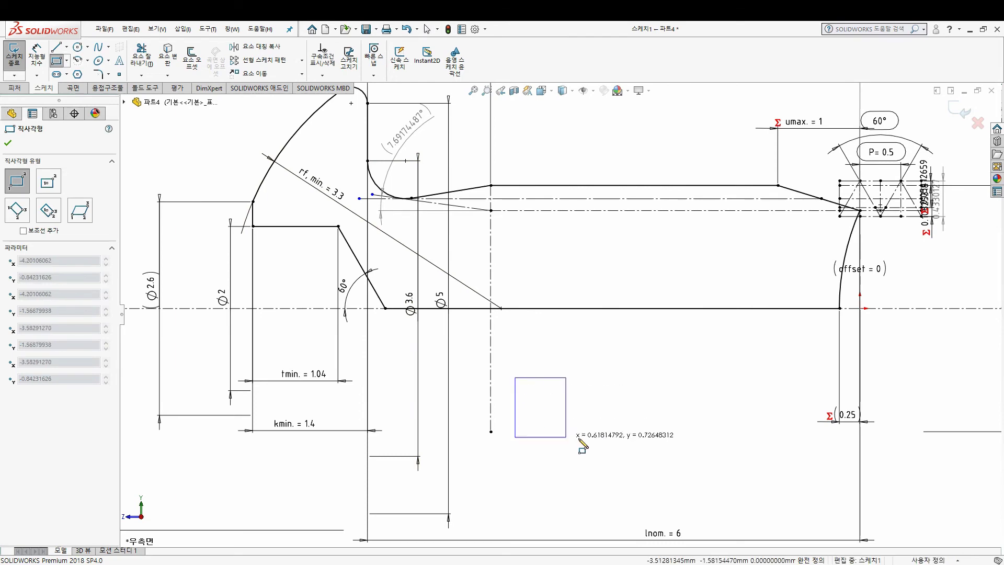
{"action": "left_click", "coordinate": [658, 444]}
{"action": "key", "text": "Escape"}
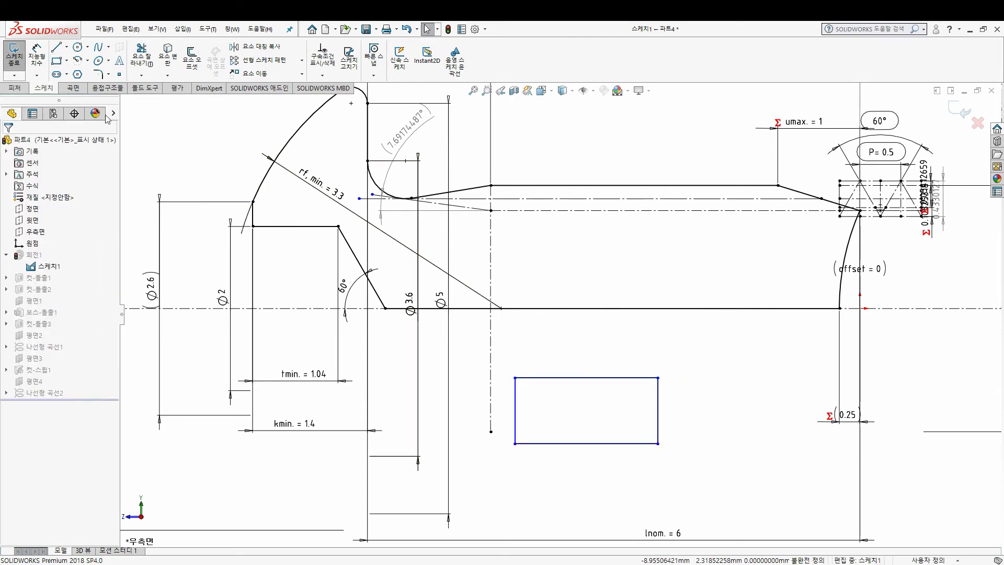
Step: Draw the W-shaped zigzag lines inside the rectangle
{"action": "left_click", "coordinate": [59, 47]}
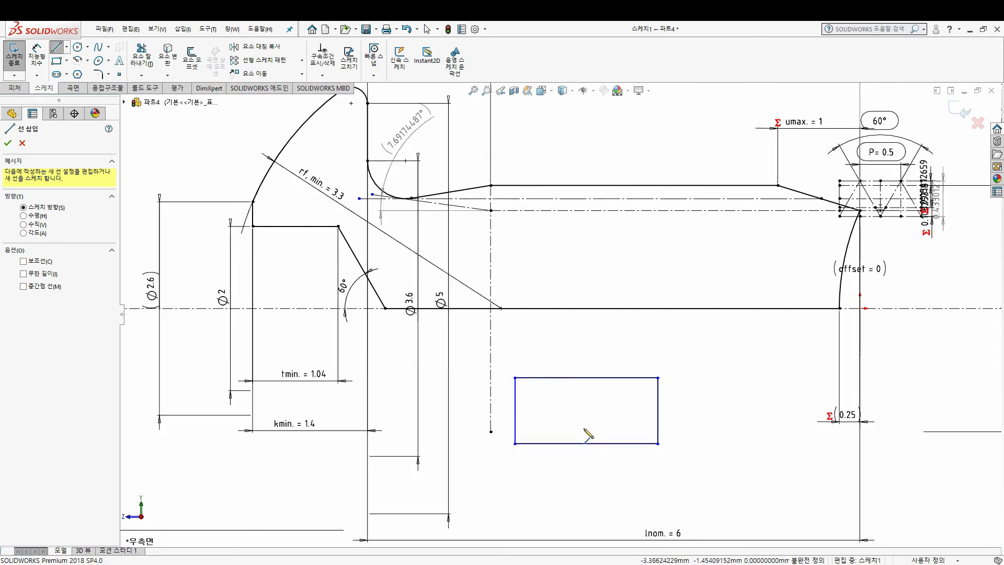
{"action": "left_click", "coordinate": [587, 378]}
{"action": "left_click", "coordinate": [560, 444]}
{"action": "double_click", "coordinate": [515, 377]}
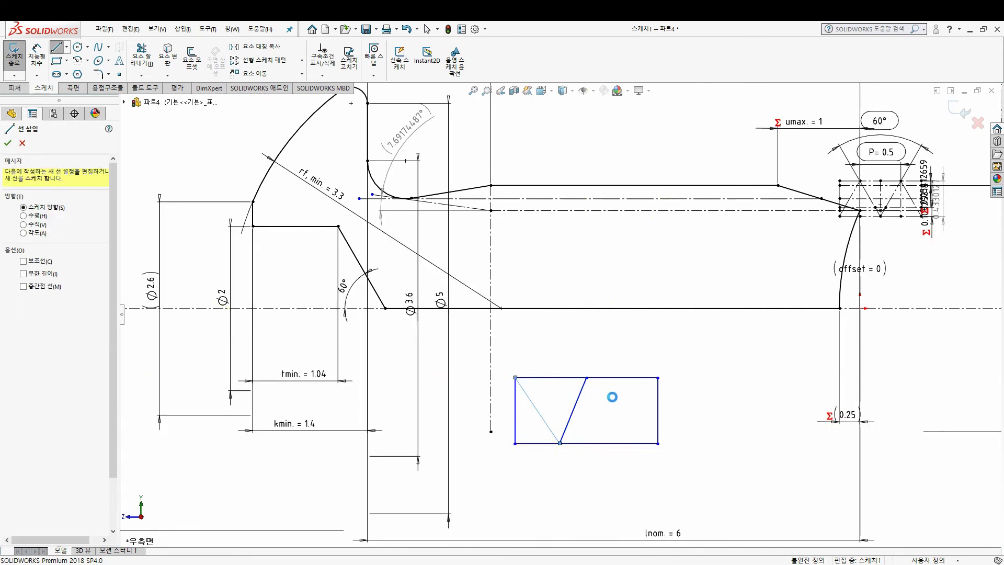
{"action": "left_click", "coordinate": [587, 377]}
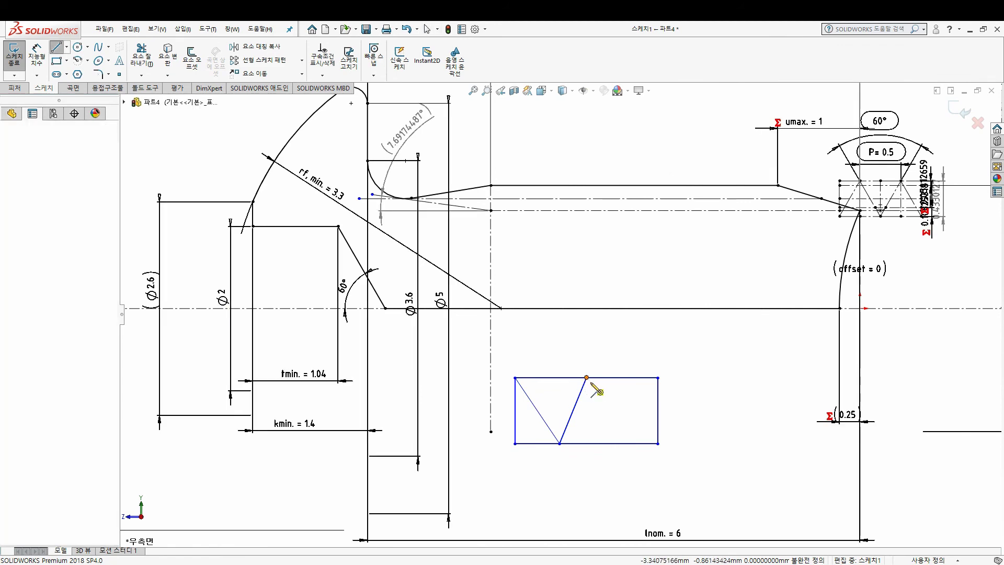
{"action": "left_click", "coordinate": [657, 377]}
{"action": "key", "text": "Escape"}
Step: Convert the rectangle and zigzag lines to construction geometry
{"action": "left_click_drag", "start_coordinate": [703, 465], "coordinate": [499, 362]}
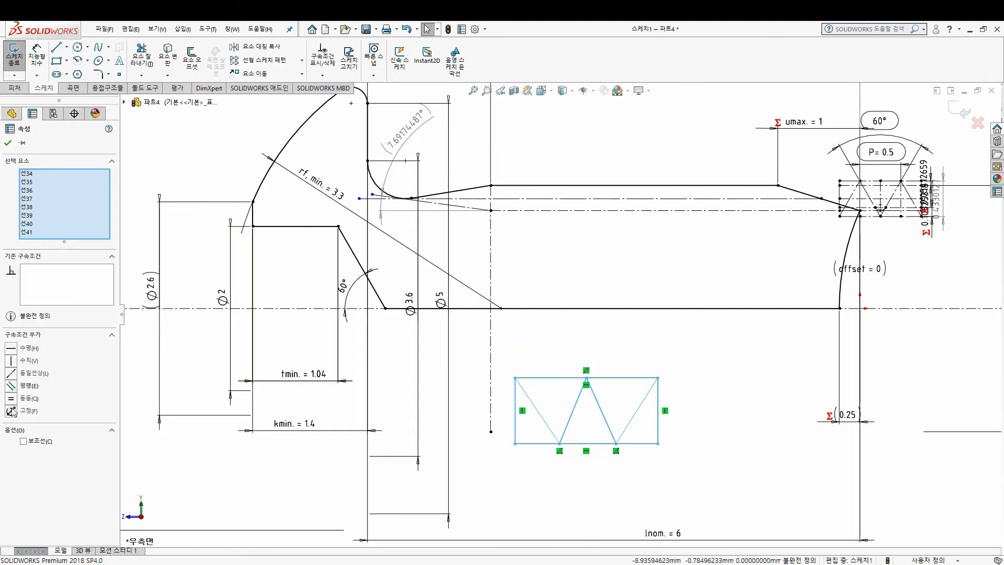
{"action": "left_click", "coordinate": [38, 443]}
{"action": "scroll", "coordinate": [639, 421], "scroll_direction": "down", "scroll_amount": 2}
{"action": "left_click_drag", "start_coordinate": [639, 422], "coordinate": [473, 377]}
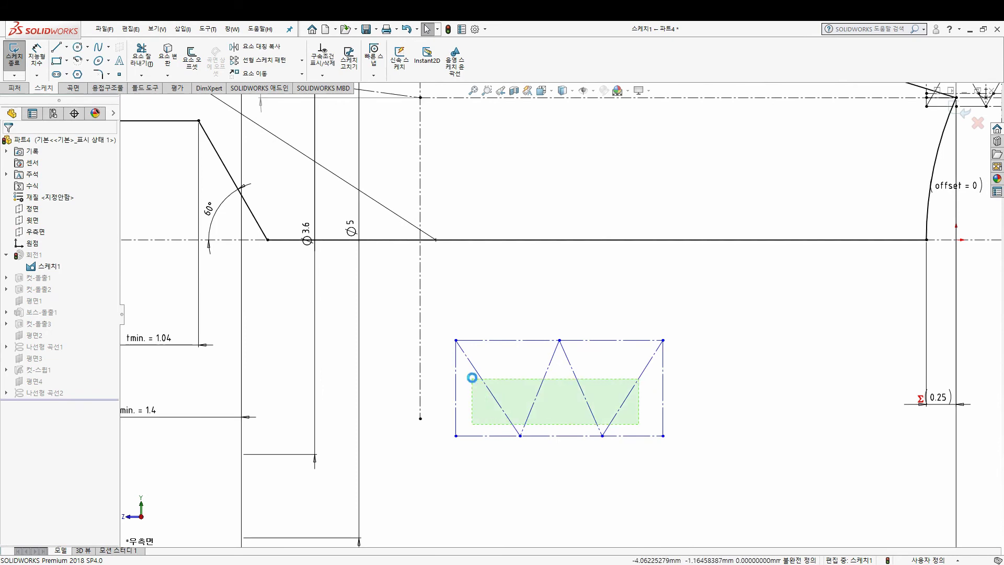
{"action": "left_click", "coordinate": [697, 403]}
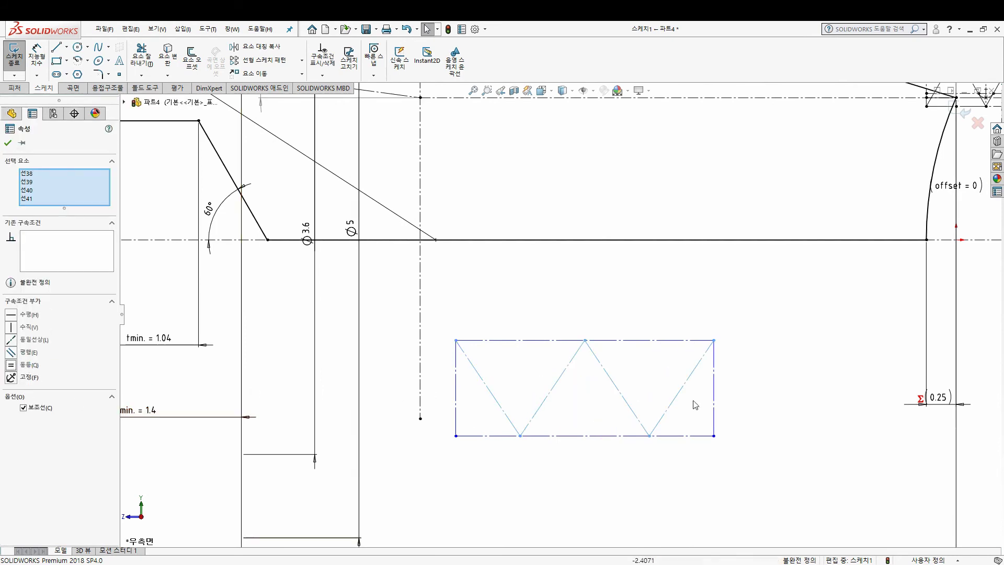
{"action": "scroll", "coordinate": [697, 403], "scroll_direction": "up", "scroll_amount": 2}
{"action": "scroll", "coordinate": [225, 100], "scroll_direction": "down", "scroll_amount": 1}
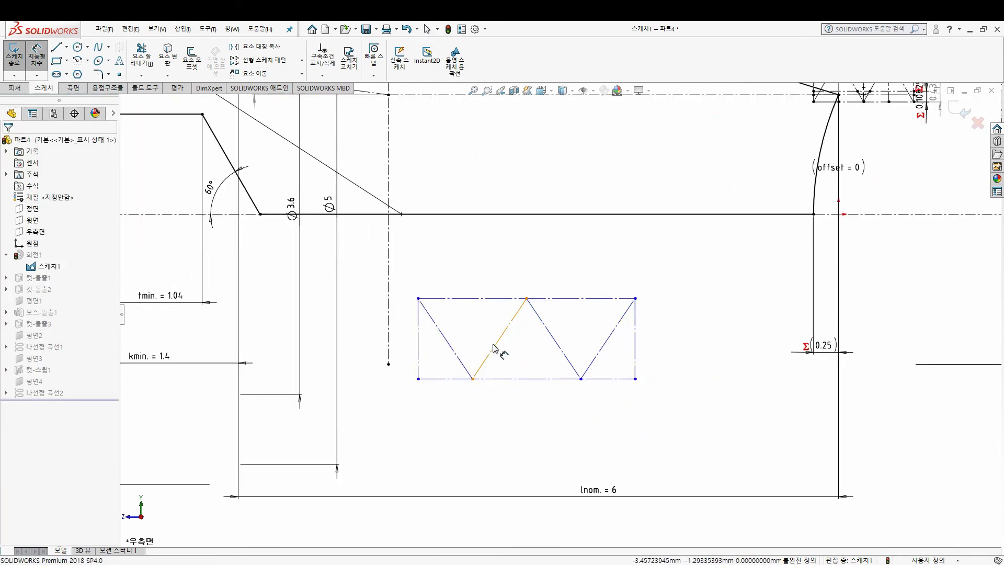
Step: Angle-dimension the two middle zigzag lines, linking the value through an = equation
{"action": "left_click", "coordinate": [528, 358]}
{"action": "left_click", "coordinate": [489, 345]}
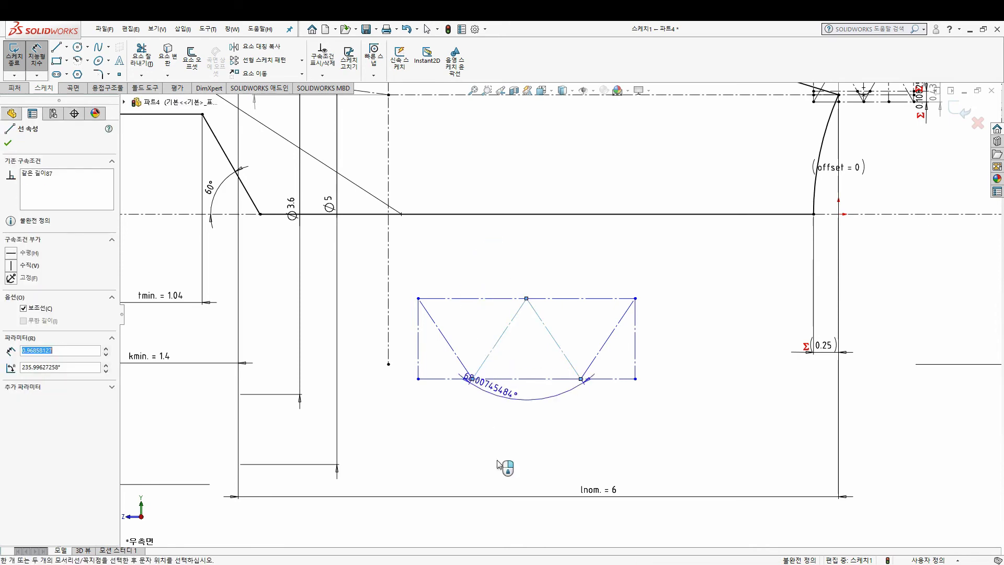
{"action": "left_click", "coordinate": [510, 450]}
{"action": "type", "text": "="}
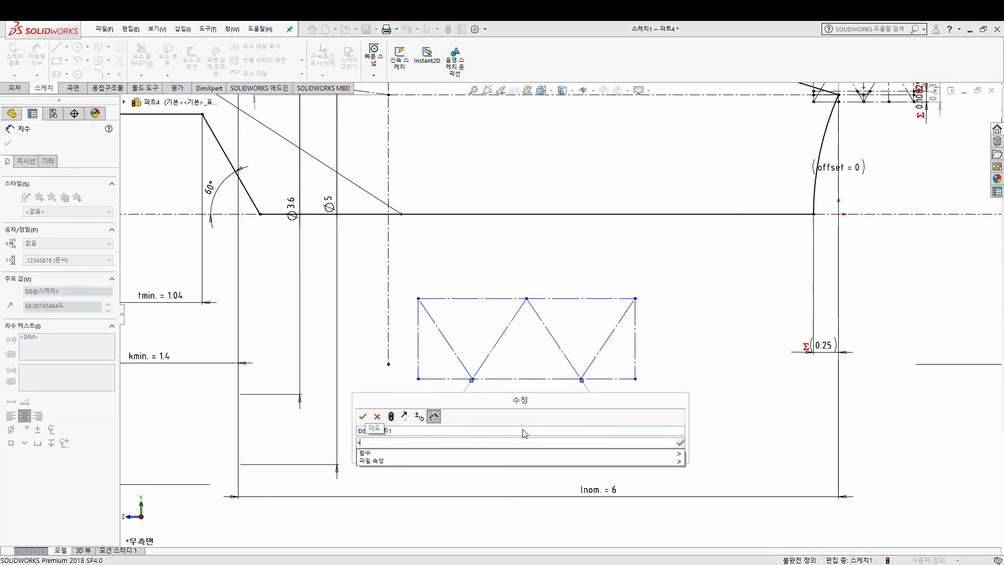
{"action": "scroll", "coordinate": [685, 336], "scroll_direction": "up", "scroll_amount": 2}
{"action": "scroll", "coordinate": [710, 147], "scroll_direction": "up", "scroll_amount": 1}
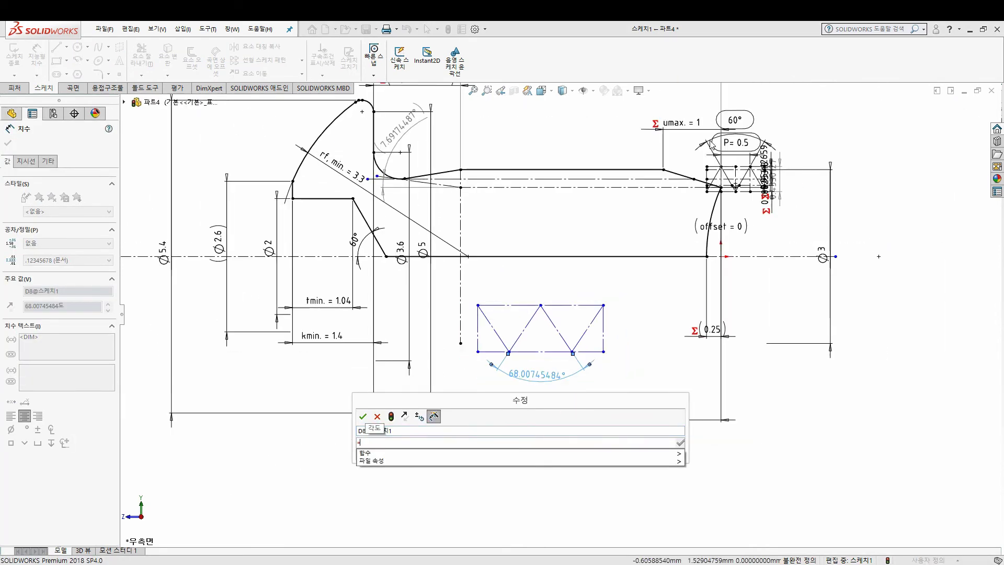
{"action": "left_click", "coordinate": [738, 123]}
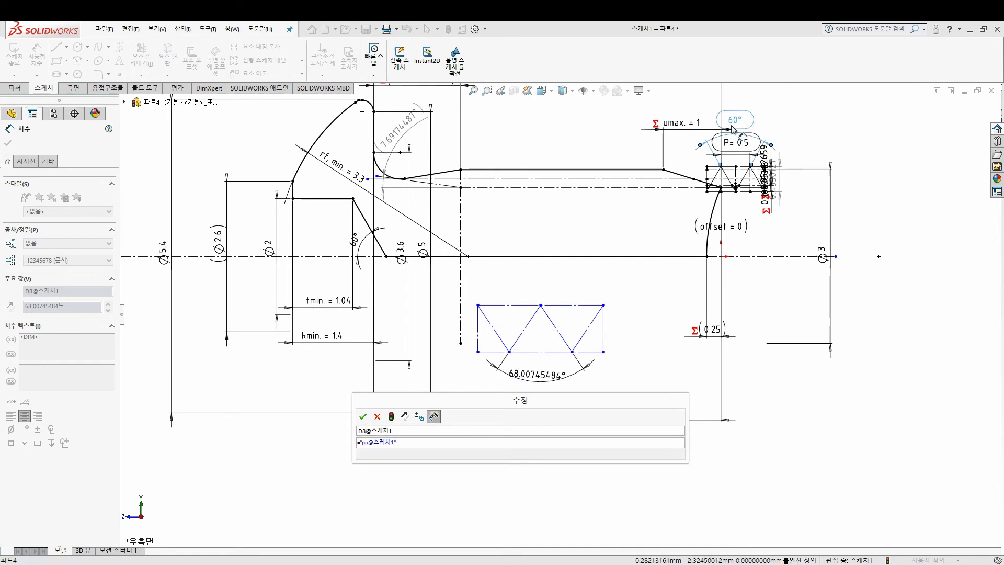
Step: Confirm the 60° angle and set the lower vertex spacing to =P@스케치1 (0.5)
{"action": "left_click", "coordinate": [363, 417]}
{"action": "scroll", "coordinate": [499, 371], "scroll_direction": "down", "scroll_amount": 1}
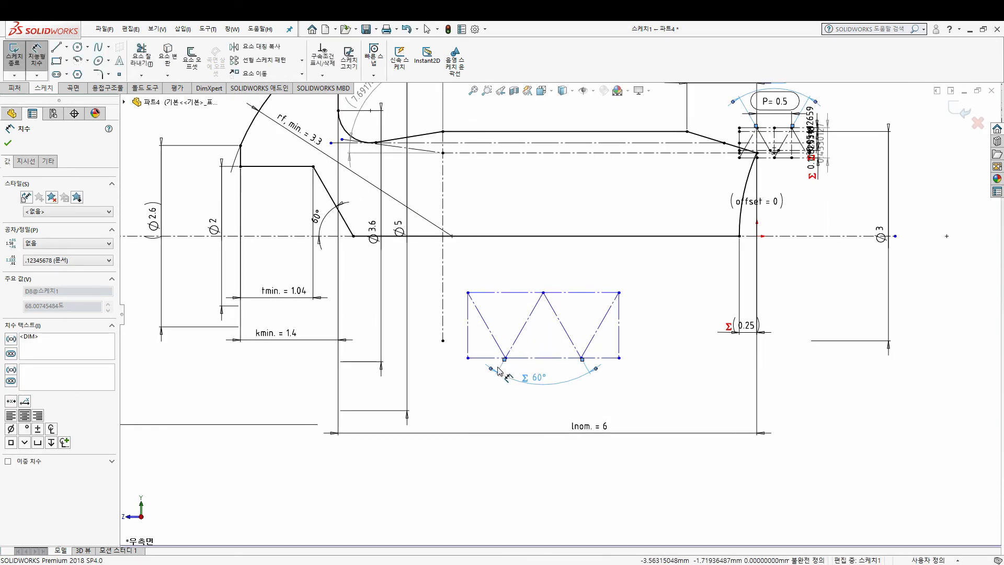
{"action": "scroll", "coordinate": [499, 371], "scroll_direction": "down", "scroll_amount": 1}
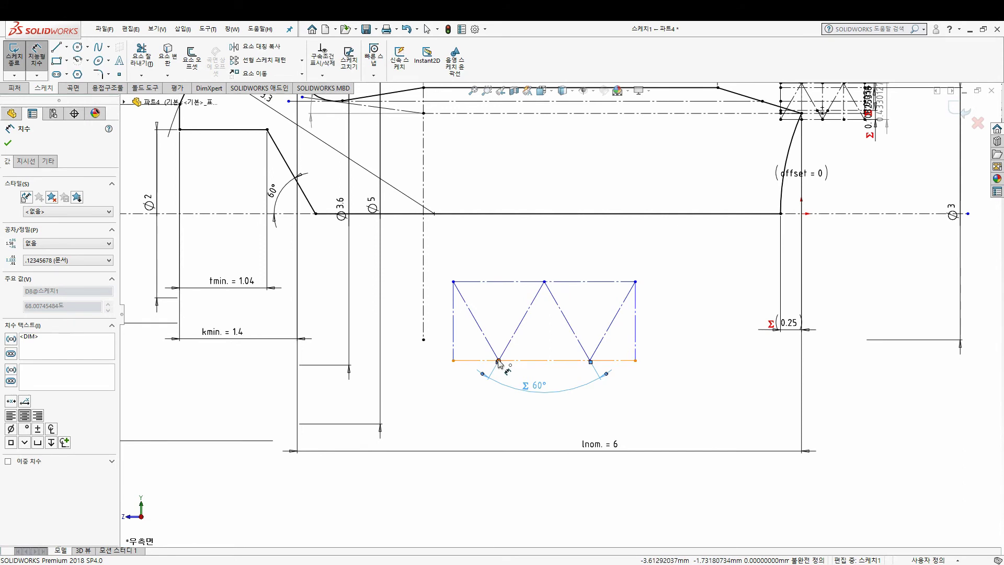
{"action": "left_click", "coordinate": [498, 360]}
{"action": "left_click", "coordinate": [589, 360]}
{"action": "left_click", "coordinate": [552, 377]}
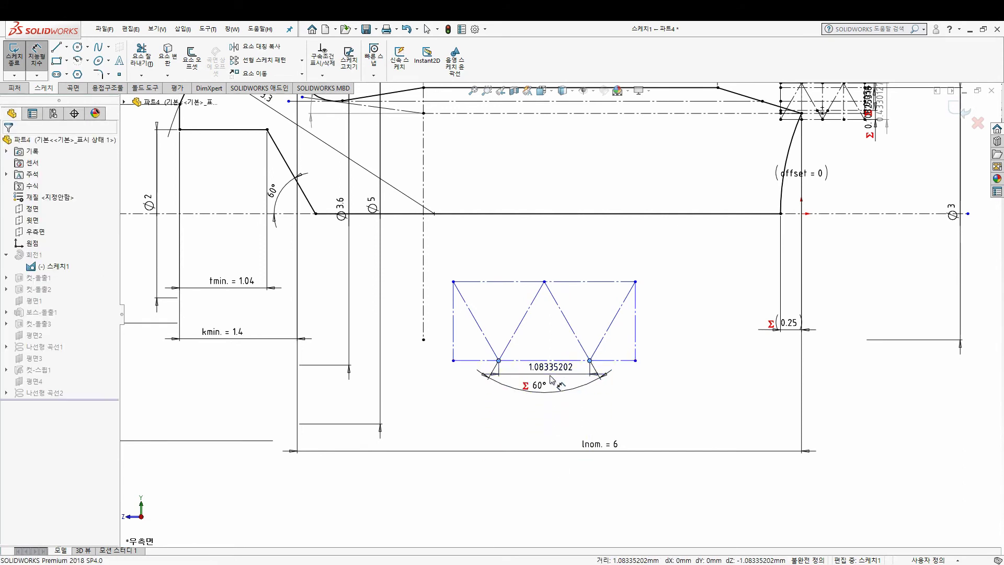
{"action": "type", "text": "="}
{"action": "scroll", "coordinate": [653, 227], "scroll_direction": "up", "scroll_amount": 2}
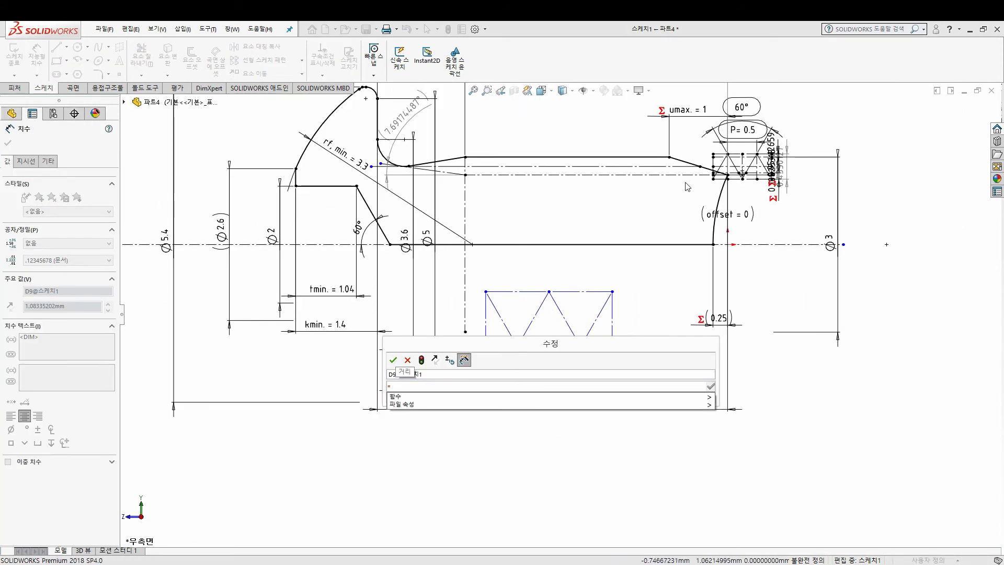
{"action": "left_click", "coordinate": [748, 135]}
{"action": "left_click", "coordinate": [391, 361]}
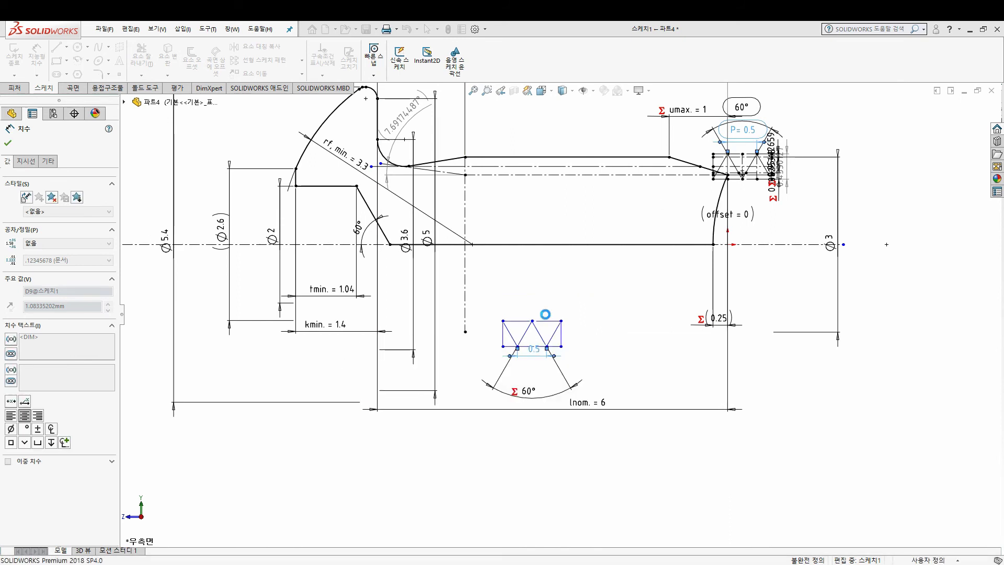
Step: Start another Smart Dimension from the profile box's top-right corner
{"action": "scroll", "coordinate": [497, 314], "scroll_direction": "down", "scroll_amount": 2}
{"action": "scroll", "coordinate": [496, 314], "scroll_direction": "down", "scroll_amount": 3}
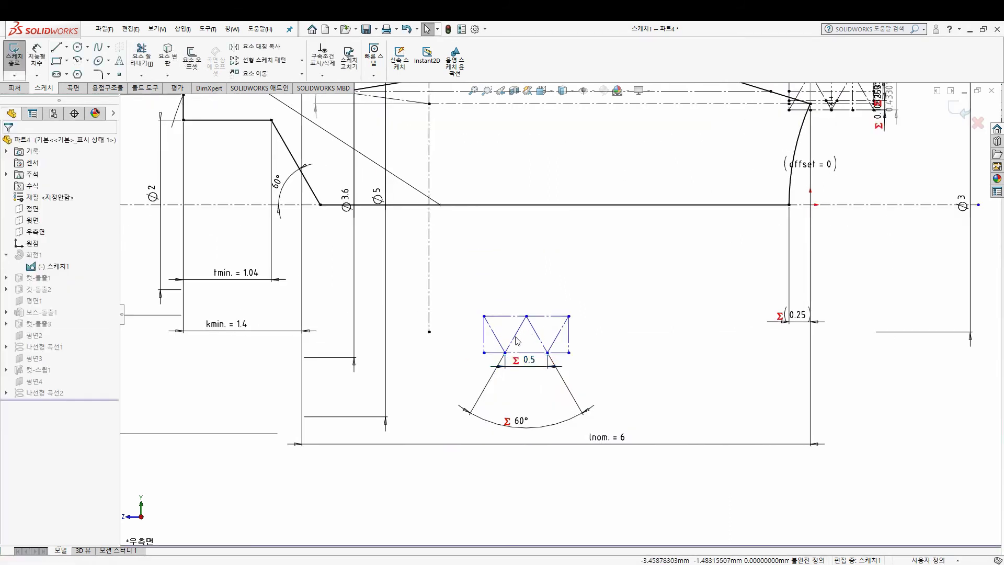
{"action": "left_click", "coordinate": [35, 57]}
{"action": "scroll", "coordinate": [575, 304], "scroll_direction": "down", "scroll_amount": 3}
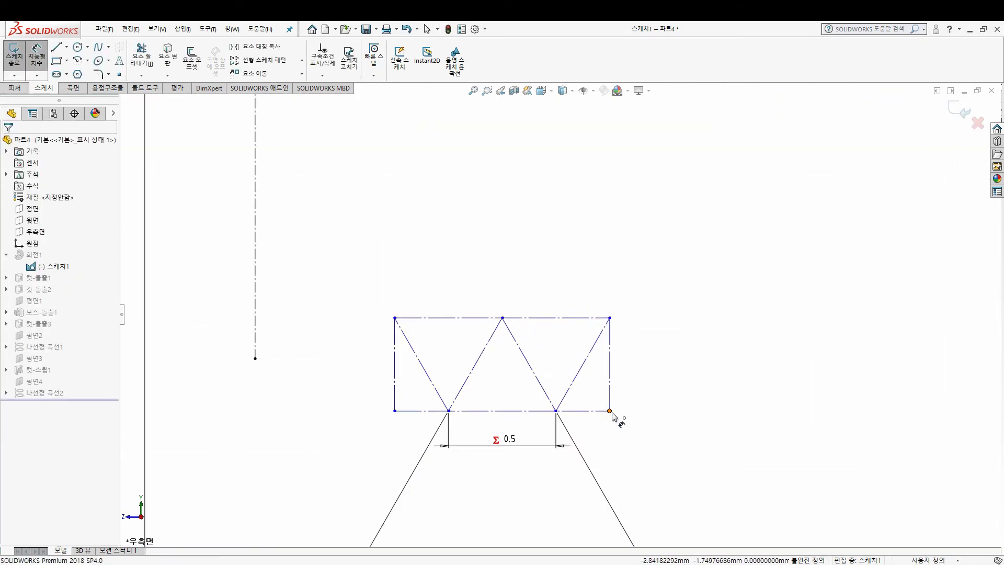
{"action": "left_click", "coordinate": [610, 318]}
Step: Draw a small circle inside the middle thread triangle
{"action": "key", "text": "Escape"}
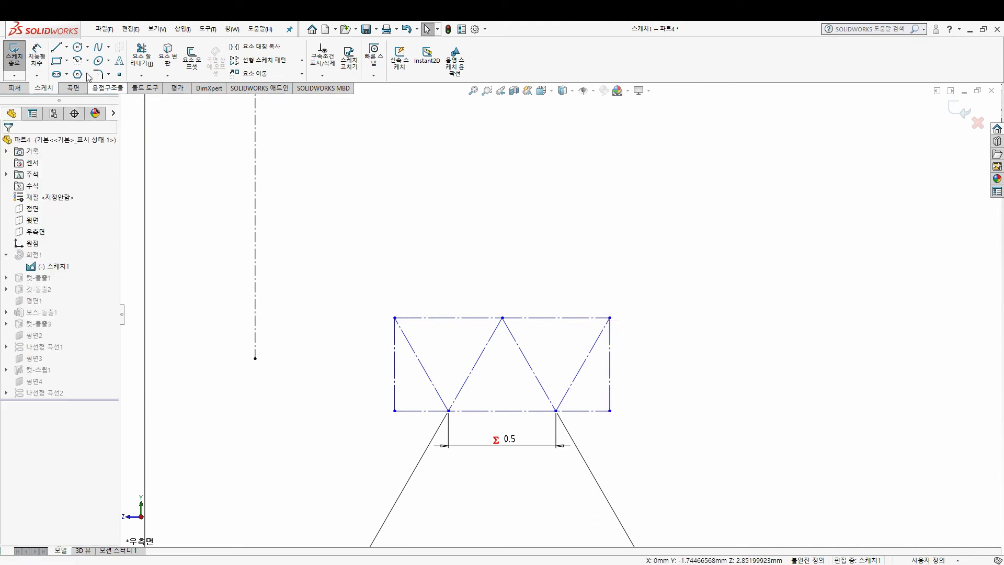
{"action": "left_click", "coordinate": [77, 47]}
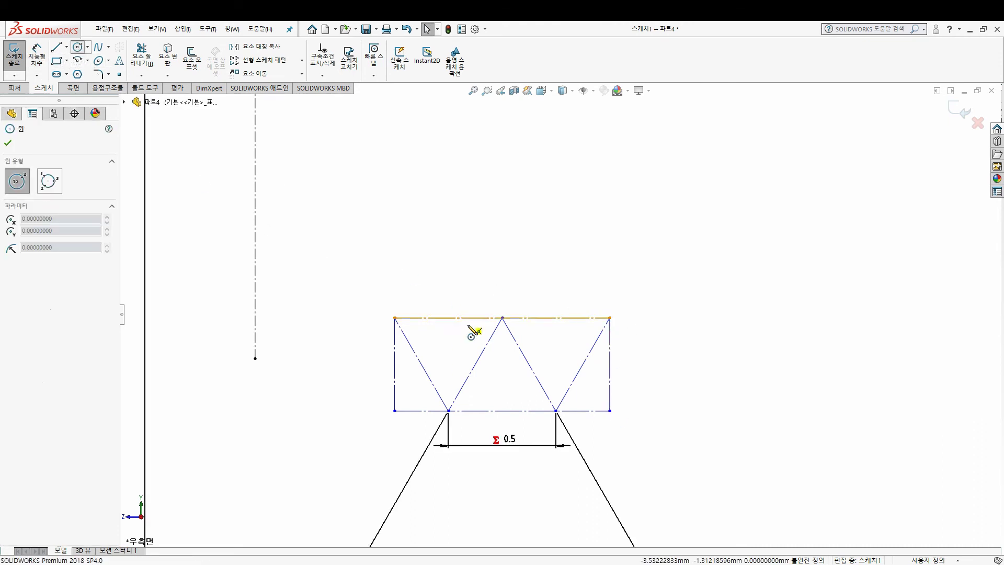
{"action": "left_click", "coordinate": [502, 365]}
{"action": "left_click", "coordinate": [510, 354]}
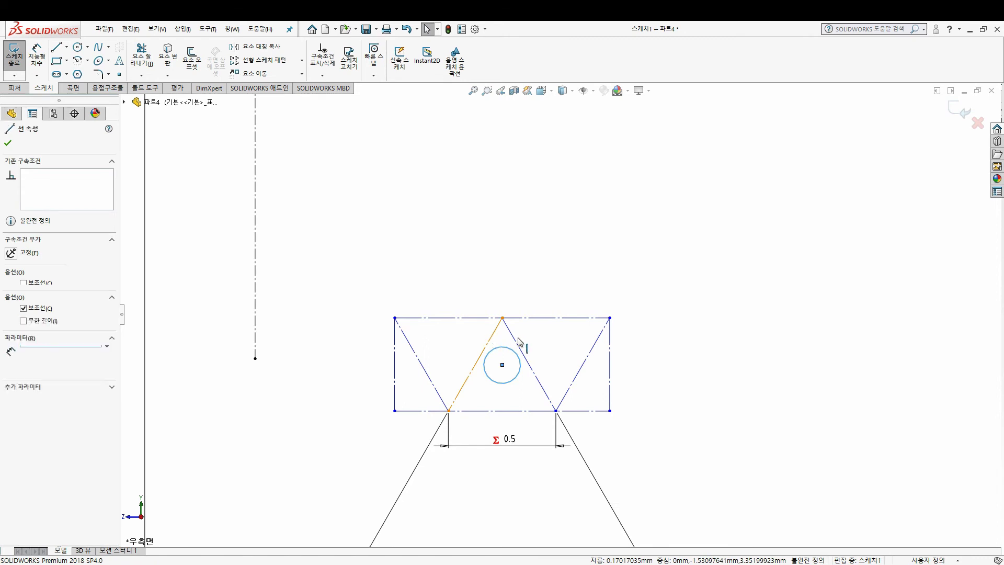
Step: Make the circle tangent to both inner flank lines of the triangle
{"action": "left_click", "coordinate": [475, 360], "text": "ctrl"}
{"action": "left_click", "coordinate": [23, 342]}
{"action": "key", "text": "Escape"}
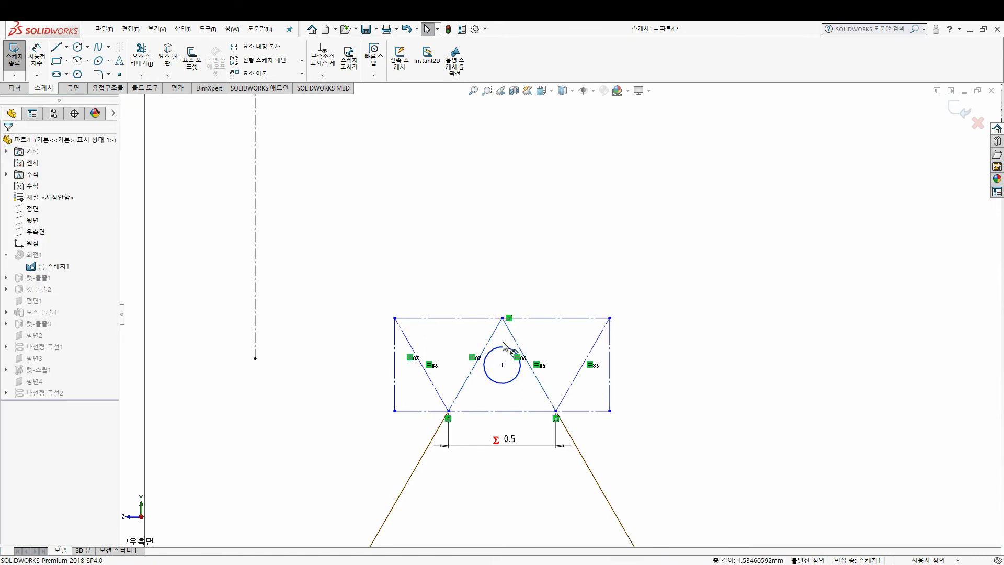
{"action": "left_click", "coordinate": [497, 350]}
{"action": "left_click", "coordinate": [474, 362], "text": "ctrl"}
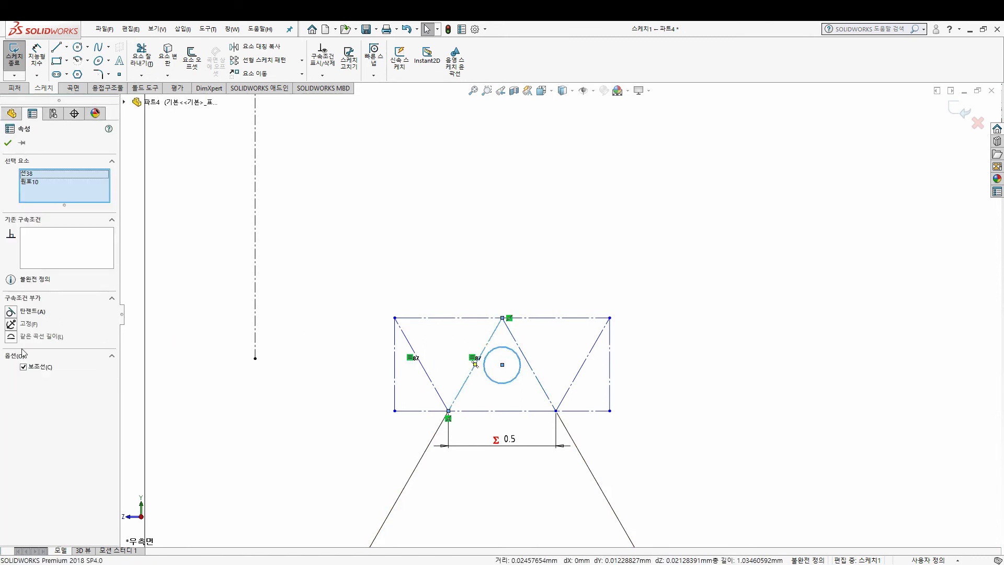
{"action": "left_click", "coordinate": [11, 313]}
{"action": "key", "text": "Escape"}
{"action": "left_click", "coordinate": [512, 351]}
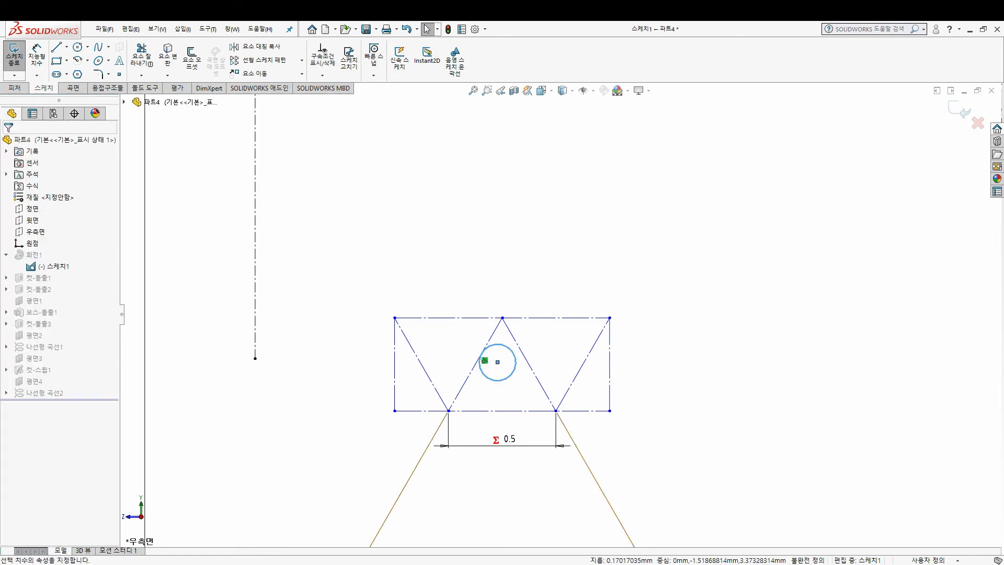
{"action": "key", "text": "Escape"}
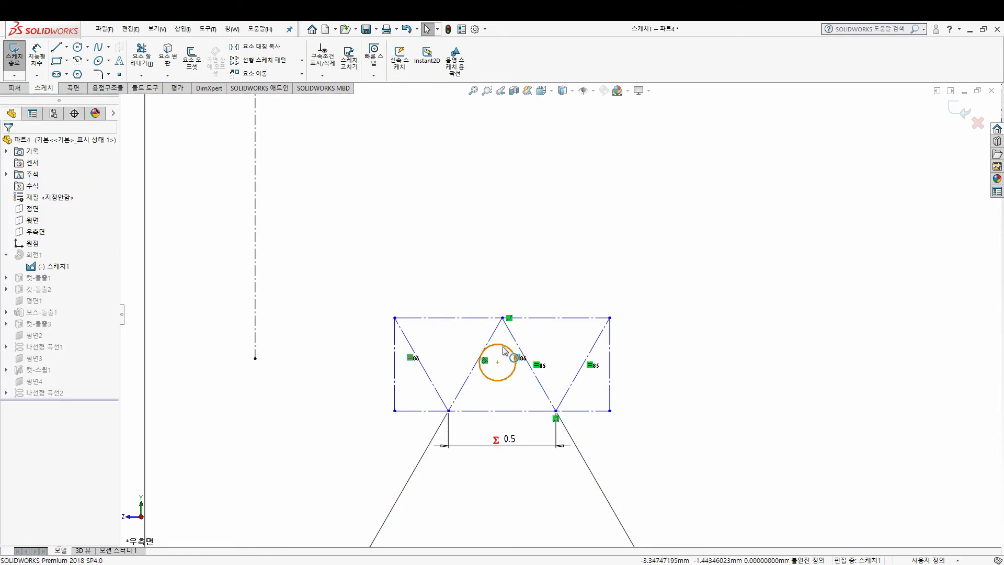
{"action": "left_click", "coordinate": [503, 347]}
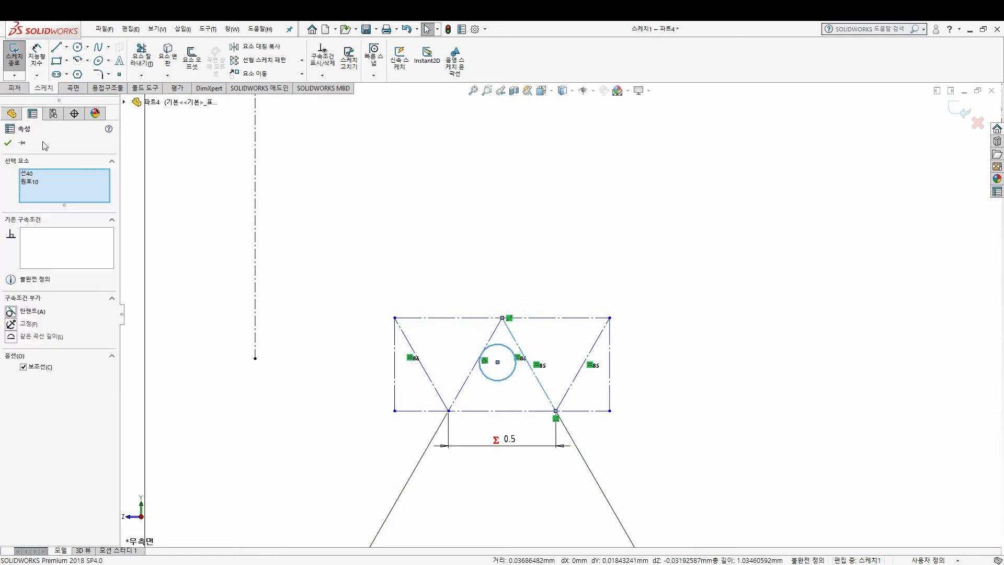
{"action": "key", "text": "Escape"}
Step: Trim away the circle's lower part, leaving a tangent arc at the apex
{"action": "left_click", "coordinate": [142, 57]}
{"action": "left_click_drag", "start_coordinate": [511, 388], "coordinate": [502, 350]}
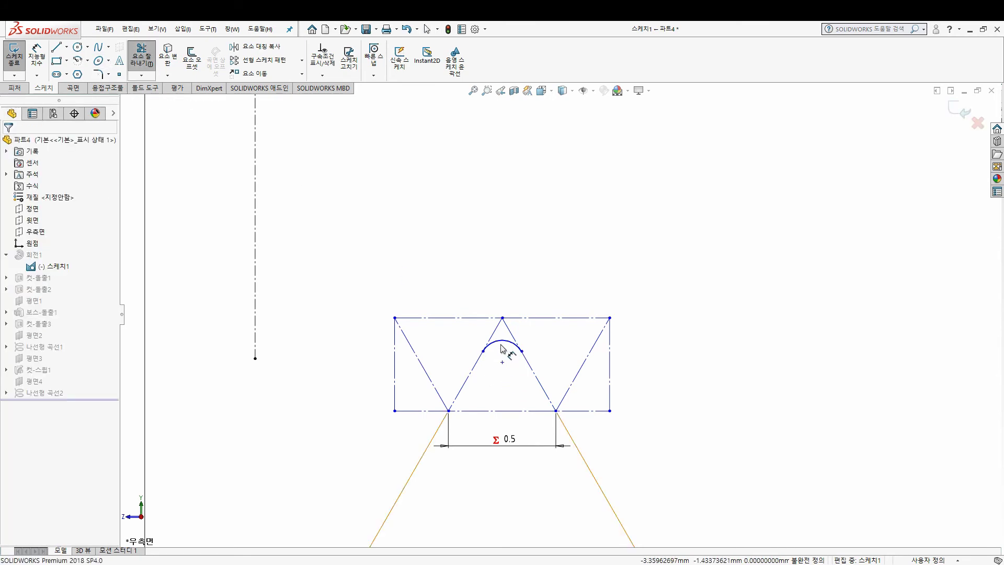
{"action": "key", "text": "Escape"}
{"action": "left_click", "coordinate": [502, 342]}
{"action": "scroll", "coordinate": [516, 333], "scroll_direction": "up", "scroll_amount": 4}
{"action": "scroll", "coordinate": [570, 319], "scroll_direction": "up", "scroll_amount": 2}
{"action": "scroll", "coordinate": [759, 154], "scroll_direction": "down", "scroll_amount": 3}
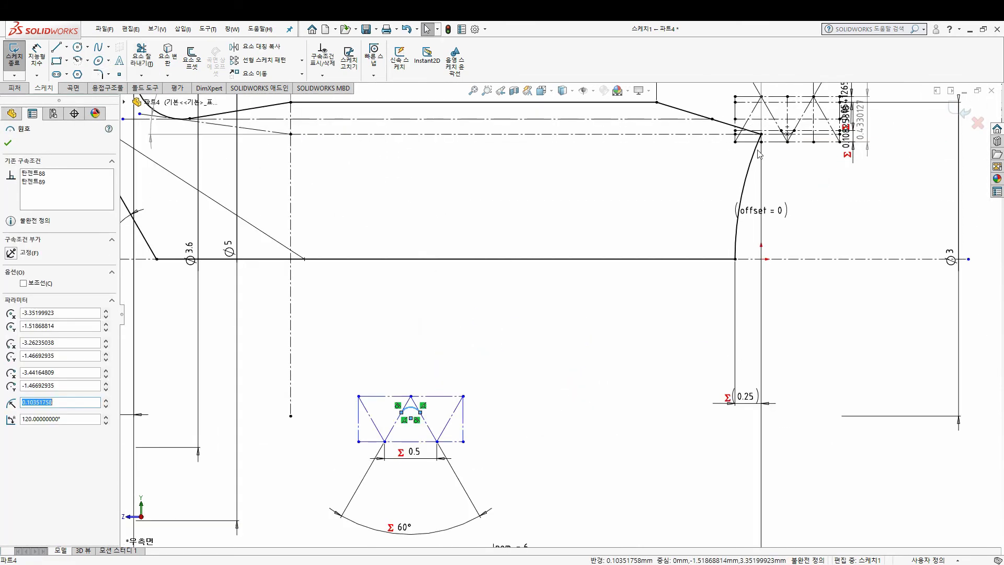
{"action": "scroll", "coordinate": [759, 154], "scroll_direction": "up", "scroll_amount": 2}
{"action": "scroll", "coordinate": [753, 159], "scroll_direction": "up", "scroll_amount": 2}
{"action": "scroll", "coordinate": [745, 165], "scroll_direction": "up", "scroll_amount": 2}
{"action": "scroll", "coordinate": [737, 172], "scroll_direction": "up", "scroll_amount": 2}
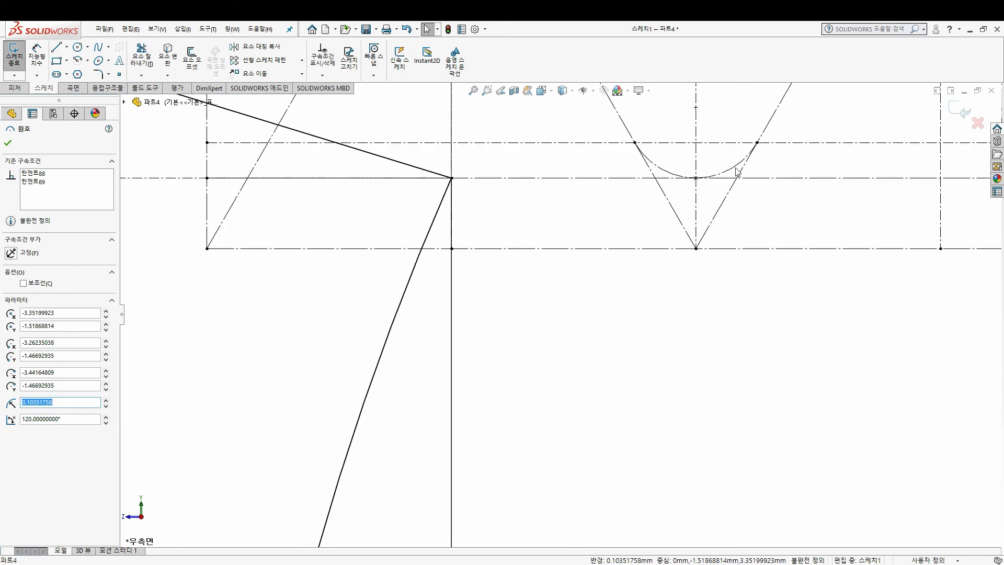
Step: Zoom in to inspect the apex arc and its end points
{"action": "left_click", "coordinate": [737, 172], "text": "ctrl"}
{"action": "left_click", "coordinate": [216, 382]}
{"action": "scroll", "coordinate": [392, 409], "scroll_direction": "down", "scroll_amount": 2}
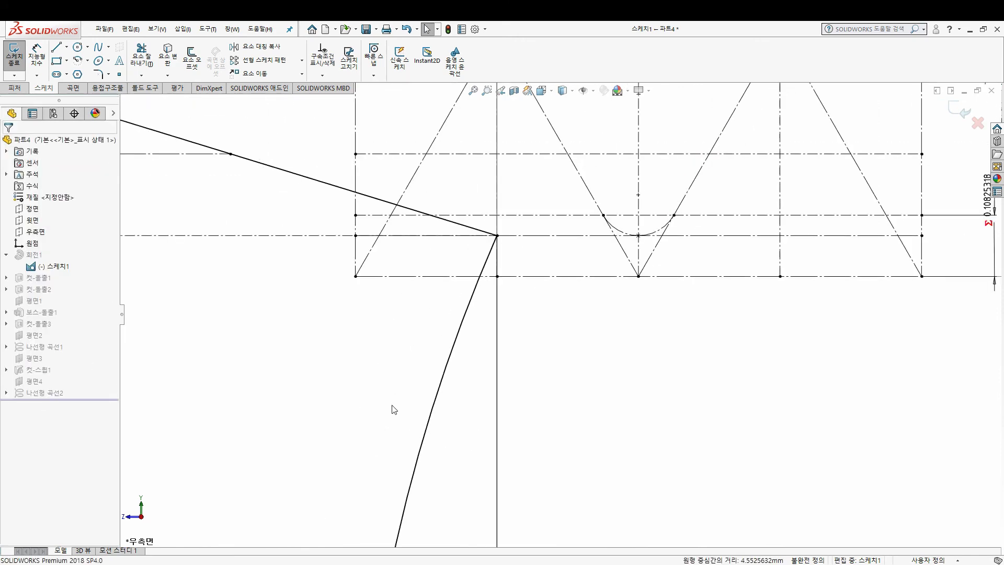
{"action": "scroll", "coordinate": [397, 415], "scroll_direction": "down", "scroll_amount": 2}
{"action": "scroll", "coordinate": [397, 426], "scroll_direction": "down", "scroll_amount": 2}
{"action": "scroll", "coordinate": [379, 450], "scroll_direction": "down", "scroll_amount": 2}
{"action": "scroll", "coordinate": [379, 450], "scroll_direction": "up", "scroll_amount": 2}
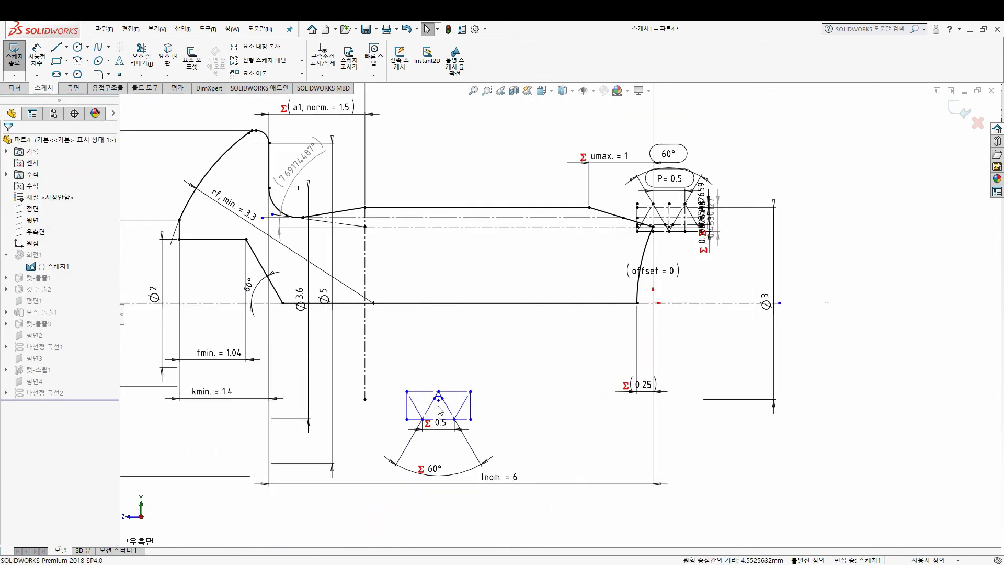
{"action": "scroll", "coordinate": [418, 418], "scroll_direction": "up", "scroll_amount": 2}
{"action": "scroll", "coordinate": [471, 376], "scroll_direction": "up", "scroll_amount": 2}
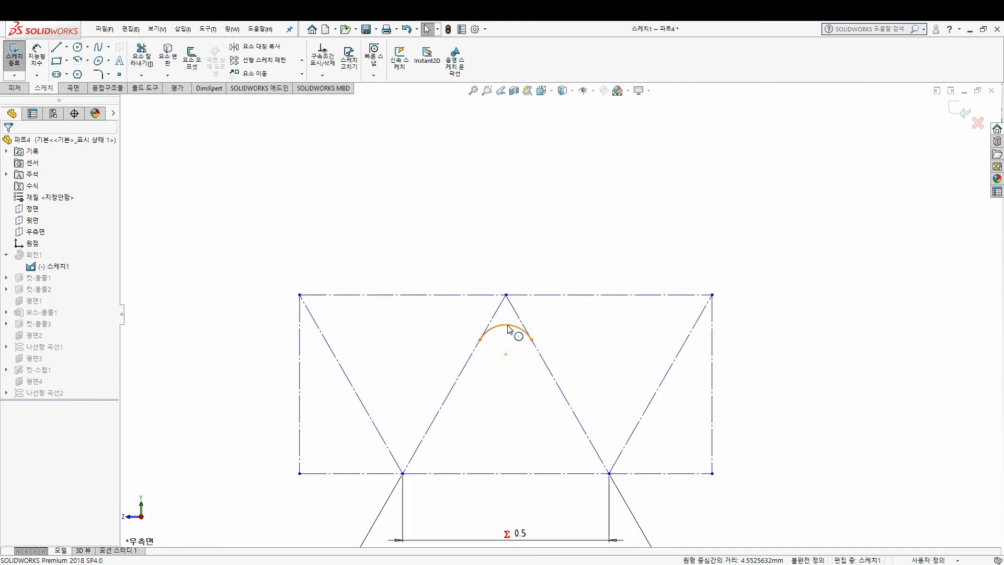
{"action": "left_click", "coordinate": [510, 329]}
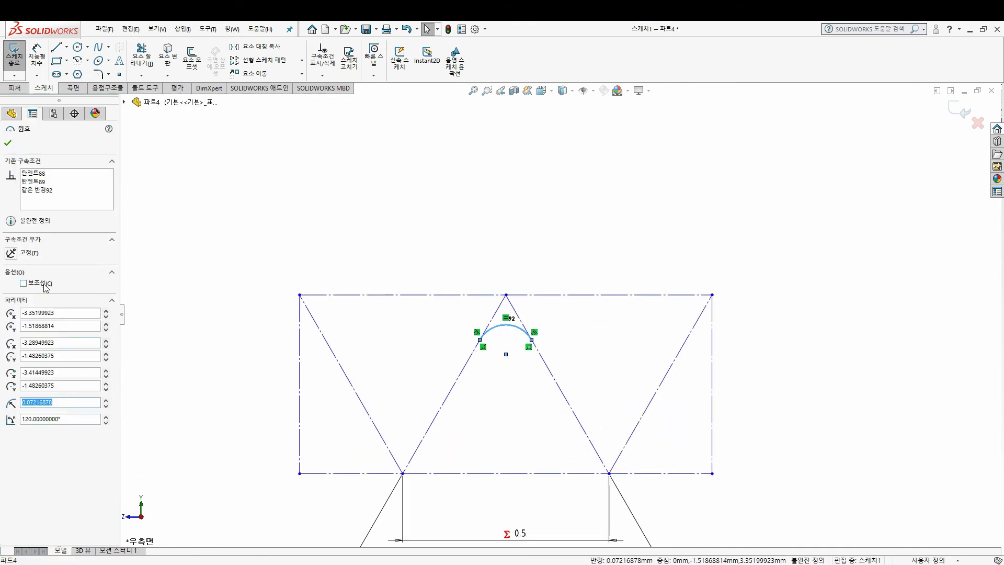
{"action": "left_click", "coordinate": [496, 373]}
{"action": "left_click", "coordinate": [479, 340]}
{"action": "scroll", "coordinate": [486, 356], "scroll_direction": "down", "scroll_amount": 3}
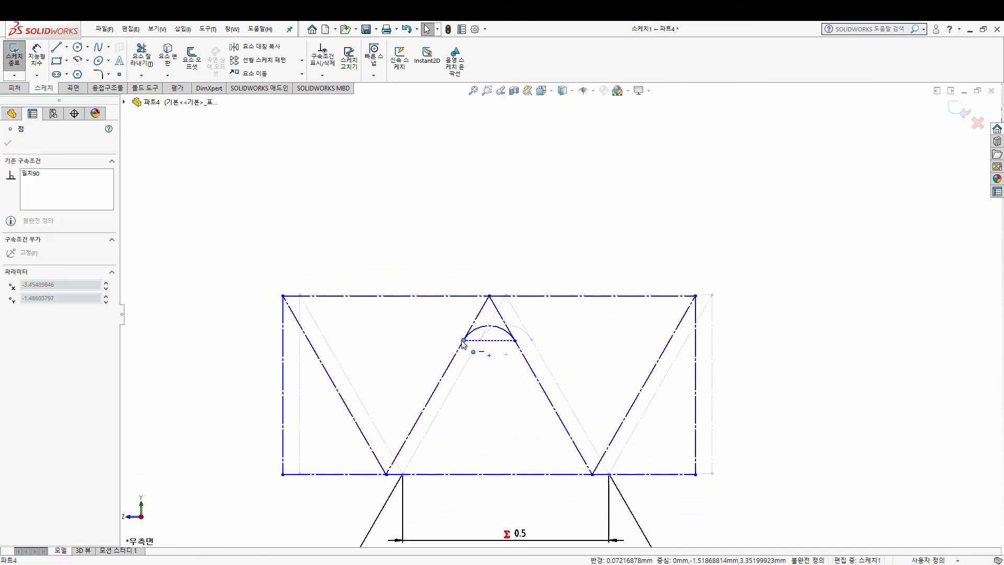
{"action": "scroll", "coordinate": [471, 345], "scroll_direction": "down", "scroll_amount": 2}
{"action": "left_click", "coordinate": [464, 381]}
{"action": "scroll", "coordinate": [471, 356], "scroll_direction": "down", "scroll_amount": 2}
{"action": "scroll", "coordinate": [534, 353], "scroll_direction": "down", "scroll_amount": 3}
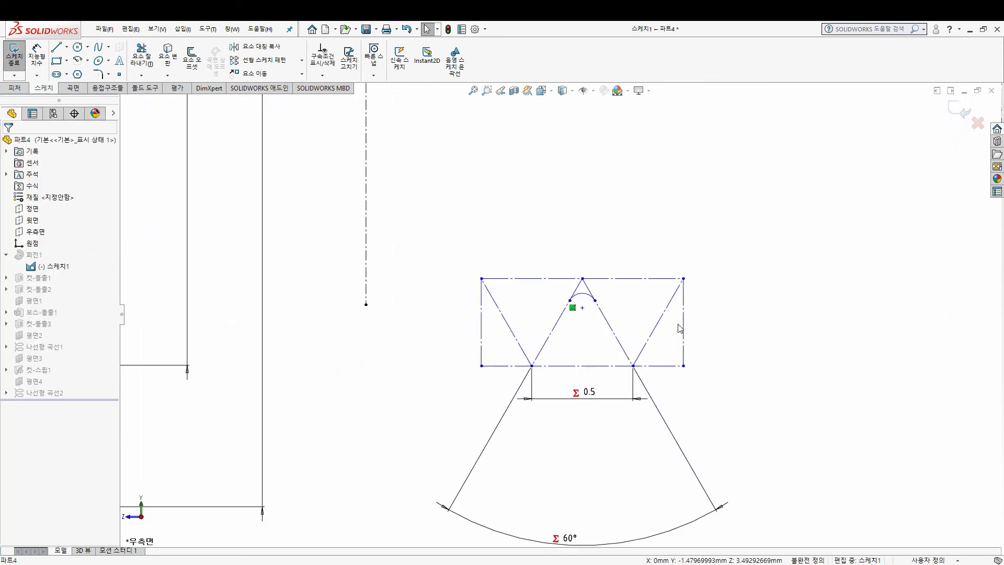
{"action": "scroll", "coordinate": [533, 353], "scroll_direction": "down", "scroll_amount": 2}
Step: Draw a horizontal construction line across the sketch box
{"action": "left_click", "coordinate": [59, 48]}
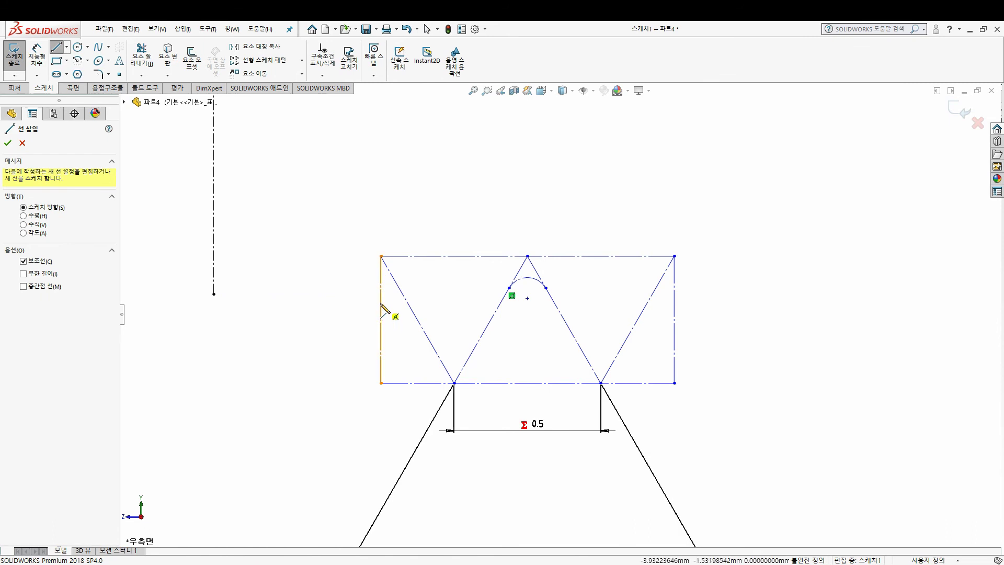
{"action": "left_click", "coordinate": [381, 354]}
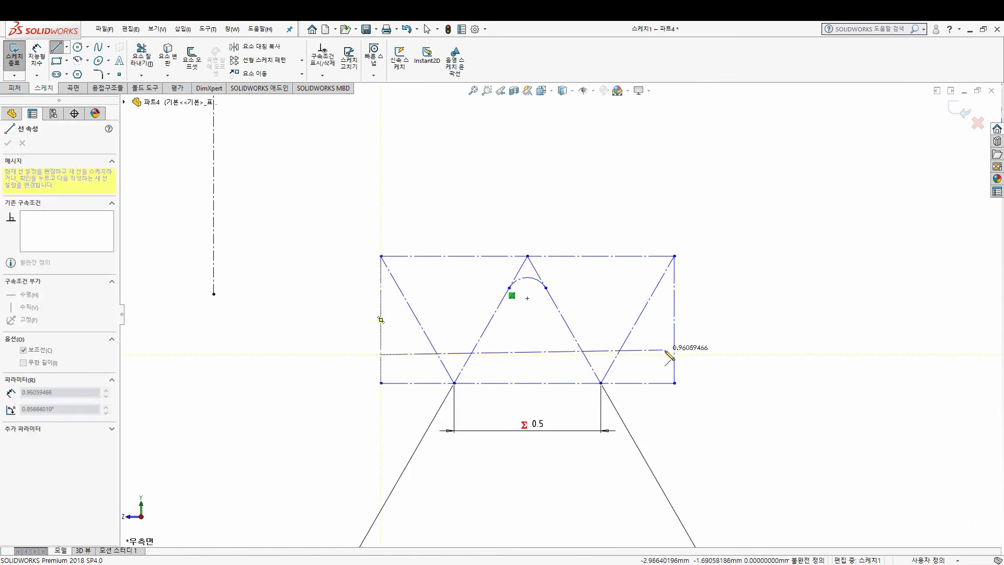
{"action": "left_click", "coordinate": [675, 354]}
{"action": "key", "text": "Escape"}
Step: Dimension the line's offset, linking it to D3@스케치1 (0.05412659)
{"action": "left_click", "coordinate": [36, 55]}
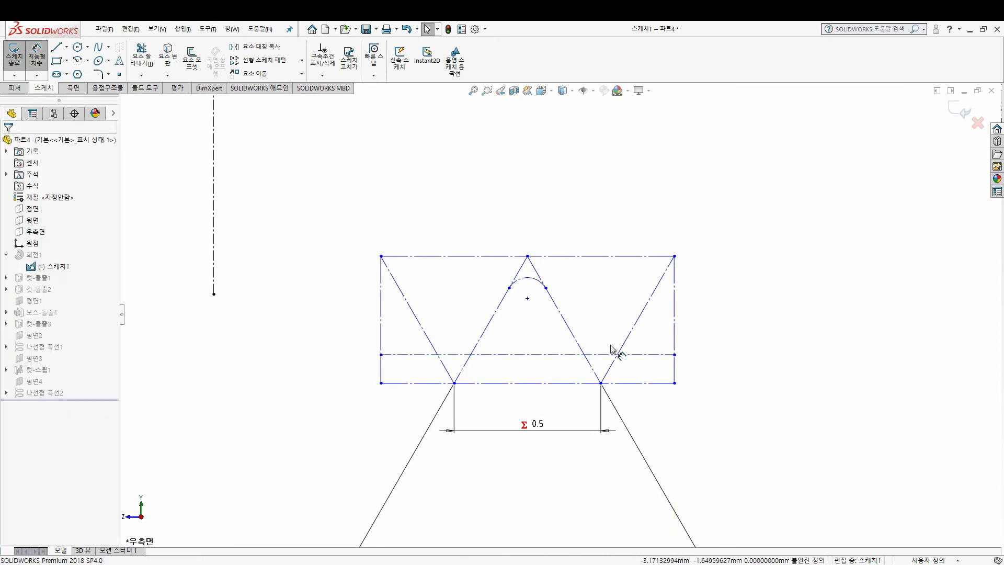
{"action": "left_click", "coordinate": [674, 384]}
{"action": "left_click", "coordinate": [756, 376]}
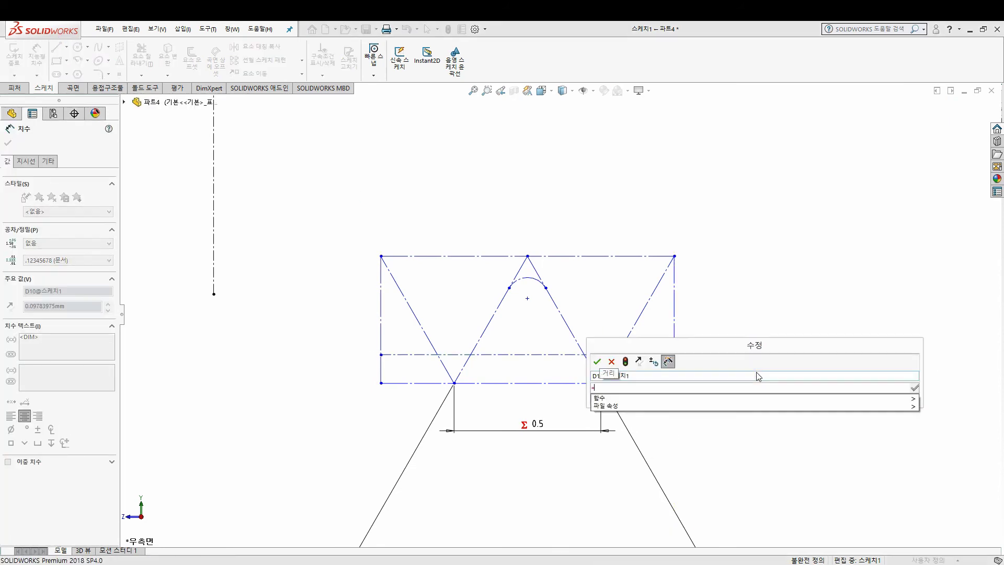
{"action": "scroll", "coordinate": [853, 233], "scroll_direction": "up", "scroll_amount": 5}
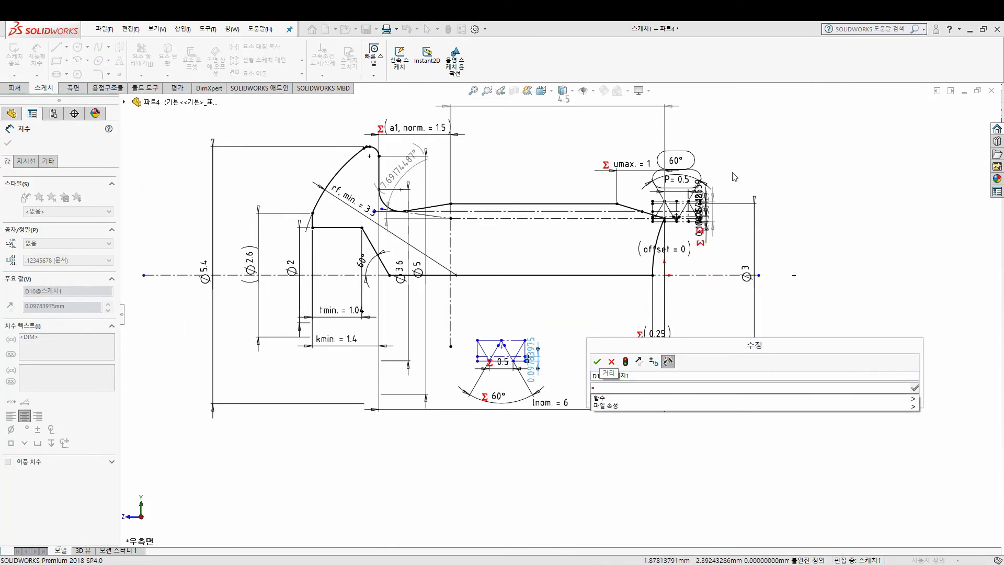
{"action": "scroll", "coordinate": [624, 255], "scroll_direction": "down", "scroll_amount": 2}
{"action": "scroll", "coordinate": [625, 254], "scroll_direction": "down", "scroll_amount": 2}
{"action": "scroll", "coordinate": [622, 277], "scroll_direction": "down", "scroll_amount": 2}
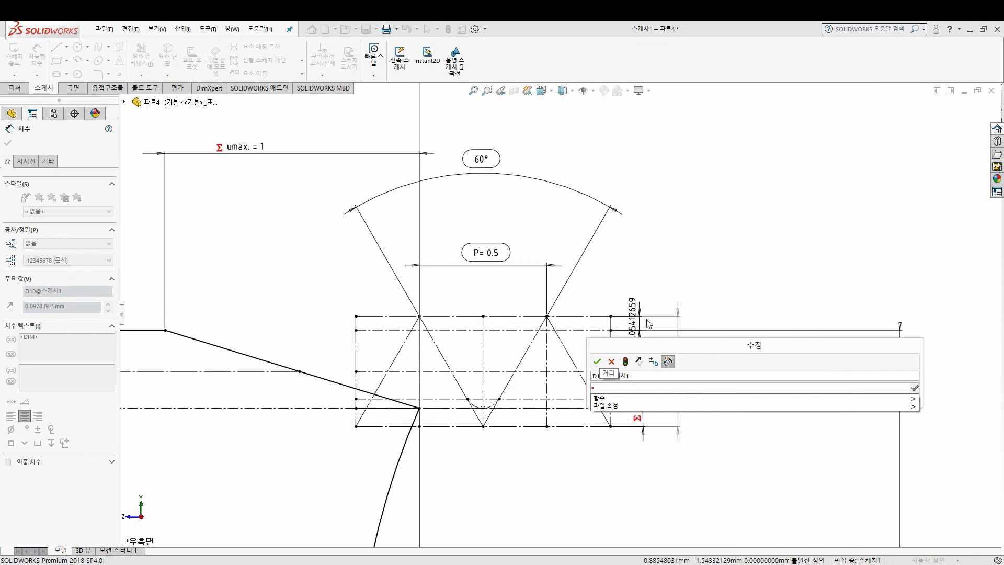
{"action": "scroll", "coordinate": [648, 321], "scroll_direction": "up", "scroll_amount": 1}
{"action": "left_click", "coordinate": [774, 409]}
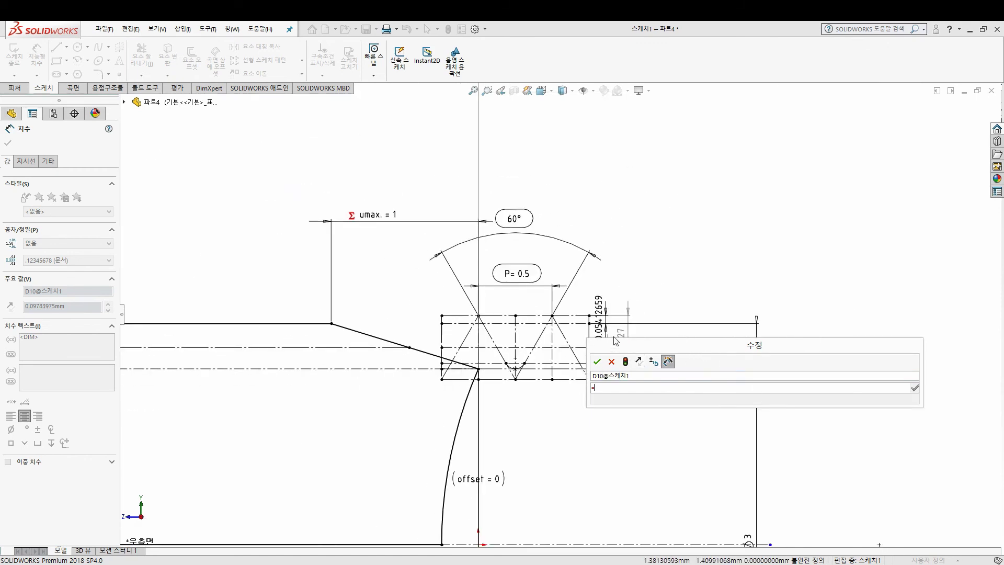
{"action": "left_click_drag", "start_coordinate": [625, 345], "coordinate": [527, 396]}
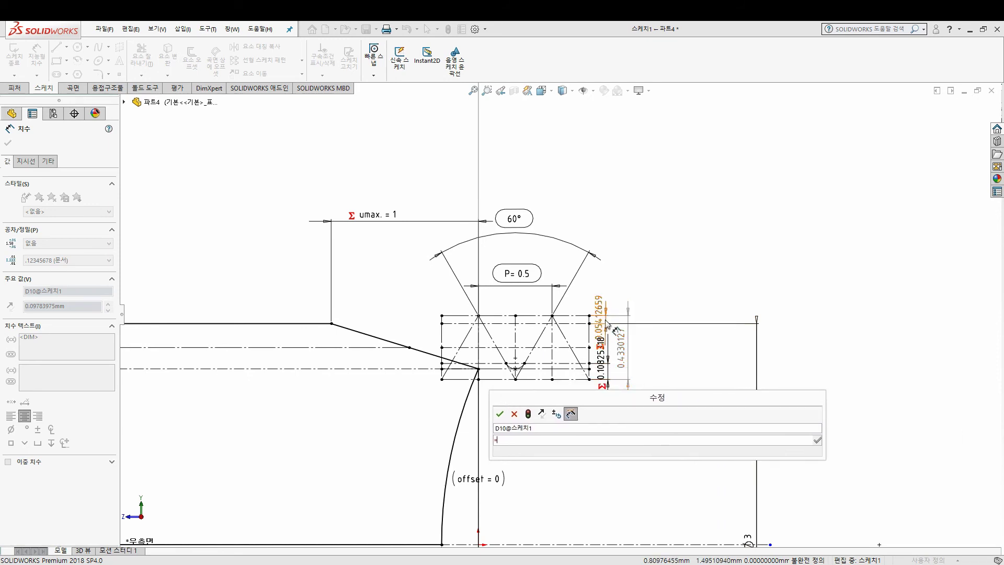
{"action": "scroll", "coordinate": [625, 348], "scroll_direction": "down", "scroll_amount": 2}
{"action": "scroll", "coordinate": [625, 347], "scroll_direction": "down", "scroll_amount": 1}
{"action": "left_click", "coordinate": [565, 287]}
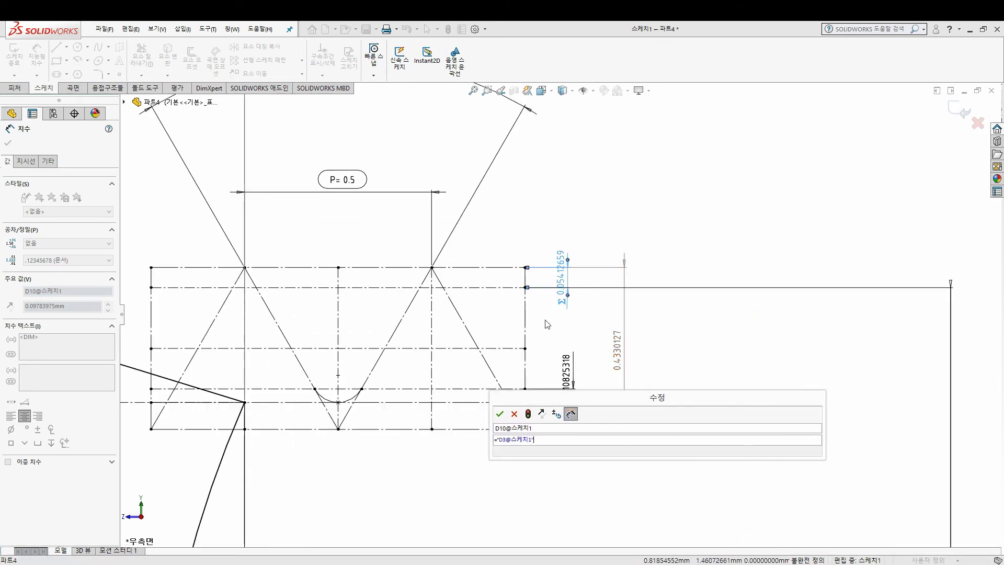
{"action": "left_click", "coordinate": [499, 414]}
{"action": "scroll", "coordinate": [366, 399], "scroll_direction": "up", "scroll_amount": 3}
{"action": "scroll", "coordinate": [433, 423], "scroll_direction": "up", "scroll_amount": 2}
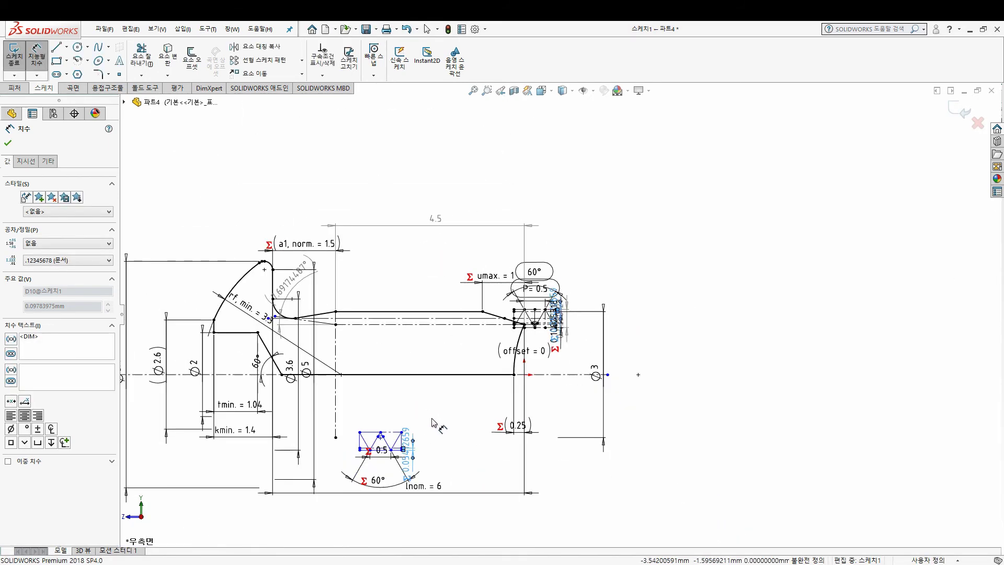
{"action": "scroll", "coordinate": [398, 439], "scroll_direction": "down", "scroll_amount": 2}
{"action": "key", "text": "Escape"}
{"action": "scroll", "coordinate": [387, 398], "scroll_direction": "down", "scroll_amount": 2}
{"action": "scroll", "coordinate": [384, 356], "scroll_direction": "down", "scroll_amount": 1}
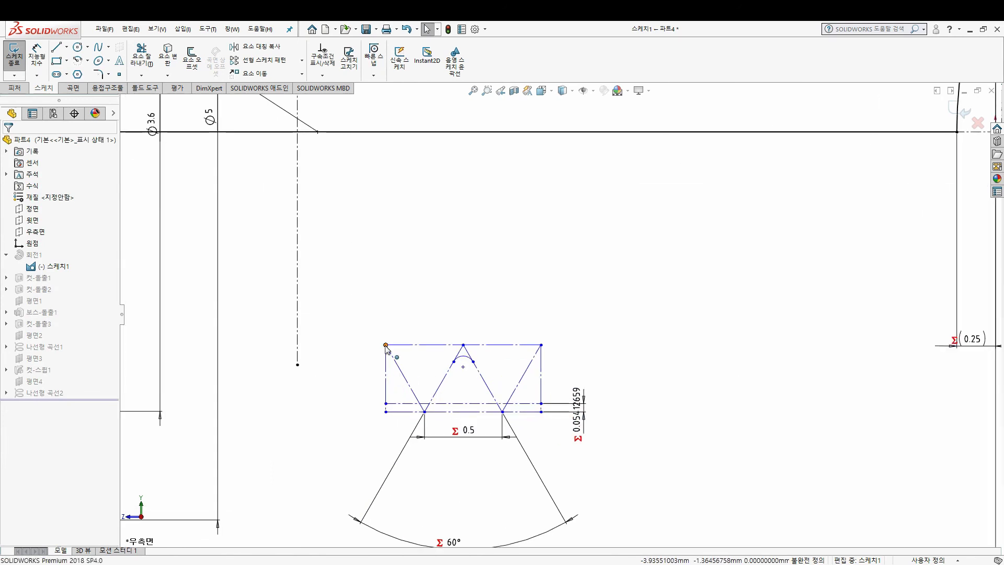
Step: Draw two vertical centerlines from the lower profile vertices up to the top edge
{"action": "left_click_drag", "start_coordinate": [386, 346], "coordinate": [357, 287]}
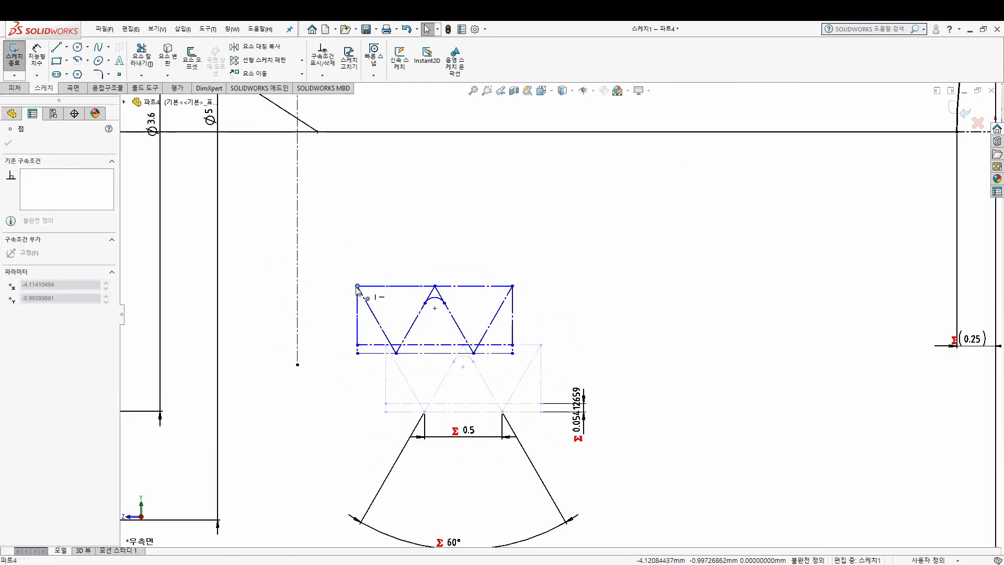
{"action": "scroll", "coordinate": [432, 336], "scroll_direction": "down", "scroll_amount": 3}
{"action": "left_click", "coordinate": [66, 46]}
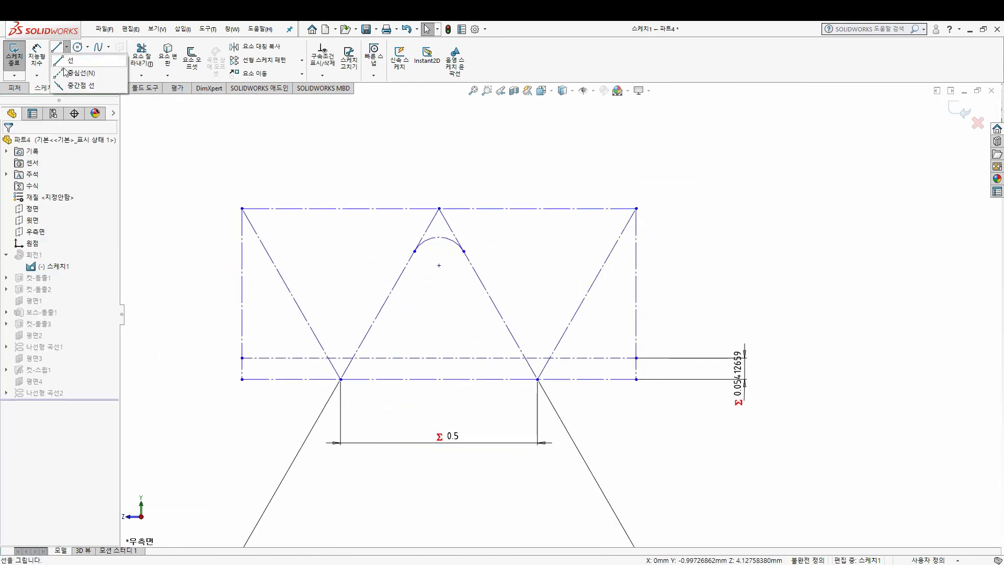
{"action": "left_click", "coordinate": [73, 68]}
{"action": "left_click", "coordinate": [341, 379]}
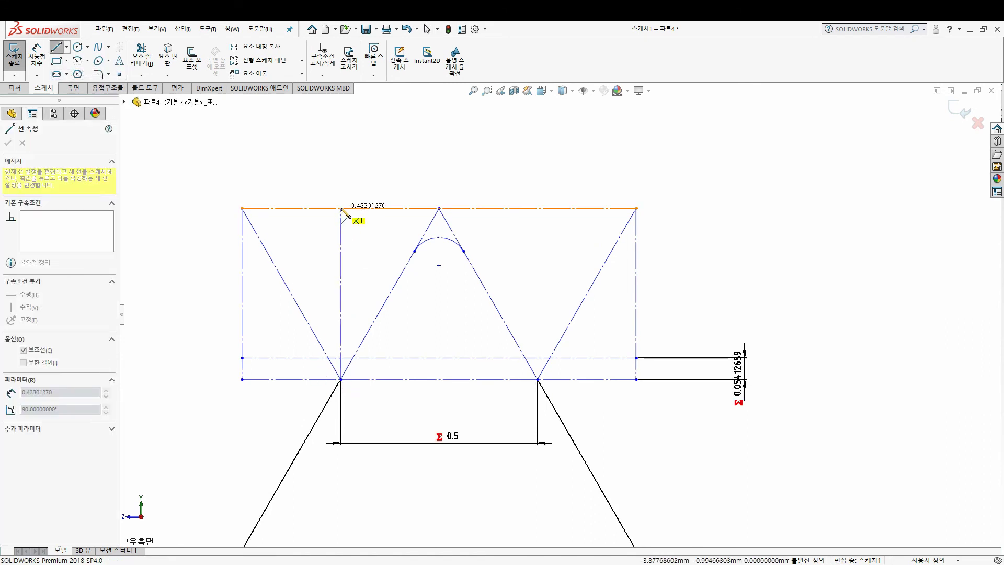
{"action": "double_click", "coordinate": [340, 208]}
{"action": "left_click", "coordinate": [538, 379]}
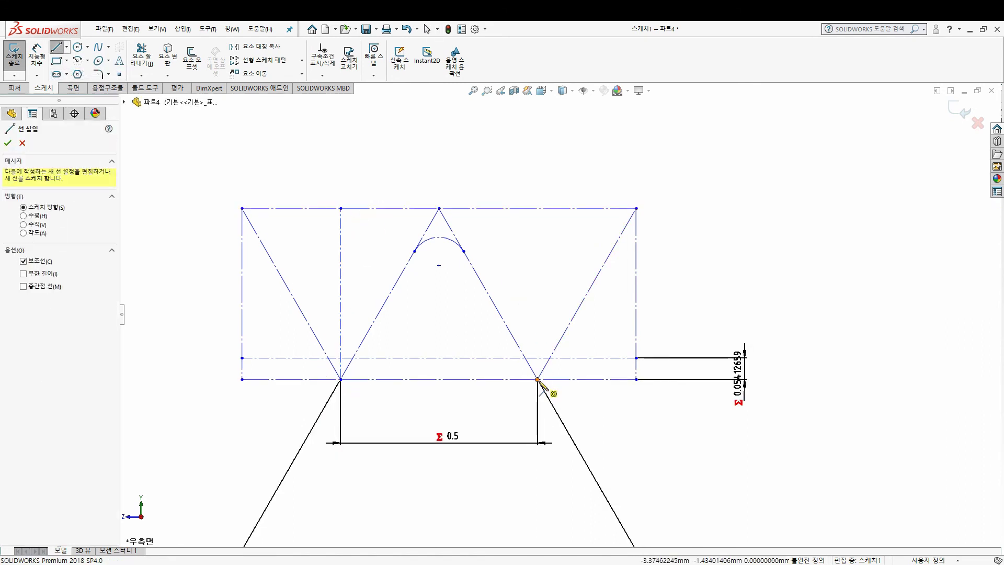
{"action": "double_click", "coordinate": [538, 208]}
{"action": "key", "text": "Escape"}
{"action": "scroll", "coordinate": [542, 247], "scroll_direction": "up", "scroll_amount": 3}
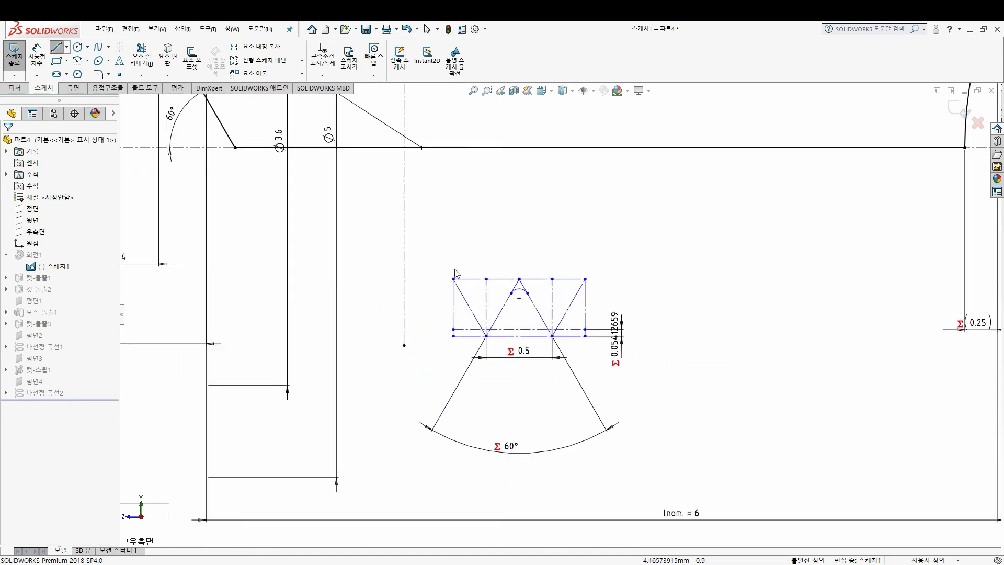
{"action": "scroll", "coordinate": [541, 246], "scroll_direction": "up", "scroll_amount": 2}
{"action": "scroll", "coordinate": [541, 247], "scroll_direction": "down", "scroll_amount": 1}
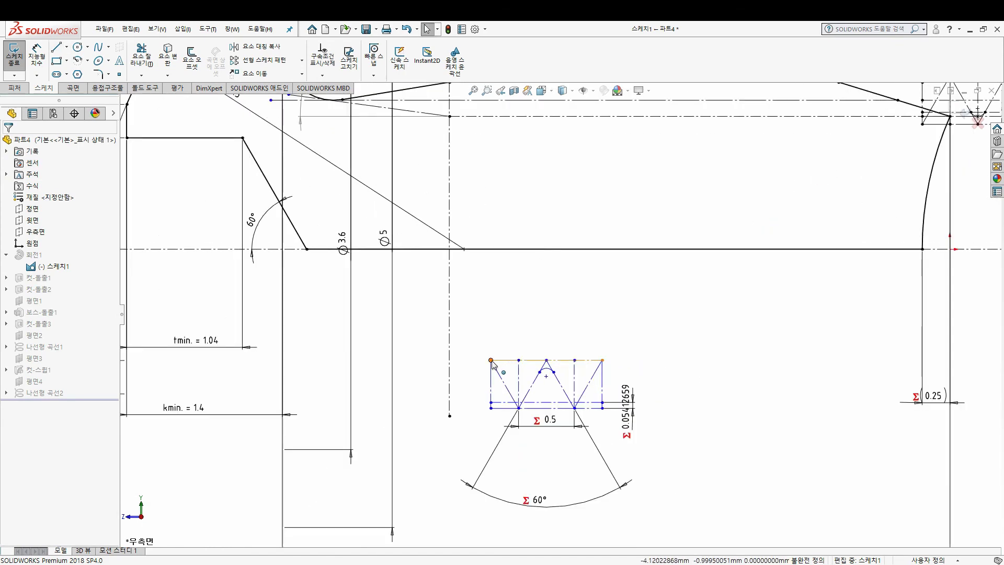
{"action": "mouse_move", "coordinate": [492, 361]}
{"action": "left_mouse_down"}
{"action": "mouse_move", "coordinate": [492, 305]}
{"action": "mouse_move", "coordinate": [491, 397]}
{"action": "mouse_move", "coordinate": [465, 426]}
{"action": "mouse_move", "coordinate": [402, 382]}
{"action": "mouse_move", "coordinate": [419, 358]}
{"action": "mouse_move", "coordinate": [410, 365]}
{"action": "left_mouse_up"}
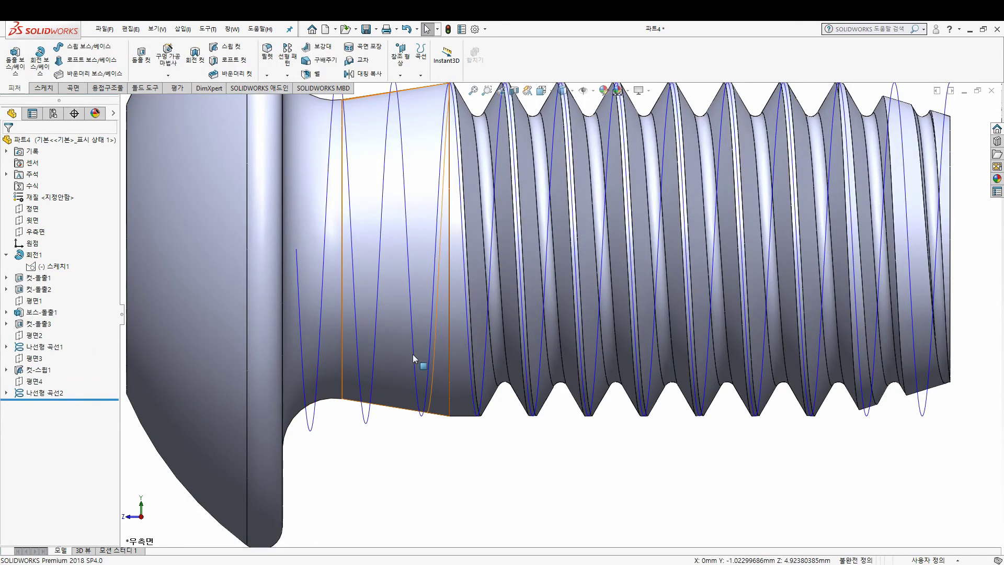
Step: Reopen 스케치1 and make the arc centre coincident with the vertical centerline
{"action": "key", "text": "f"}
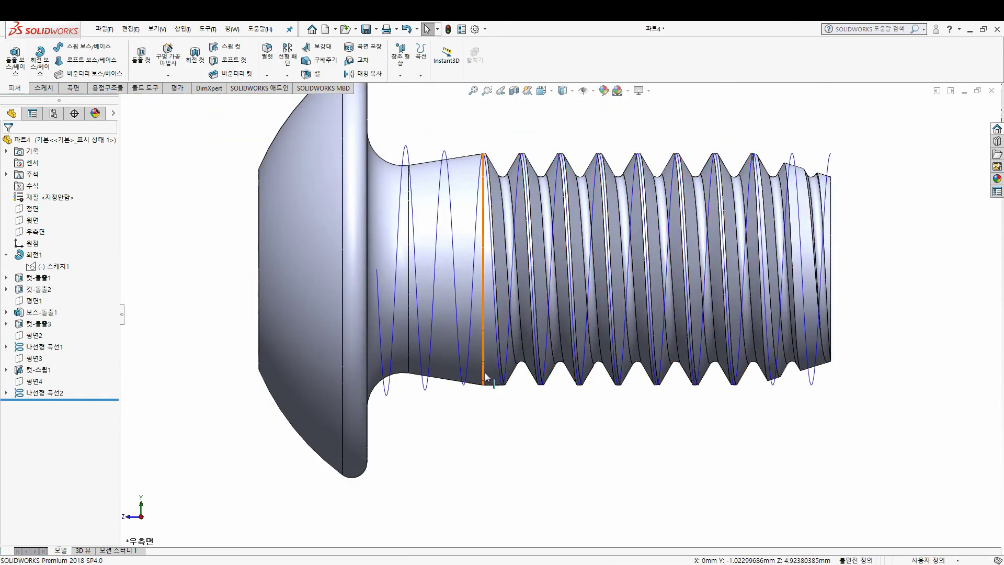
{"action": "left_click", "coordinate": [58, 266]}
{"action": "left_click", "coordinate": [61, 235]}
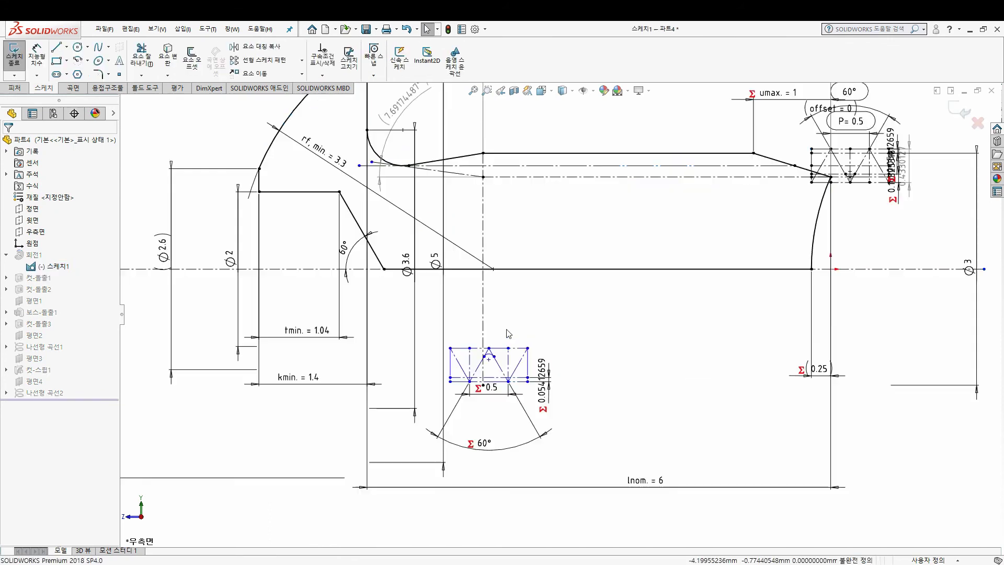
{"action": "scroll", "coordinate": [494, 360], "scroll_direction": "down", "scroll_amount": 3}
{"action": "left_click", "coordinate": [481, 335]}
{"action": "left_click", "coordinate": [498, 357], "text": "ctrl"}
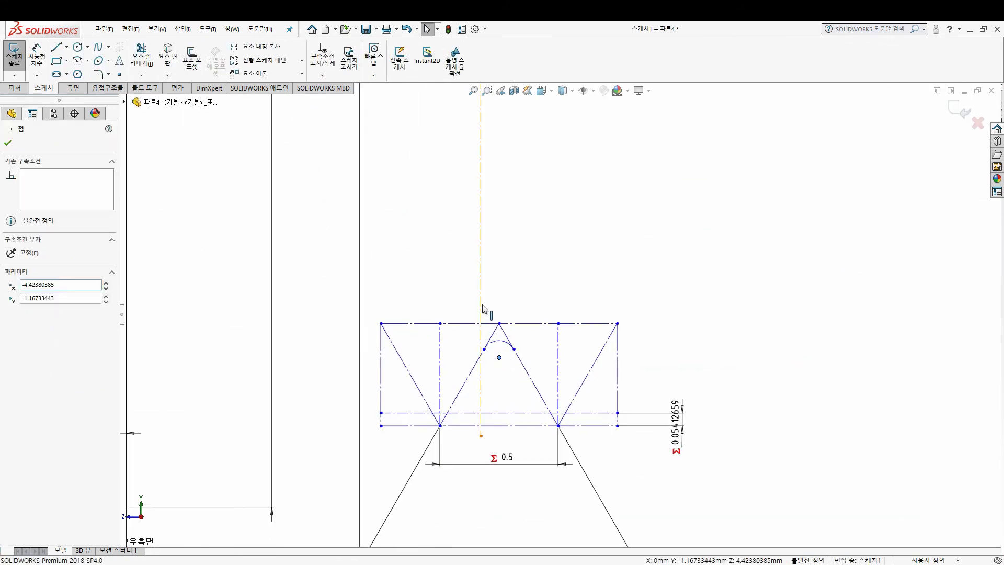
{"action": "left_click", "coordinate": [12, 324]}
{"action": "key", "text": "Escape"}
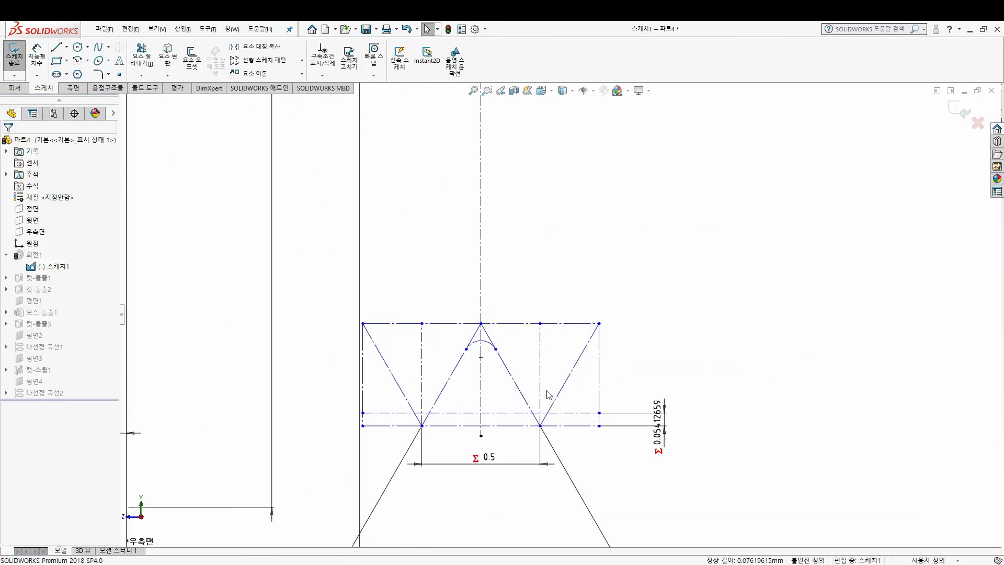
Step: Constrain the point below to lie on the horizontal centerline
{"action": "scroll", "coordinate": [544, 397], "scroll_direction": "up", "scroll_amount": 3}
{"action": "scroll", "coordinate": [512, 391], "scroll_direction": "down", "scroll_amount": 3}
{"action": "left_click", "coordinate": [515, 376]}
{"action": "left_click", "coordinate": [501, 395], "text": "ctrl"}
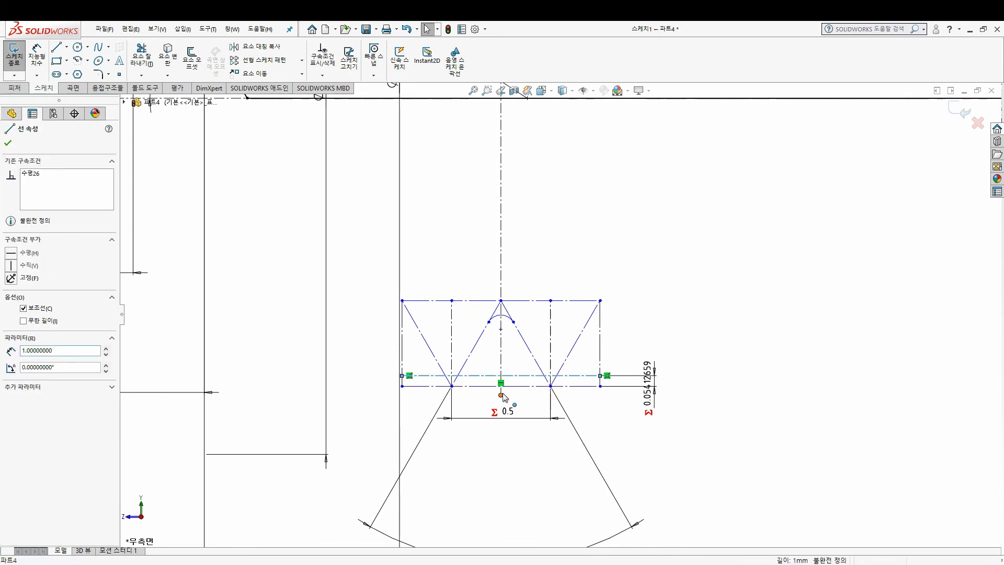
{"action": "left_click", "coordinate": [240, 335]}
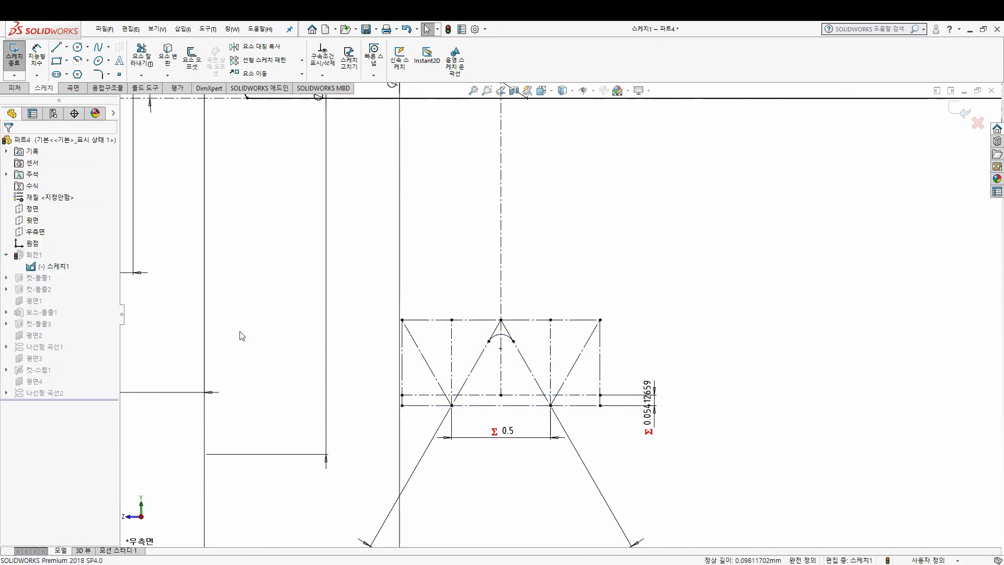
{"action": "key", "text": "f"}
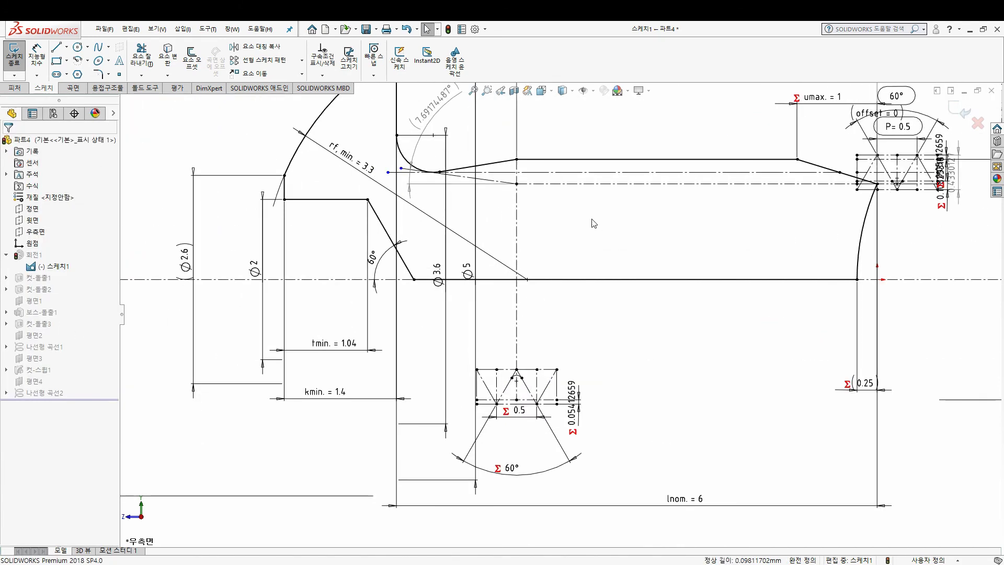
Step: Exit the sketch to rebuild the screw and view it from the side
{"action": "left_click", "coordinate": [14, 55]}
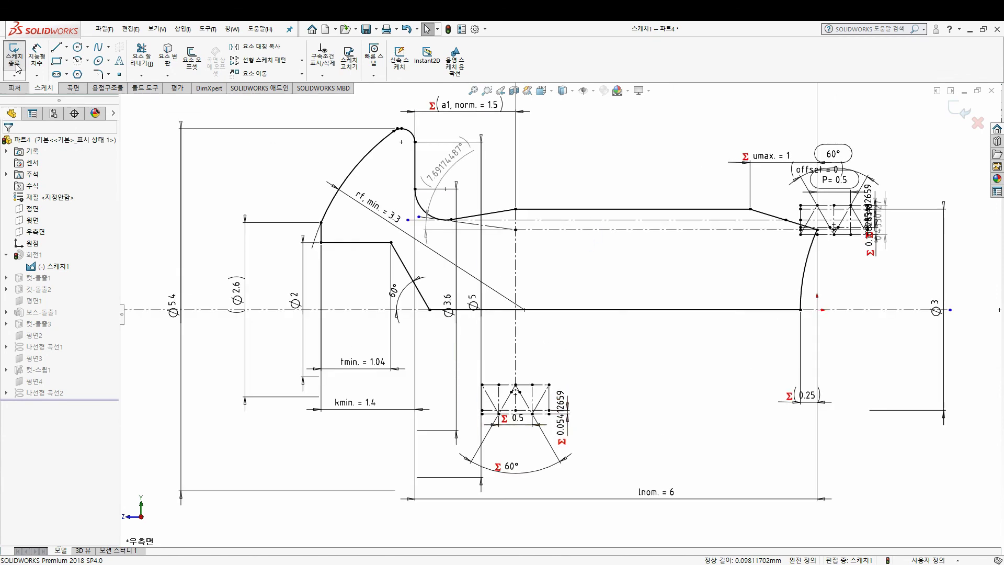
{"action": "middle_click_drag", "start_coordinate": [509, 308], "coordinate": [234, 287]}
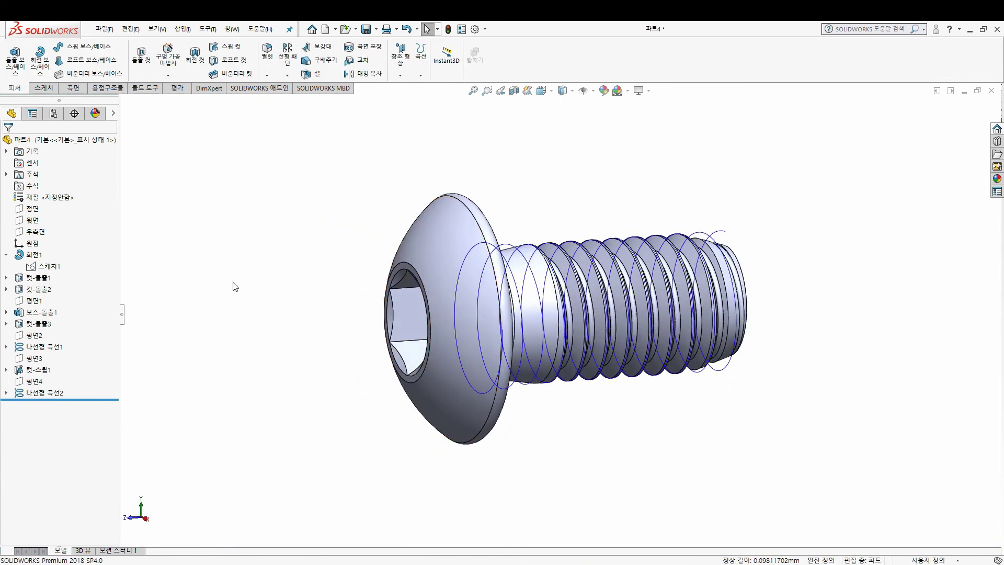
{"action": "mouse_move", "coordinate": [575, 313]}
{"action": "middle_mouse_down"}
{"action": "mouse_move", "coordinate": [517, 329]}
{"action": "mouse_move", "coordinate": [506, 390]}
{"action": "middle_mouse_up"}
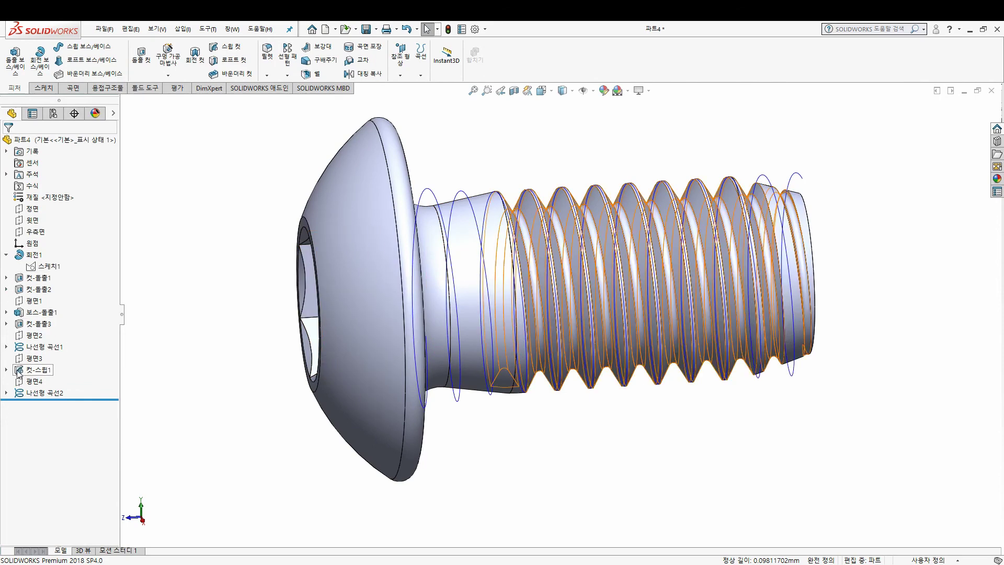
{"action": "left_click", "coordinate": [7, 347]}
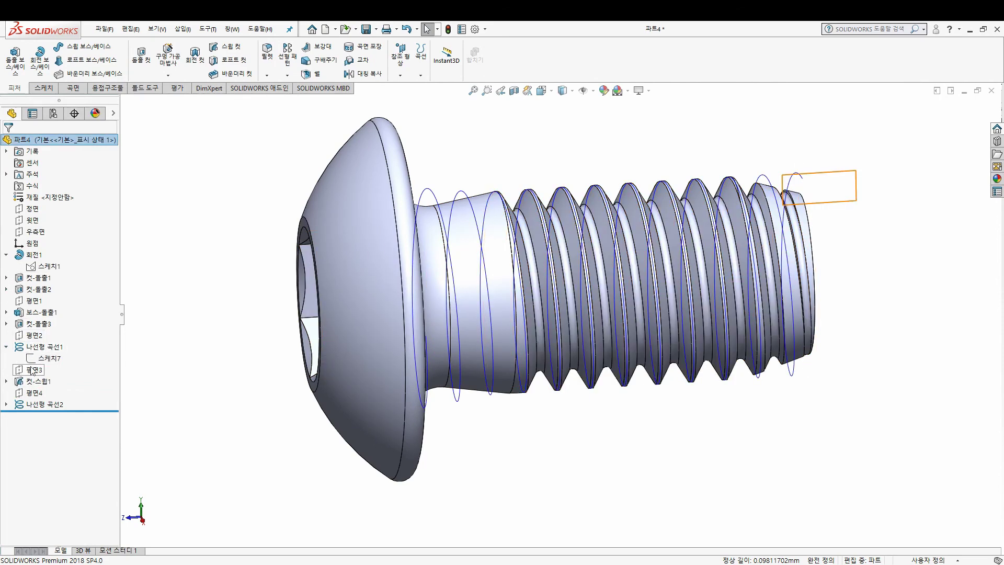
Step: Start a new sketch on the third plane with the thread-profile sketch shown
{"action": "left_click", "coordinate": [32, 370]}
{"action": "left_click", "coordinate": [44, 88]}
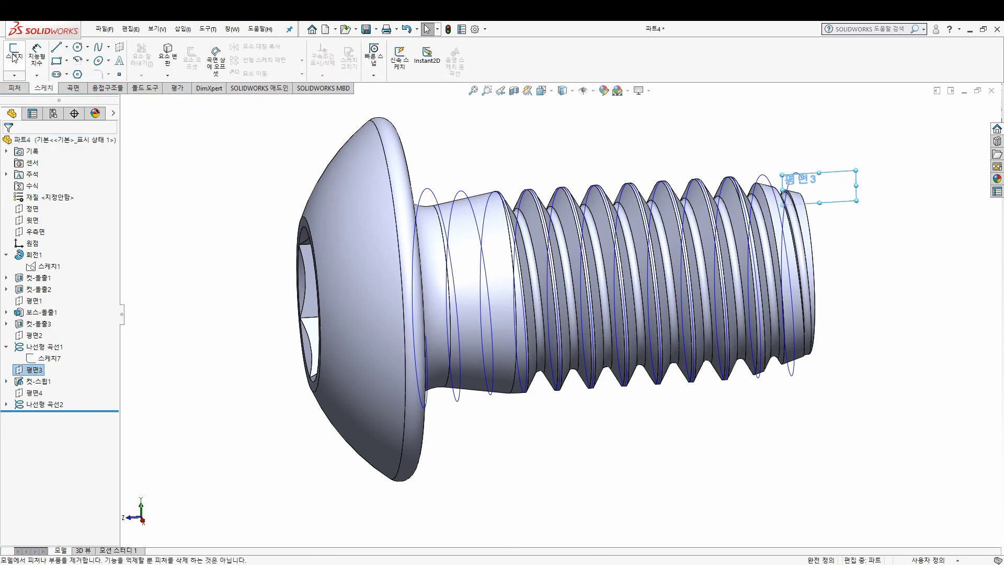
{"action": "left_click", "coordinate": [14, 52]}
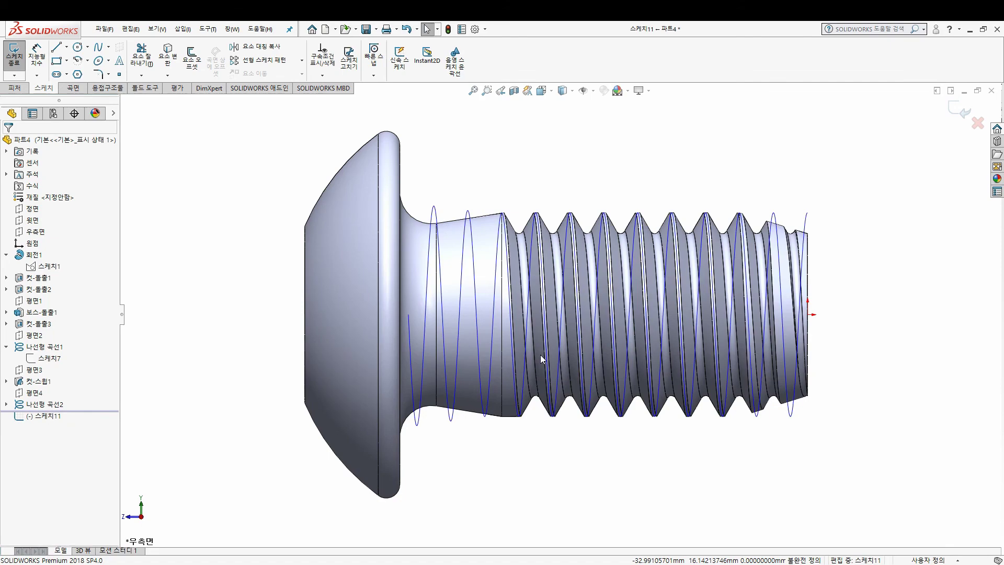
{"action": "key", "text": "ctrl+7"}
{"action": "key", "text": "ctrl+4"}
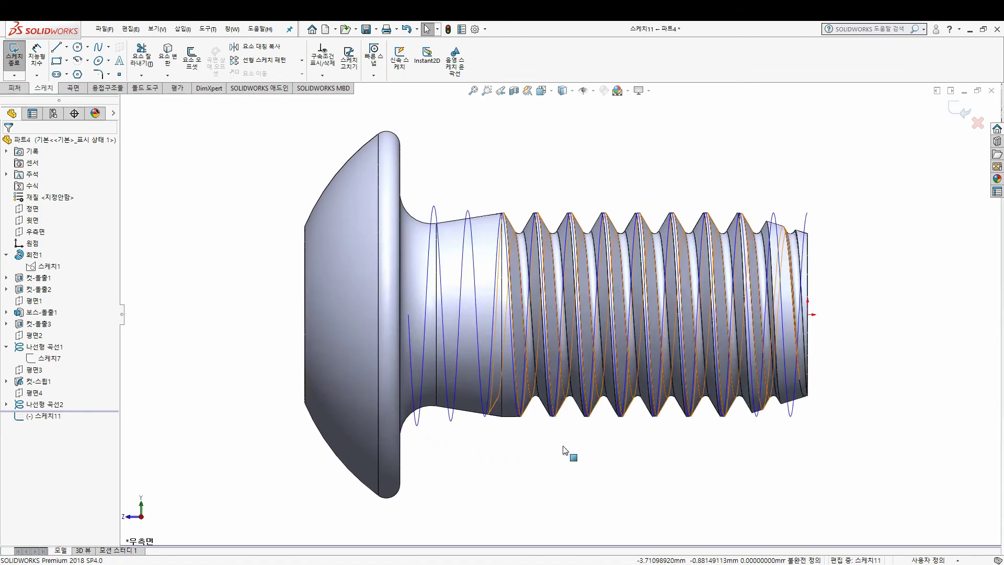
{"action": "left_click", "coordinate": [49, 266]}
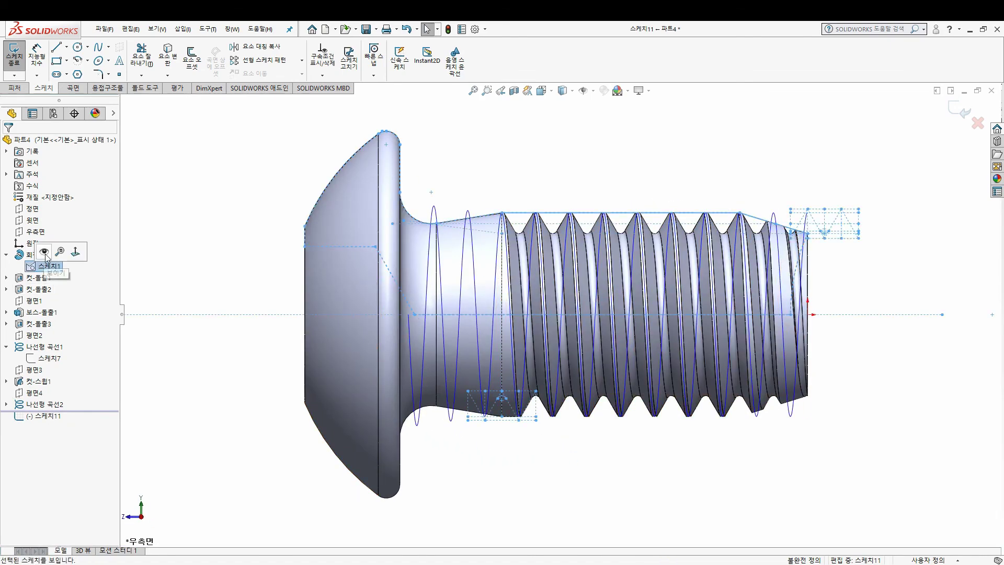
{"action": "scroll", "coordinate": [533, 392], "scroll_direction": "up", "scroll_amount": 5}
{"action": "left_click", "coordinate": [463, 327]}
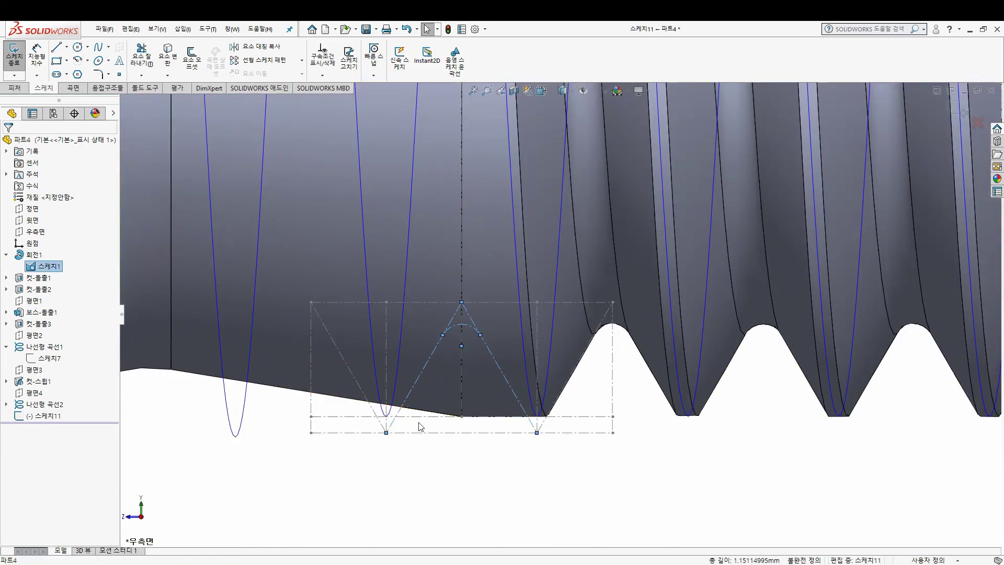
{"action": "scroll", "coordinate": [435, 423], "scroll_direction": "down", "scroll_amount": 4}
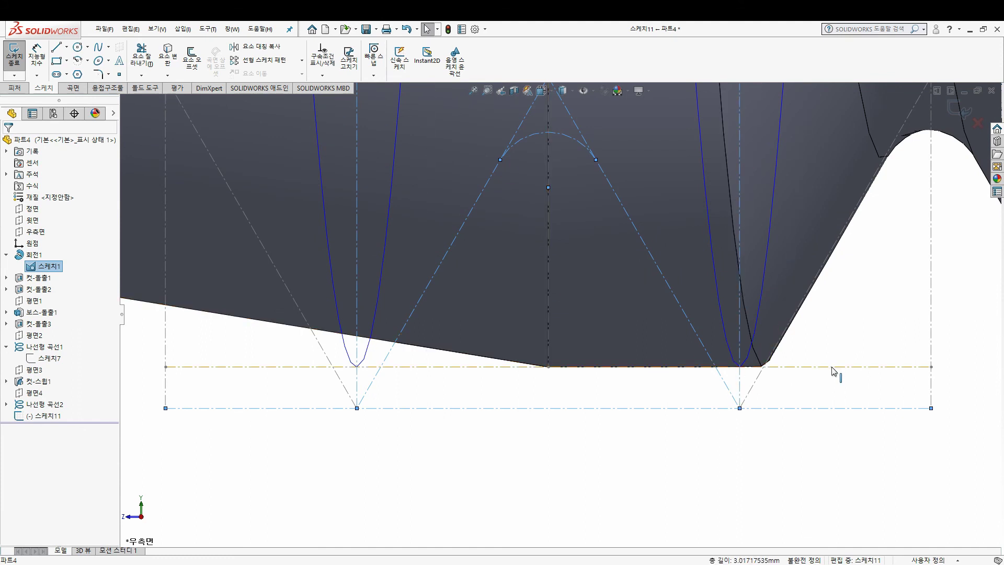
Step: Trim away six excess lines, leaving the closed rounded-tip tooth outline
{"action": "left_click", "coordinate": [142, 54]}
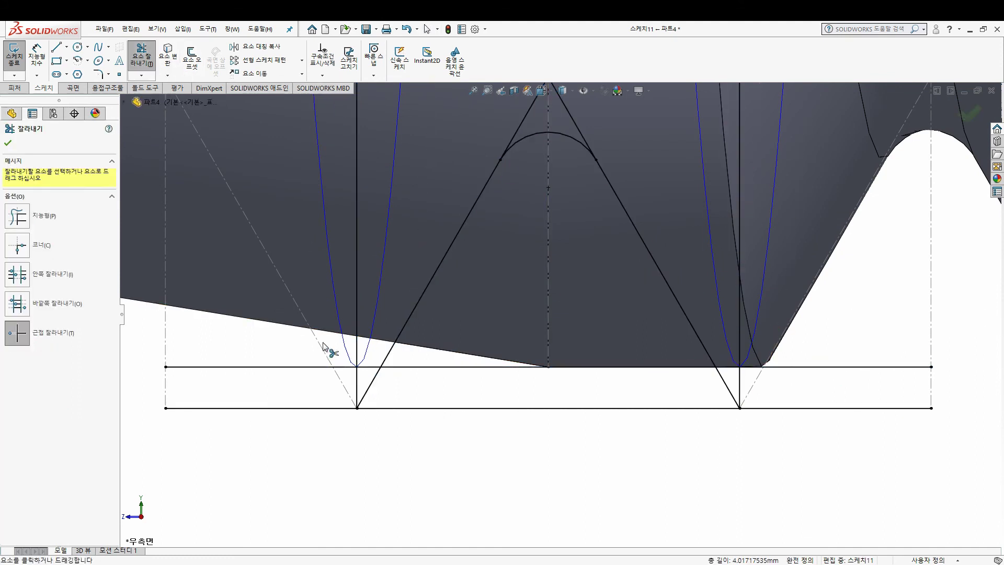
{"action": "left_click", "coordinate": [357, 354]}
{"action": "left_click", "coordinate": [352, 408]}
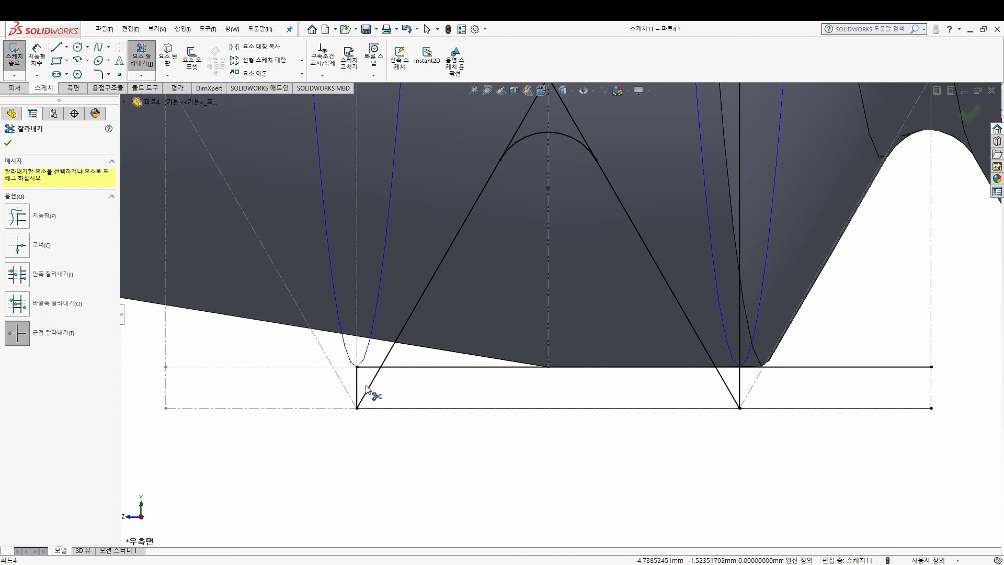
{"action": "left_click", "coordinate": [367, 389]}
{"action": "left_click", "coordinate": [625, 369]}
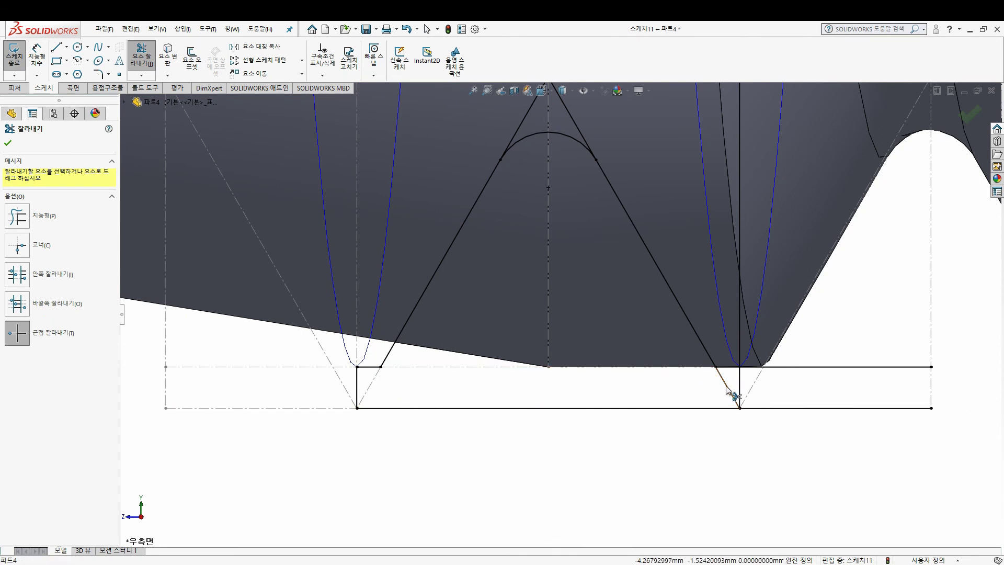
{"action": "left_click", "coordinate": [750, 366]}
{"action": "left_click", "coordinate": [769, 408]}
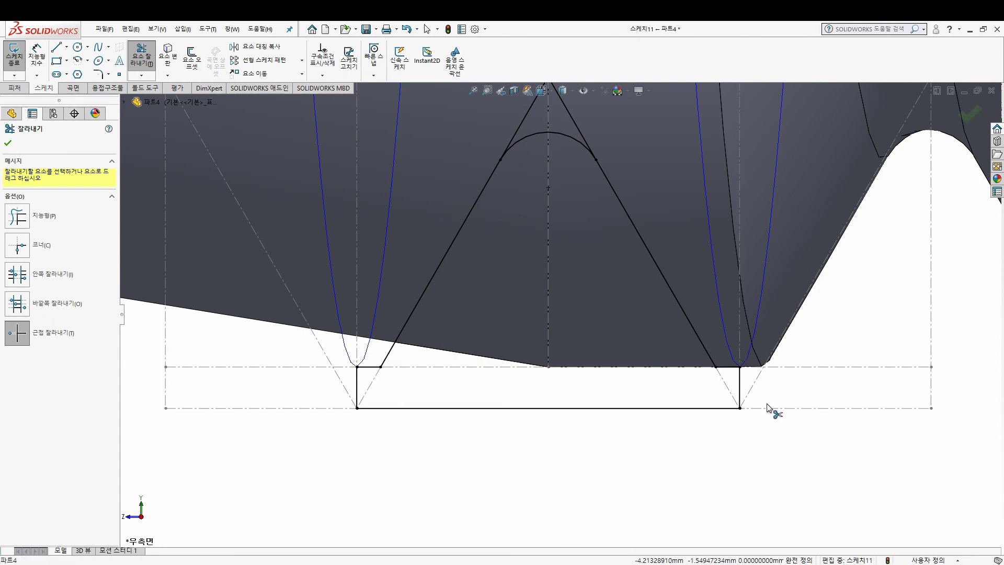
{"action": "scroll", "coordinate": [560, 314], "scroll_direction": "up", "scroll_amount": 2}
{"action": "scroll", "coordinate": [555, 124], "scroll_direction": "down", "scroll_amount": 2}
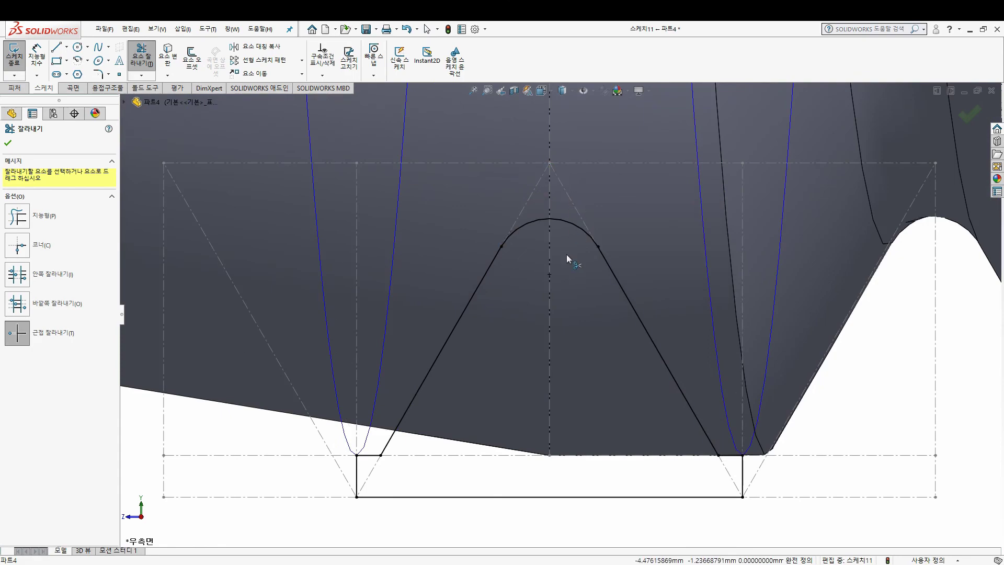
{"action": "key", "text": "Escape"}
{"action": "scroll", "coordinate": [566, 254], "scroll_direction": "up", "scroll_amount": 5}
{"action": "mouse_move", "coordinate": [579, 297]}
{"action": "middle_mouse_down"}
{"action": "mouse_move", "coordinate": [553, 271]}
{"action": "mouse_move", "coordinate": [609, 340]}
{"action": "middle_mouse_up"}
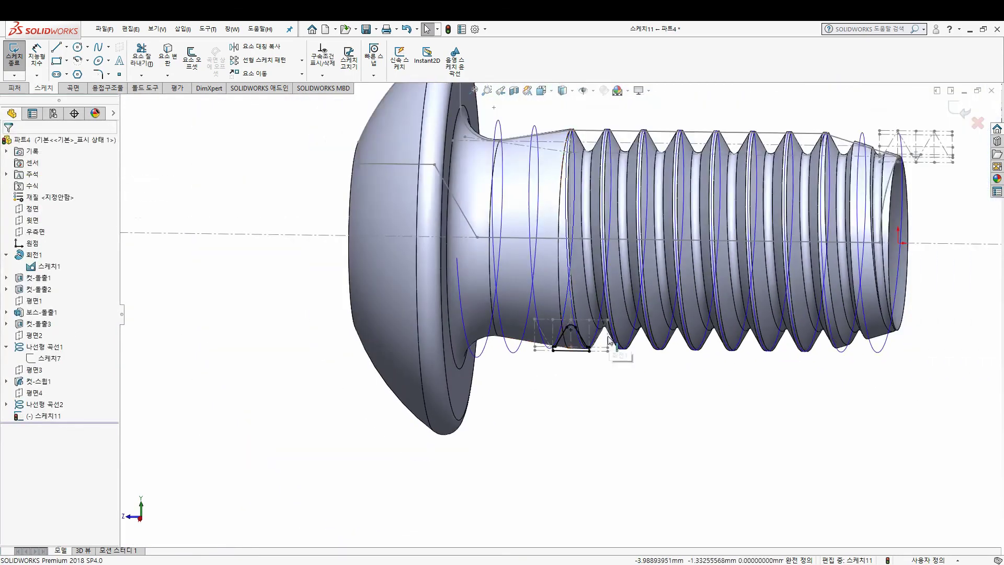
Step: Exit the Sketch11 profile sketch, collapse 회전1, and view the bolt from the right
{"action": "left_click", "coordinate": [601, 356]}
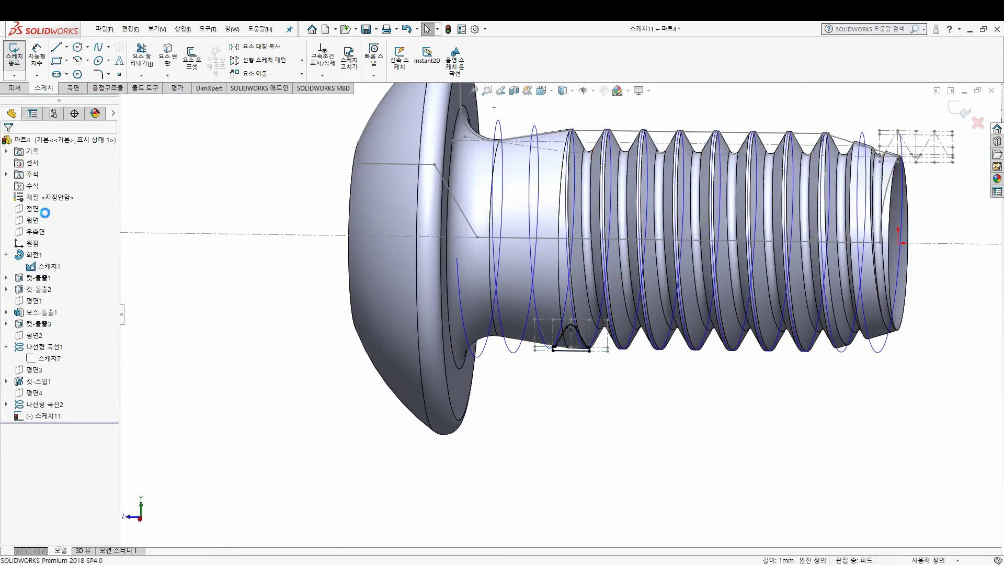
{"action": "left_click", "coordinate": [14, 55]}
{"action": "left_click", "coordinate": [31, 140]}
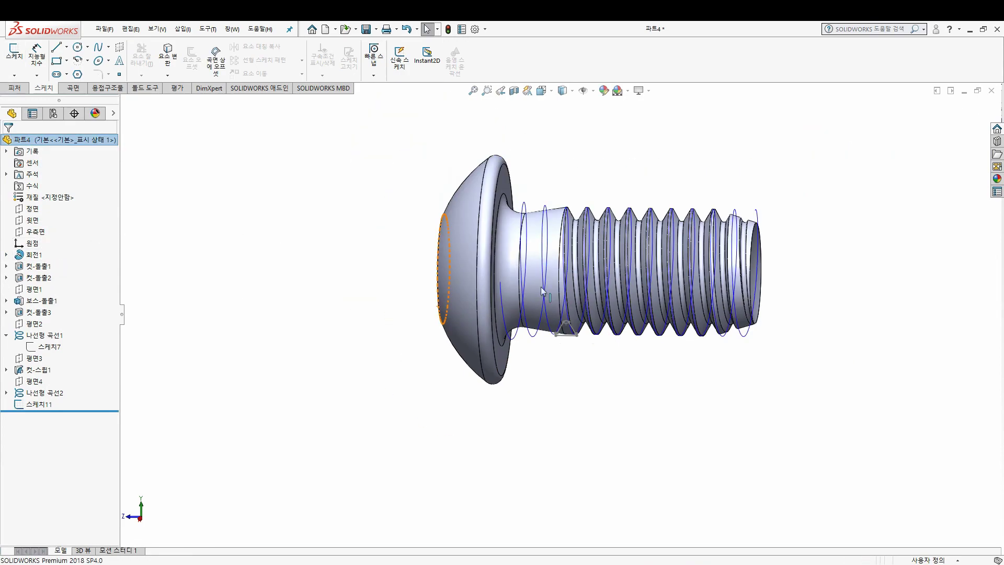
{"action": "middle_click_drag", "start_coordinate": [522, 261], "coordinate": [547, 305]}
{"action": "key", "text": "ctrl+4"}
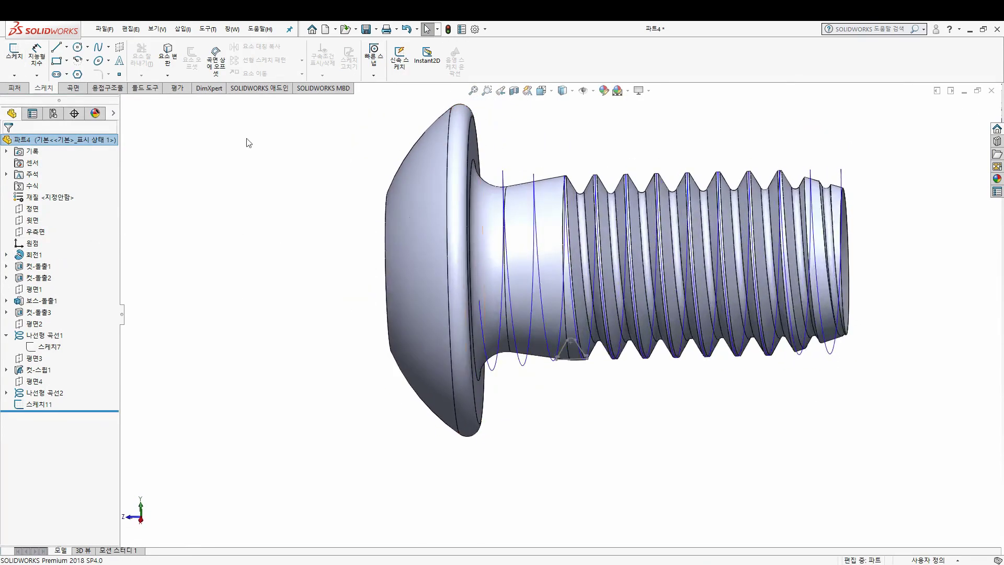
Step: Try sweeping Sketch11 along the full-length thread helix, then cancel that cut
{"action": "left_click", "coordinate": [10, 88]}
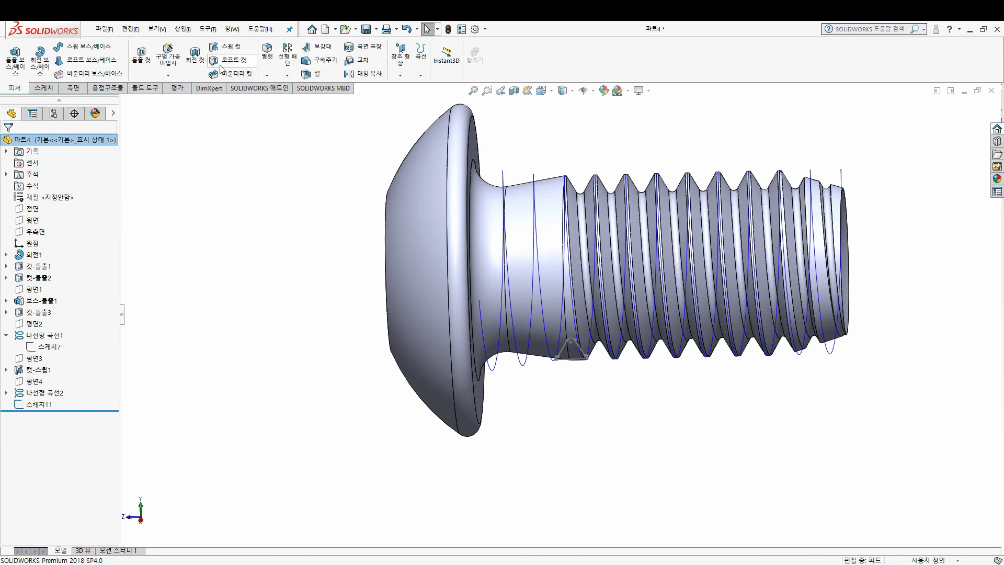
{"action": "left_click", "coordinate": [578, 349]}
{"action": "left_click", "coordinate": [562, 334]}
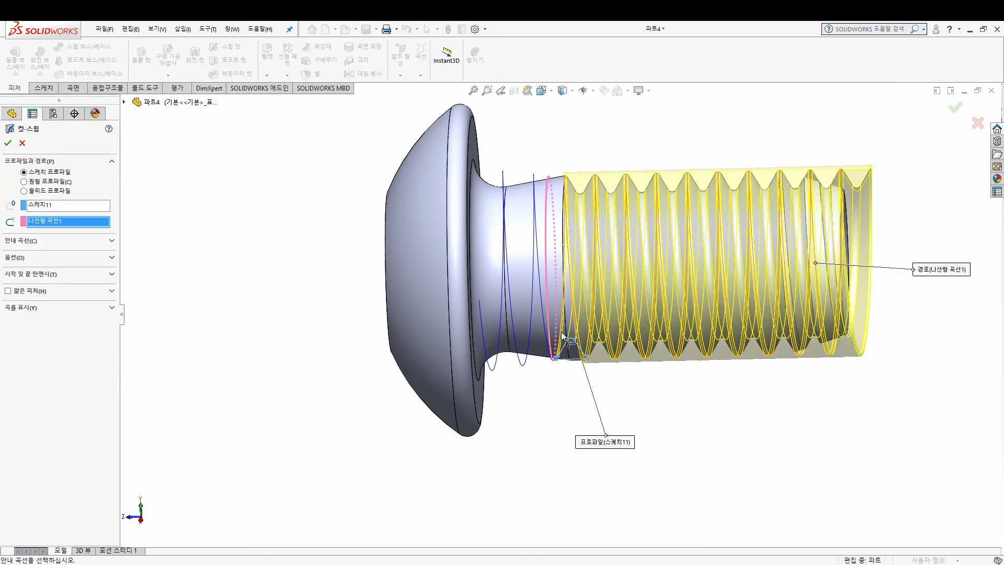
{"action": "key", "text": "Return"}
{"action": "scroll", "coordinate": [588, 339], "scroll_direction": "down", "scroll_amount": 5}
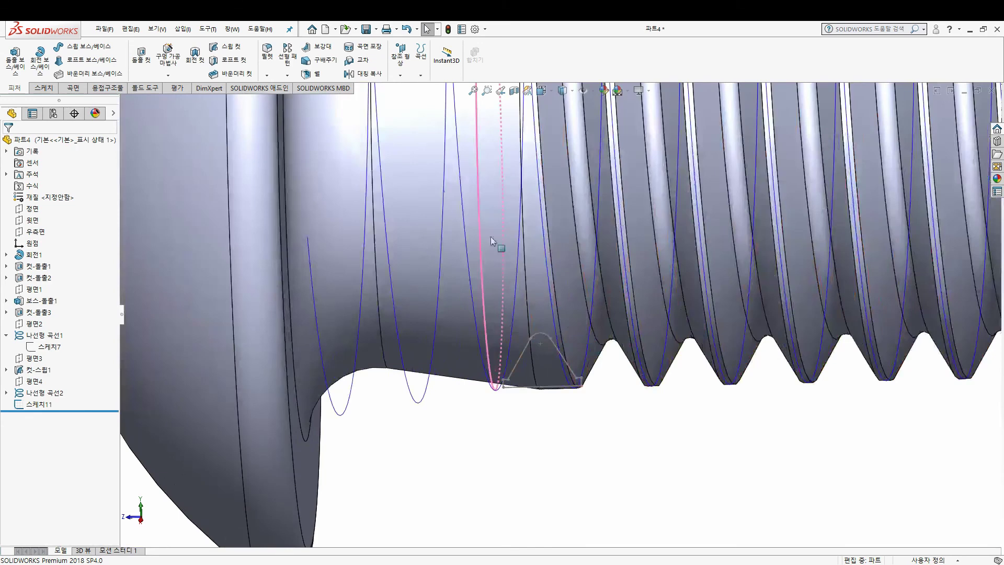
Step: Swept-cut Sketch11 along the short helix 나선형 곡선2 near the head, creating 컷-스윕3
{"action": "left_click", "coordinate": [230, 47]}
{"action": "left_click", "coordinate": [526, 349]}
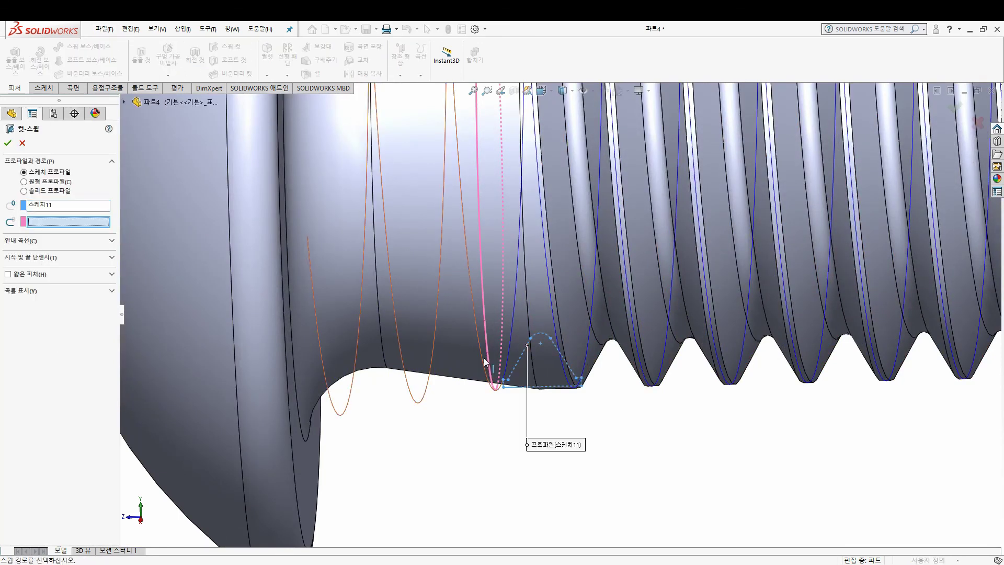
{"action": "left_click", "coordinate": [485, 358]}
{"action": "scroll", "coordinate": [492, 334], "scroll_direction": "up", "scroll_amount": 5}
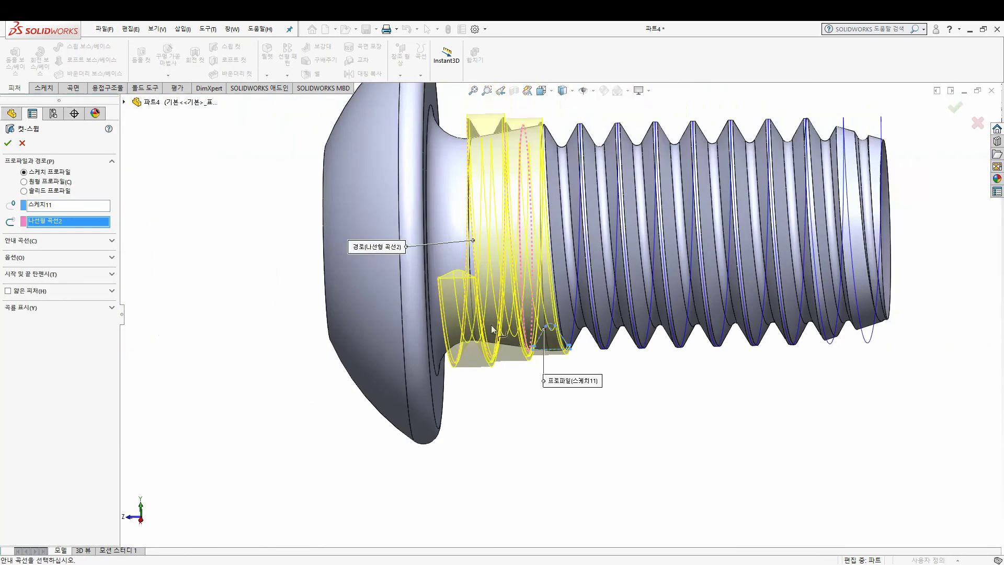
{"action": "key", "text": "Return"}
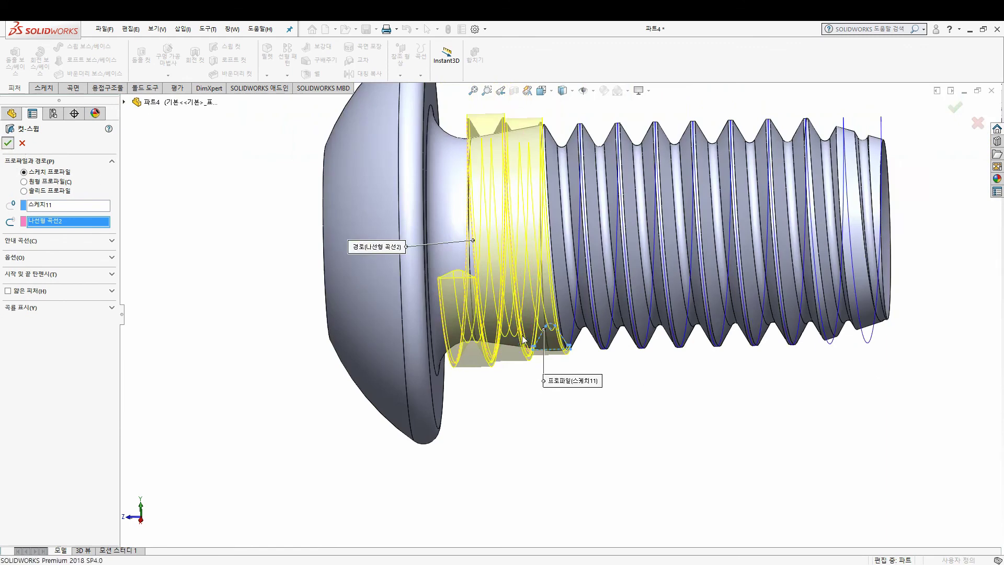
Step: Orbit, zoom and fit the screw to inspect the new thread runout cut
{"action": "middle_click_drag", "start_coordinate": [538, 291], "coordinate": [524, 162]}
{"action": "scroll", "coordinate": [511, 316], "scroll_direction": "down", "scroll_amount": 4}
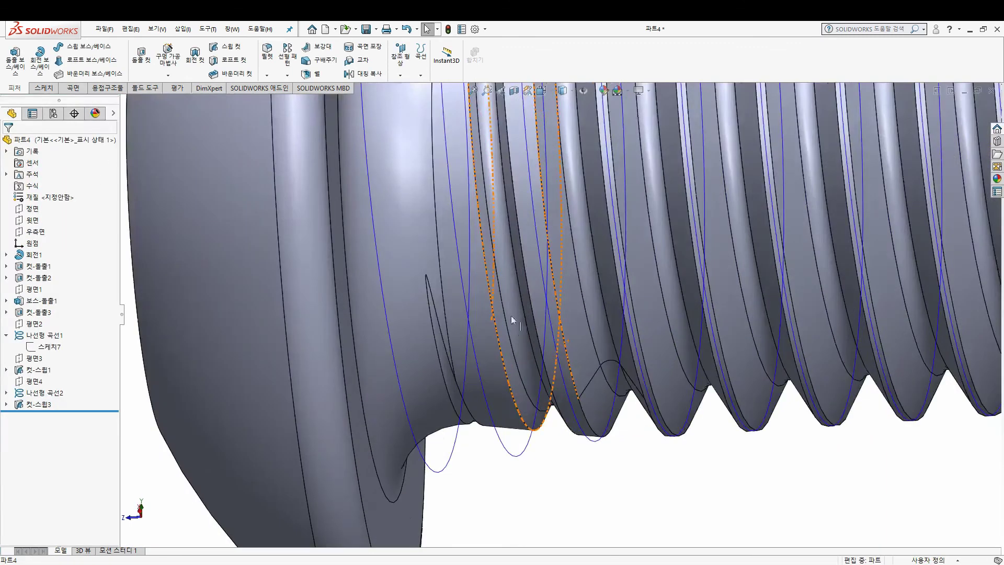
{"action": "scroll", "coordinate": [464, 356], "scroll_direction": "down", "scroll_amount": 3}
{"action": "left_click", "coordinate": [496, 335]}
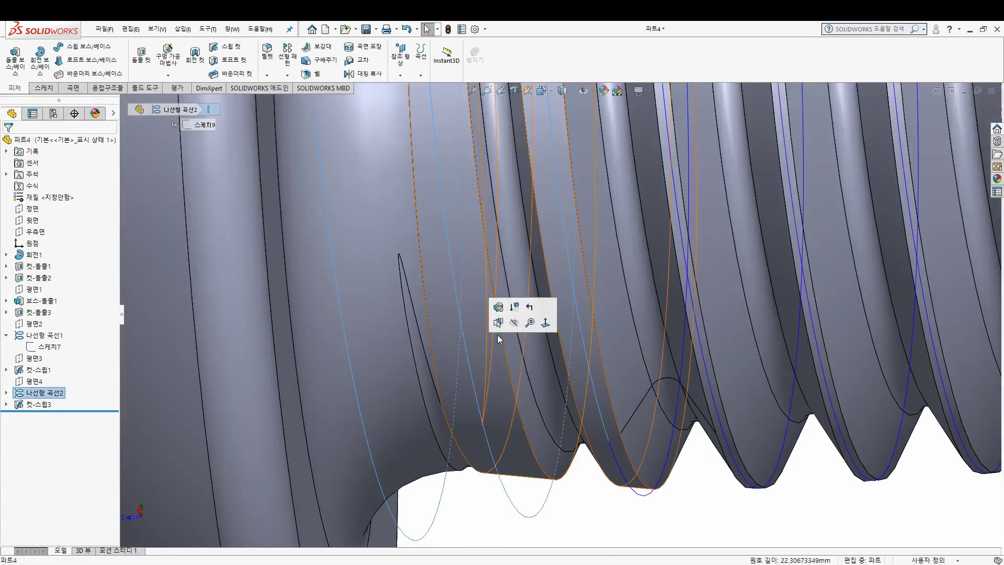
{"action": "left_click", "coordinate": [417, 331]}
{"action": "key", "text": "f"}
{"action": "middle_click_drag", "start_coordinate": [623, 366], "coordinate": [640, 373]}
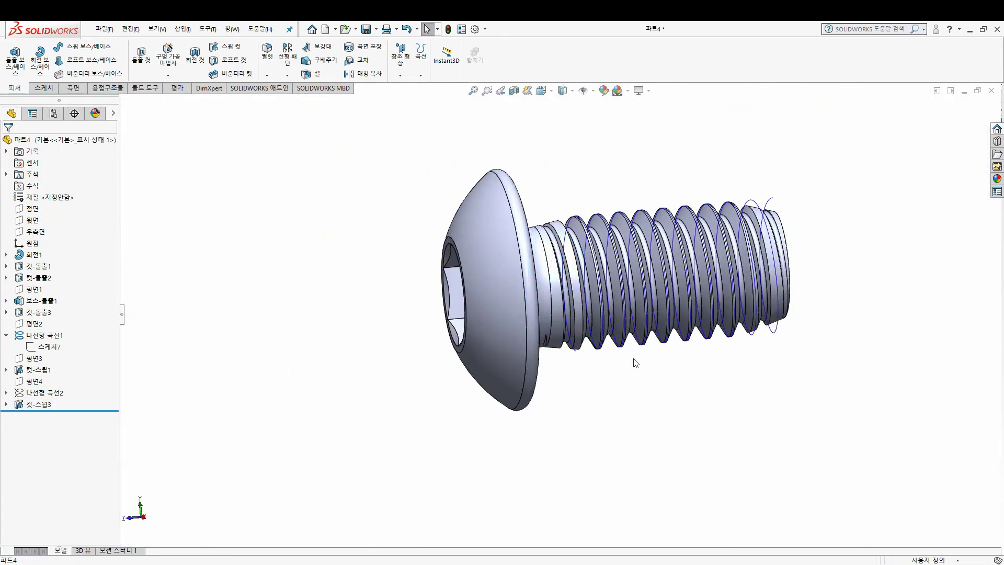
Step: Hide the main thread helix 나선형 곡선1 and view the screw from the right
{"action": "key", "text": "ctrl+4"}
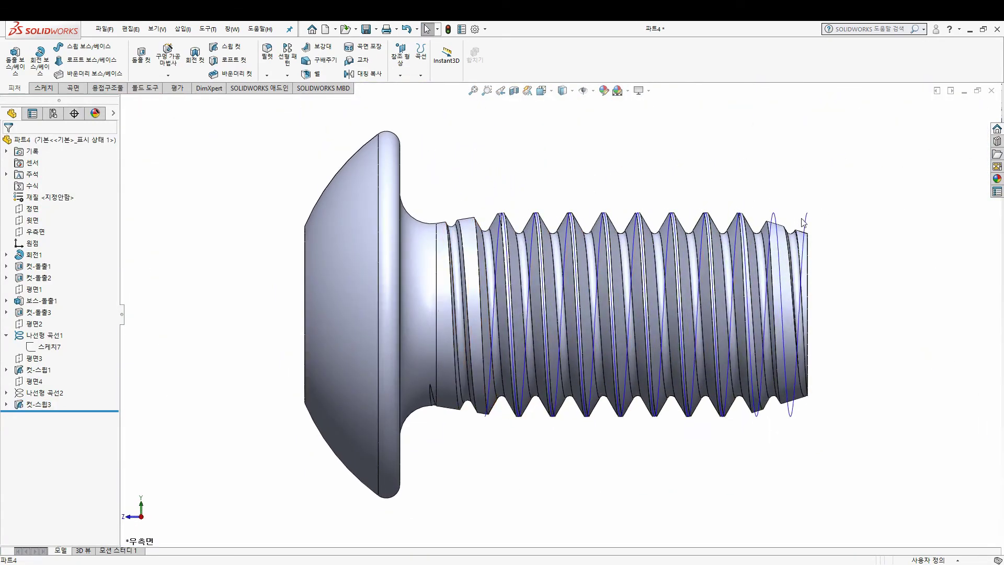
{"action": "left_click", "coordinate": [808, 222]}
{"action": "left_click", "coordinate": [837, 175]}
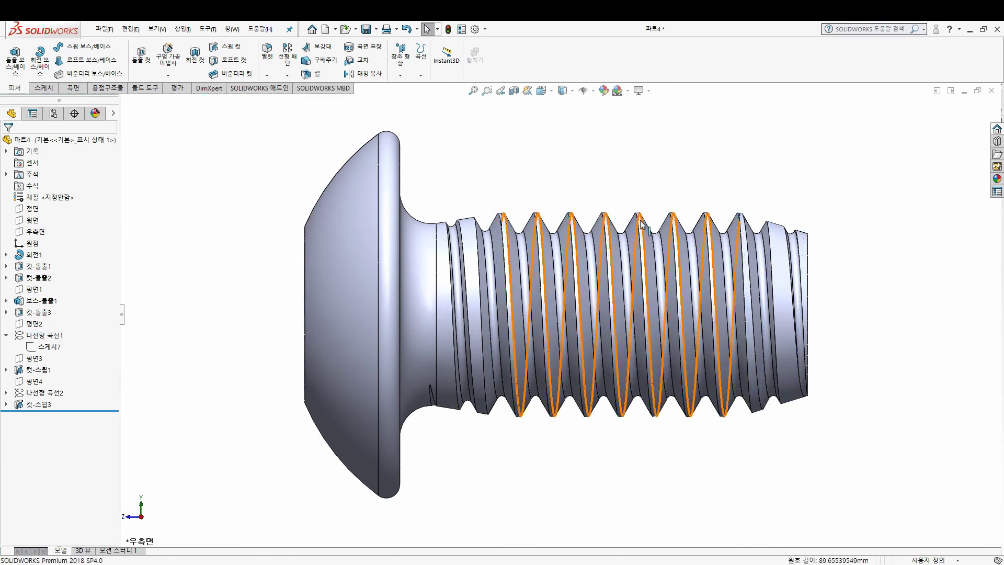
{"action": "left_click", "coordinate": [10, 335]}
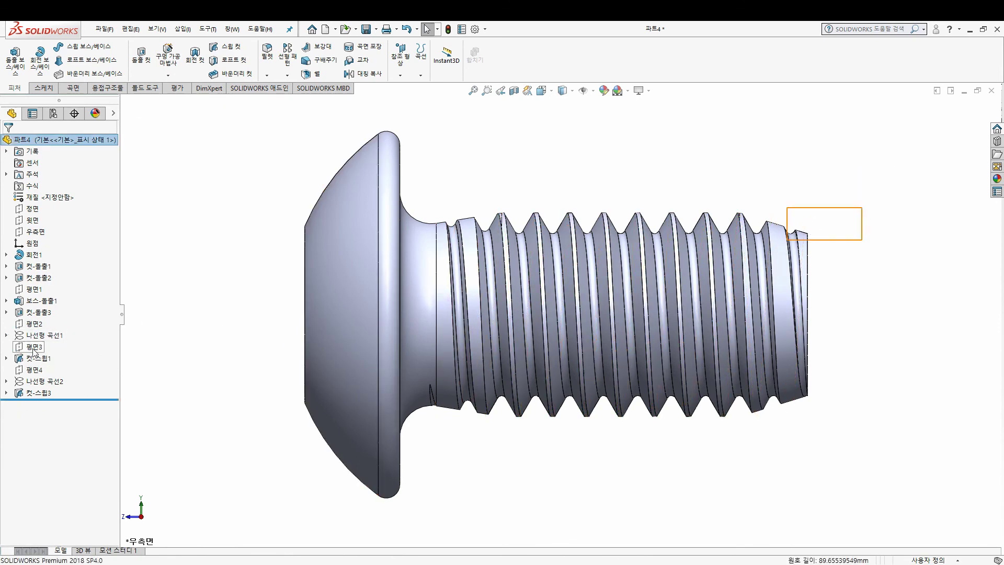
Step: Edit 나선형 곡선2, changing its height from 1 to 1.25 mm
{"action": "left_click", "coordinate": [32, 382]}
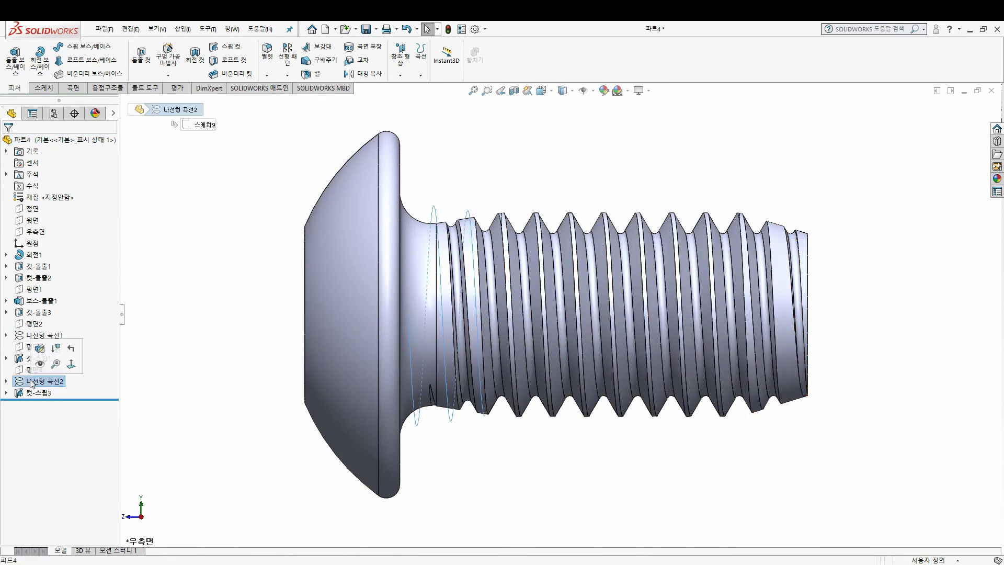
{"action": "left_click", "coordinate": [50, 348]}
{"action": "type", "text": "1"}
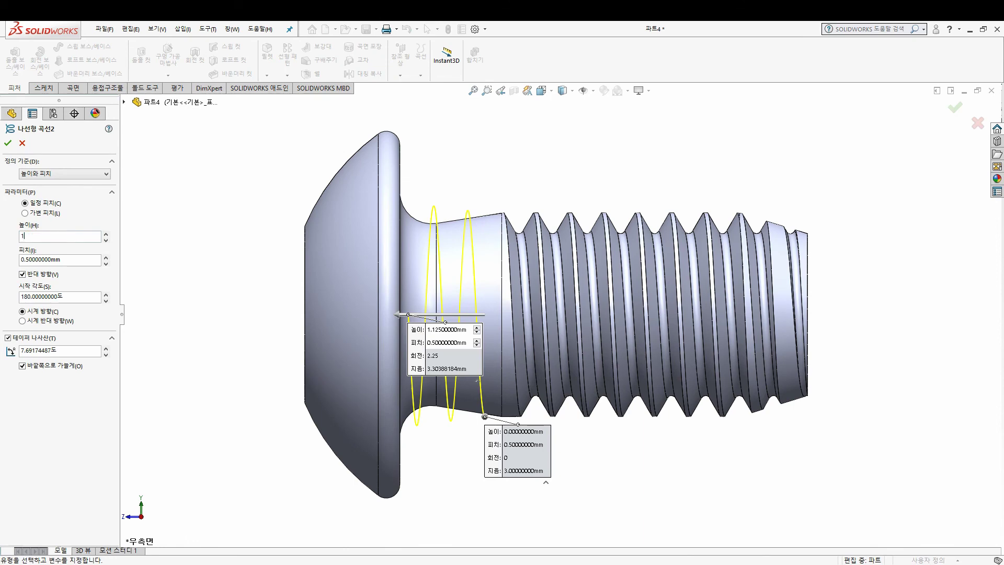
{"action": "type", "text": ".25"}
{"action": "key", "text": "Return"}
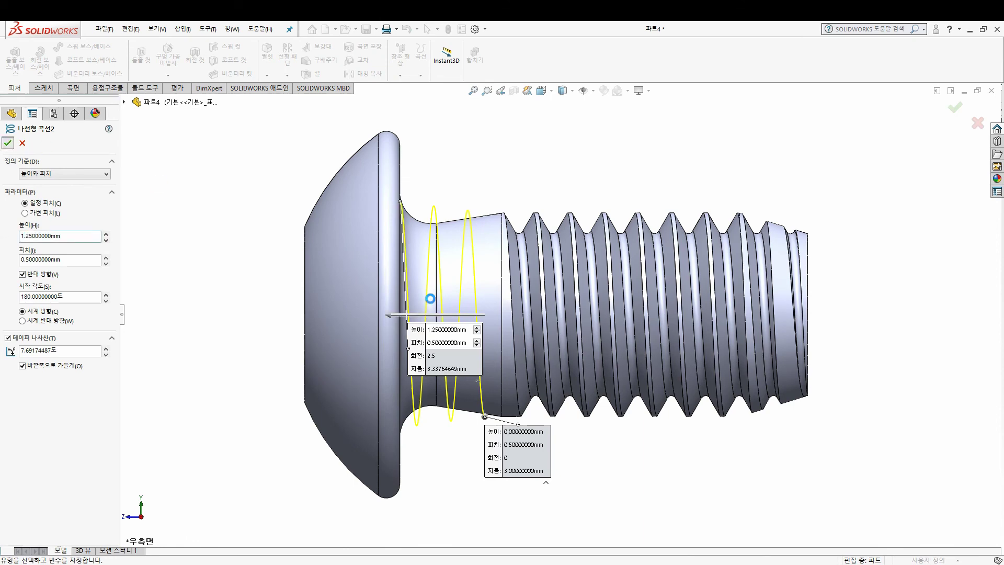
{"action": "key", "text": "Return"}
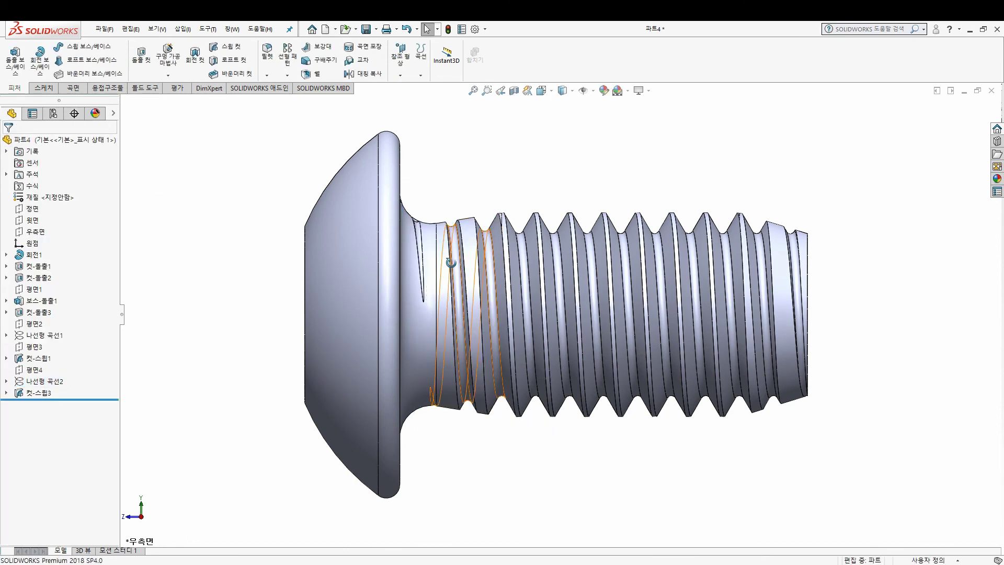
{"action": "middle_click_drag", "start_coordinate": [478, 310], "coordinate": [430, 366]}
{"action": "key", "text": "ctrl+4"}
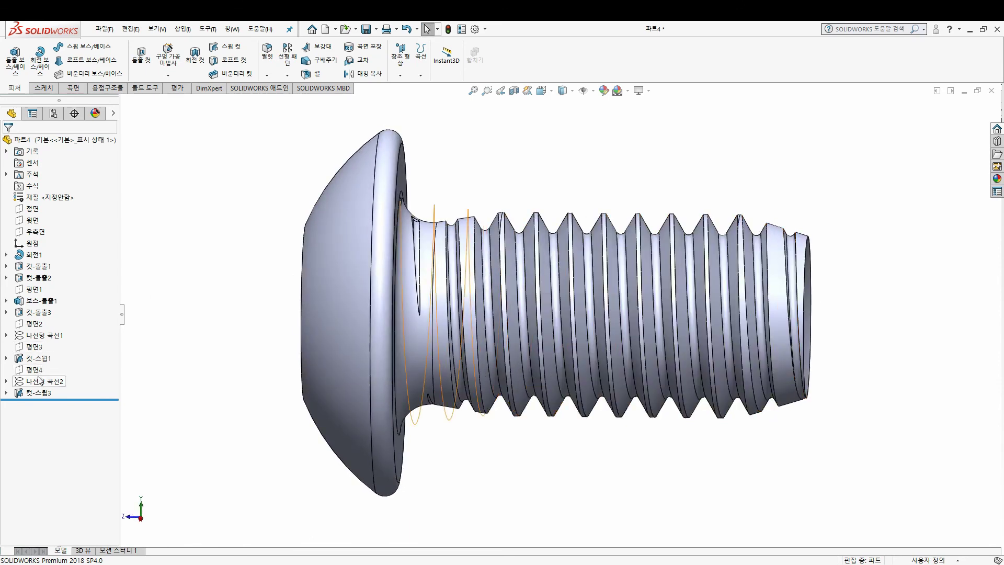
{"action": "left_click", "coordinate": [45, 381]}
{"action": "left_click", "coordinate": [47, 346]}
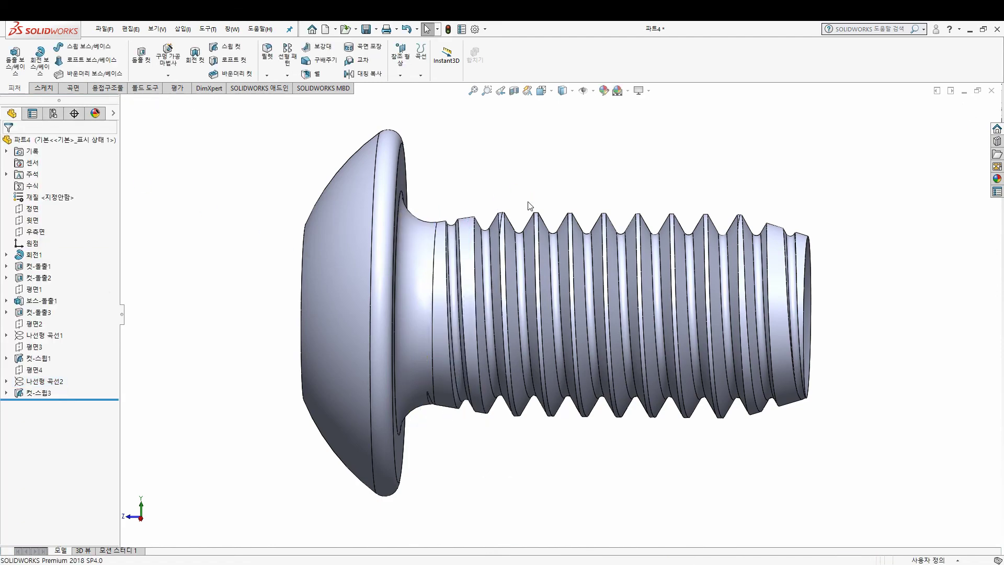
{"action": "middle_click_drag", "start_coordinate": [499, 228], "coordinate": [532, 182]}
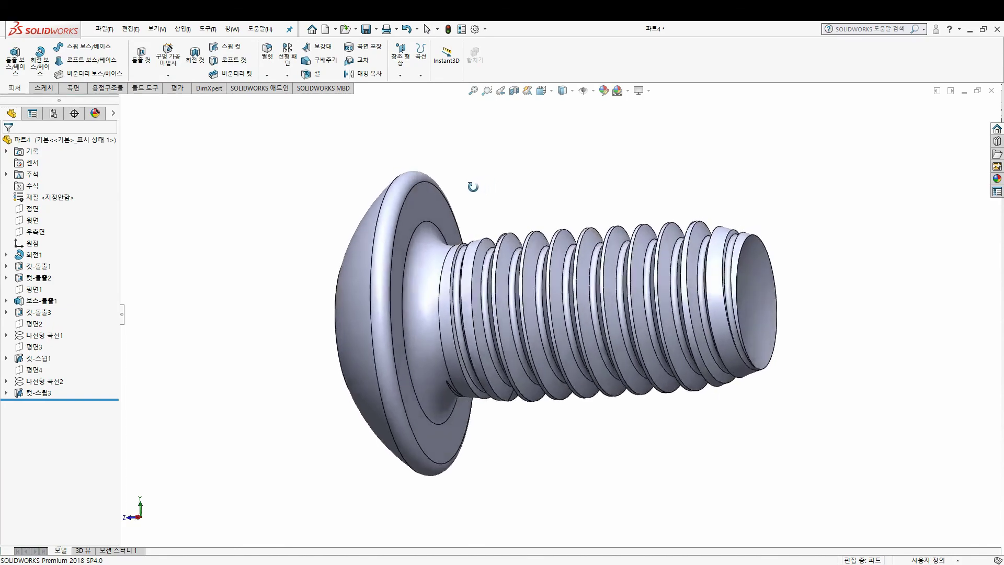
{"action": "middle_click_drag", "start_coordinate": [532, 183], "coordinate": [494, 195]}
{"action": "key", "text": "ctrl+4"}
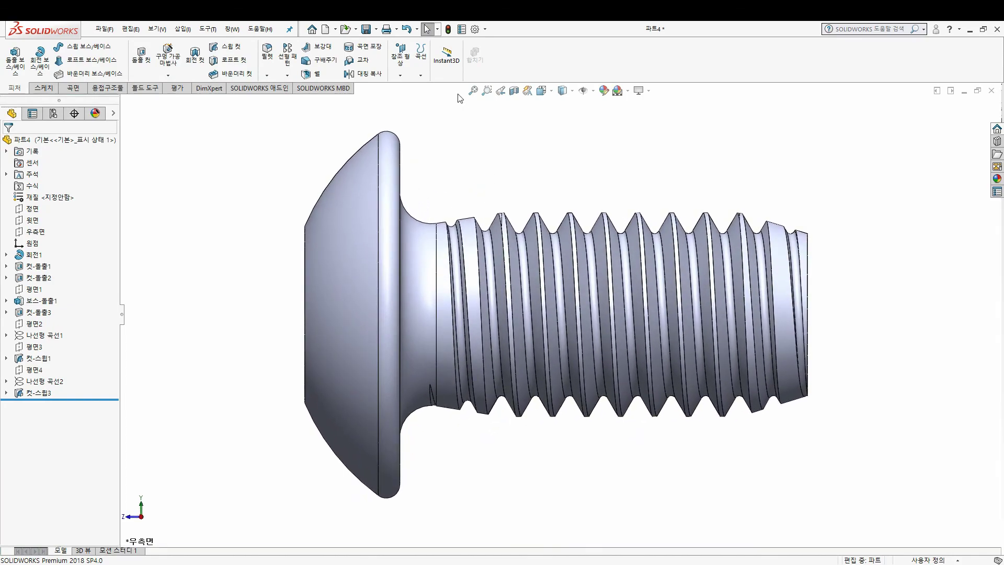
{"action": "key", "text": "ctrl+3"}
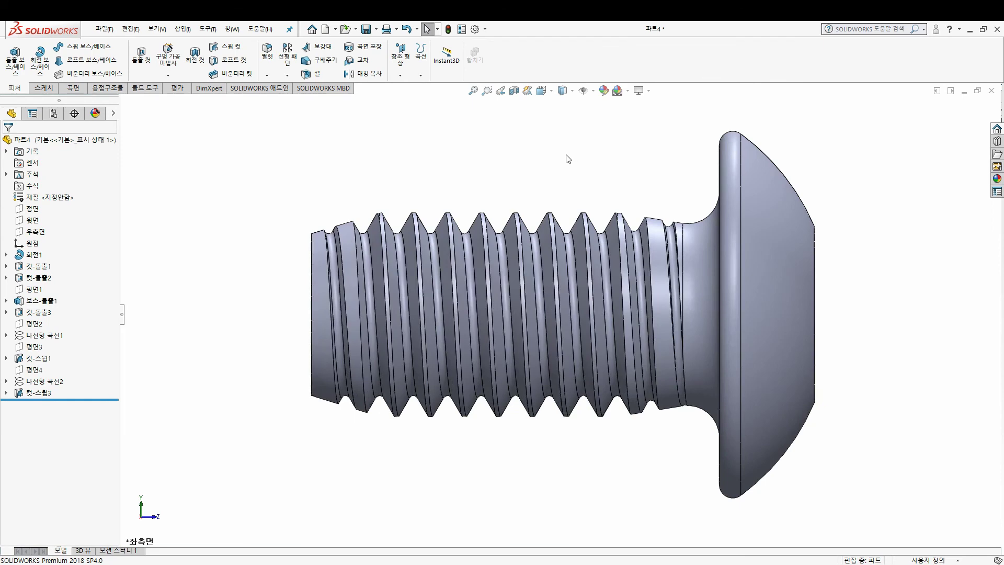
{"action": "key", "text": "ctrl+7"}
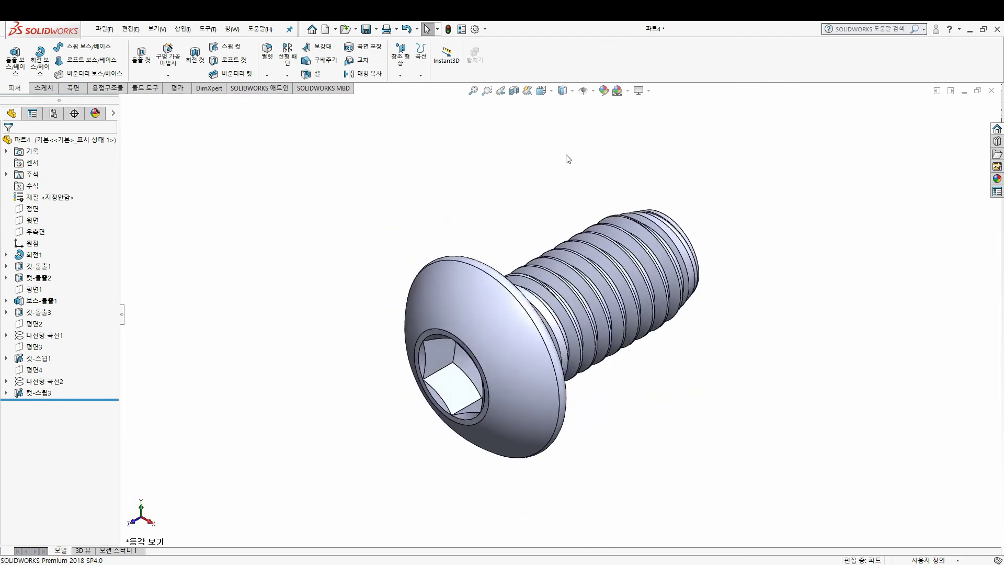